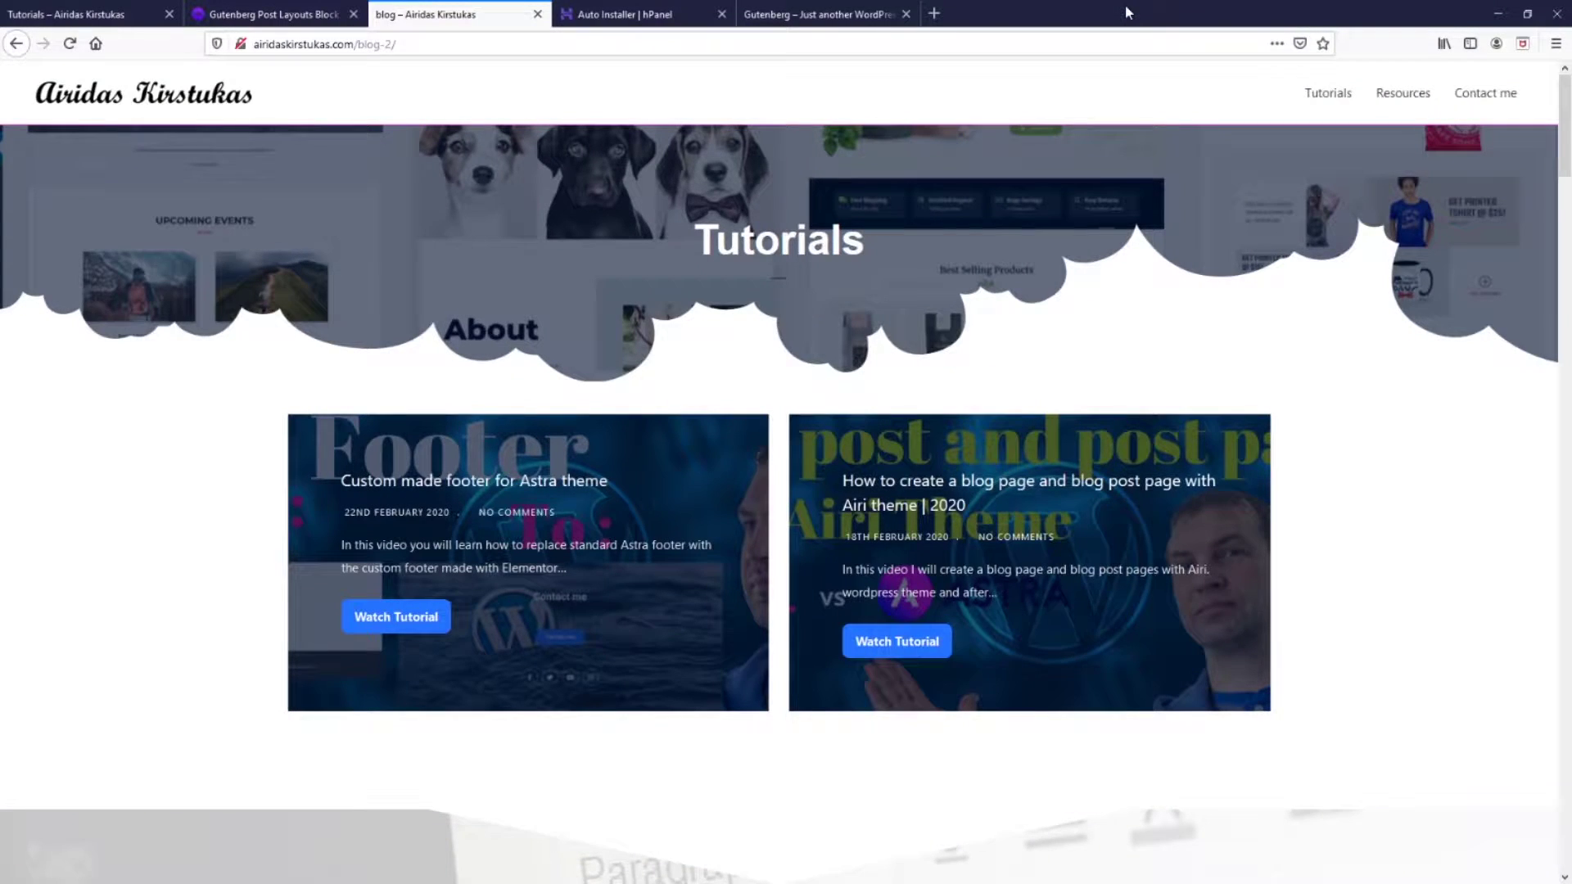
View the blog page full screen and scroll through its post grid and masonry sections
{"action": "key", "text": "F11"}
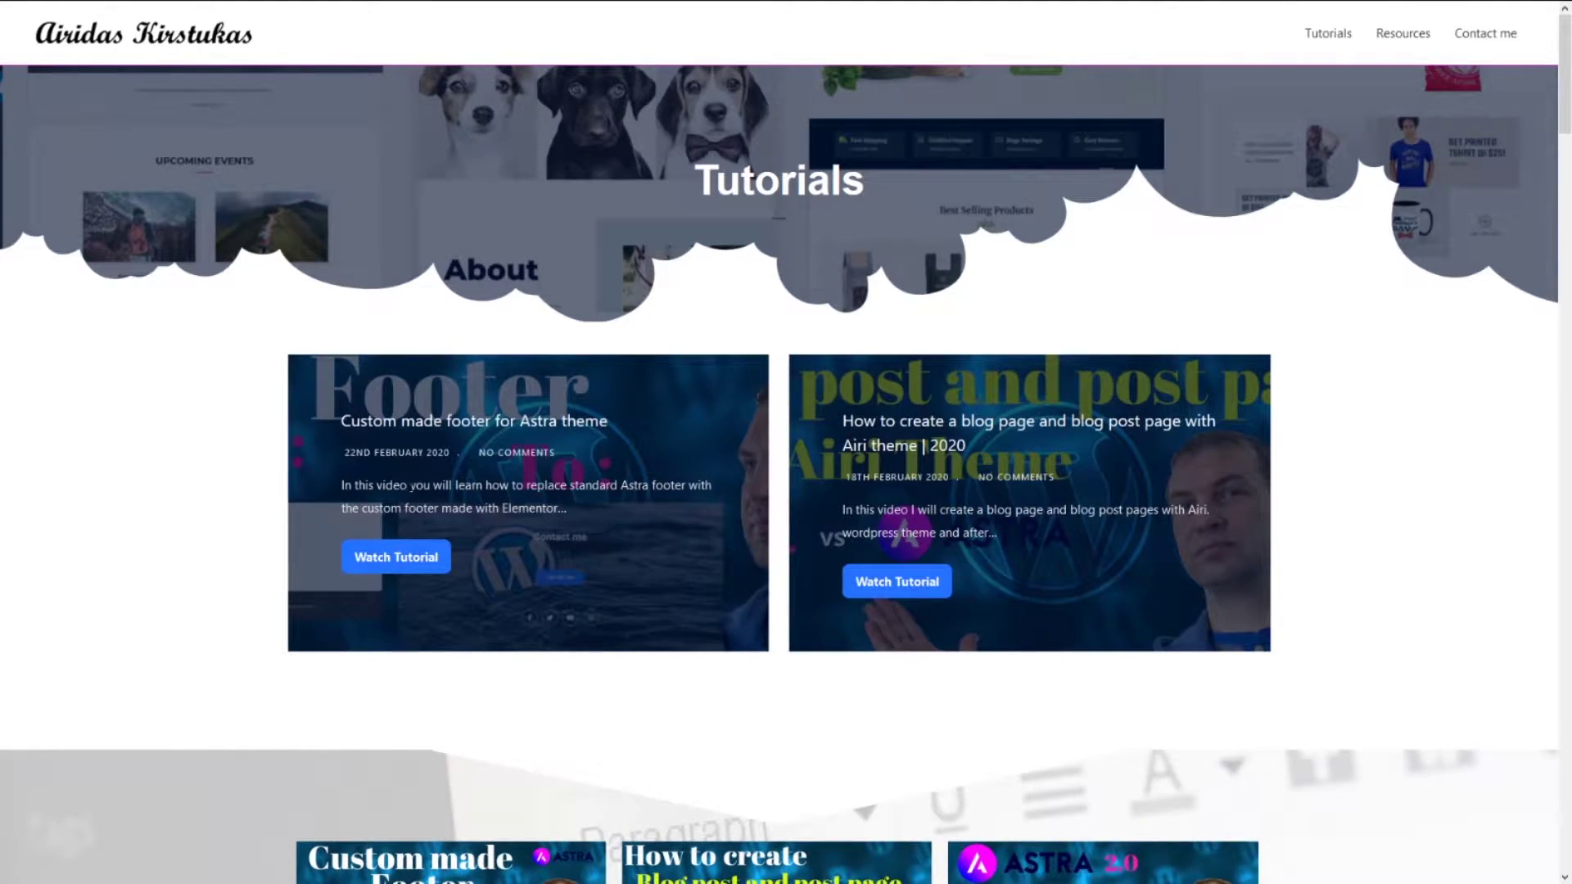
{"action": "scroll", "coordinate": [902, 464], "scroll_direction": "down", "scroll_amount": 8}
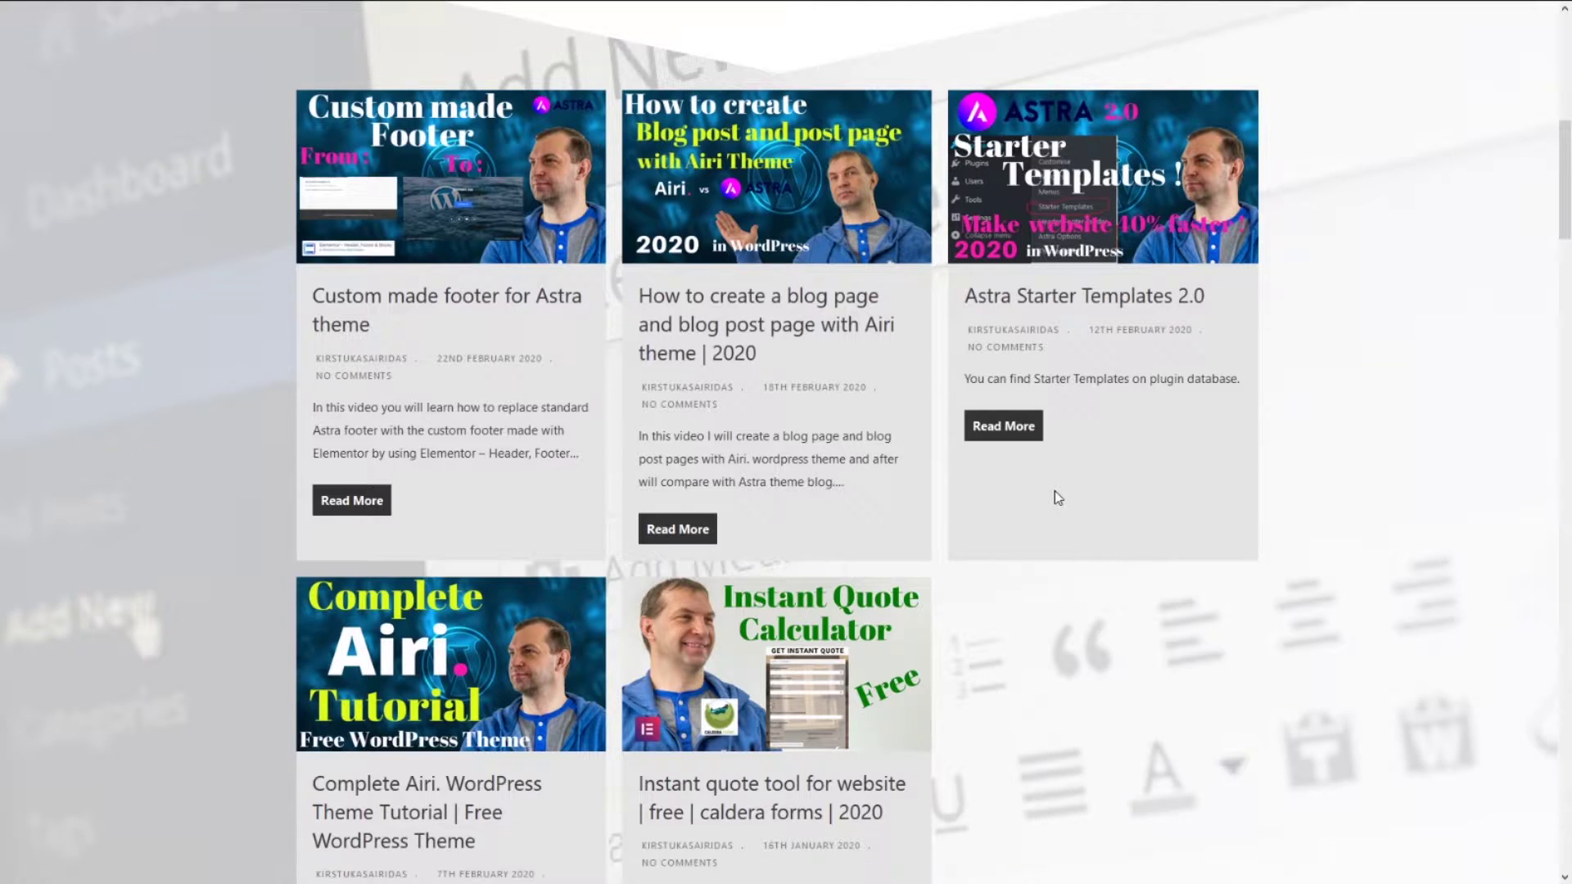
{"action": "scroll", "coordinate": [1055, 492], "scroll_direction": "down", "scroll_amount": 10}
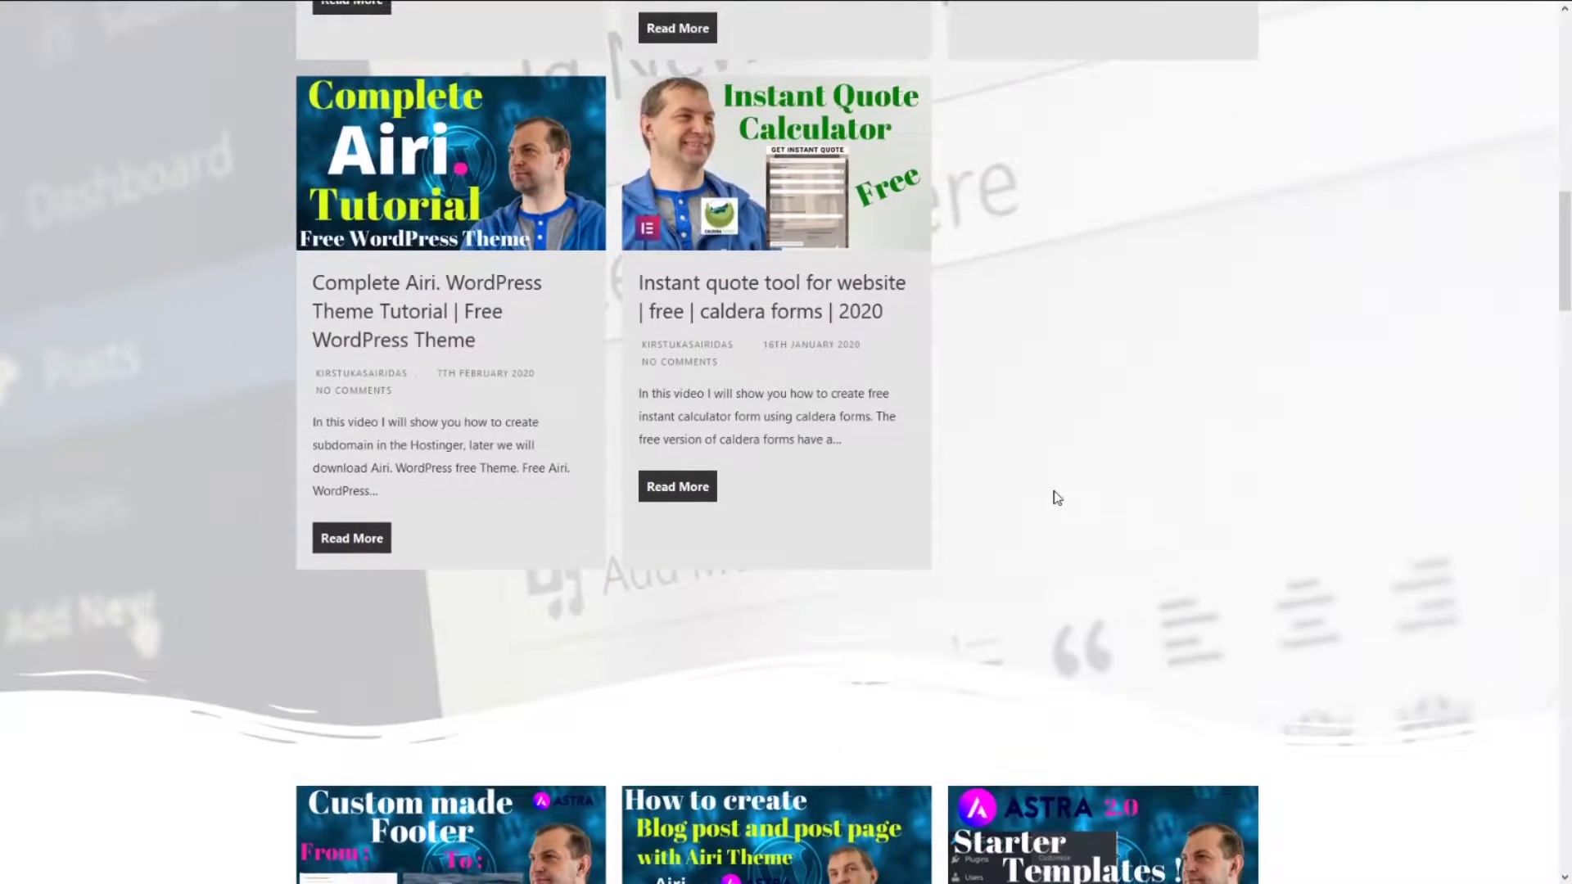
{"action": "scroll", "coordinate": [1055, 499], "scroll_direction": "down", "scroll_amount": 4}
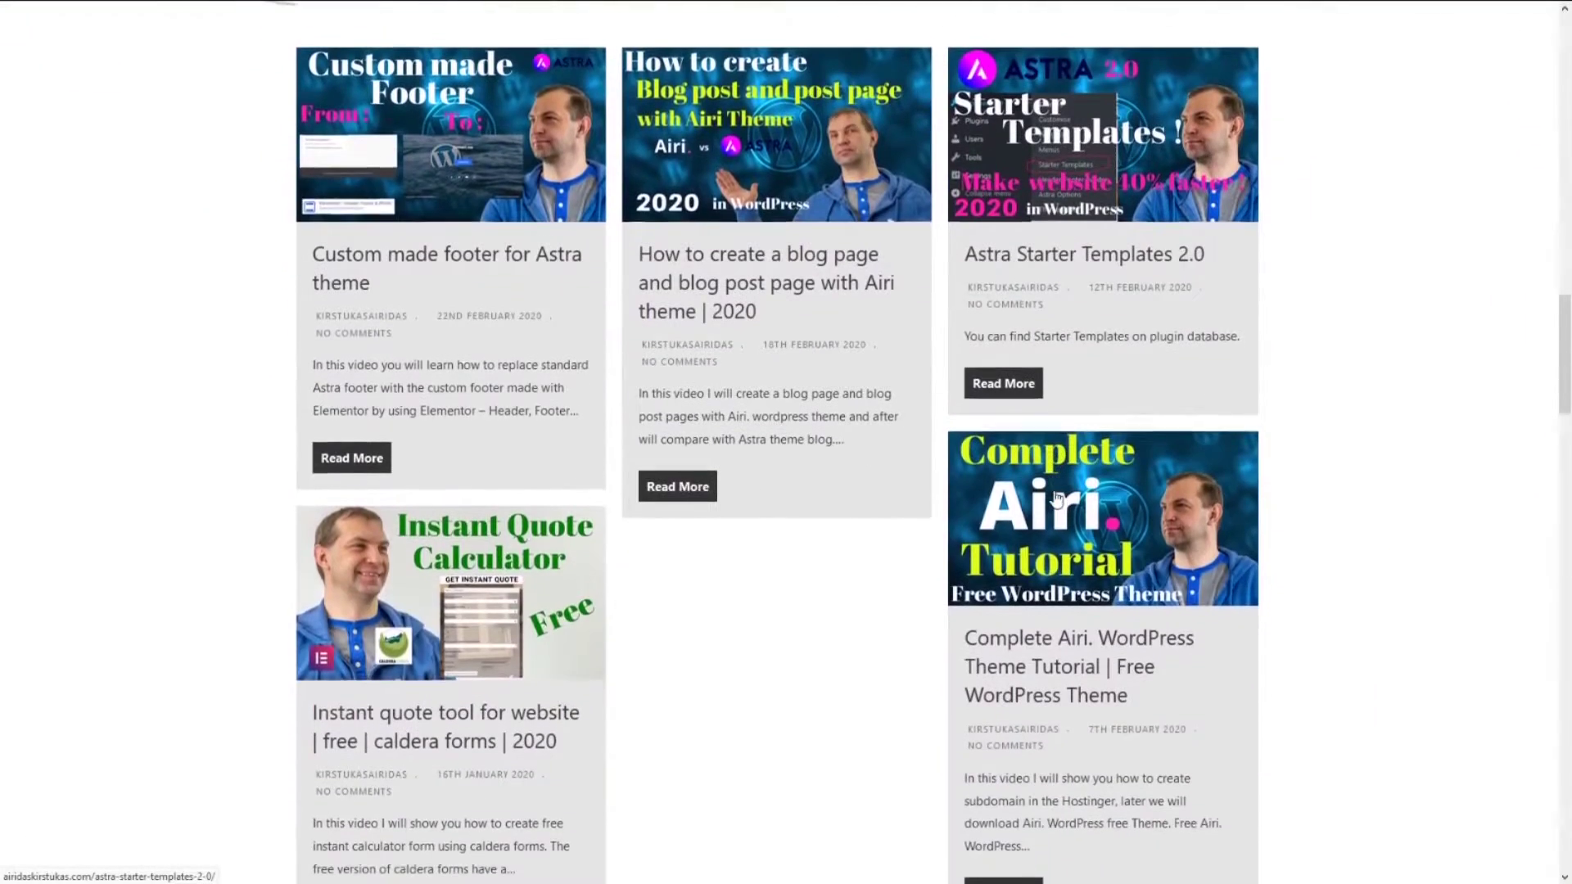
{"action": "scroll", "coordinate": [1114, 416], "scroll_direction": "up", "scroll_amount": 2}
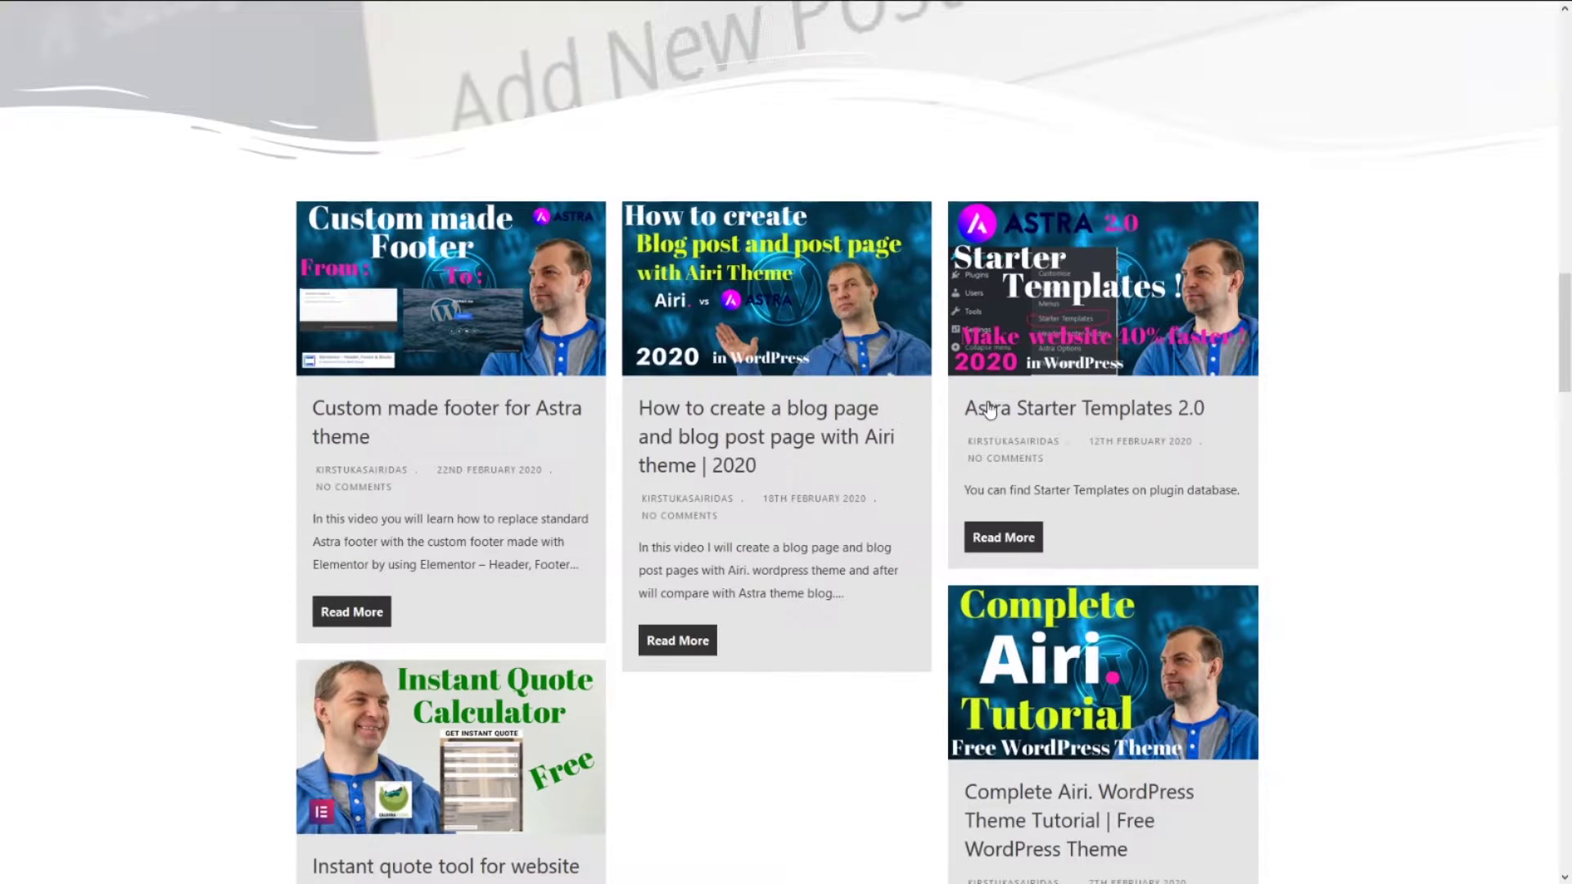
{"action": "scroll", "coordinate": [1073, 415], "scroll_direction": "down", "scroll_amount": 10}
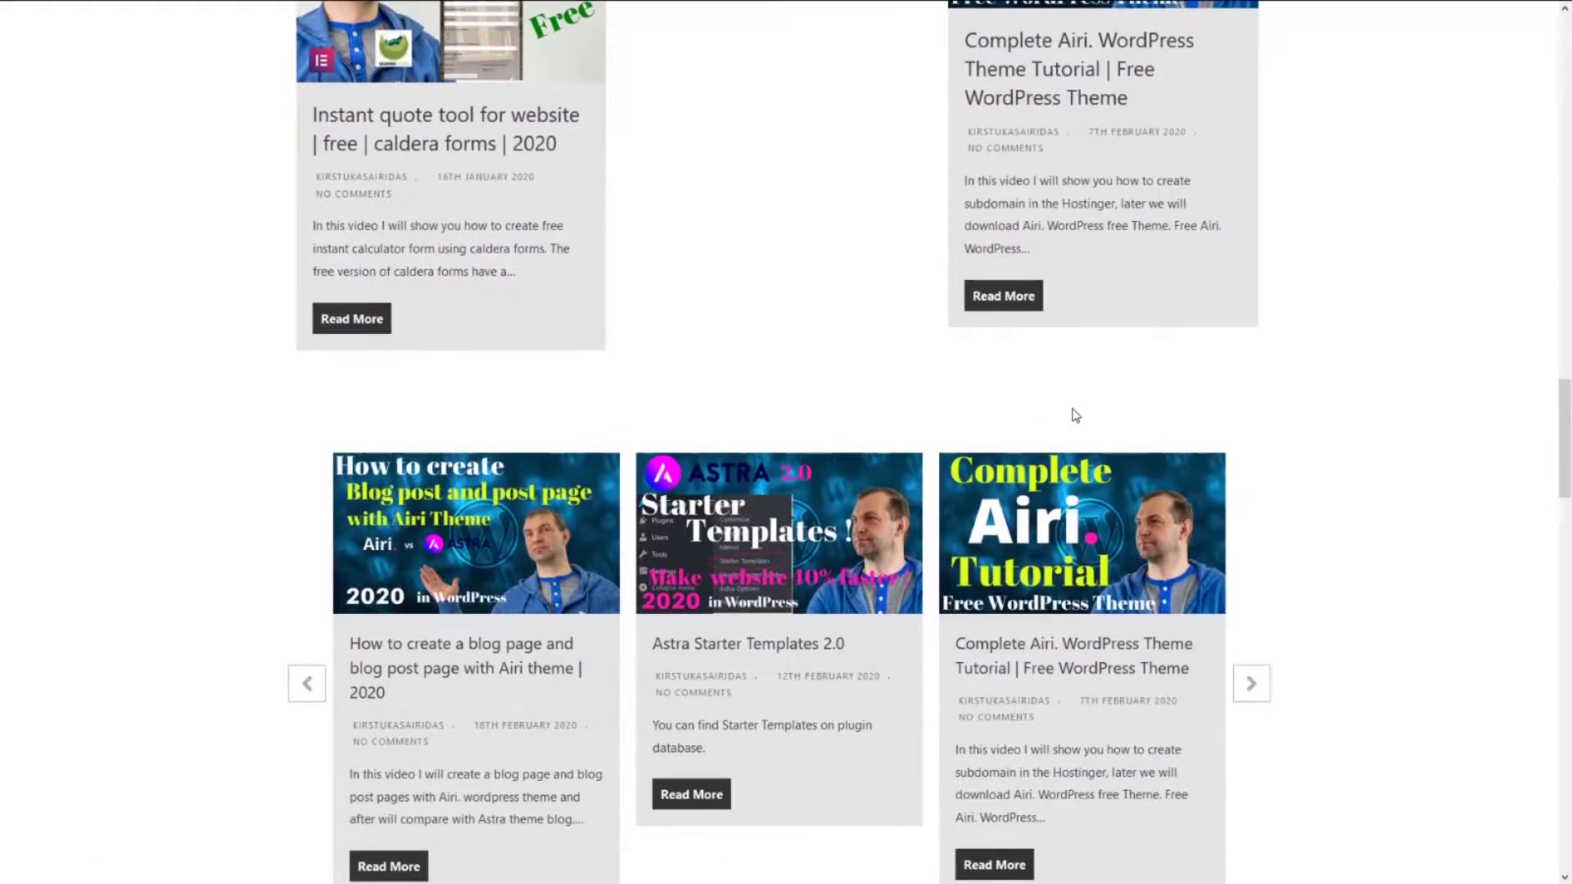
{"action": "scroll", "coordinate": [1037, 540], "scroll_direction": "down", "scroll_amount": 1}
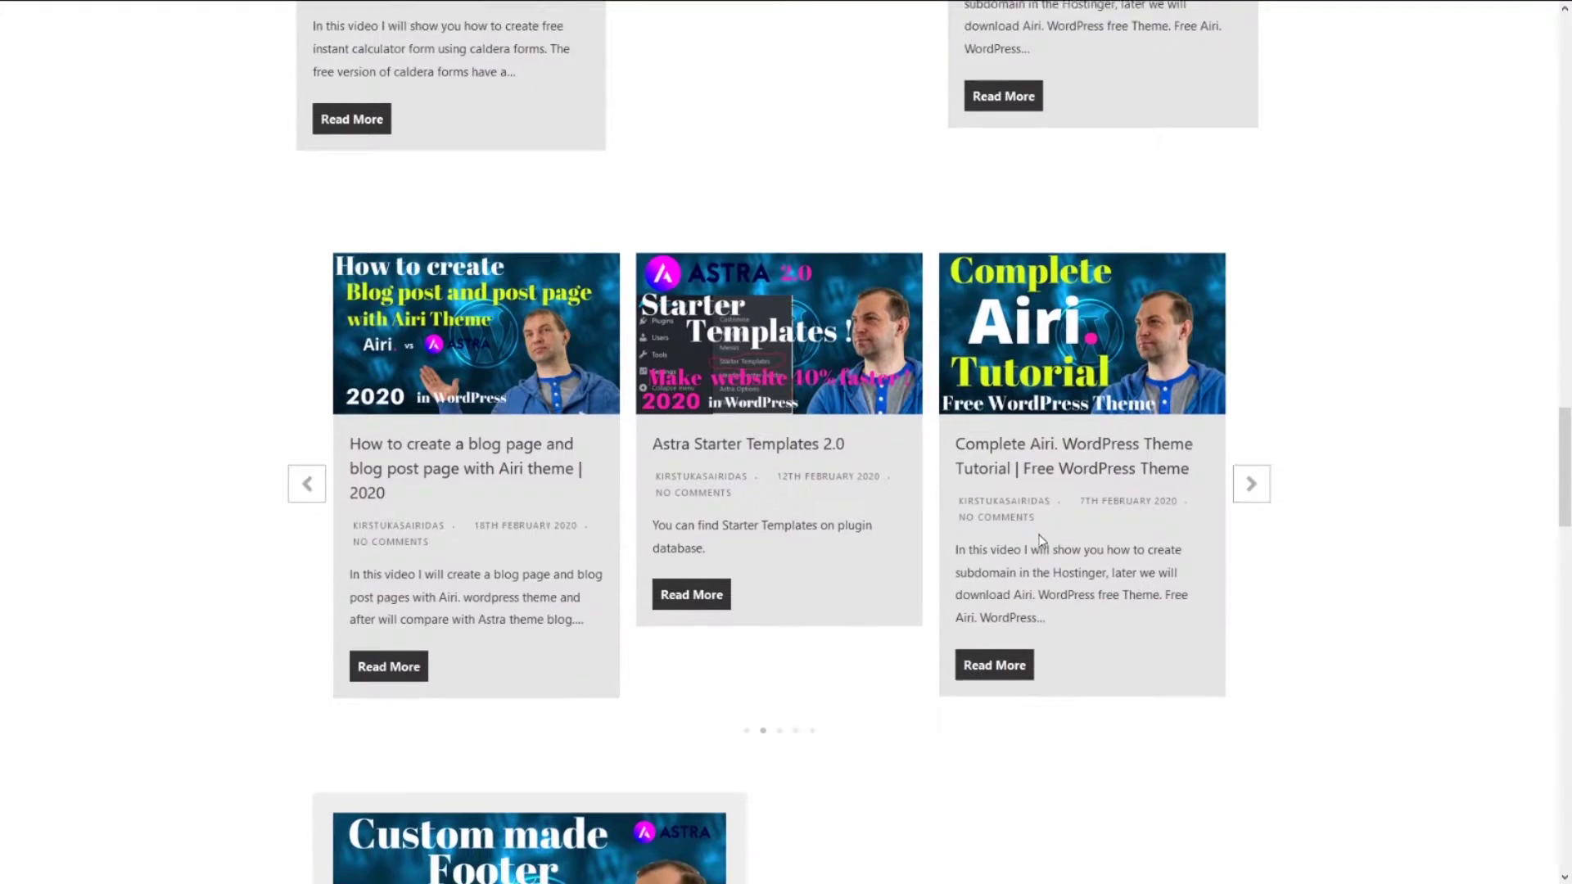
Advance the post carousel three cards, then scroll down to the timeline
{"action": "left_click", "coordinate": [1250, 433]}
{"action": "left_click", "coordinate": [1250, 434]}
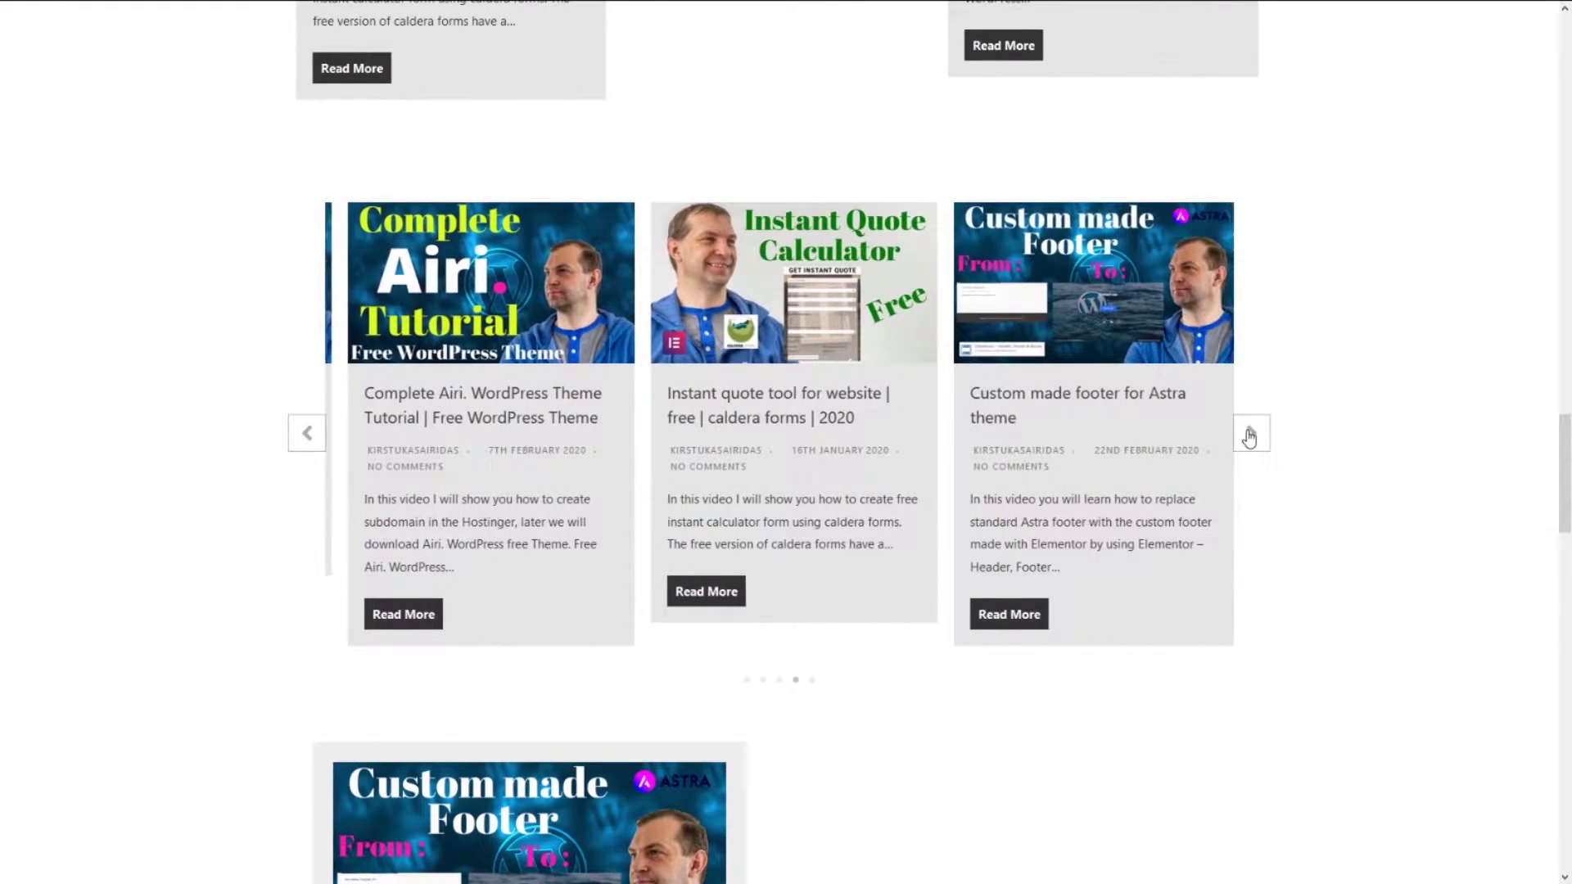
{"action": "left_click", "coordinate": [1250, 434]}
{"action": "scroll", "coordinate": [1249, 438], "scroll_direction": "down", "scroll_amount": 3}
{"action": "scroll", "coordinate": [1248, 439], "scroll_direction": "down", "scroll_amount": 10}
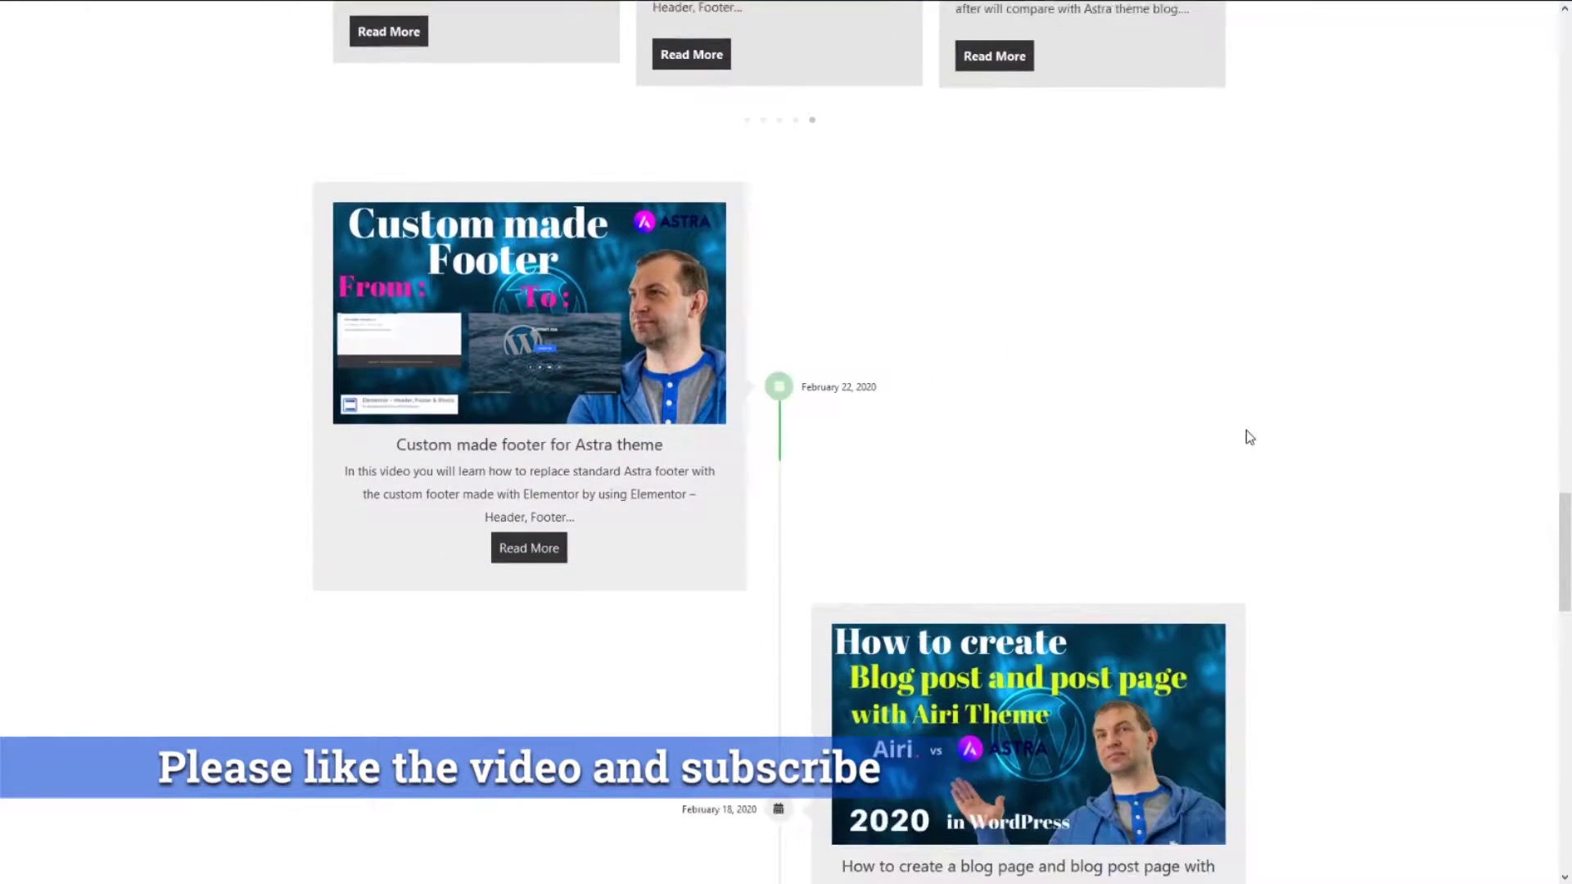
{"action": "scroll", "coordinate": [1249, 437], "scroll_direction": "down", "scroll_amount": 14}
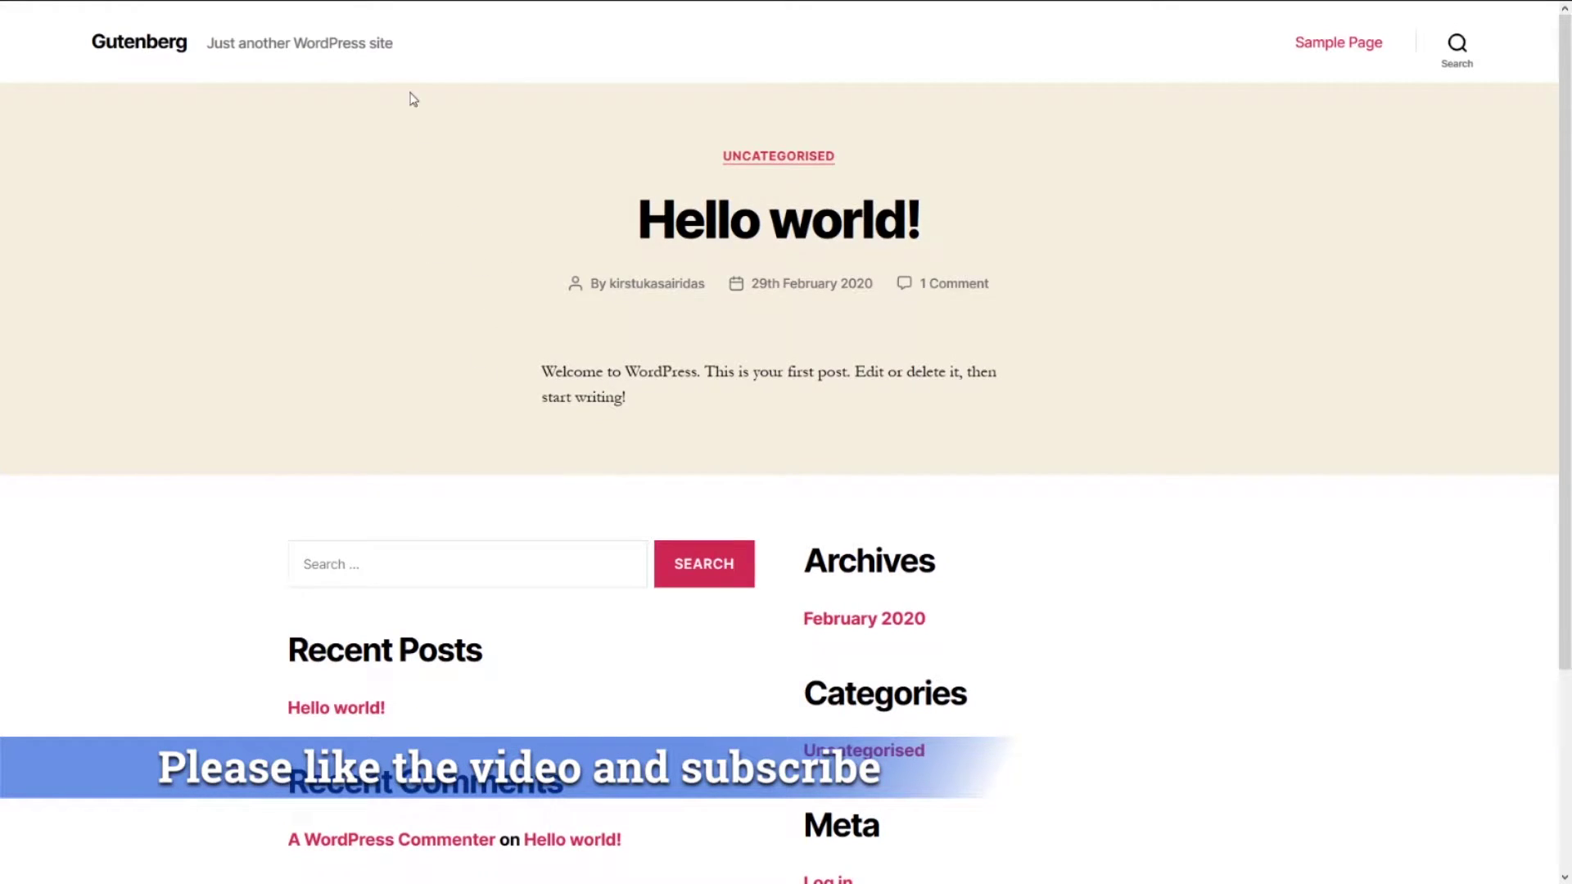
Append /admin to the site address to reach the Gutenberg site's Dashboard
{"action": "mouse_move", "coordinate": [390, 9]}
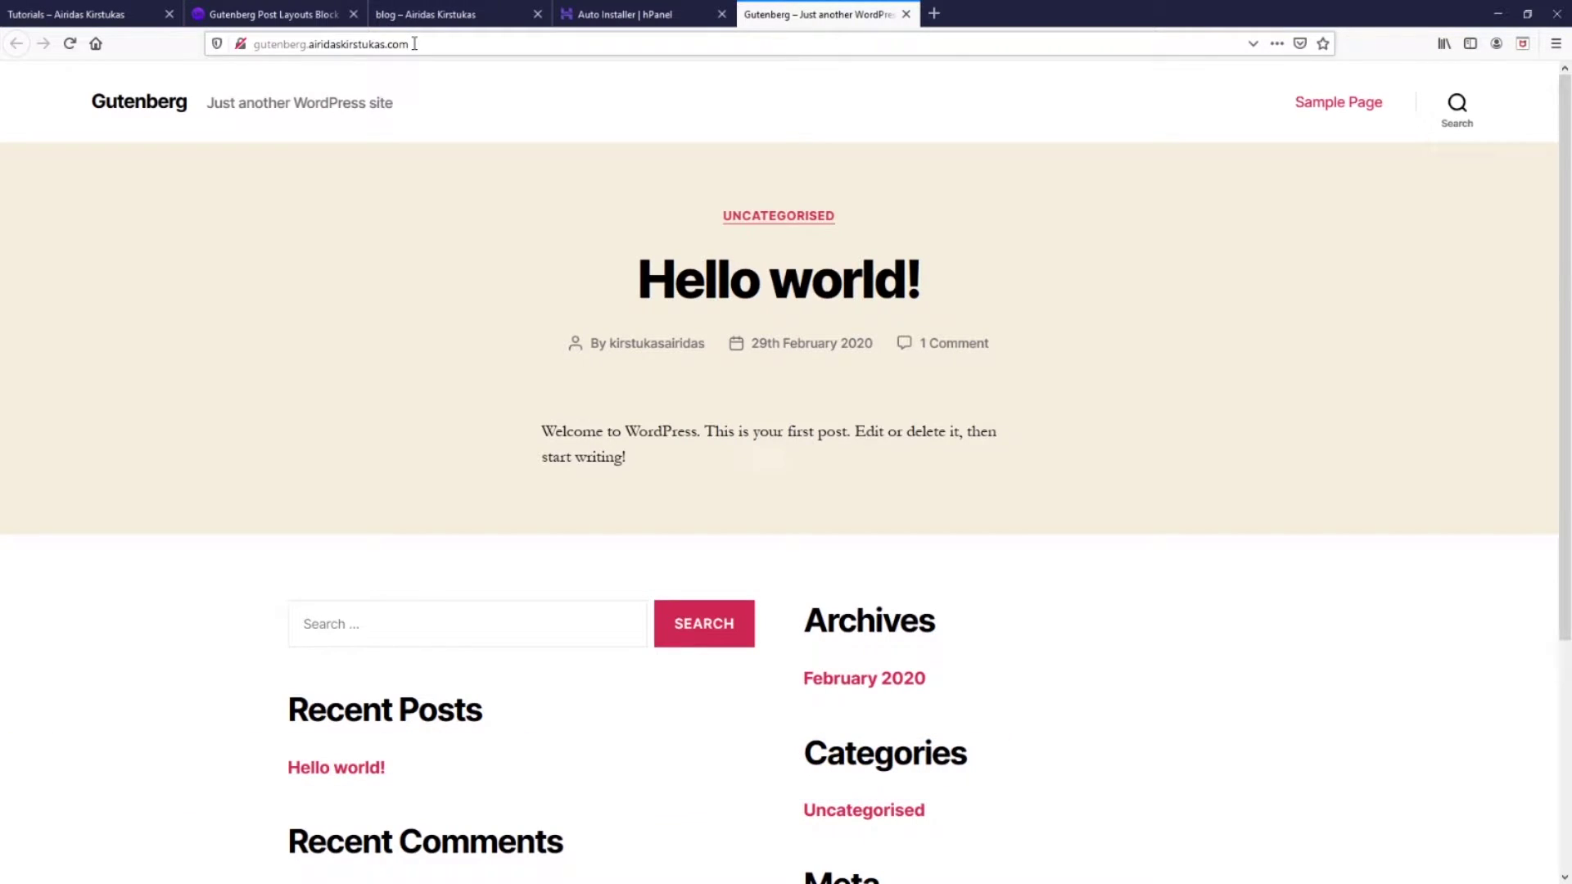
{"action": "left_click", "coordinate": [414, 43]}
{"action": "left_click", "coordinate": [414, 43]}
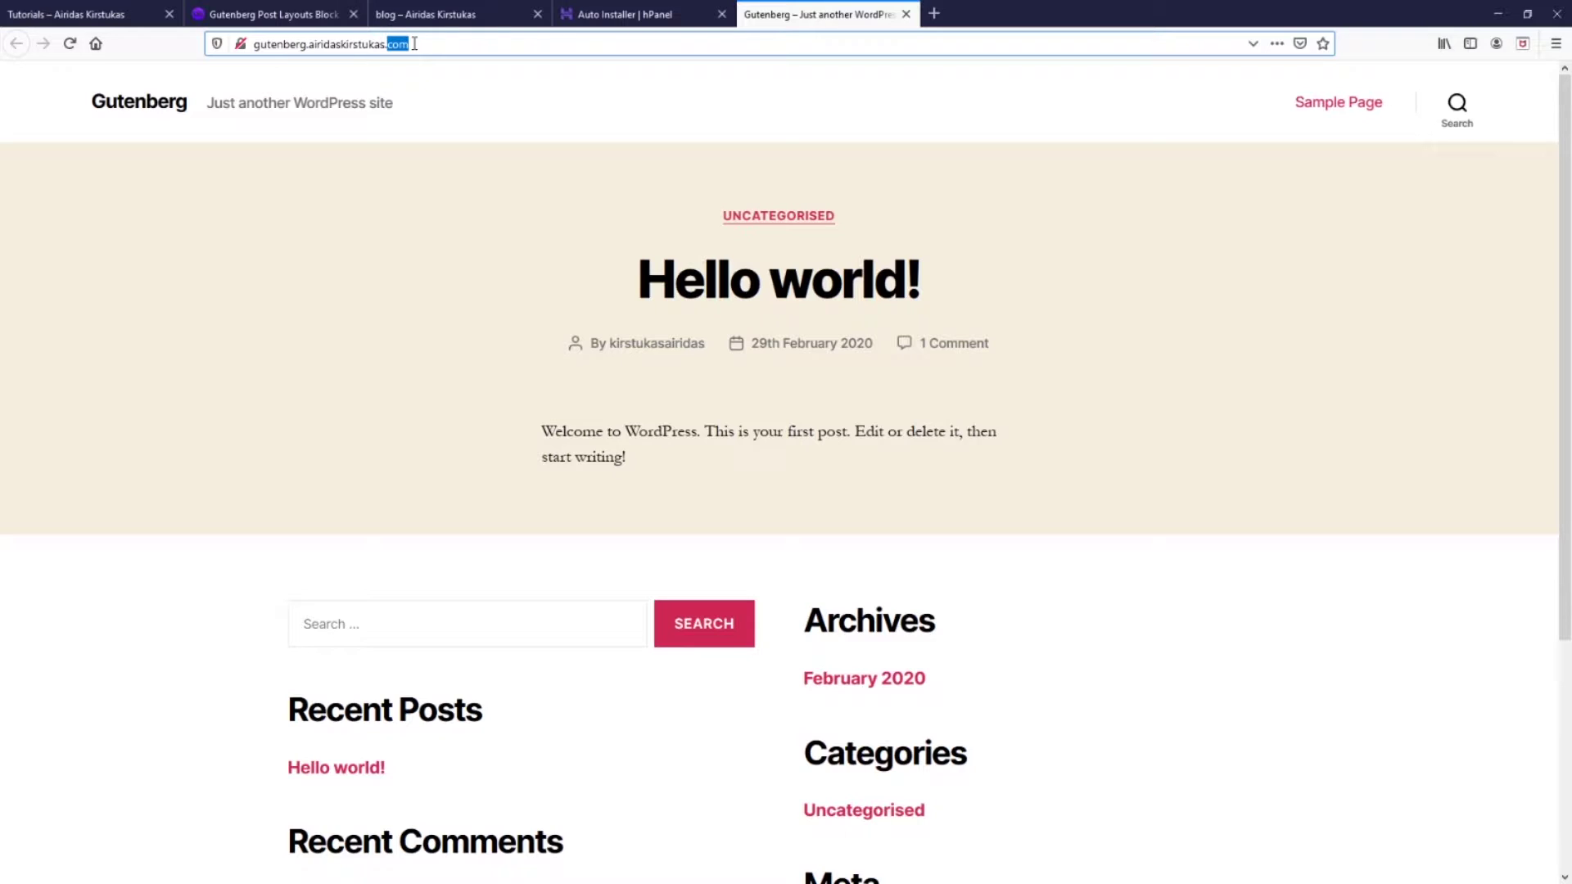
{"action": "triple_click", "coordinate": [414, 43]}
{"action": "left_click", "coordinate": [410, 43]}
{"action": "type", "text": "/admin"}
{"action": "key", "text": "Return"}
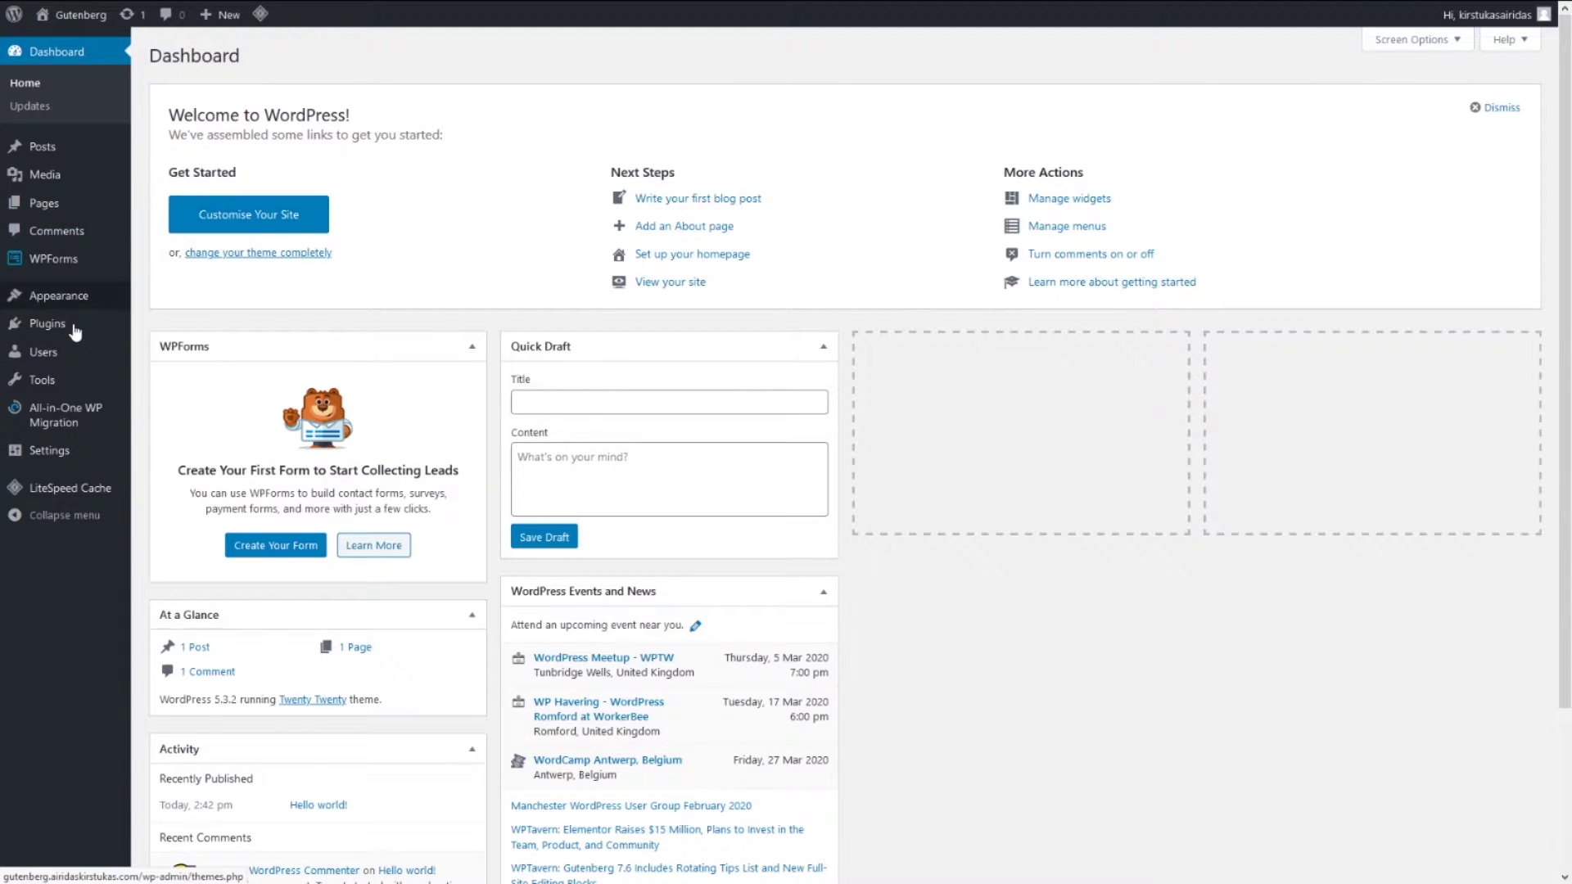
Search Add New Plugins for 'astra templat' and install Starter Templates
{"action": "mouse_move", "coordinate": [51, 387]}
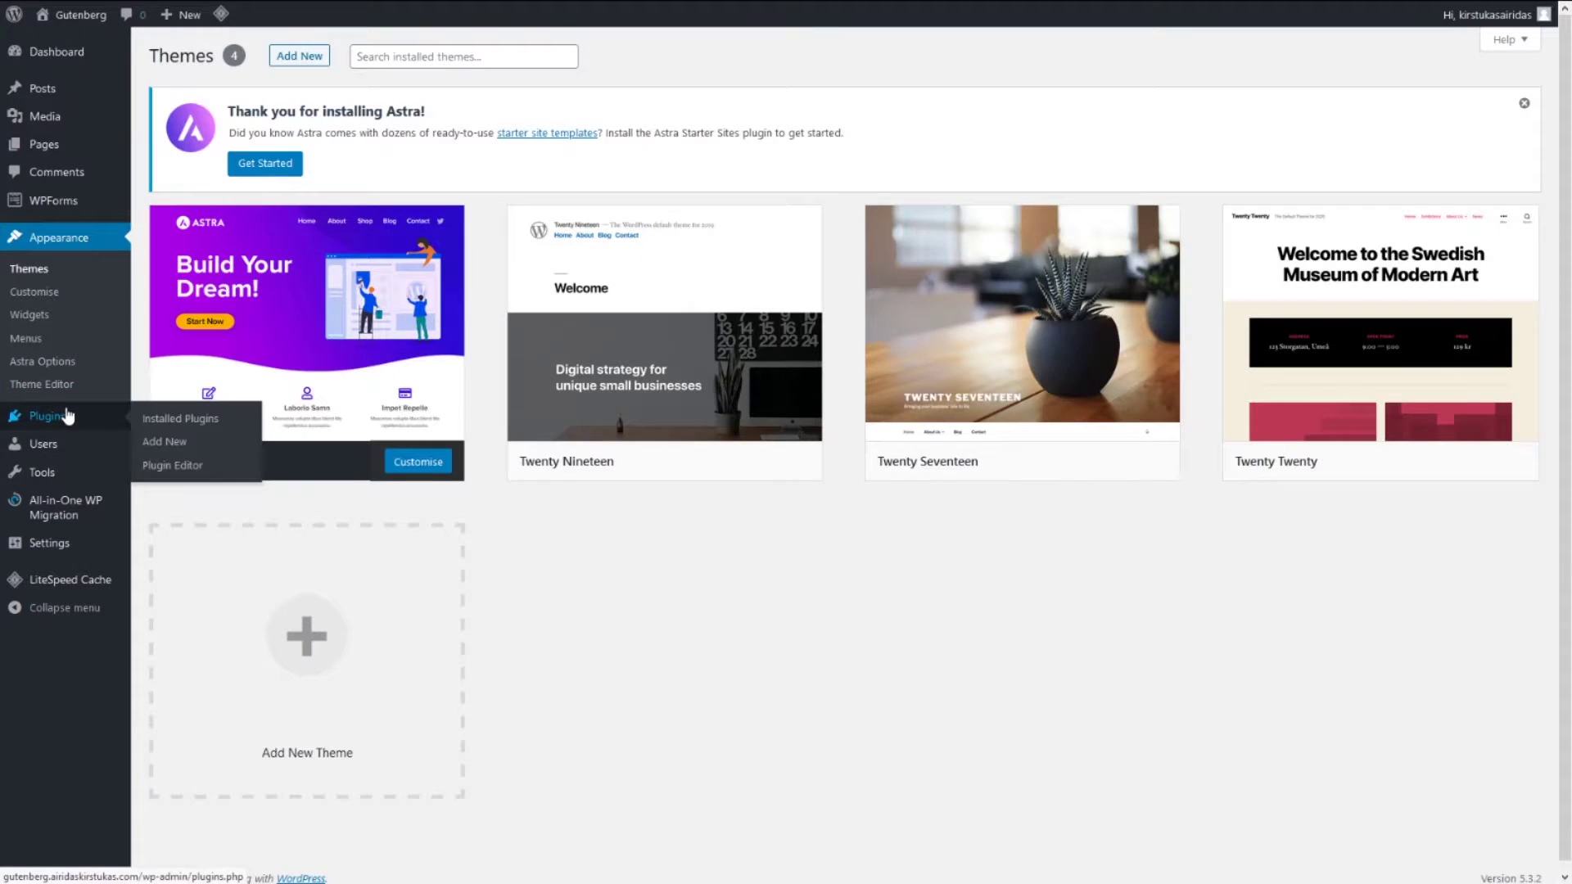
{"action": "left_click", "coordinate": [67, 417]}
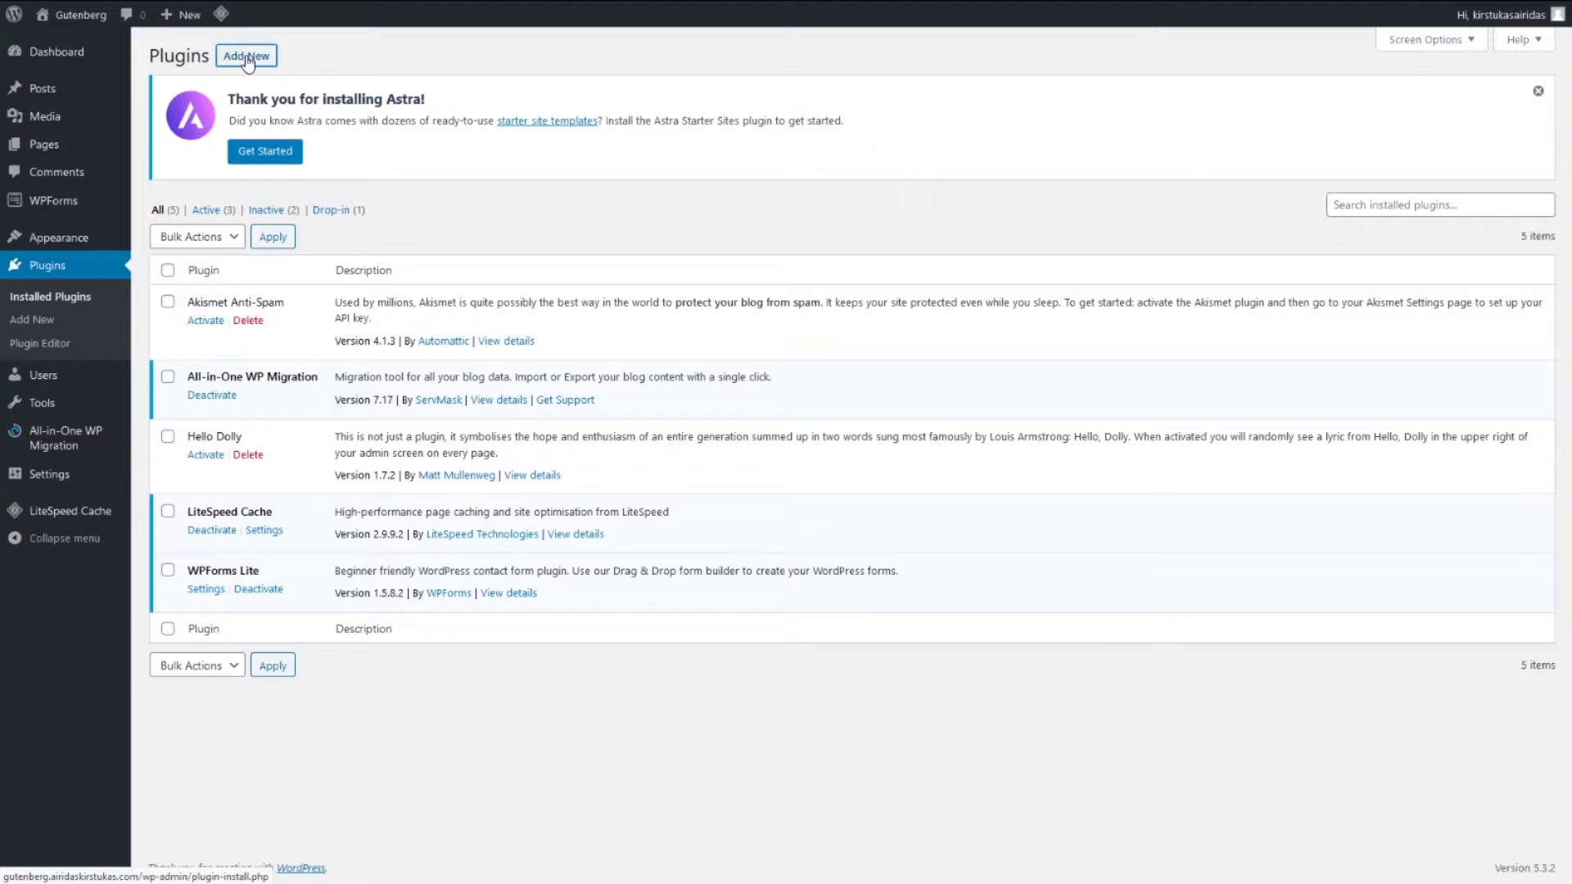
{"action": "left_click", "coordinate": [247, 56]}
{"action": "left_click", "coordinate": [1346, 225]}
{"action": "type", "text": "astra"}
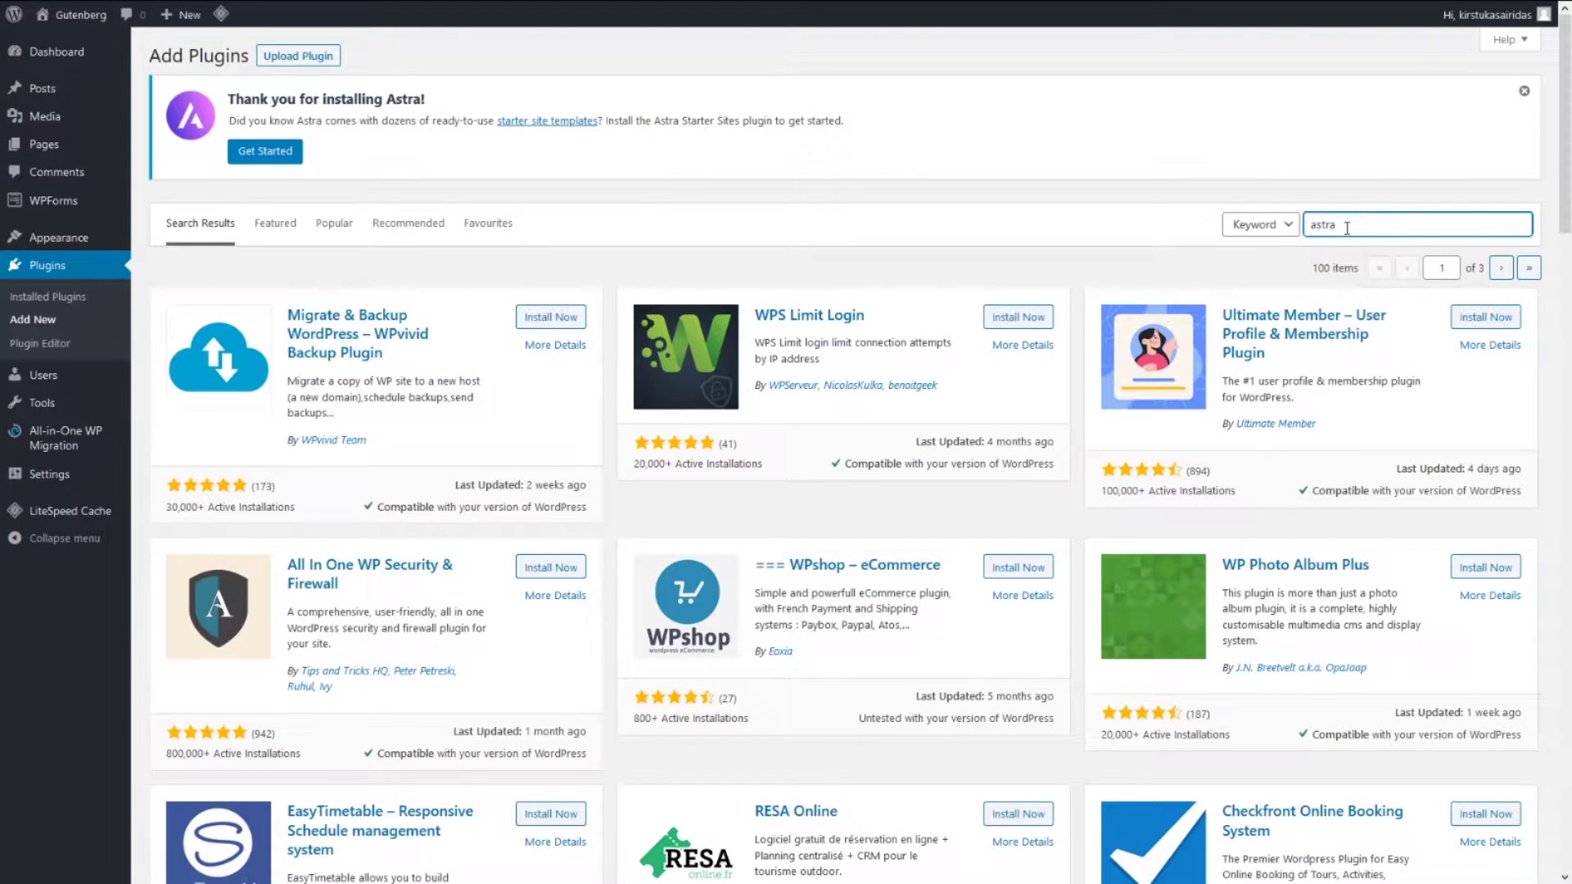
{"action": "type", "text": " templ"}
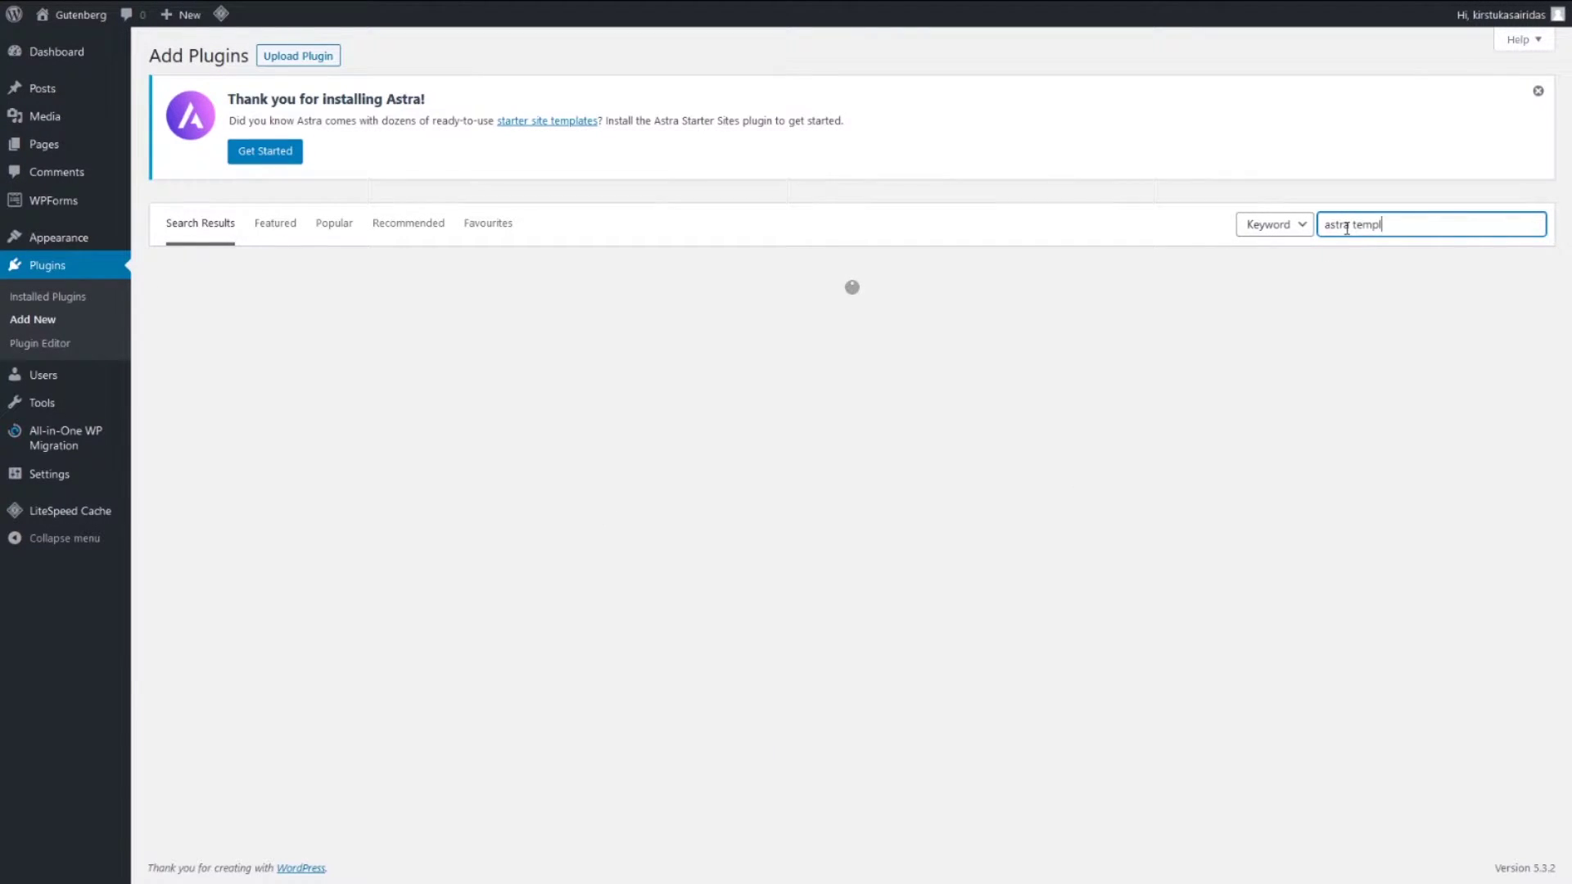
{"action": "type", "text": "ates"}
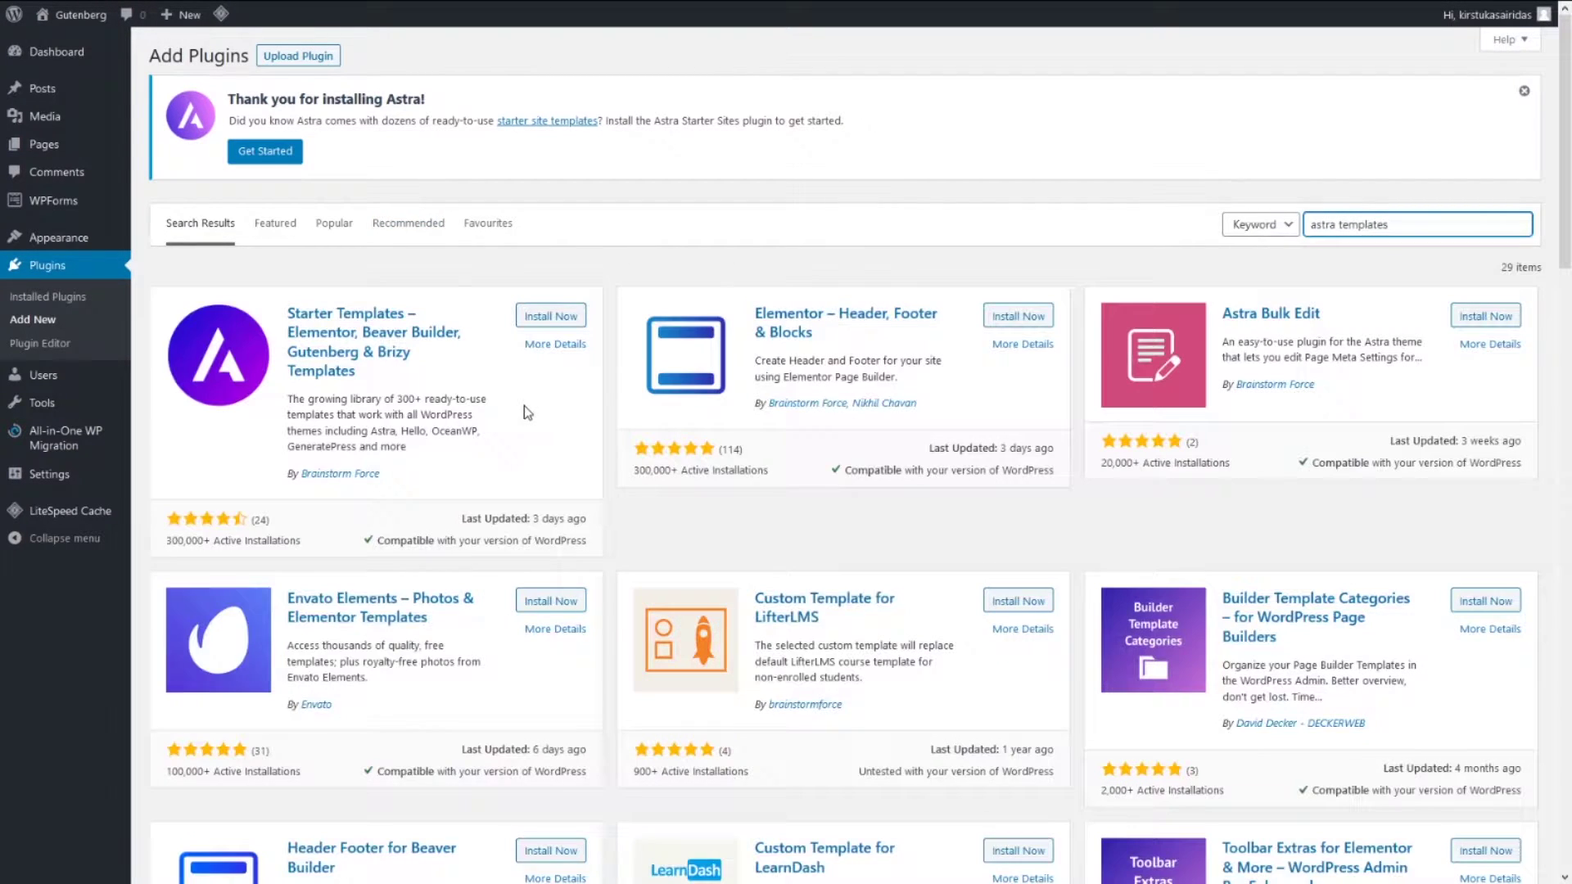
{"action": "left_click", "coordinate": [536, 317]}
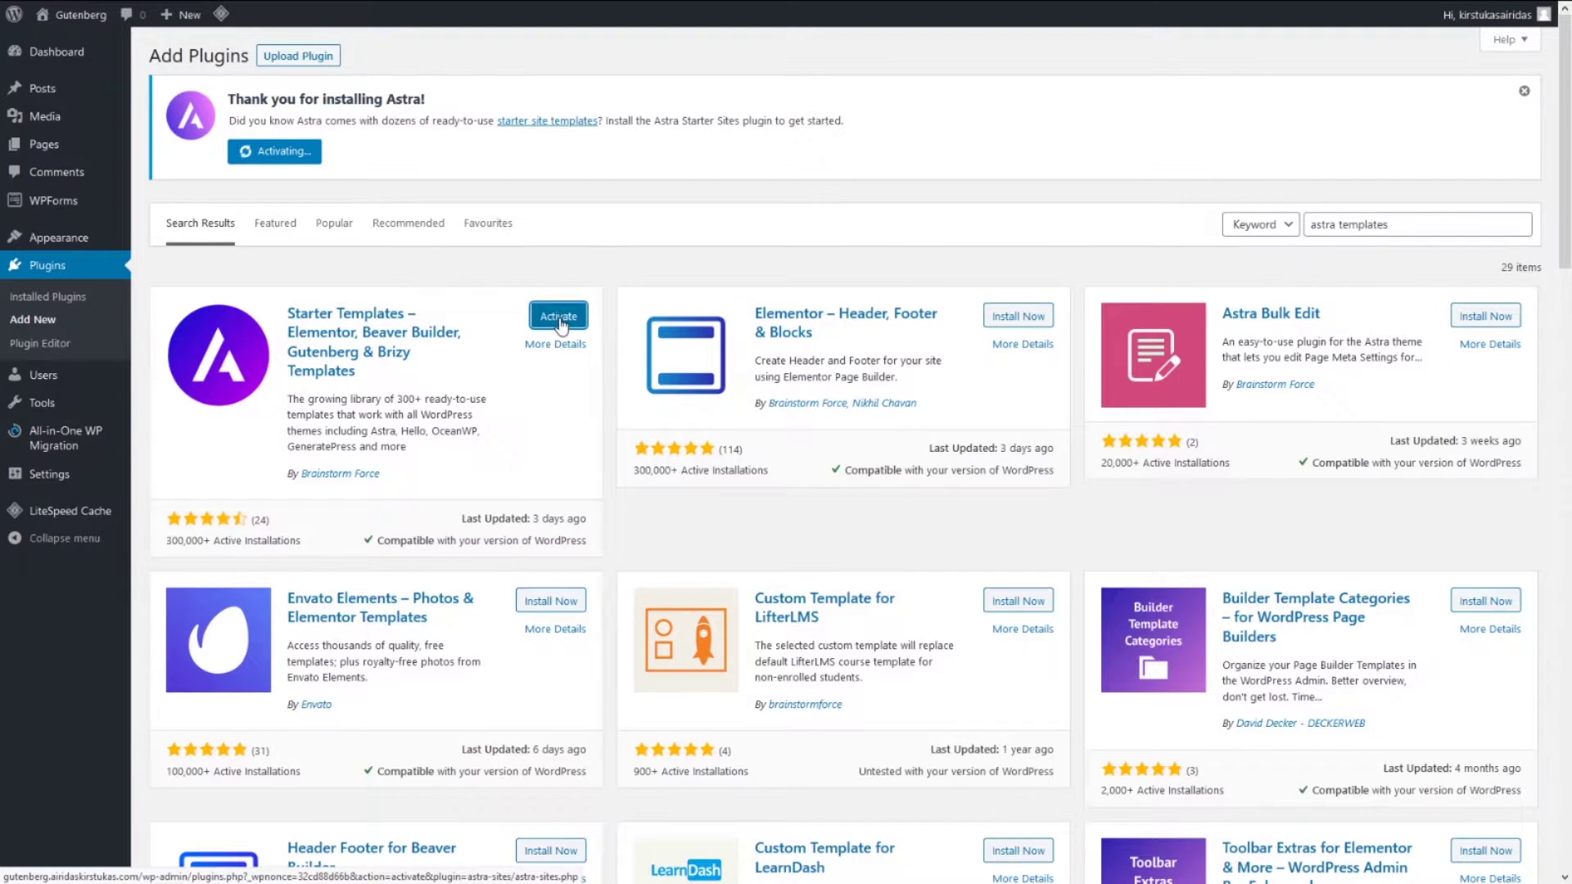
Activate Starter Templates, filter to free templates, and open Outdoor Adventure
{"action": "left_click", "coordinate": [559, 317]}
{"action": "mouse_move", "coordinate": [39, 247]}
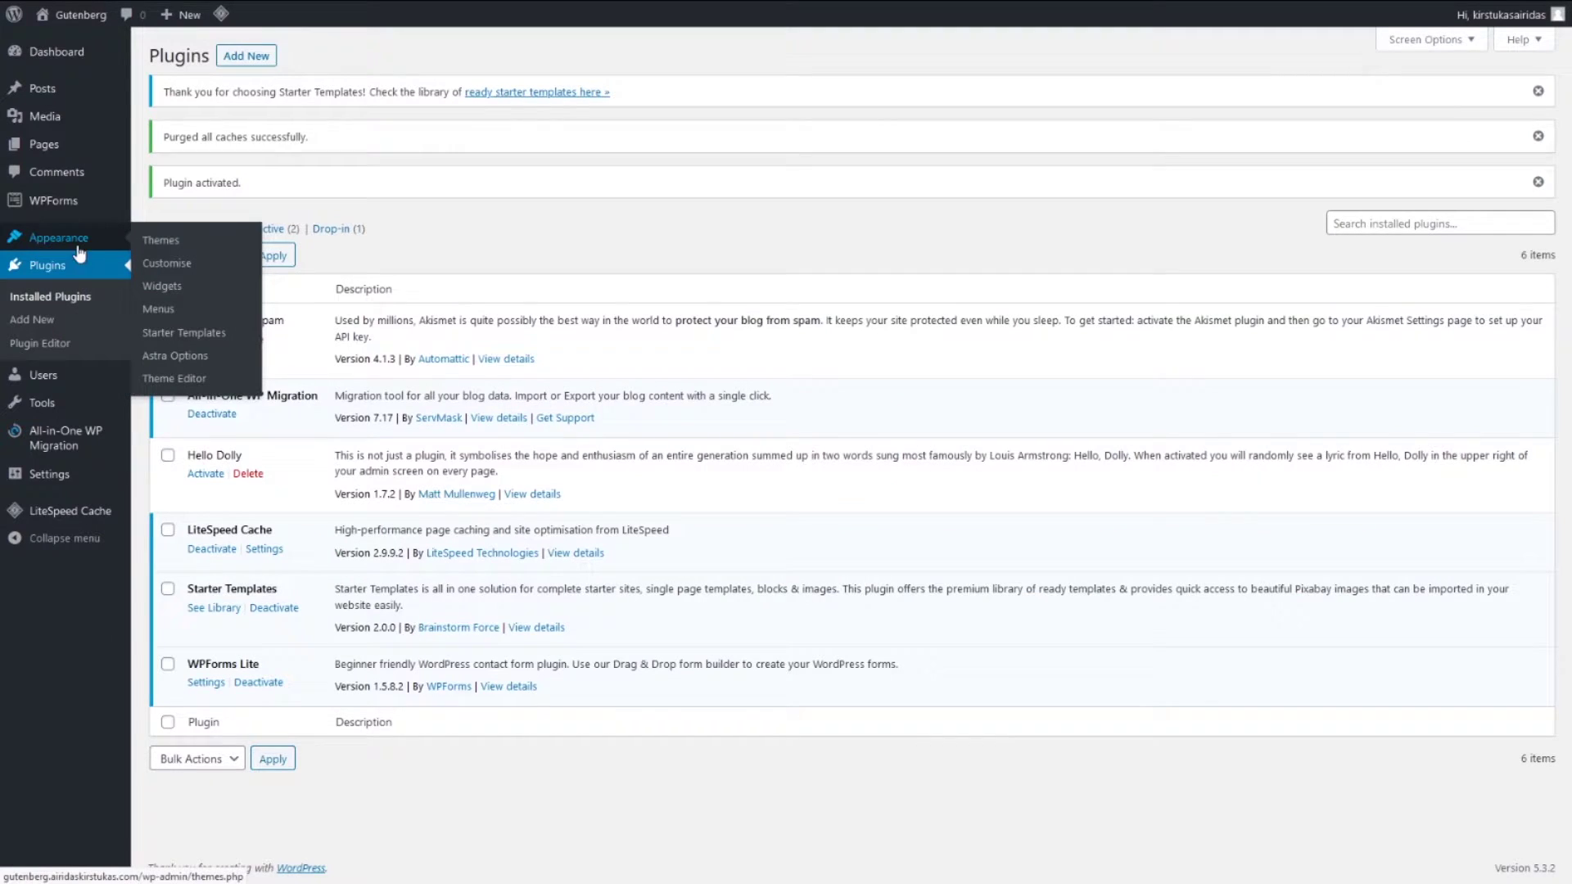
{"action": "left_click", "coordinate": [177, 335]}
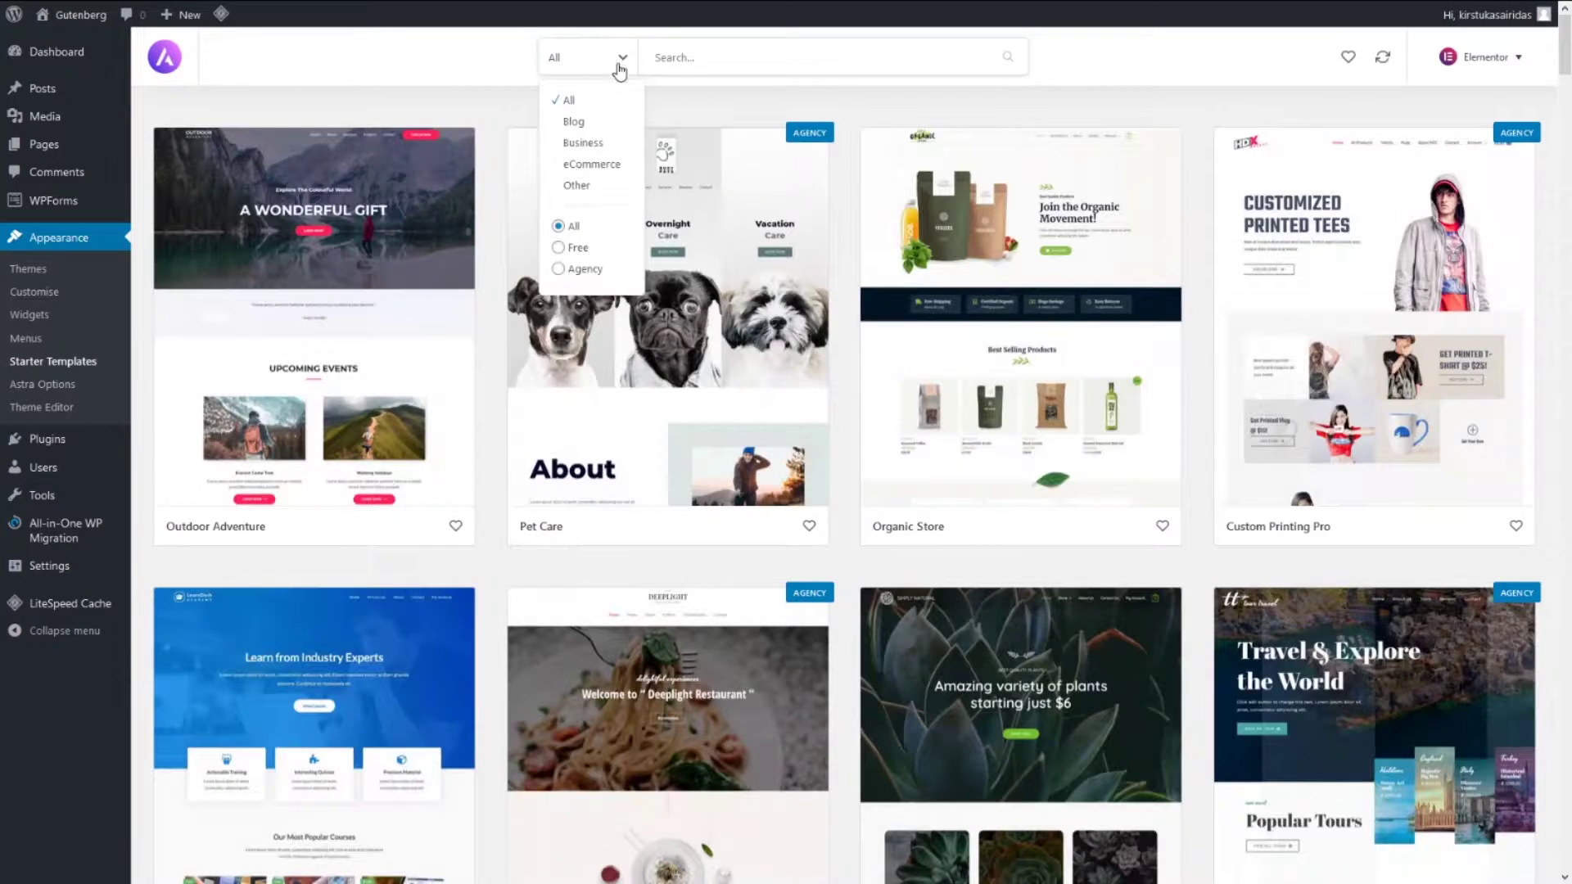
{"action": "left_click", "coordinate": [585, 255]}
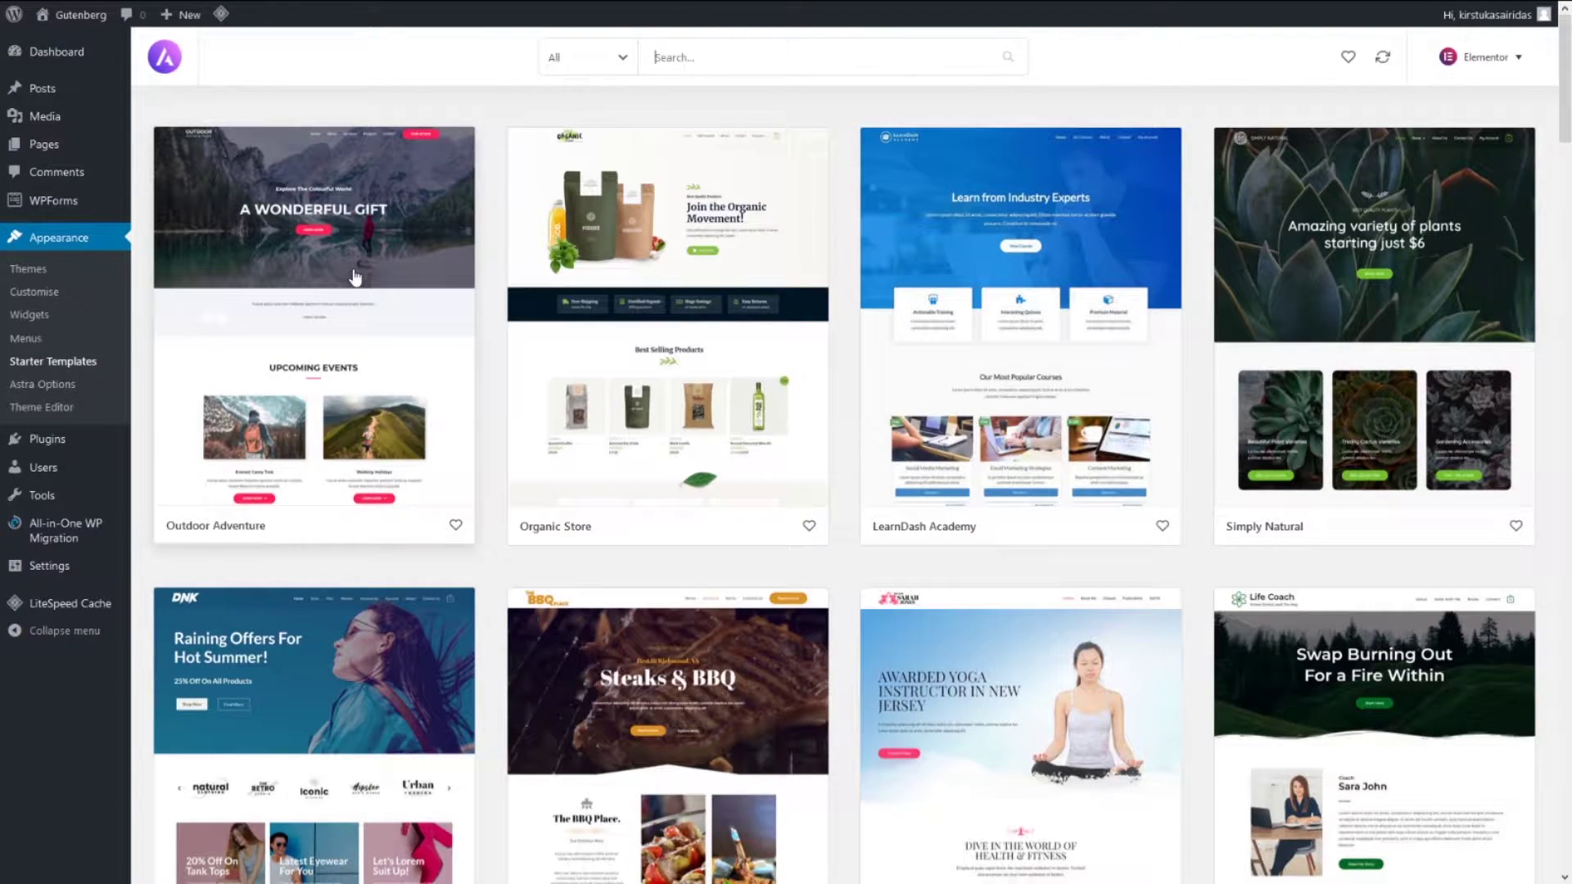
{"action": "left_click", "coordinate": [353, 275]}
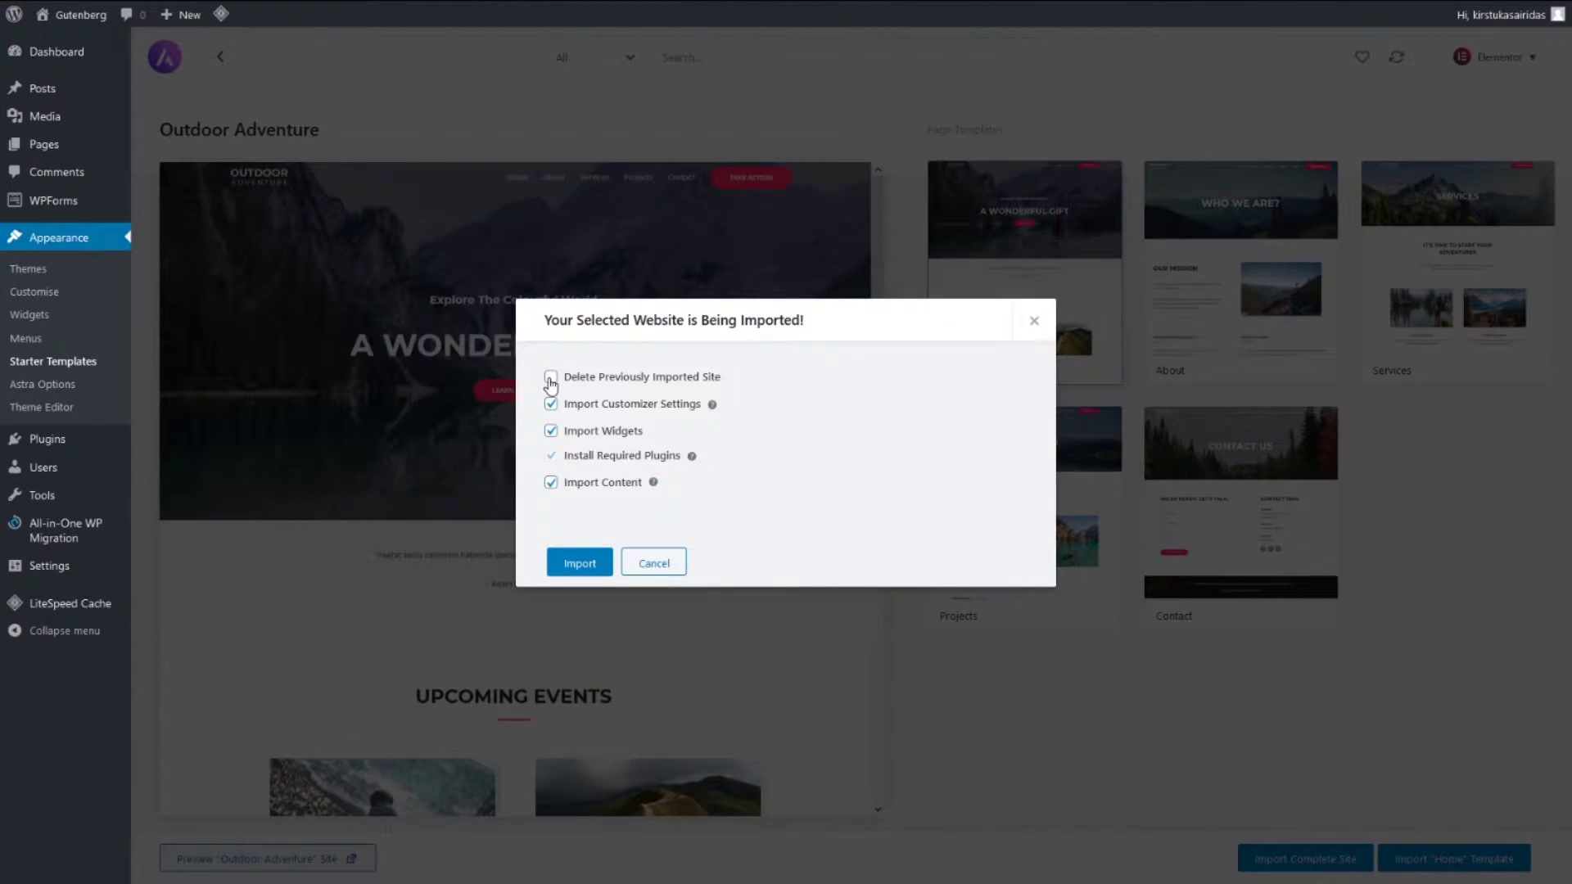
Import the complete site, deleting the previous import, then view and scroll the new front page
{"action": "left_click", "coordinate": [550, 379]}
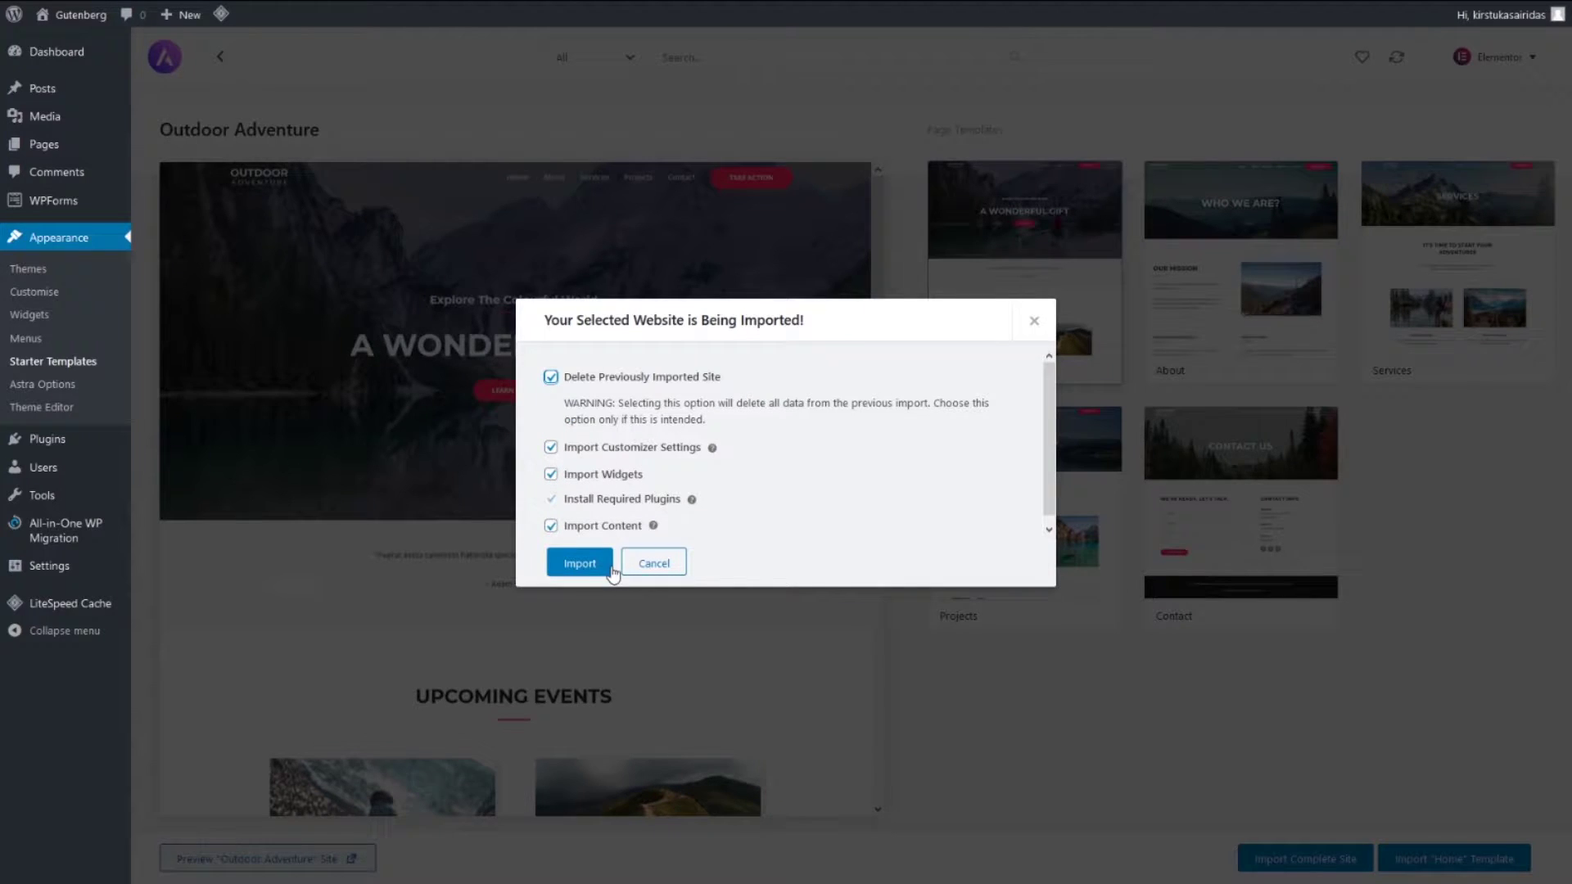
{"action": "left_click", "coordinate": [579, 563]}
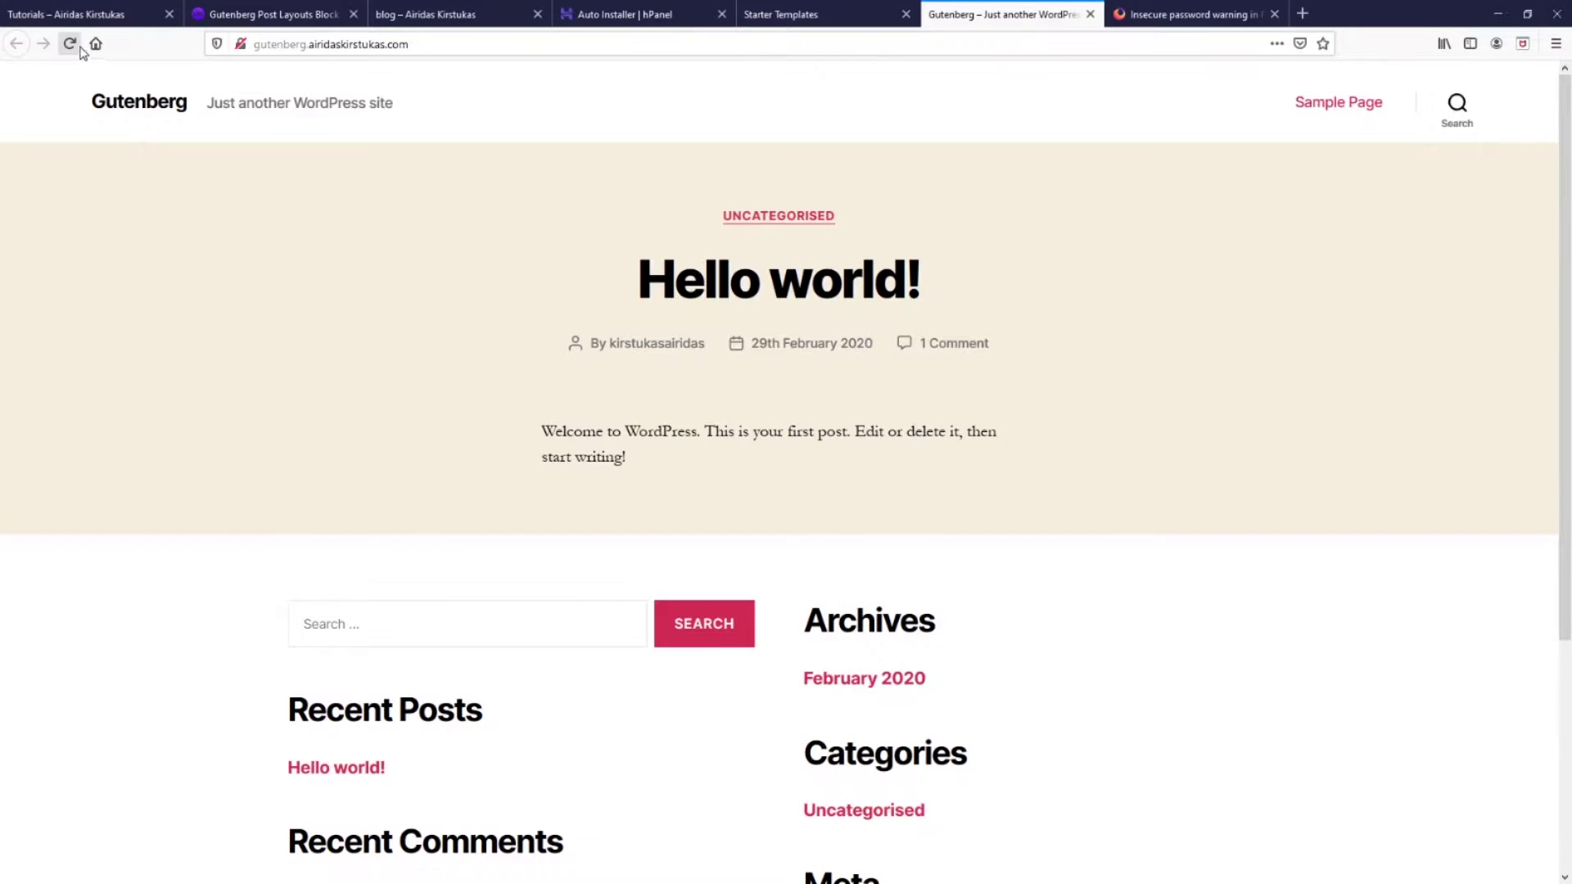
{"action": "left_click", "coordinate": [66, 44]}
{"action": "scroll", "coordinate": [568, 376], "scroll_direction": "down", "scroll_amount": 2}
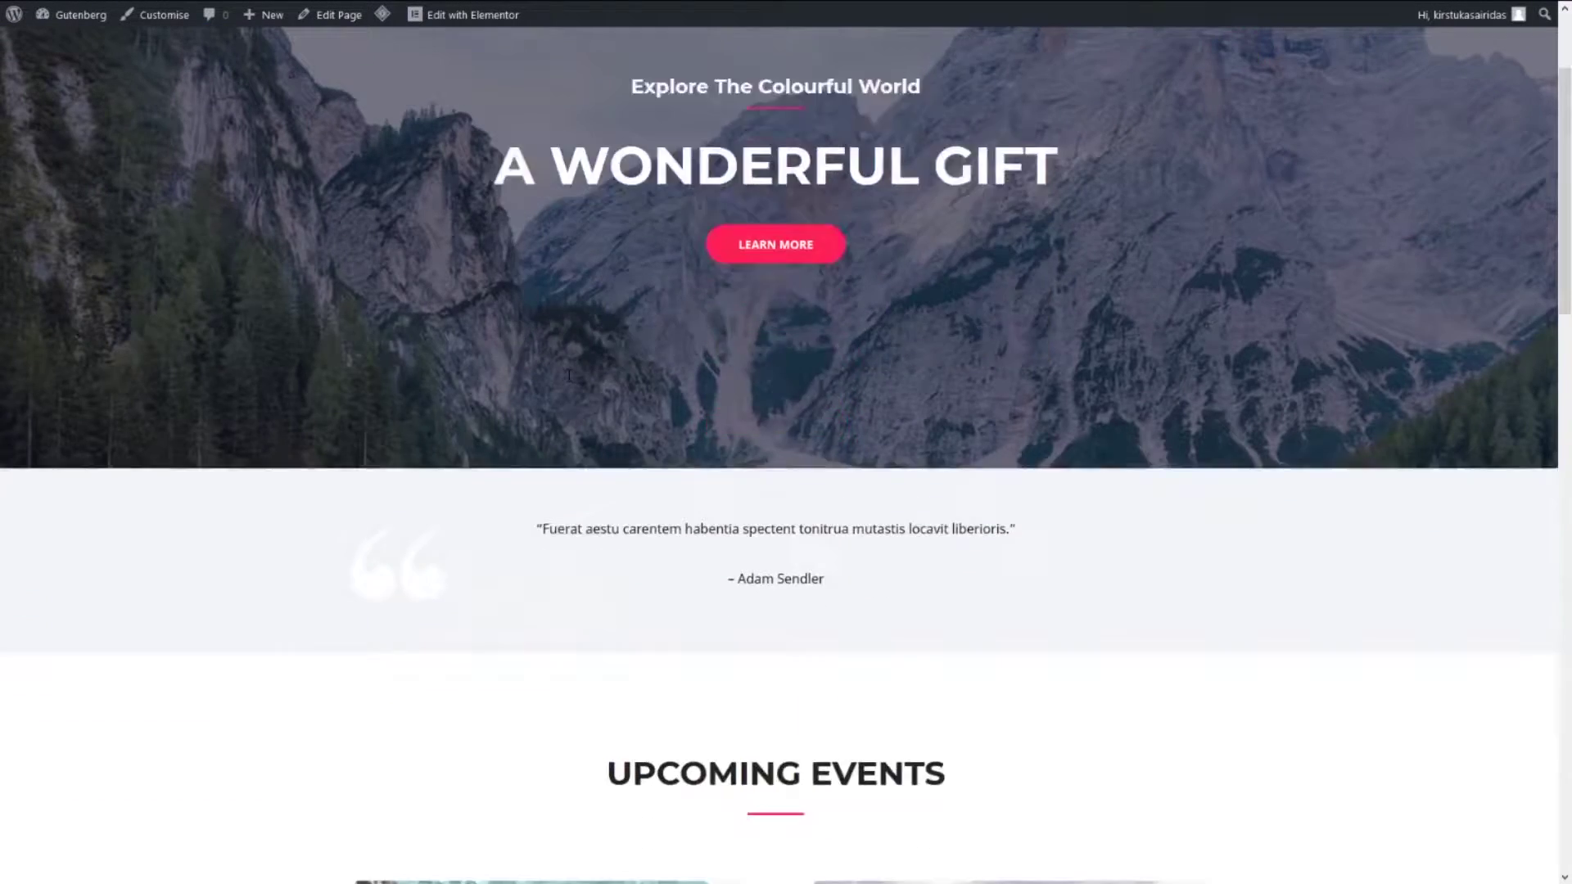
{"action": "scroll", "coordinate": [568, 375], "scroll_direction": "down", "scroll_amount": 20}
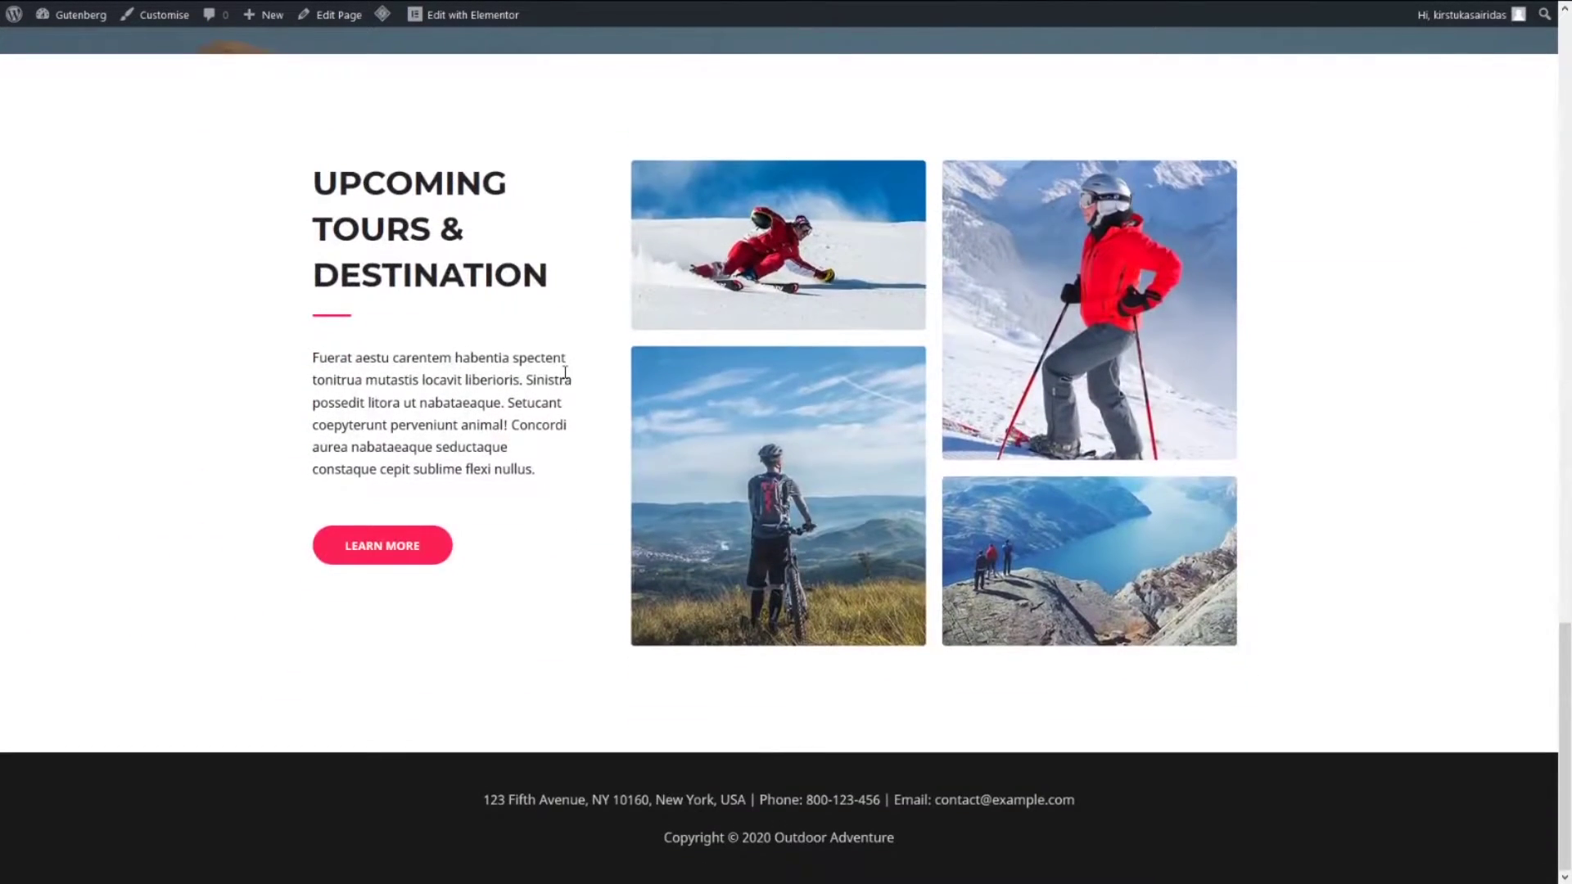
{"action": "scroll", "coordinate": [563, 371], "scroll_direction": "up", "scroll_amount": 2}
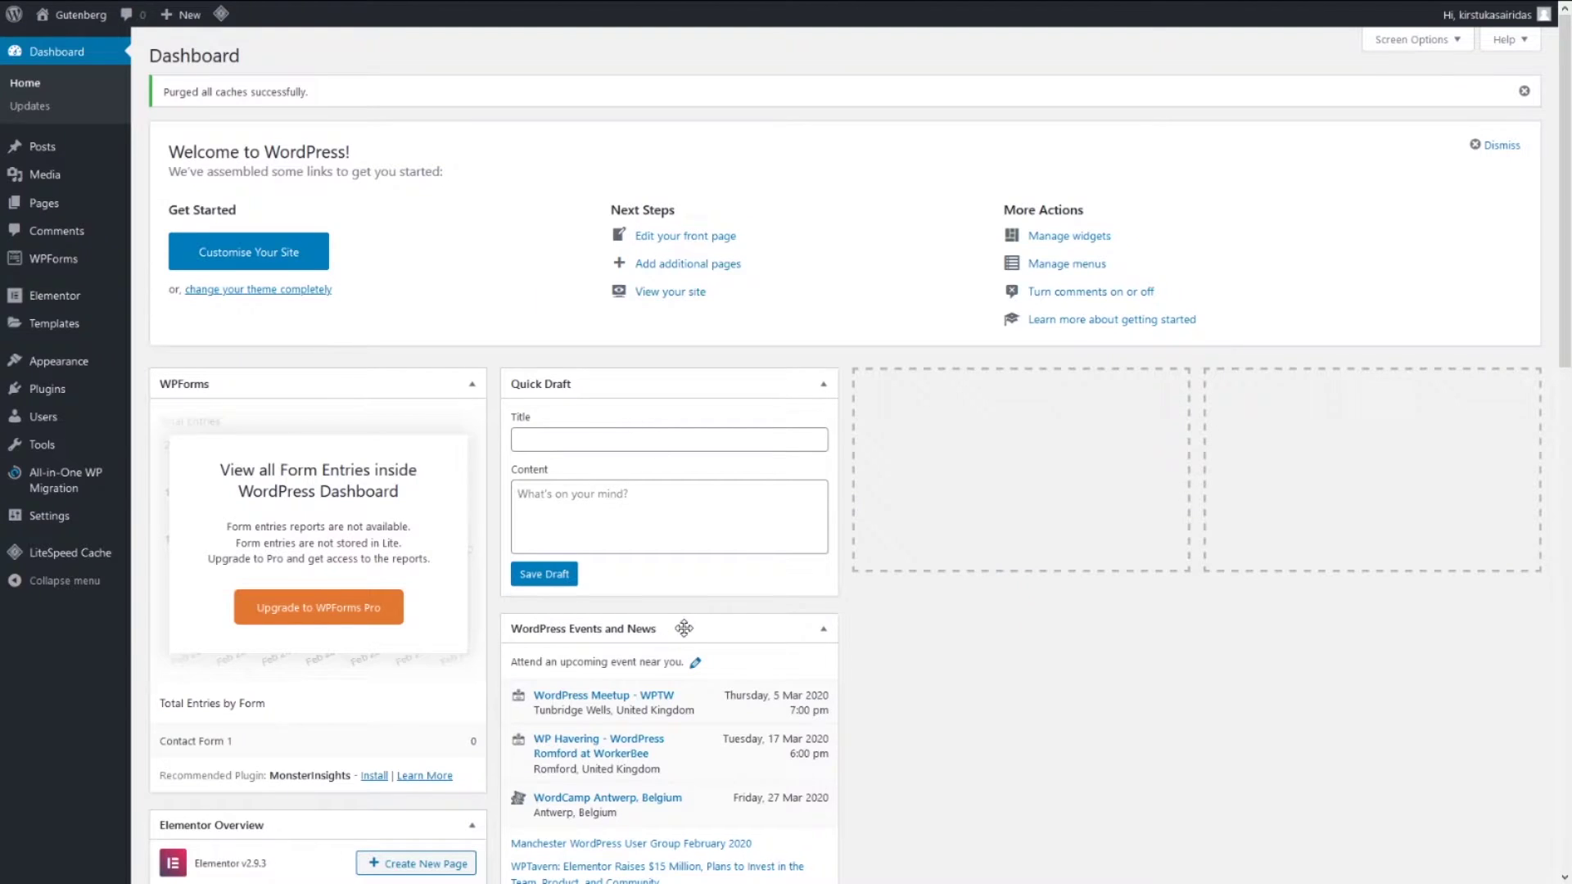
Search plugins for 'ultim', then install and activate Gutenberg Blocks – Ultimate Addons
{"action": "mouse_move", "coordinate": [37, 153]}
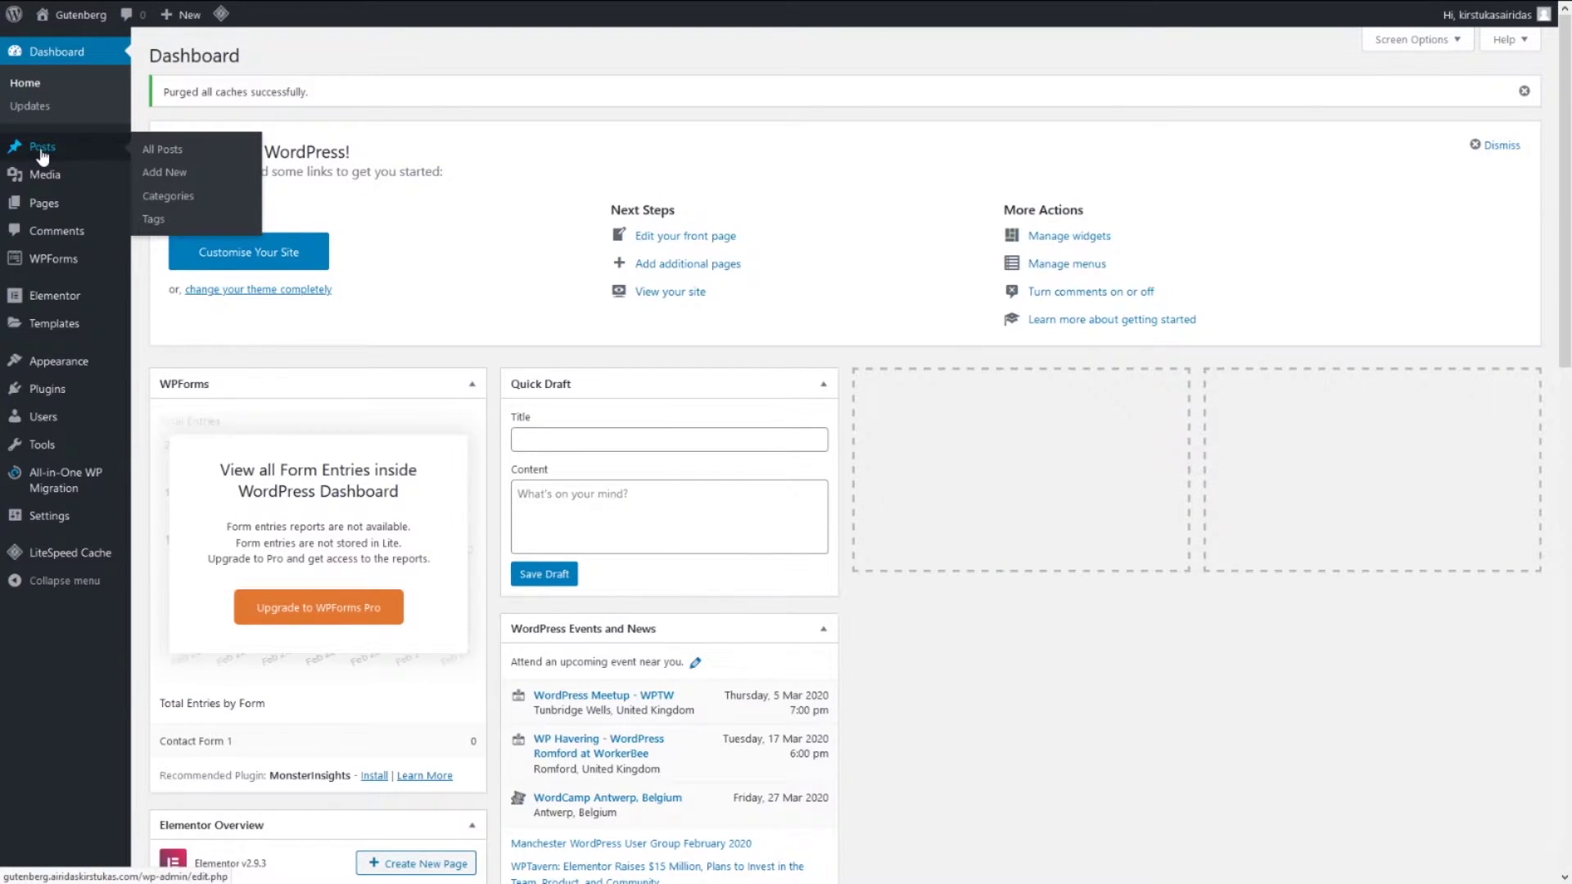
{"action": "left_click", "coordinate": [47, 388]}
{"action": "left_click", "coordinate": [248, 58]}
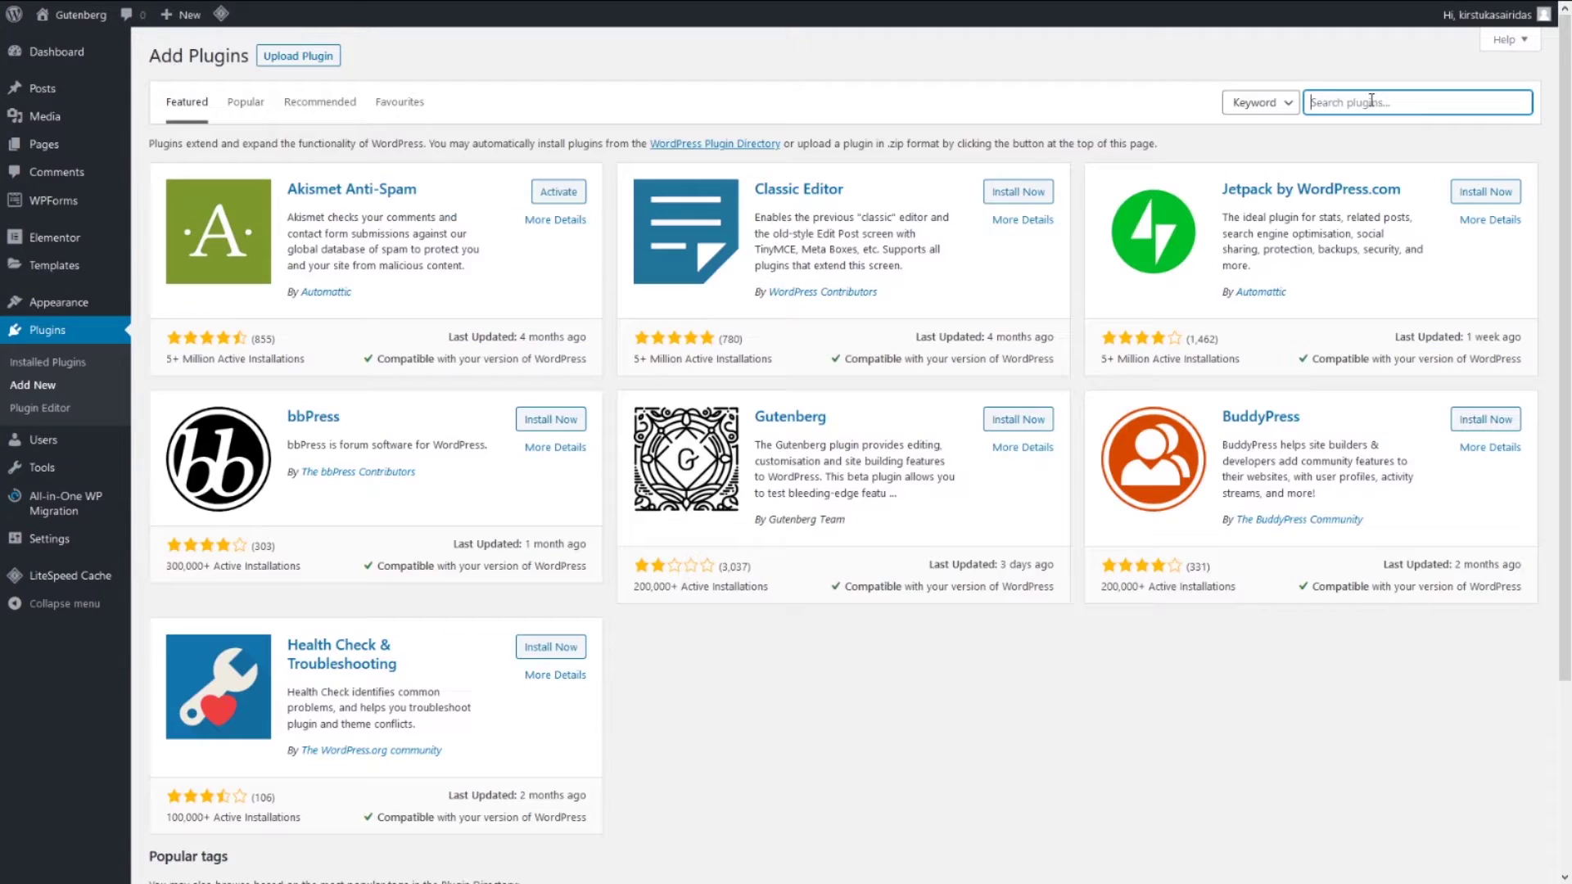
{"action": "type", "text": "ulti"}
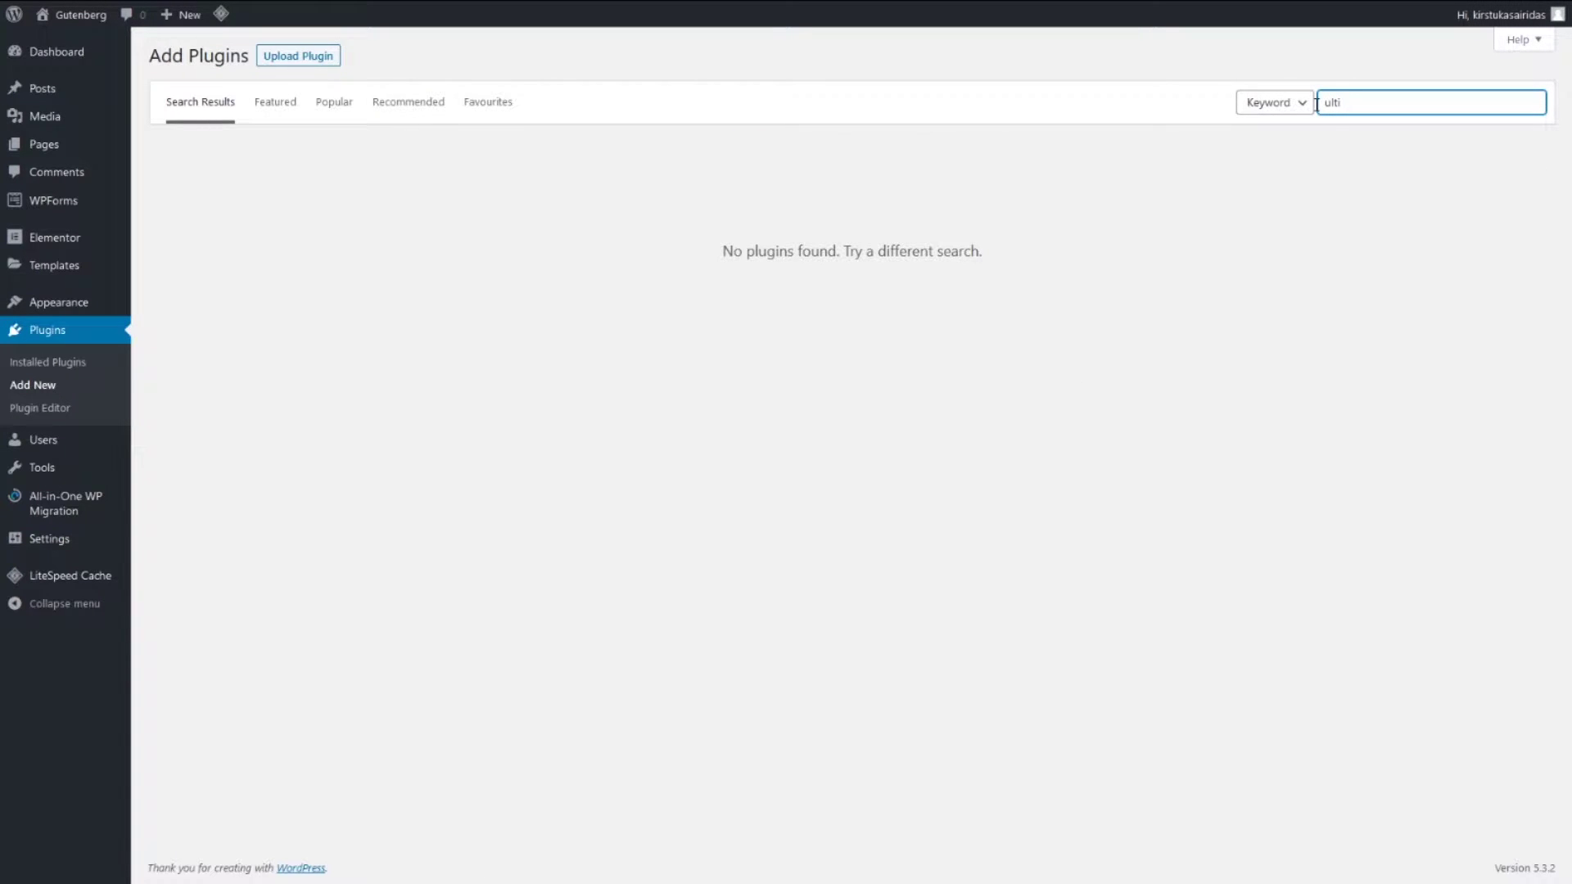
{"action": "type", "text": "mate"}
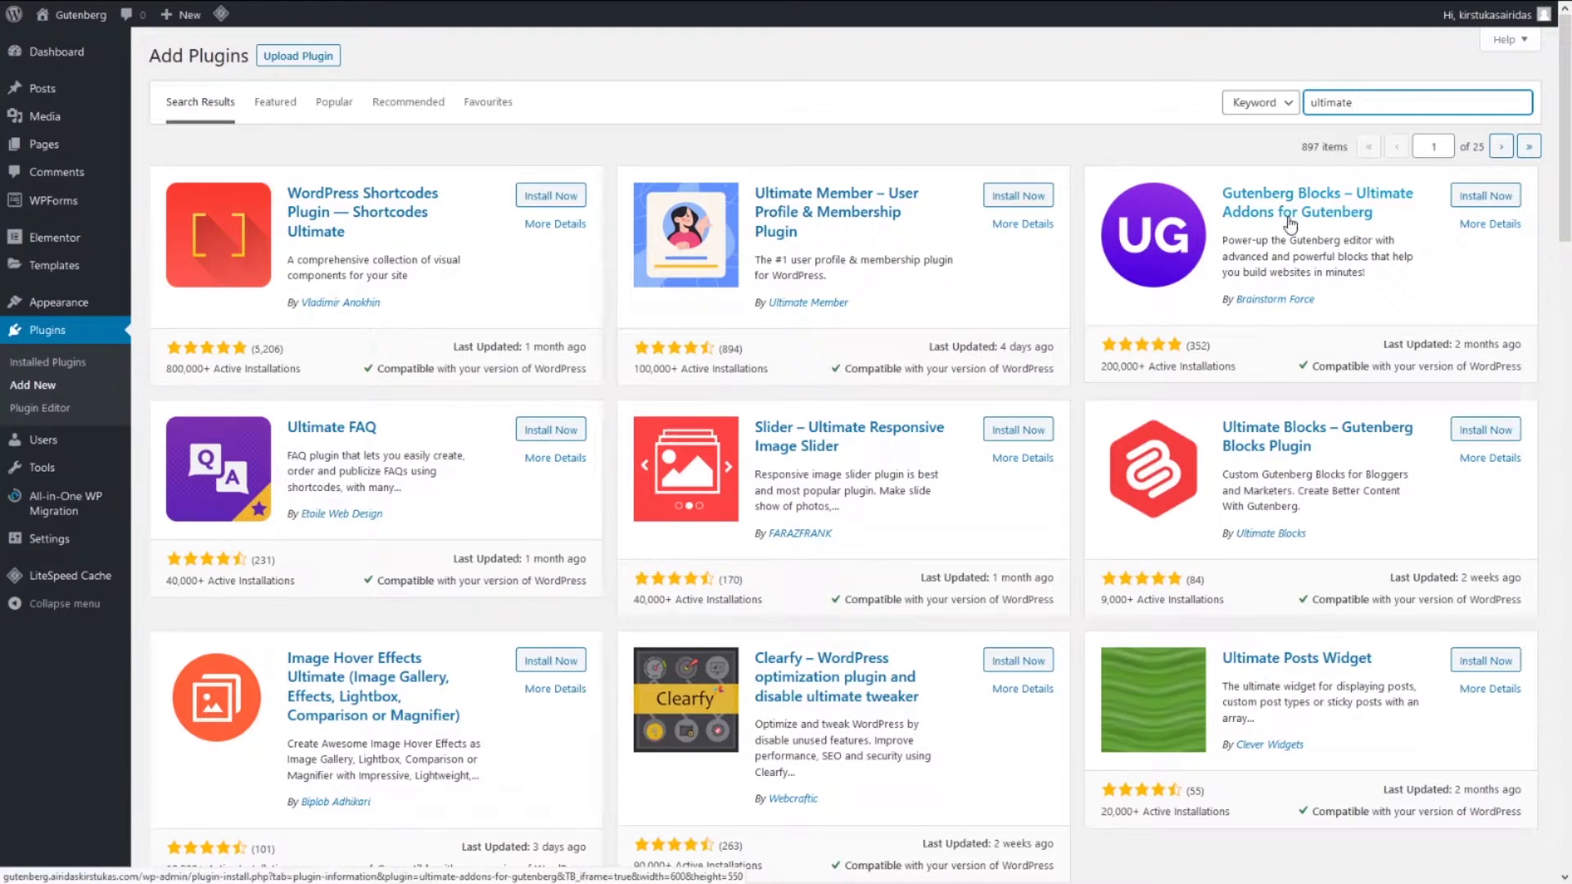
{"action": "left_click", "coordinate": [1484, 199]}
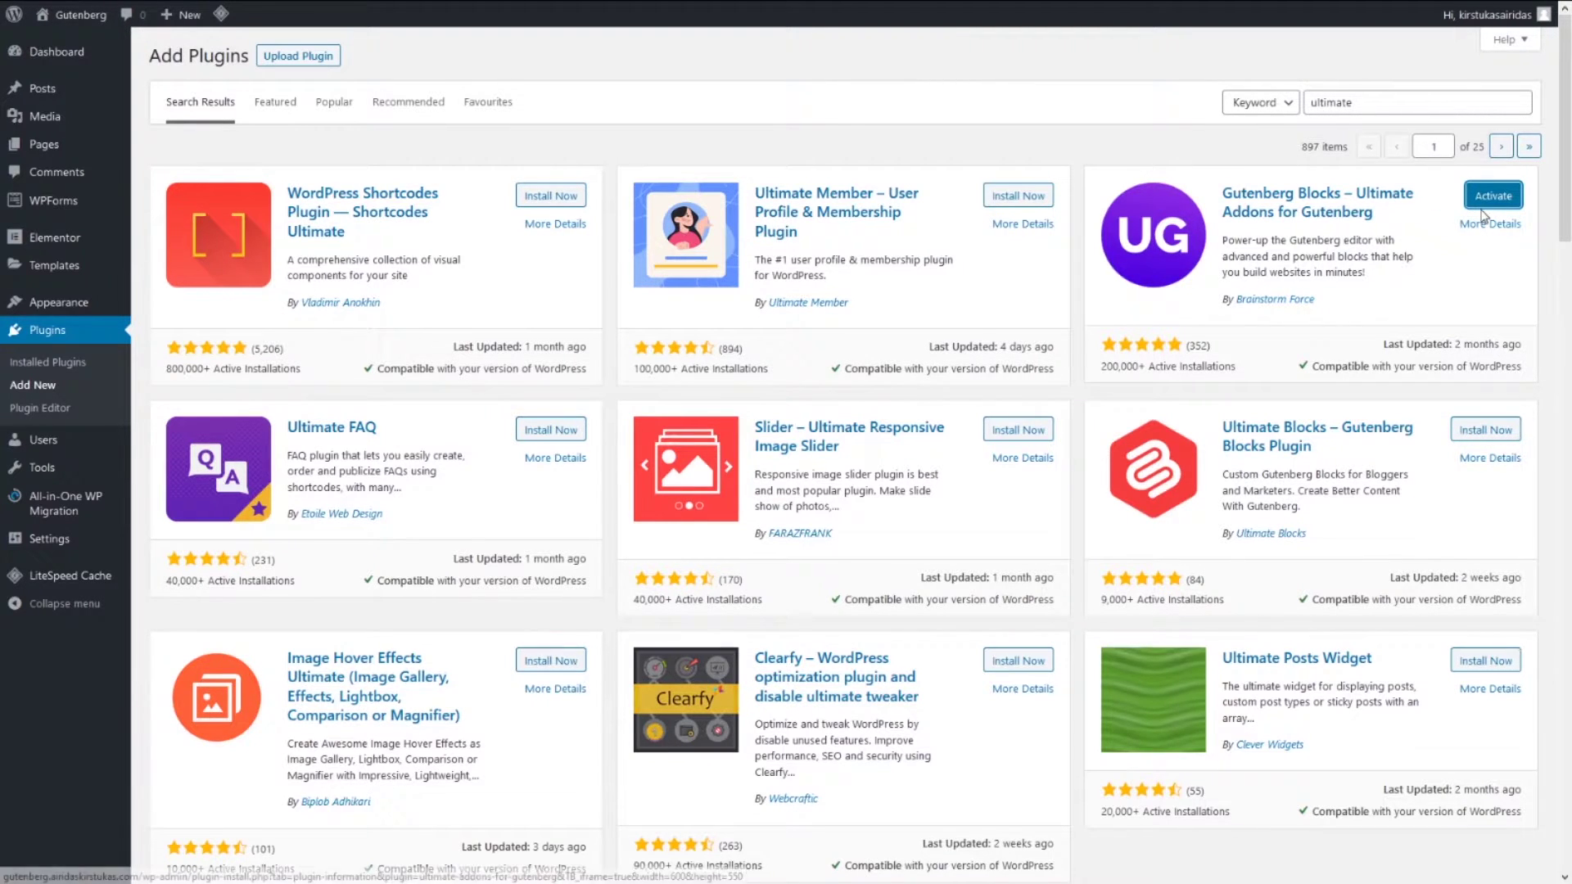
{"action": "left_click", "coordinate": [1484, 202]}
{"action": "left_click", "coordinate": [54, 53]}
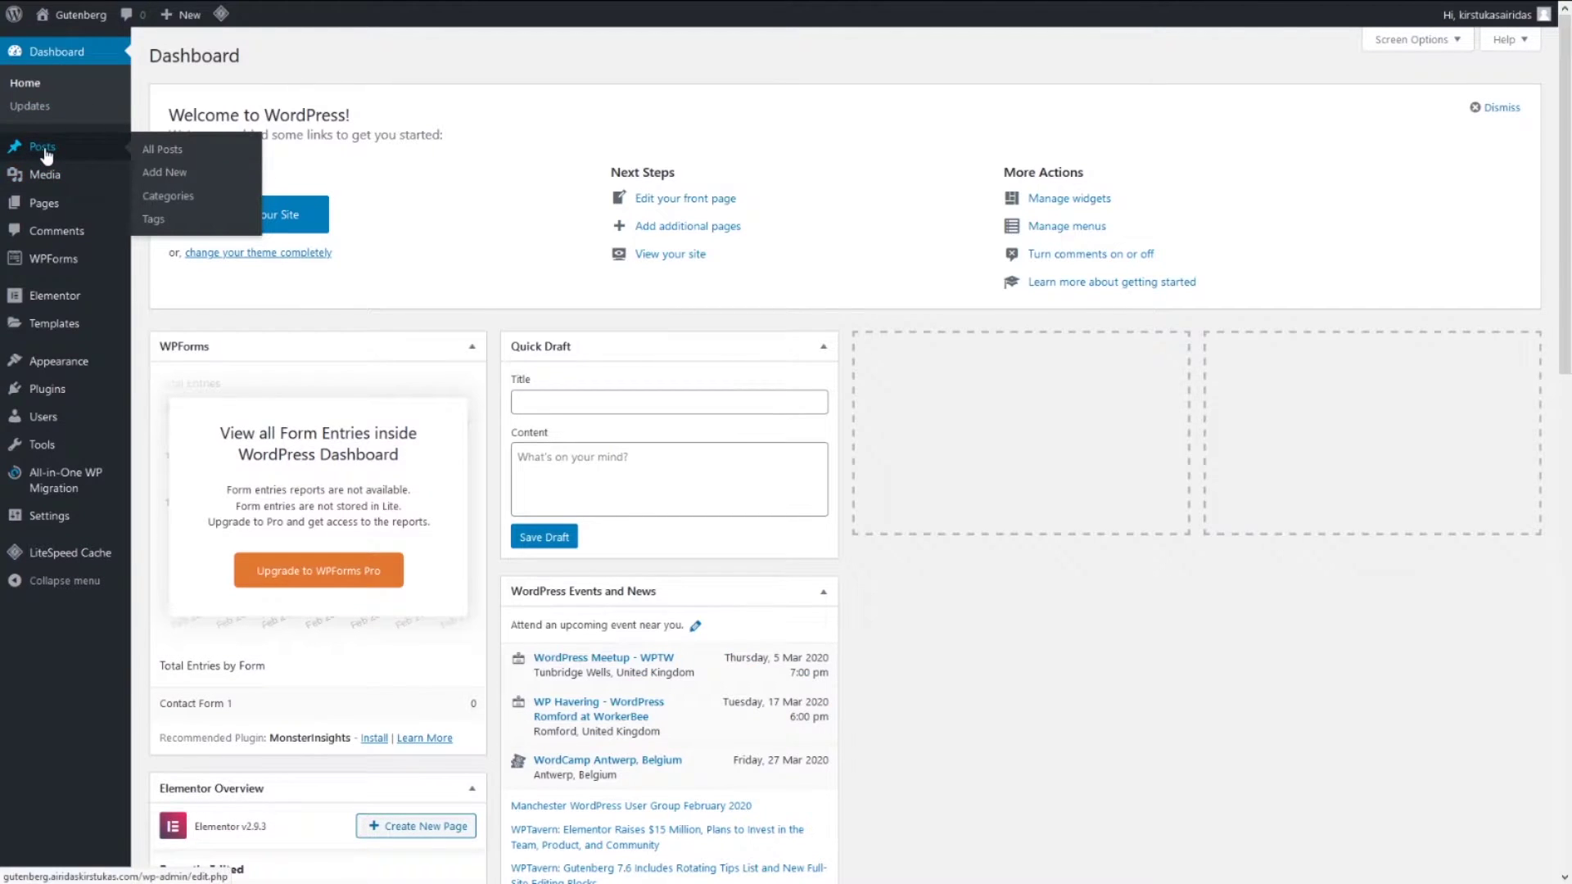
Select the Hello world! post and apply Move to Bin from Bulk Actions
{"action": "left_click", "coordinate": [46, 152]}
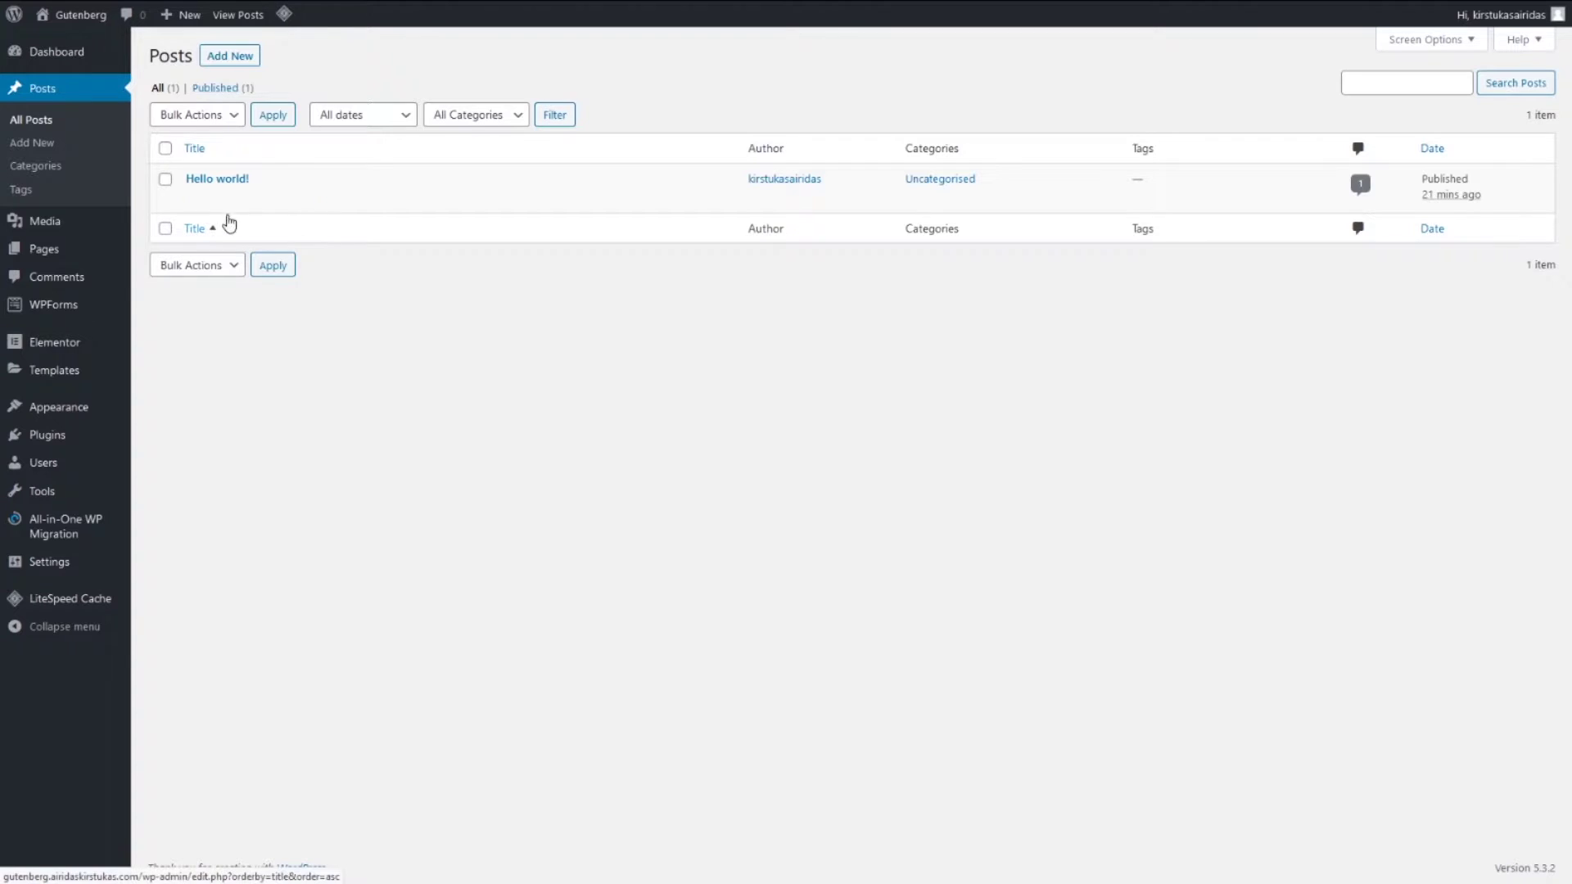
{"action": "left_click", "coordinate": [165, 180]}
{"action": "left_click", "coordinate": [217, 122]}
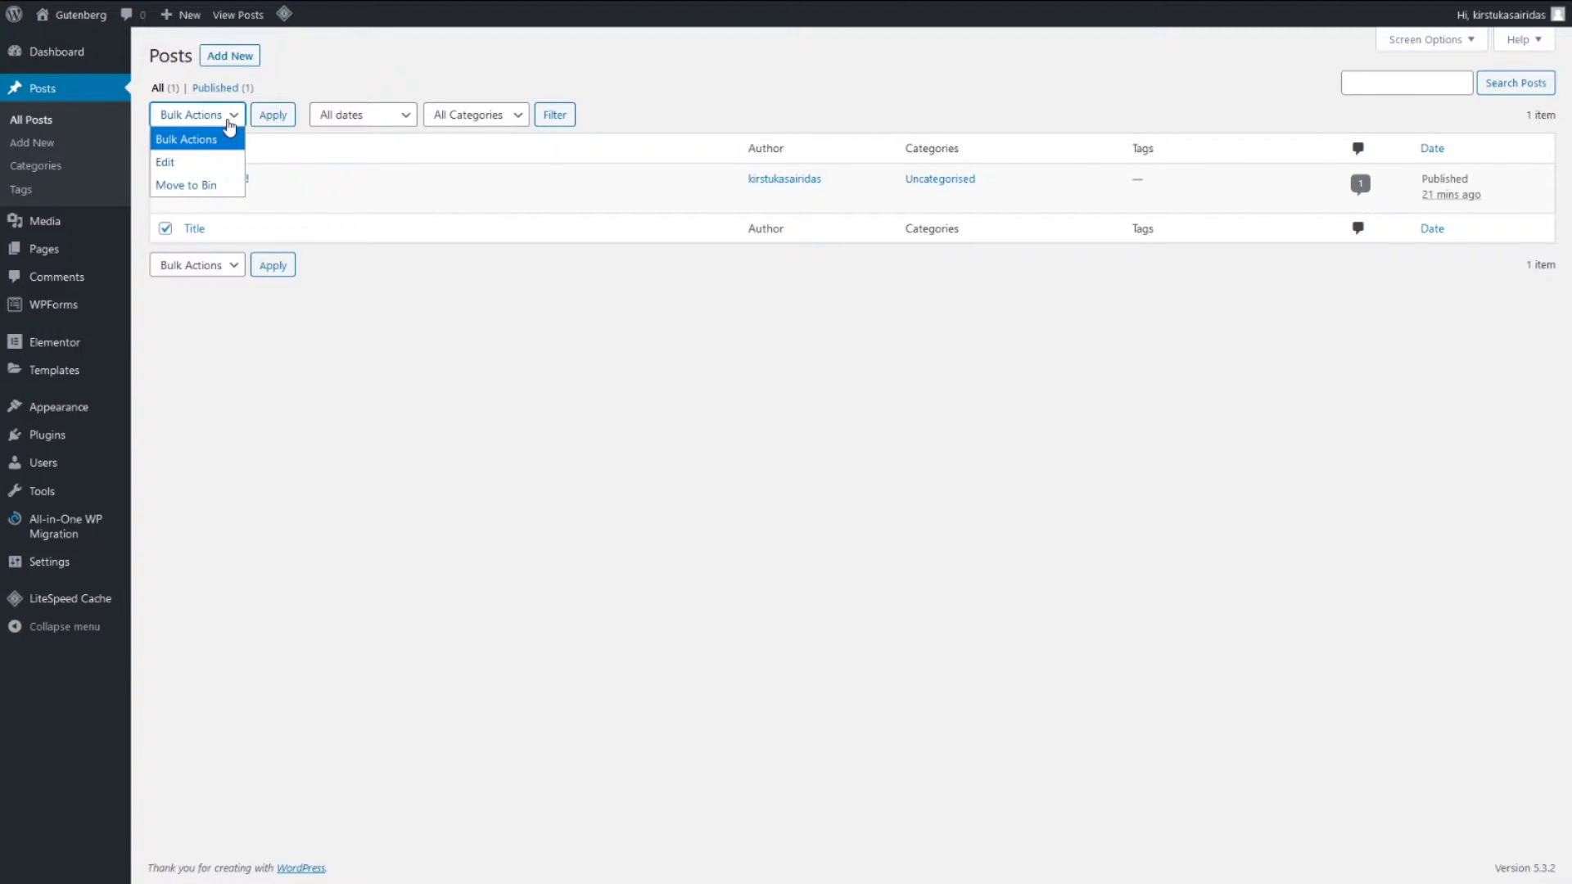
{"action": "left_click", "coordinate": [212, 186]}
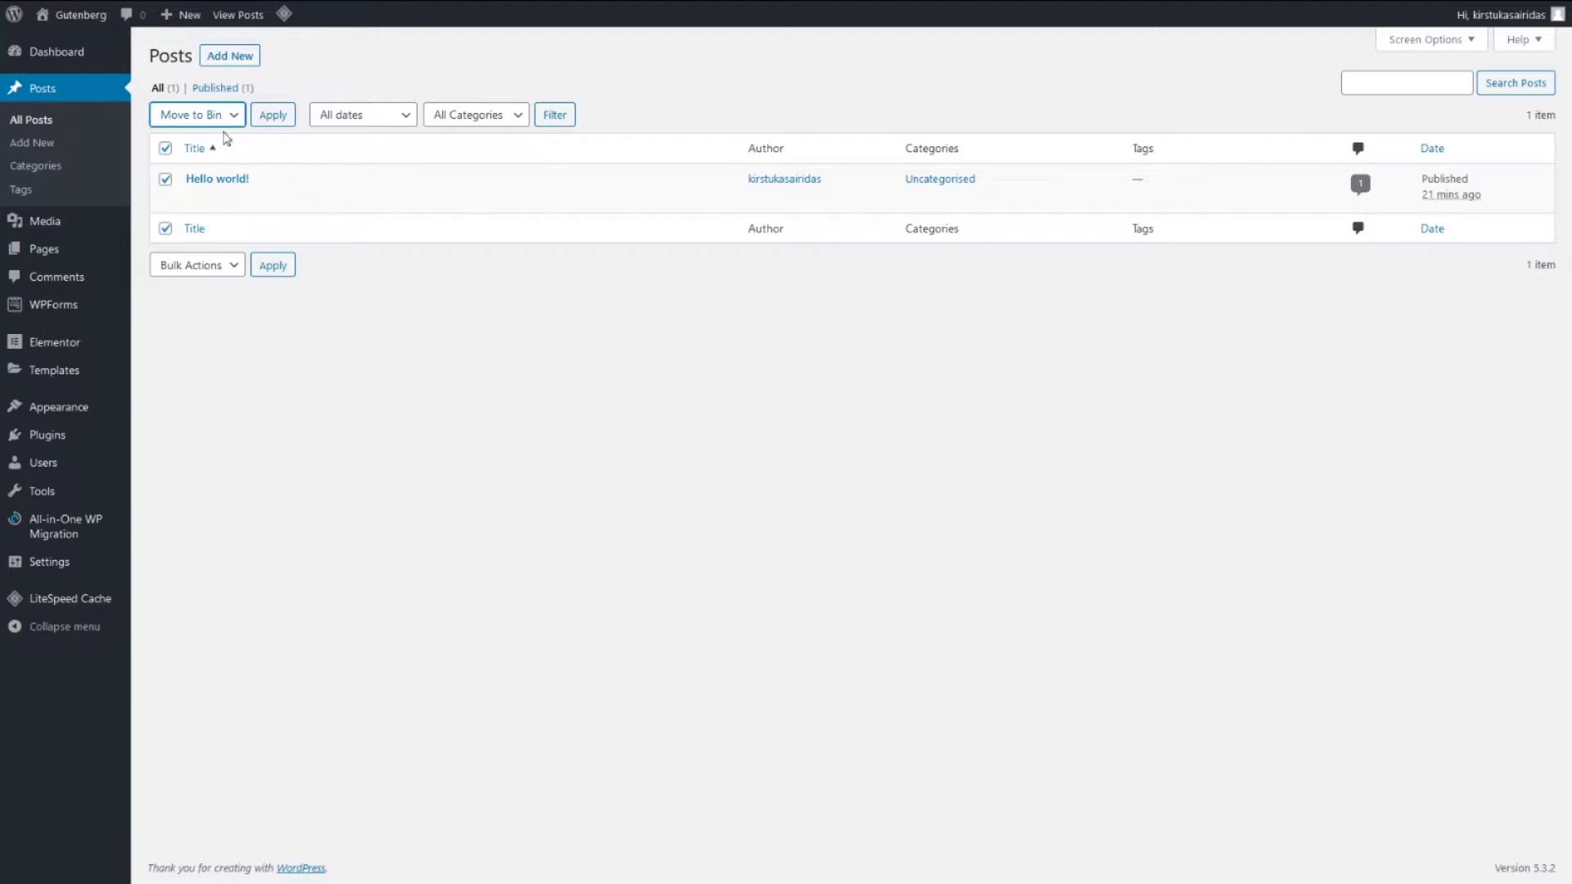
{"action": "left_click", "coordinate": [273, 116]}
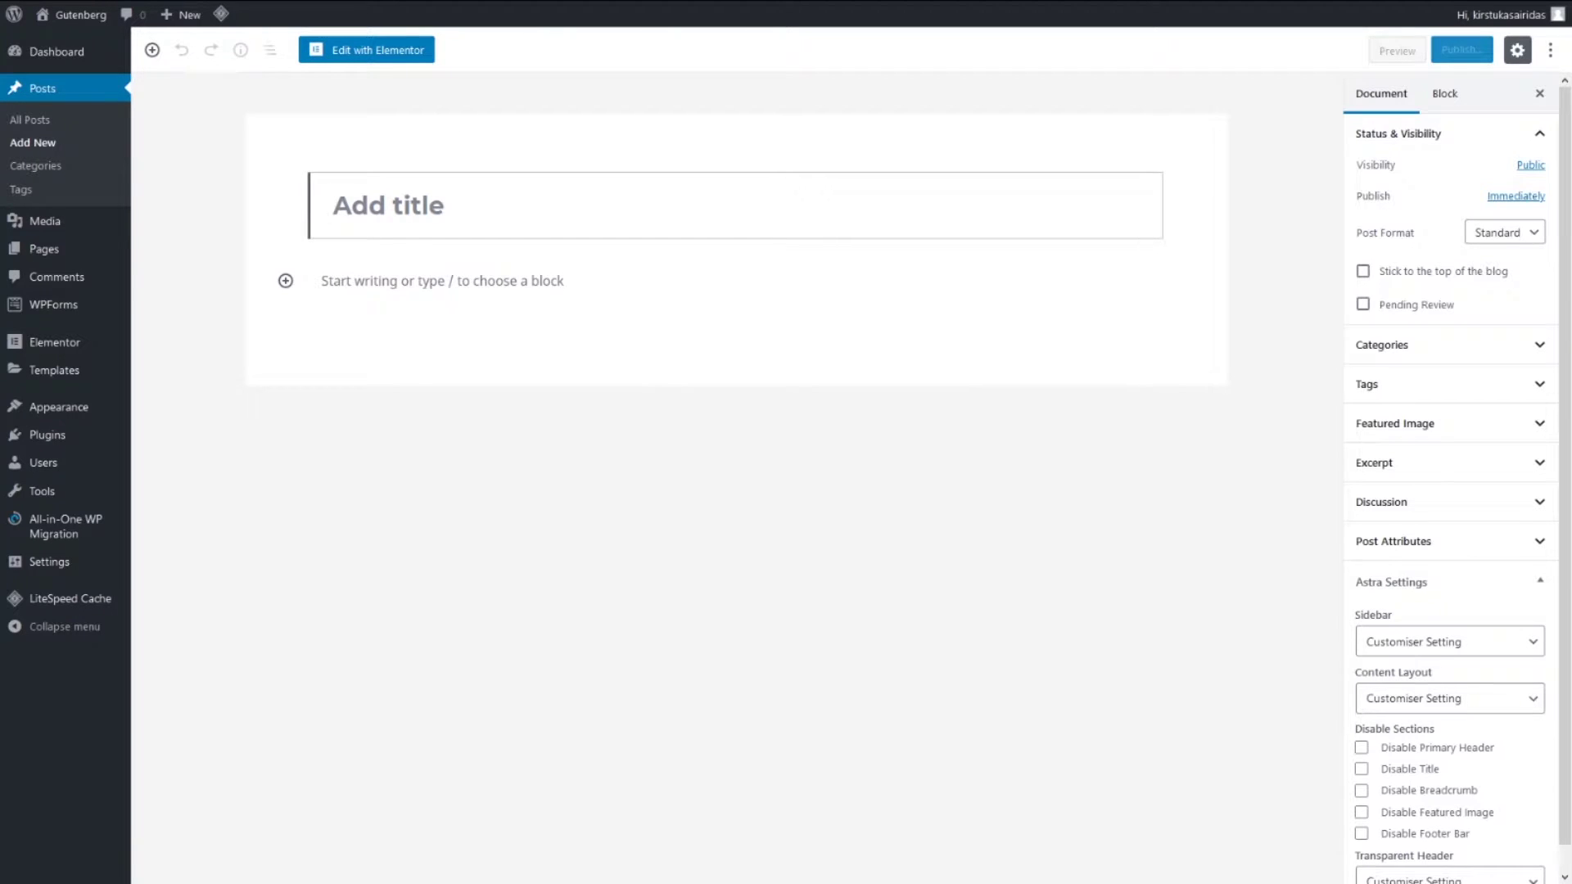
Publish the first article with its body, source link and a Pixabay runner photo found via 'Muscle'
{"action": "type", "text": "How to Lose Fat Without Losing Your Muscle"}
{"action": "left_click", "coordinate": [286, 280]}
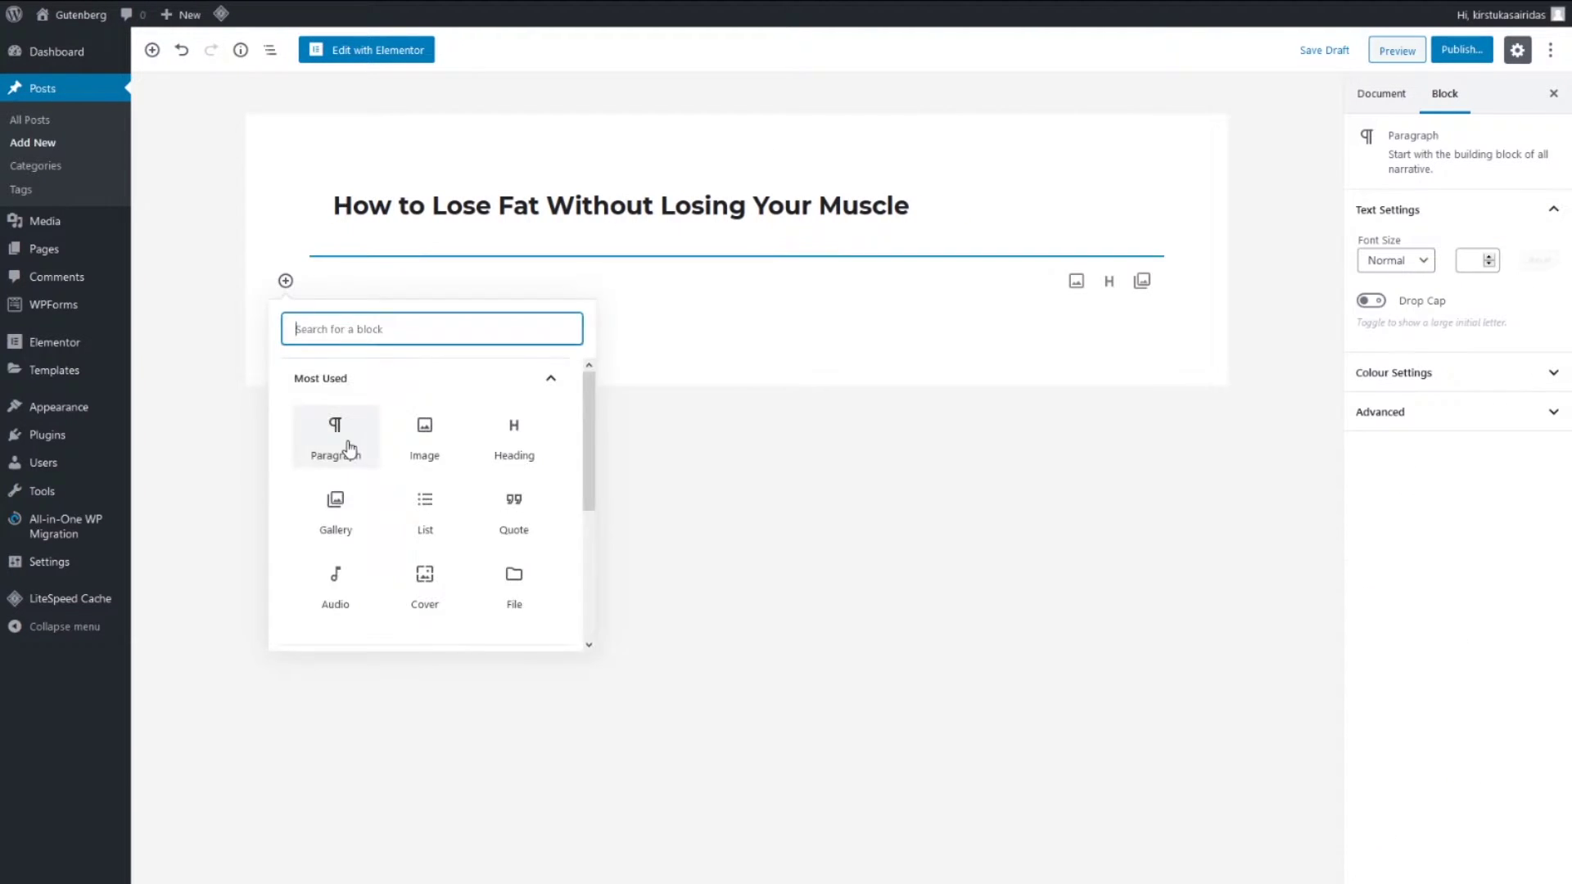
{"action": "left_click", "coordinate": [344, 442]}
{"action": "type", "text": "You wonder if you can do this anymore…  It’s like every time you try and lose body fat you just end up skinny, or worse, skinny fat. Stuck in some no-man’s-land between where you want to be and where you are.  You think you’re doing everything right but now you’re just not sure. It’s tempting to pack it all in and give up, but you didn’t get into this fitness game just to give up and walk away when things don’t go your way.  You’re here to better yourself; to perform better, feel better and look better. So, what’s going on?"}
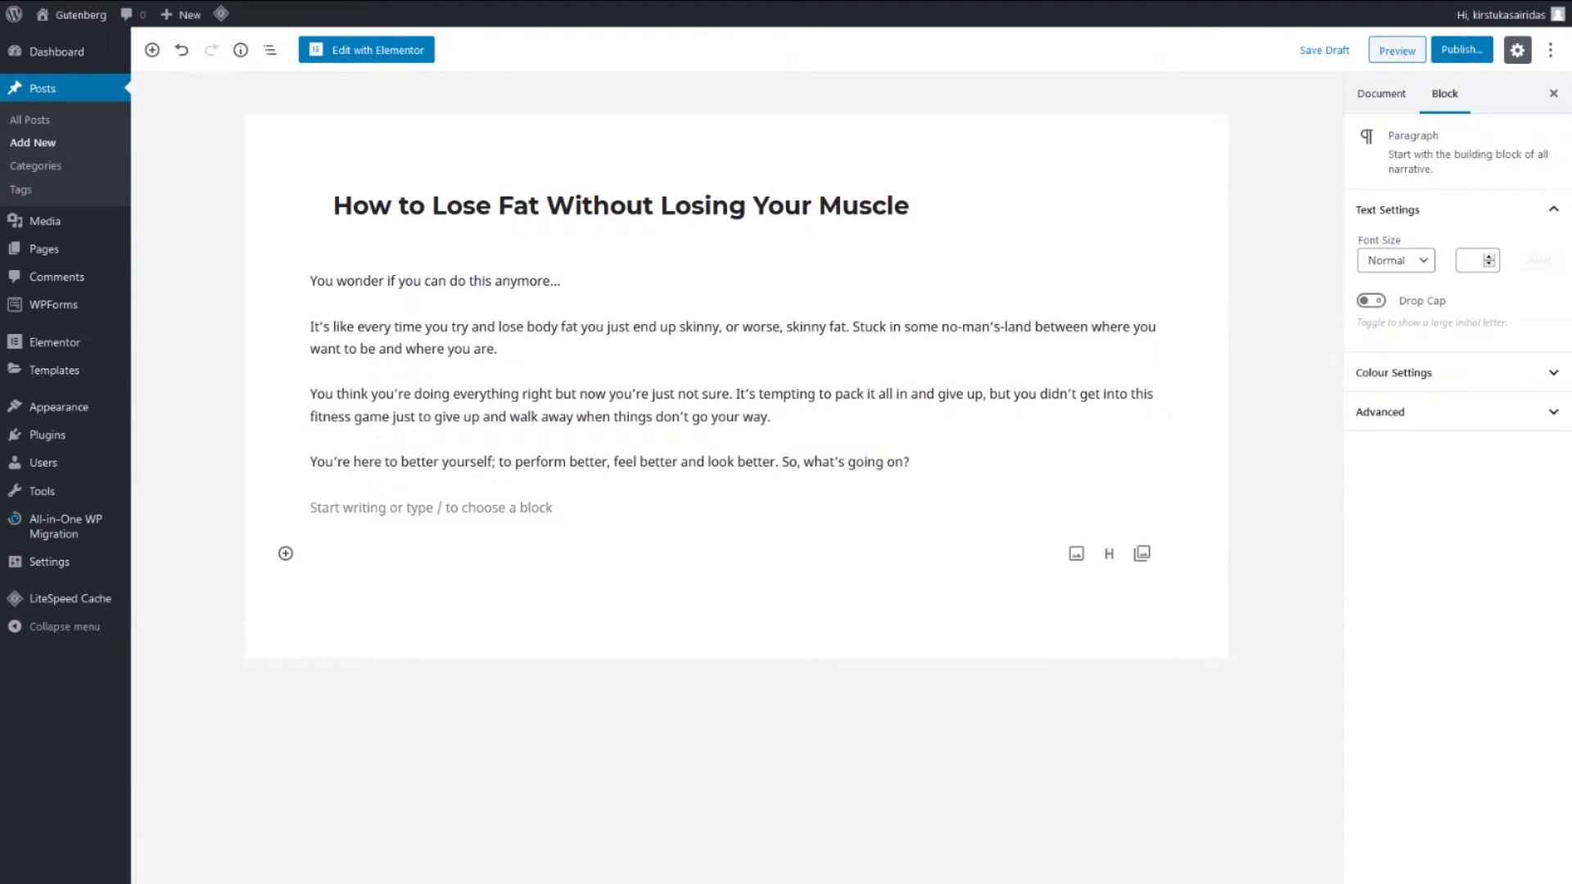
{"action": "type", "text": "Source: https://www.fitnessgenie.com/blog/page/lose-fat-maintain-muscle/"}
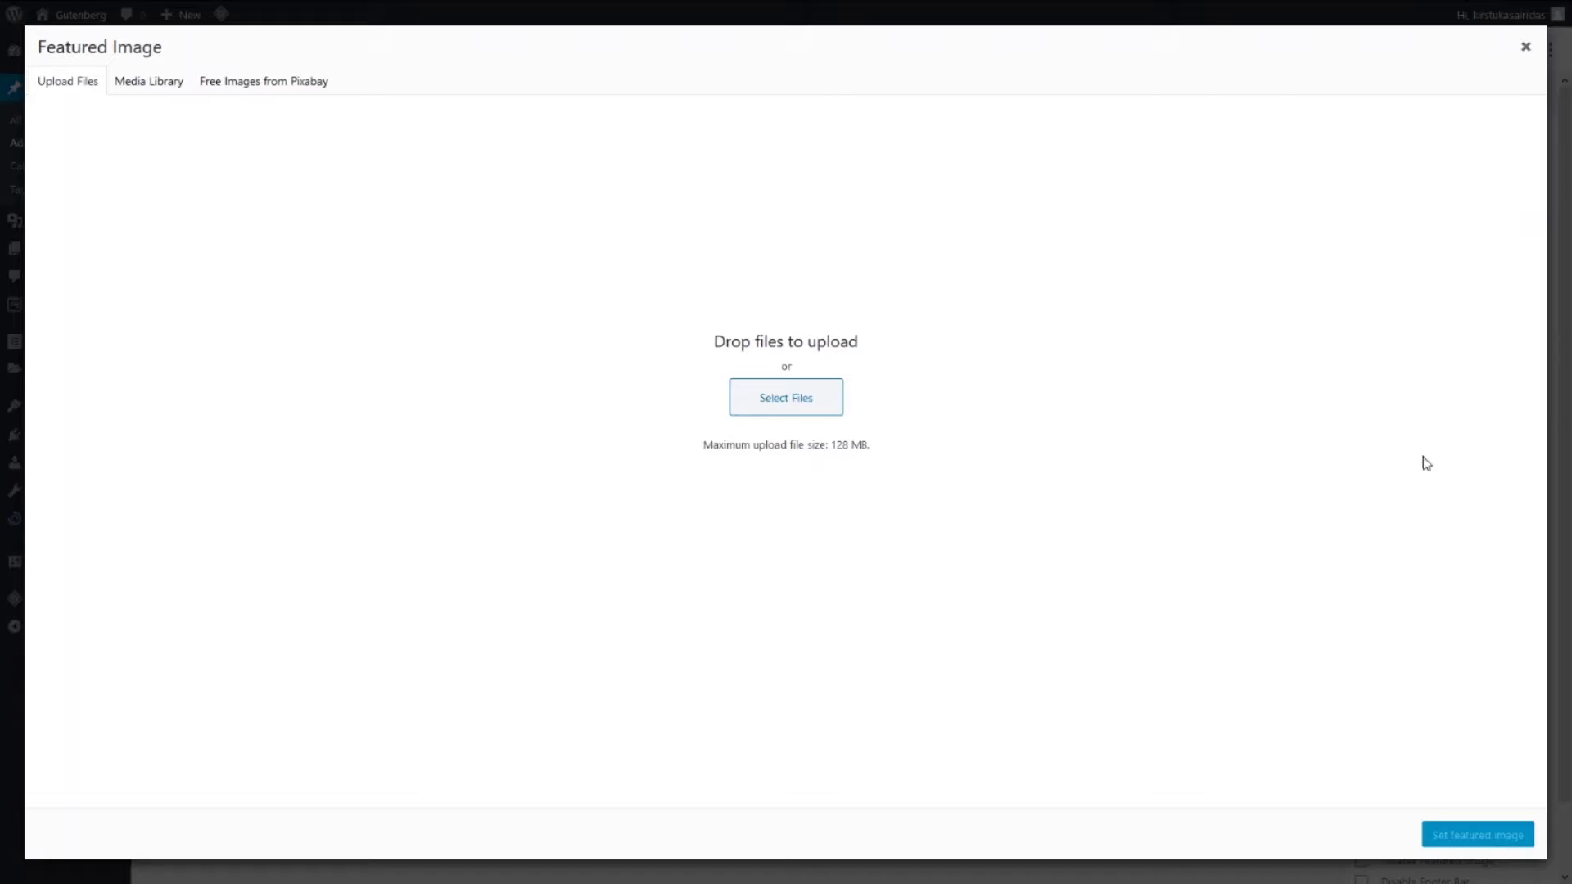
{"action": "left_click", "coordinate": [263, 81]}
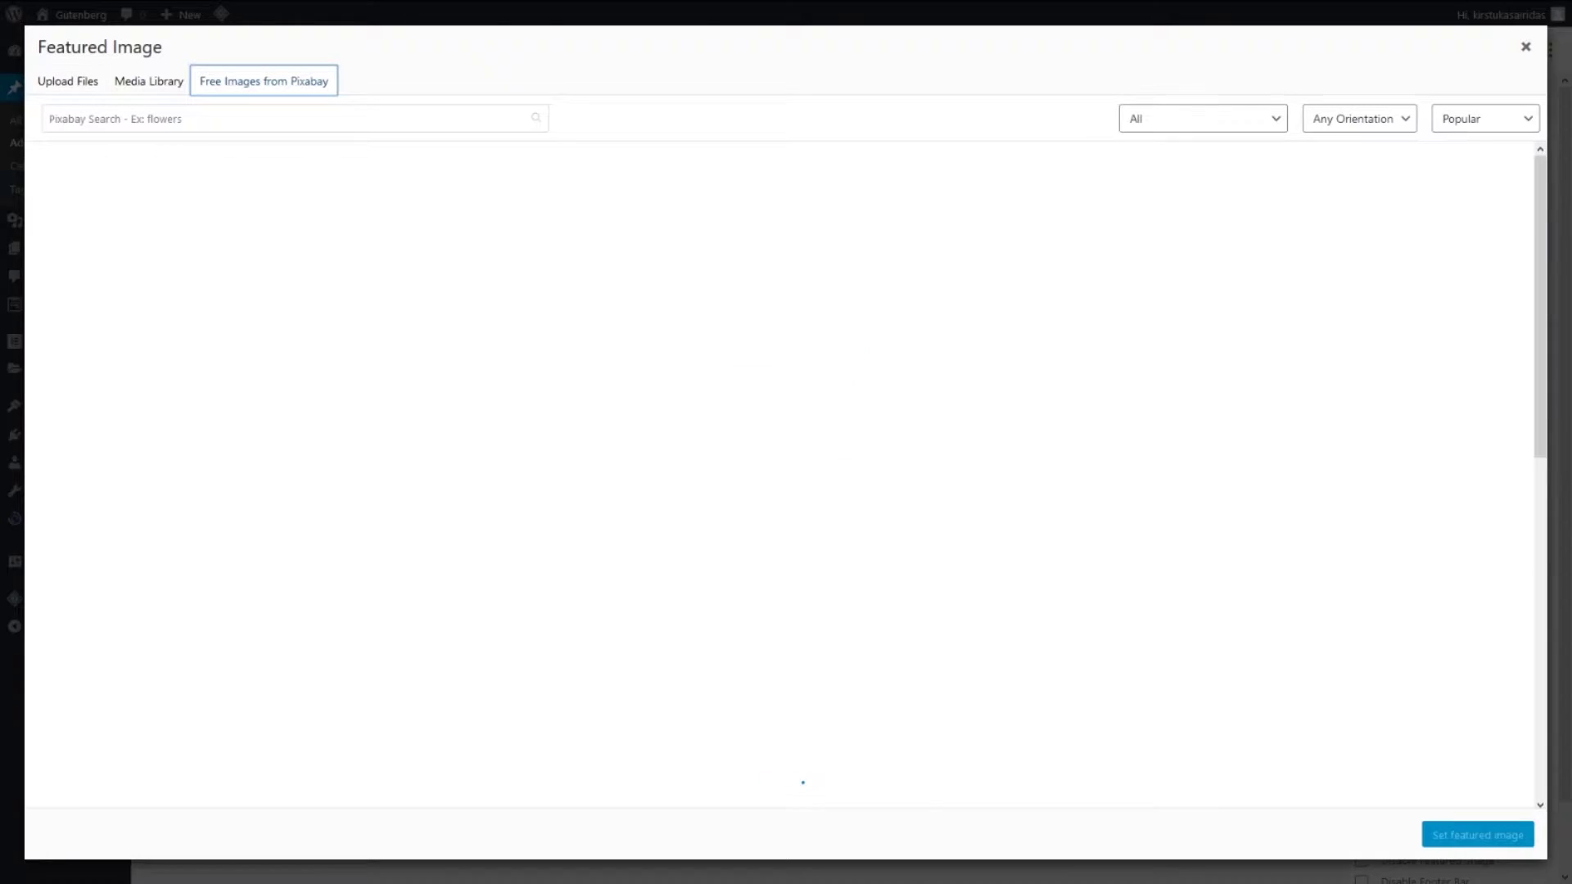
{"action": "left_click", "coordinate": [326, 120]}
{"action": "type", "text": "Muscle"}
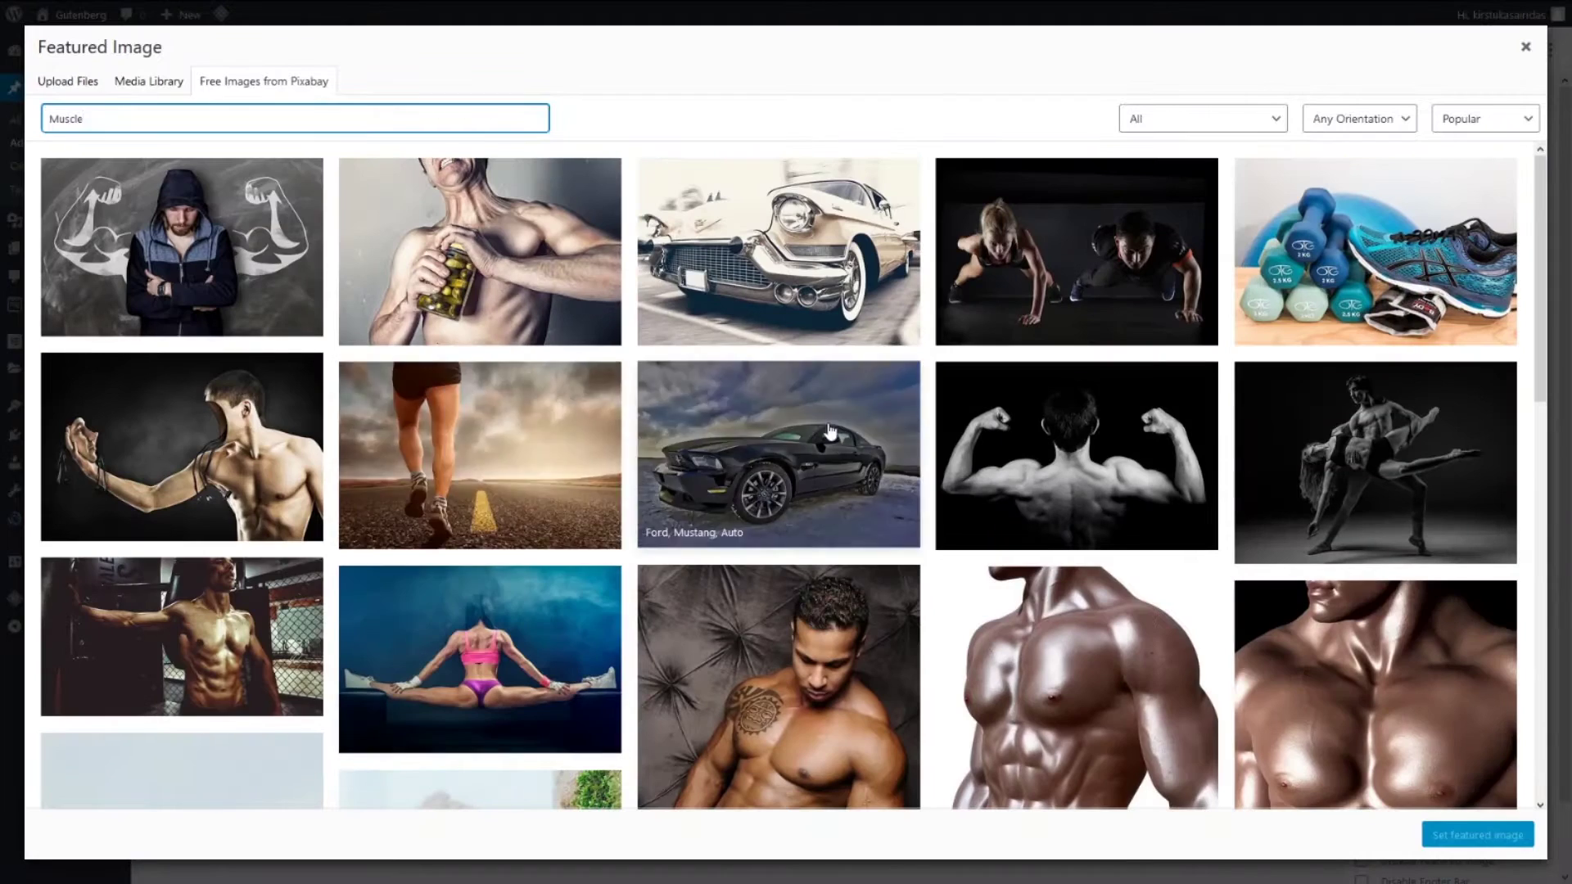
{"action": "left_click", "coordinate": [480, 456]}
{"action": "left_click", "coordinate": [1466, 117]}
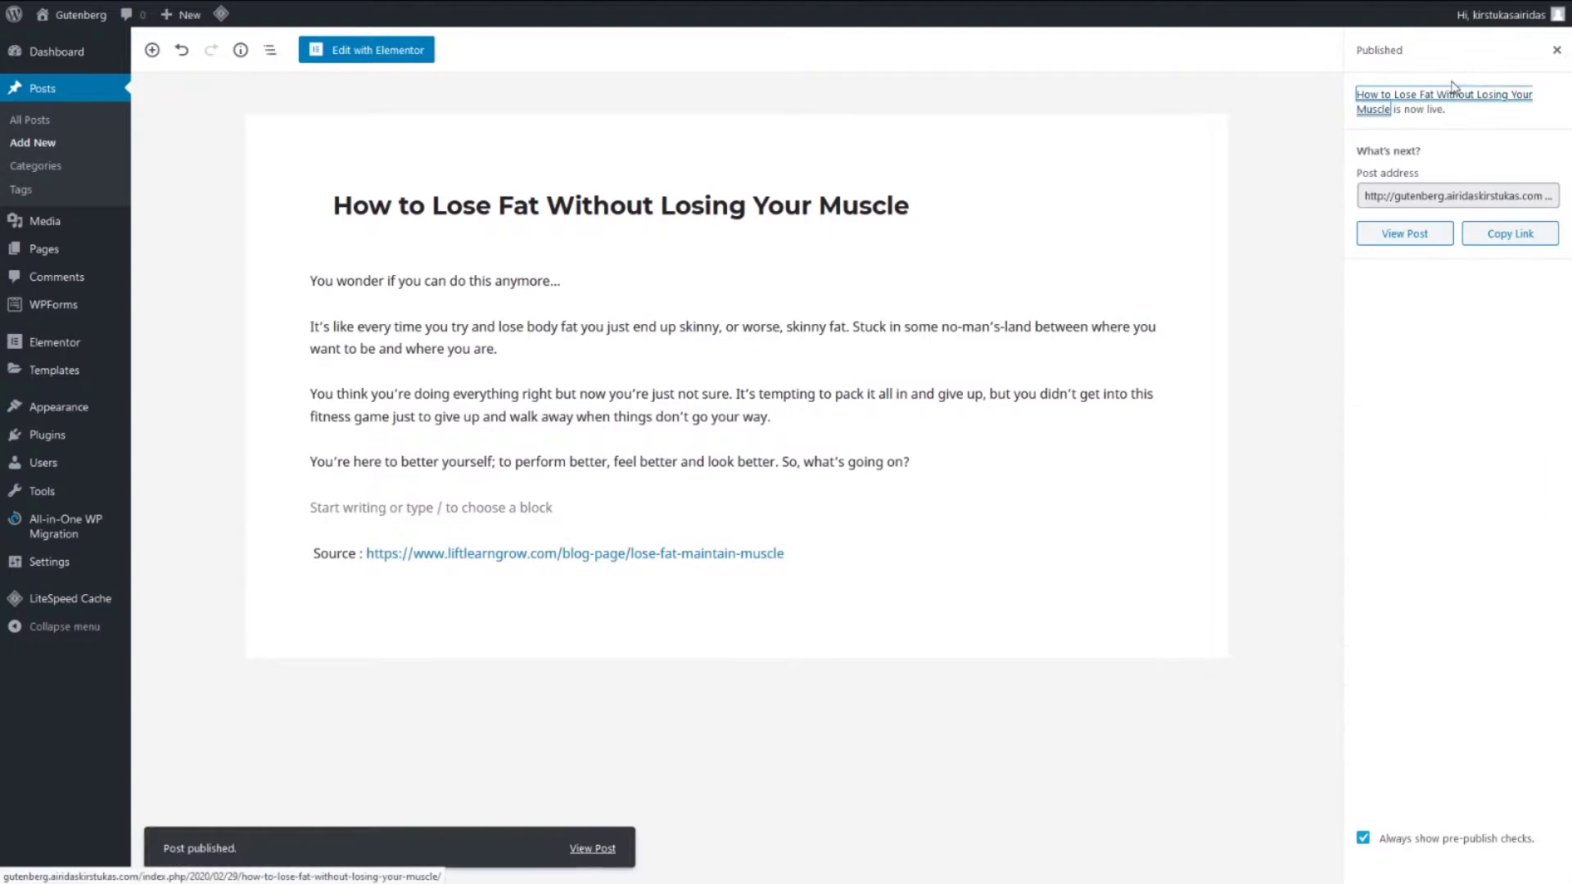
Create the second post without its '2.' prefix, with a Pixabay 'muscle' weightlifter featured image
{"action": "left_click", "coordinate": [176, 42]}
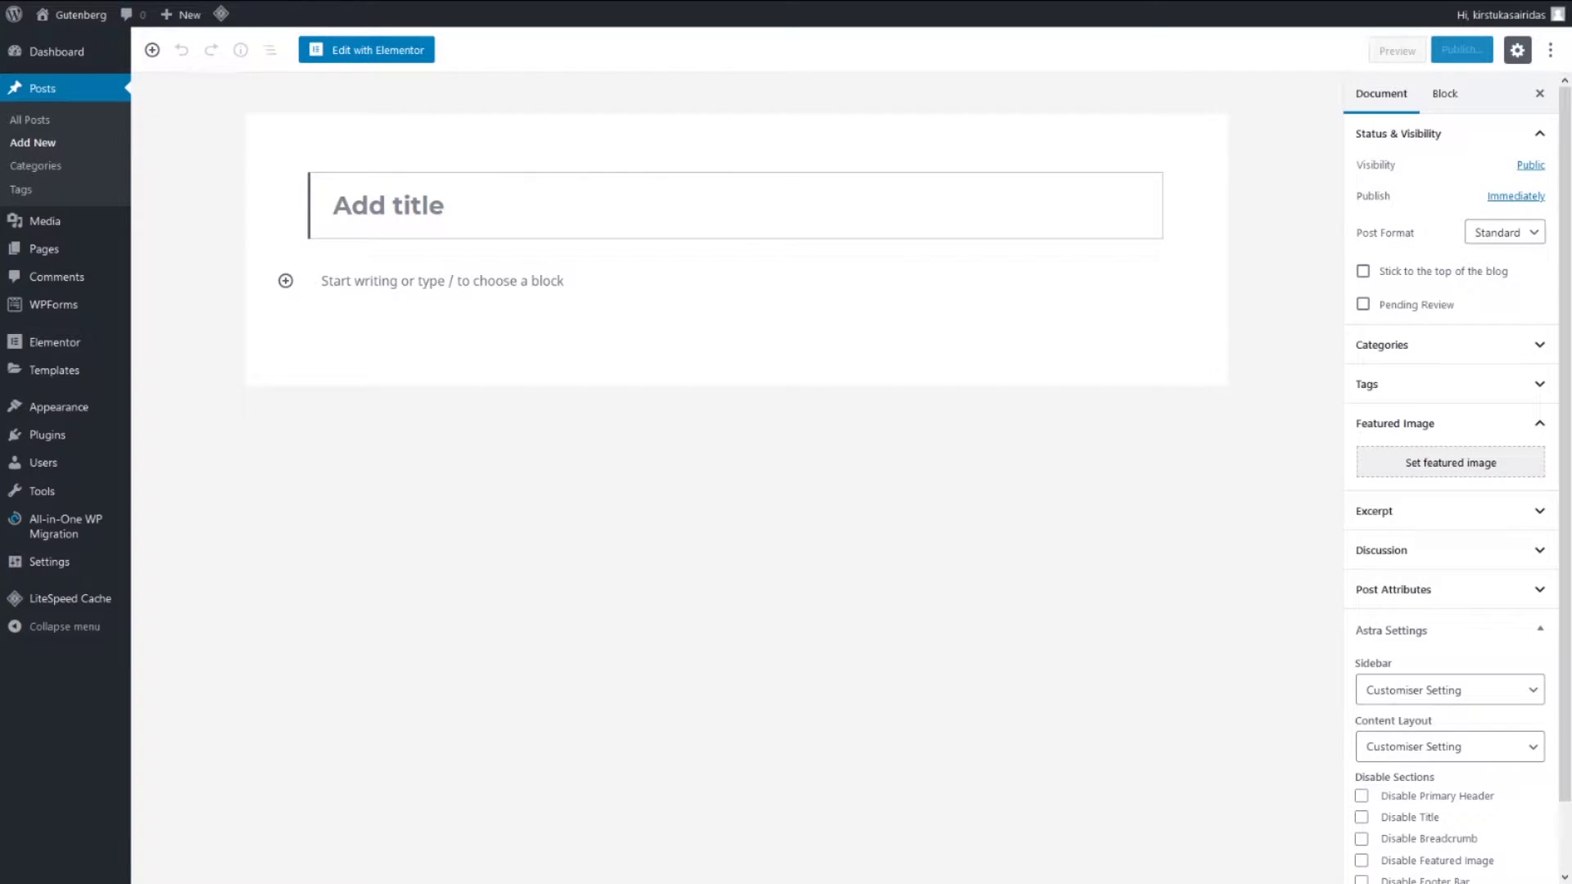
{"action": "type", "text": "2. 5 Ways To Correct A Muscle Imbalance"}
{"action": "key", "text": "Home"}
{"action": "key", "text": "Delete"}
{"action": "key", "text": "Delete"}
{"action": "key", "text": "Delete"}
{"action": "left_click", "coordinate": [382, 281]}
{"action": "key", "text": "ctrl+v"}
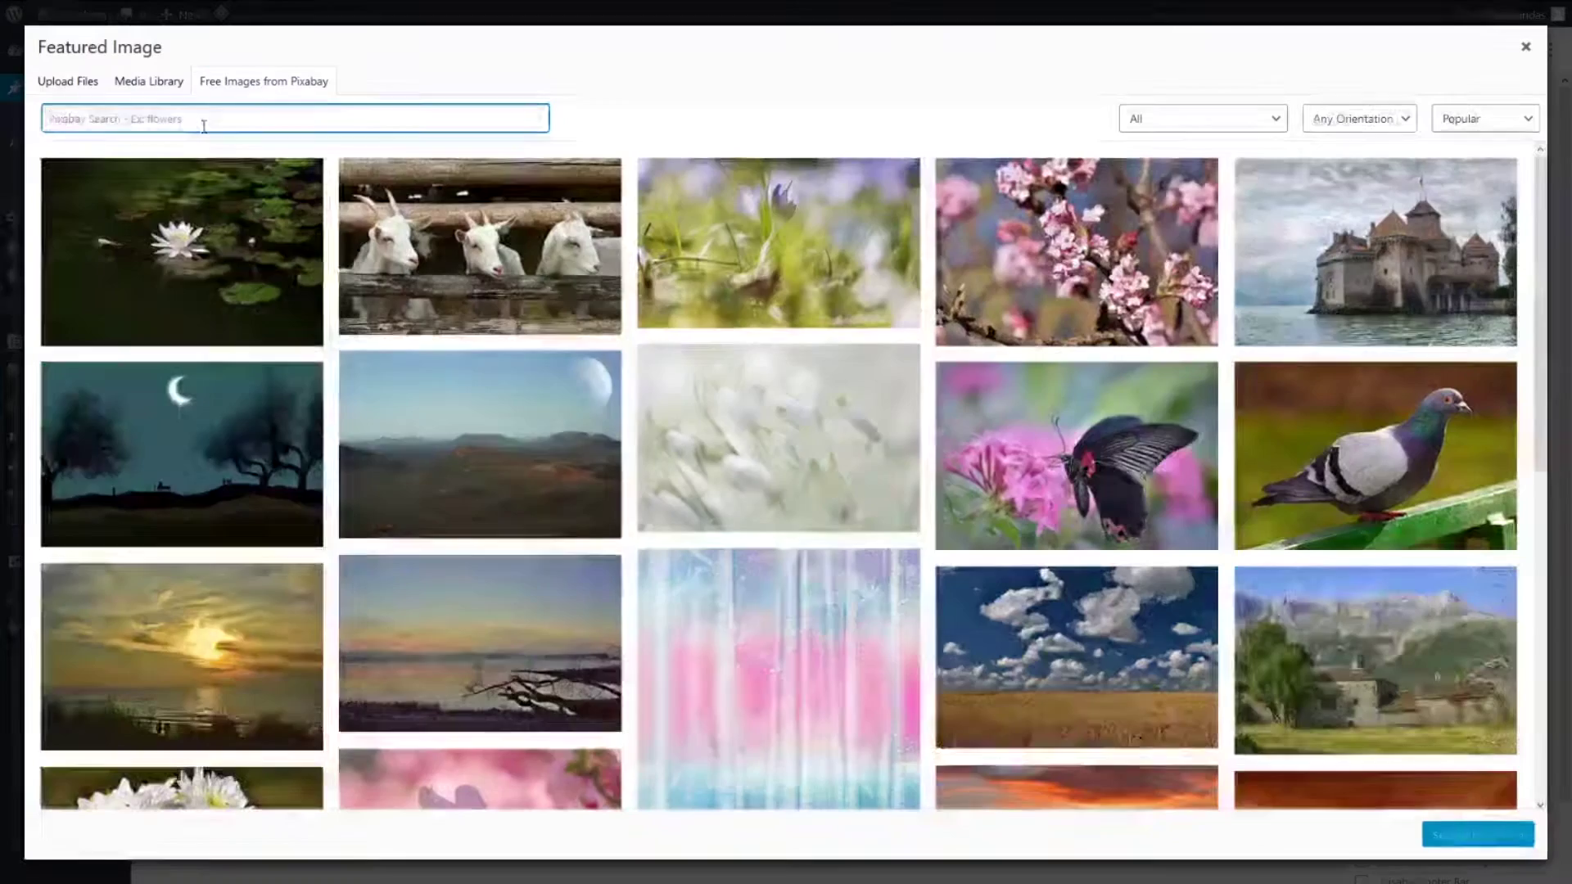
{"action": "type", "text": "muscle"}
{"action": "left_click", "coordinate": [532, 430]}
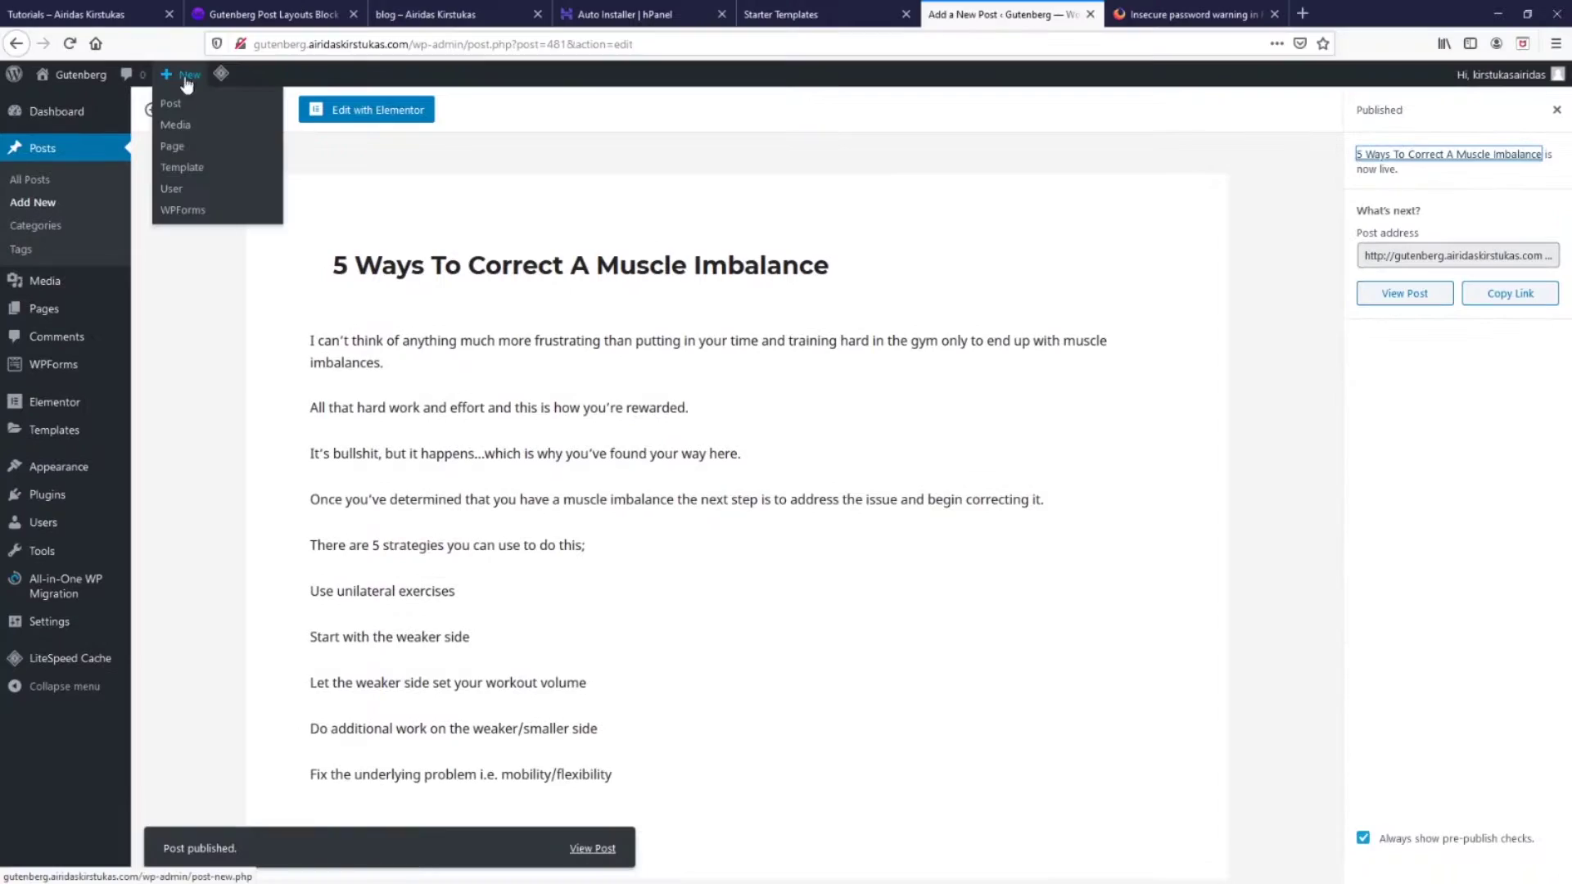
{"action": "left_click", "coordinate": [169, 102]}
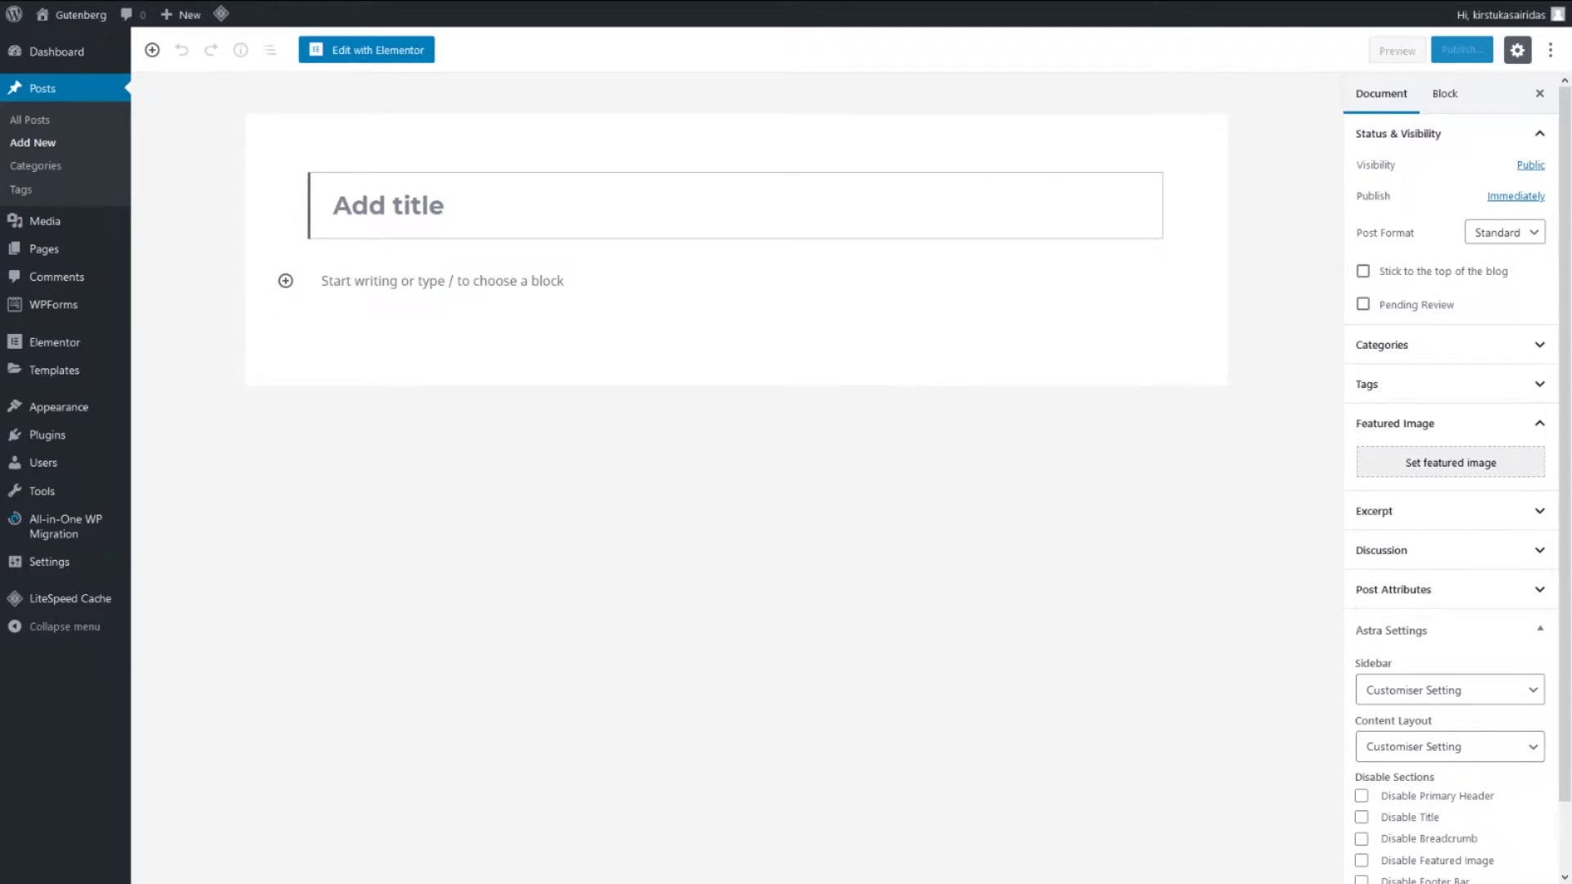
Add the third article's title without '3.', its body, and a steak featured image
{"action": "type", "text": "3. Do you need 4 meals per day for maximum growth after all?"}
{"action": "key", "text": "Home"}
{"action": "key", "text": "Delete"}
{"action": "key", "text": "Delete"}
{"action": "key", "text": "Delete"}
{"action": "key", "text": "Return"}
{"action": "key", "text": "ctrl+v"}
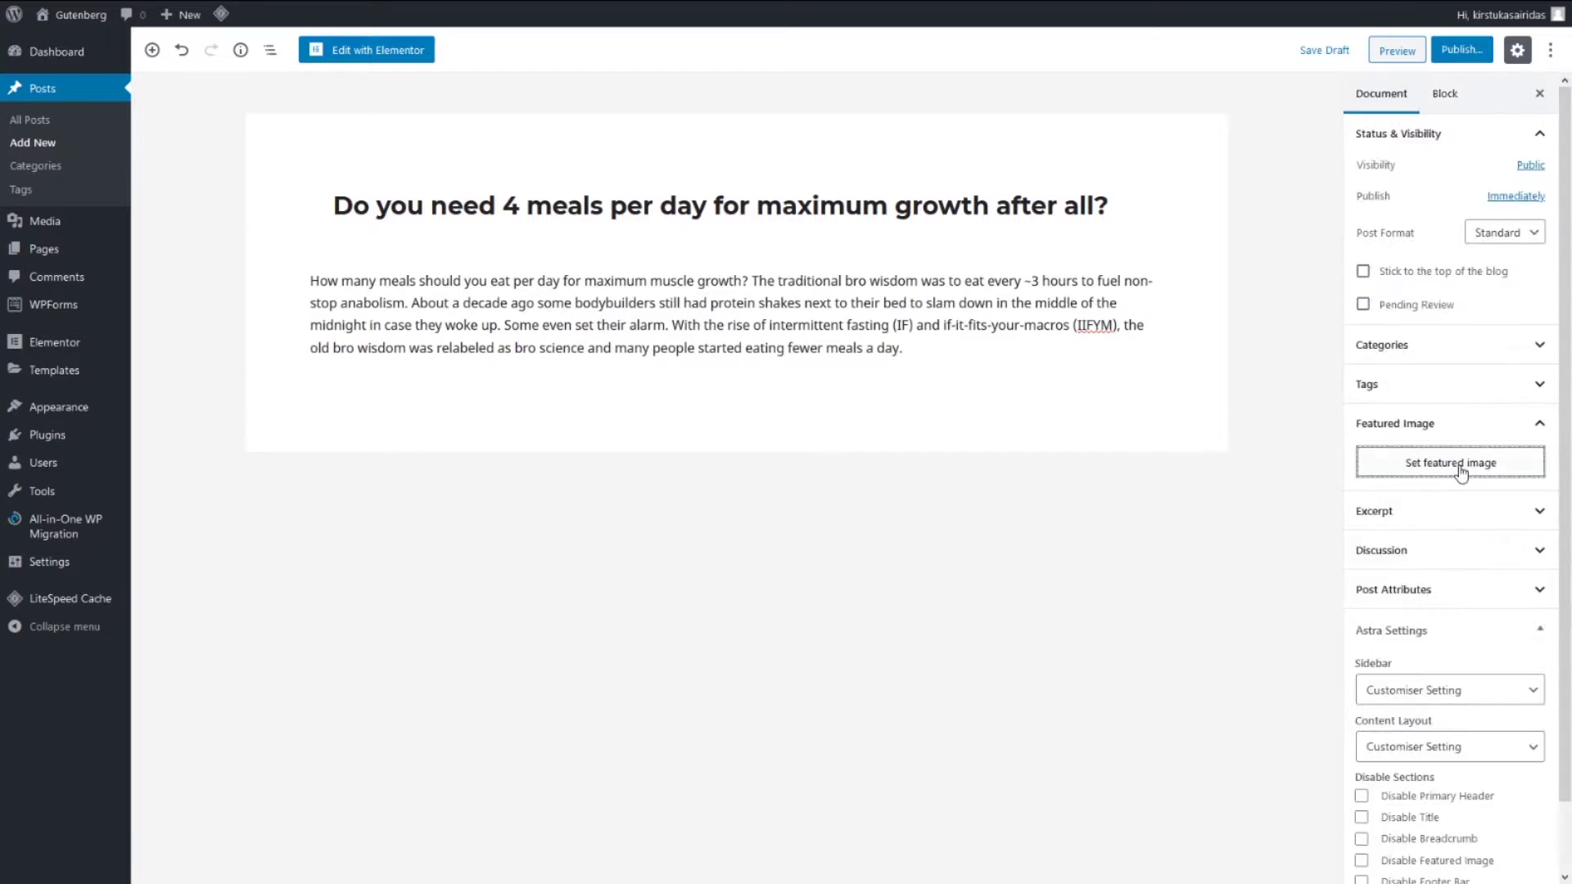
{"action": "left_click", "coordinate": [1399, 460]}
{"action": "type", "text": "steak"}
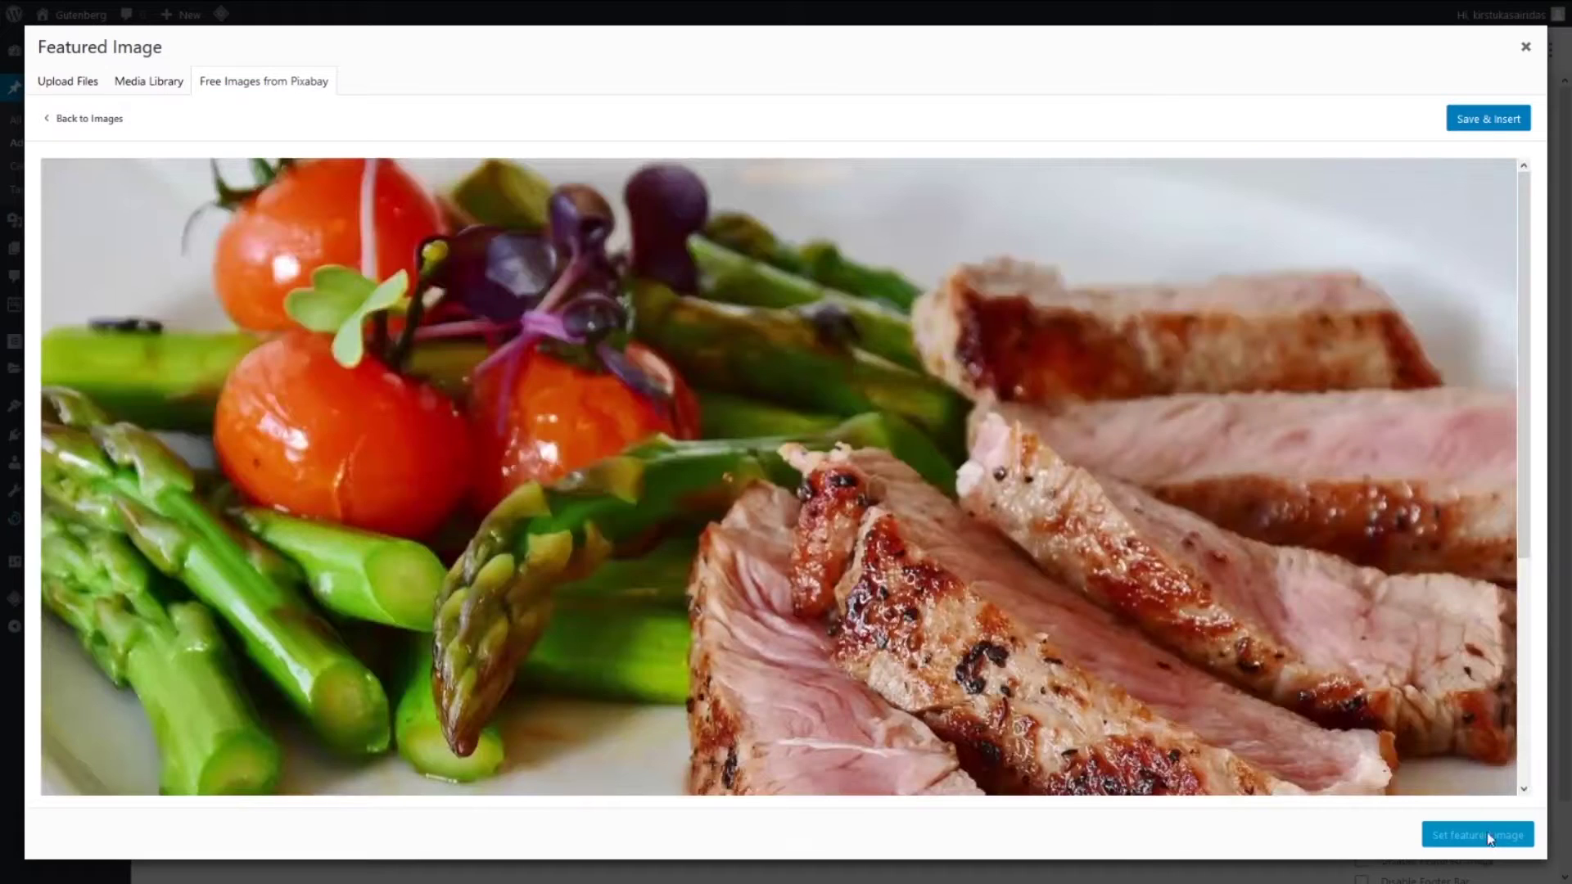
{"action": "left_click", "coordinate": [1488, 118]}
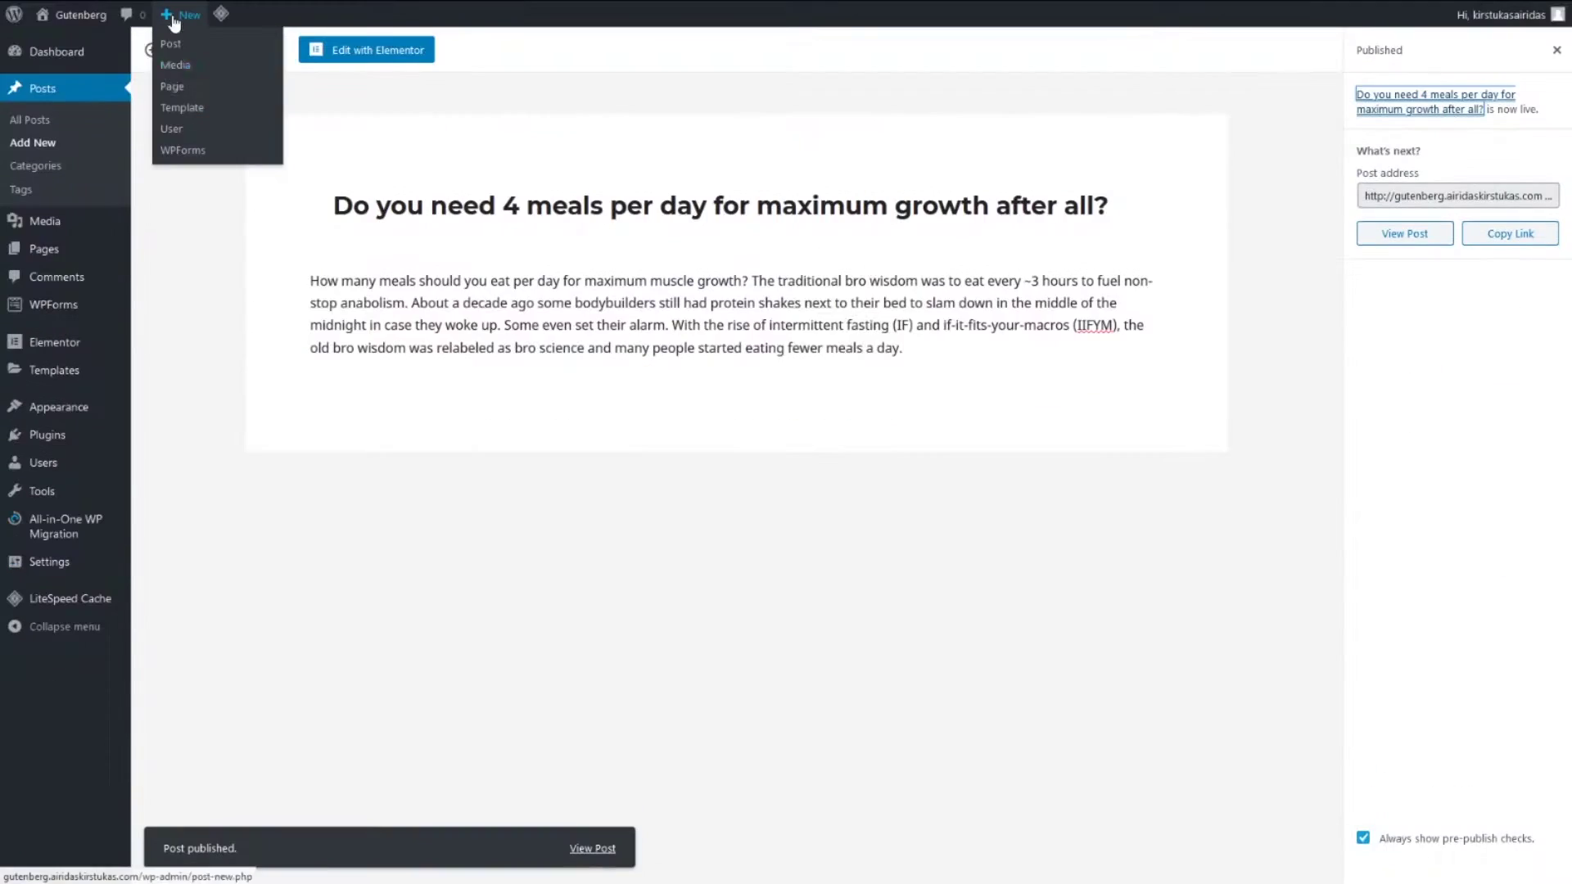
Publish the fourth post, the meals article, with its long title, body and source link
{"action": "left_click", "coordinate": [158, 35]}
{"action": "type", "text": "Meals a day with a 16 hour waking time means you need to consume a meal every 4 hours. It’s not quite the 3-hour rule from the bro era, but it’s not far off."}
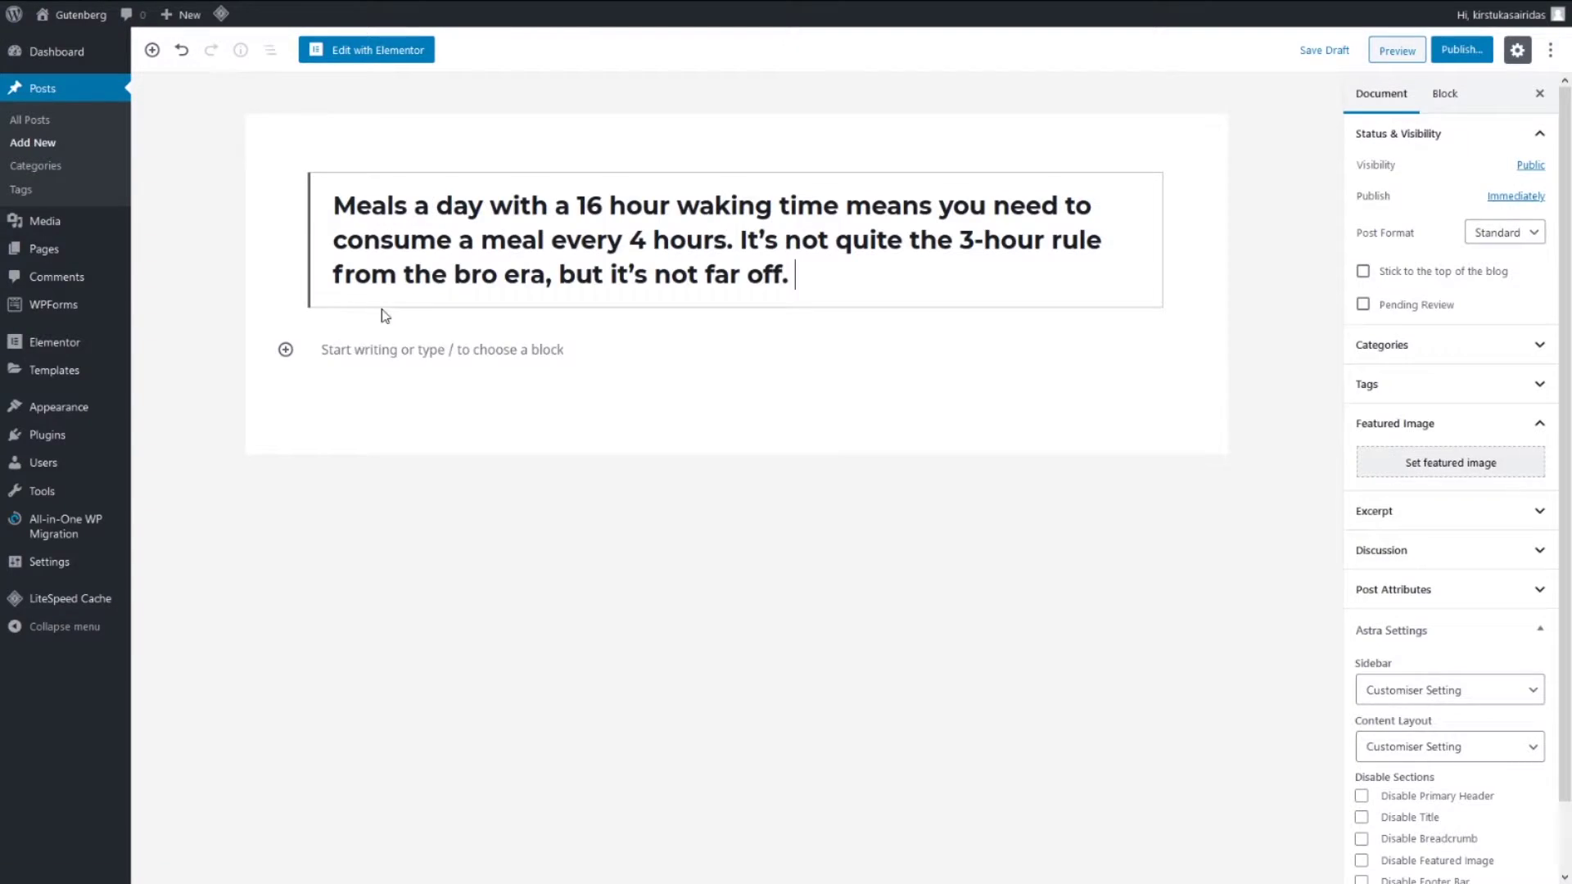
{"action": "key", "text": "Return"}
{"action": "type", "text": "In other words, bad news for all IF and IIFYM proponents and everyone only eating breakfast, lunch and dinner without a 4th meal and as a result, my inbox is flooded with worried fasters. Here are my thoughts on the topic. Source : https://mennohenselmans.com/meal-frequency-science/"}
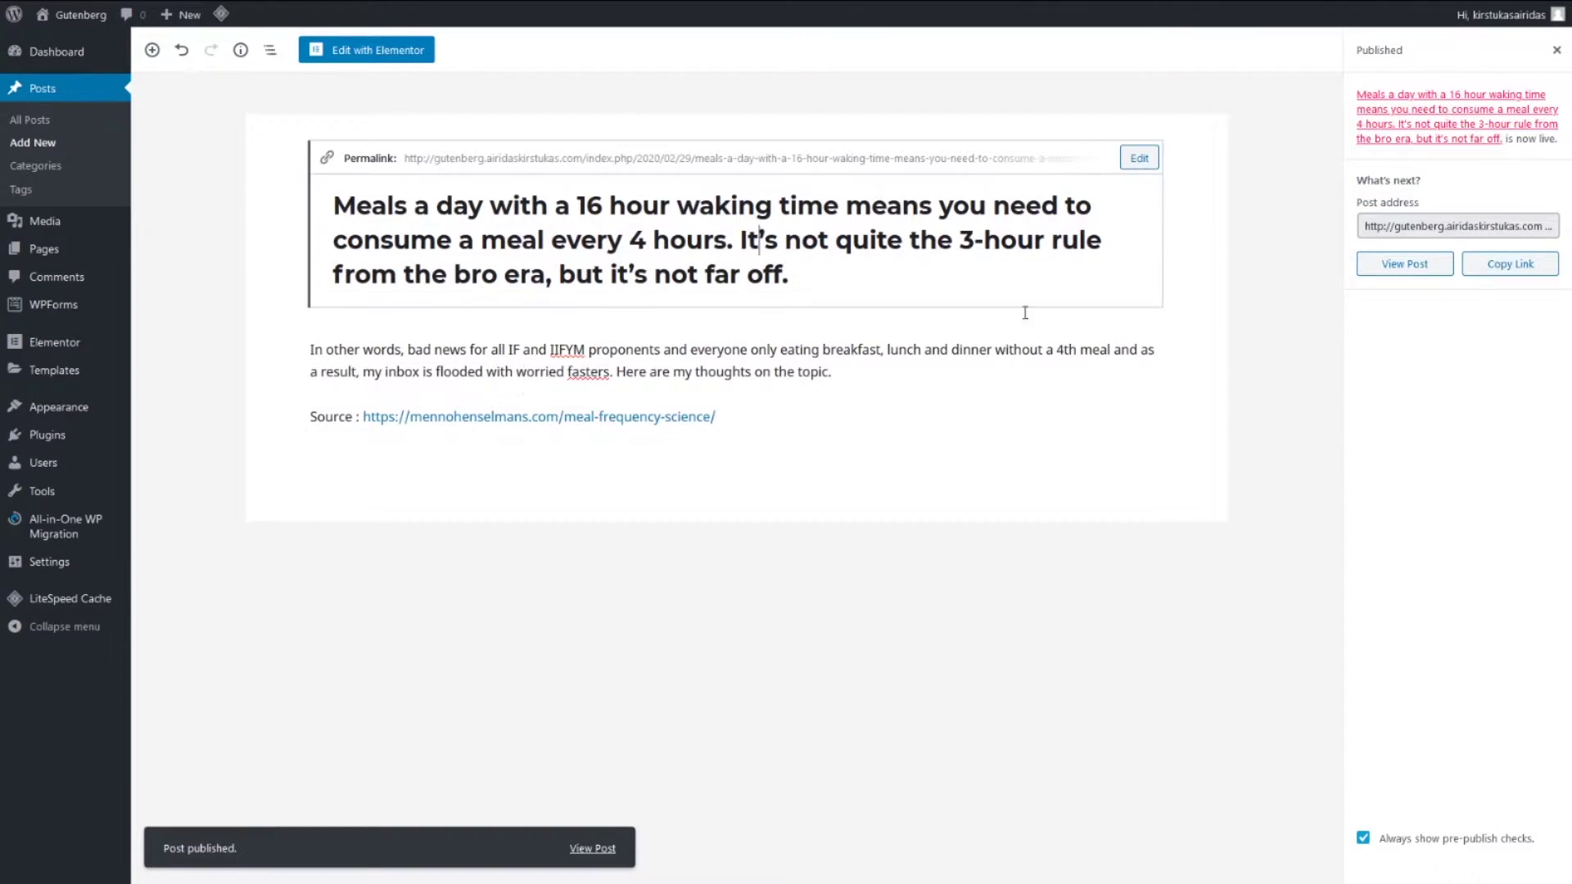
{"action": "left_click", "coordinate": [51, 127]}
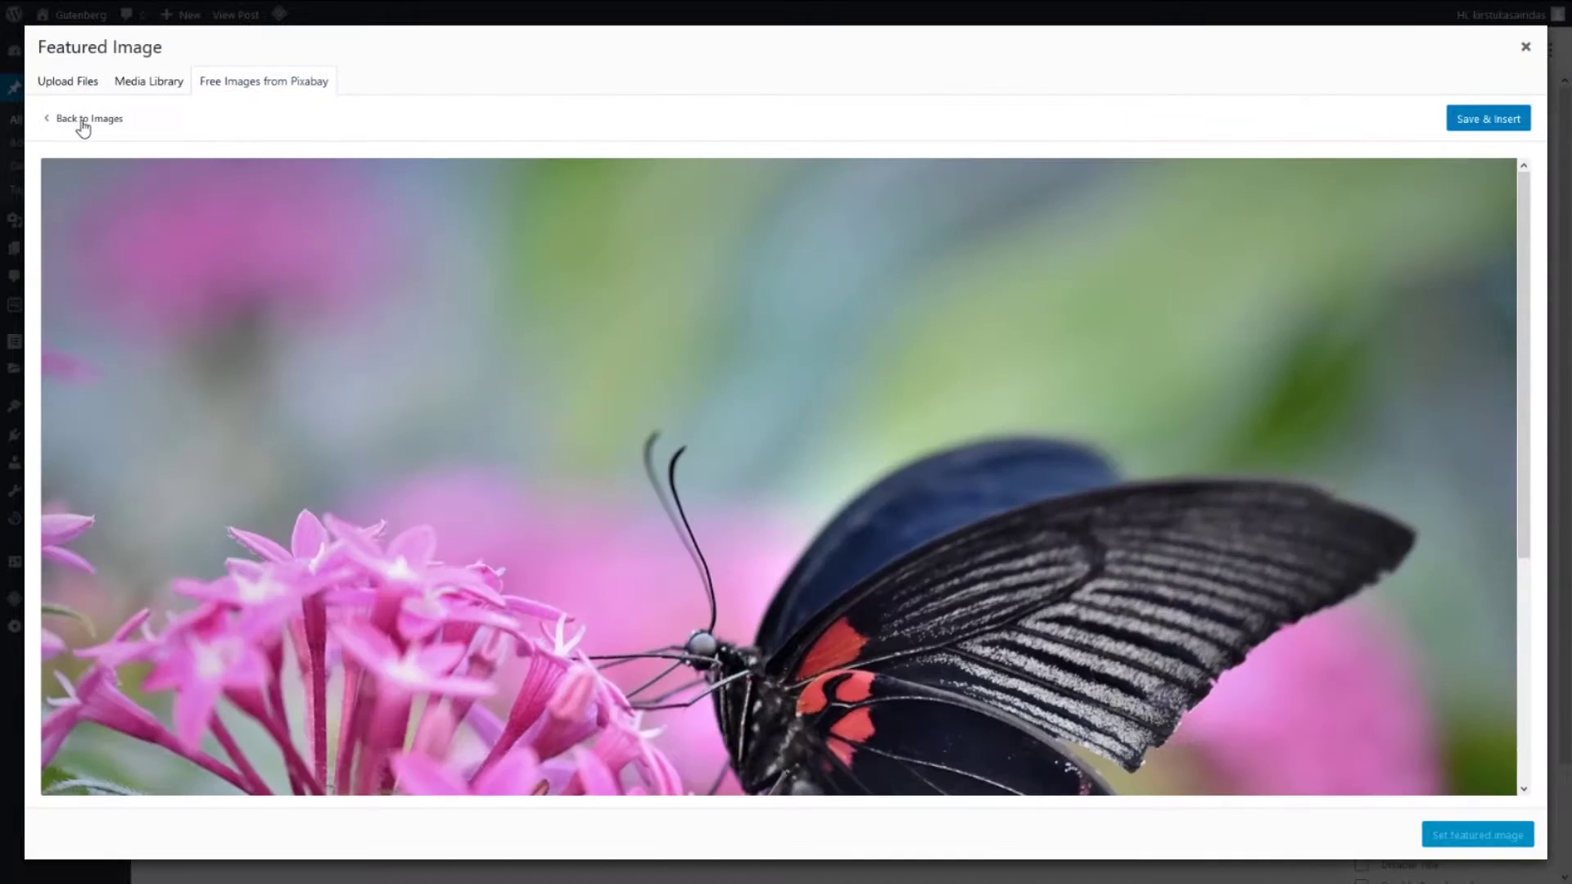
Search the posts list for 'fo'
{"action": "left_click", "coordinate": [80, 123]}
{"action": "left_click", "coordinate": [362, 121]}
{"action": "type", "text": "fo"}
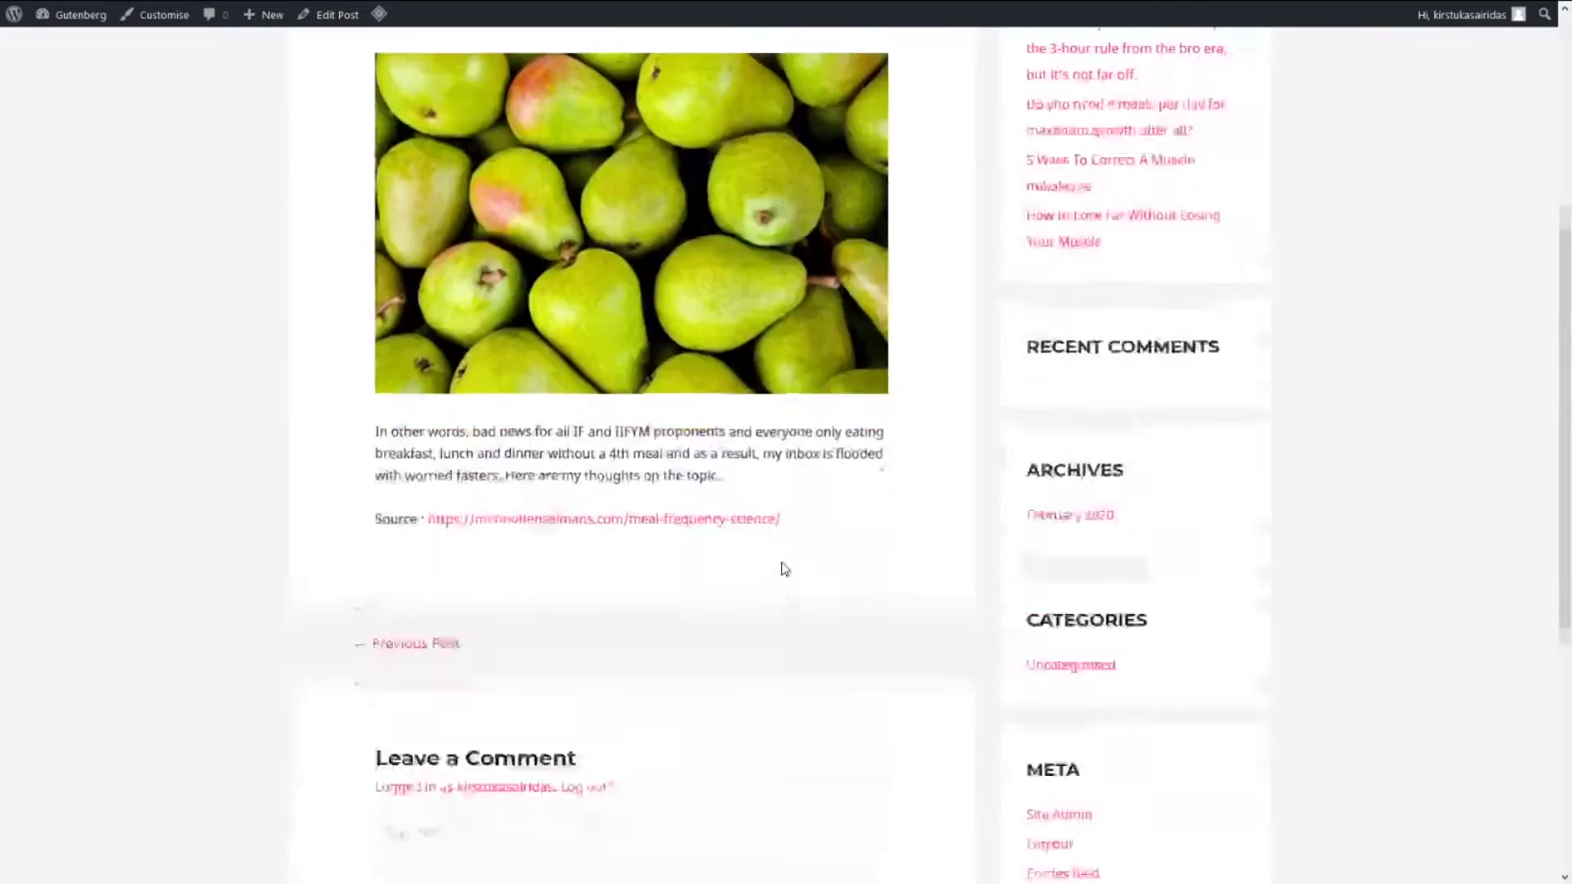
{"action": "scroll", "coordinate": [778, 568], "scroll_direction": "up", "scroll_amount": 5}
{"action": "mouse_move", "coordinate": [76, 73]}
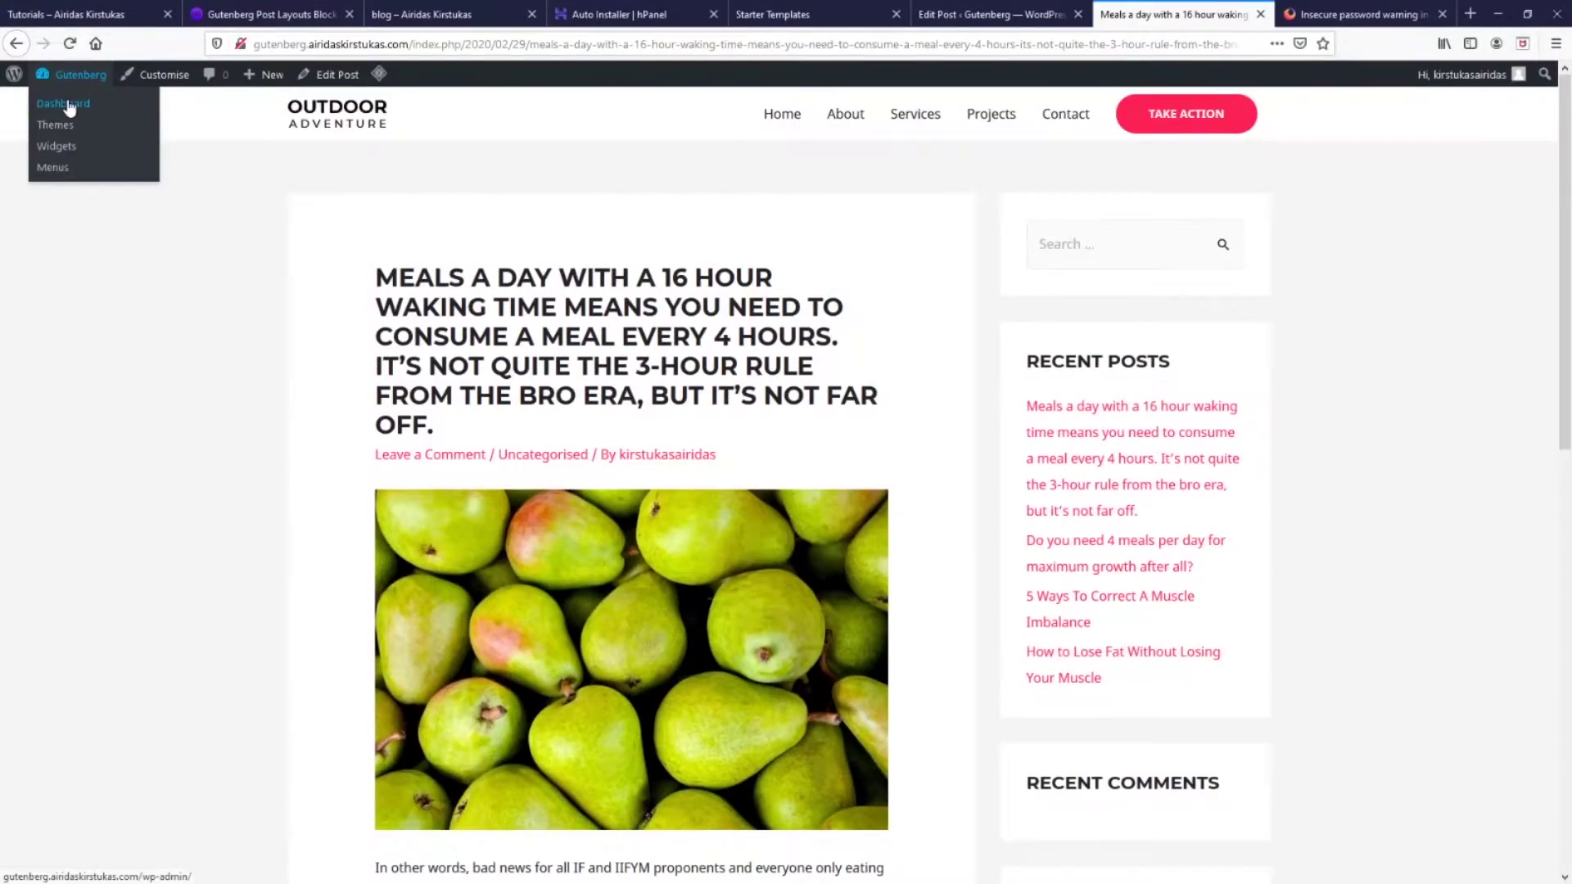
Publish the fifth post, 'Is the Motivation to Lose Weight Ruining Your Progress?', with its body
{"action": "left_click", "coordinate": [71, 105]}
{"action": "left_click", "coordinate": [115, 235]}
{"action": "type", "text": "4. : Is the Motivation to Lose Weight Ruining Your Progress?"}
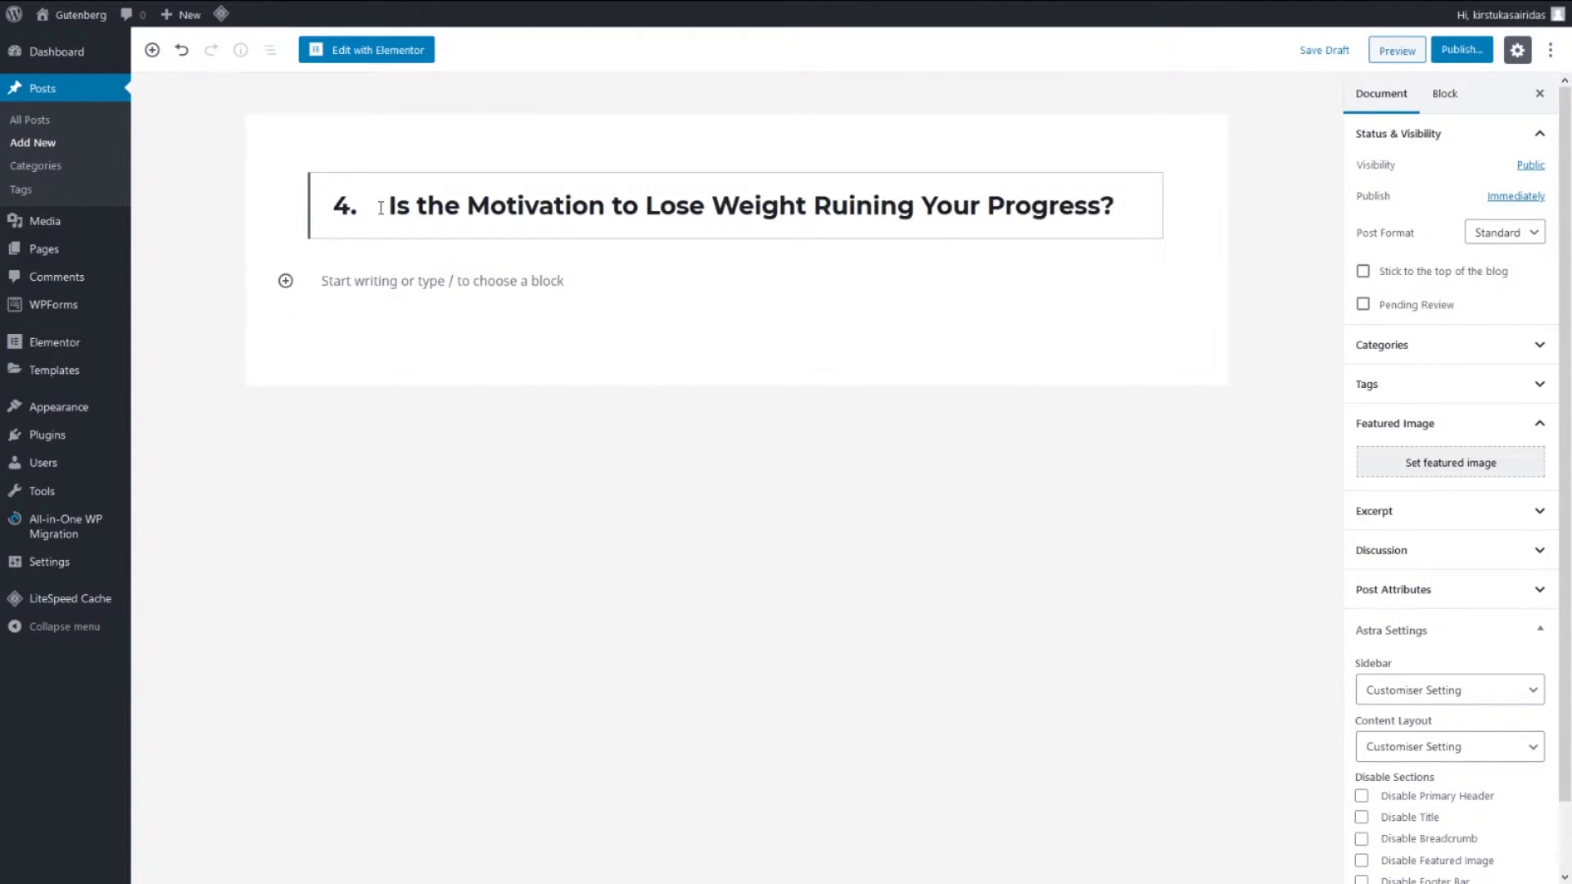
{"action": "key", "text": "ctrl+v"}
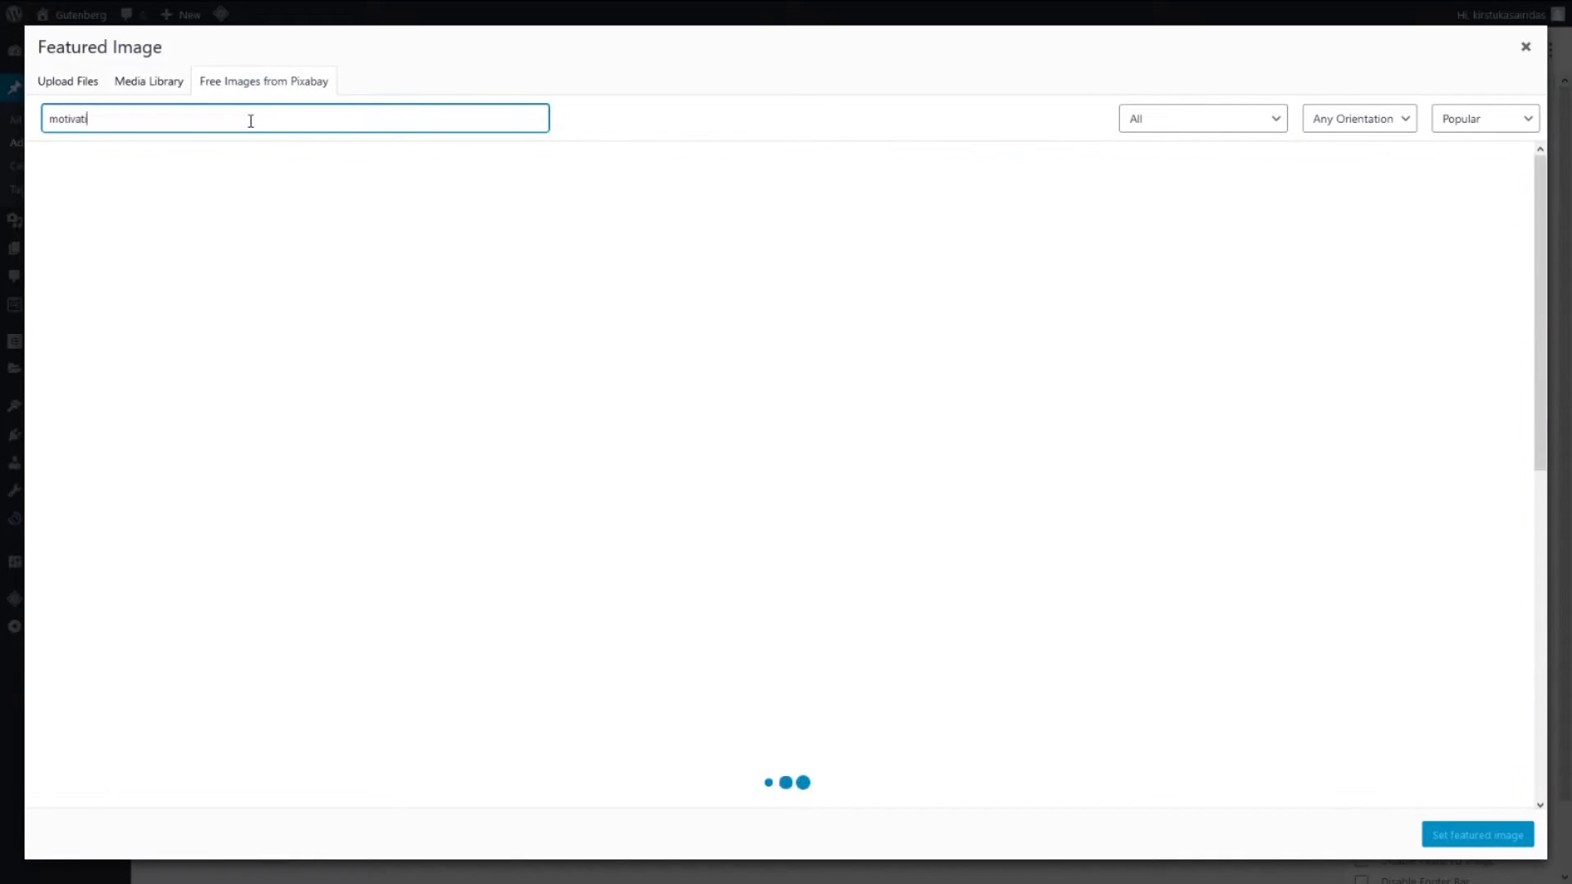
{"action": "left_click", "coordinate": [1463, 52]}
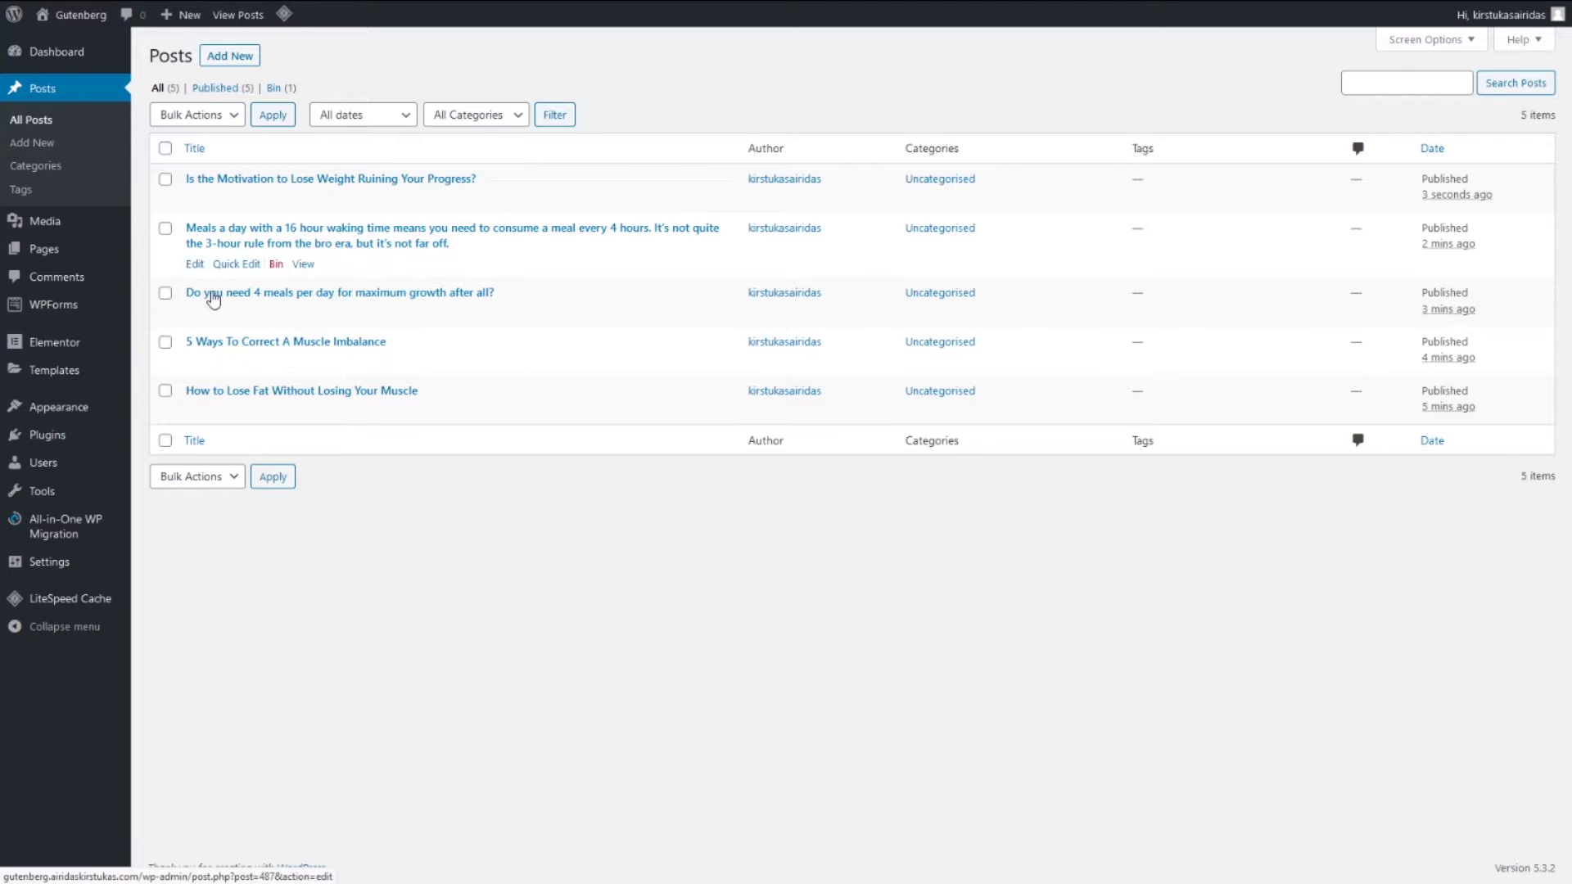
Create a new page titled 'Blog'
{"action": "left_click", "coordinate": [46, 251]}
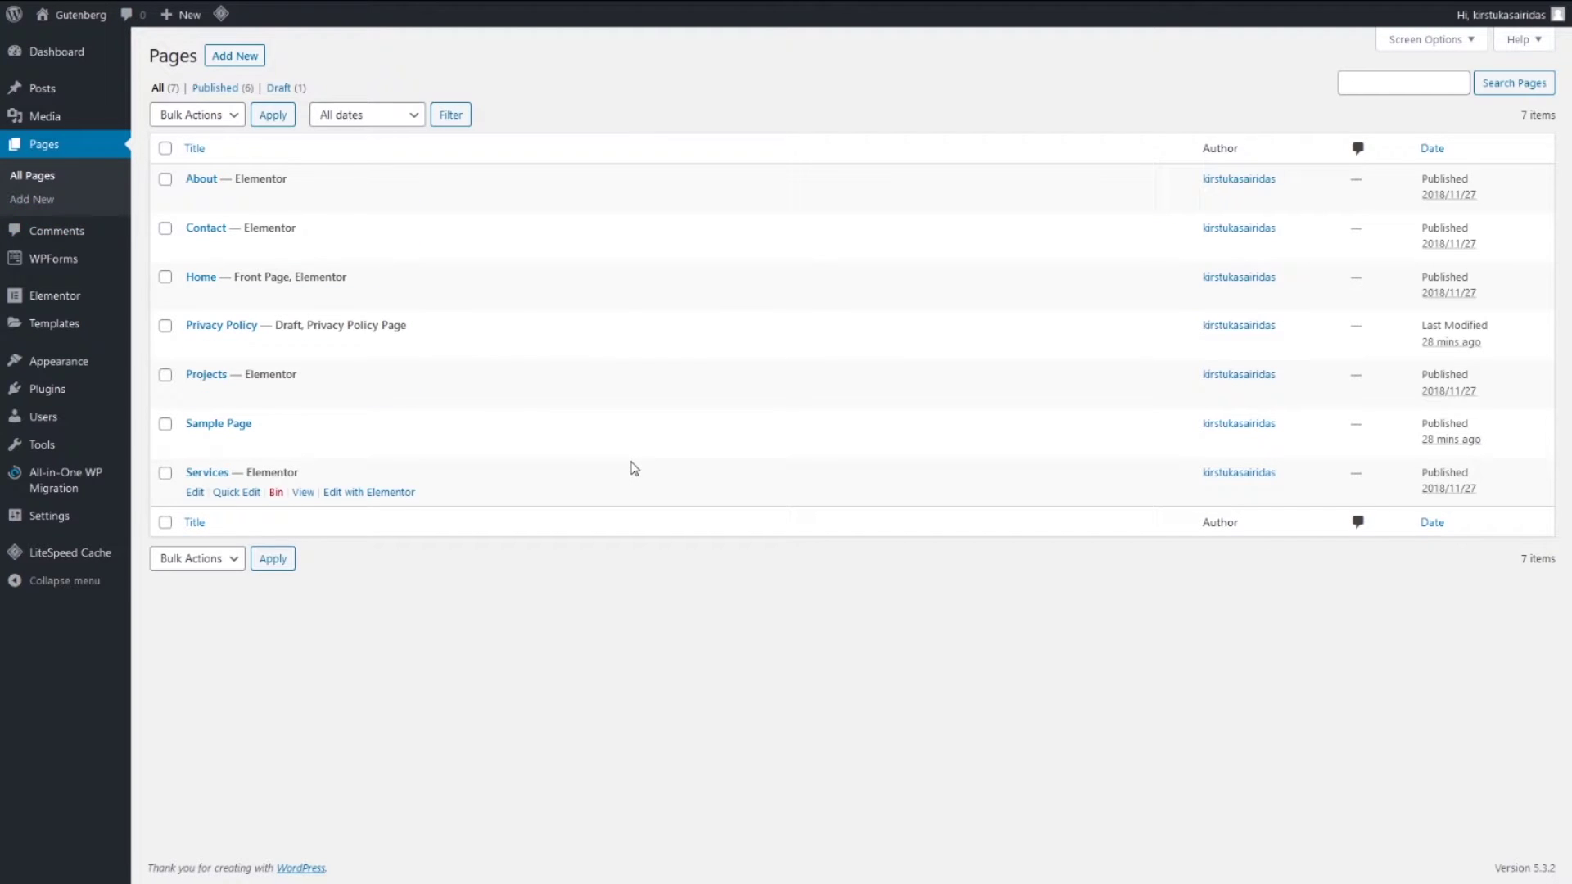
{"action": "left_click", "coordinate": [248, 62]}
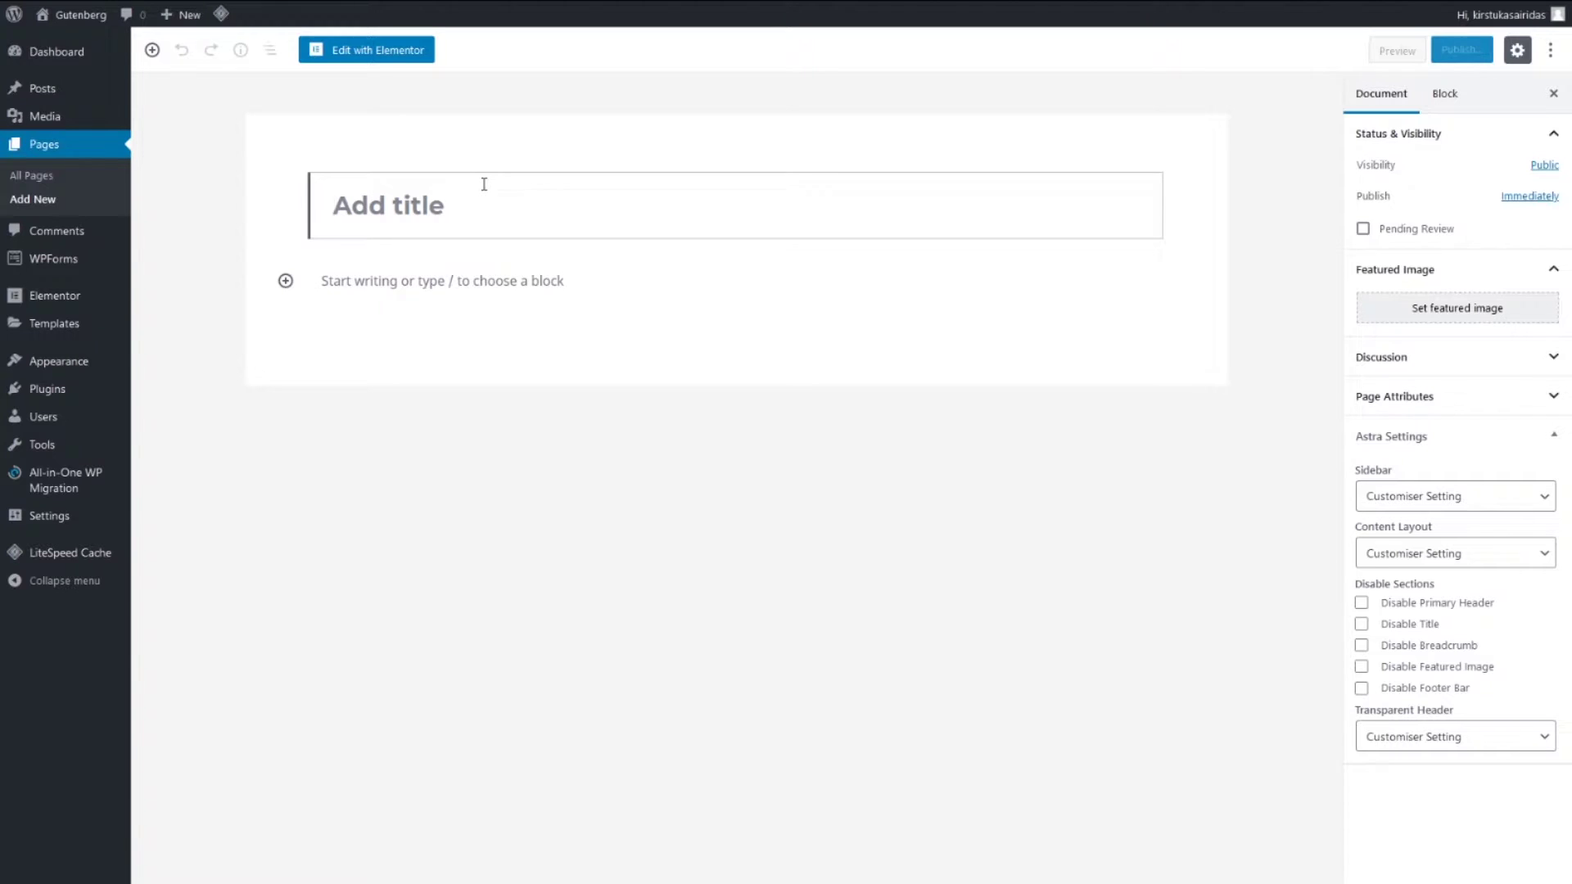
{"action": "type", "text": "Blog"}
{"action": "left_click", "coordinate": [379, 280]}
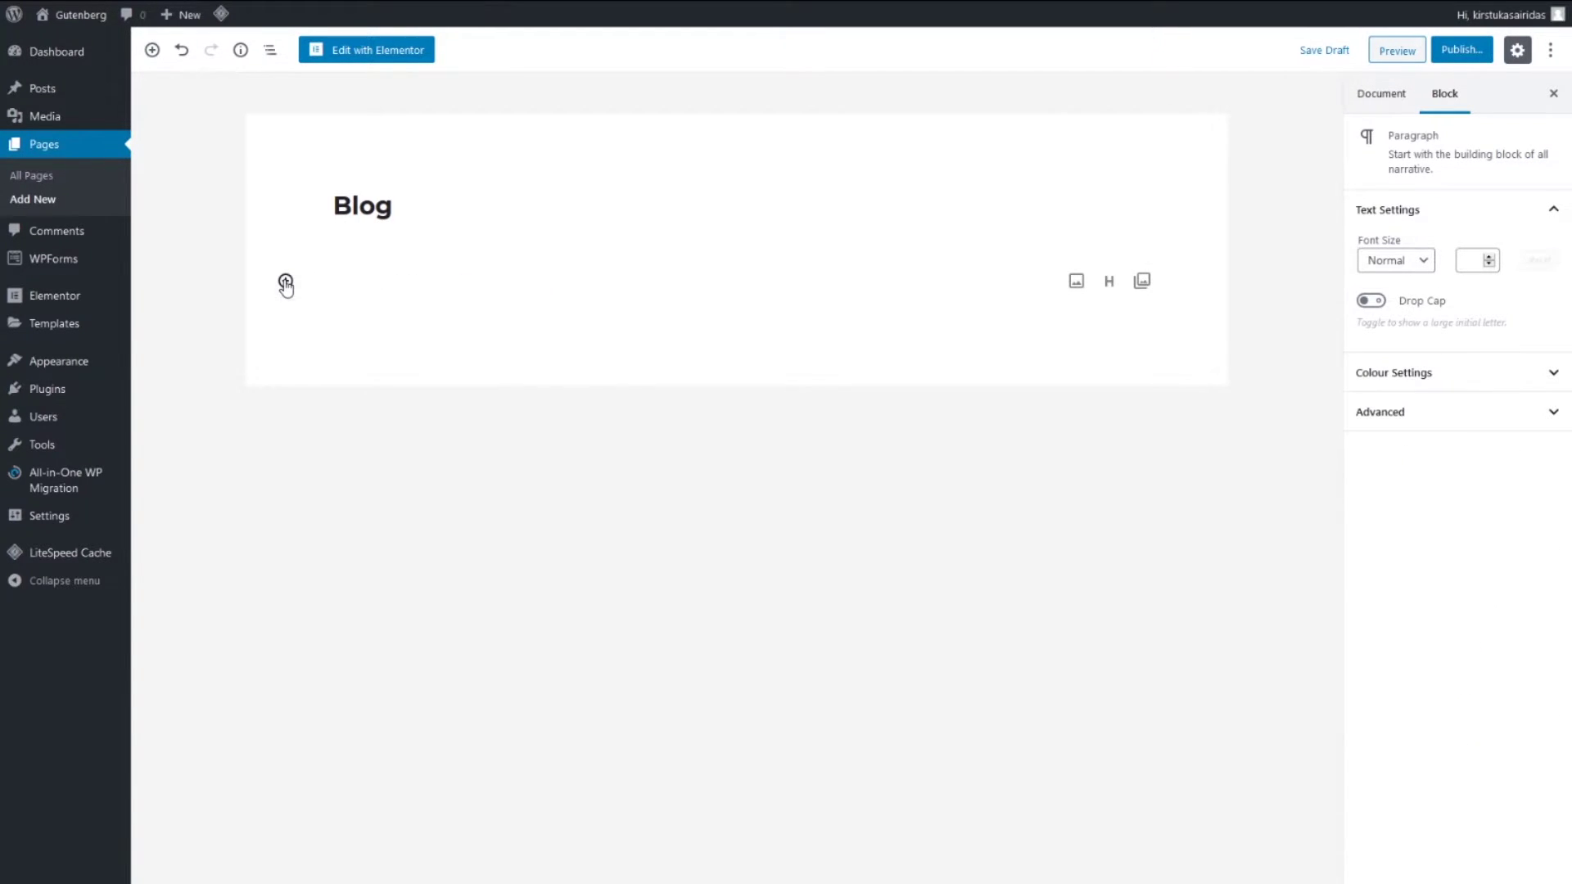
Insert an Ultimate Addons Advanced Columns block and set it to three columns
{"action": "left_click", "coordinate": [286, 281]}
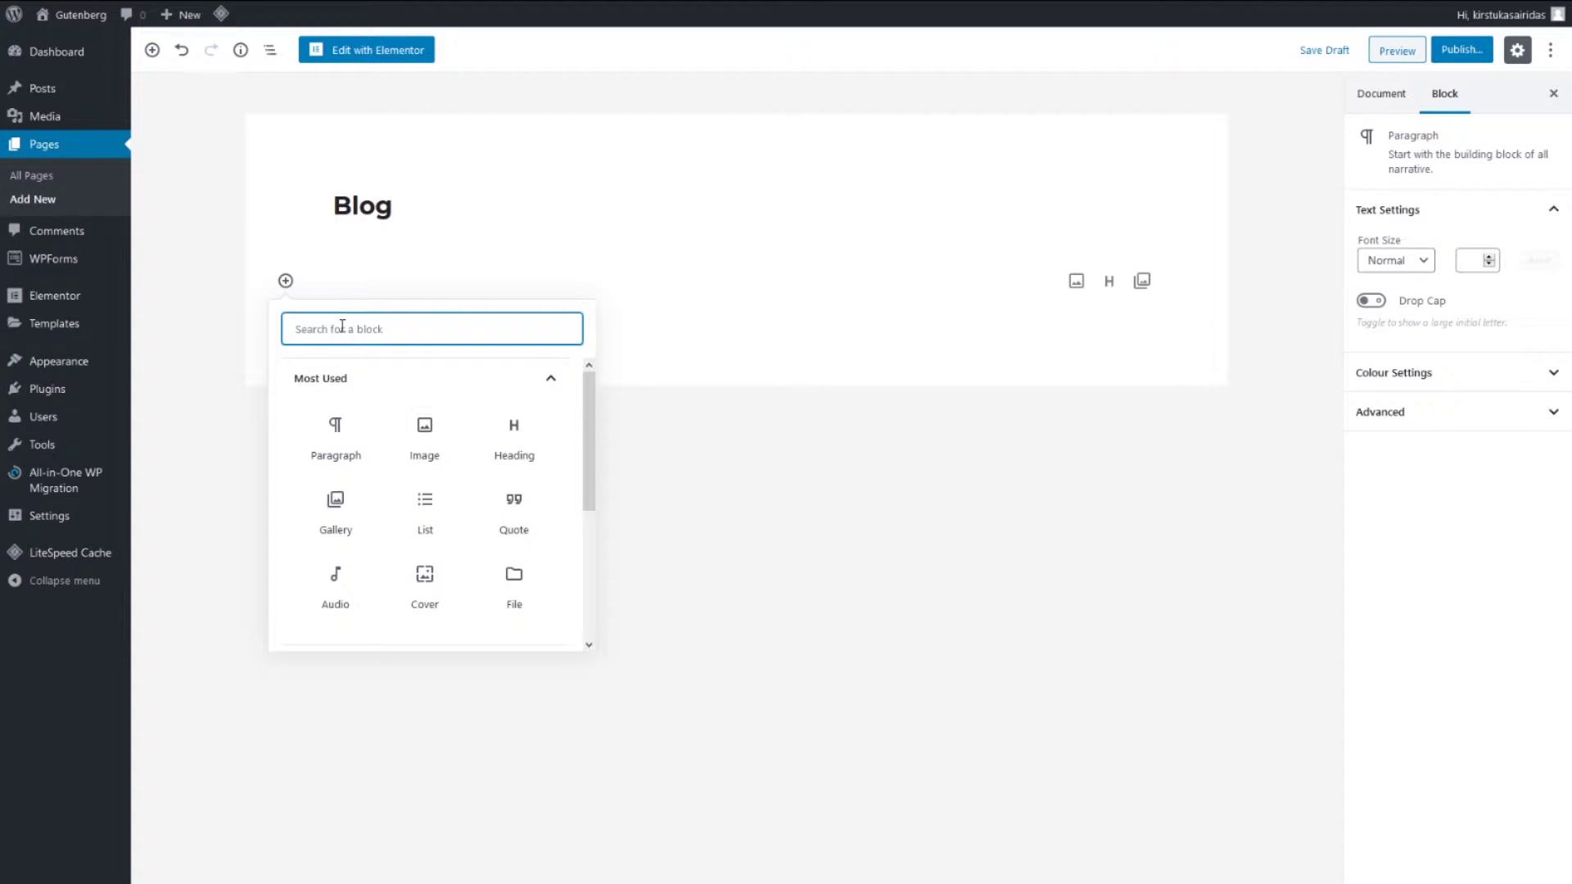
{"action": "type", "text": "ul"}
{"action": "key", "text": "BackSpace"}
{"action": "key", "text": "BackSpace"}
{"action": "scroll", "coordinate": [425, 532], "scroll_direction": "down", "scroll_amount": 5}
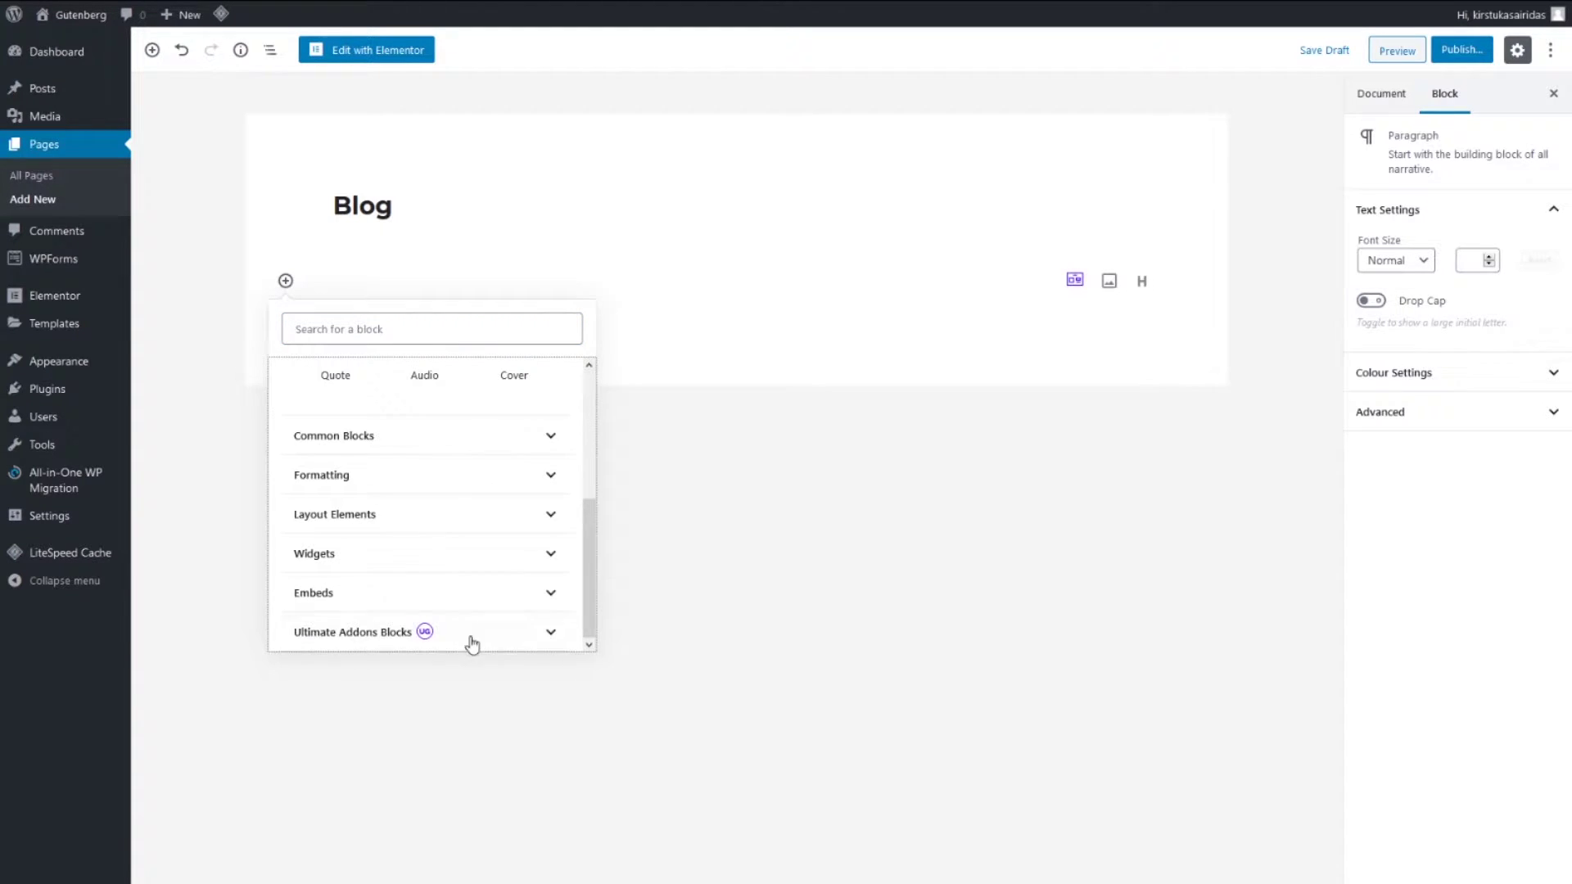
{"action": "left_click", "coordinate": [434, 636]}
{"action": "scroll", "coordinate": [425, 442], "scroll_direction": "down", "scroll_amount": 3}
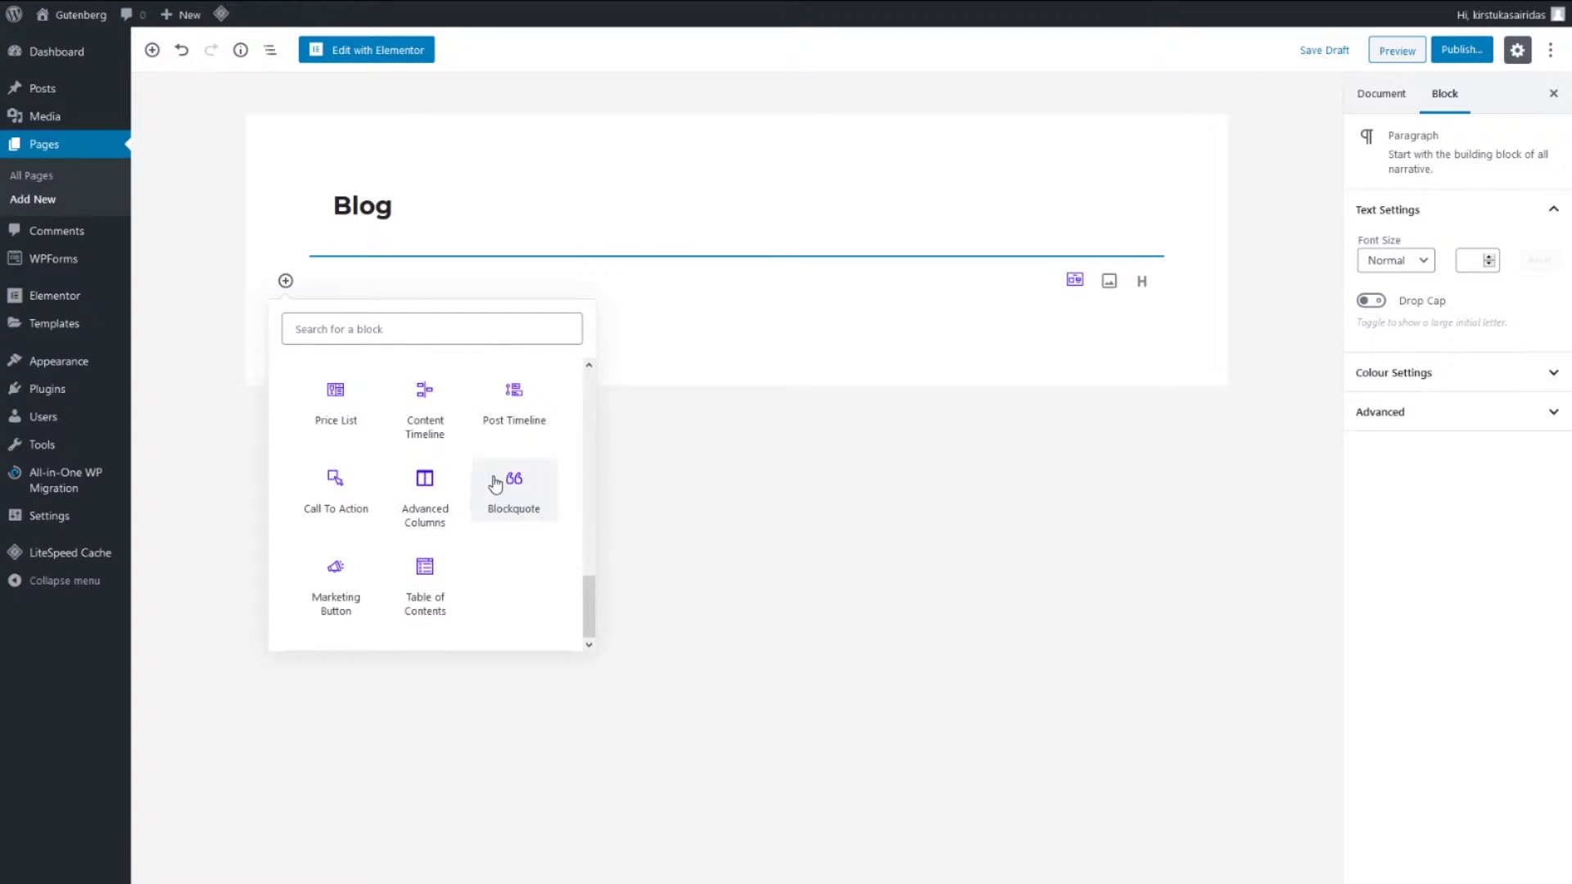
{"action": "left_click", "coordinate": [421, 501]}
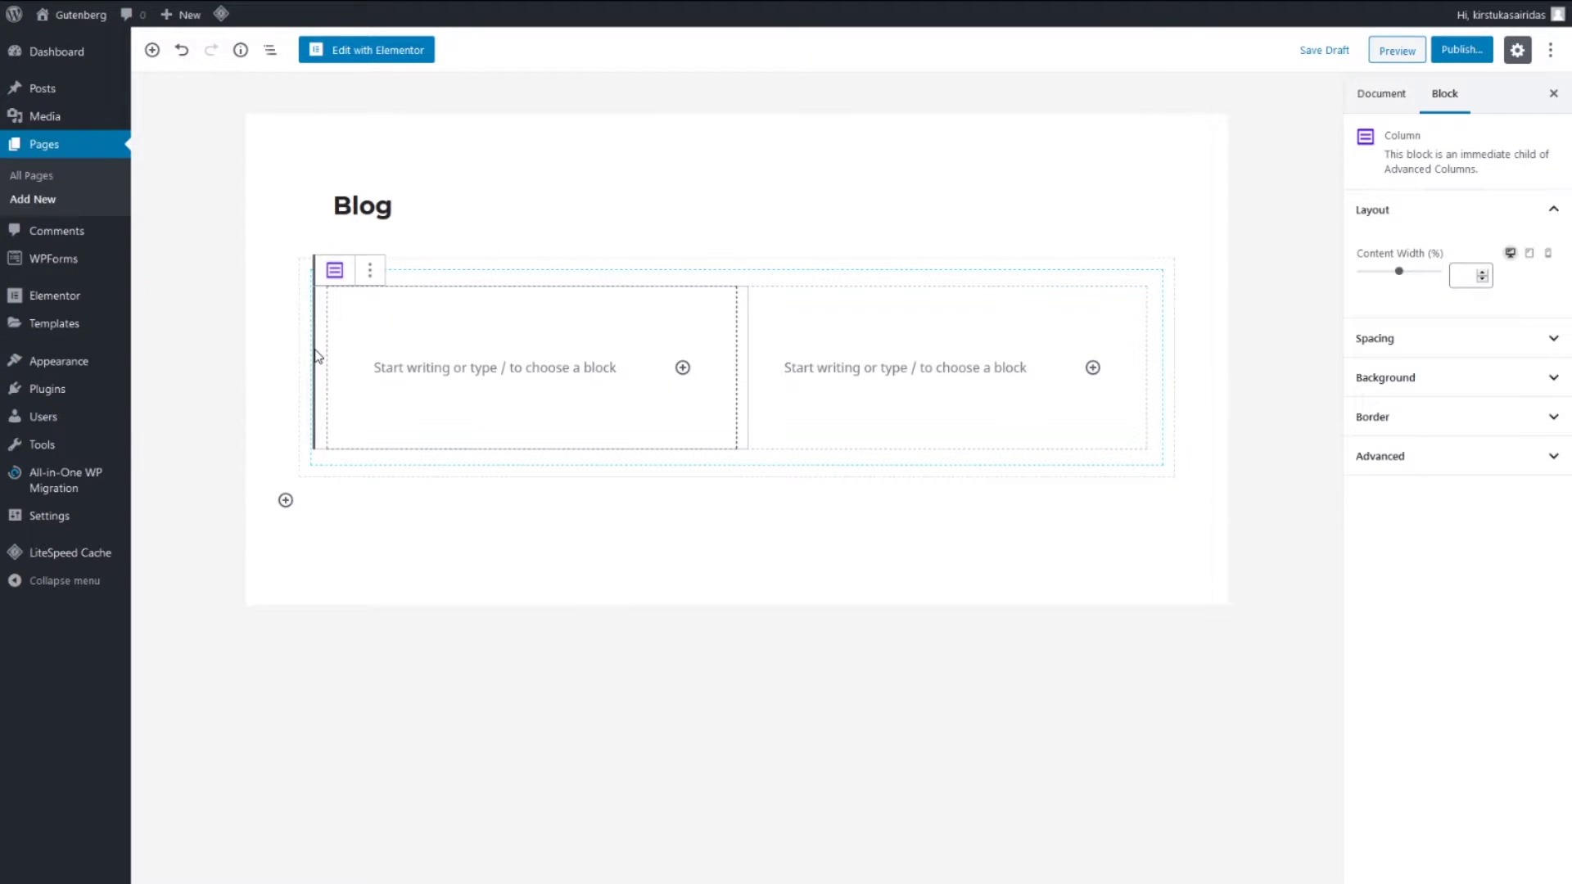
{"action": "left_click", "coordinate": [303, 262]}
{"action": "left_click", "coordinate": [319, 243]}
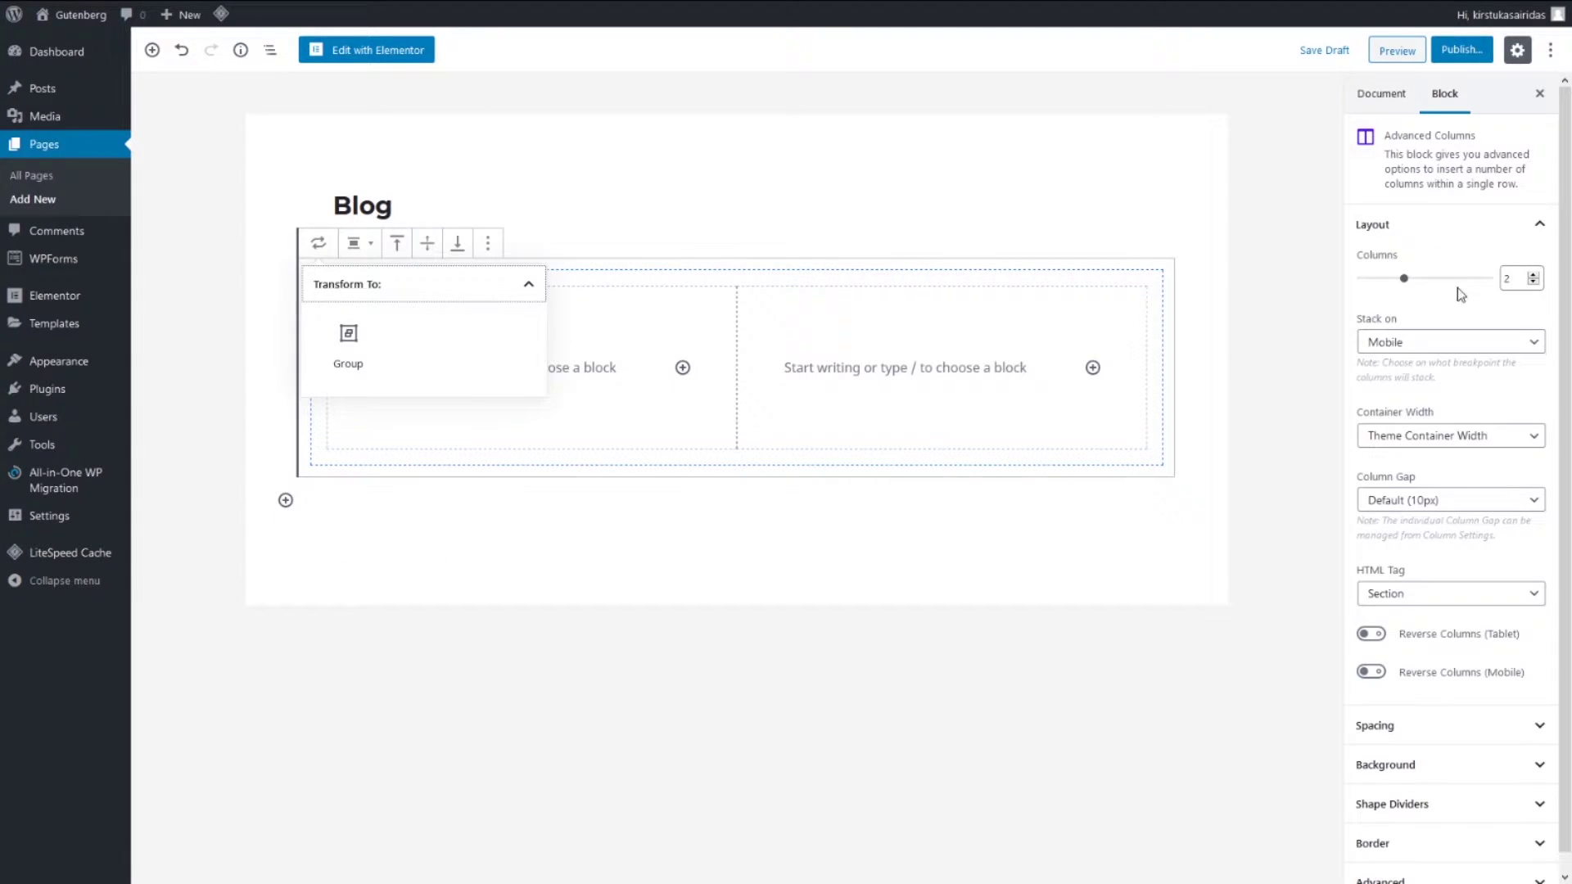
{"action": "left_click", "coordinate": [1535, 278]}
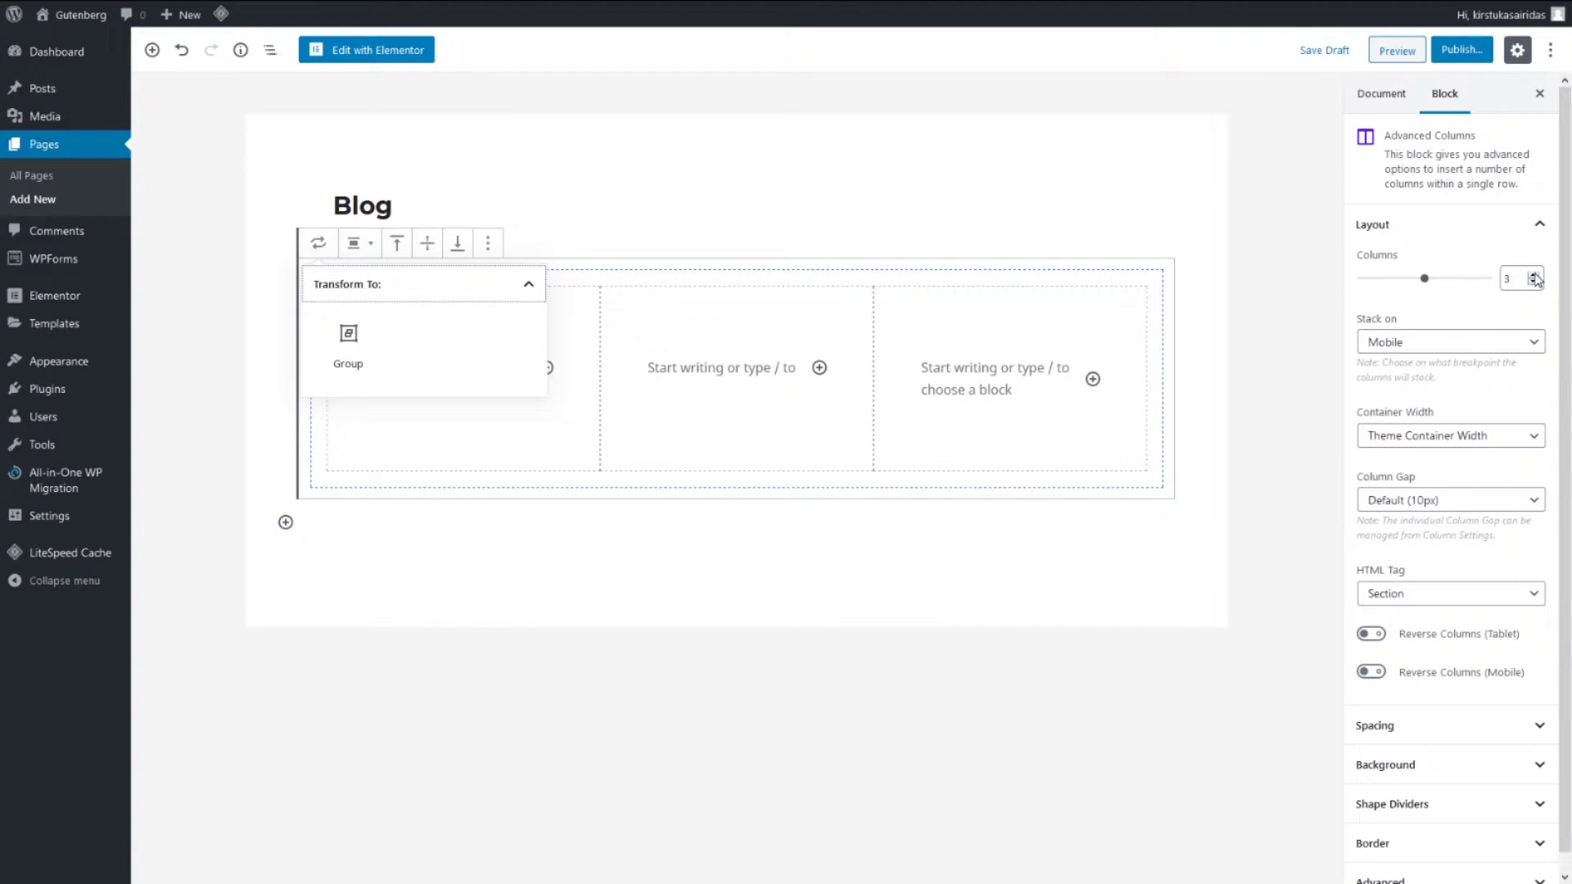
Add an Advanced Heading reading 'BLOG' in the middle column
{"action": "left_click", "coordinate": [818, 379]}
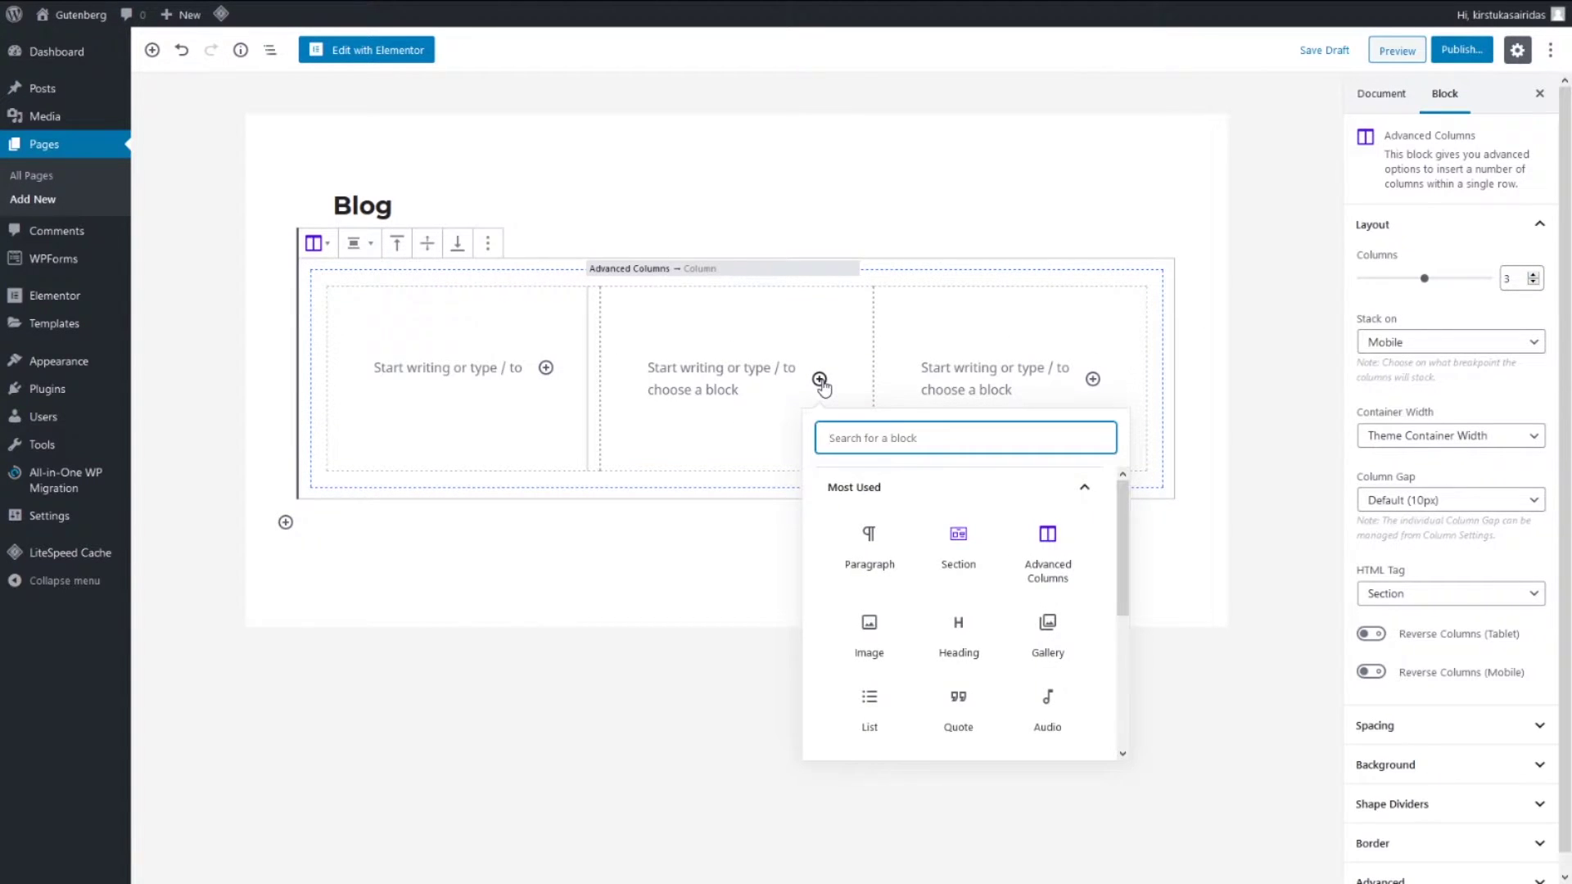
{"action": "scroll", "coordinate": [1023, 654], "scroll_direction": "down", "scroll_amount": 3}
{"action": "left_click", "coordinate": [1064, 746]}
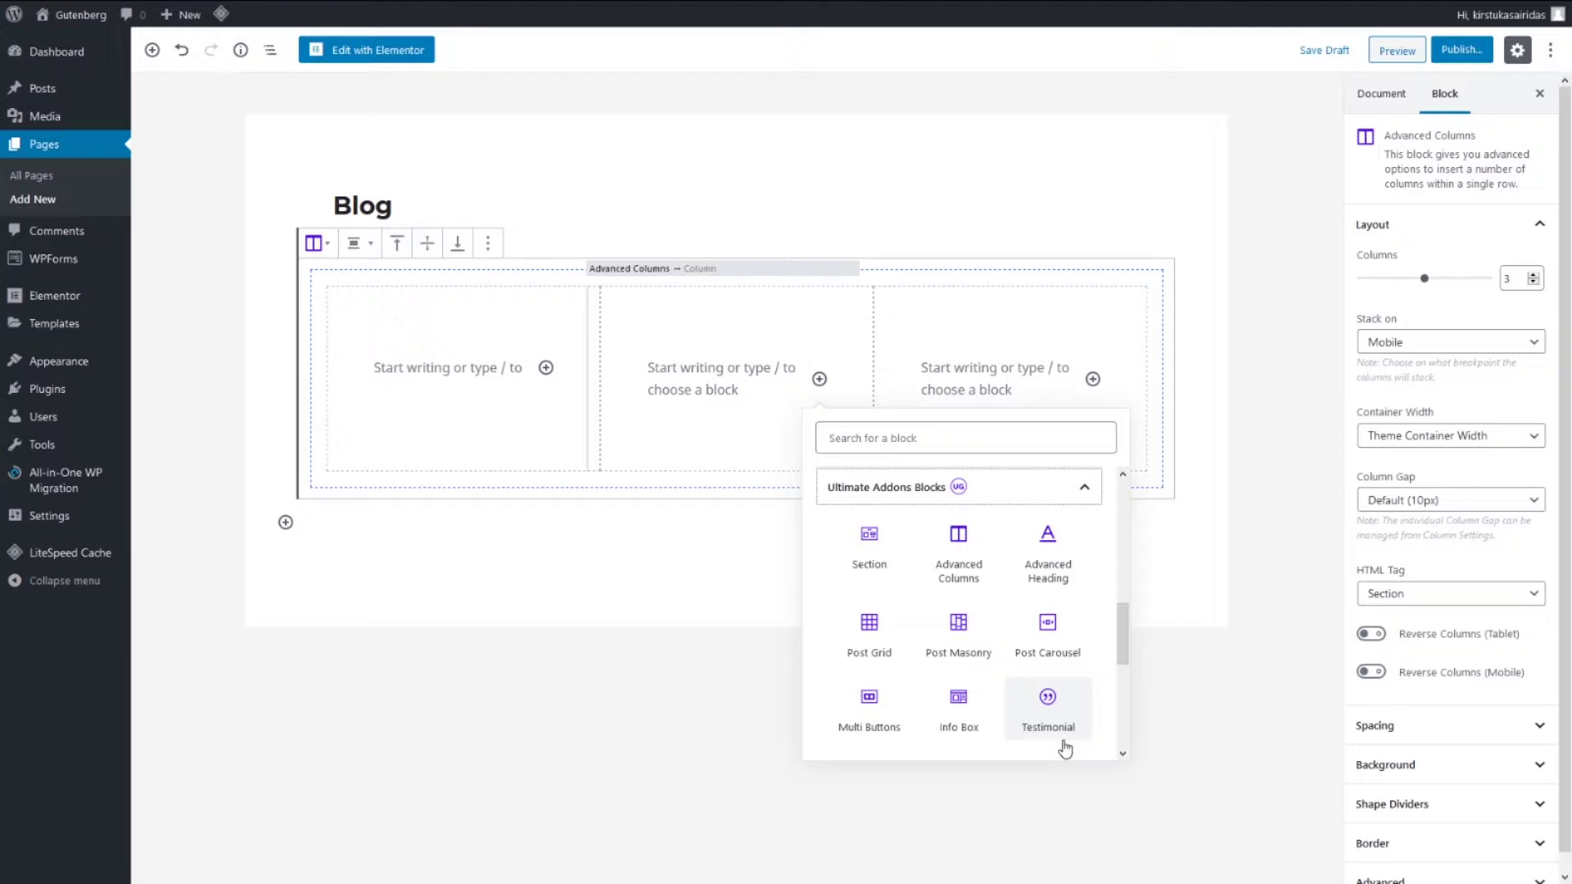
{"action": "left_click", "coordinate": [1053, 563]}
{"action": "type", "text": "BLOG"}
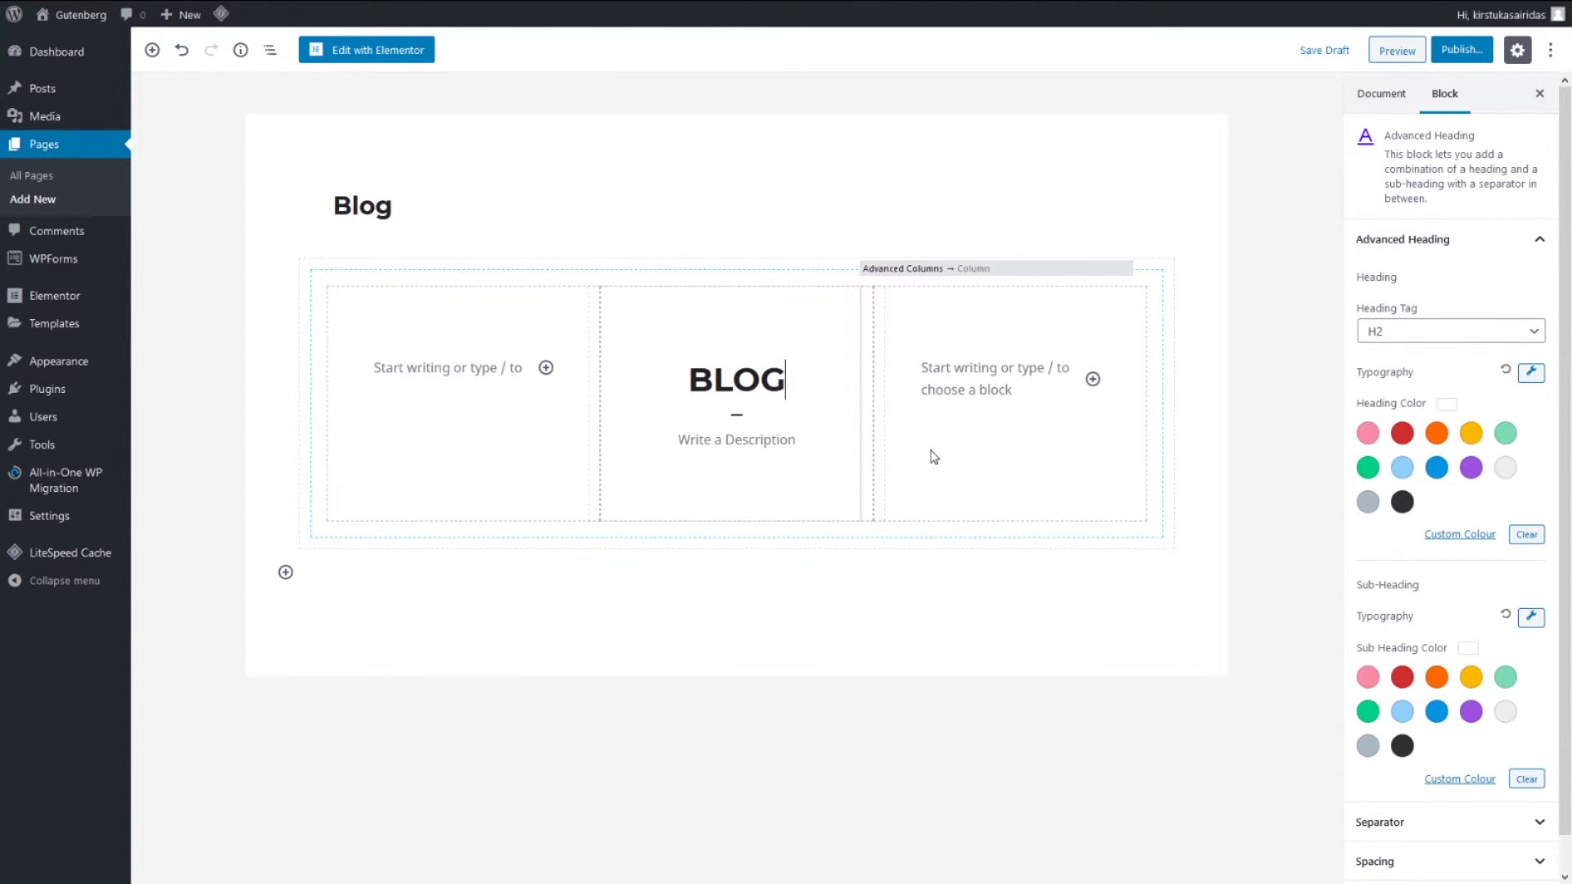
Make the BLOG heading a blue H1
{"action": "left_click", "coordinate": [1440, 330]}
{"action": "left_click", "coordinate": [1422, 353]}
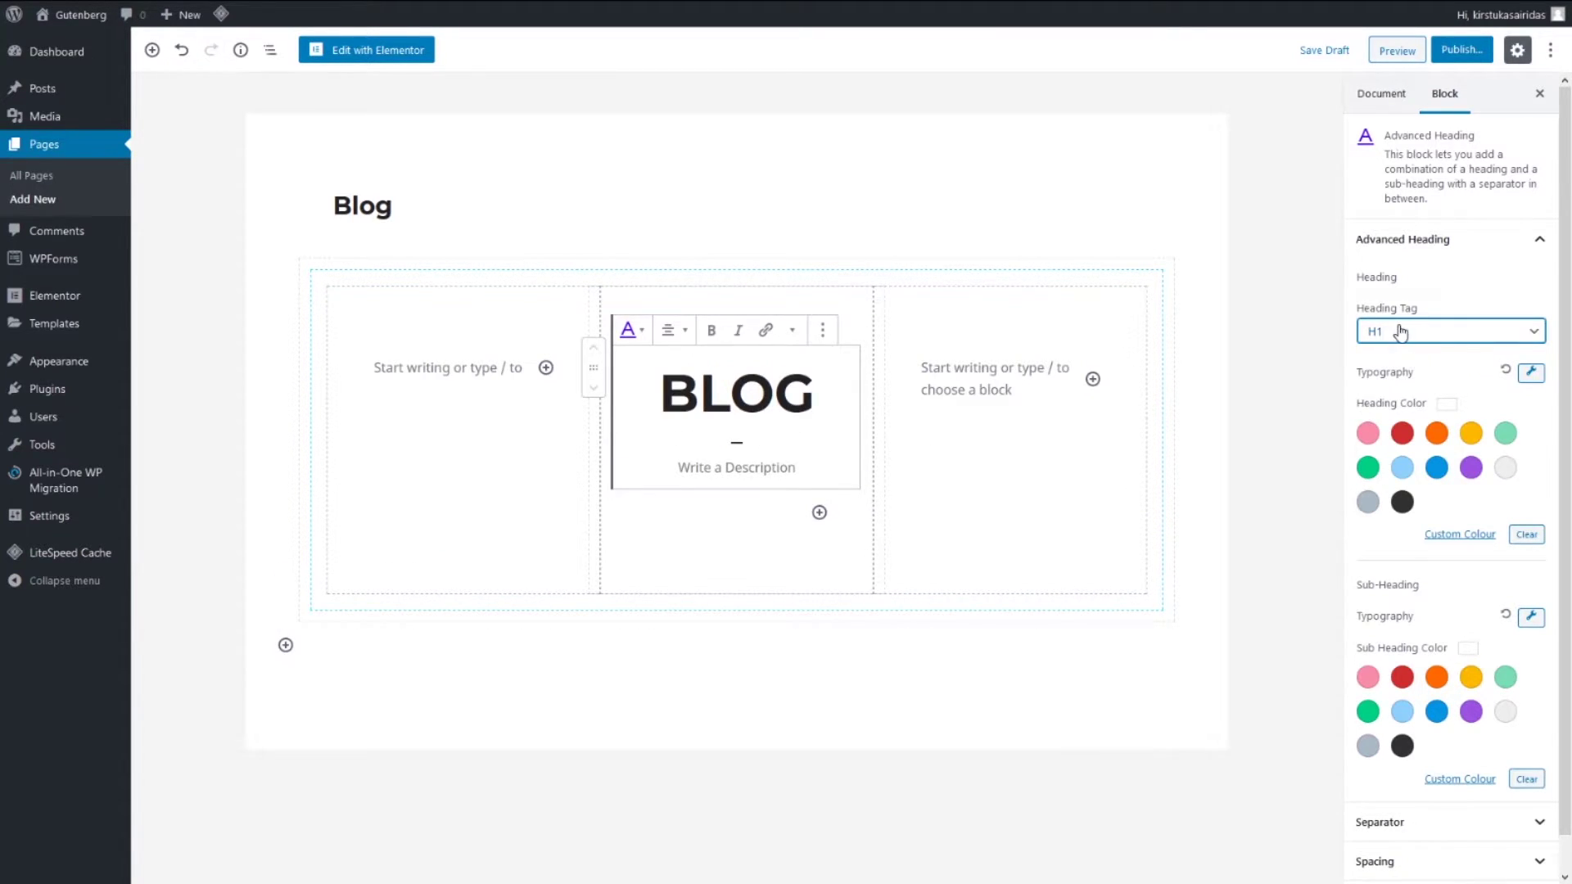
{"action": "left_click", "coordinate": [1436, 468]}
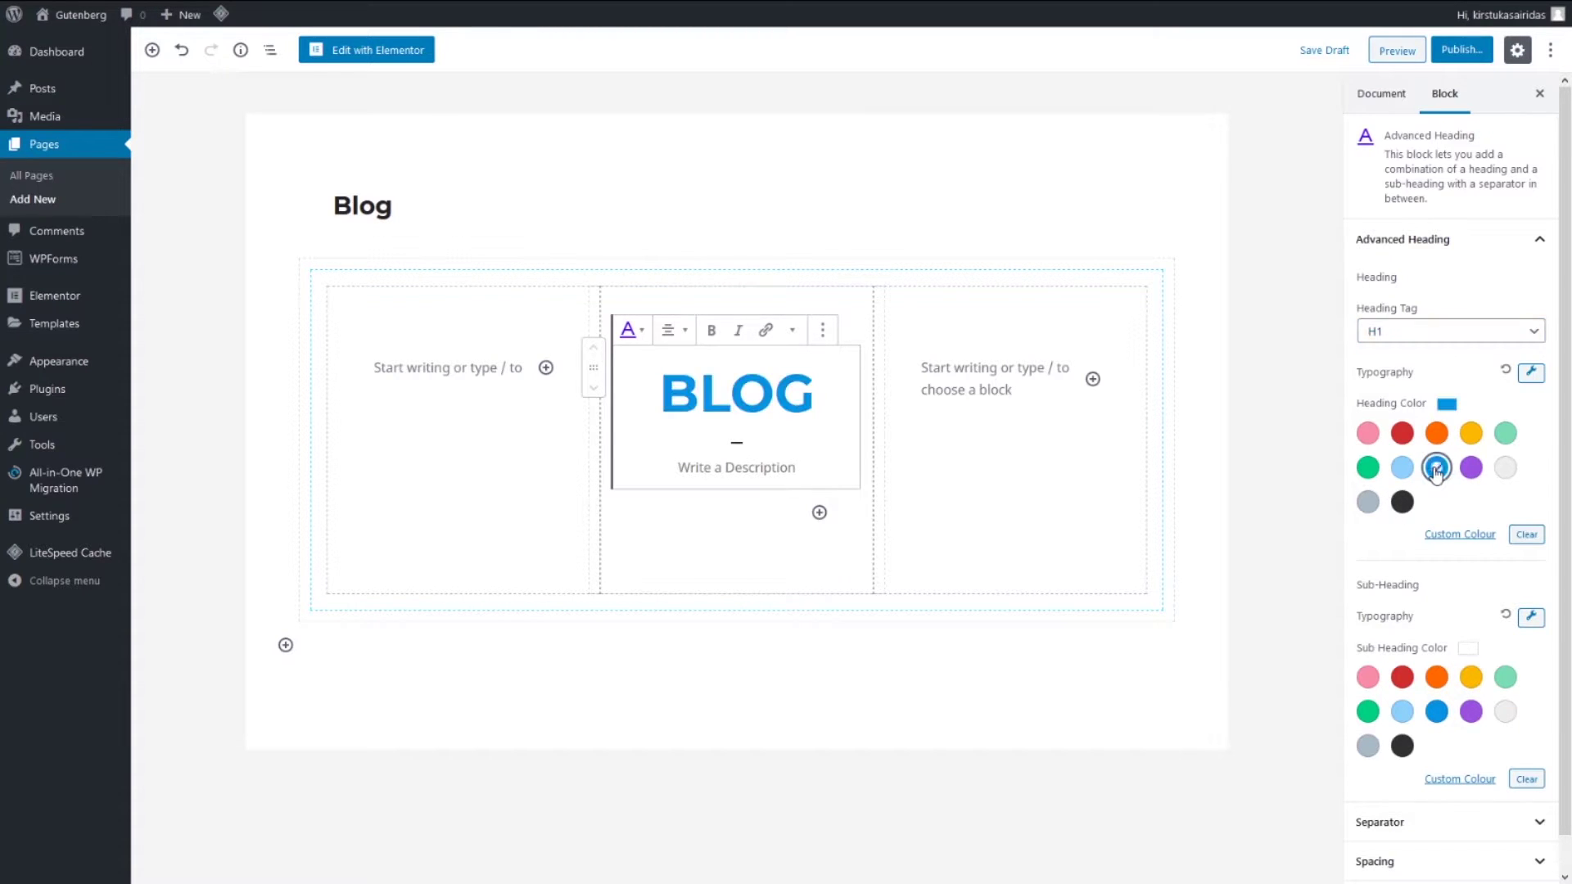
Set the heading typography to Times New Roman, size 83.6, weight 800, line height 1.4
{"action": "left_click", "coordinate": [1530, 374]}
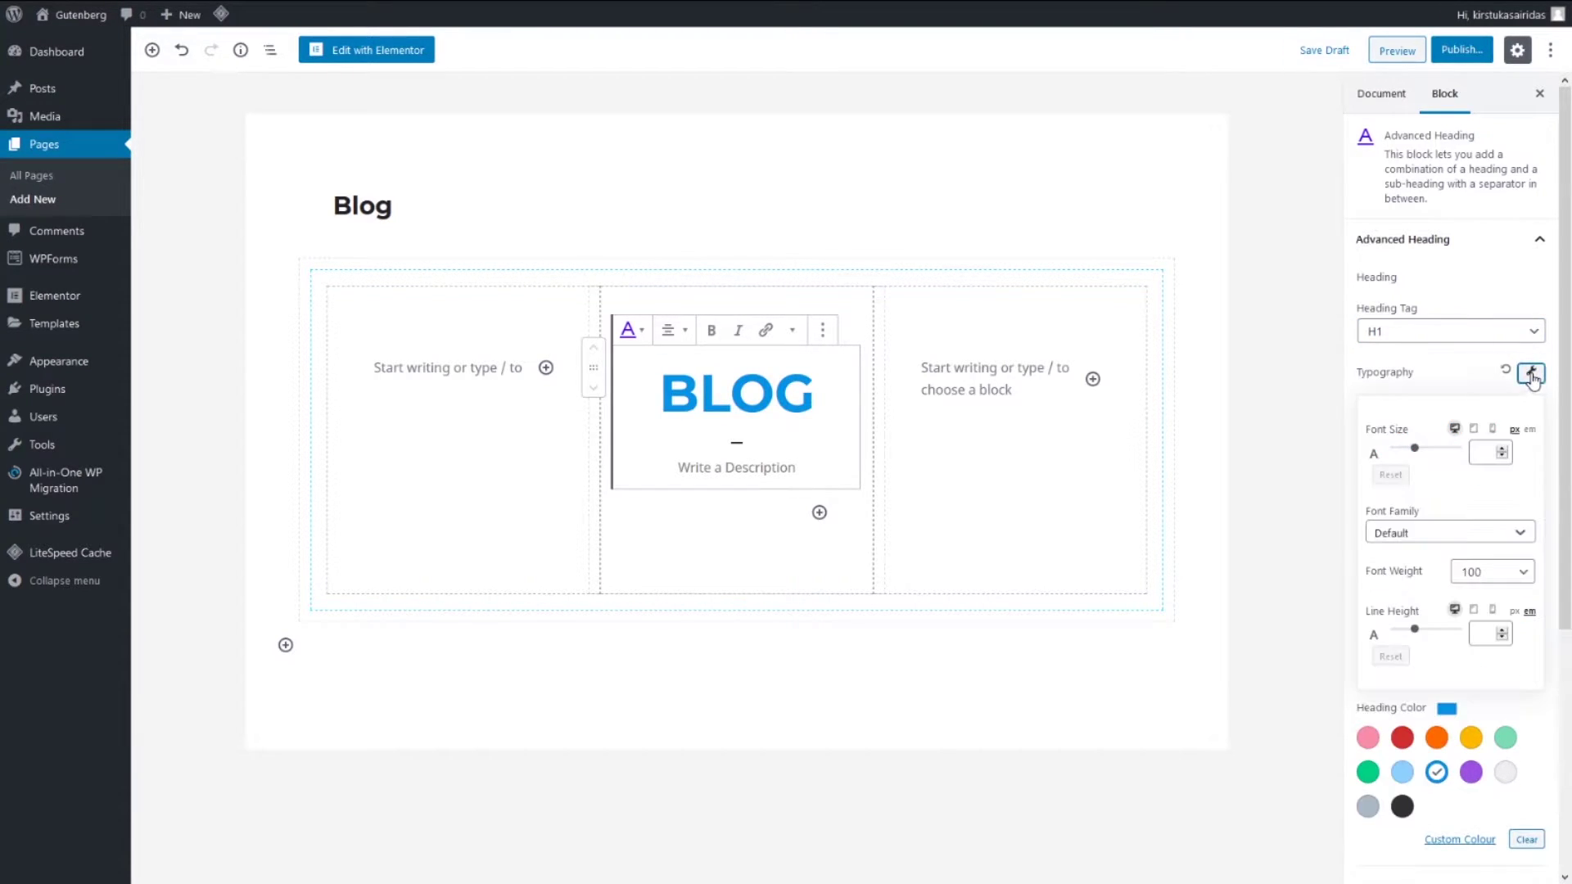
{"action": "left_click", "coordinate": [1422, 534]}
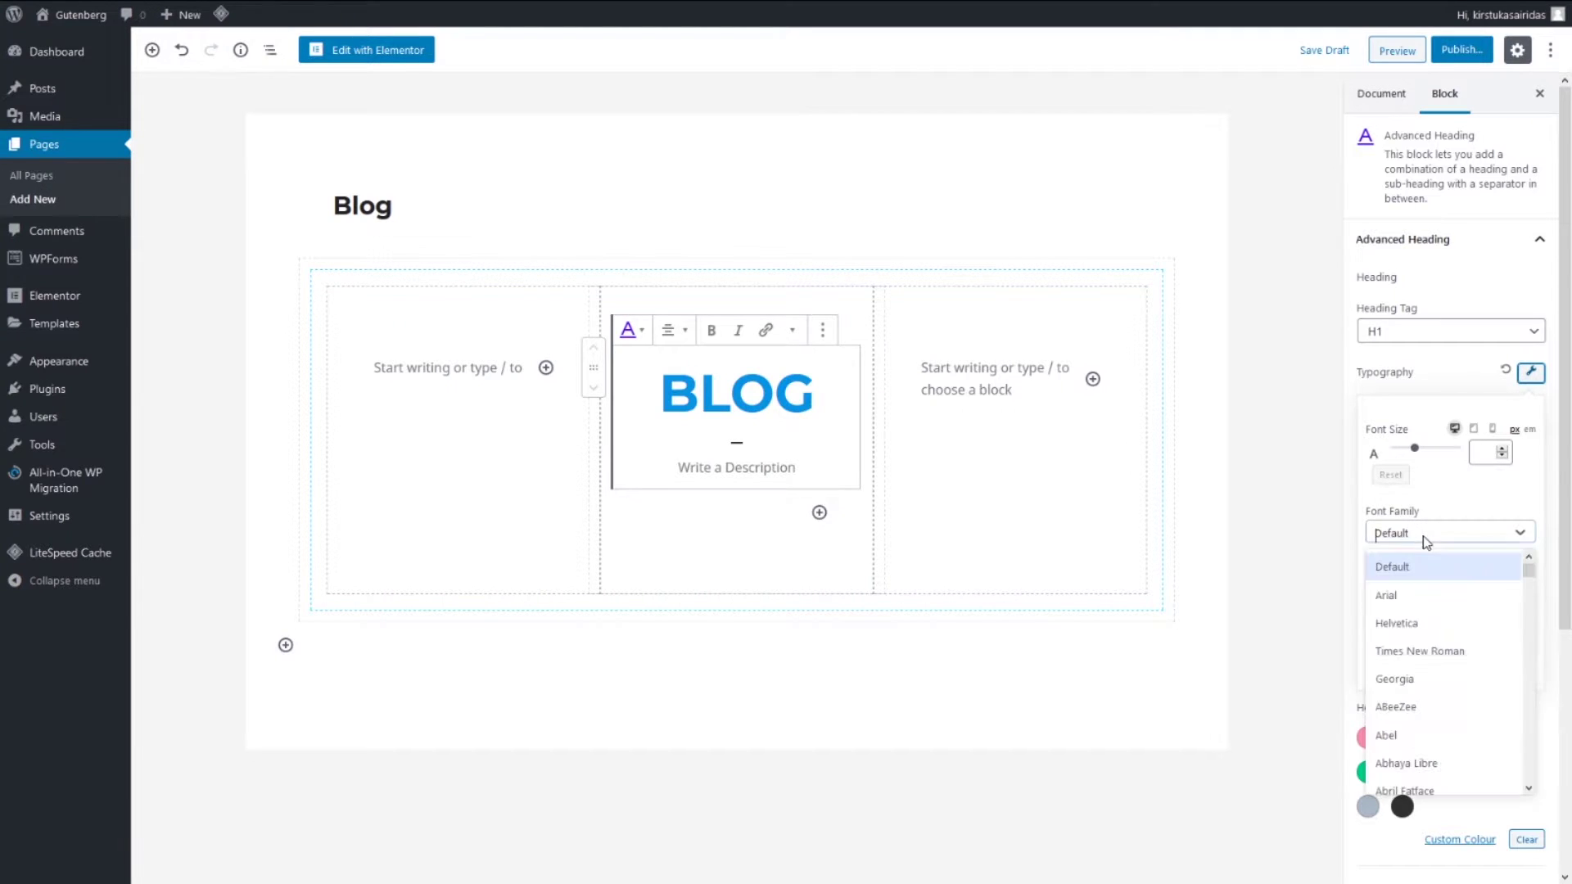
{"action": "left_click", "coordinate": [1412, 651]}
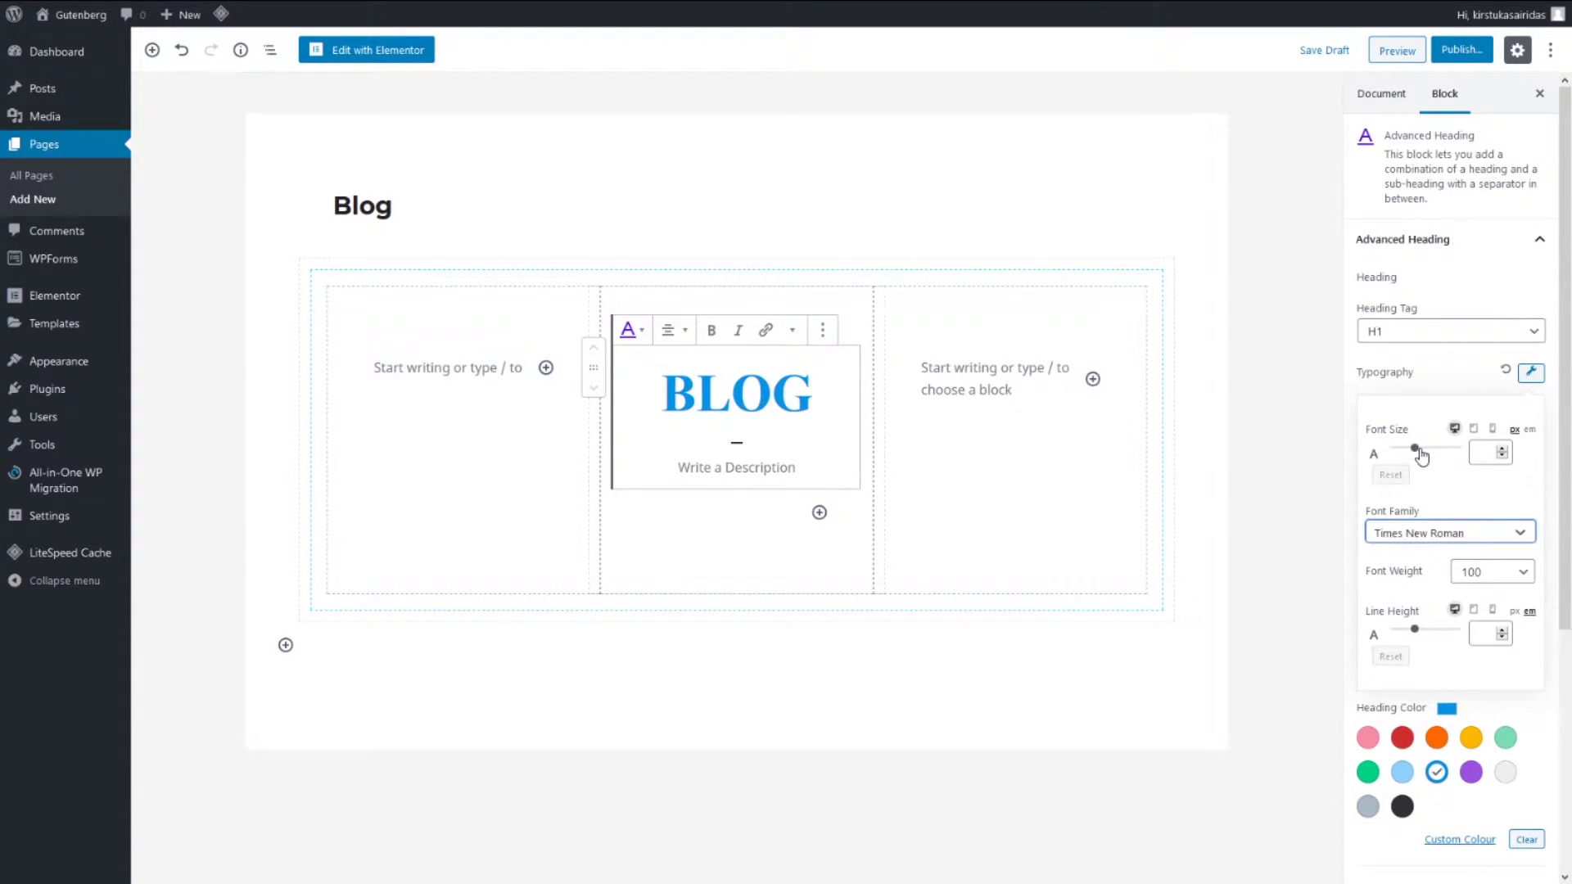
{"action": "left_click_drag", "start_coordinate": [1421, 455], "coordinate": [1445, 447]}
{"action": "left_click", "coordinate": [1503, 573]}
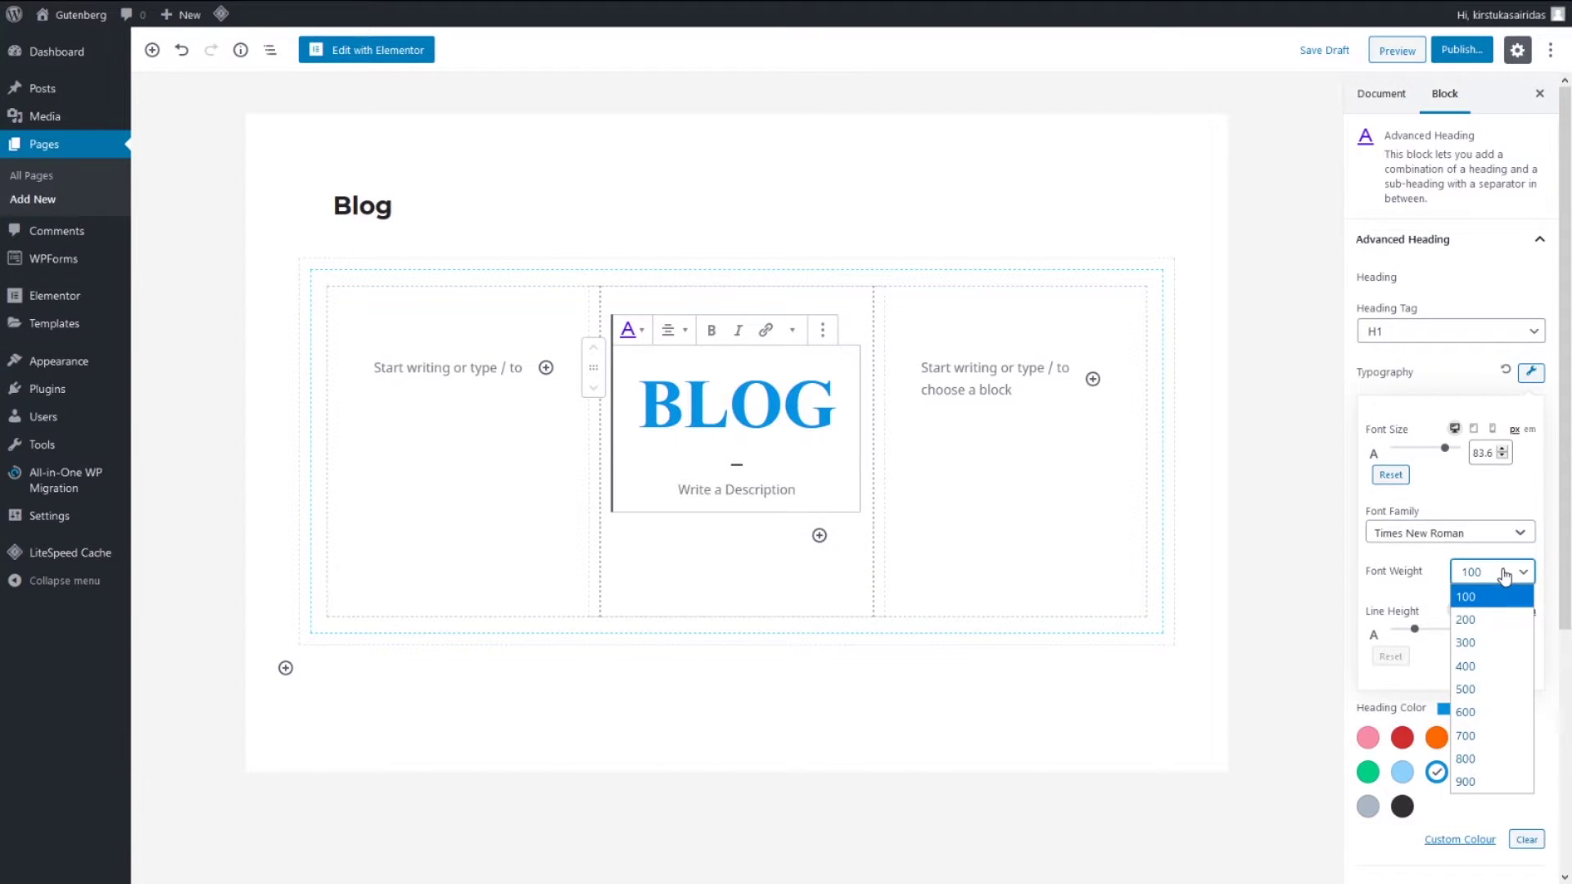
{"action": "left_click", "coordinate": [1465, 758]}
{"action": "left_click", "coordinate": [1398, 631]}
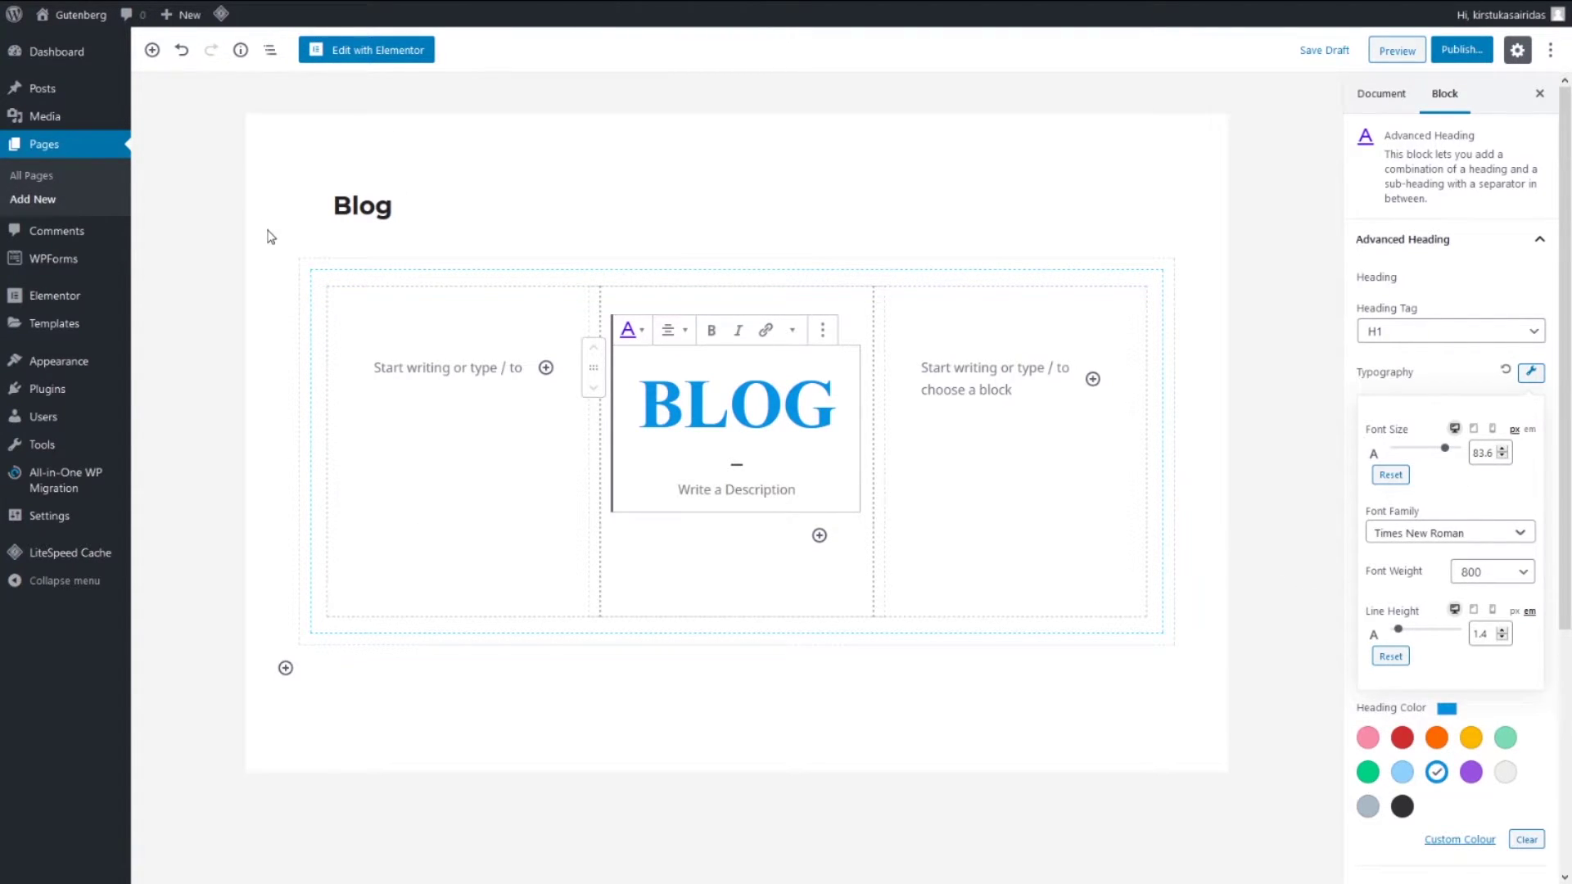
Set the columns section's background type to Image using the kayak photo
{"action": "left_click", "coordinate": [305, 255]}
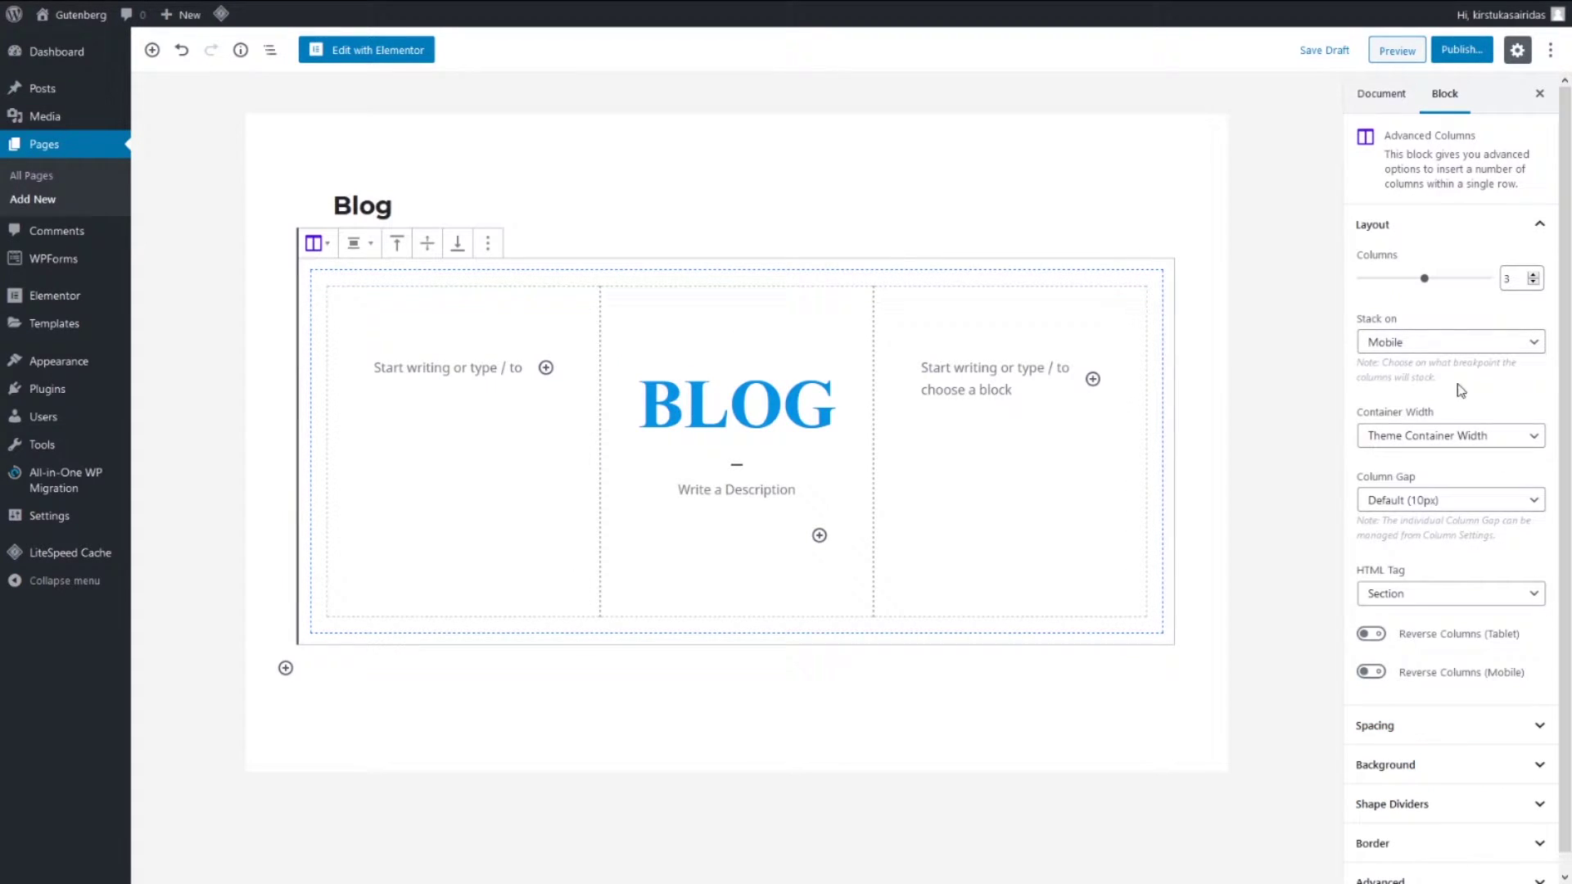
{"action": "scroll", "coordinate": [1523, 508], "scroll_direction": "down", "scroll_amount": 1}
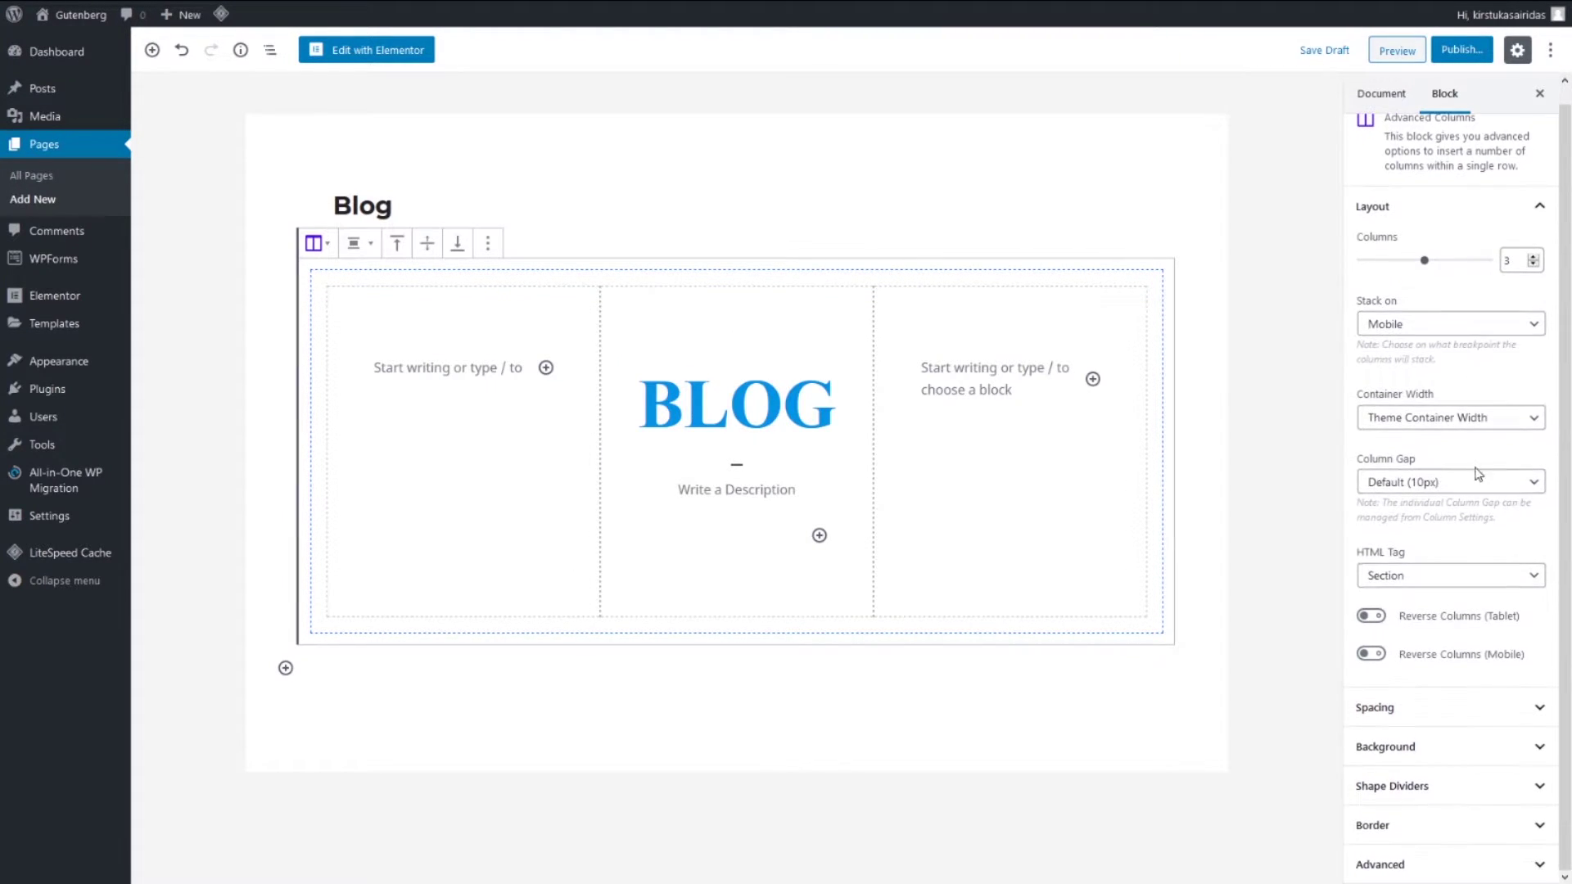
{"action": "left_click", "coordinate": [1467, 748]}
{"action": "left_click", "coordinate": [1454, 734]}
{"action": "left_click", "coordinate": [1448, 825]}
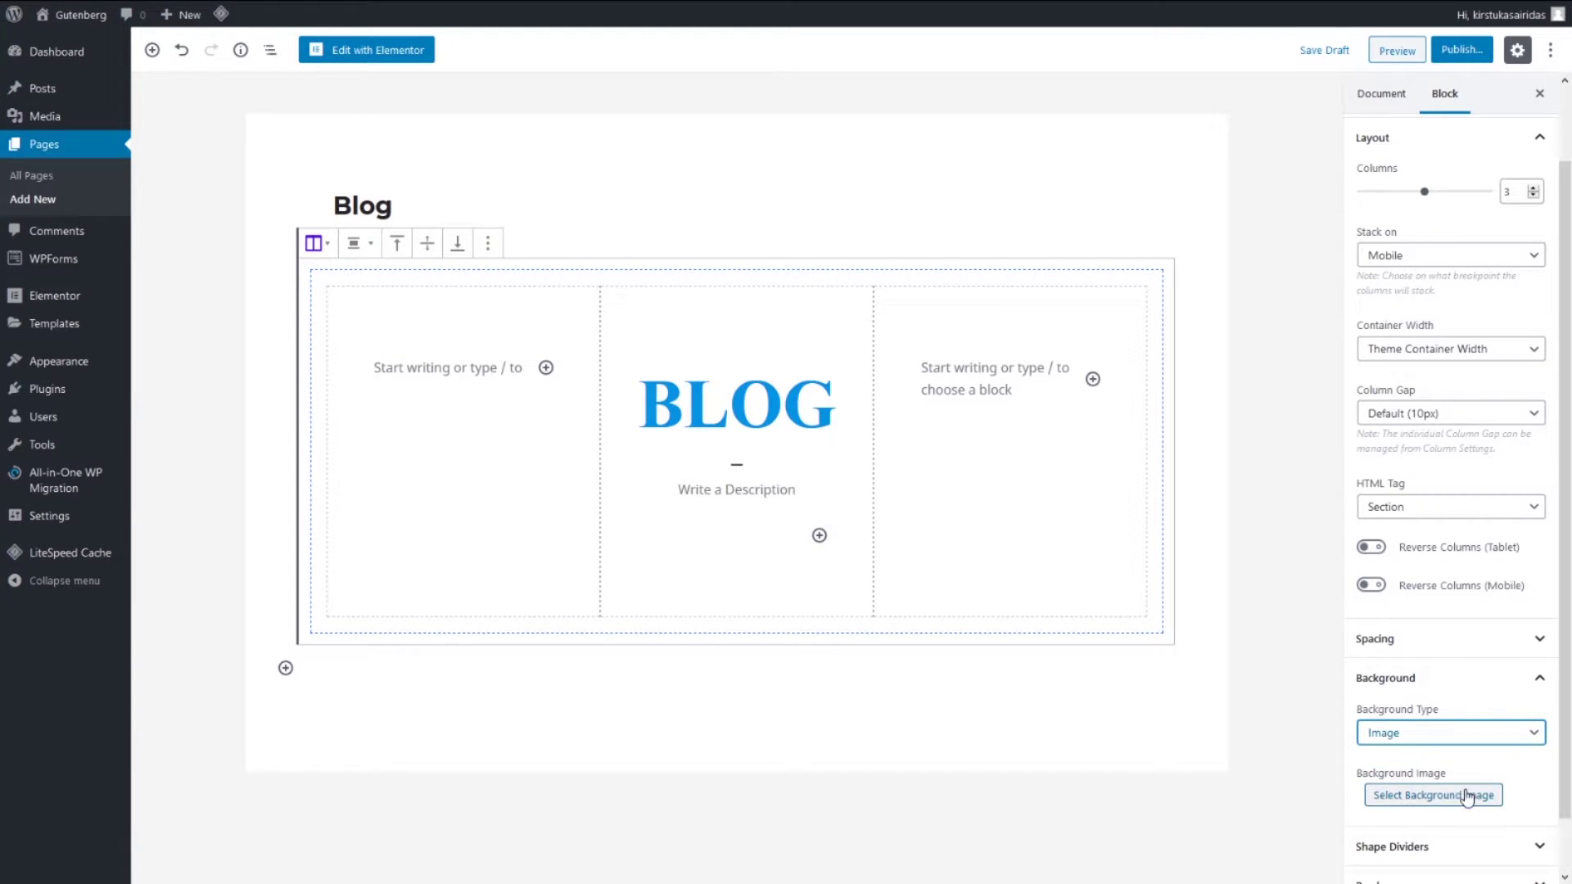
{"action": "left_click", "coordinate": [1460, 802]}
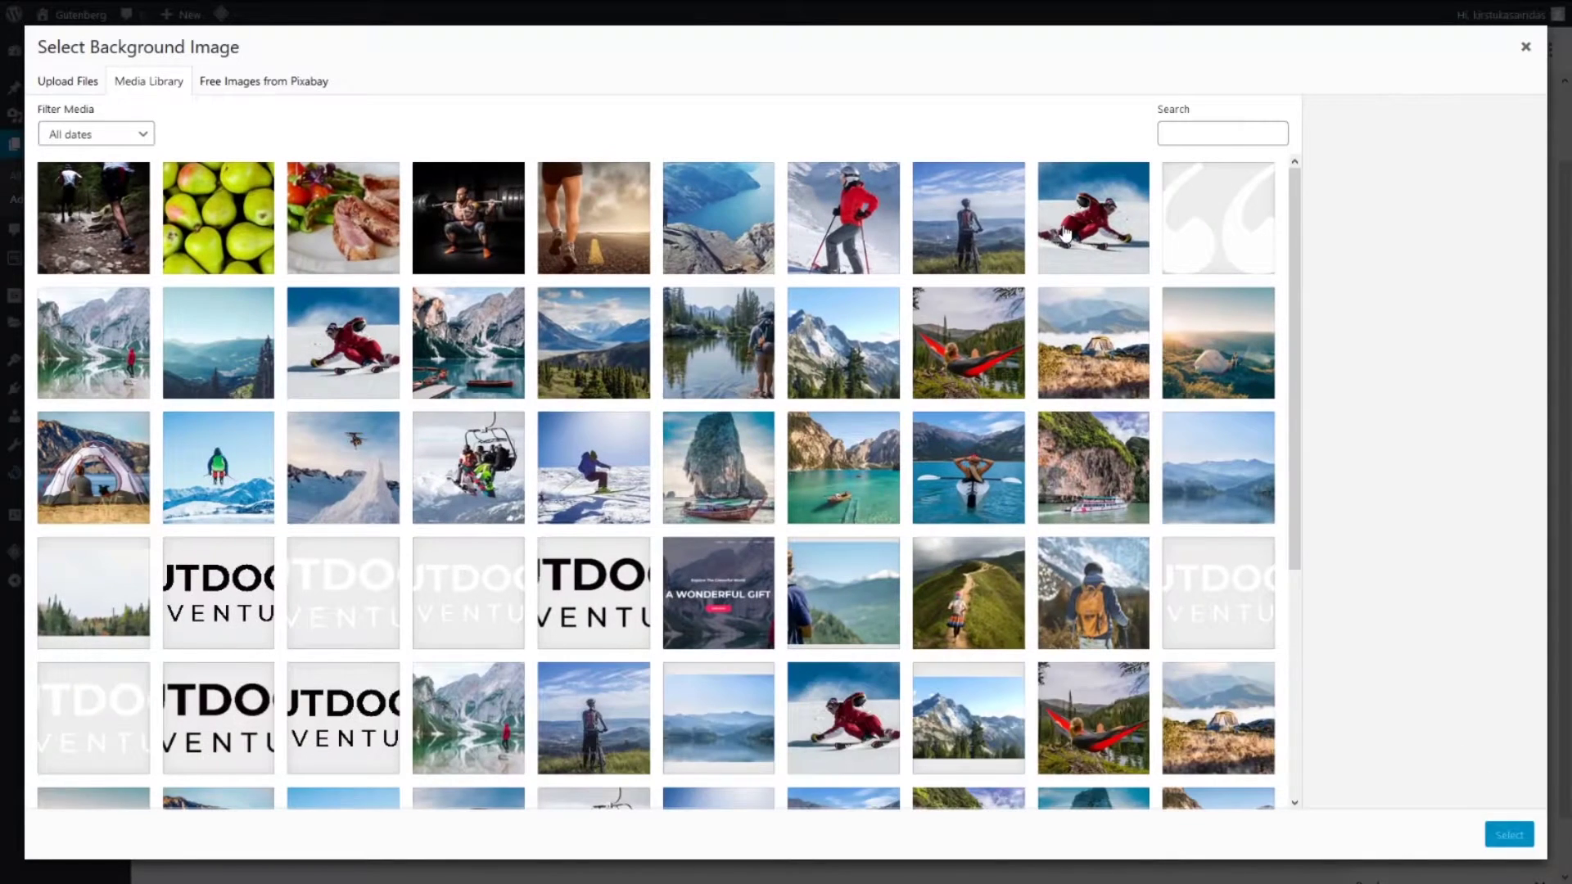
{"action": "left_click", "coordinate": [939, 467]}
{"action": "left_click", "coordinate": [1508, 834]}
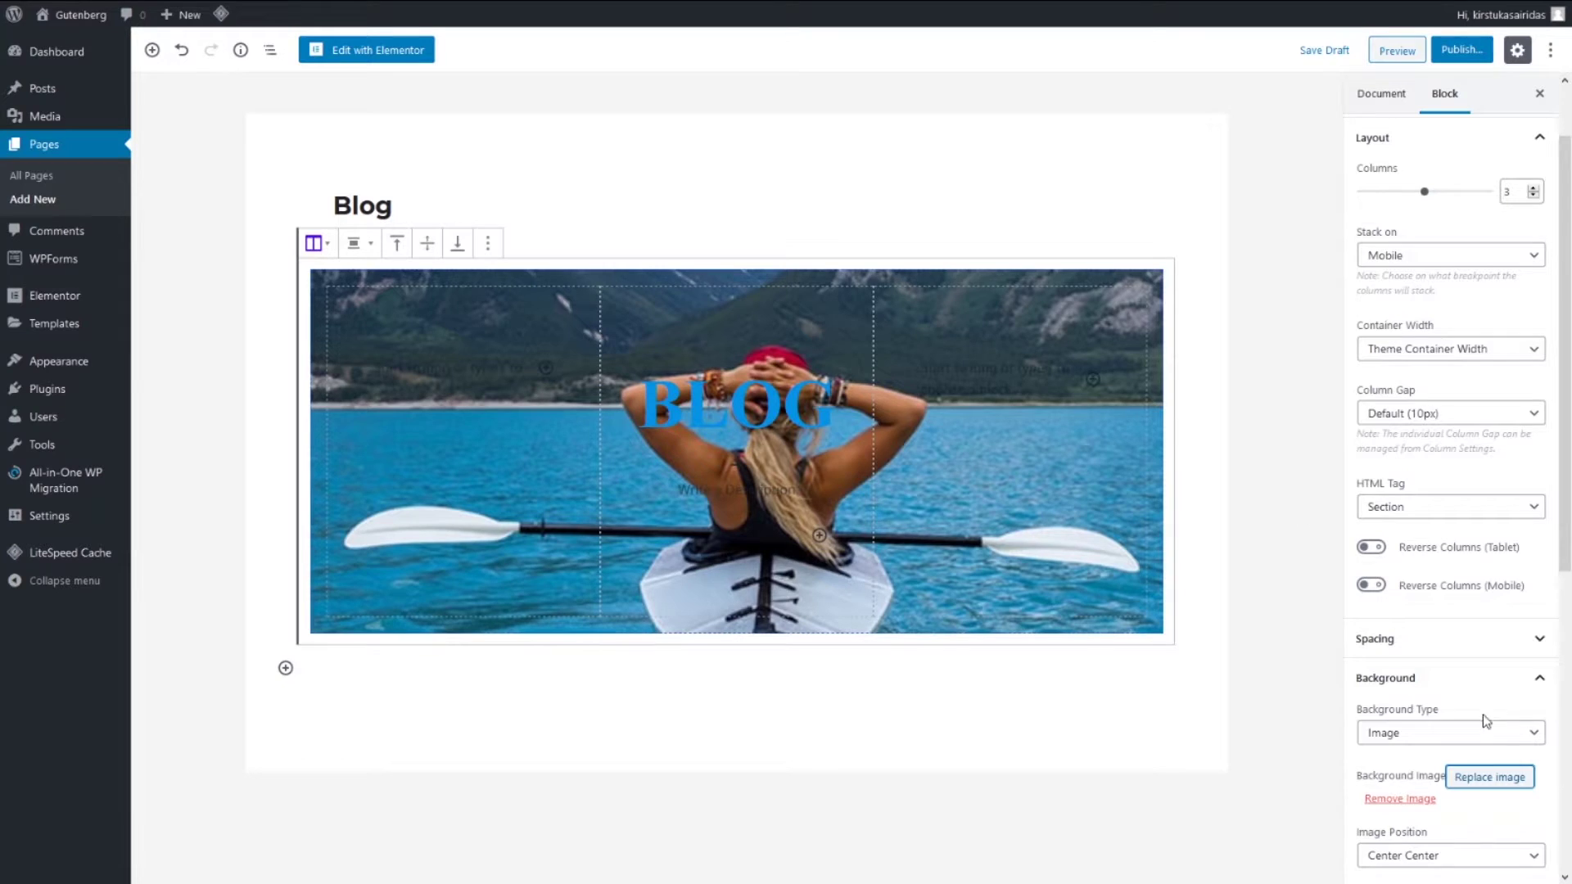
Add a dark overlay over the kayak photo and turn the BLOG heading light grey
{"action": "scroll", "coordinate": [1484, 715], "scroll_direction": "down", "scroll_amount": 5}
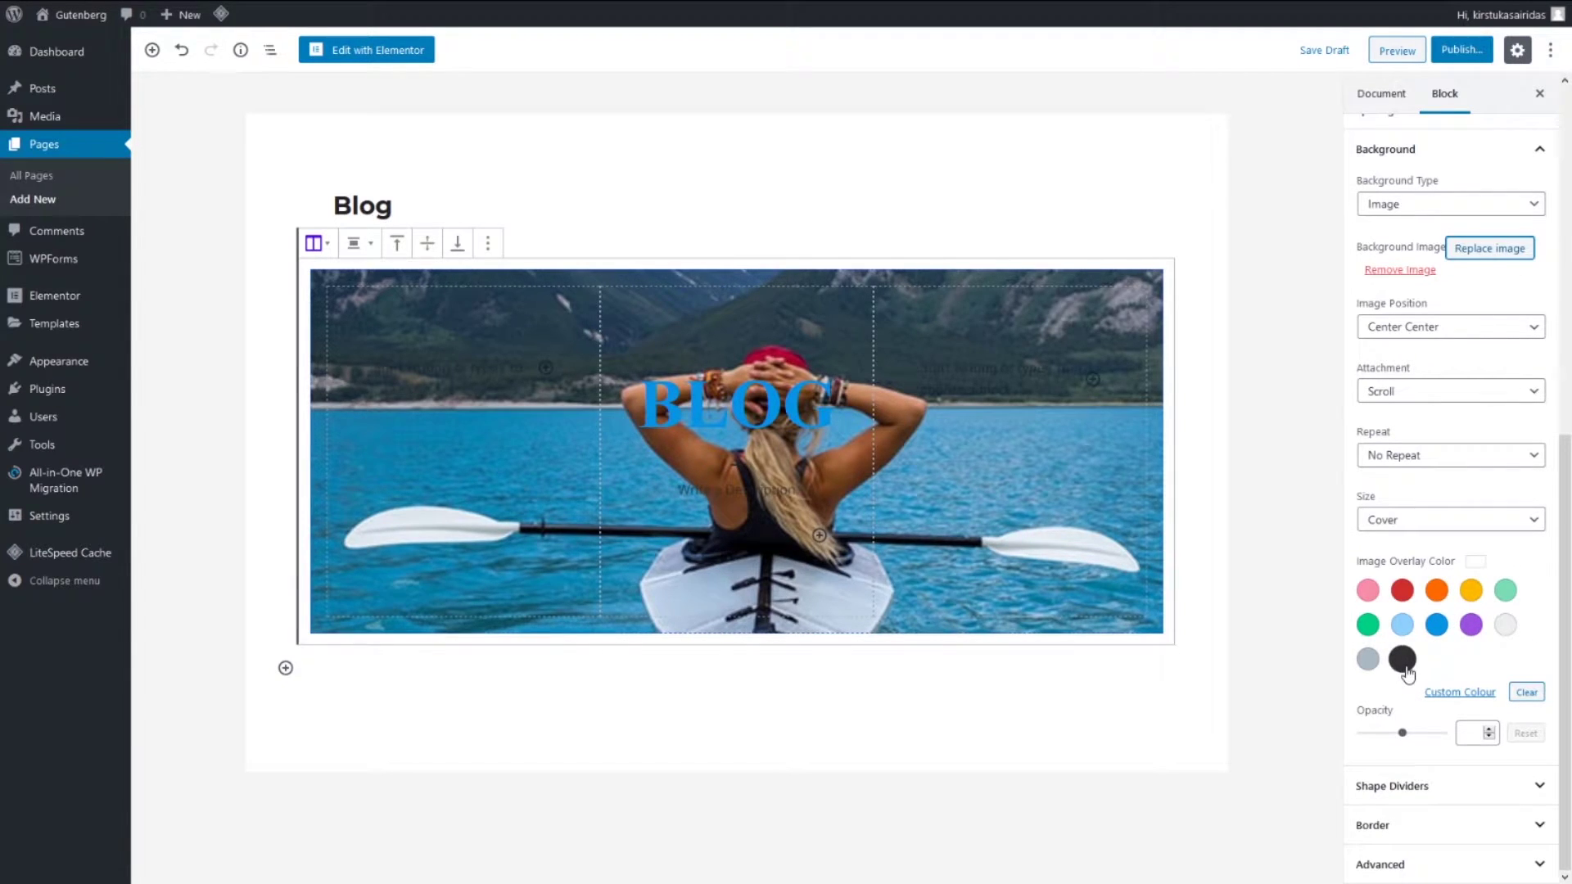
{"action": "left_click", "coordinate": [1401, 658]}
{"action": "mouse_move", "coordinate": [1402, 735]}
{"action": "left_mouse_down"}
{"action": "mouse_move", "coordinate": [1431, 741]}
{"action": "mouse_move", "coordinate": [1407, 744]}
{"action": "left_mouse_up"}
{"action": "left_click", "coordinate": [1273, 338]}
{"action": "double_click", "coordinate": [737, 403]}
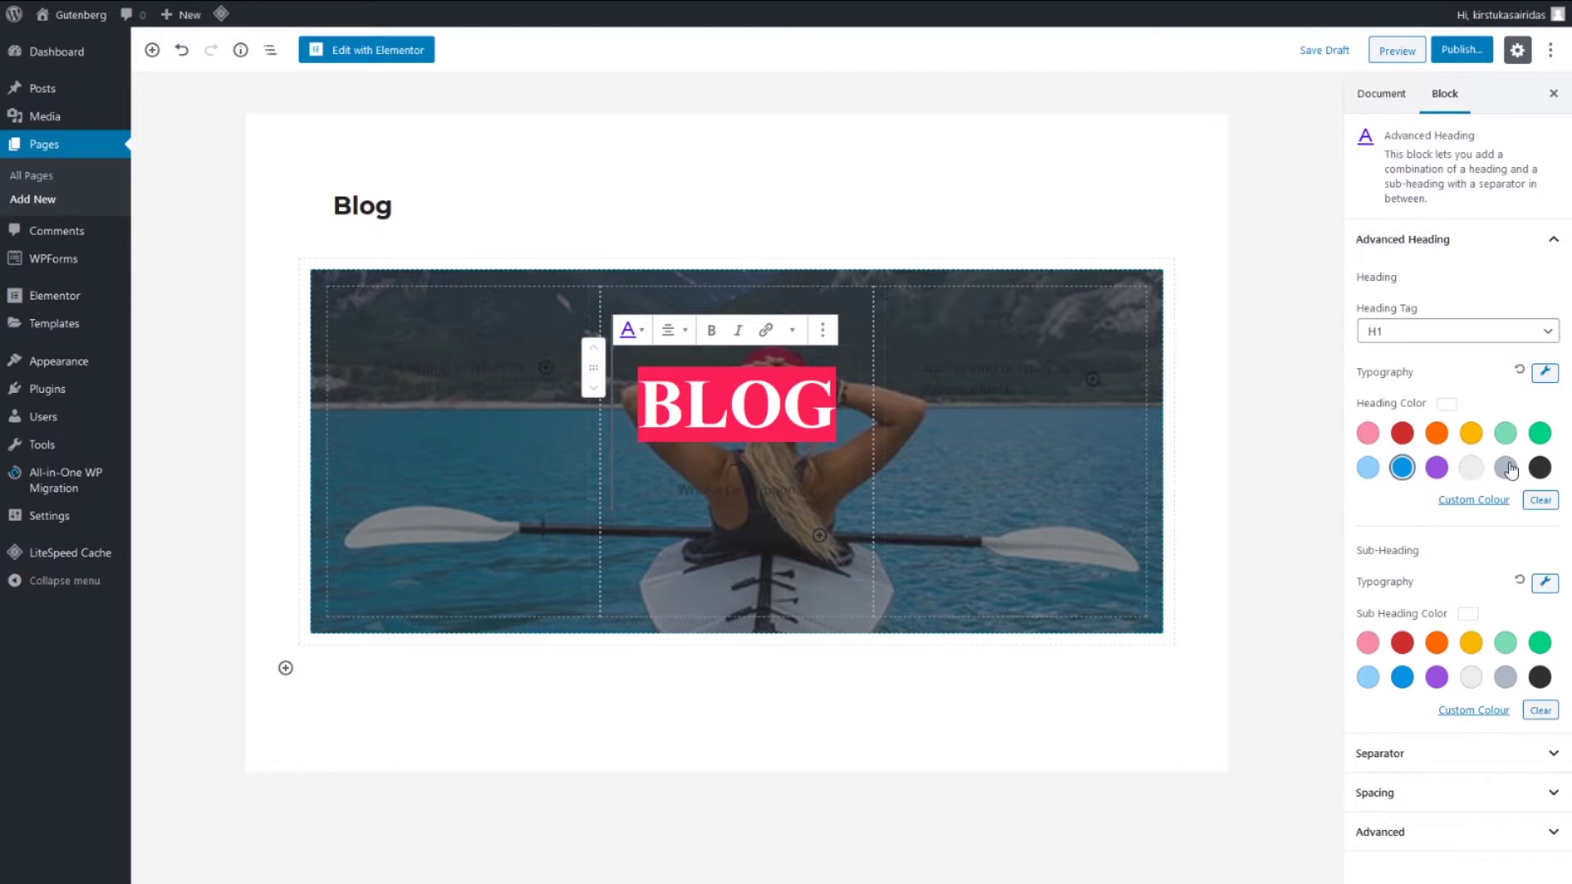
{"action": "left_click", "coordinate": [1471, 466]}
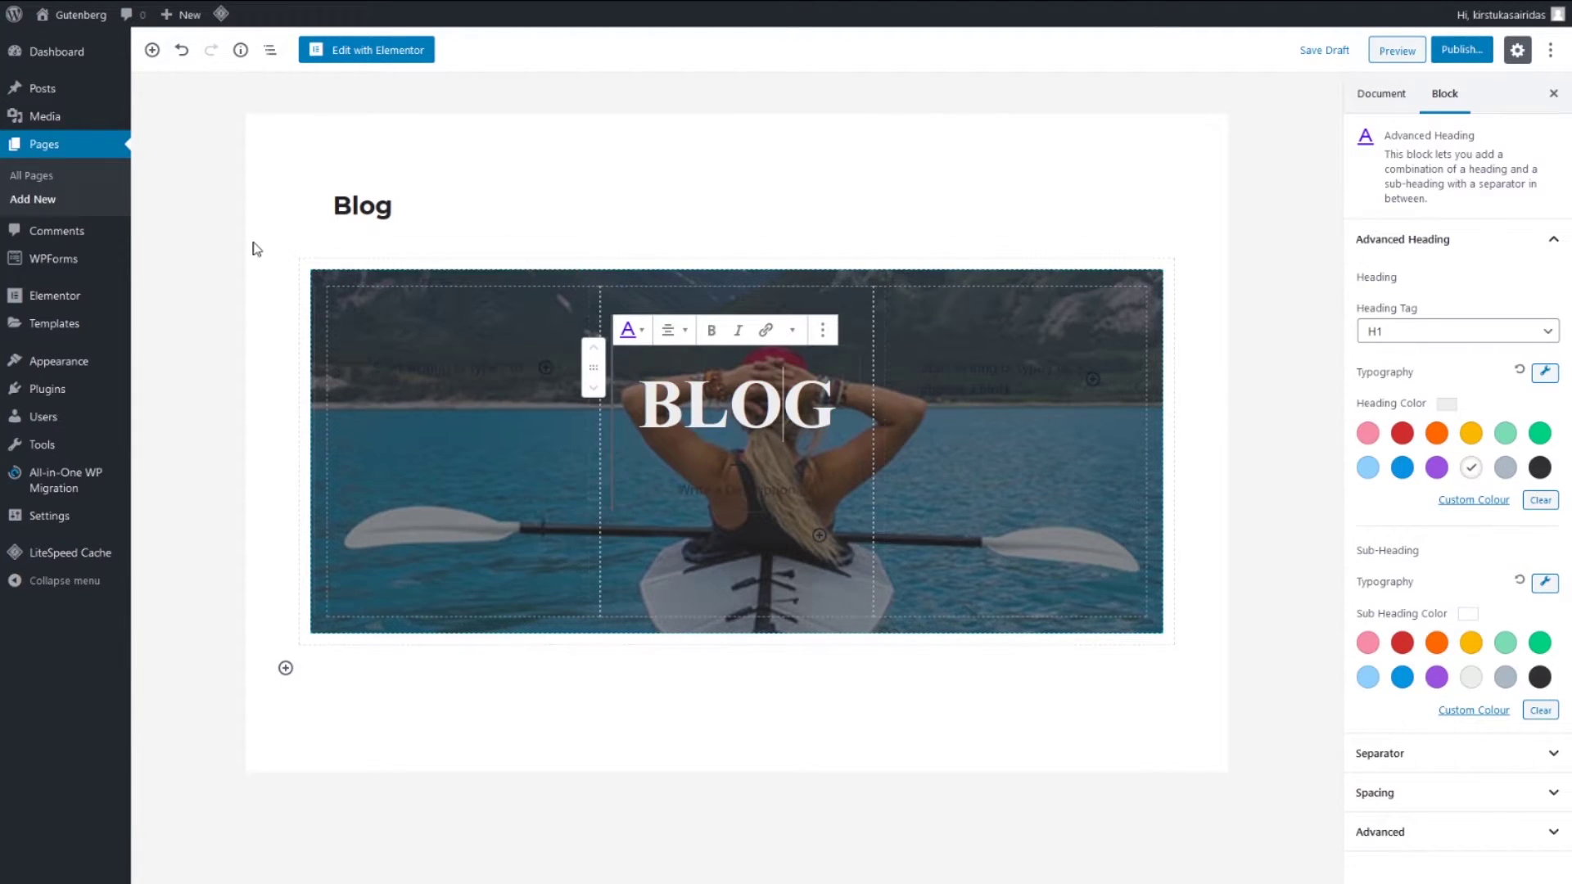
Select the kayak columns section and apply a Tilt Opacity divider to its bottom edge
{"action": "left_click", "coordinate": [309, 256]}
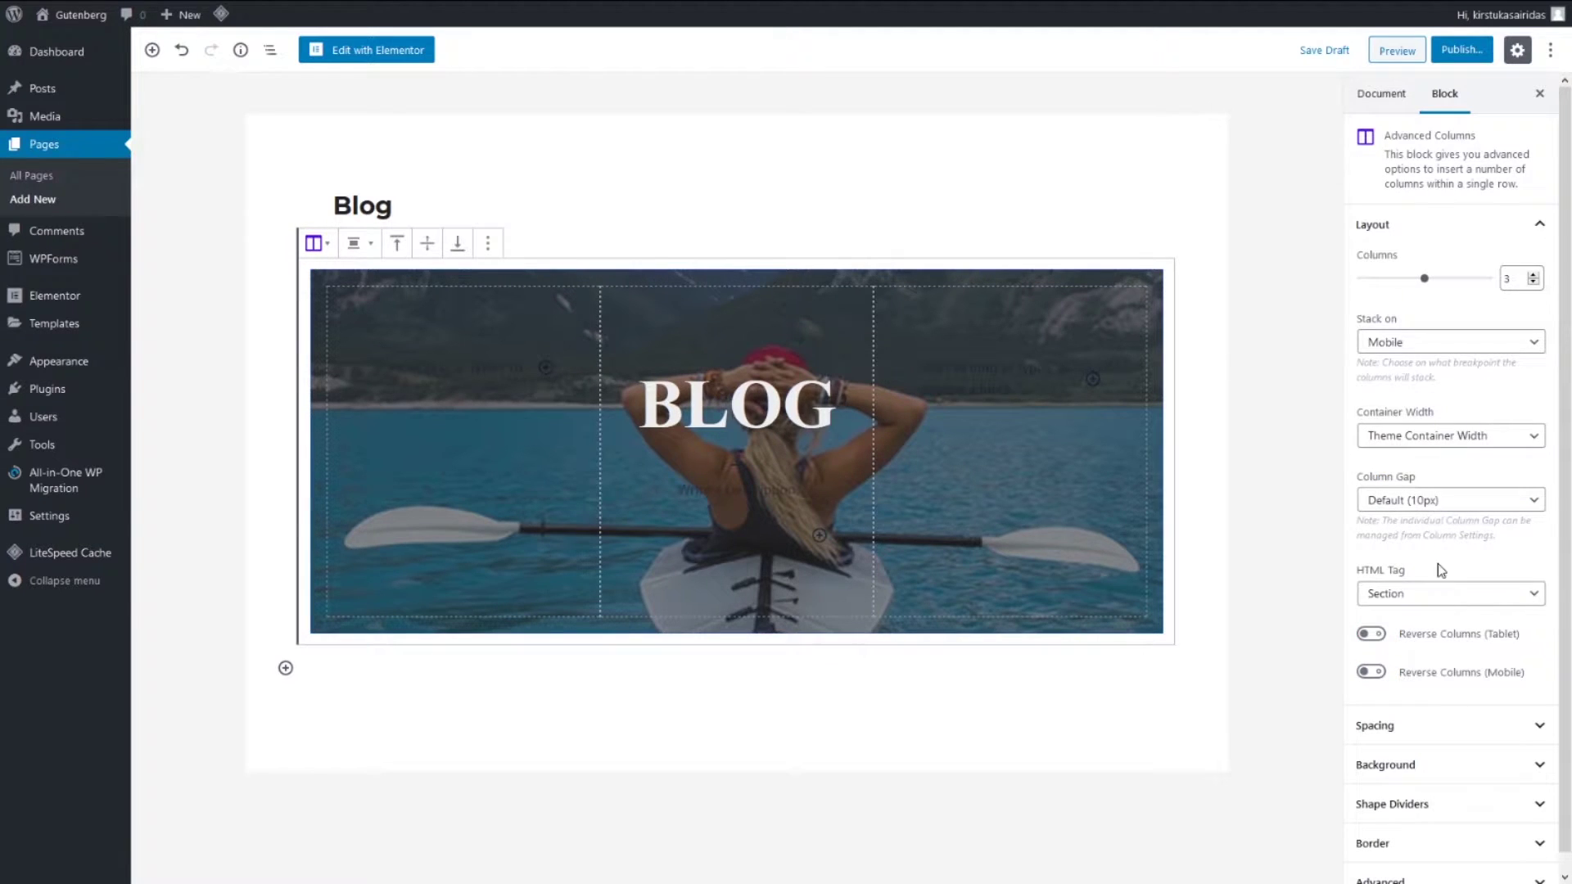
{"action": "scroll", "coordinate": [1449, 671], "scroll_direction": "down", "scroll_amount": 1}
{"action": "left_click", "coordinate": [1465, 788]}
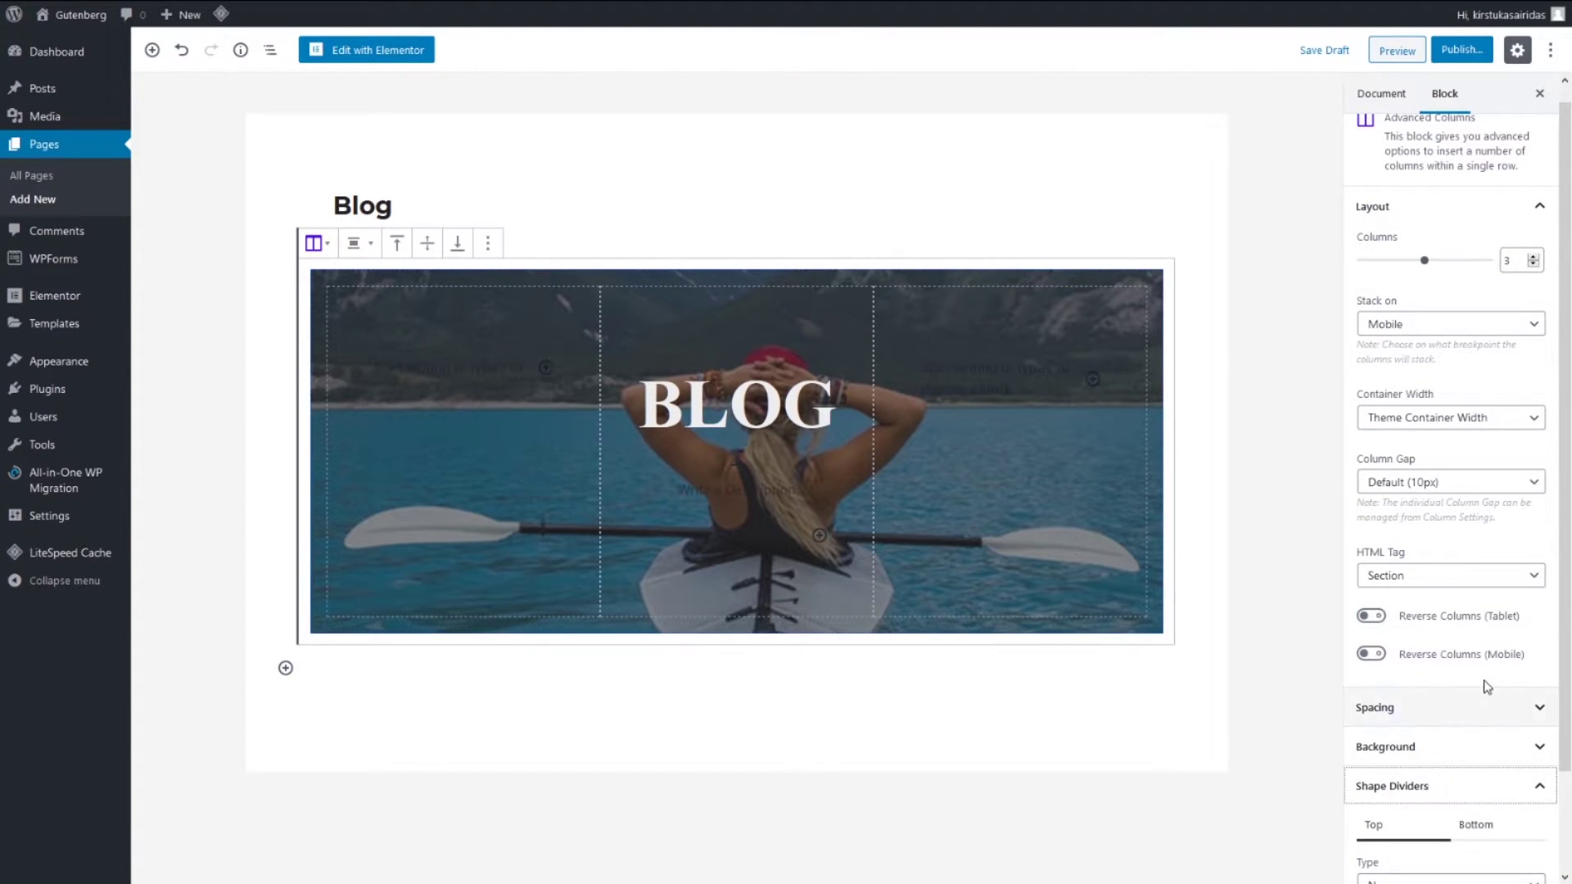
{"action": "scroll", "coordinate": [1494, 655], "scroll_direction": "down", "scroll_amount": 2}
{"action": "left_click", "coordinate": [1506, 718]}
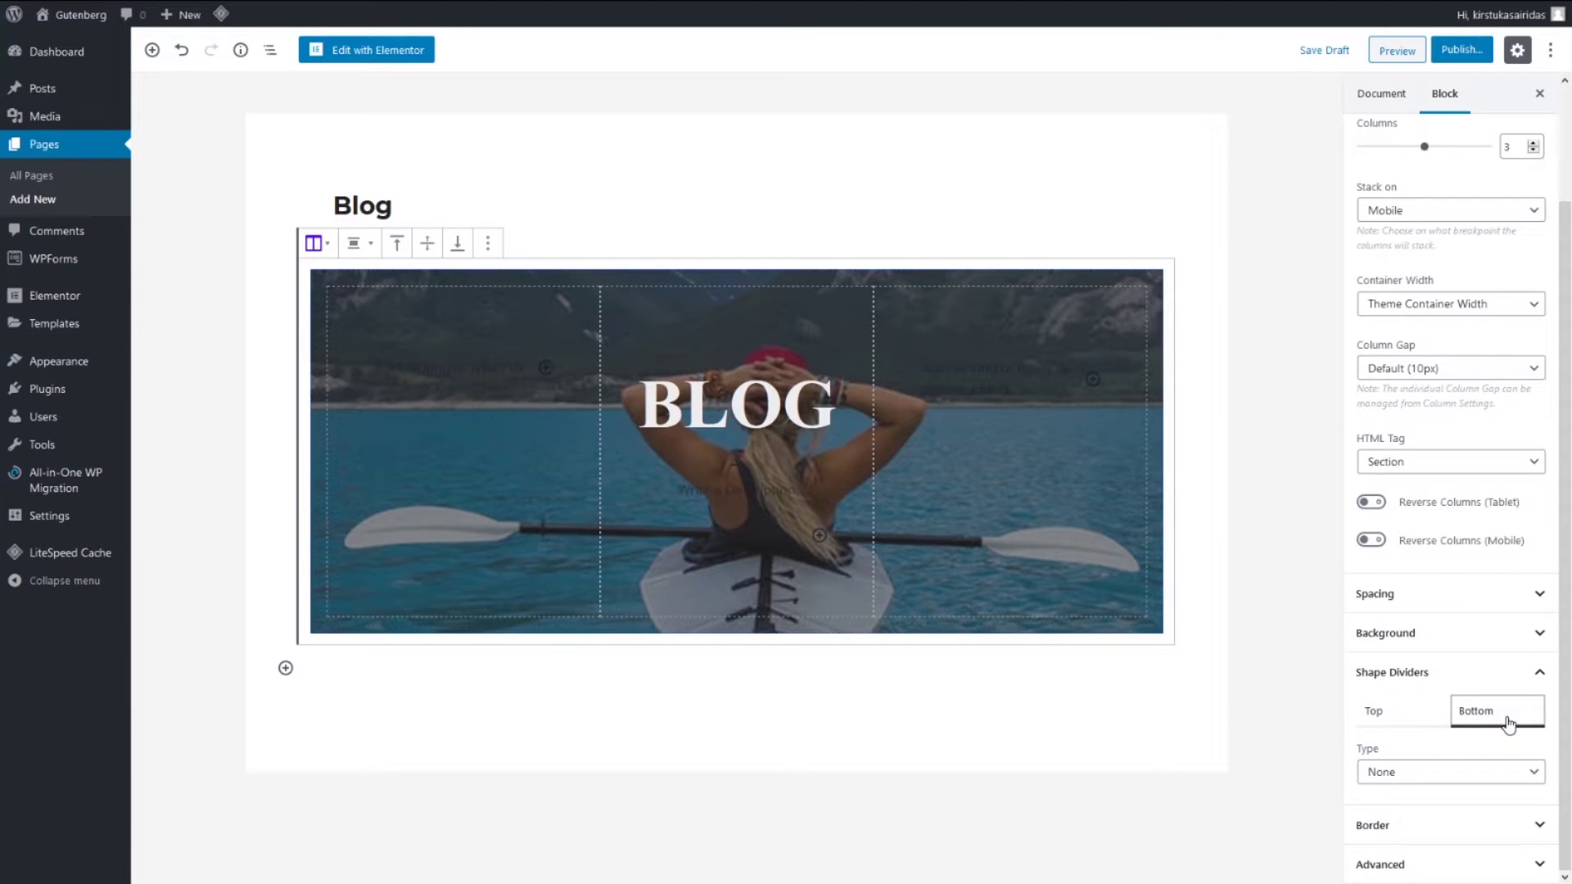
{"action": "left_click", "coordinate": [1492, 777]}
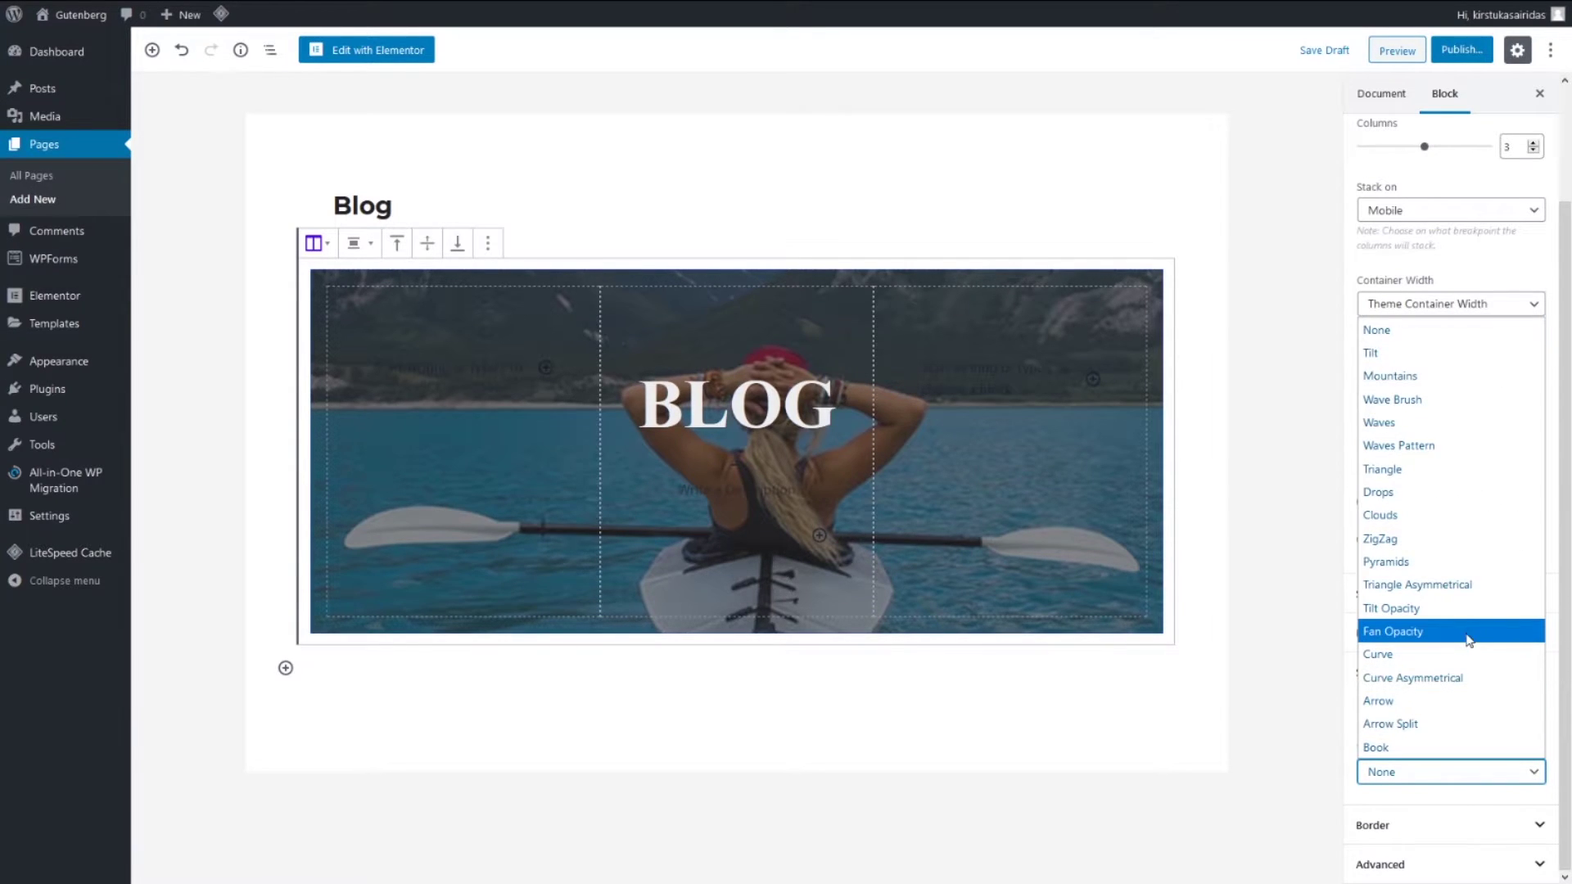
{"action": "left_click", "coordinate": [1465, 608]}
Change the bottom divider to Wave Brush and select its custom colour hex value
{"action": "scroll", "coordinate": [1463, 617], "scroll_direction": "down", "scroll_amount": 5}
{"action": "left_click", "coordinate": [1424, 358]}
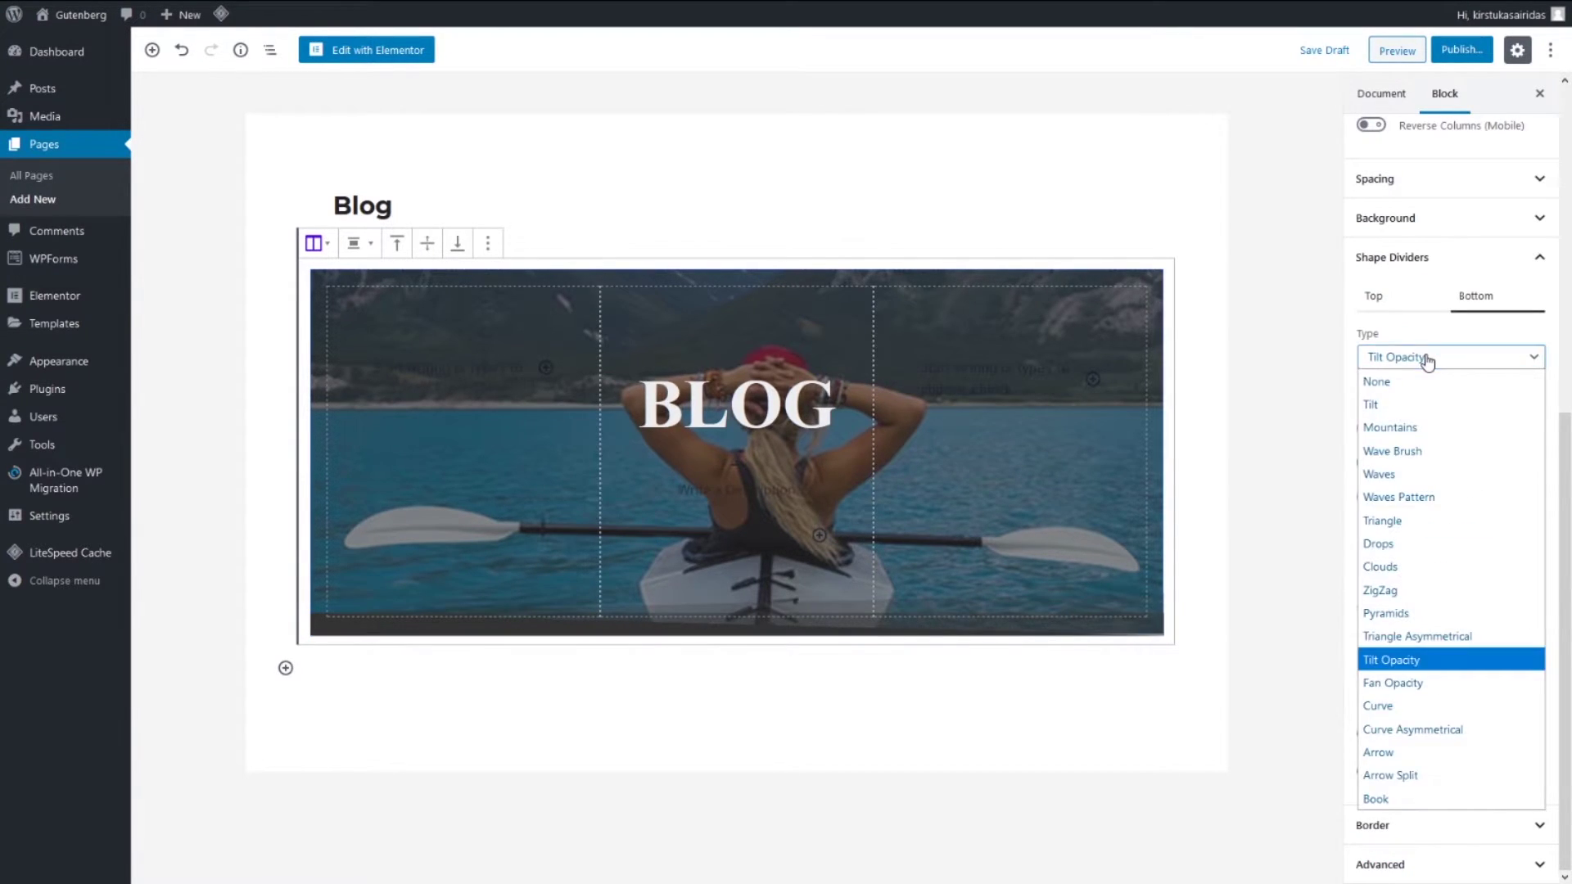
{"action": "left_click", "coordinate": [1427, 453]}
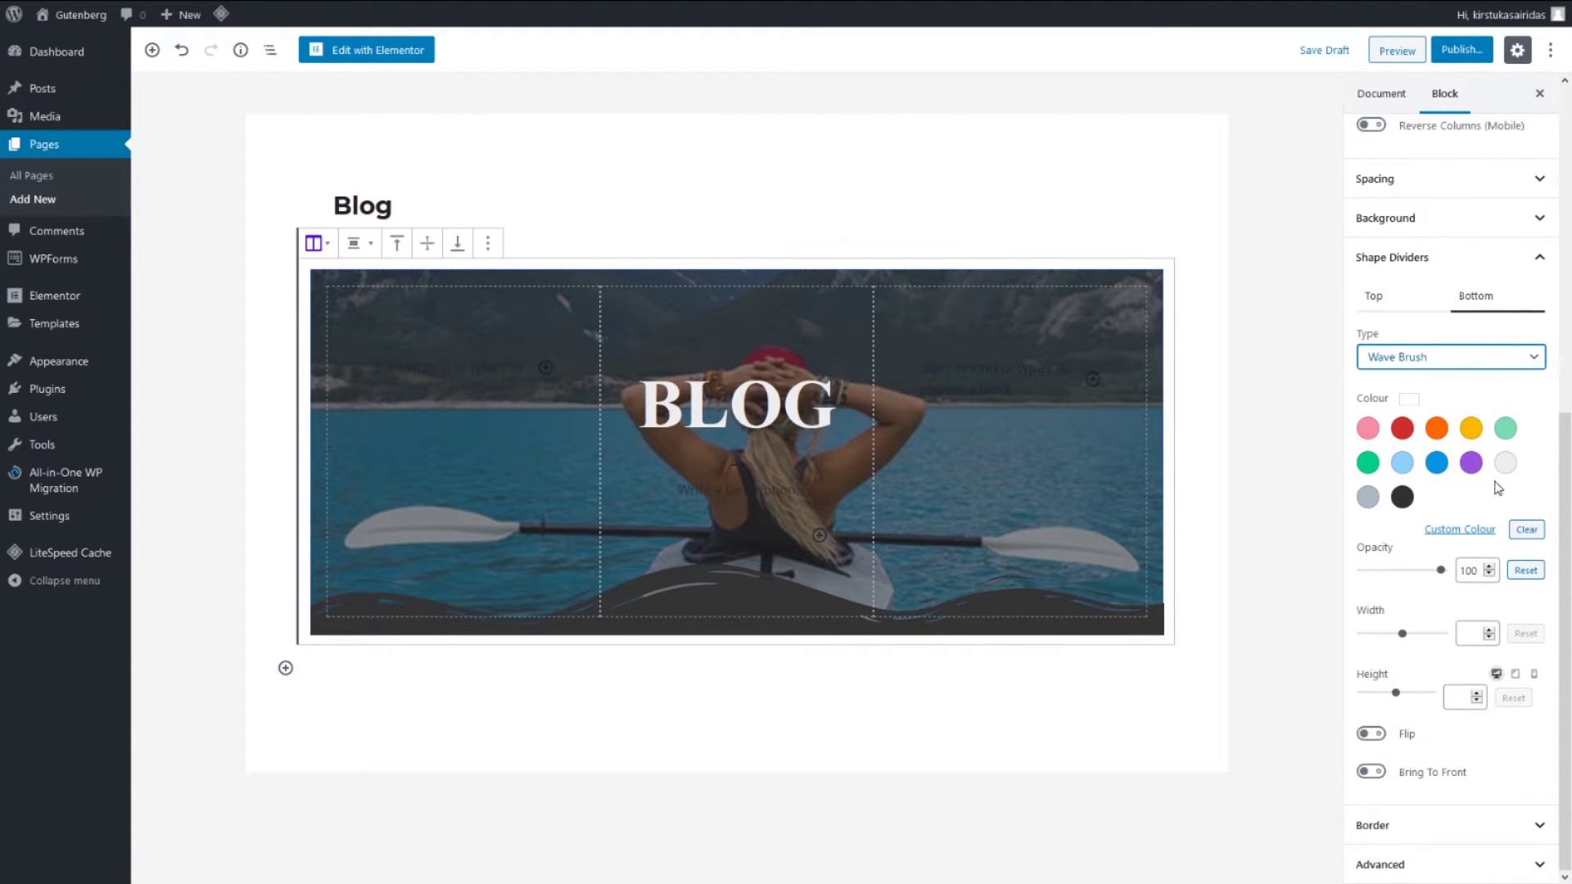
{"action": "left_click", "coordinate": [1483, 531]}
{"action": "left_click", "coordinate": [1434, 734]}
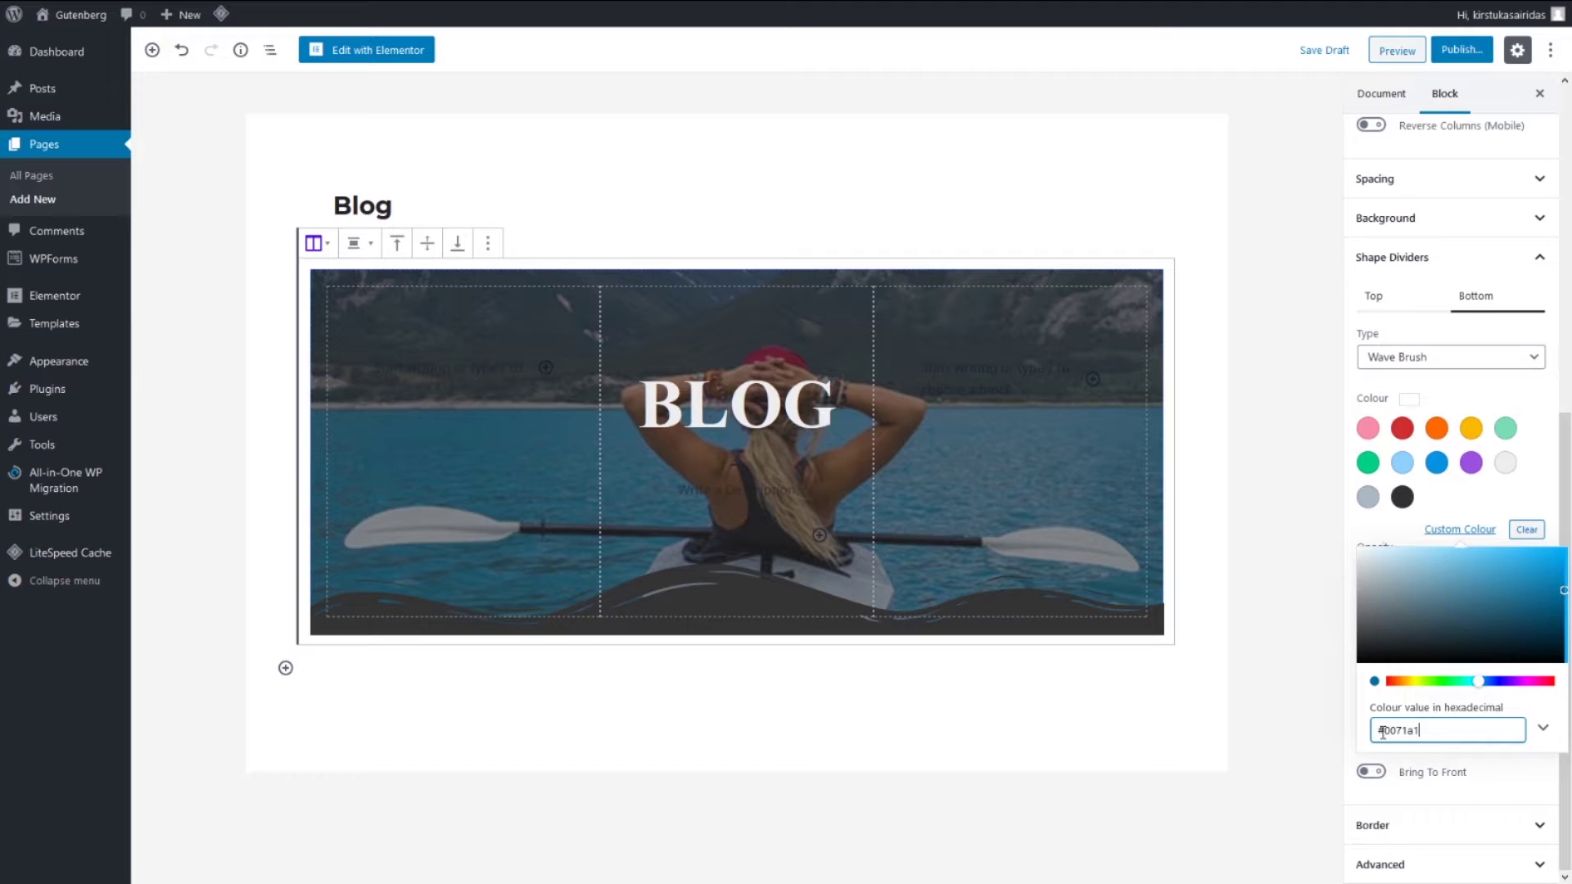
Set the divider colour to white and publish the Blog page
{"action": "type", "text": "white"}
{"action": "left_click", "coordinate": [1461, 49]}
{"action": "left_click", "coordinate": [1449, 49]}
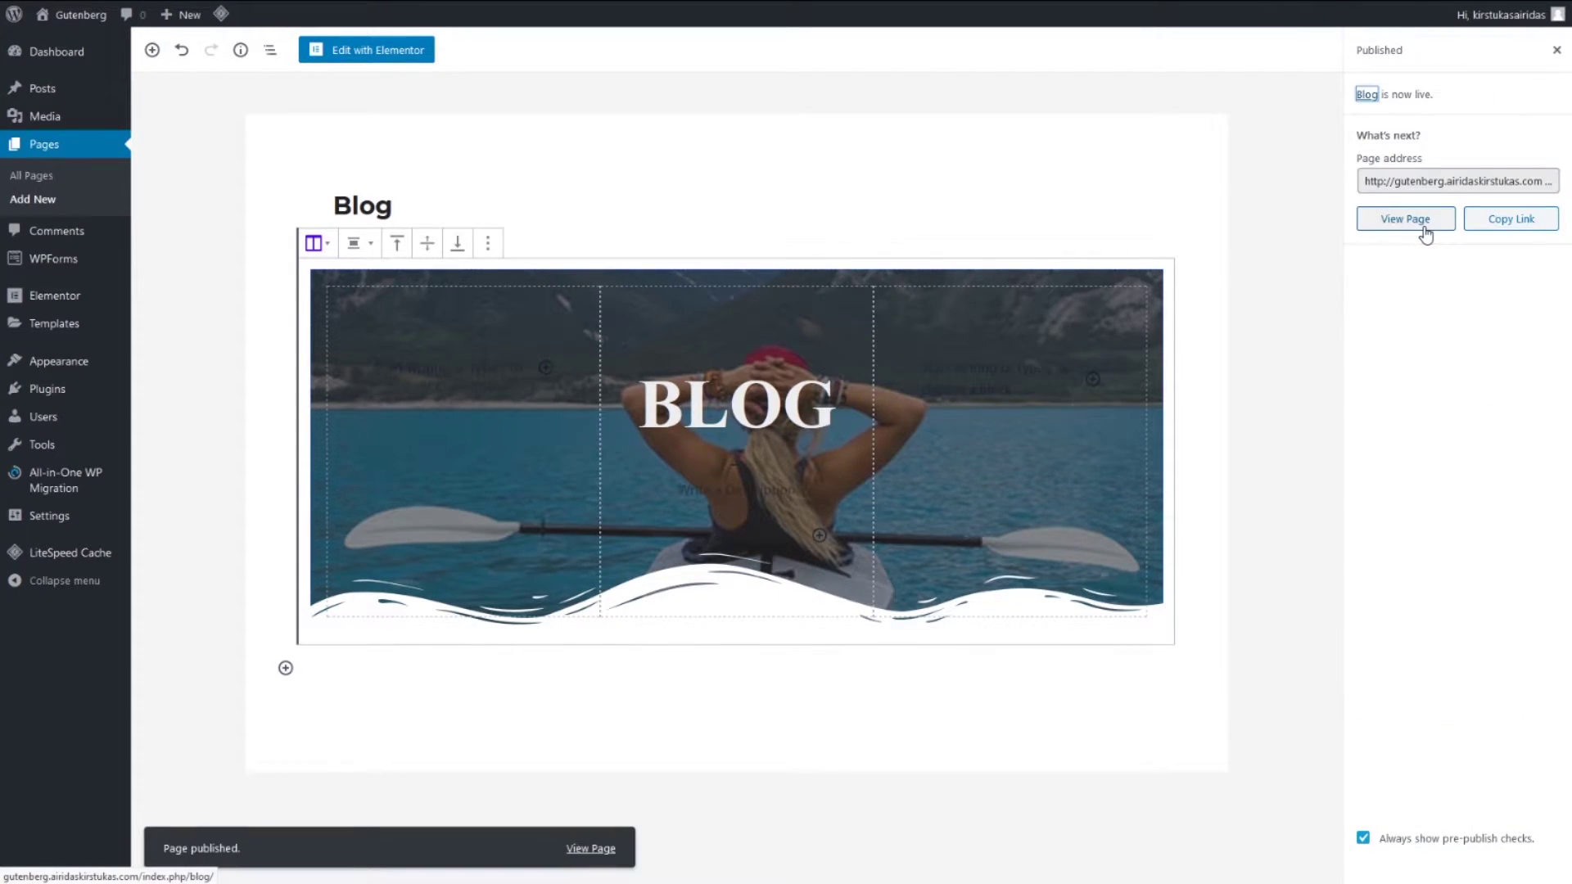
View the live Blog page, then return to the admin Dashboard
{"action": "left_click", "coordinate": [1420, 221]}
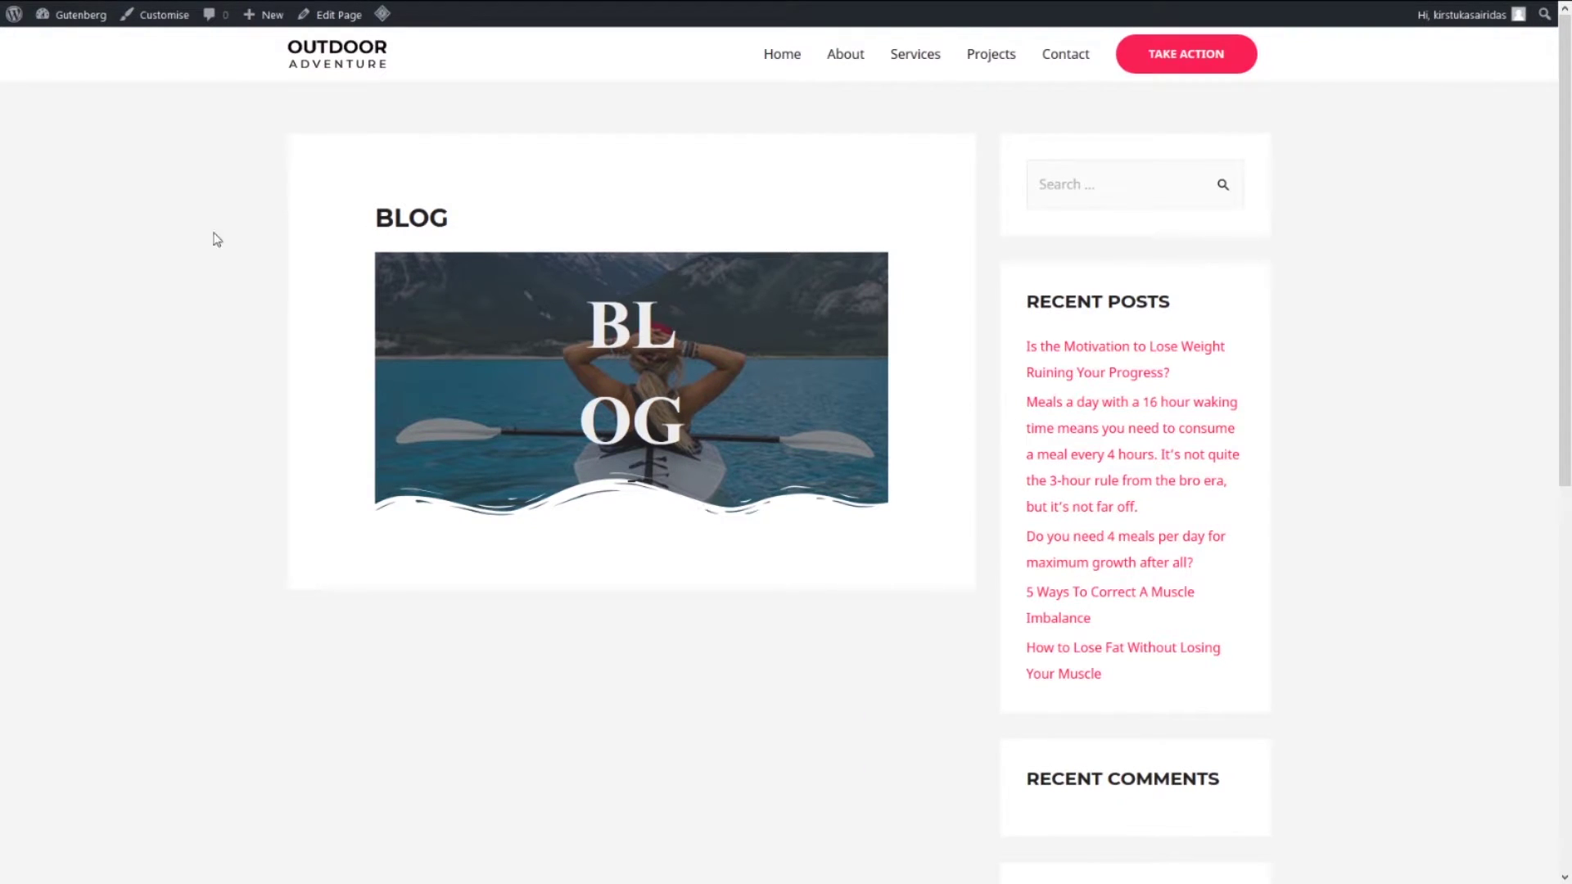
{"action": "mouse_move", "coordinate": [67, 18]}
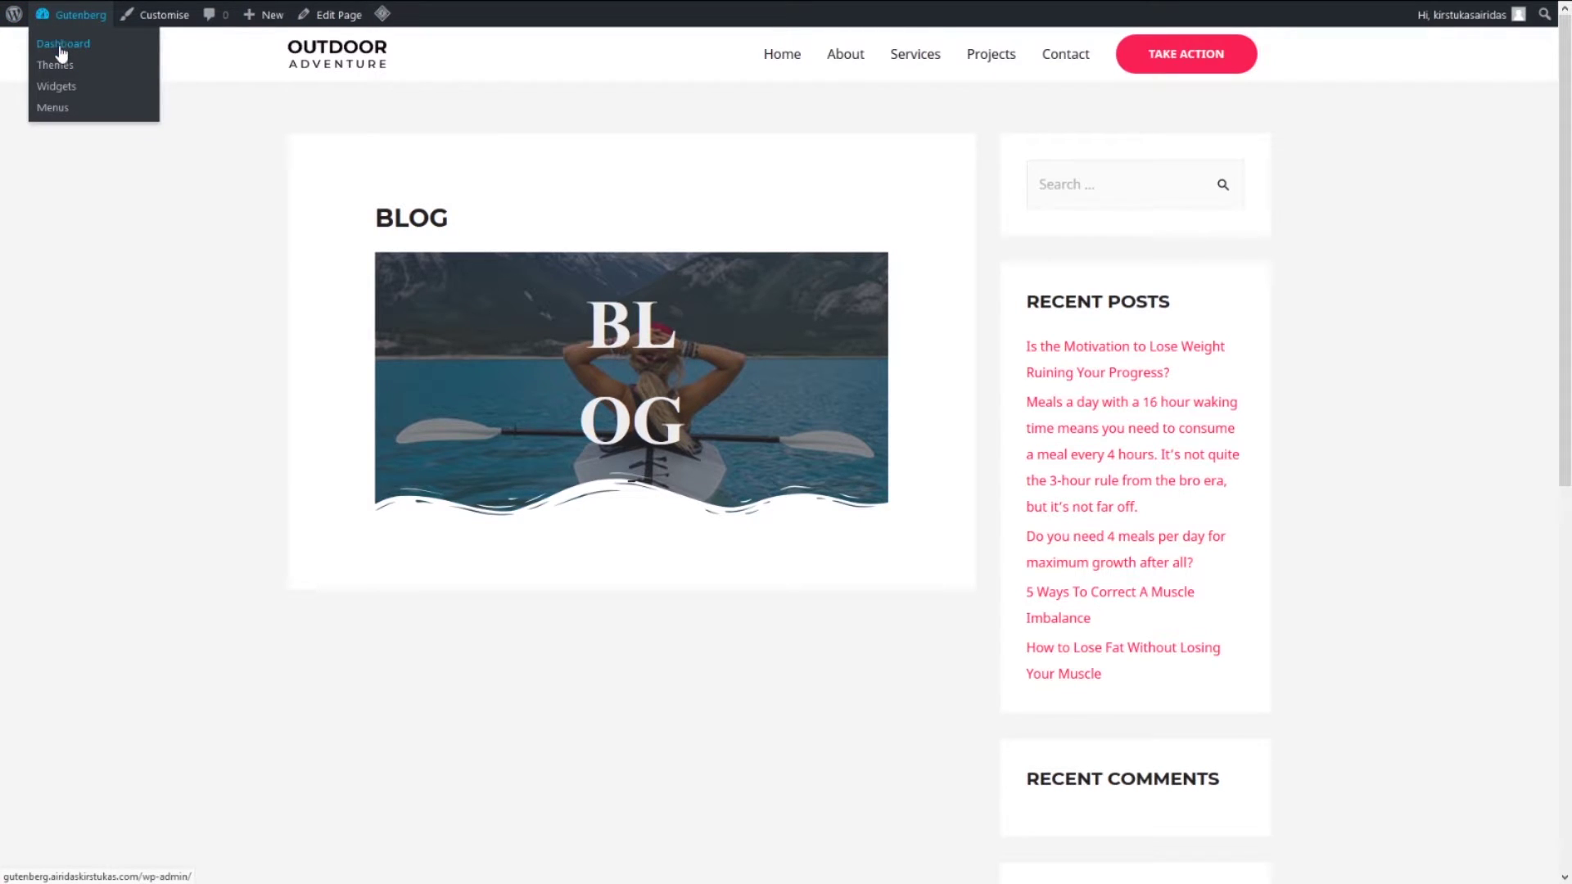
{"action": "left_click", "coordinate": [61, 44]}
Edit Blog with No Sidebar, a full-width contained layout, and title and featured image disabled
{"action": "left_click", "coordinate": [45, 200]}
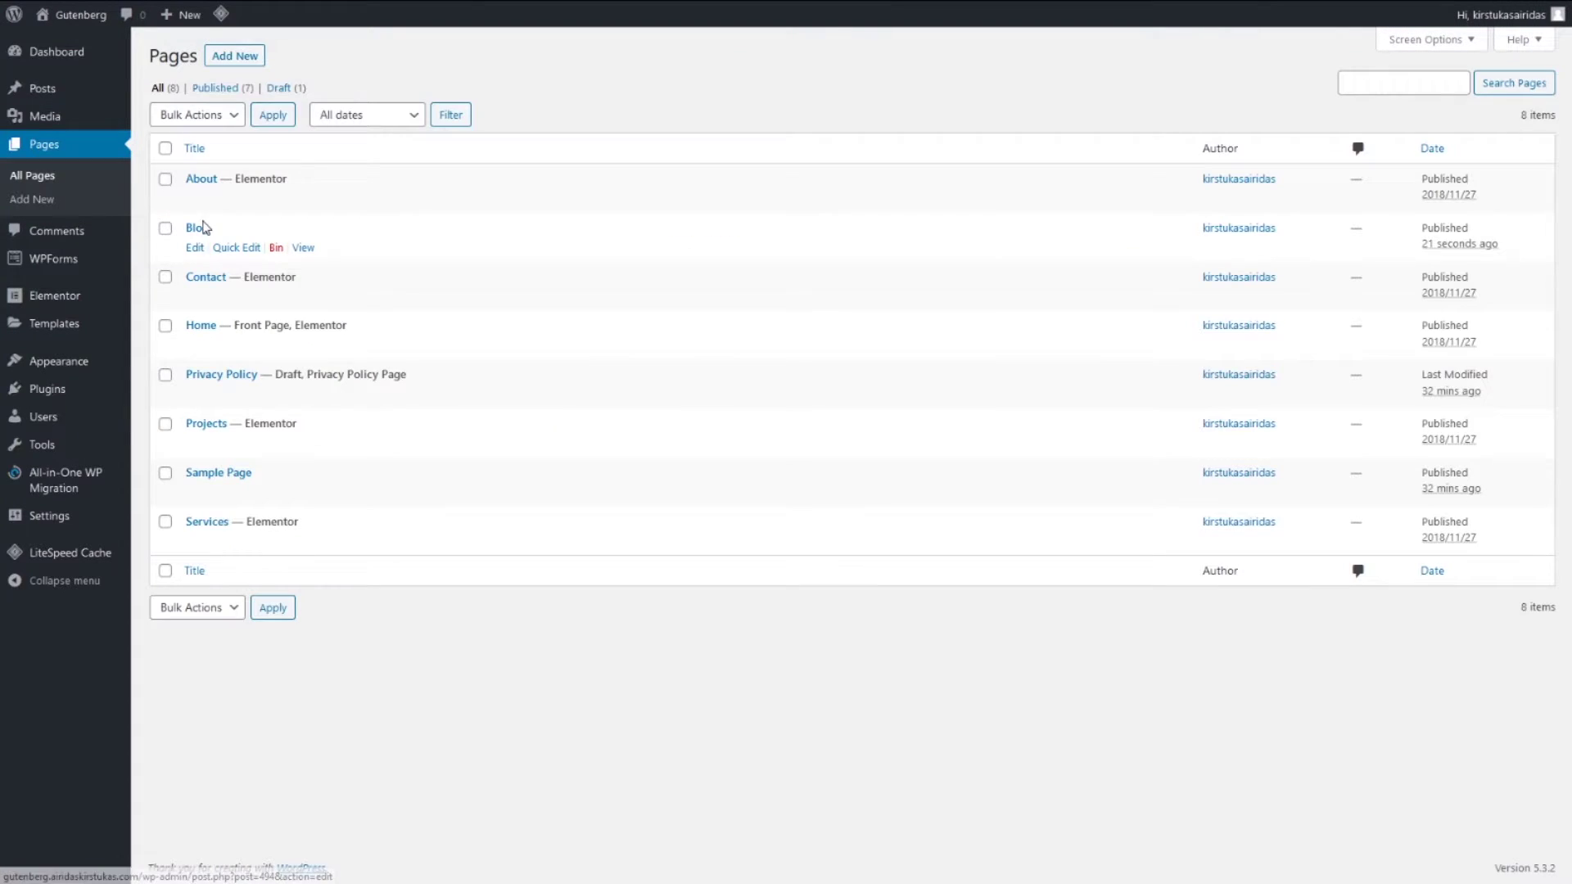
{"action": "left_click", "coordinate": [195, 249]}
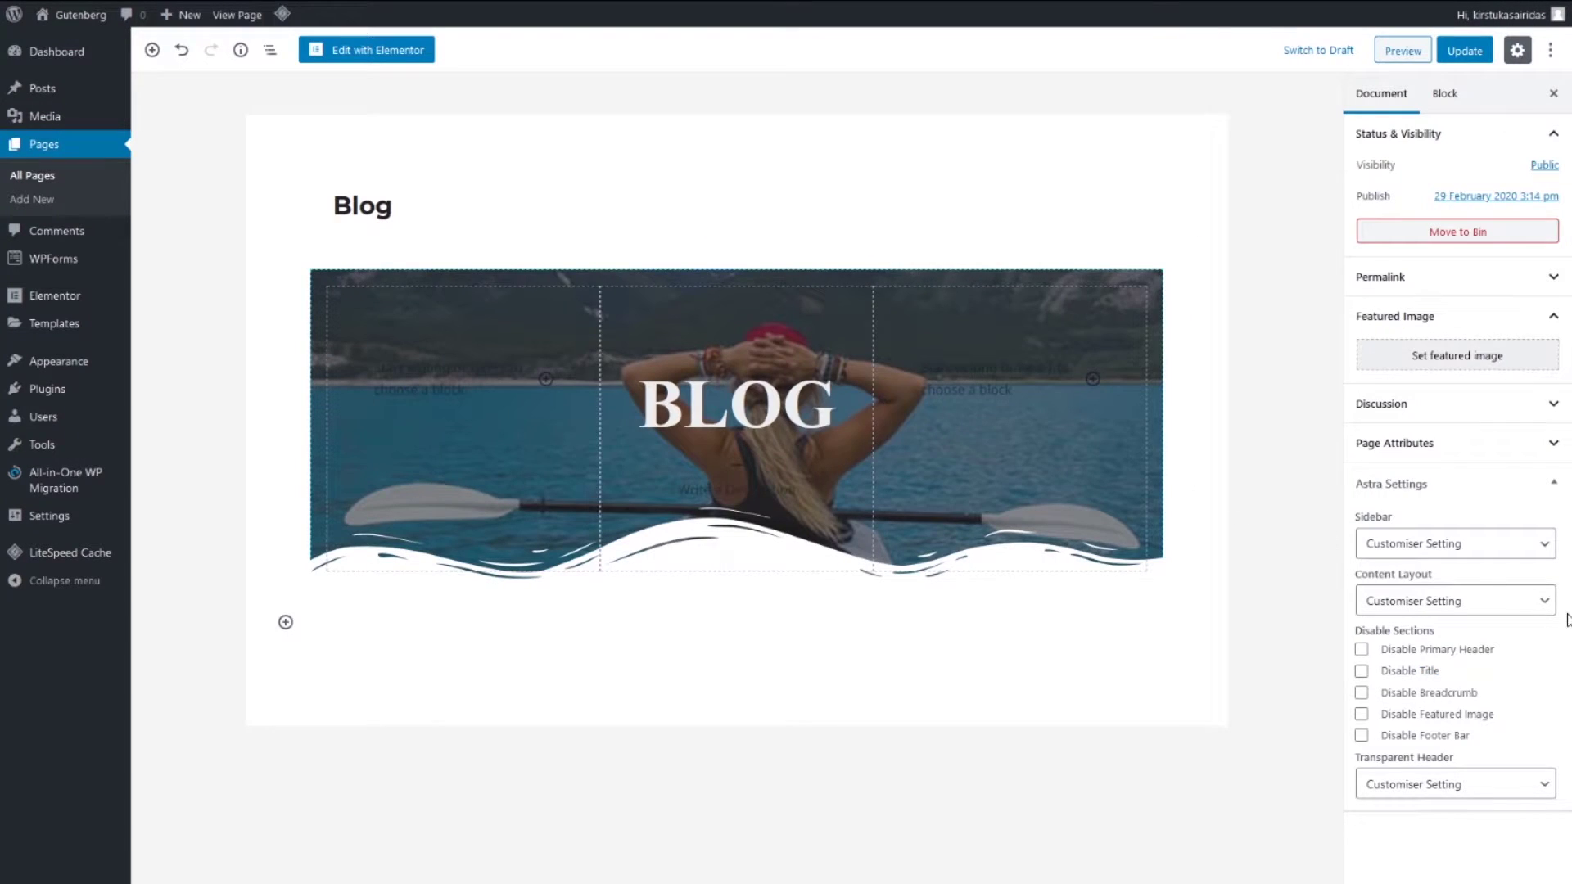
{"action": "left_click", "coordinate": [1513, 546]}
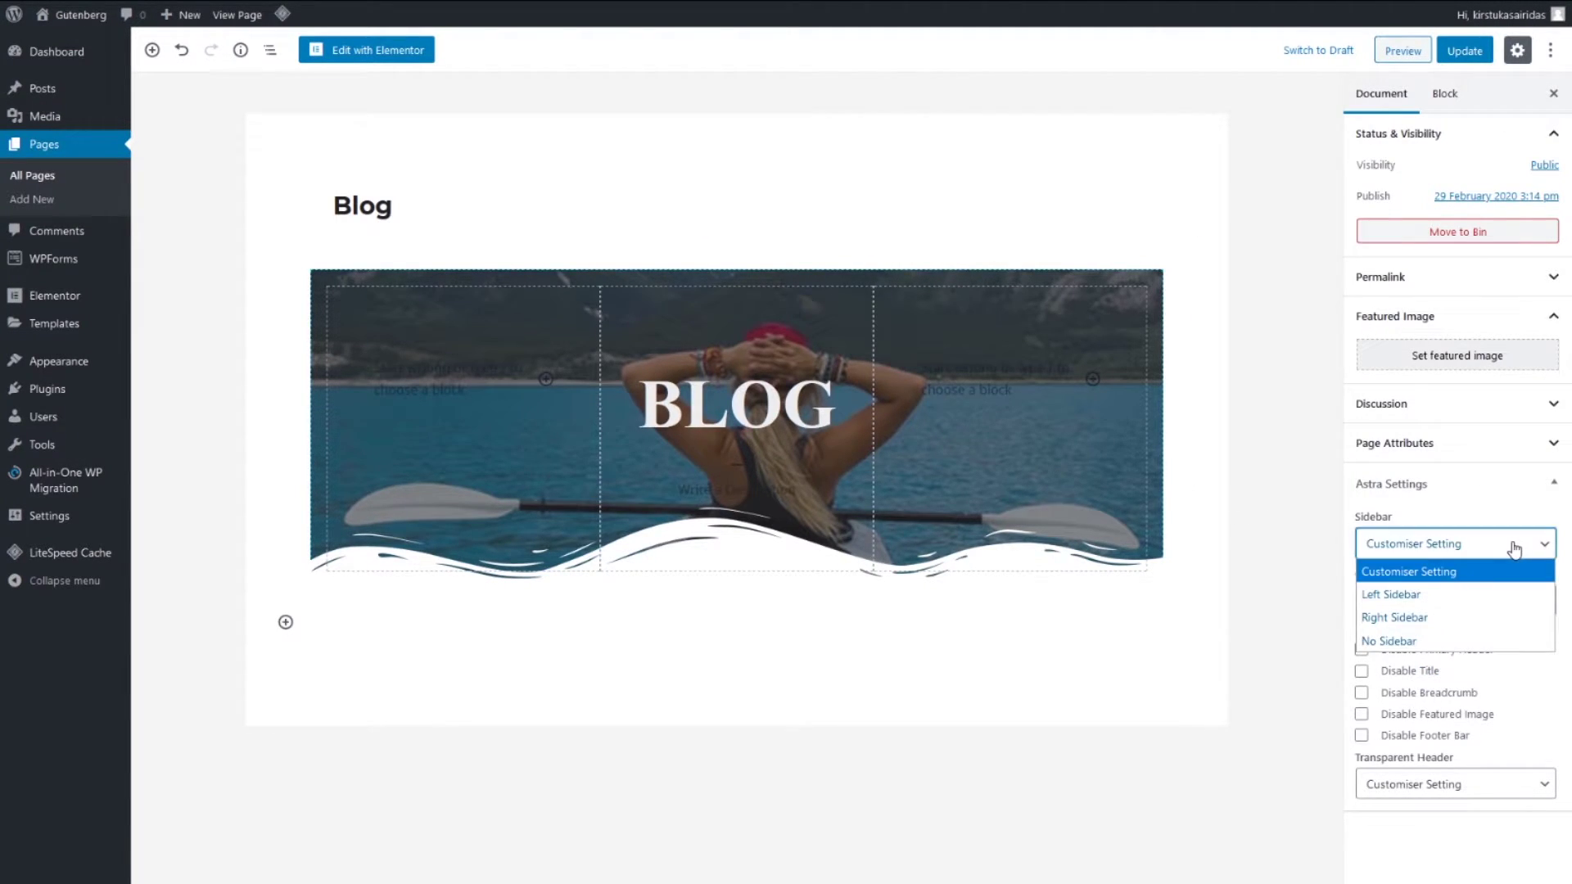
{"action": "left_click", "coordinate": [1499, 646]}
{"action": "left_click", "coordinate": [1476, 606]}
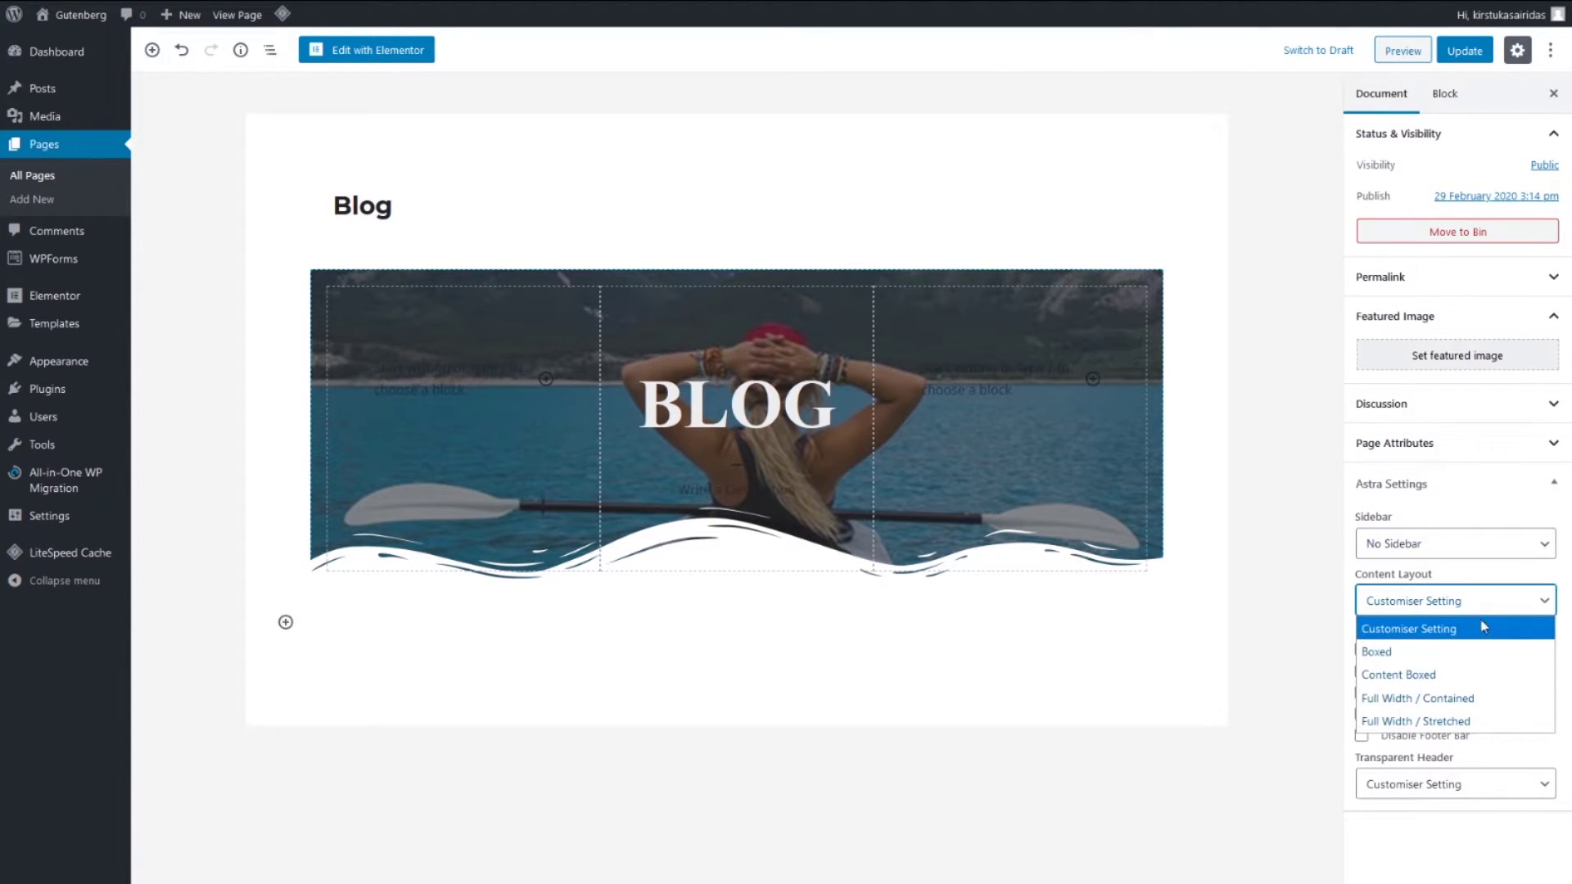
{"action": "left_click", "coordinate": [1498, 703]}
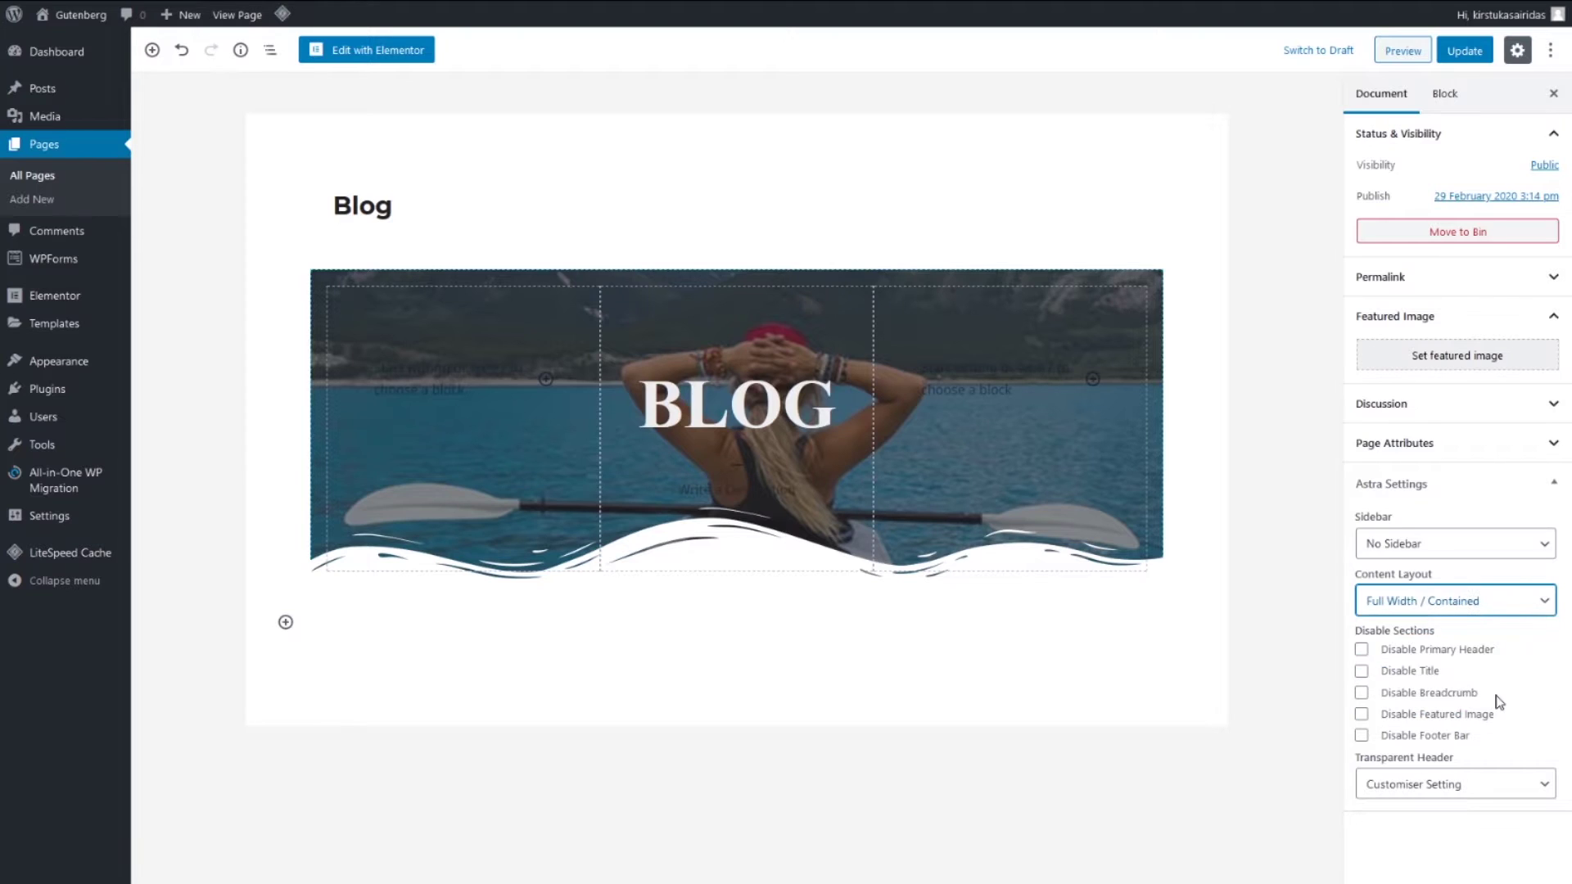
{"action": "left_click", "coordinate": [1362, 673]}
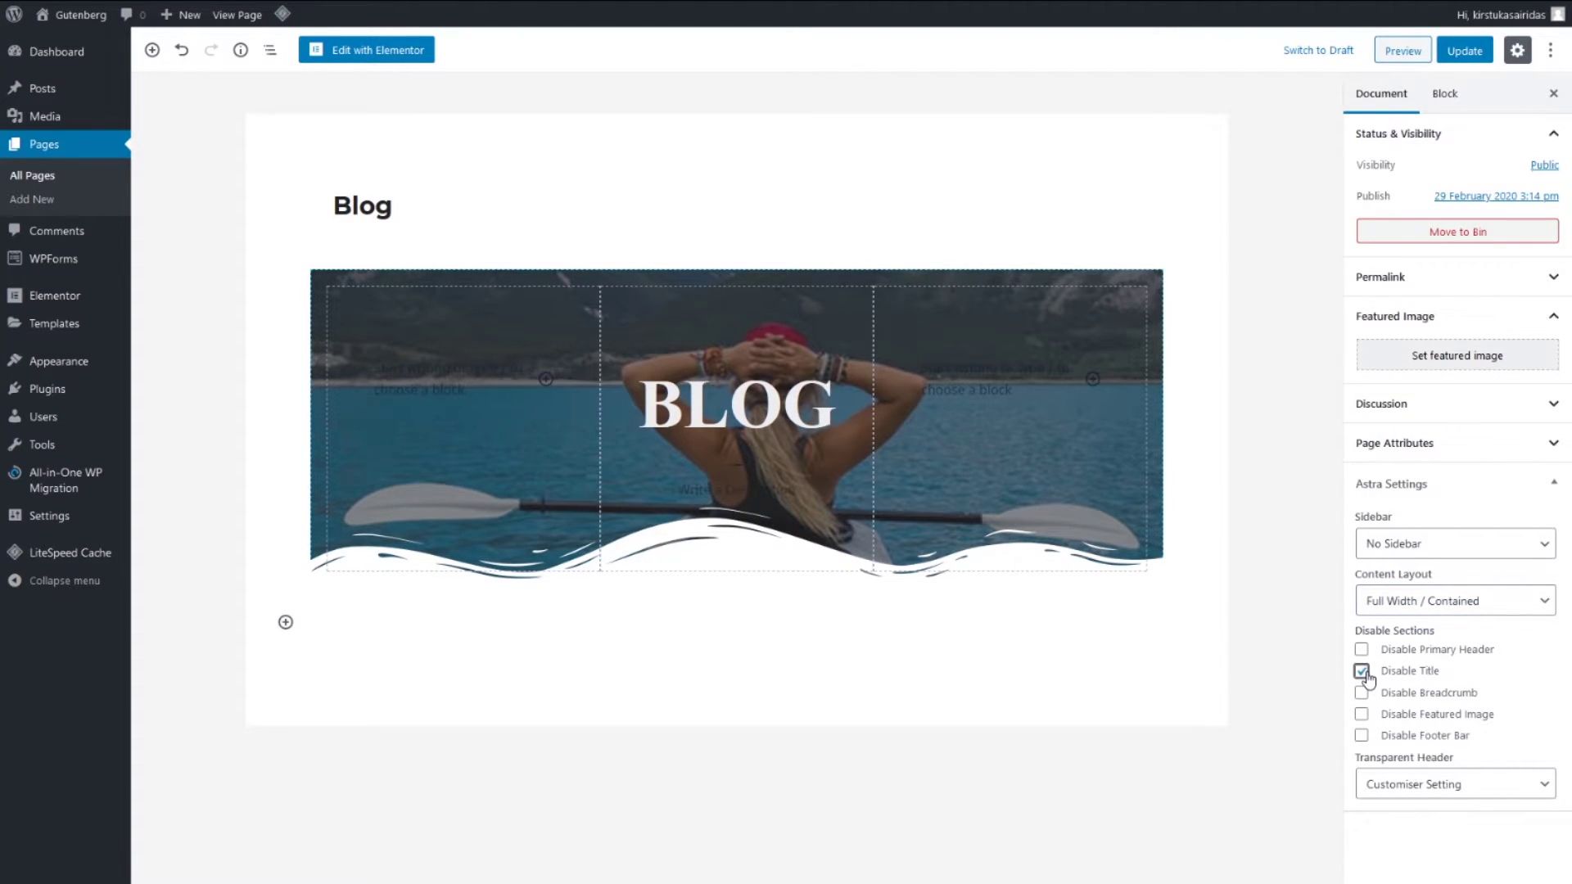
{"action": "left_click", "coordinate": [1362, 717]}
Update and preview Blog, then switch the layout to Full Width / Stretched and update again
{"action": "left_click", "coordinate": [1464, 51]}
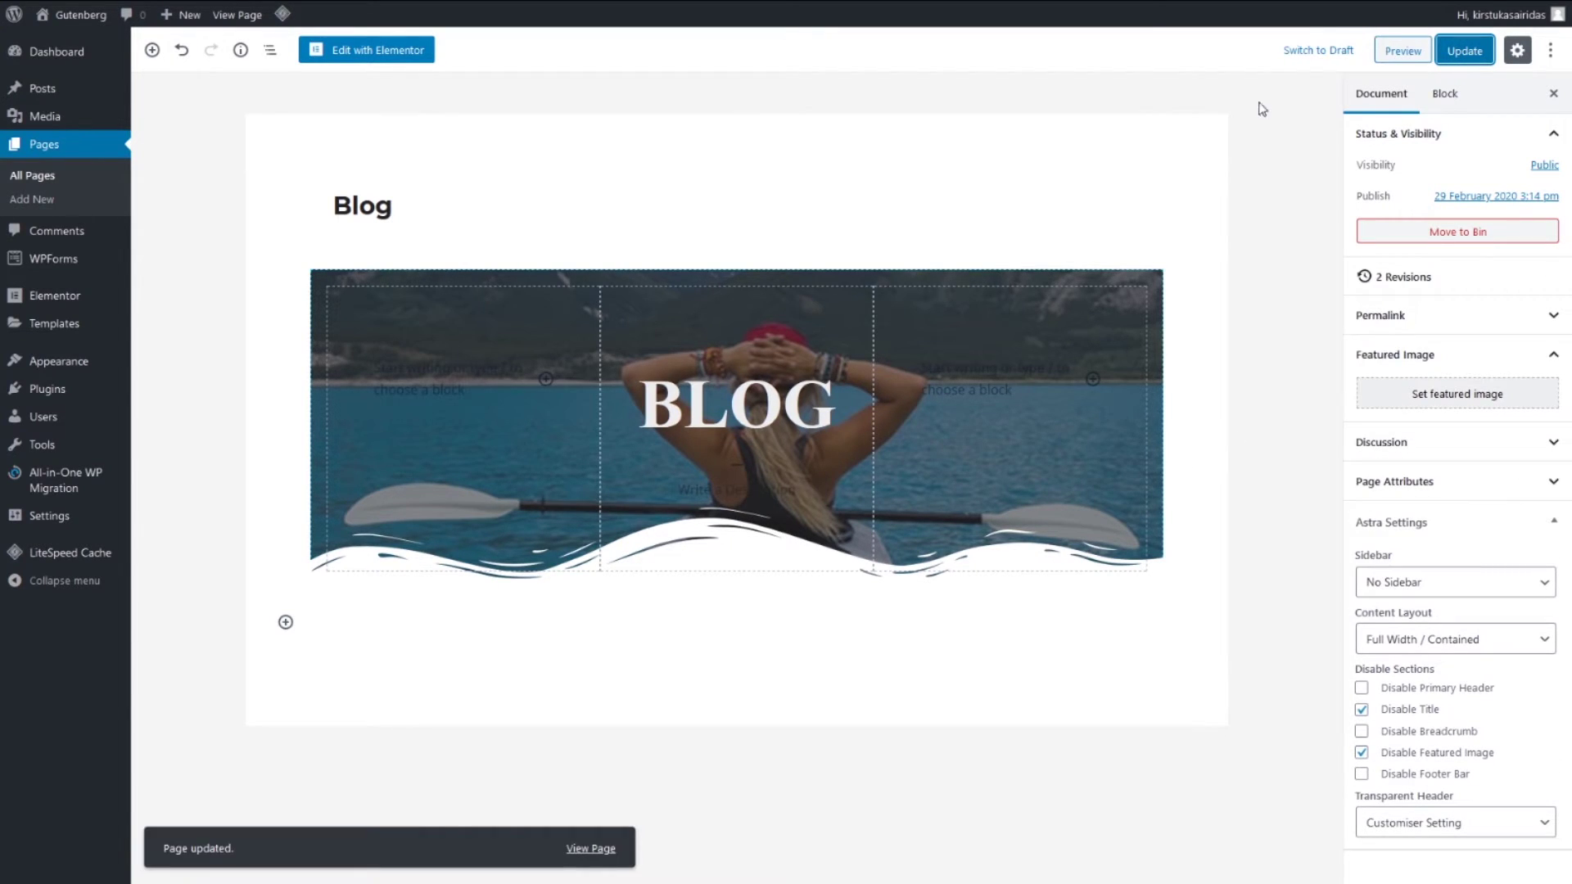
{"action": "left_click", "coordinate": [1402, 51]}
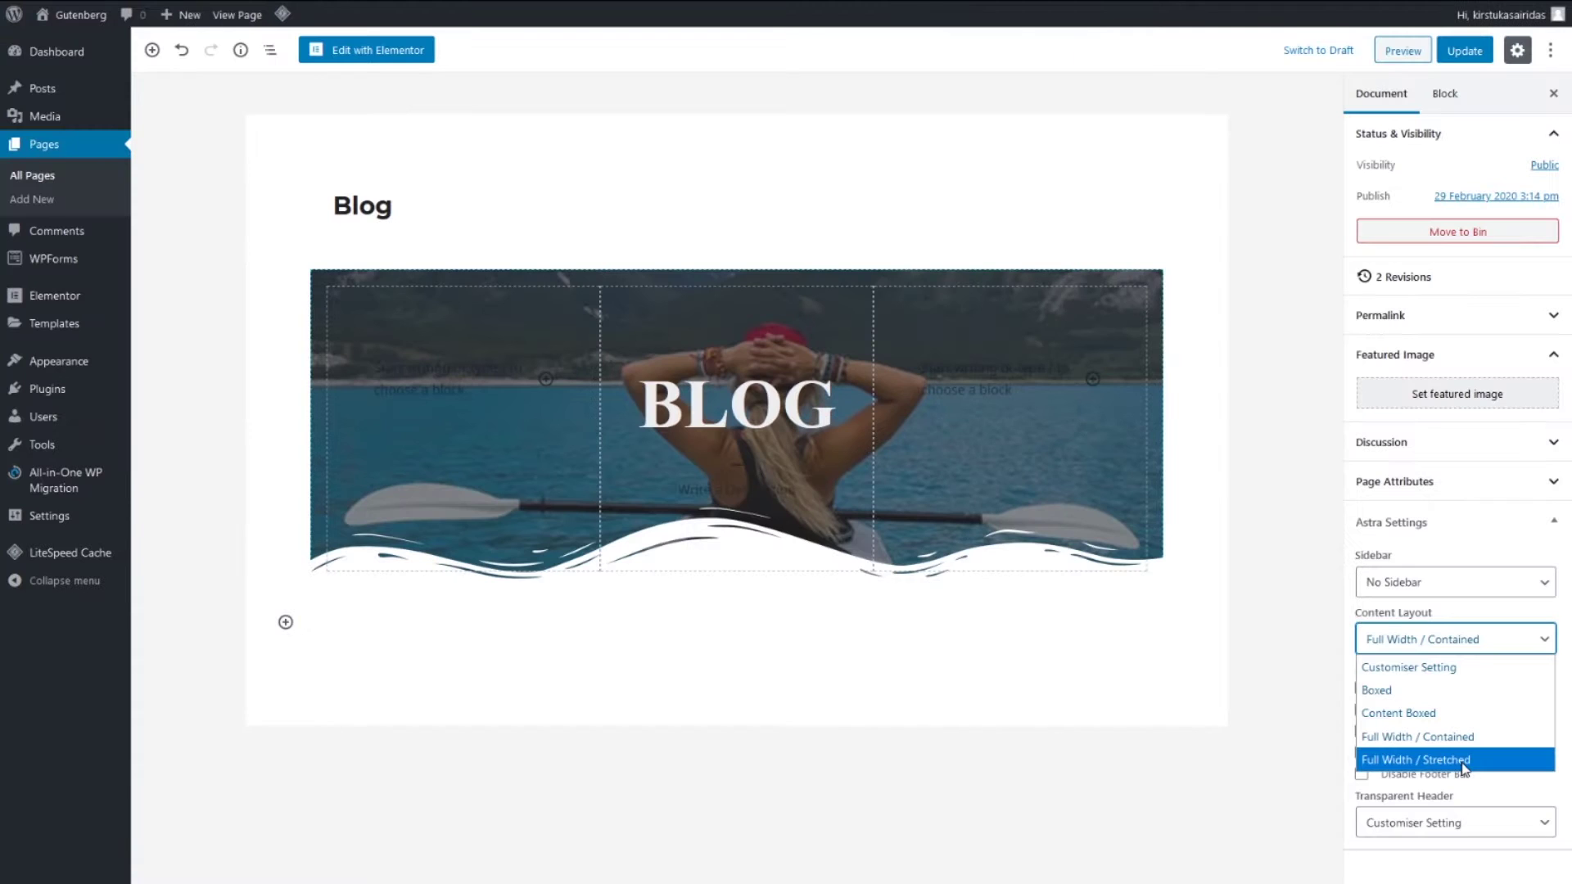
{"action": "left_click", "coordinate": [1465, 763]}
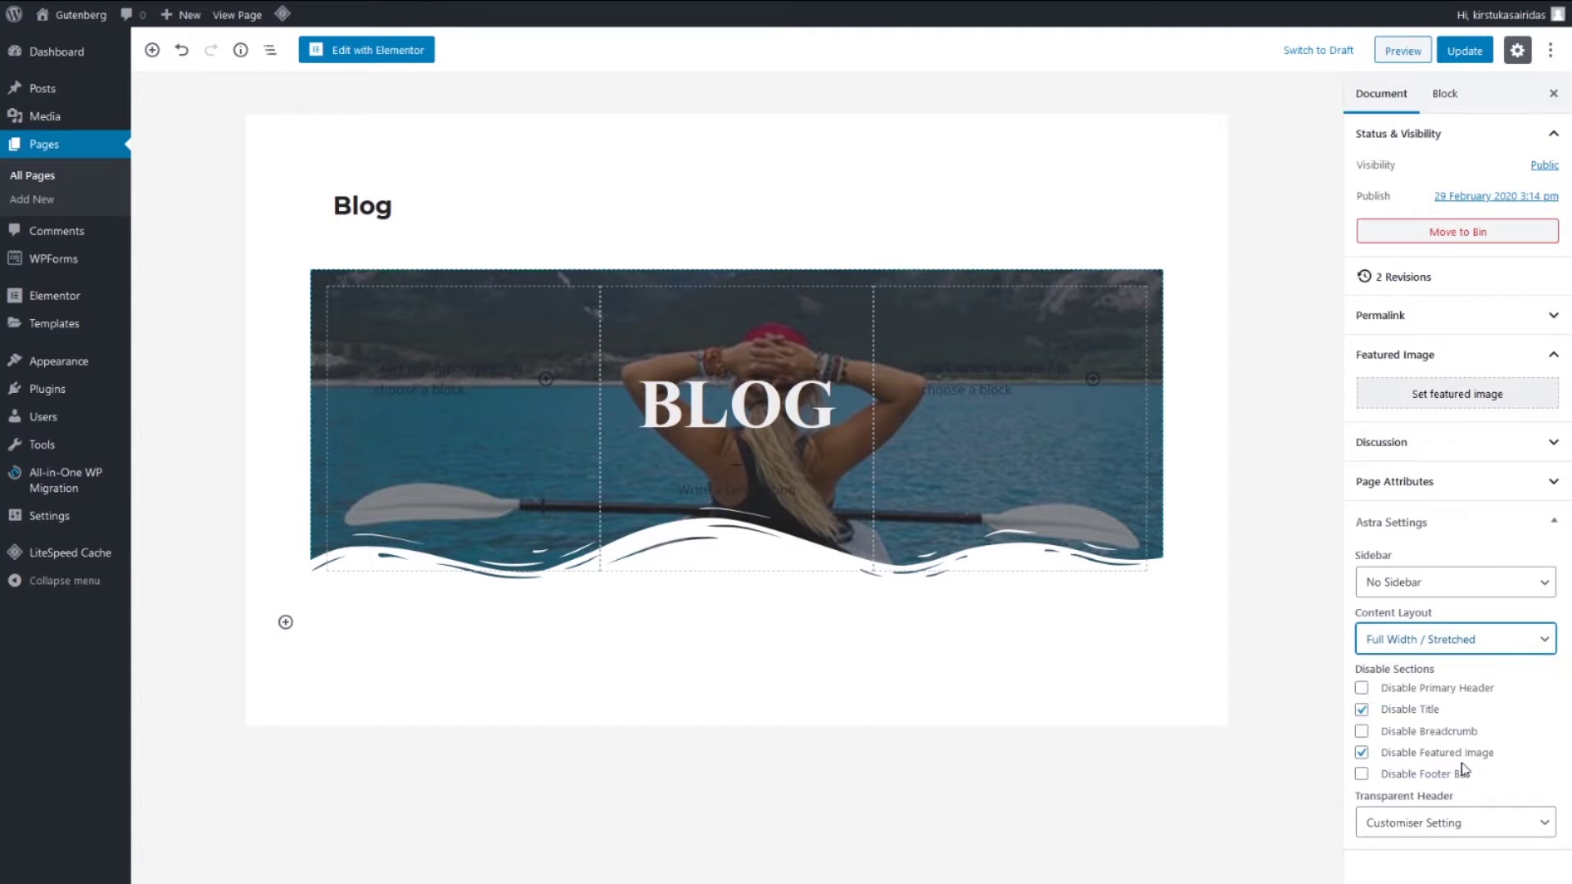
{"action": "left_click", "coordinate": [1464, 50]}
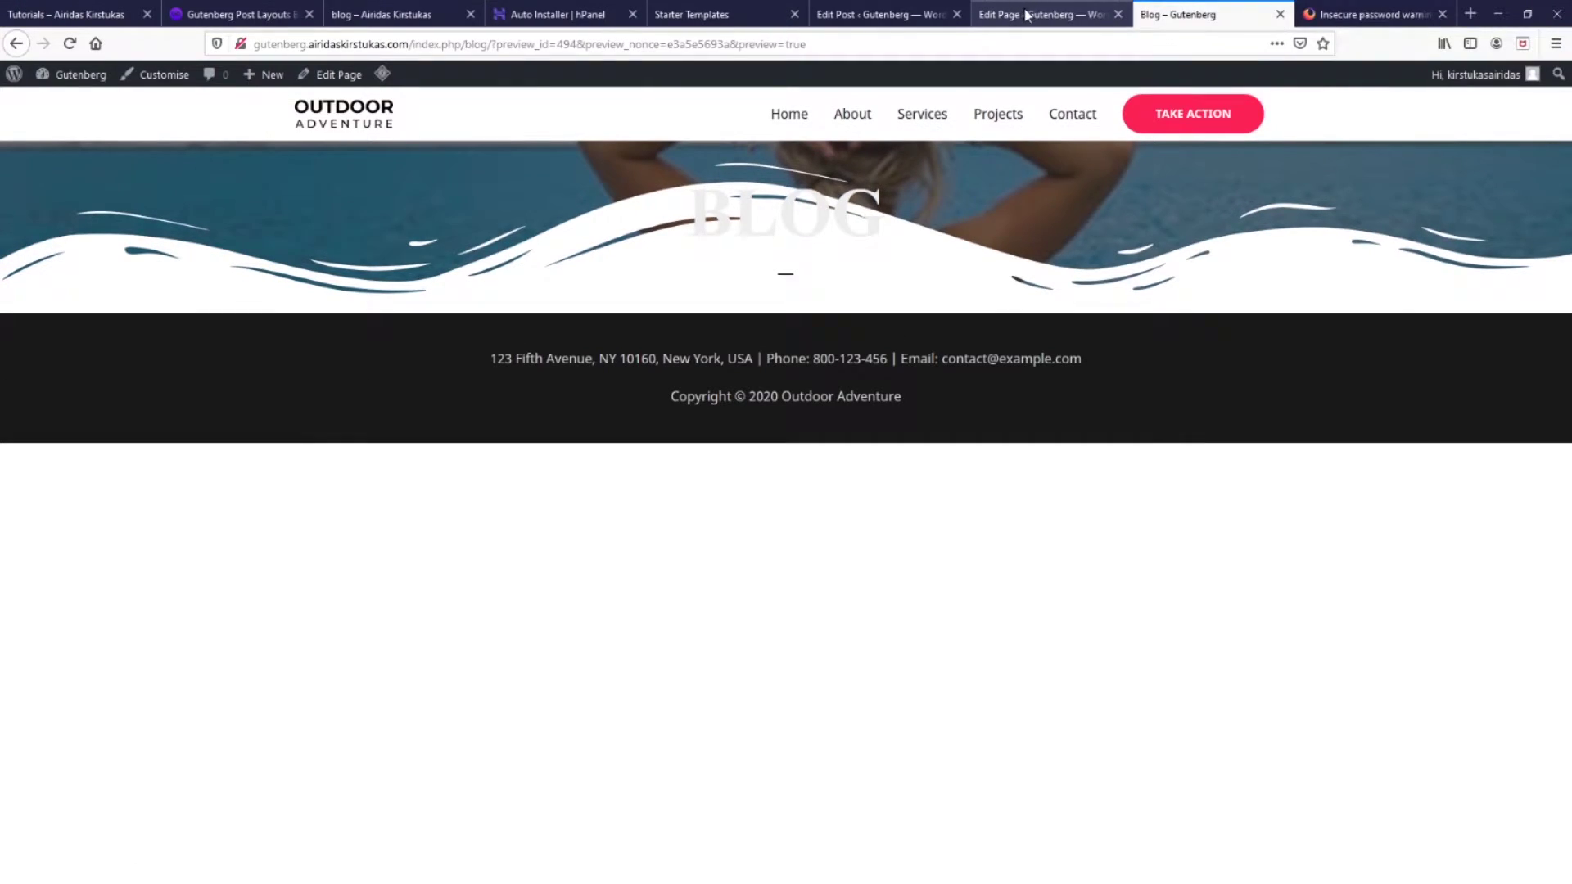
{"action": "left_click", "coordinate": [1025, 15]}
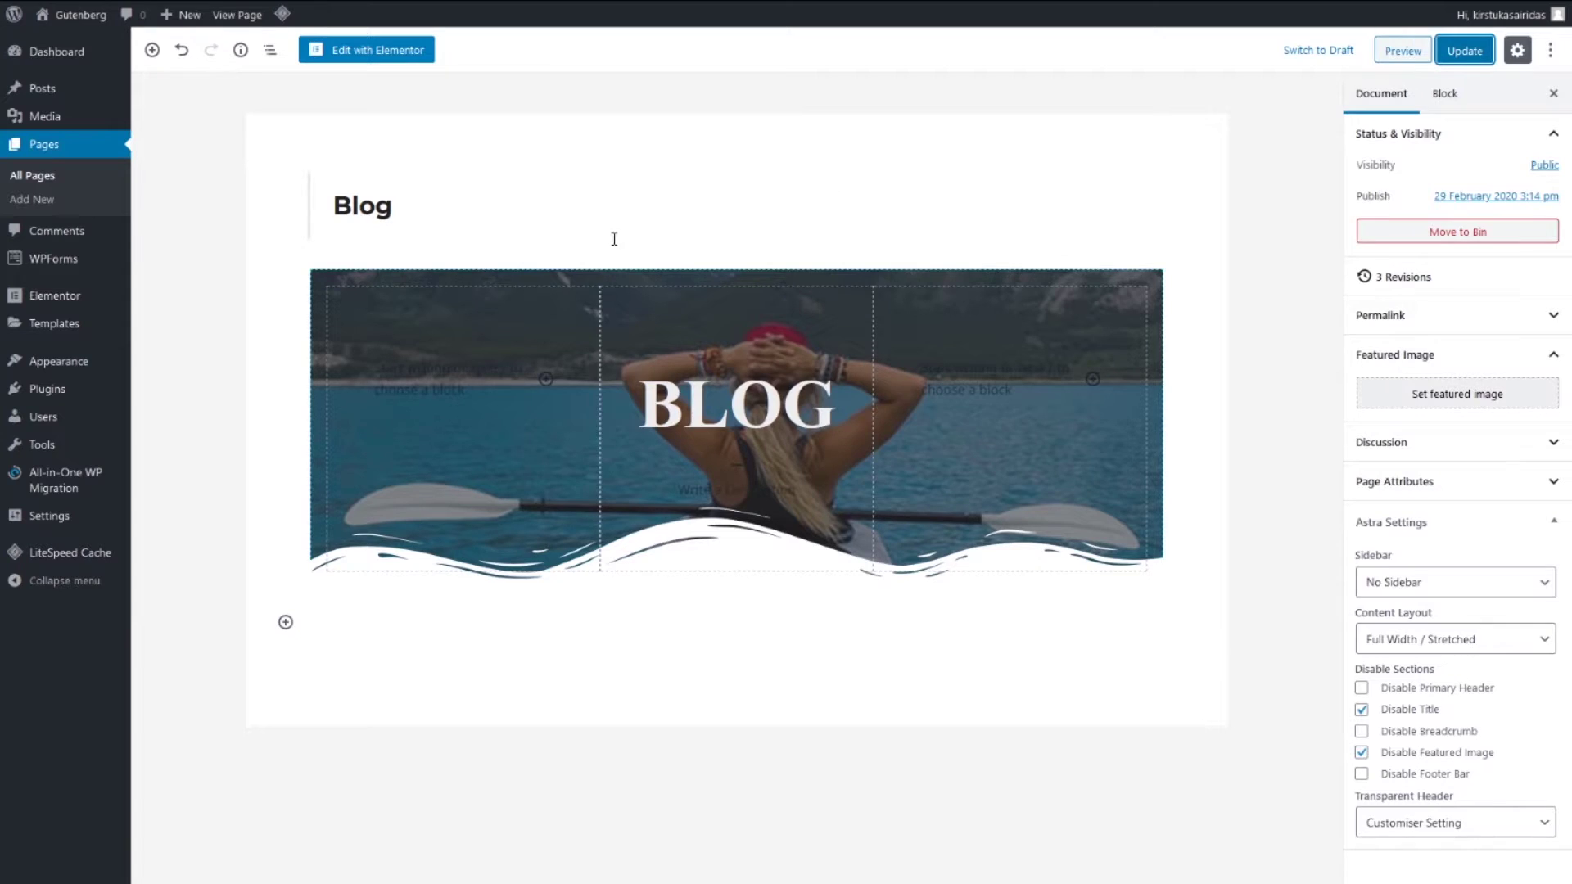
Raise the kayak hero's top and bottom padding, update, and check the live page
{"action": "left_click", "coordinate": [632, 254]}
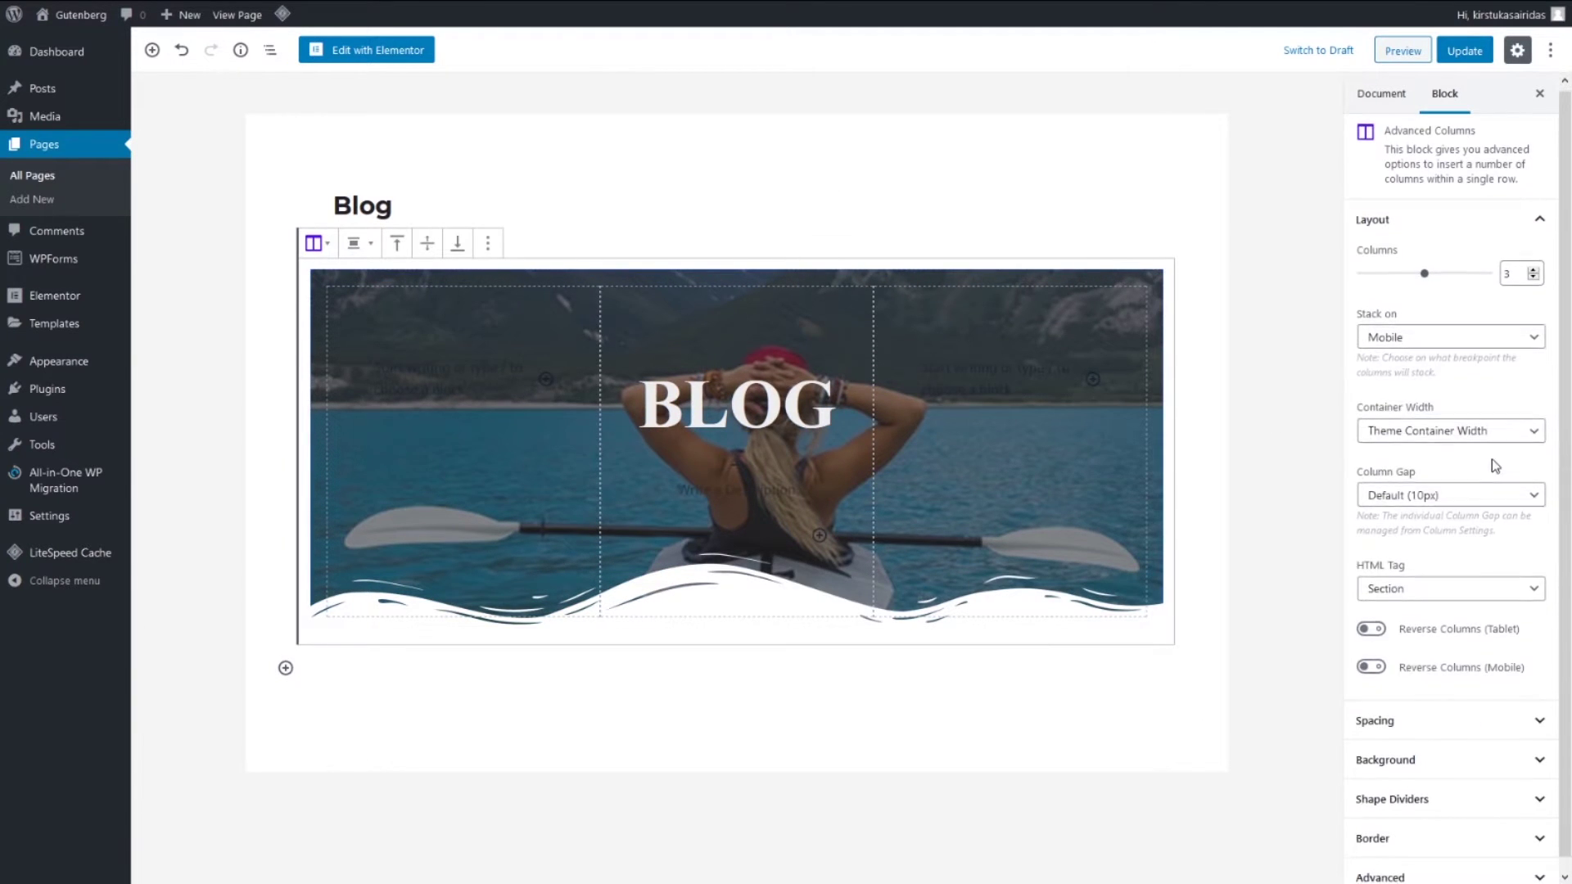
{"action": "scroll", "coordinate": [1495, 491], "scroll_direction": "down", "scroll_amount": 1}
{"action": "left_click", "coordinate": [1473, 705]}
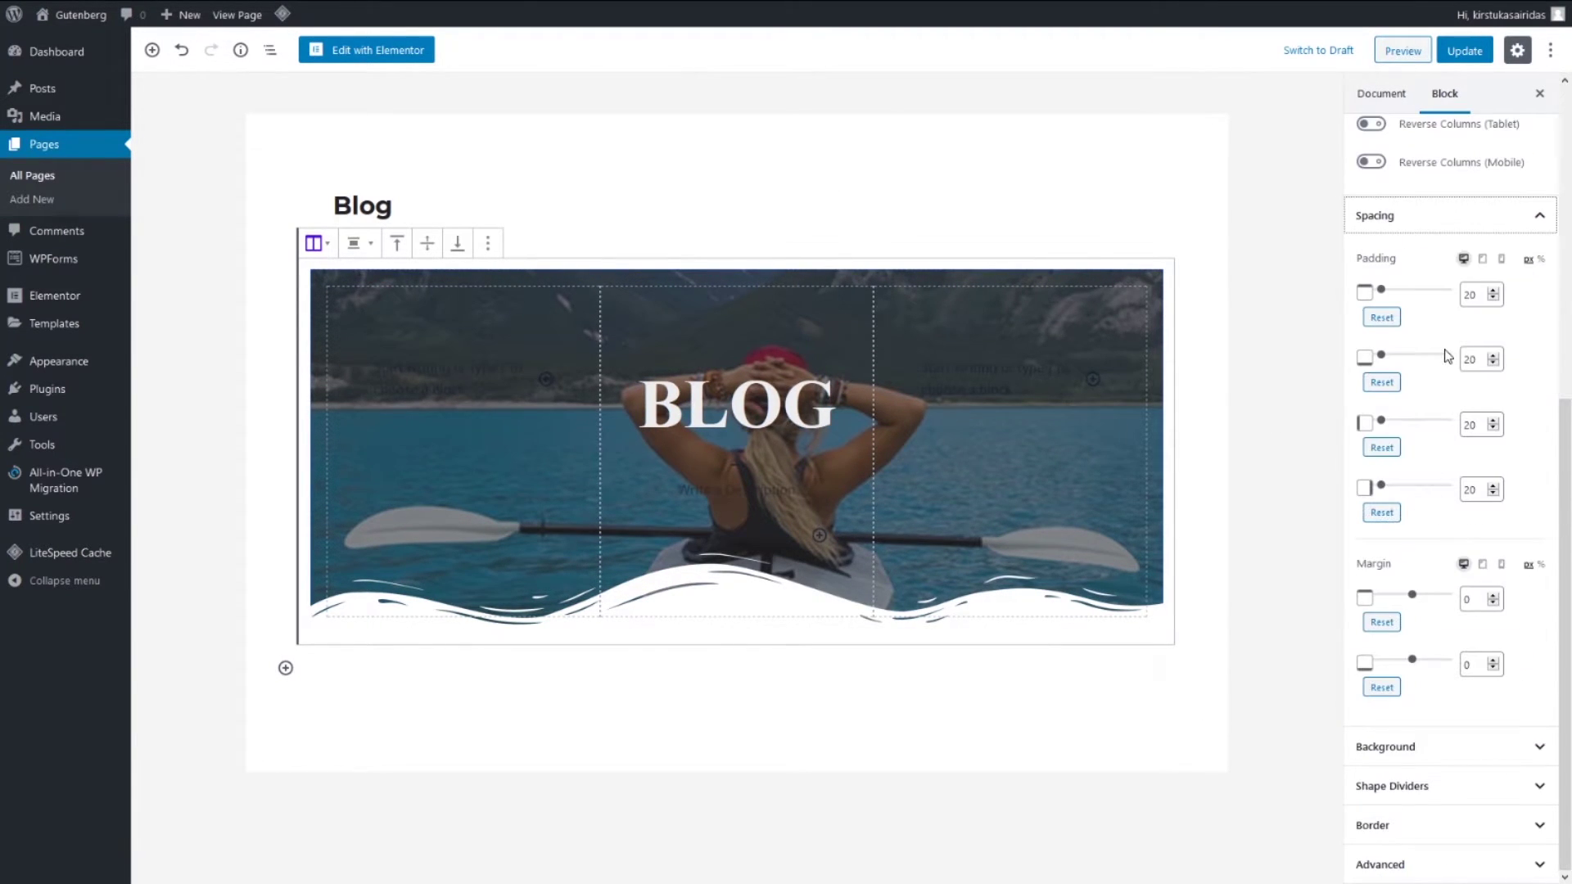
{"action": "left_click_drag", "start_coordinate": [1382, 363], "coordinate": [1394, 365]}
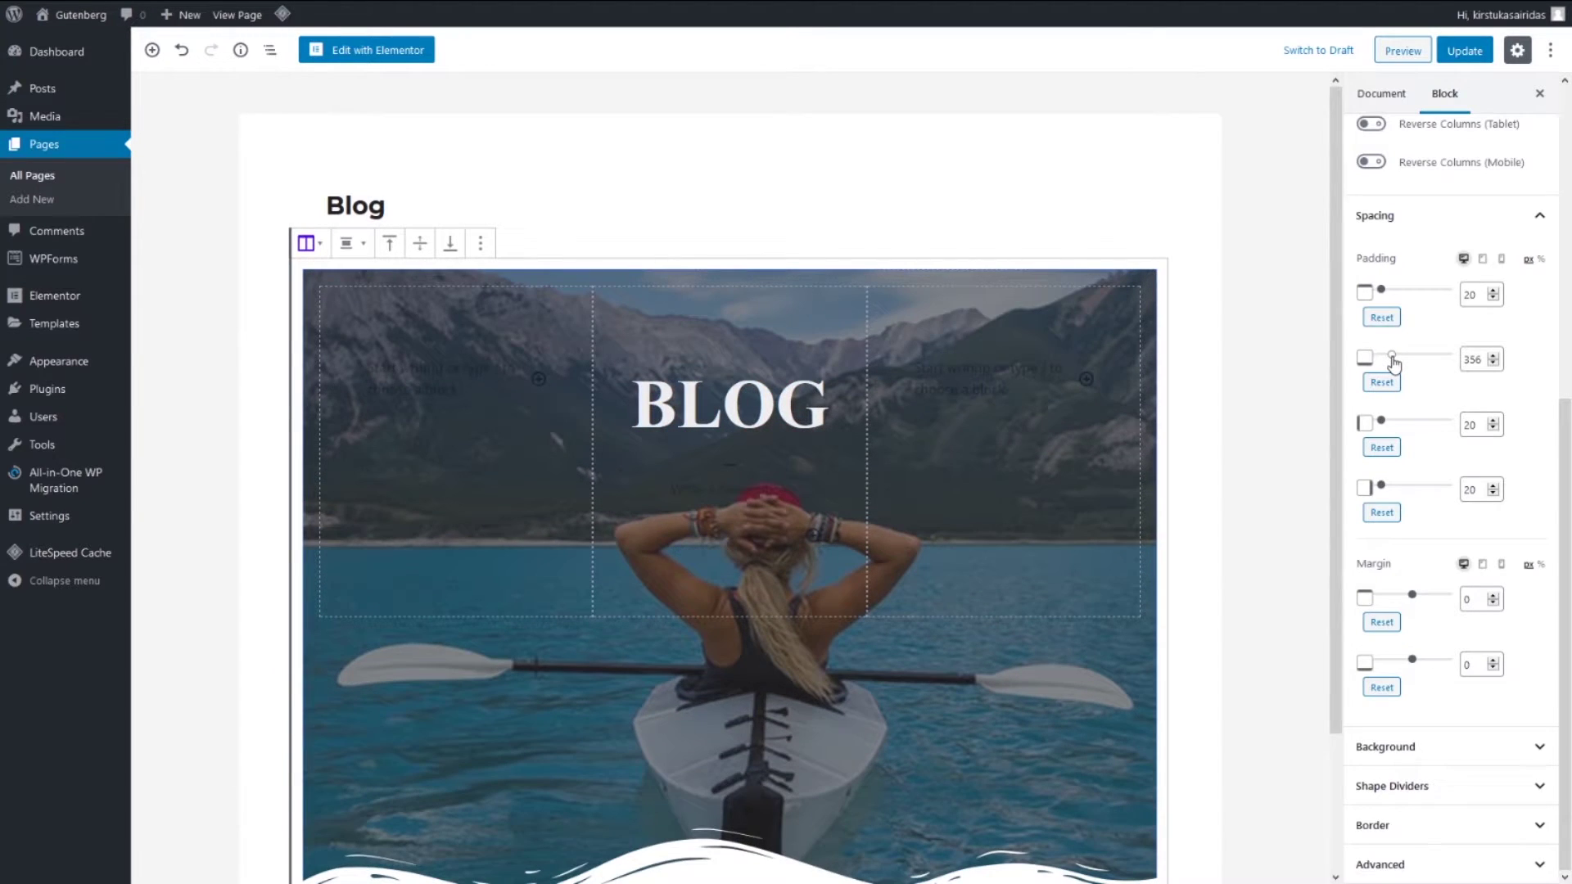
{"action": "left_click_drag", "start_coordinate": [1381, 290], "coordinate": [1389, 292]}
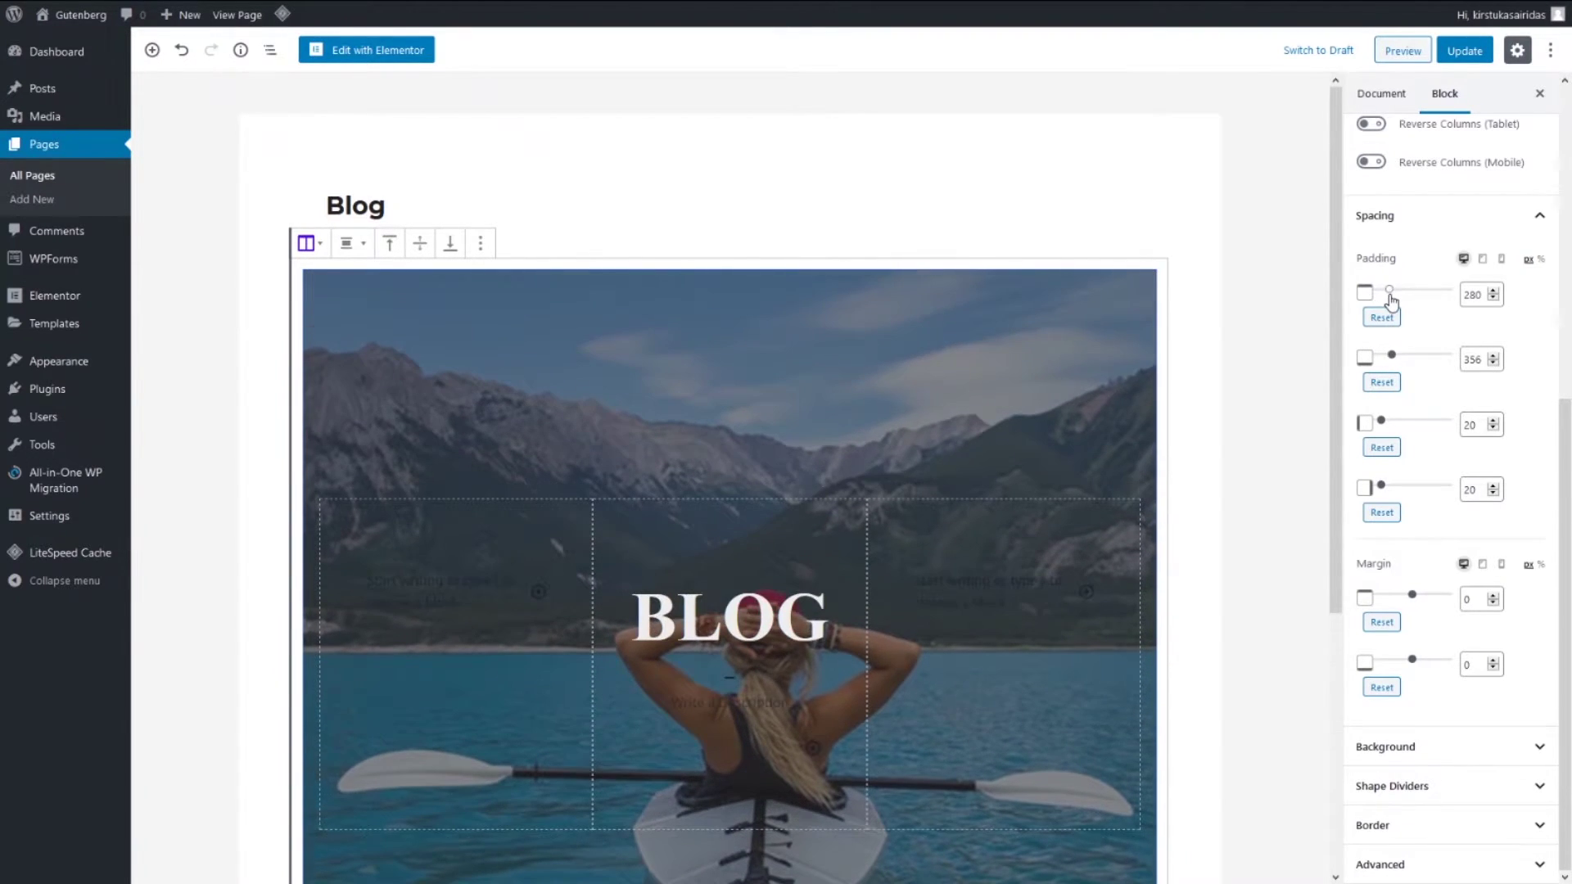
{"action": "left_click", "coordinate": [1470, 56]}
{"action": "left_click", "coordinate": [1203, 16]}
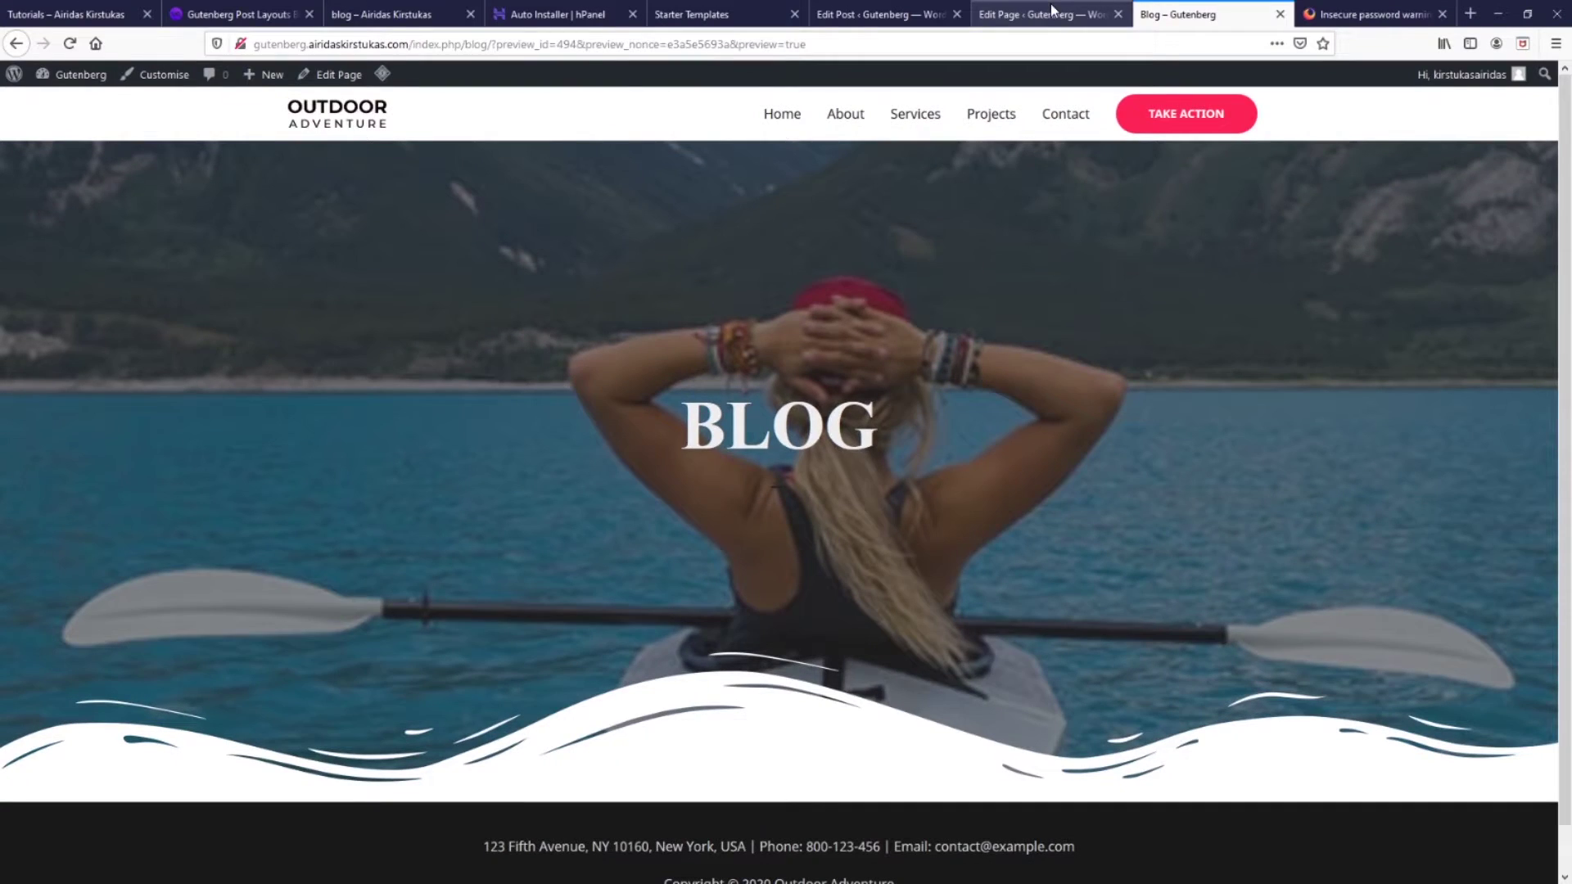
Back in the editor, reduce the hero padding to 280 top and 229 bottom
{"action": "left_click", "coordinate": [1049, 14]}
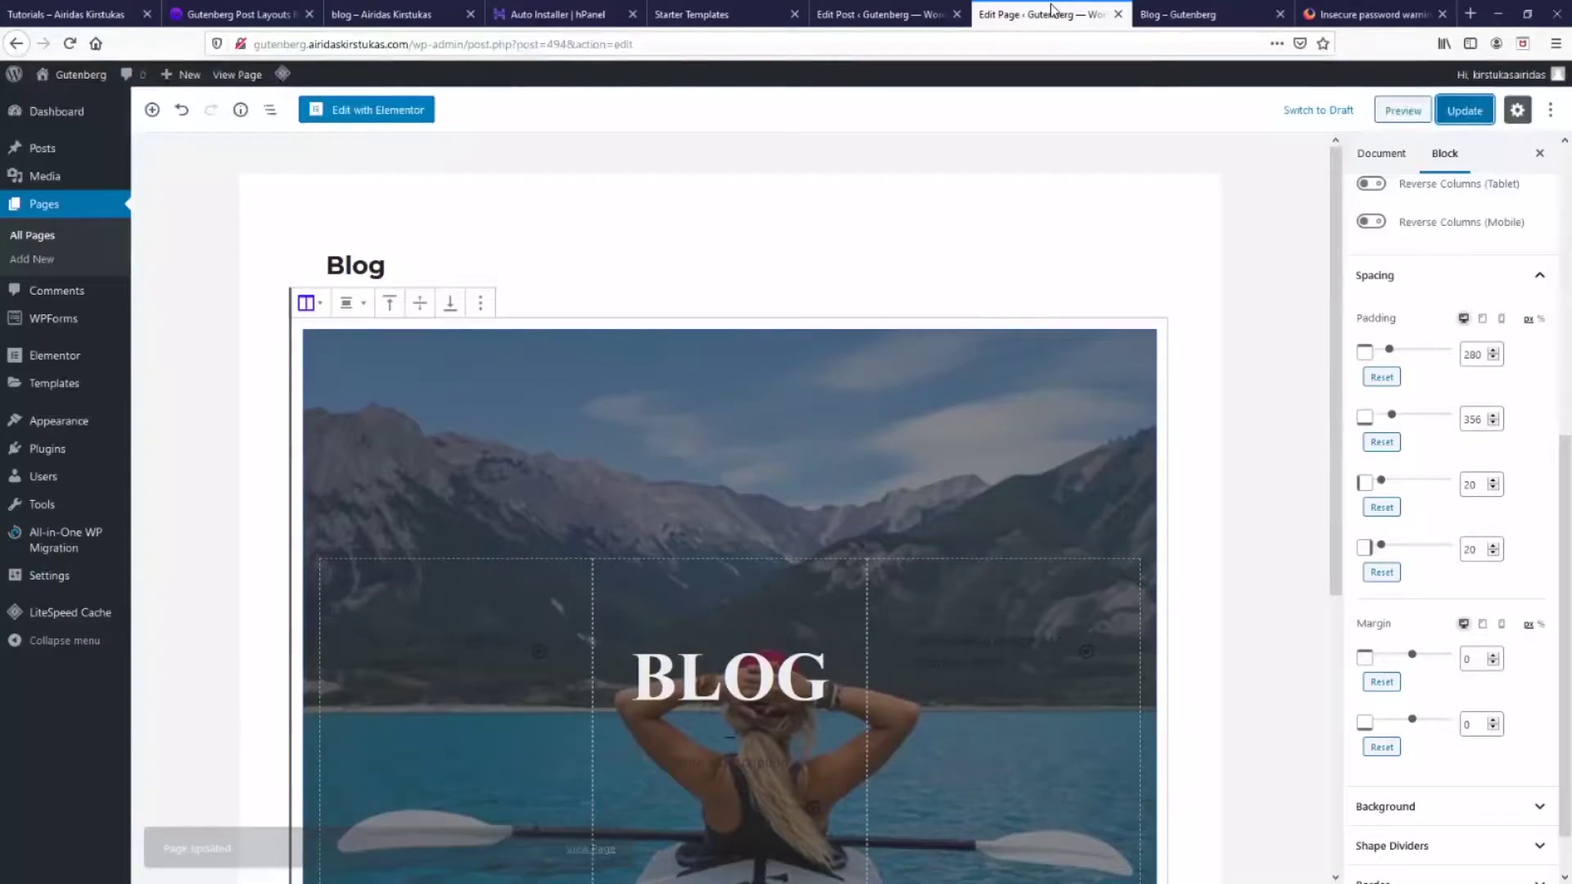
{"action": "left_click", "coordinate": [1383, 355]}
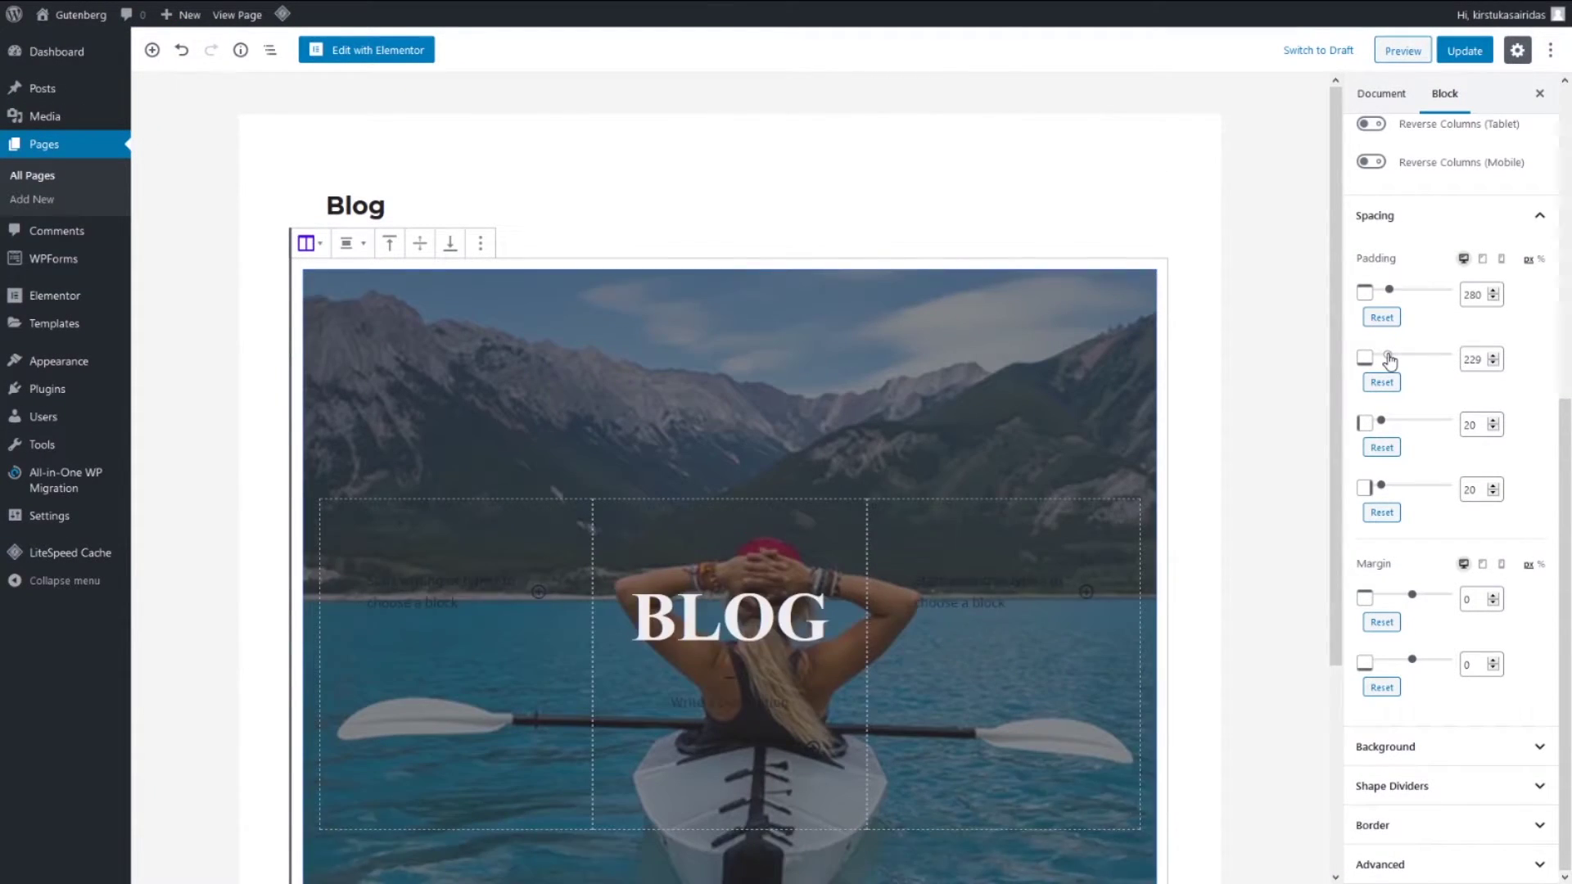
{"action": "left_click_drag", "start_coordinate": [1391, 295], "coordinate": [1385, 293]}
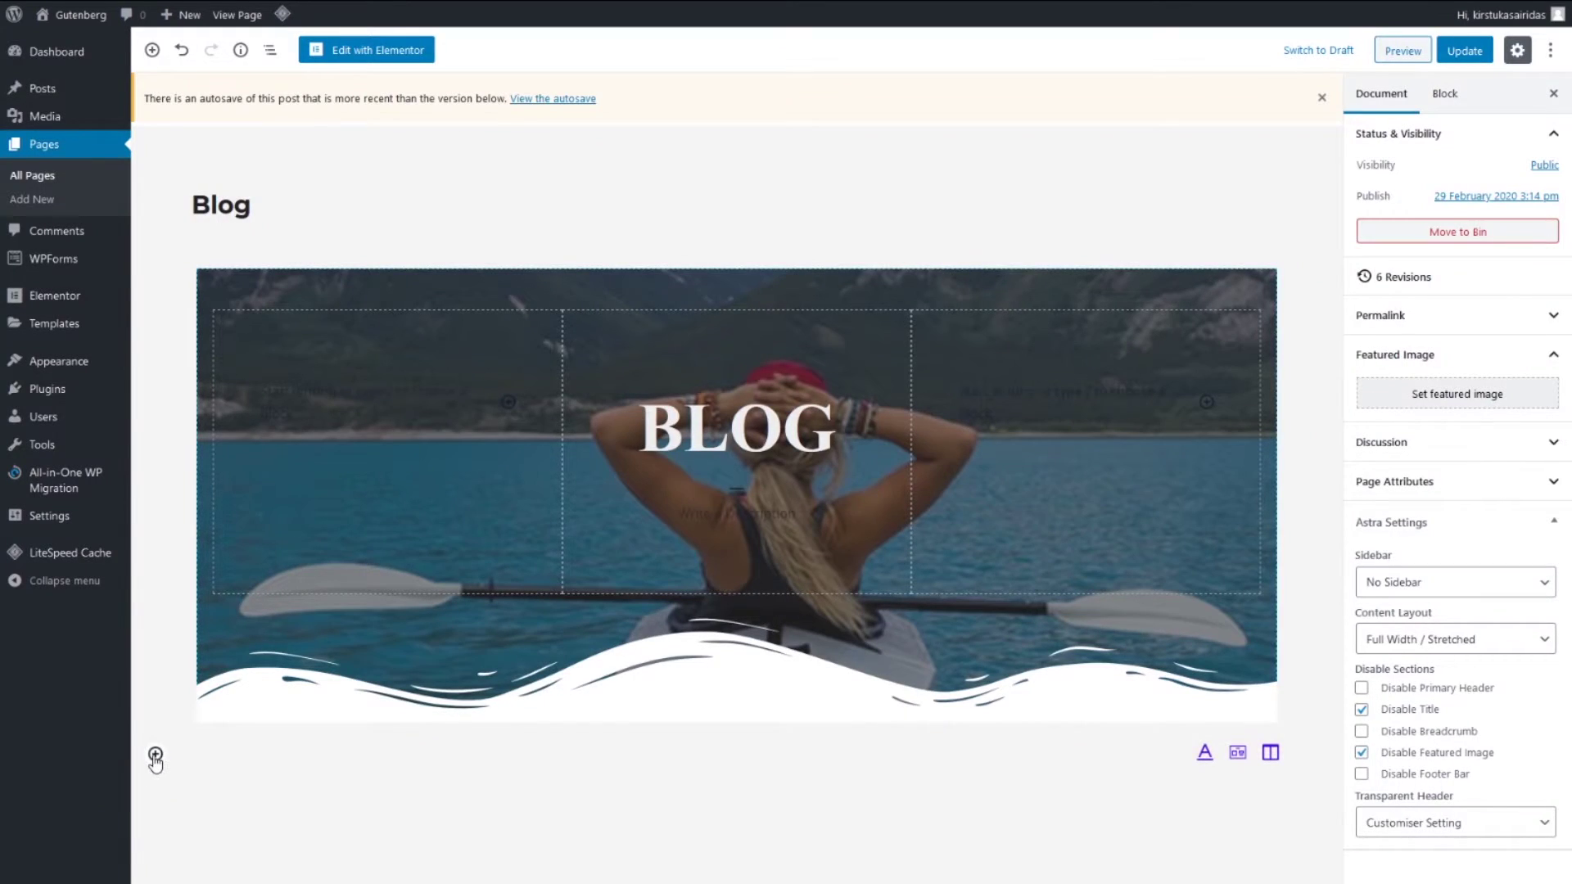
Insert a single-column Advanced Columns section below the kayak hero
{"action": "left_click", "coordinate": [156, 754]}
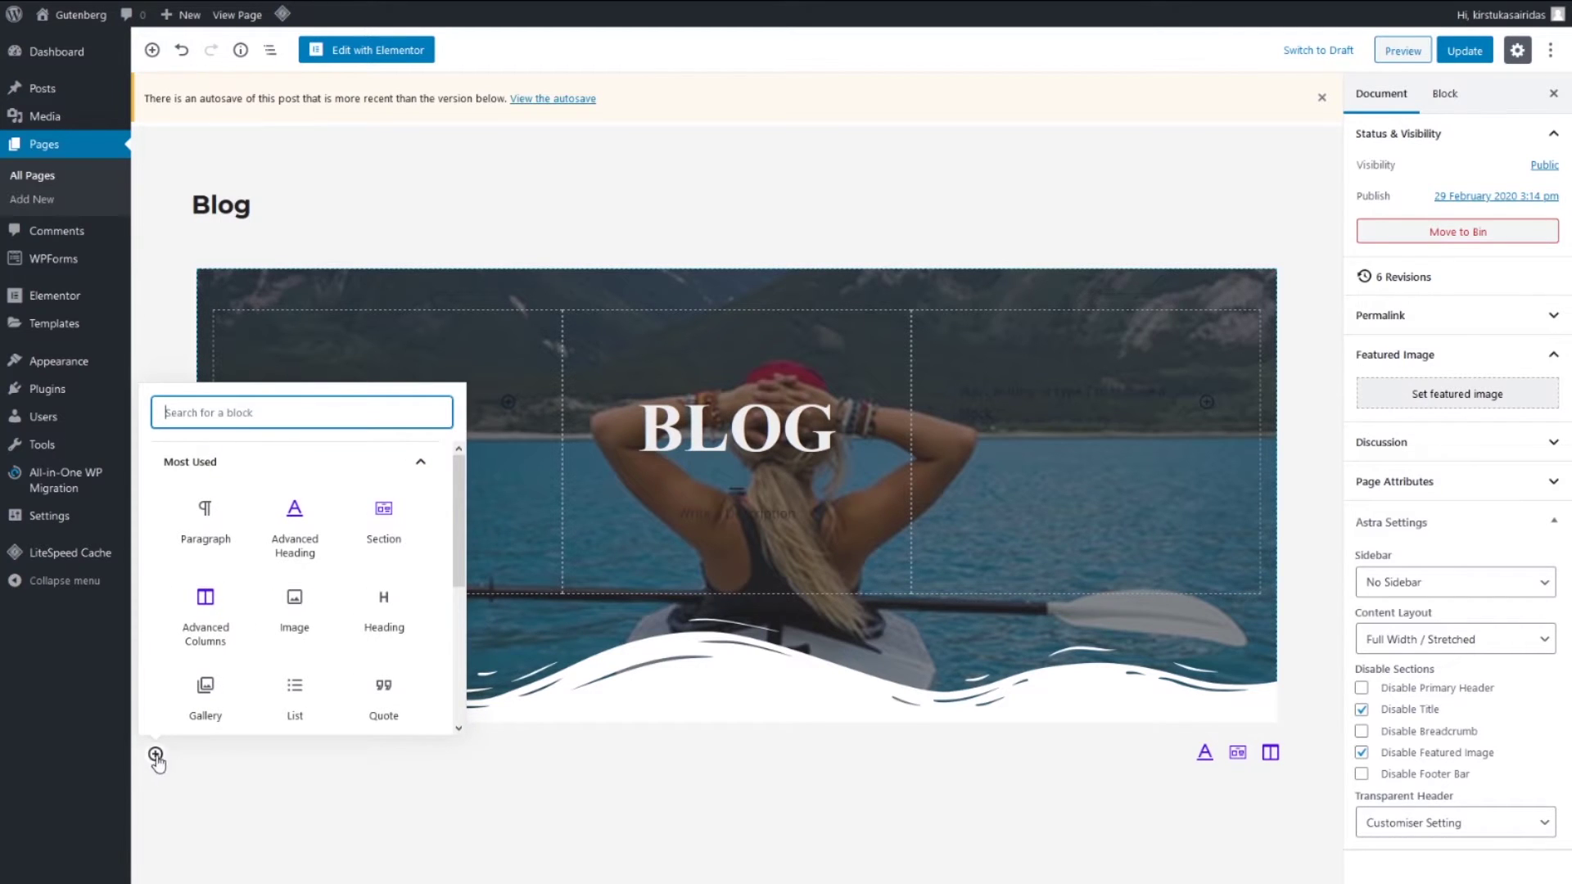
{"action": "left_click", "coordinate": [211, 625]}
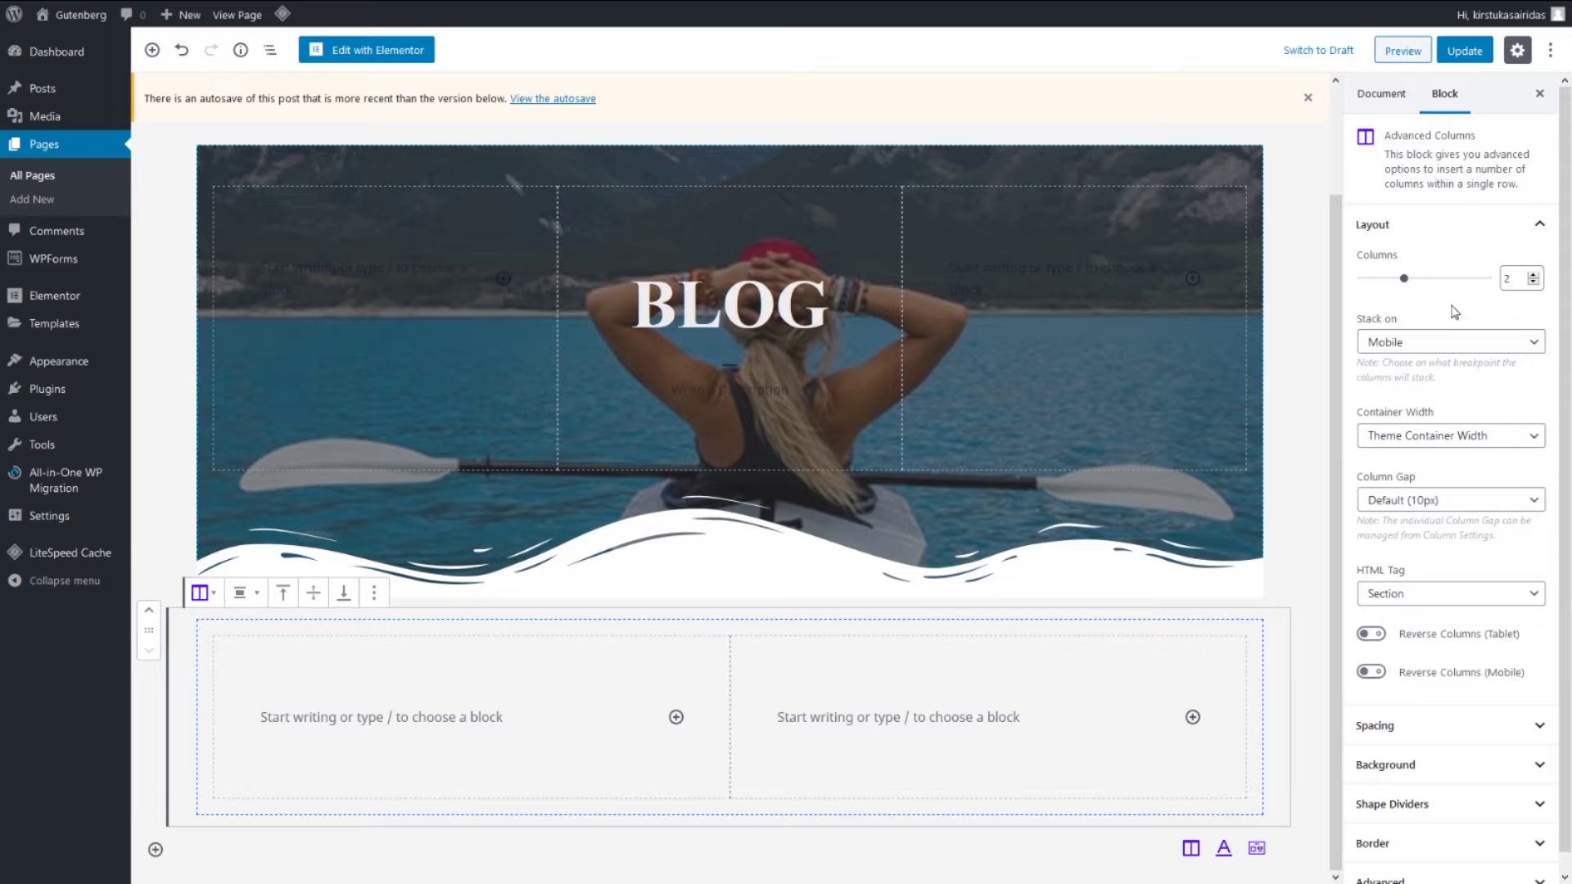
{"action": "double_click", "coordinate": [1506, 279]}
{"action": "type", "text": "1"}
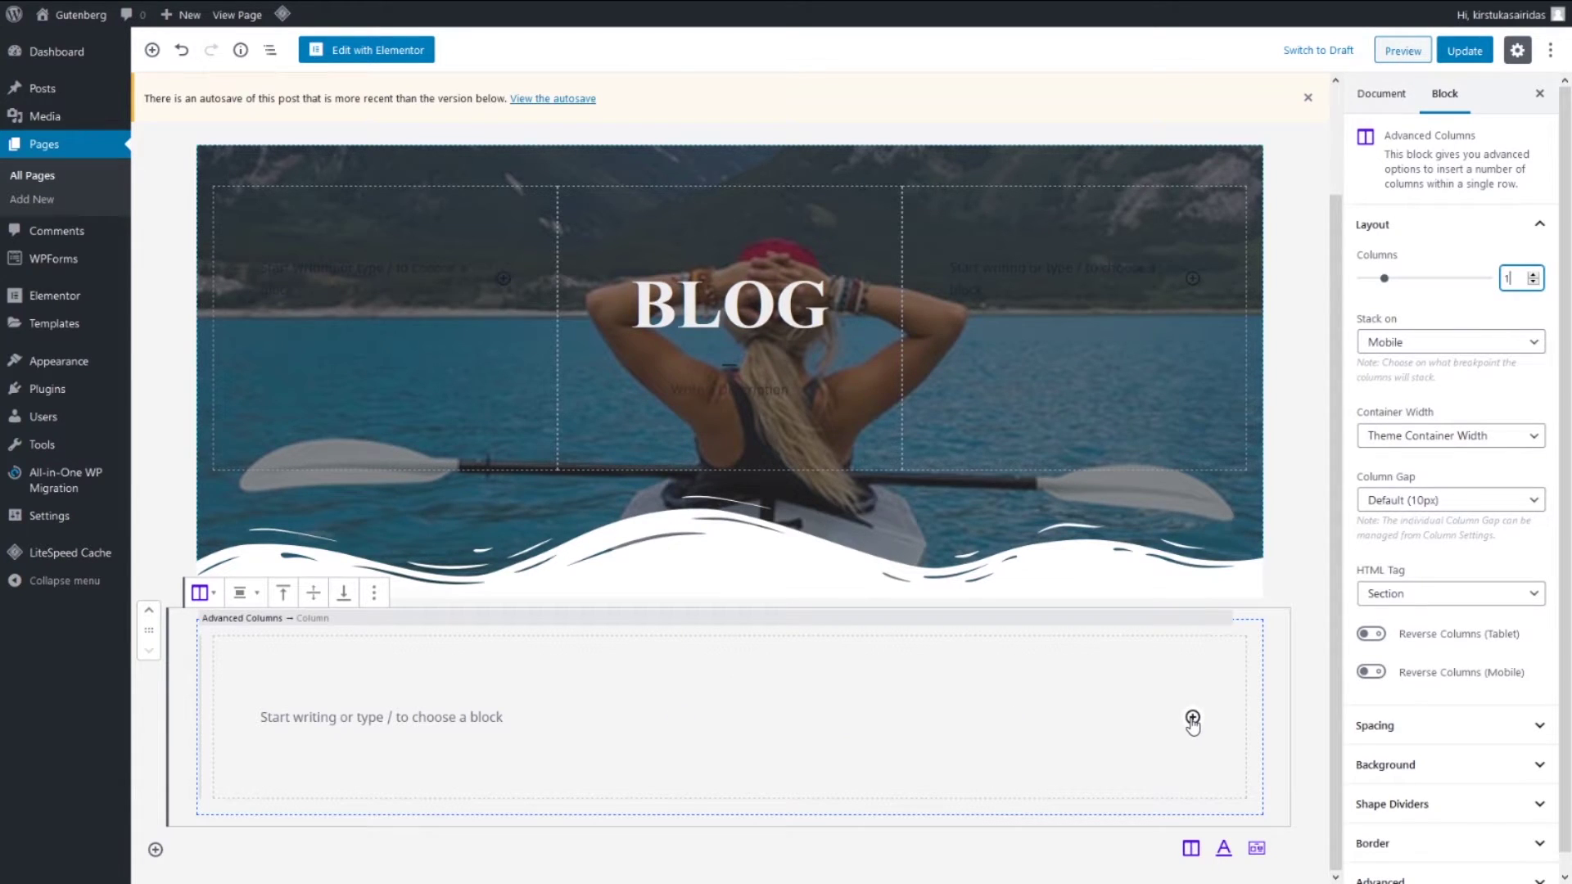
Add a Post Grid block to the new column and set Number of items to 2
{"action": "left_click", "coordinate": [1192, 717]}
{"action": "type", "text": "post"}
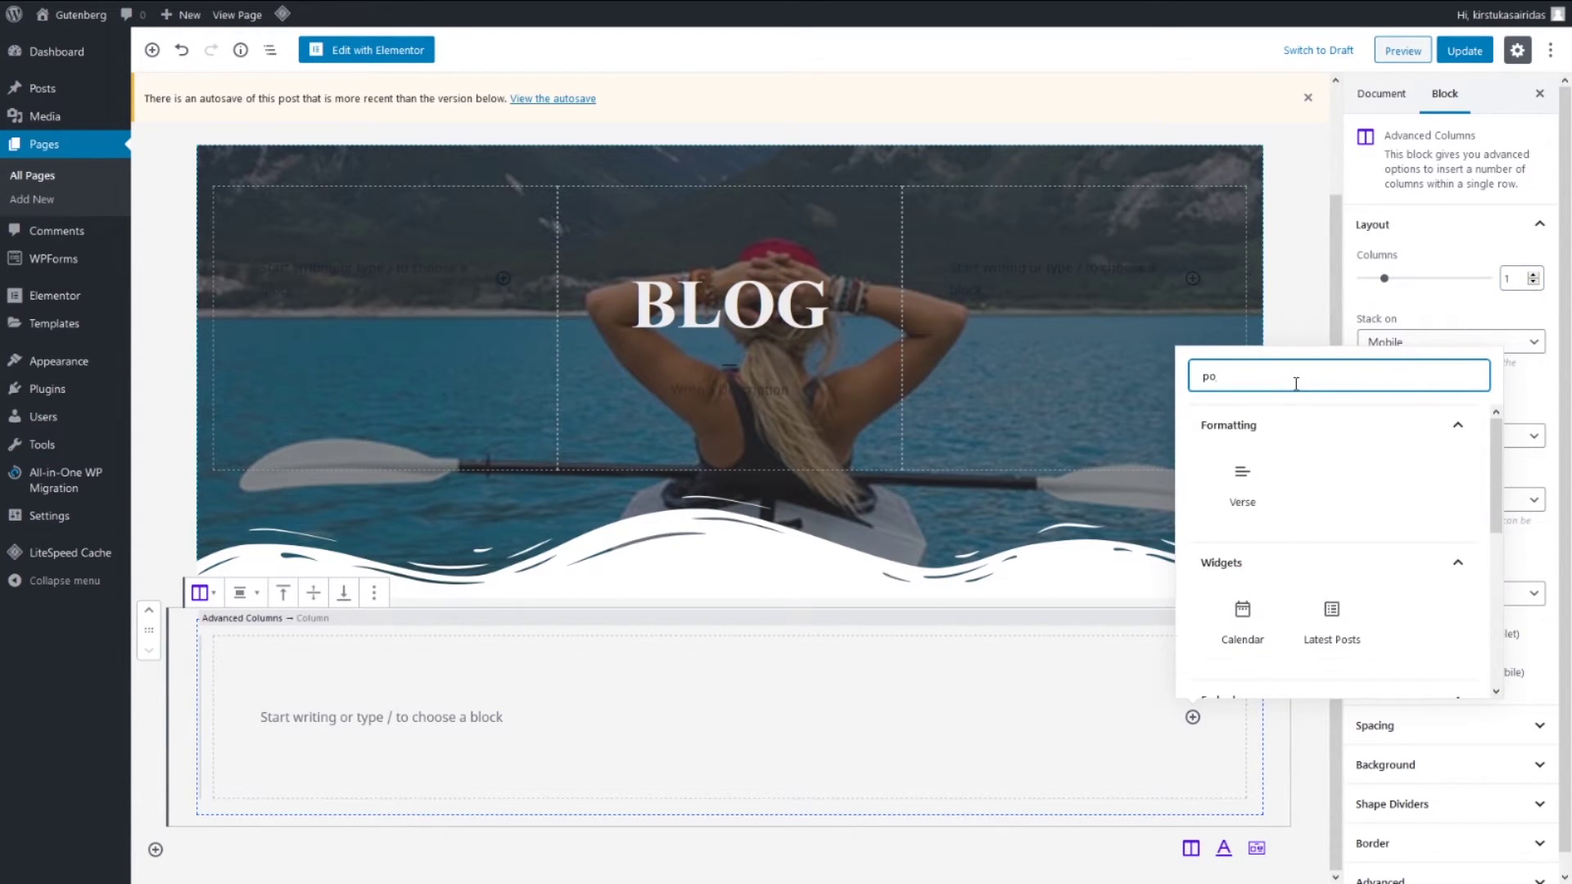
{"action": "scroll", "coordinate": [1326, 532], "scroll_direction": "down", "scroll_amount": 3}
{"action": "left_click", "coordinate": [1242, 565]}
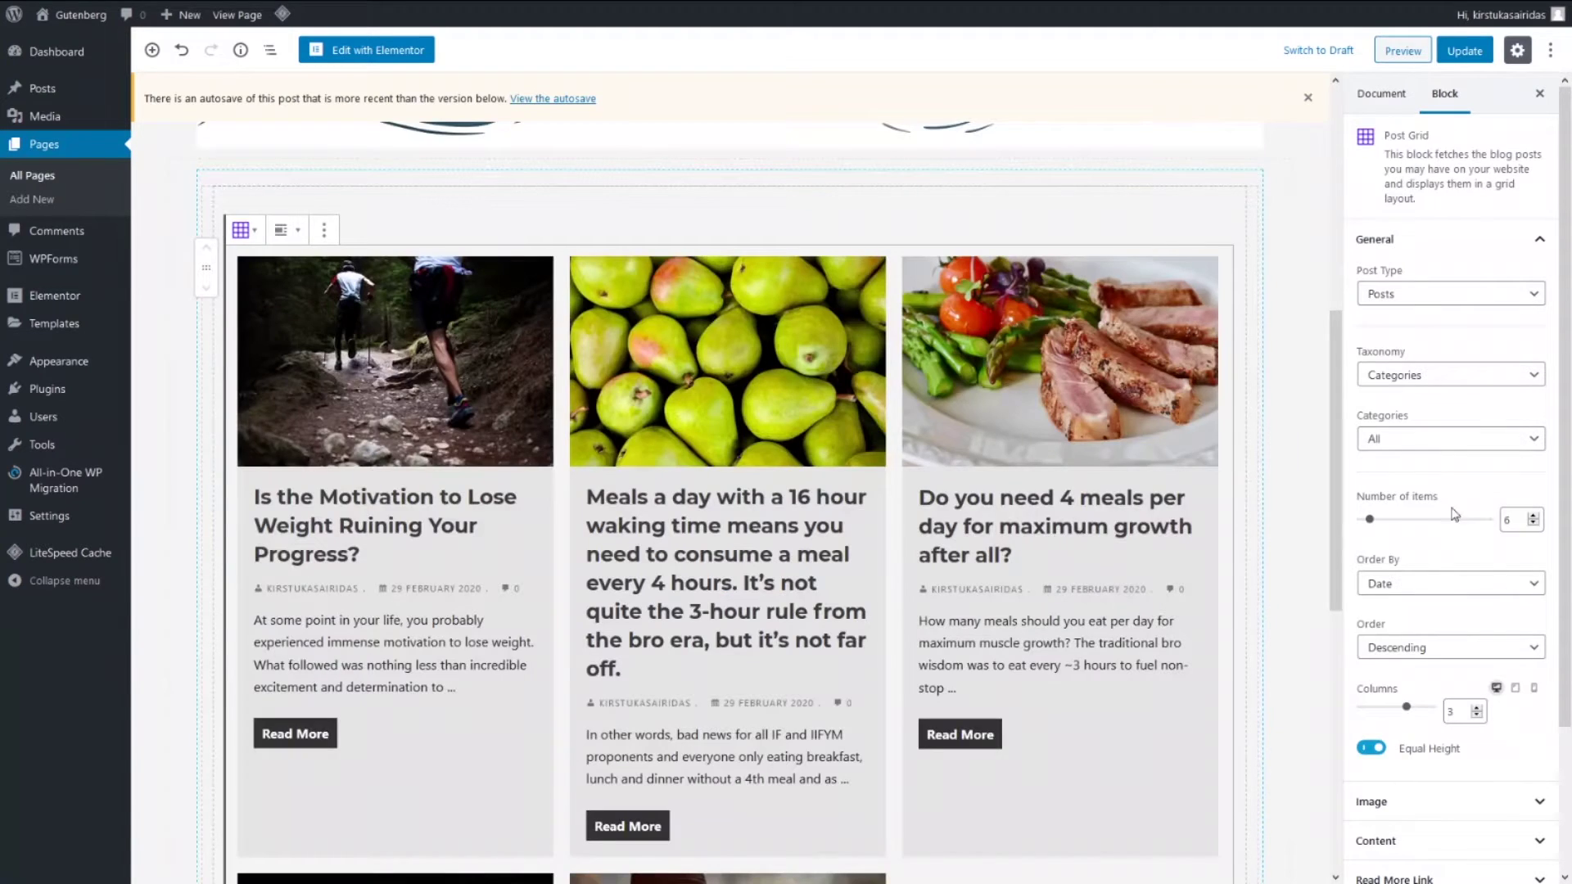
{"action": "left_click", "coordinate": [1507, 517]}
{"action": "type", "text": "2"}
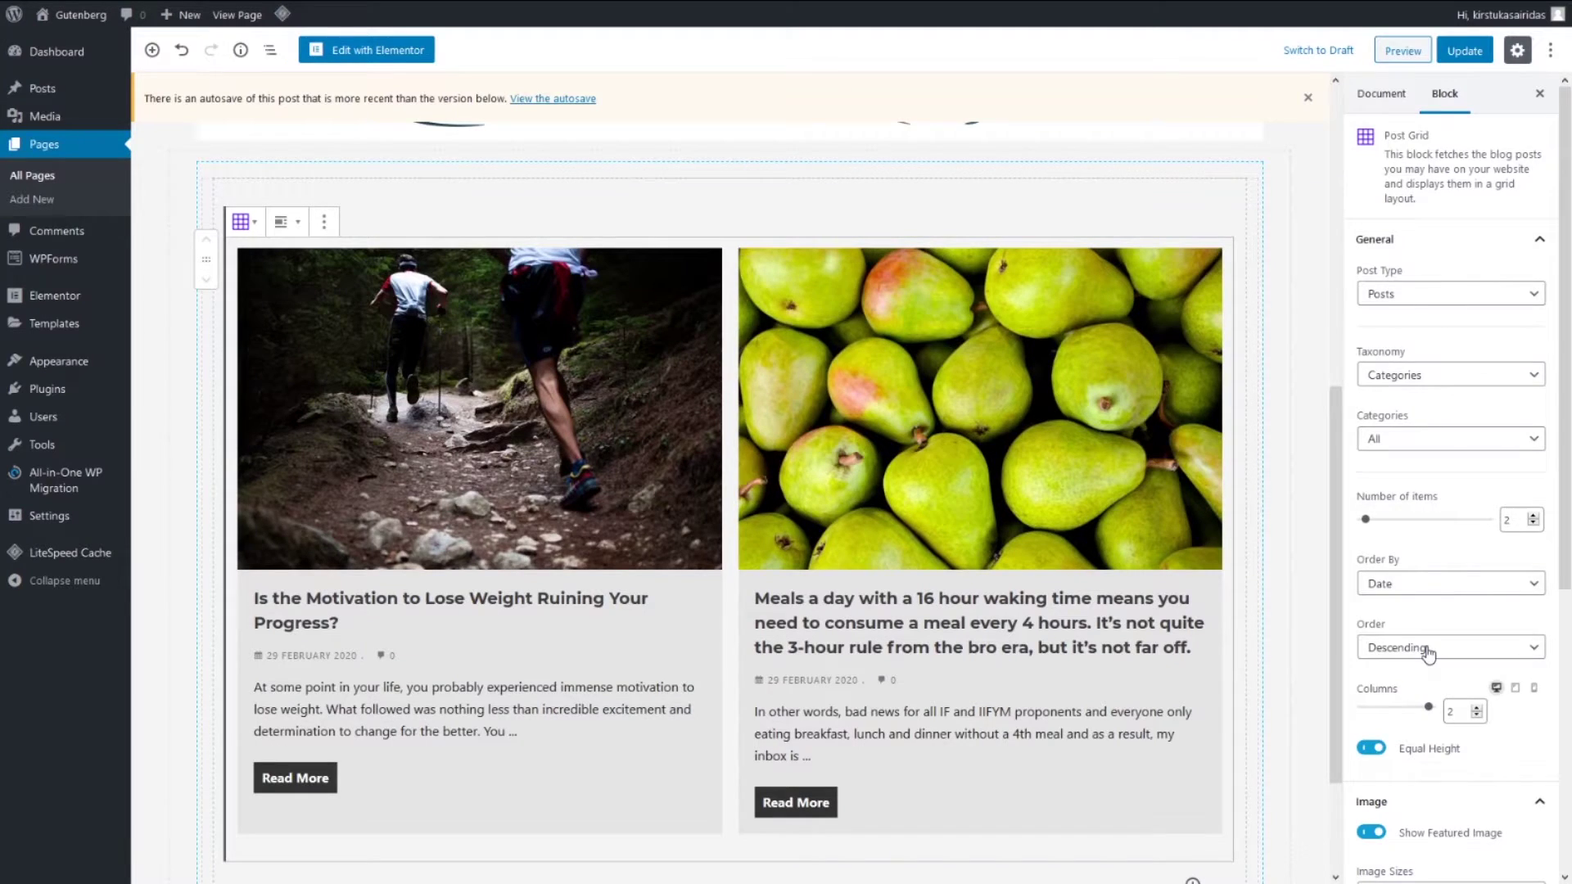
{"action": "scroll", "coordinate": [1479, 645], "scroll_direction": "down", "scroll_amount": 2}
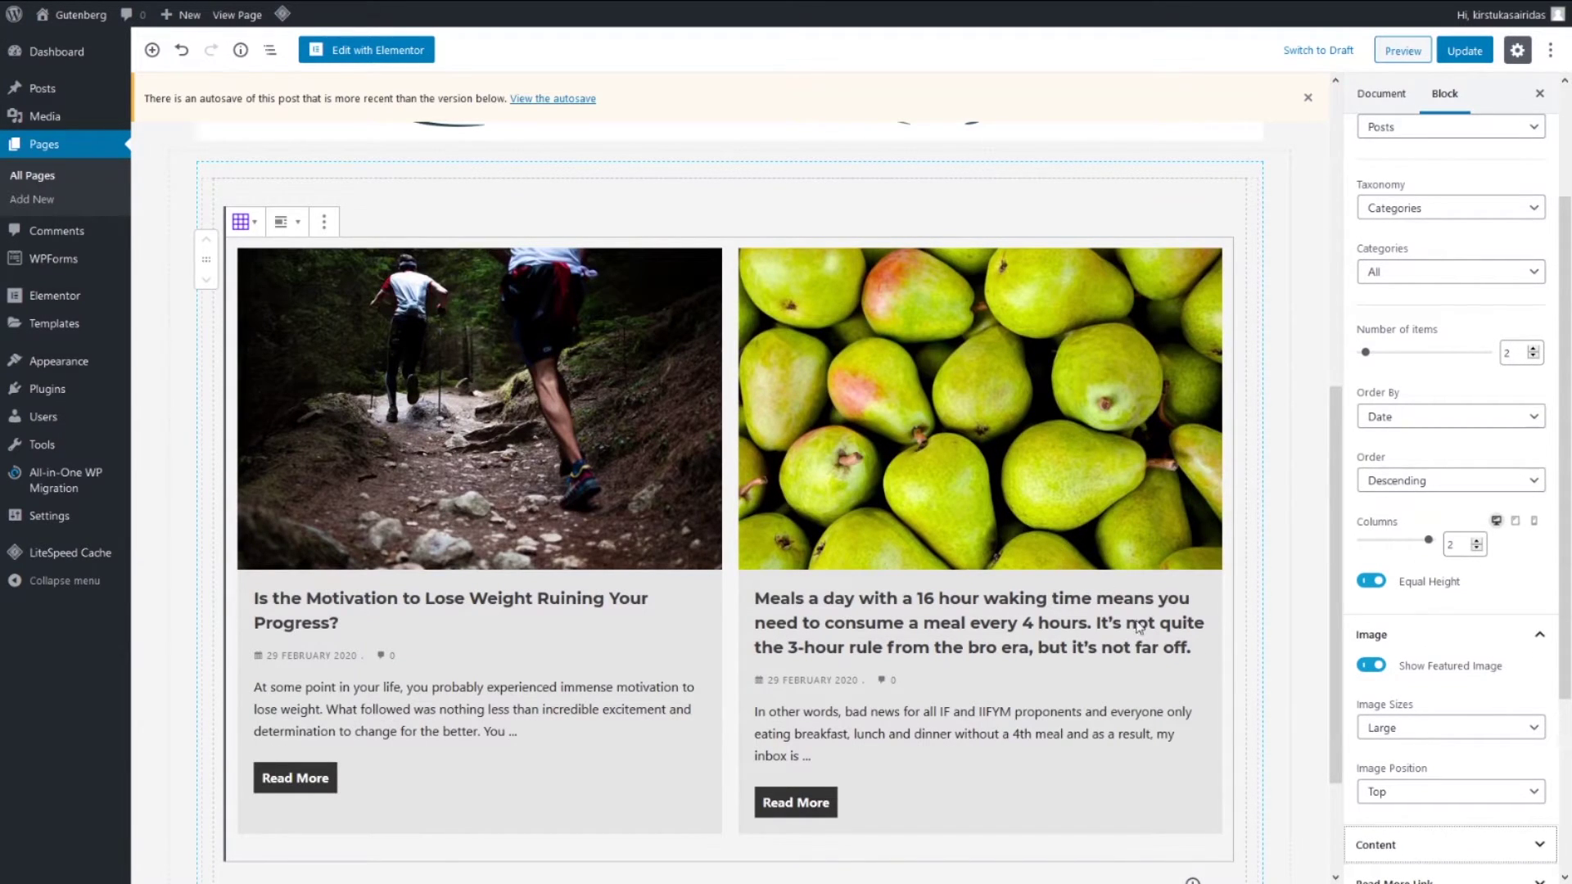
{"action": "scroll", "coordinate": [1392, 587], "scroll_direction": "down", "scroll_amount": 3}
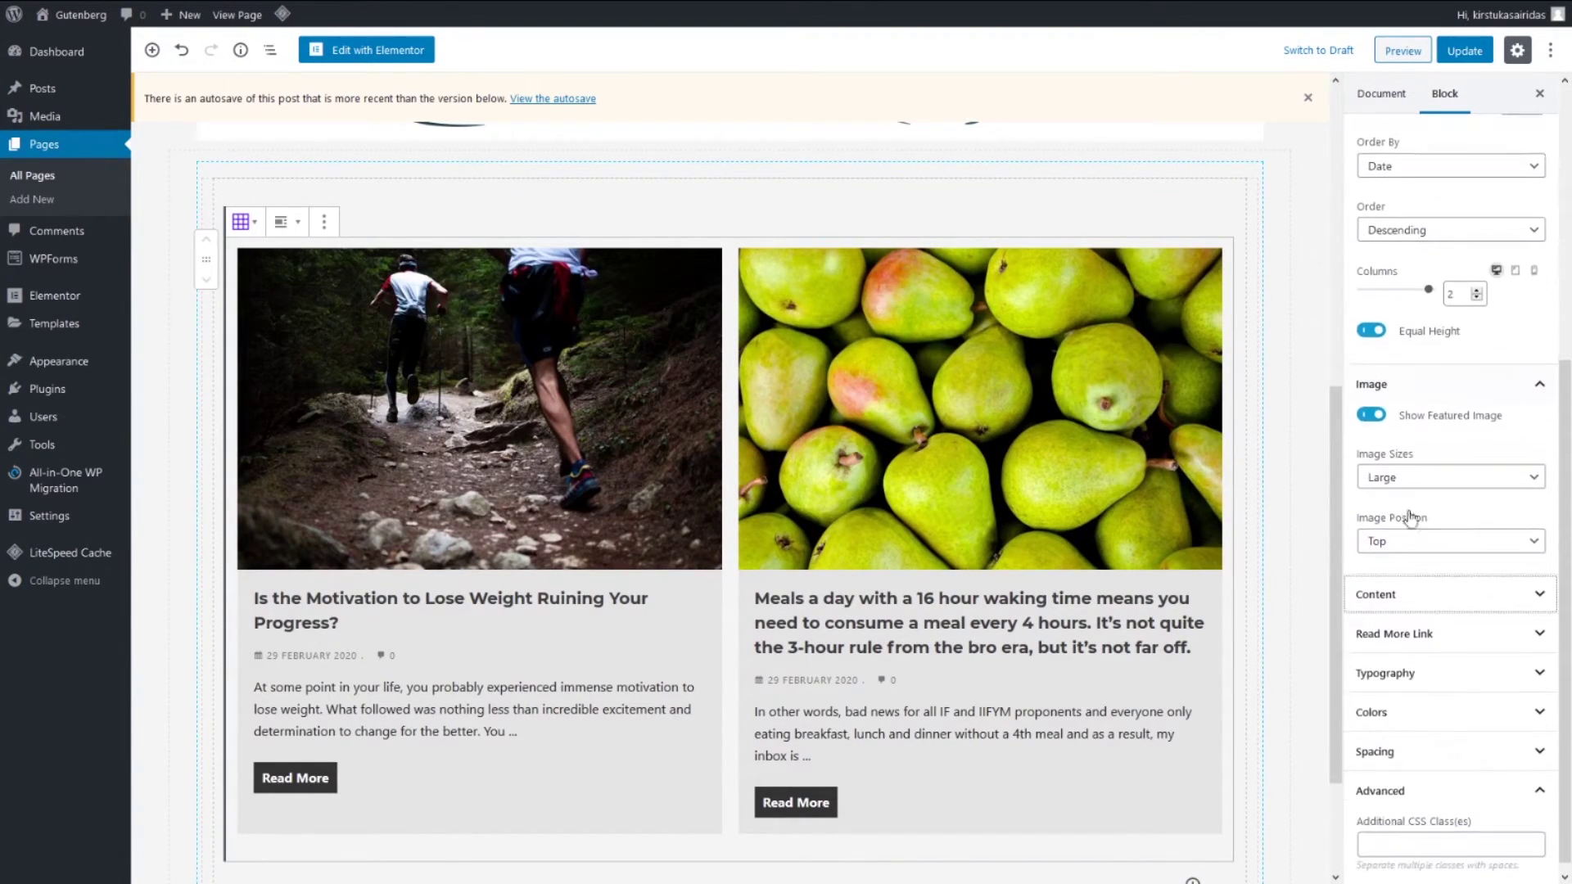
Make post images the card backgrounds with a darker overlay at 67 opacity
{"action": "left_click", "coordinate": [1438, 542]}
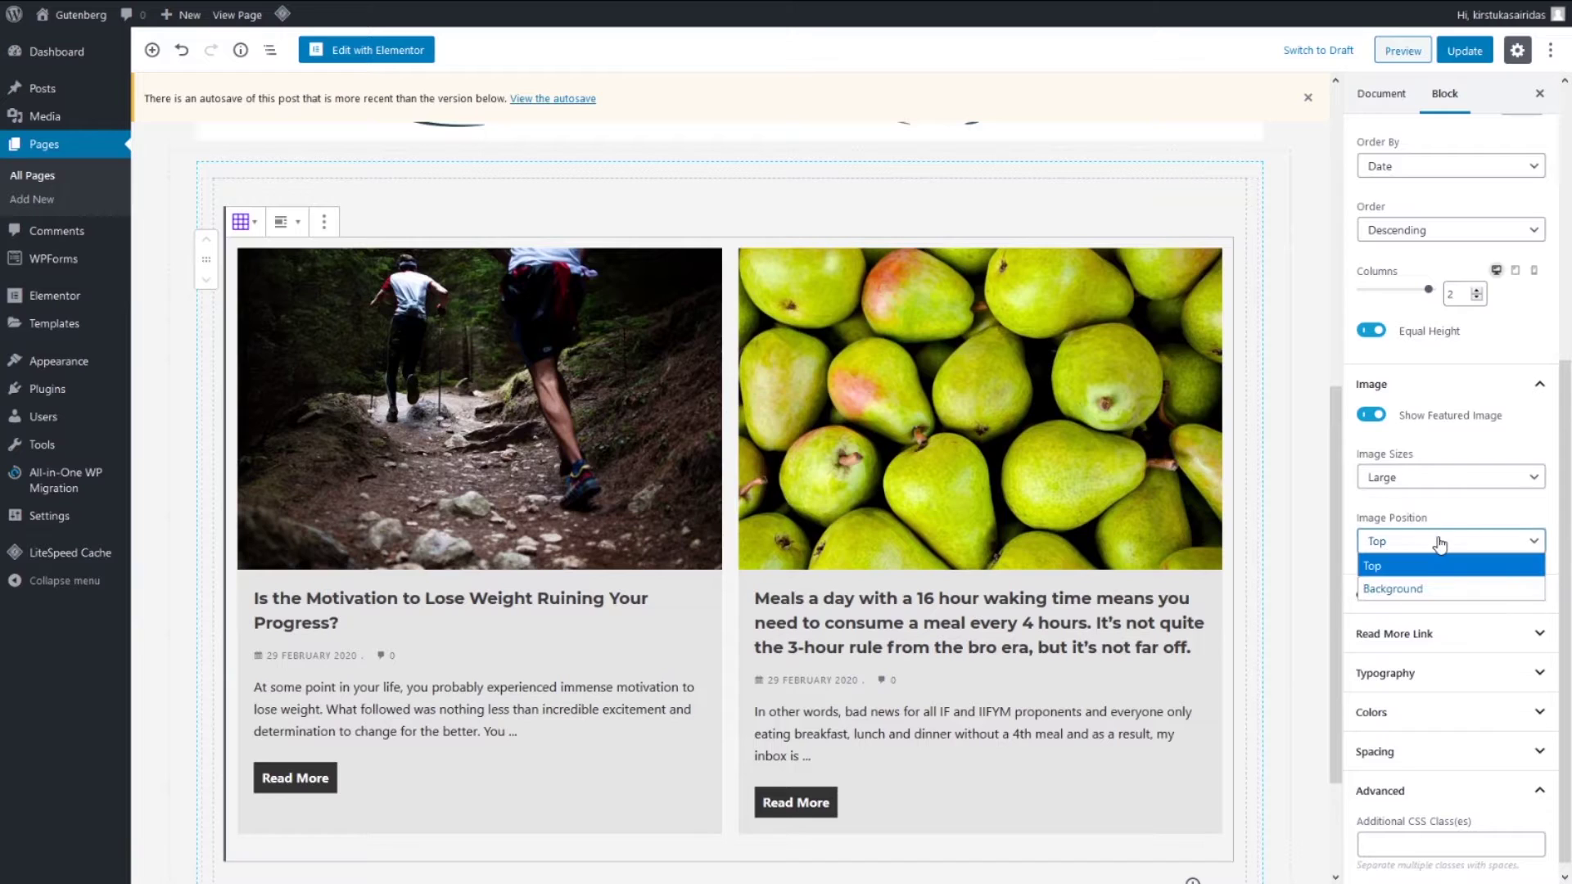
{"action": "left_click", "coordinate": [1418, 589]}
{"action": "left_click", "coordinate": [1401, 681]}
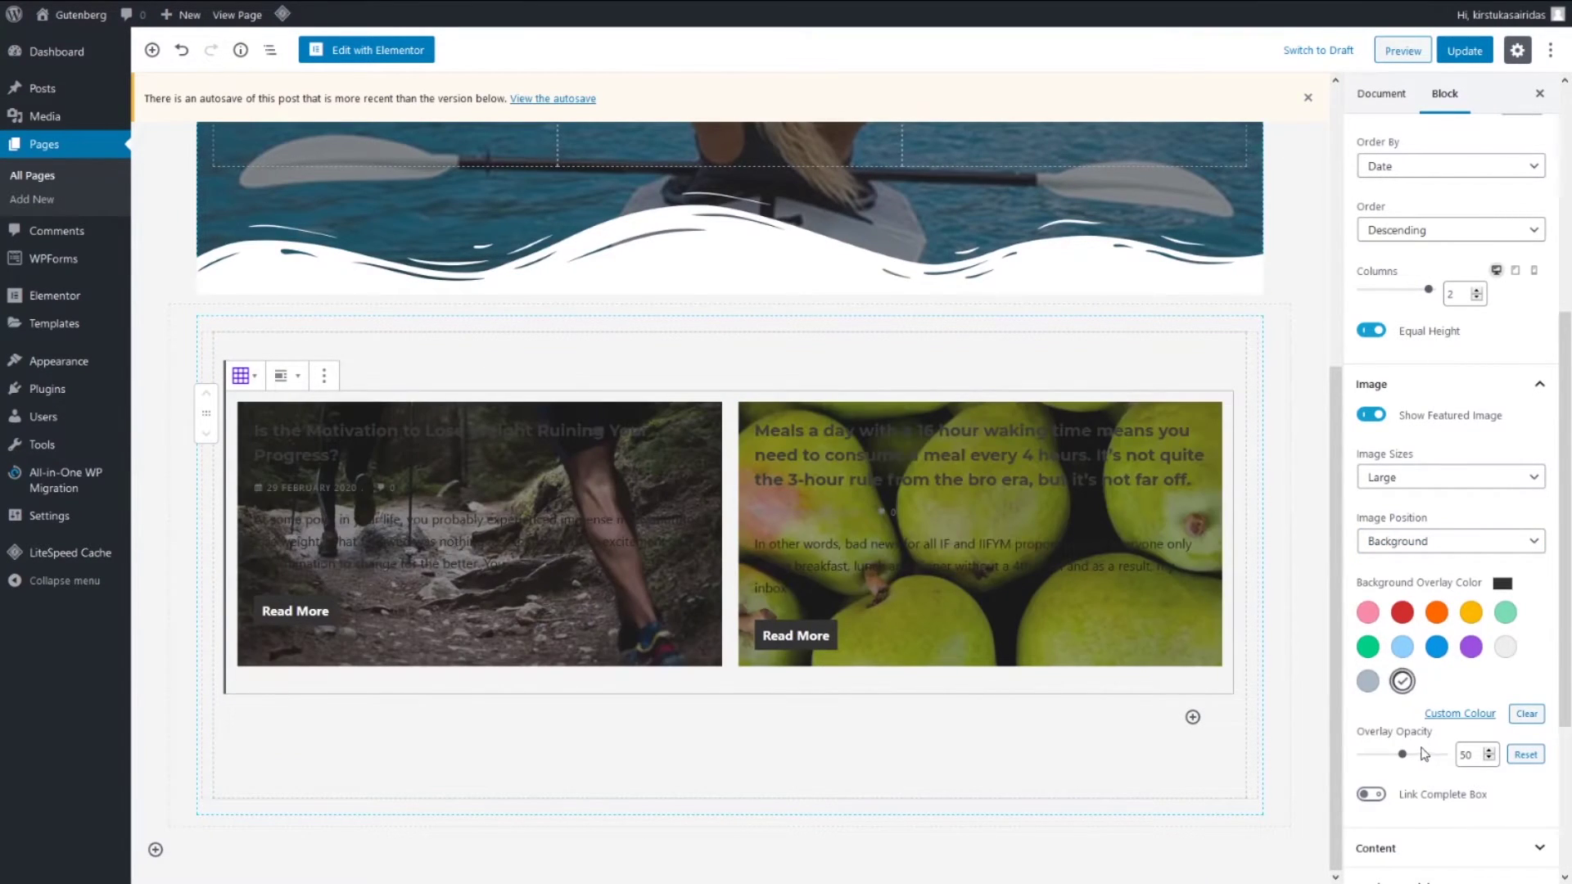
{"action": "left_click", "coordinate": [1417, 753]}
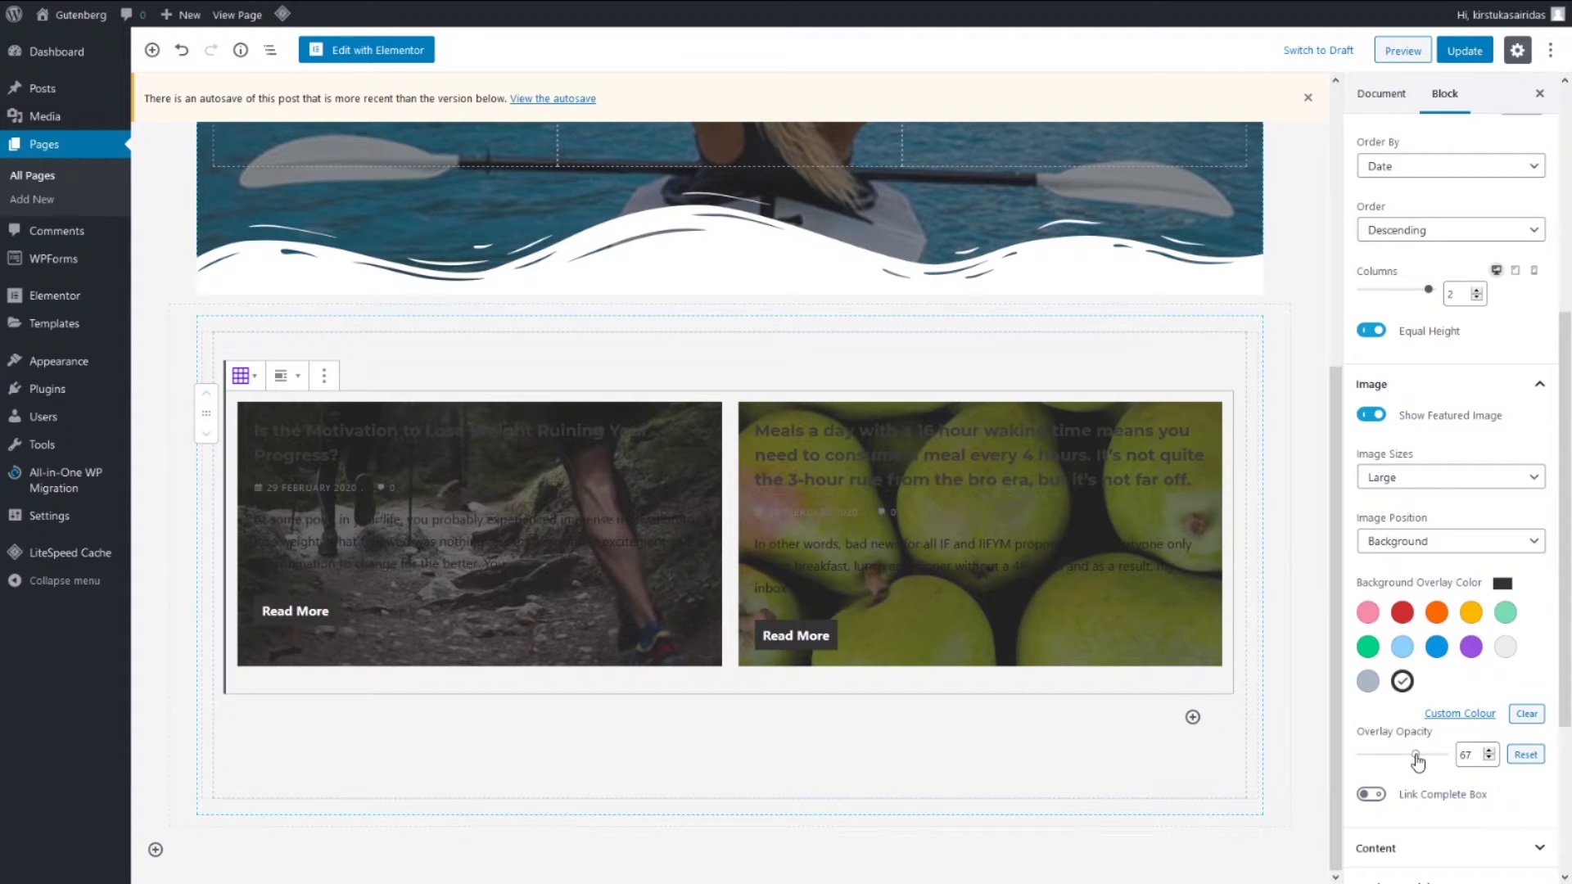
Hide post authors, shorten excerpts to 18 words, and collapse the grid panels
{"action": "left_click", "coordinate": [1383, 848]}
{"action": "left_click", "coordinate": [1370, 486]}
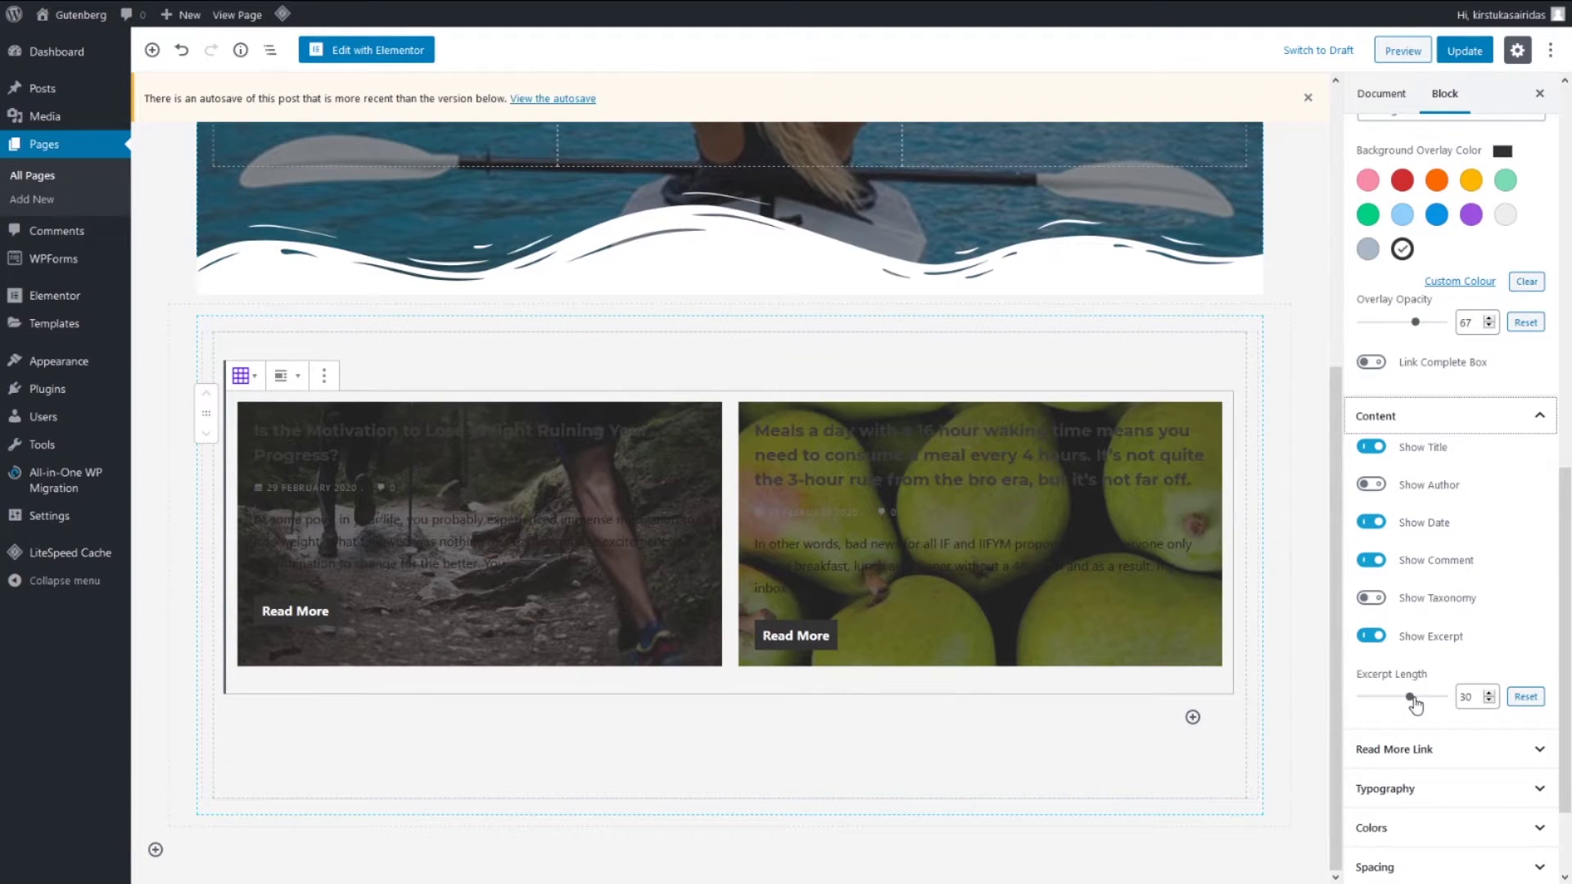
{"action": "left_click_drag", "start_coordinate": [1409, 697], "coordinate": [1393, 702]}
{"action": "left_click", "coordinate": [1509, 424]}
{"action": "scroll", "coordinate": [1508, 431], "scroll_direction": "up", "scroll_amount": 10}
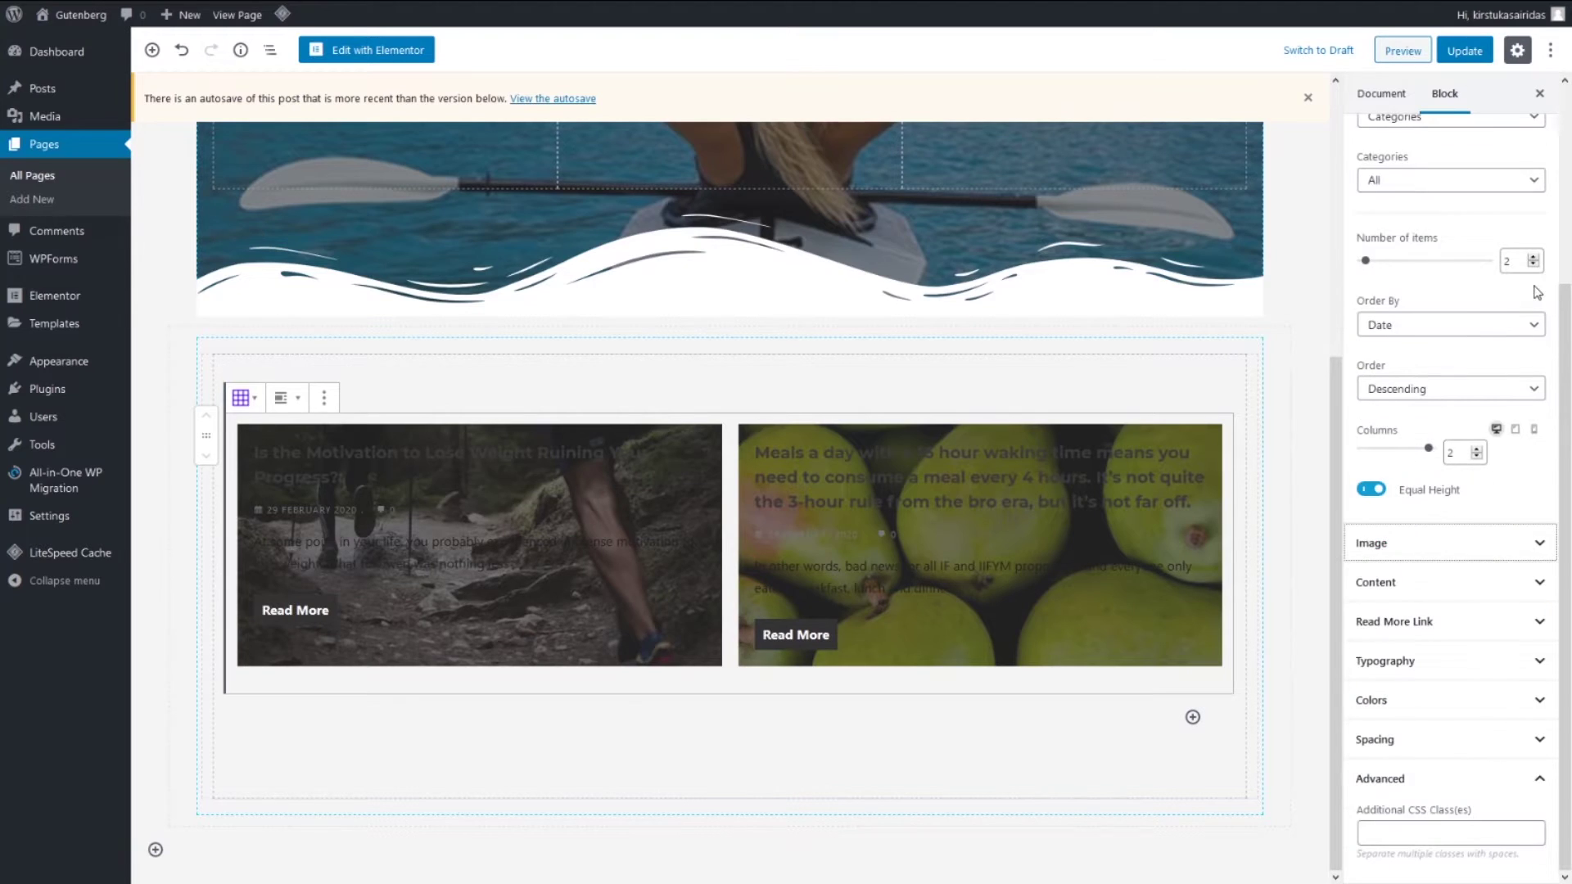
{"action": "left_click", "coordinate": [1541, 237]}
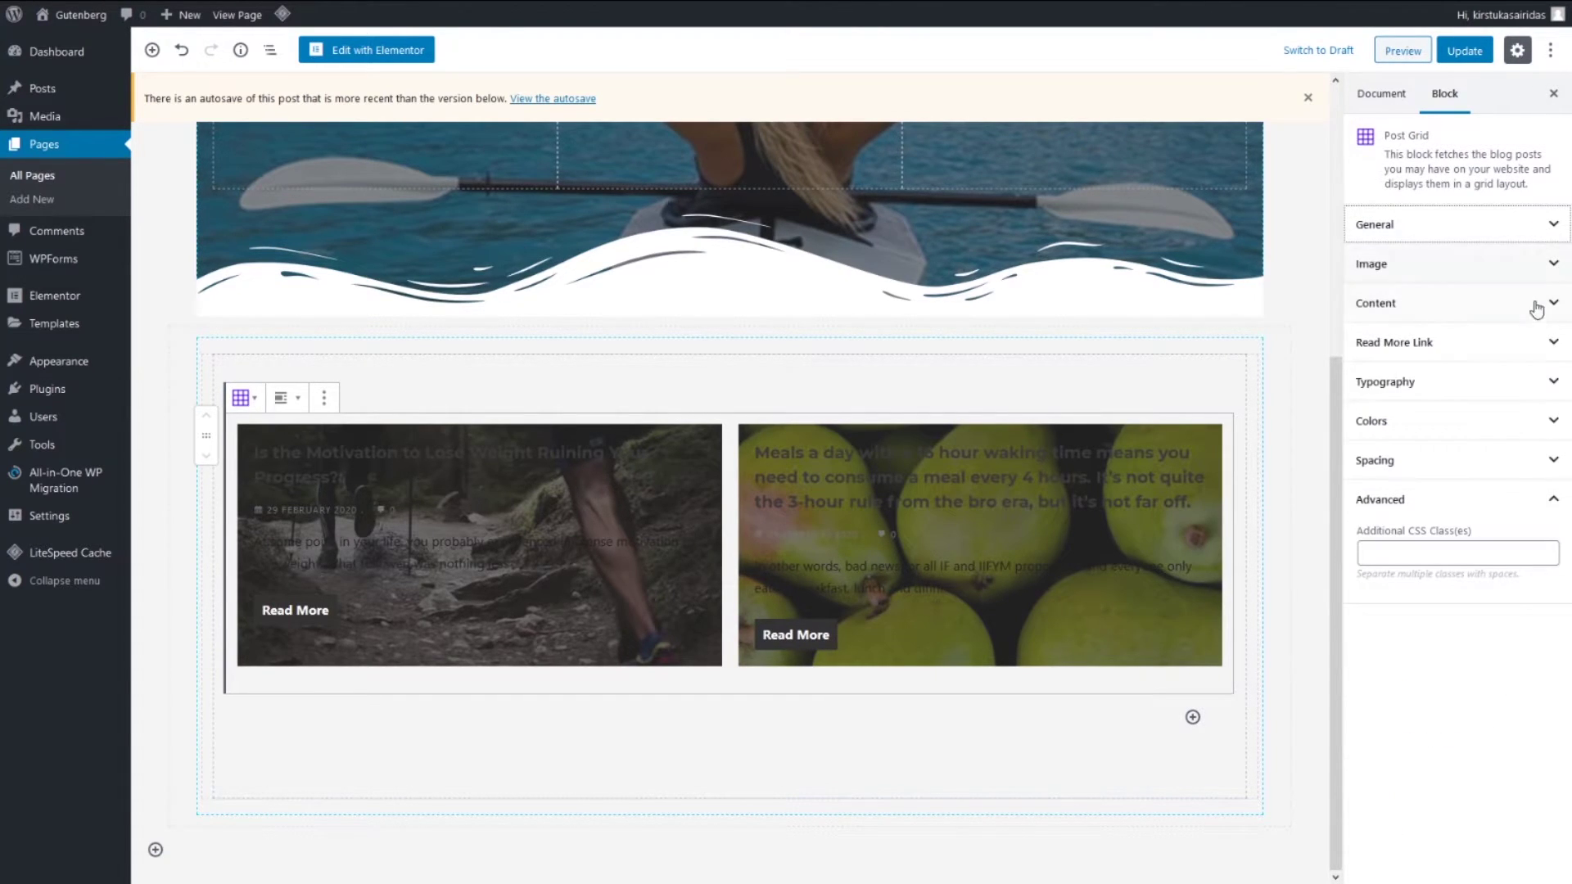
Give the Read More buttons rounded corner 8 and padding 7 top, 16 sides
{"action": "left_click", "coordinate": [1533, 345]}
{"action": "scroll", "coordinate": [1457, 611], "scroll_direction": "down", "scroll_amount": 3}
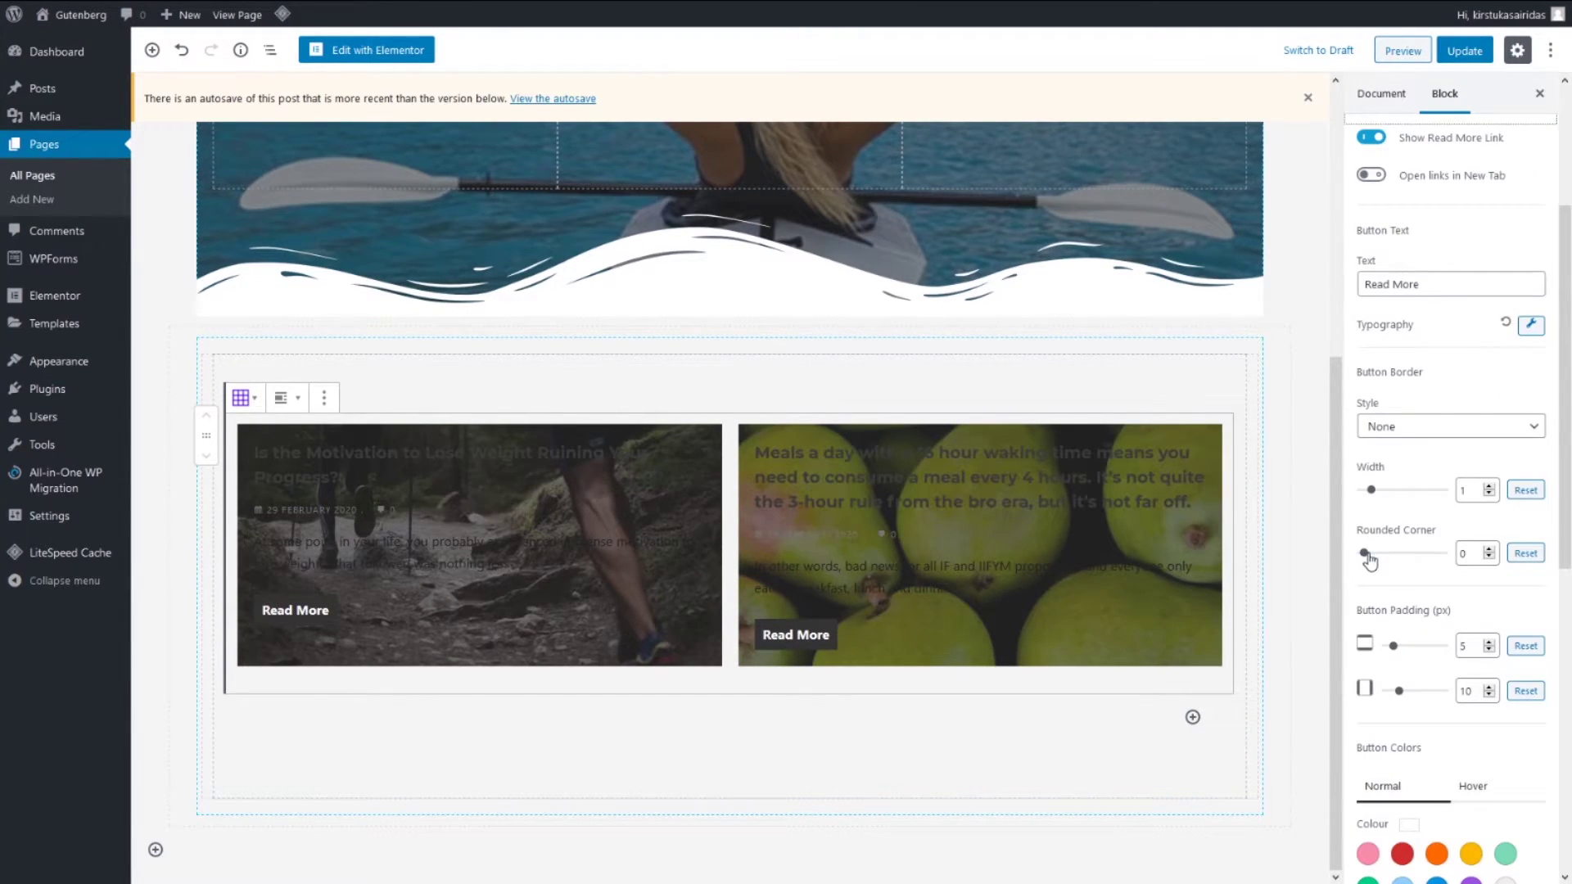
{"action": "left_click_drag", "start_coordinate": [1364, 553], "coordinate": [1379, 558]}
{"action": "scroll", "coordinate": [1440, 590], "scroll_direction": "down", "scroll_amount": 1}
{"action": "left_click", "coordinate": [1459, 563]}
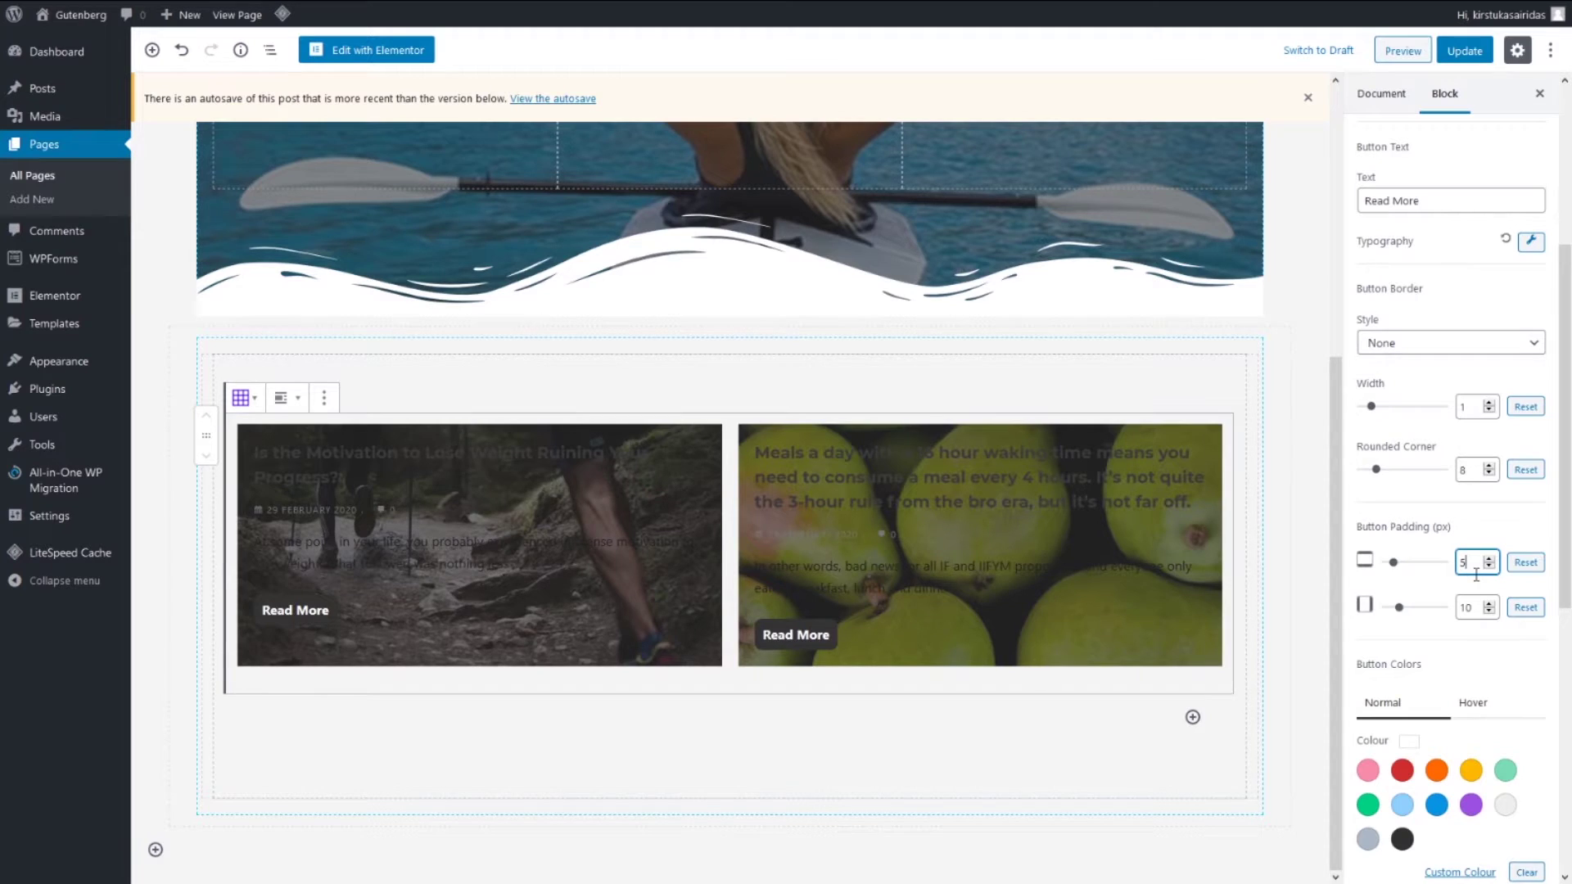
{"action": "key", "text": "Up"}
{"action": "key", "text": "Up"}
{"action": "double_click", "coordinate": [1471, 608]}
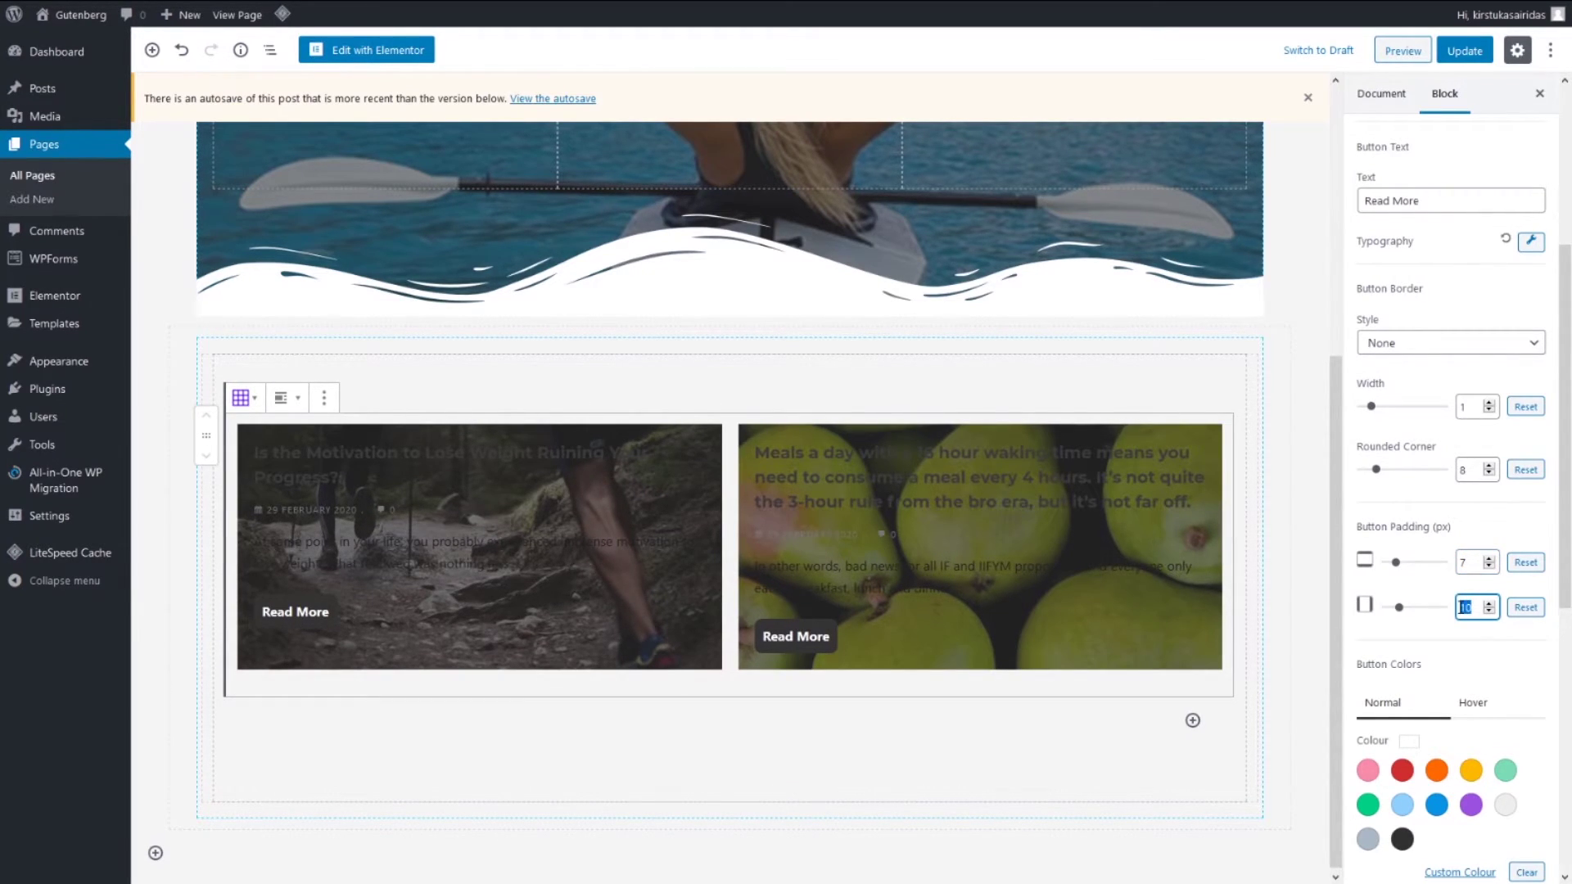
{"action": "type", "text": "16"}
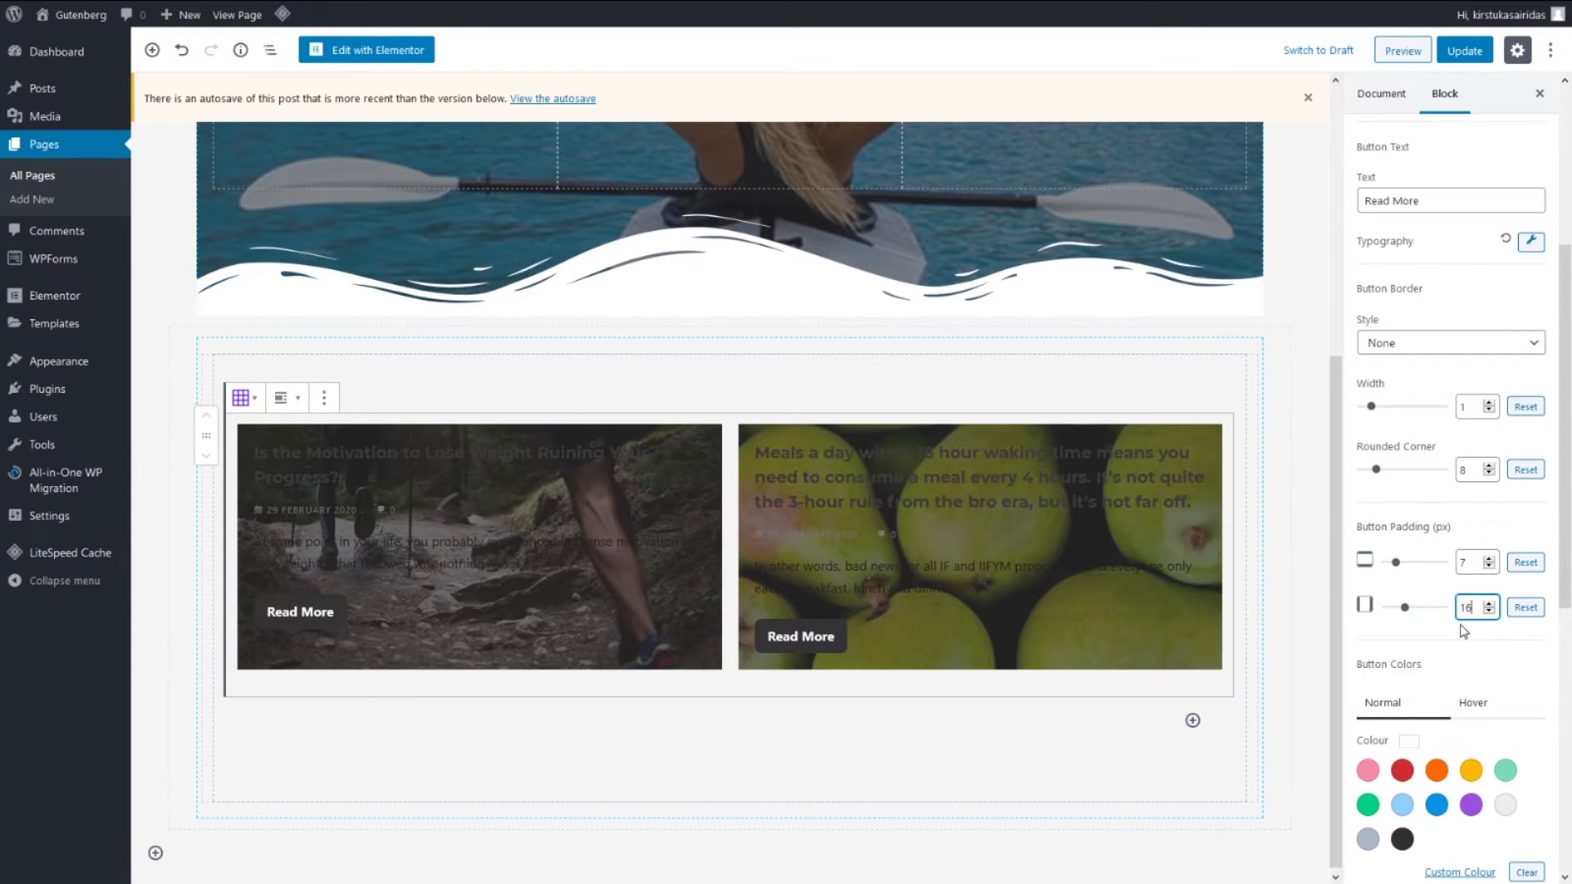
Set the Read More button background to a blue shade
{"action": "scroll", "coordinate": [1471, 559], "scroll_direction": "down", "scroll_amount": 4}
{"action": "left_click", "coordinate": [1436, 621]}
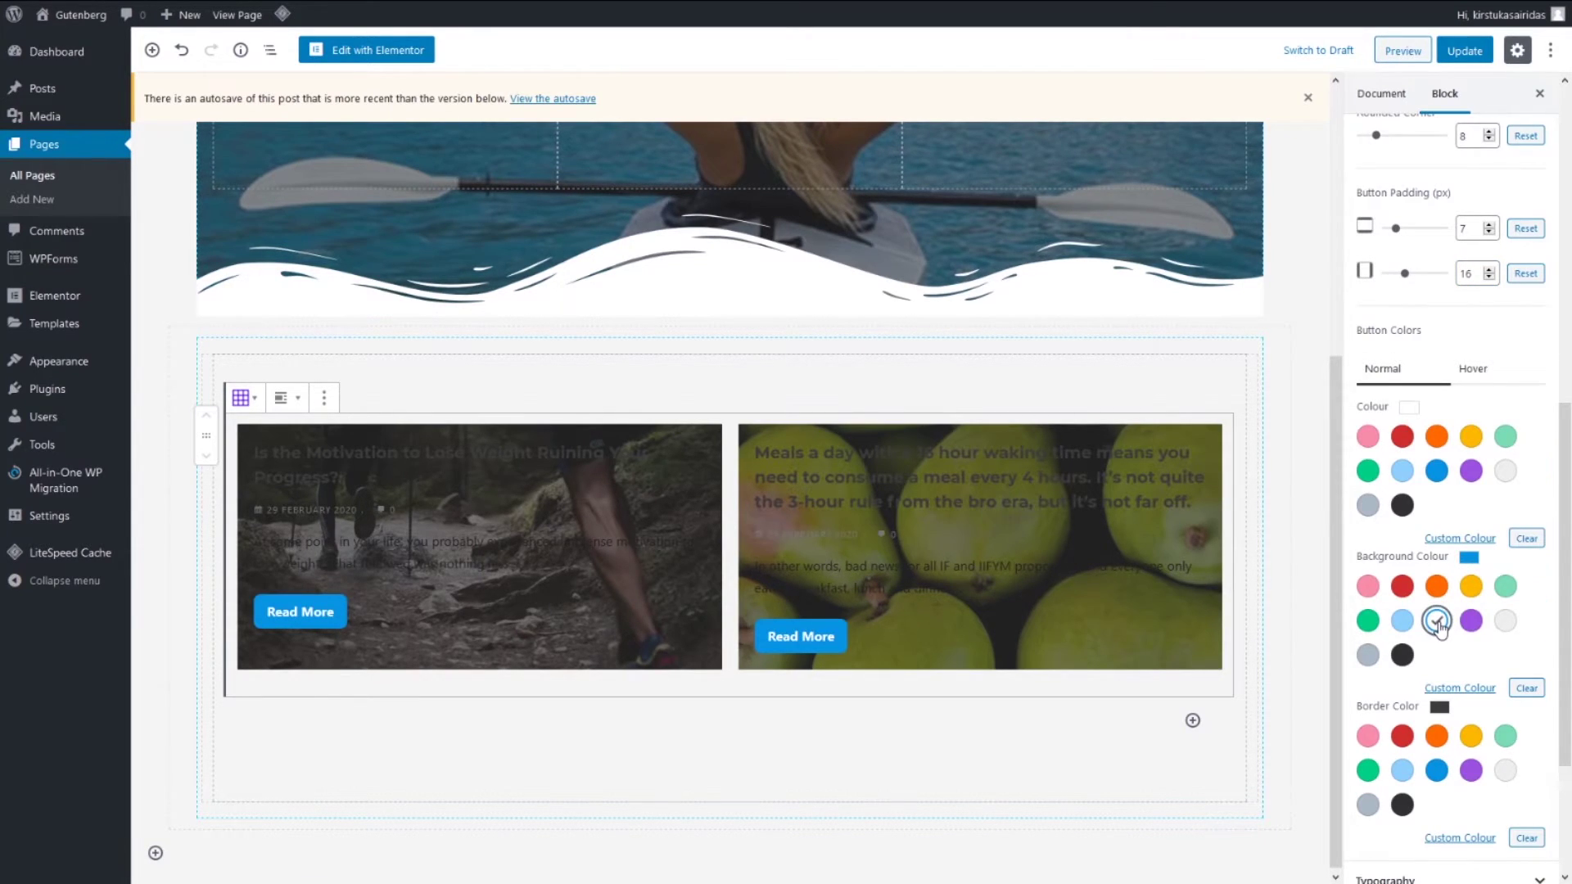
{"action": "left_click", "coordinate": [1461, 688]}
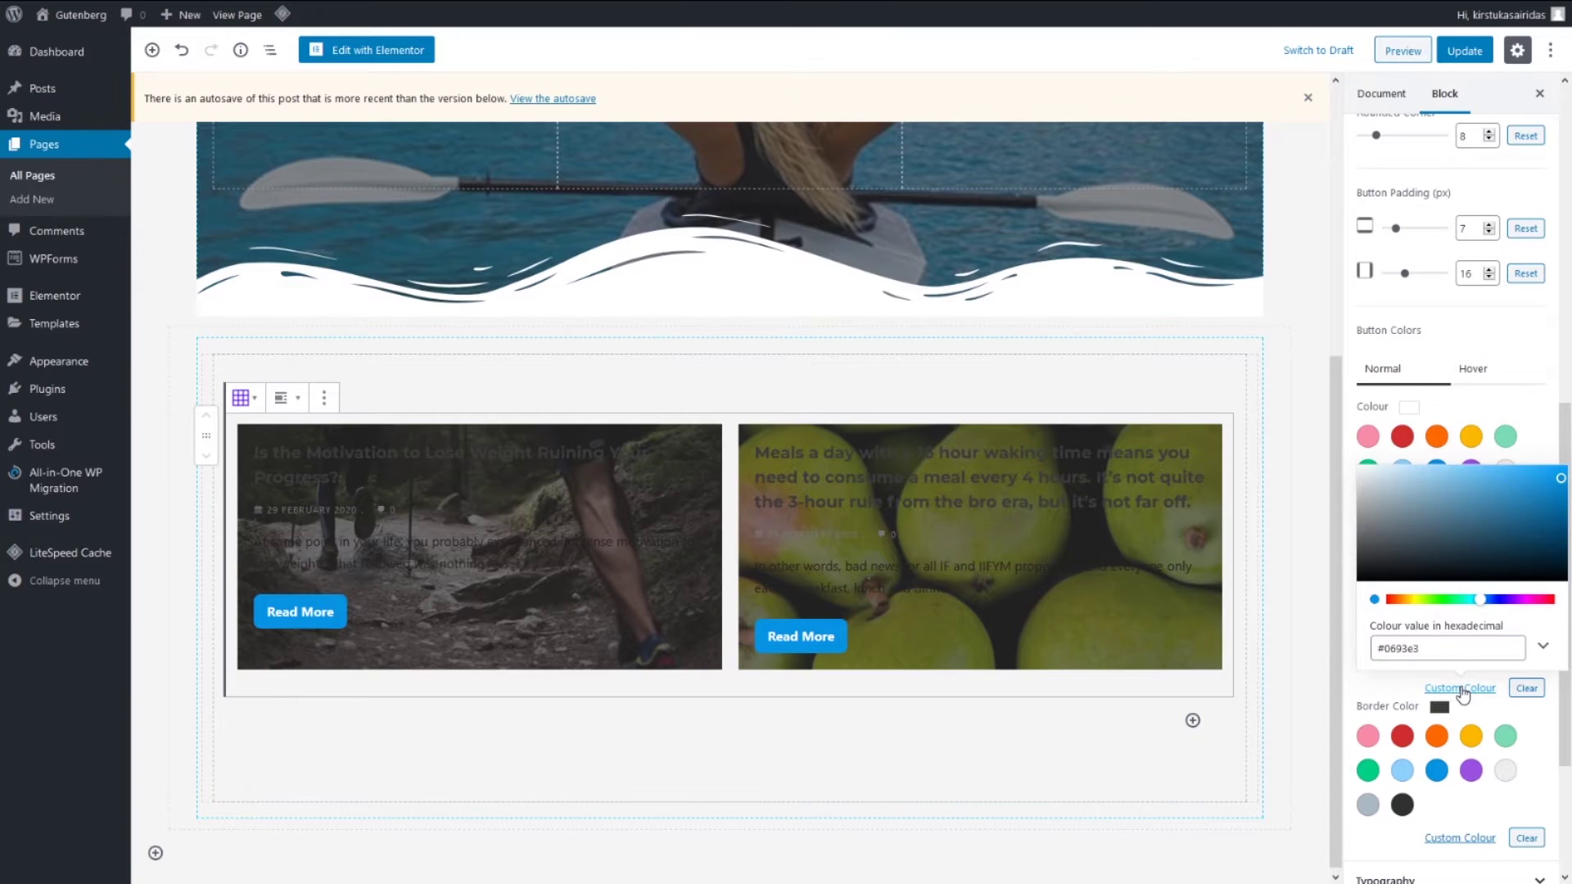
{"action": "scroll", "coordinate": [1539, 646], "scroll_direction": "down", "scroll_amount": 2}
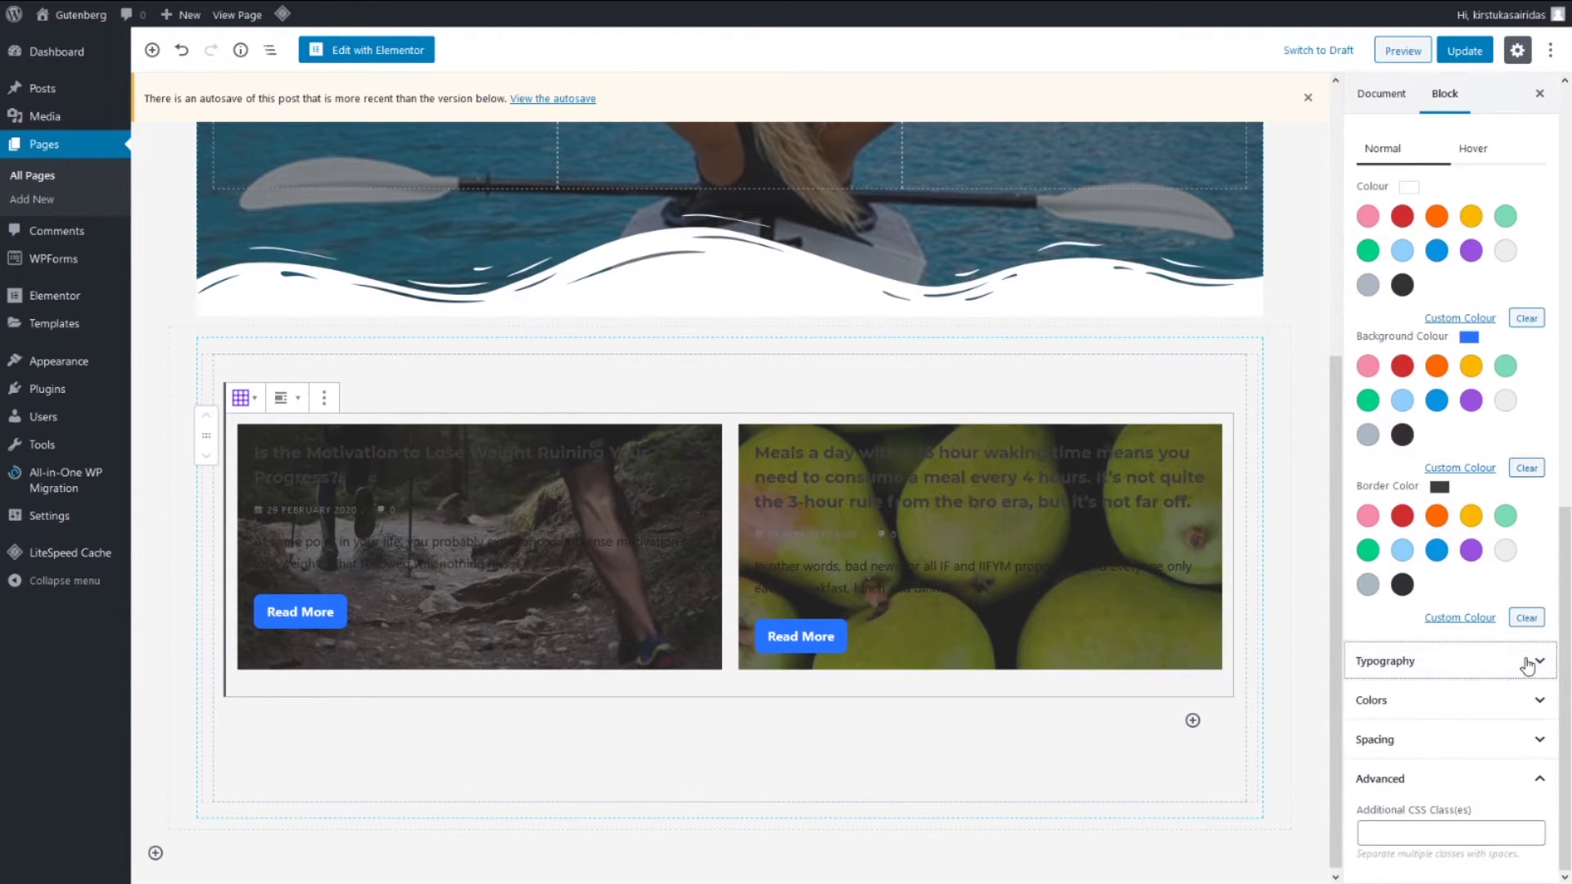
Set the Post Grid title colour to white
{"action": "left_click", "coordinate": [1531, 660]}
{"action": "scroll", "coordinate": [1522, 573], "scroll_direction": "down", "scroll_amount": 3}
{"action": "scroll", "coordinate": [1438, 465], "scroll_direction": "up", "scroll_amount": 6}
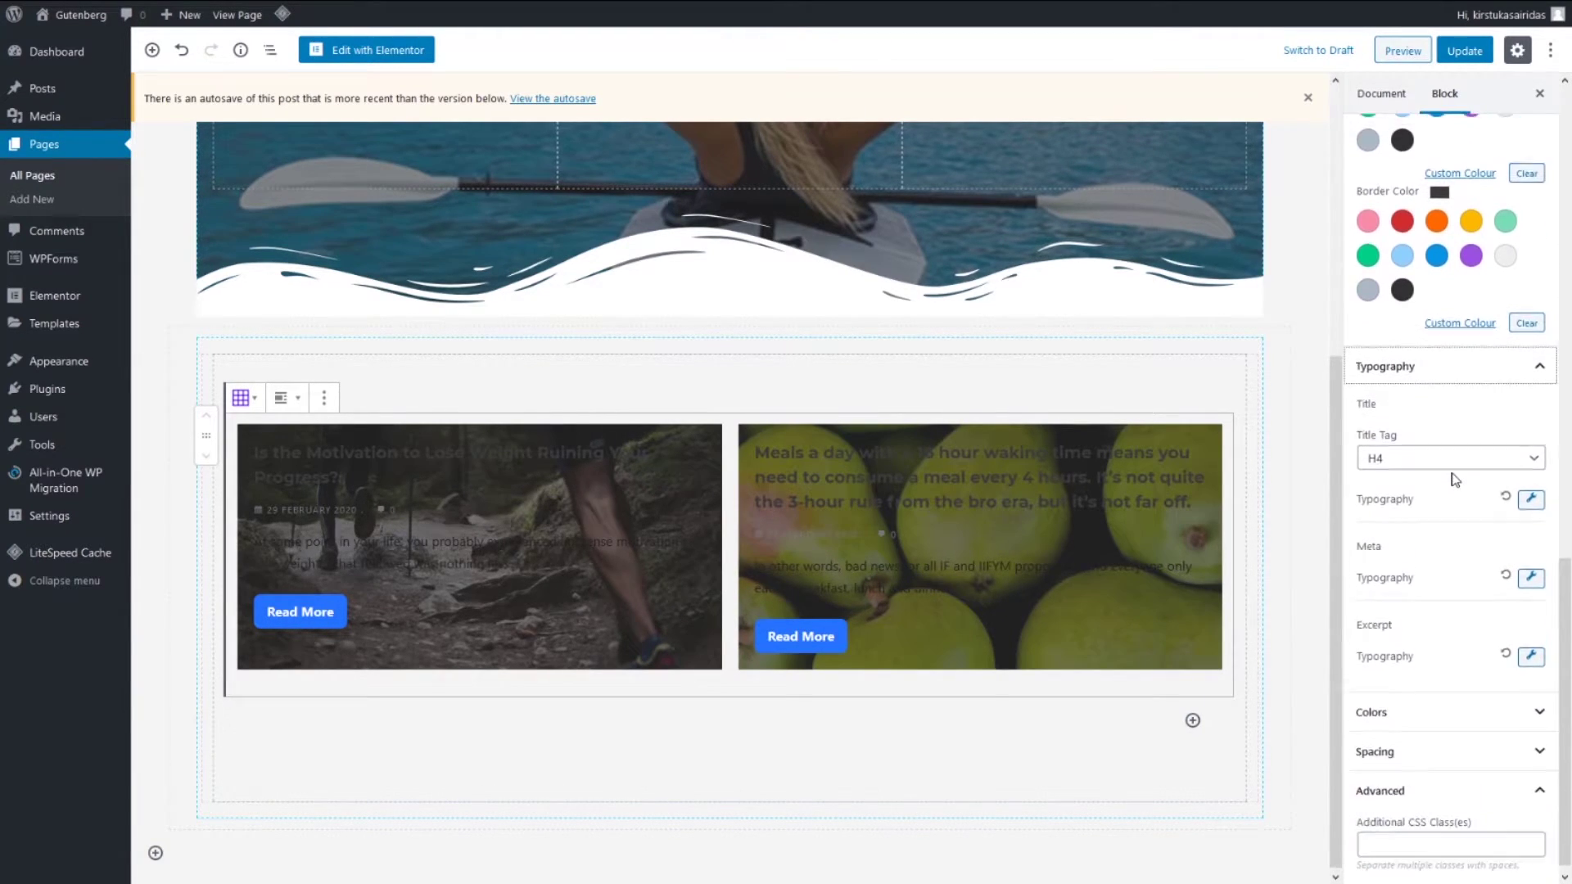
{"action": "left_click", "coordinate": [1519, 435]}
{"action": "scroll", "coordinate": [1457, 491], "scroll_direction": "down", "scroll_amount": 3}
{"action": "left_click", "coordinate": [1459, 497]}
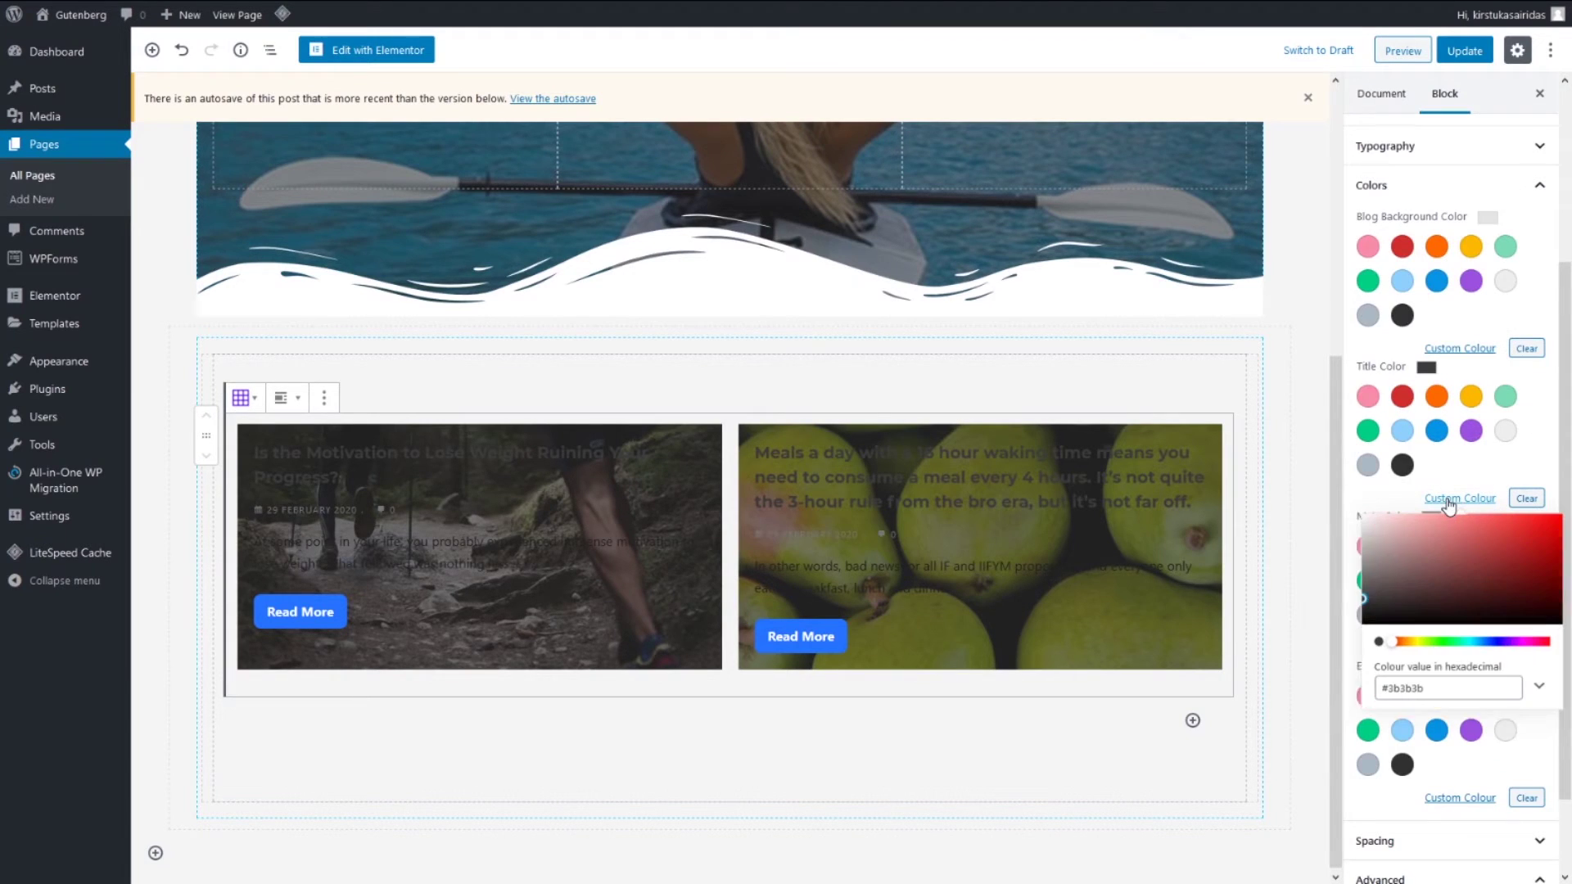
{"action": "double_click", "coordinate": [1408, 697]}
{"action": "type", "text": "white"}
Set the excerpt and meta colours to white as well
{"action": "scroll", "coordinate": [1457, 573], "scroll_direction": "down", "scroll_amount": 1}
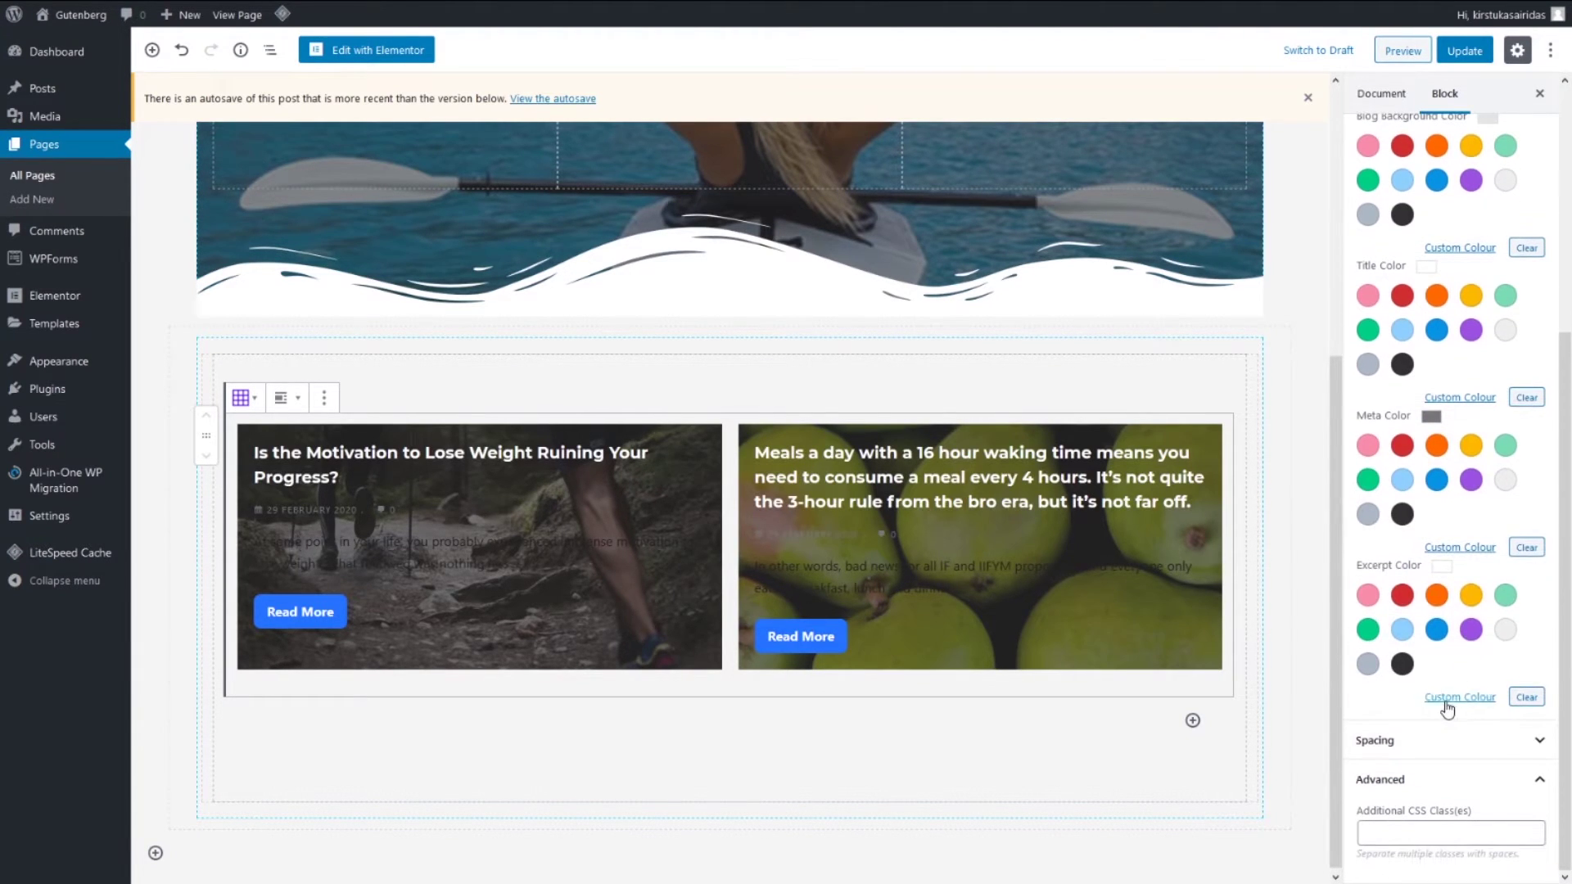
{"action": "left_click", "coordinate": [1460, 696]}
{"action": "double_click", "coordinate": [1430, 660]}
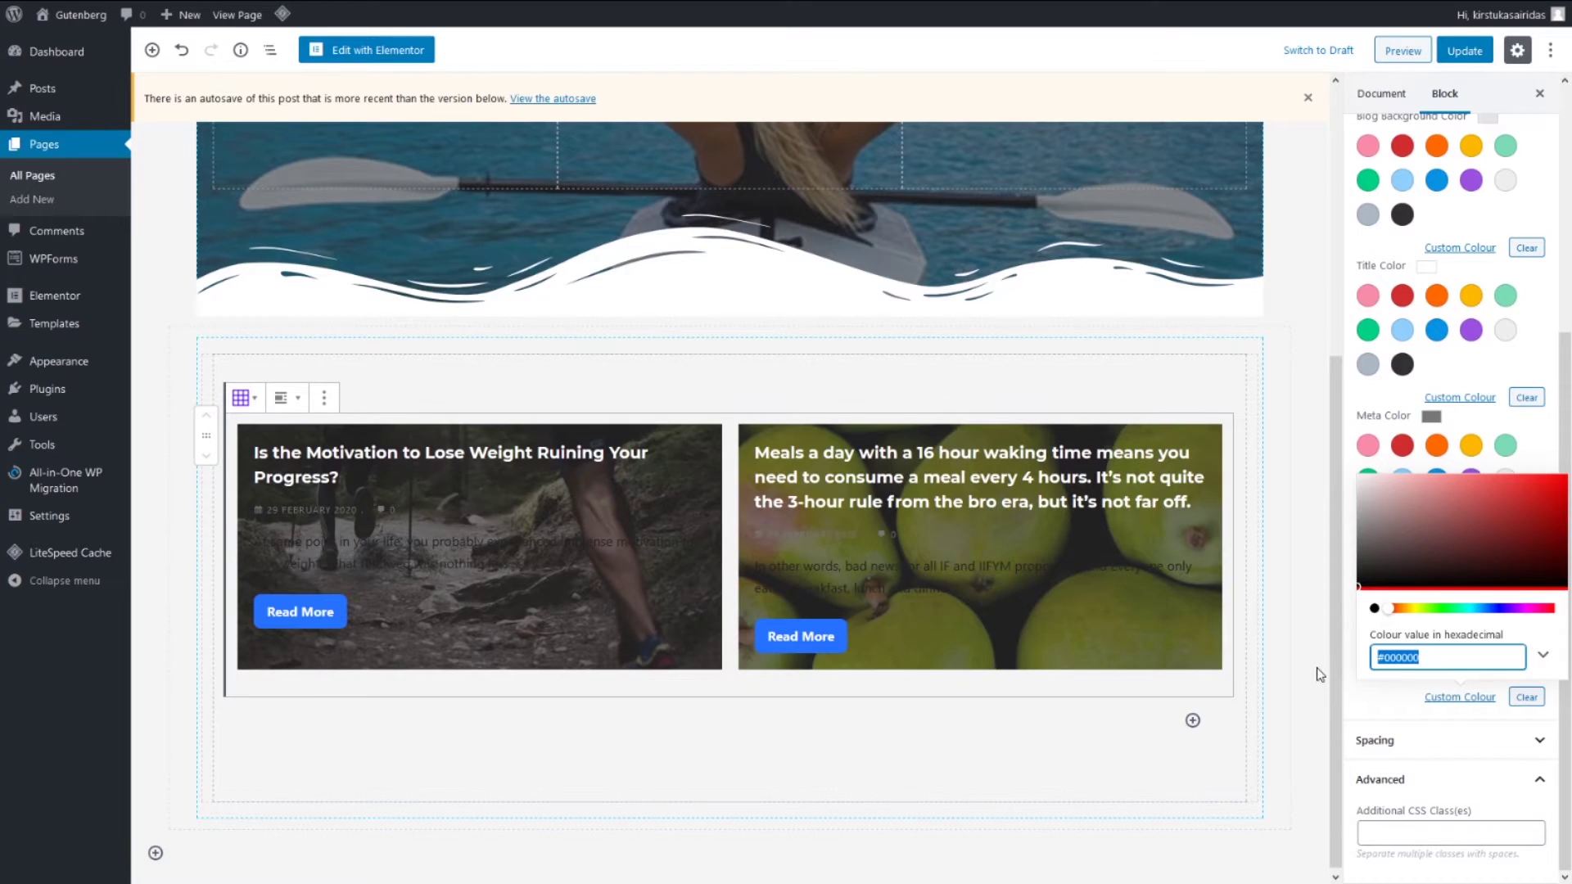
{"action": "type", "text": "white"}
{"action": "left_click", "coordinate": [1428, 418]}
{"action": "left_click", "coordinate": [1460, 547]}
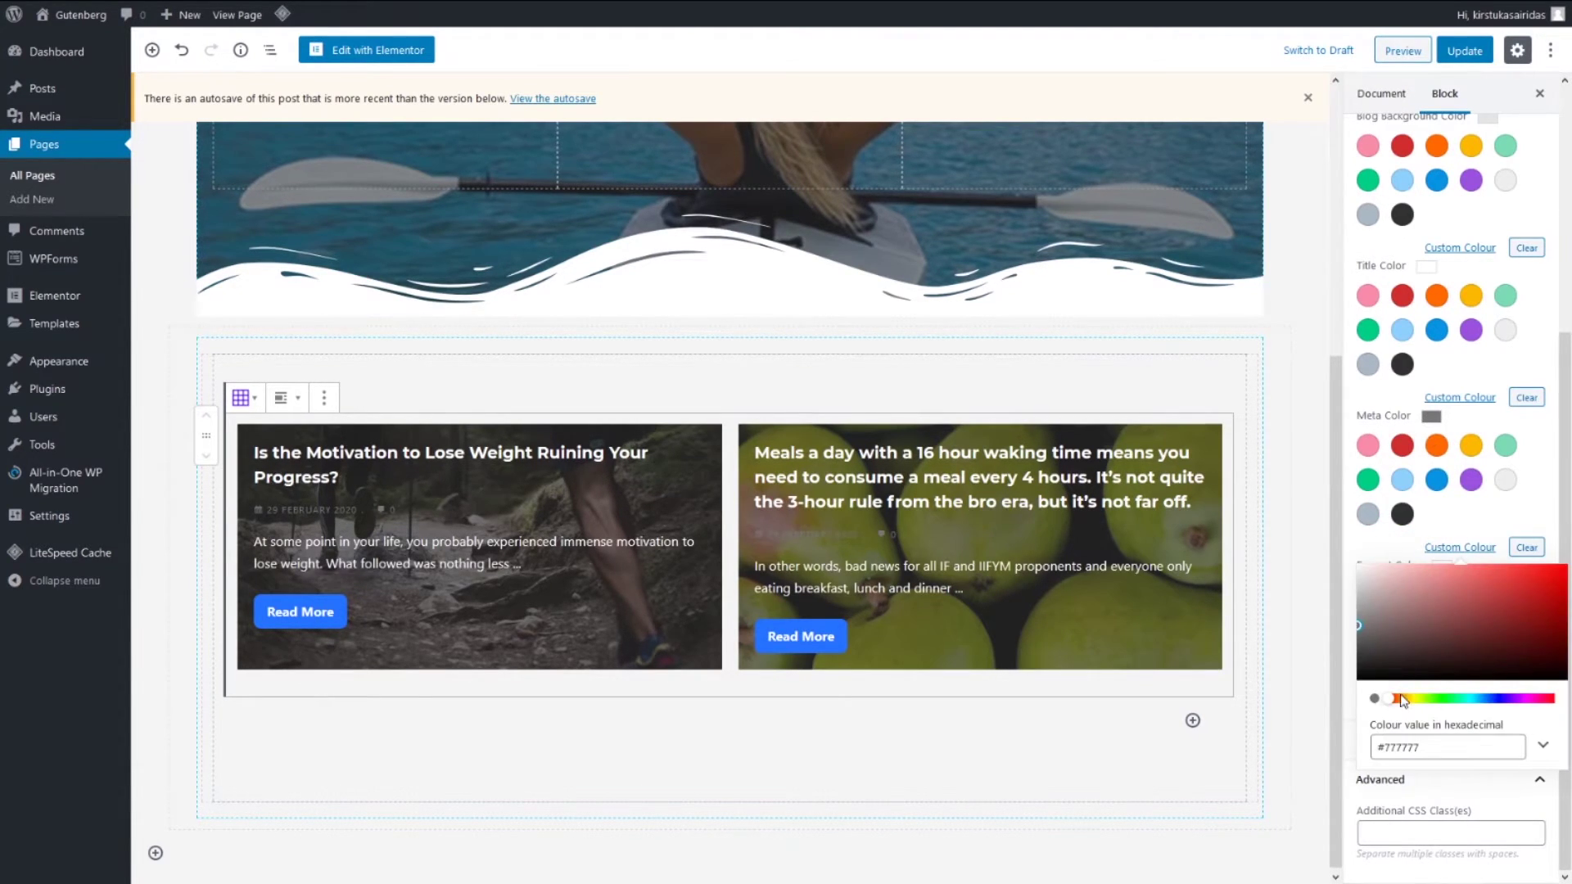
{"action": "left_click", "coordinate": [1409, 748]}
{"action": "scroll", "coordinate": [1449, 491], "scroll_direction": "up", "scroll_amount": 5}
{"action": "scroll", "coordinate": [1449, 491], "scroll_direction": "down", "scroll_amount": 1}
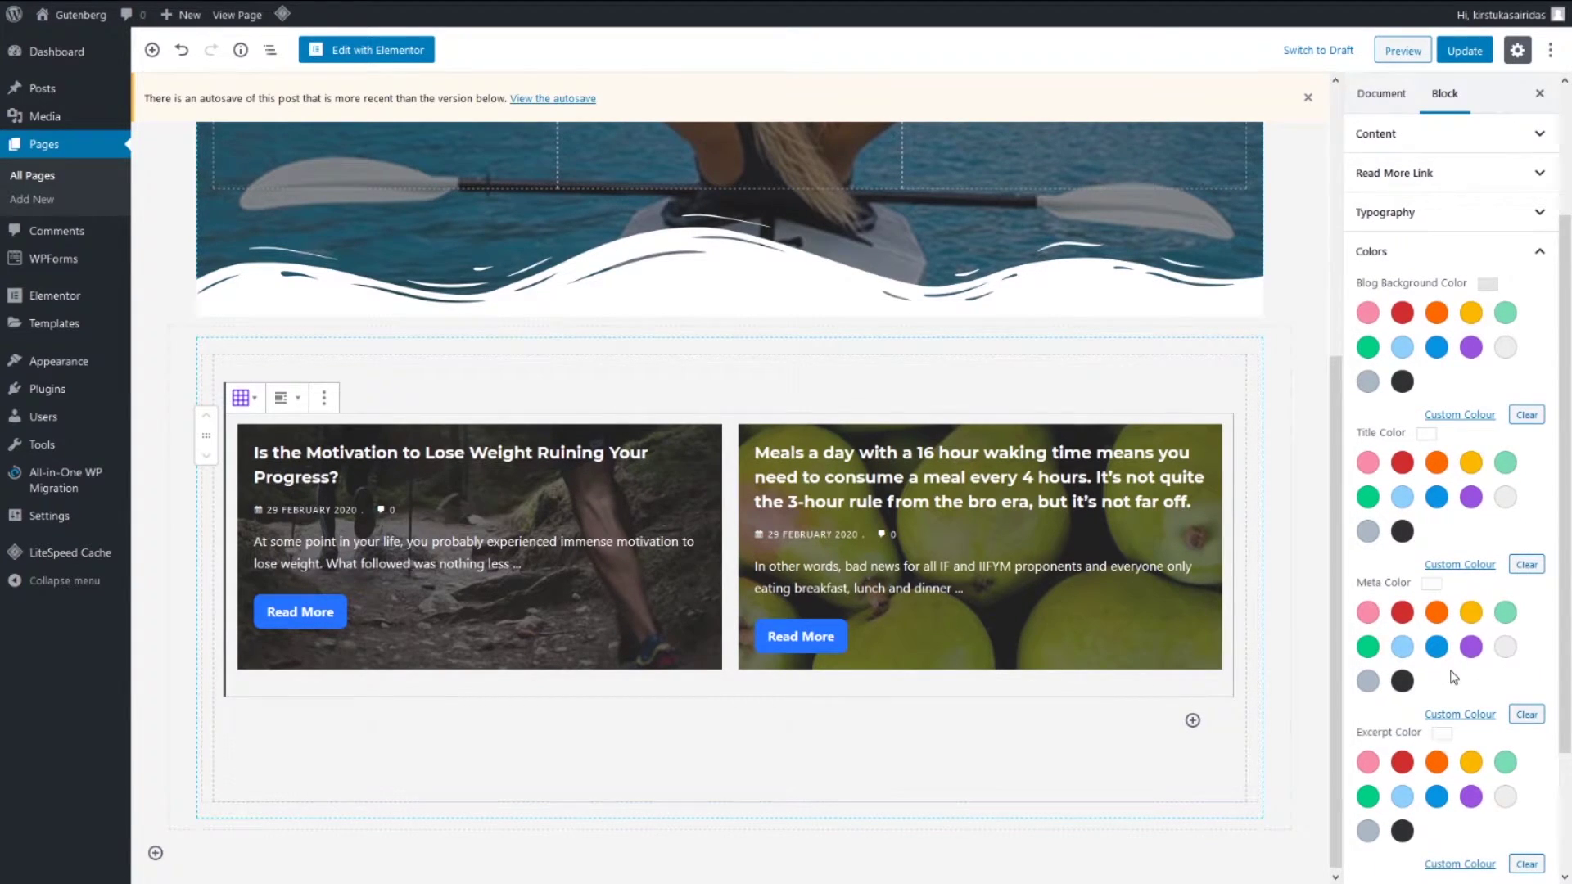
{"action": "scroll", "coordinate": [1482, 622], "scroll_direction": "down", "scroll_amount": 3}
{"action": "scroll", "coordinate": [1465, 643], "scroll_direction": "up", "scroll_amount": 4}
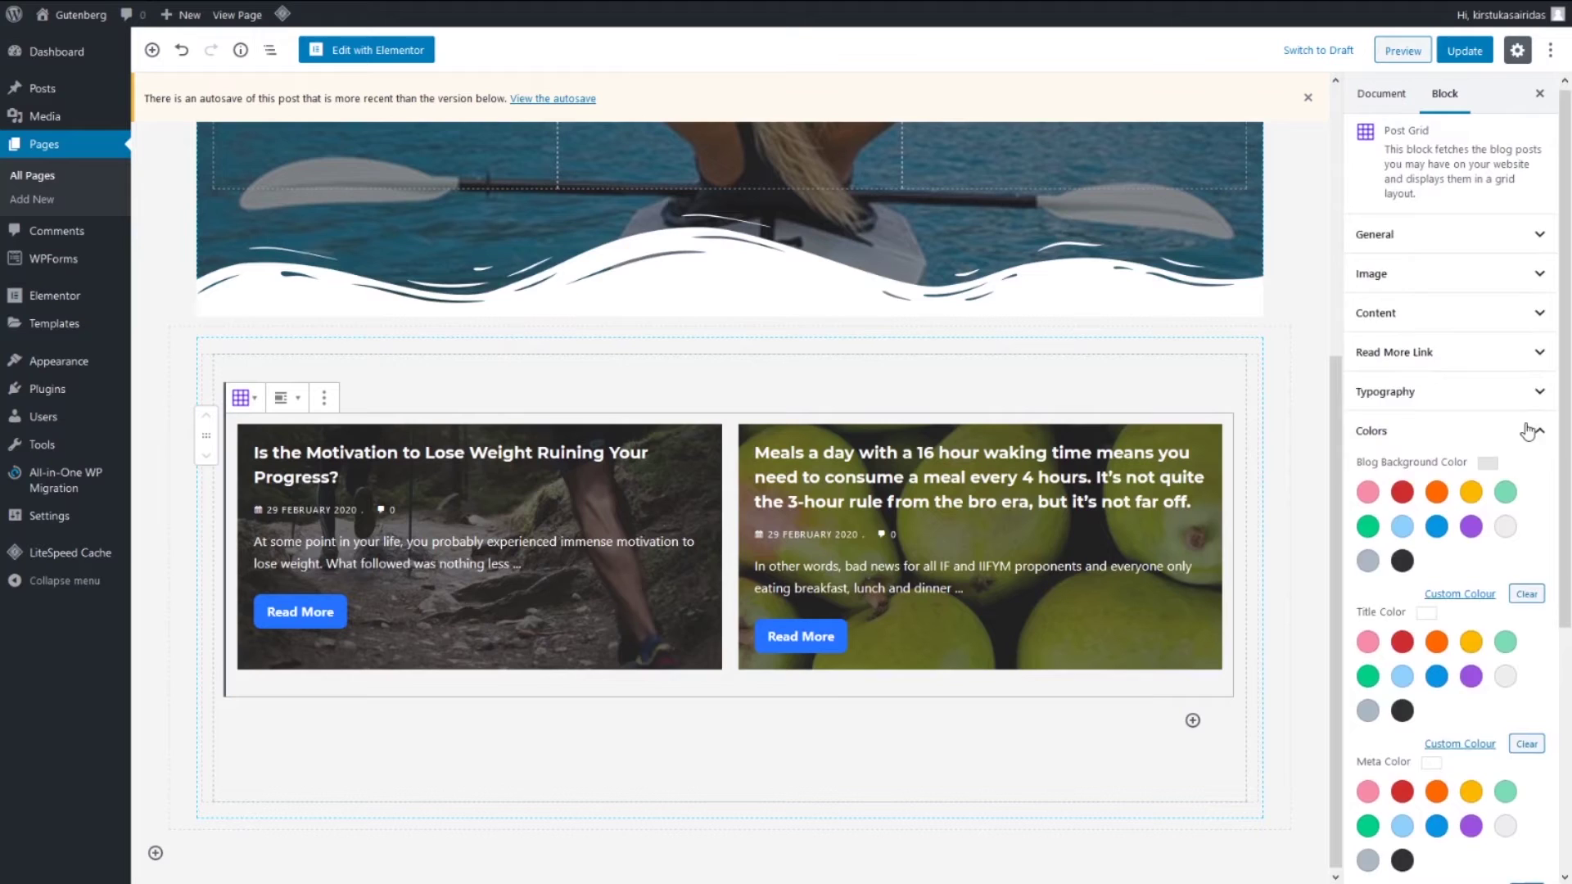
Raise the Post Grid row gap to 25 and adjust the column gap
{"action": "left_click", "coordinate": [1519, 467]}
{"action": "scroll", "coordinate": [1519, 467], "scroll_direction": "down", "scroll_amount": 2}
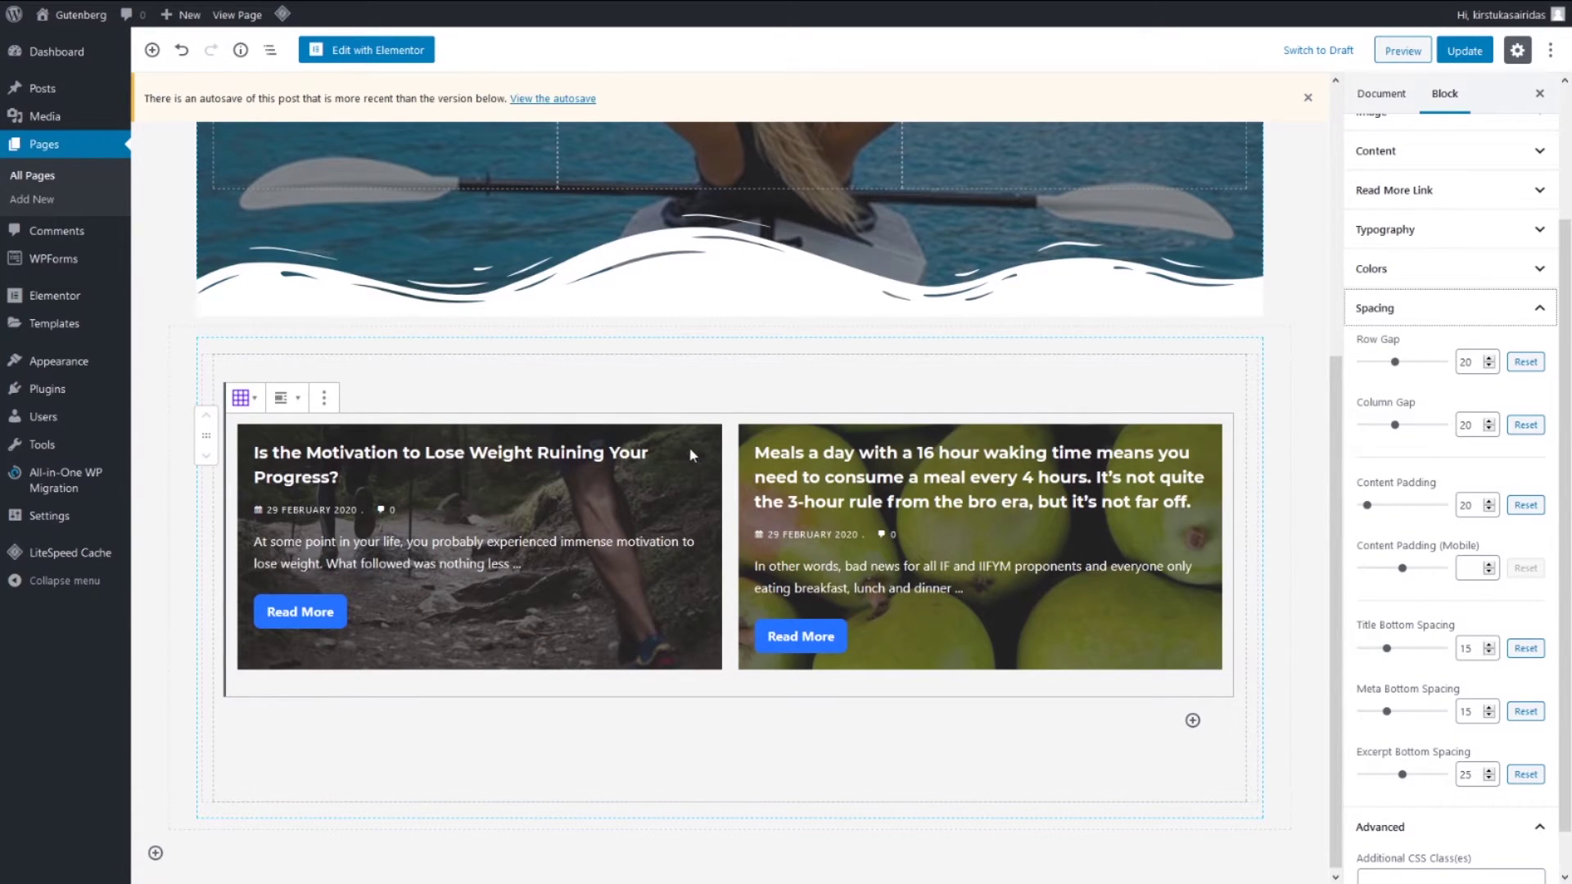
{"action": "left_click", "coordinate": [1490, 360]}
{"action": "left_click", "coordinate": [1489, 360]}
{"action": "left_click", "coordinate": [1490, 361]}
{"action": "left_click", "coordinate": [1490, 361]}
{"action": "left_click", "coordinate": [1489, 360]}
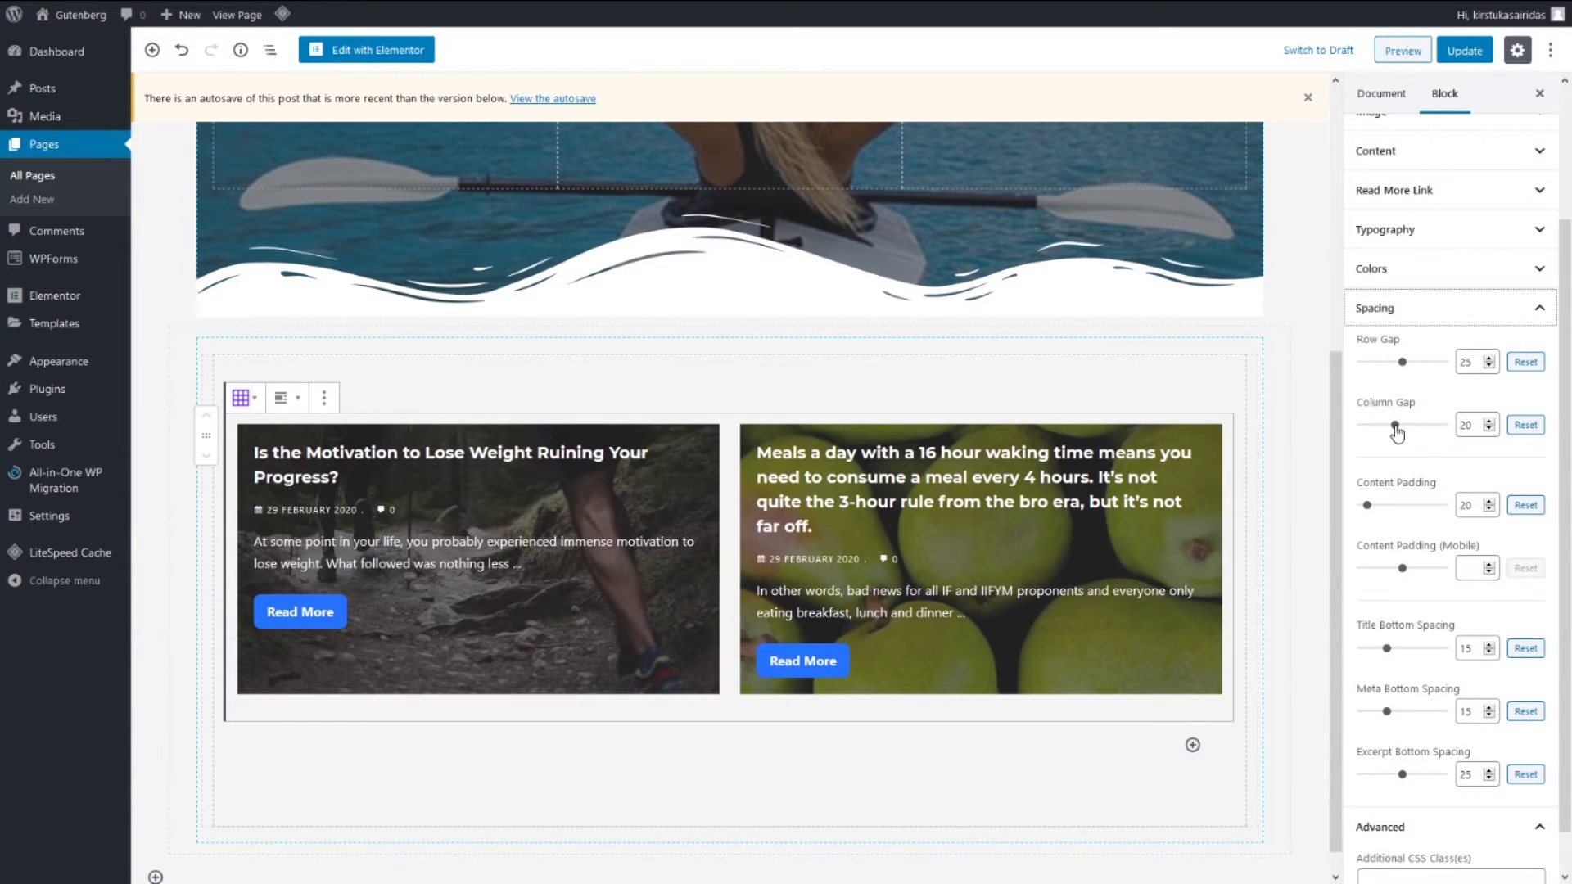
{"action": "mouse_move", "coordinate": [1395, 427]}
{"action": "left_mouse_down"}
{"action": "mouse_move", "coordinate": [1426, 439]}
{"action": "mouse_move", "coordinate": [1383, 449]}
{"action": "mouse_move", "coordinate": [1397, 451]}
{"action": "left_mouse_up"}
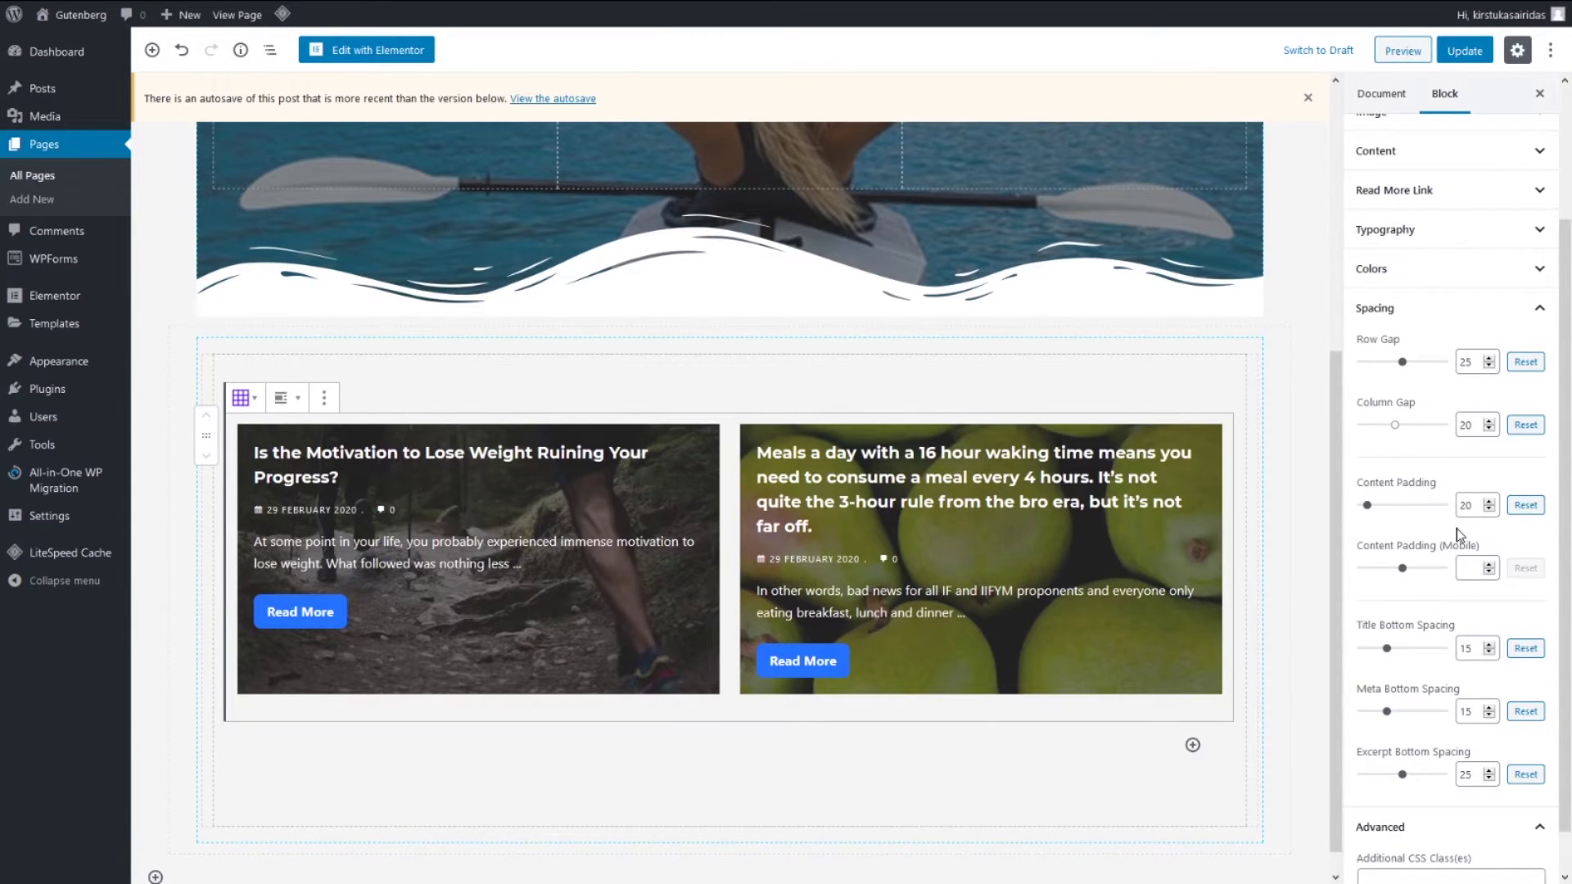
Set the card content padding to 64, with 37 on mobile
{"action": "left_click_drag", "start_coordinate": [1366, 505], "coordinate": [1375, 514]}
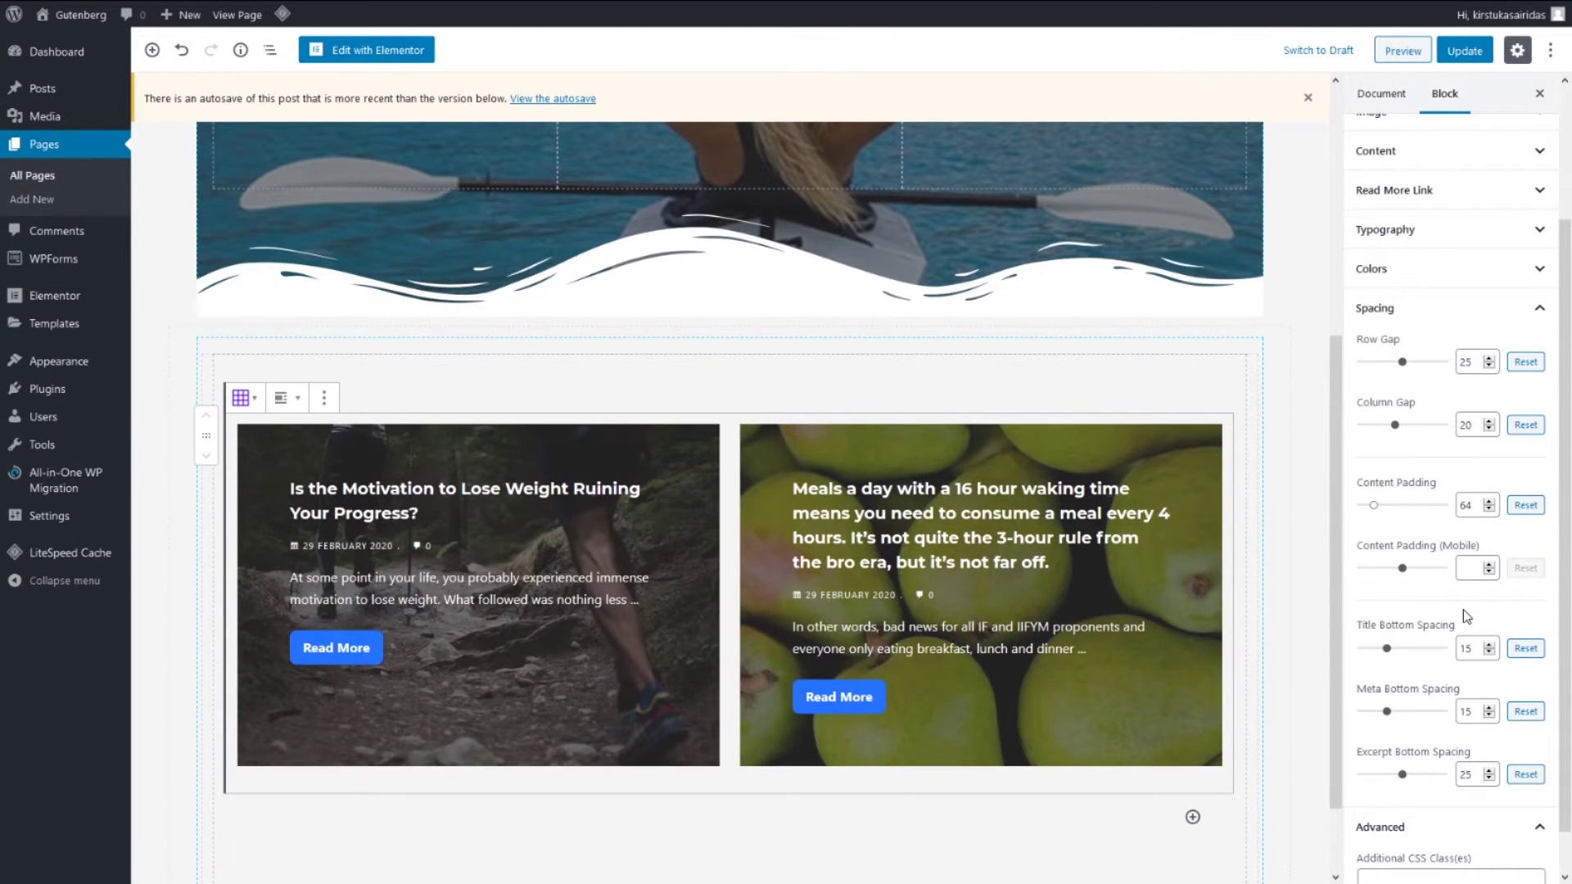
{"action": "left_click", "coordinate": [1488, 564]}
{"action": "left_click_drag", "start_coordinate": [1364, 570], "coordinate": [1370, 575]}
{"action": "scroll", "coordinate": [1479, 658], "scroll_direction": "down", "scroll_amount": 1}
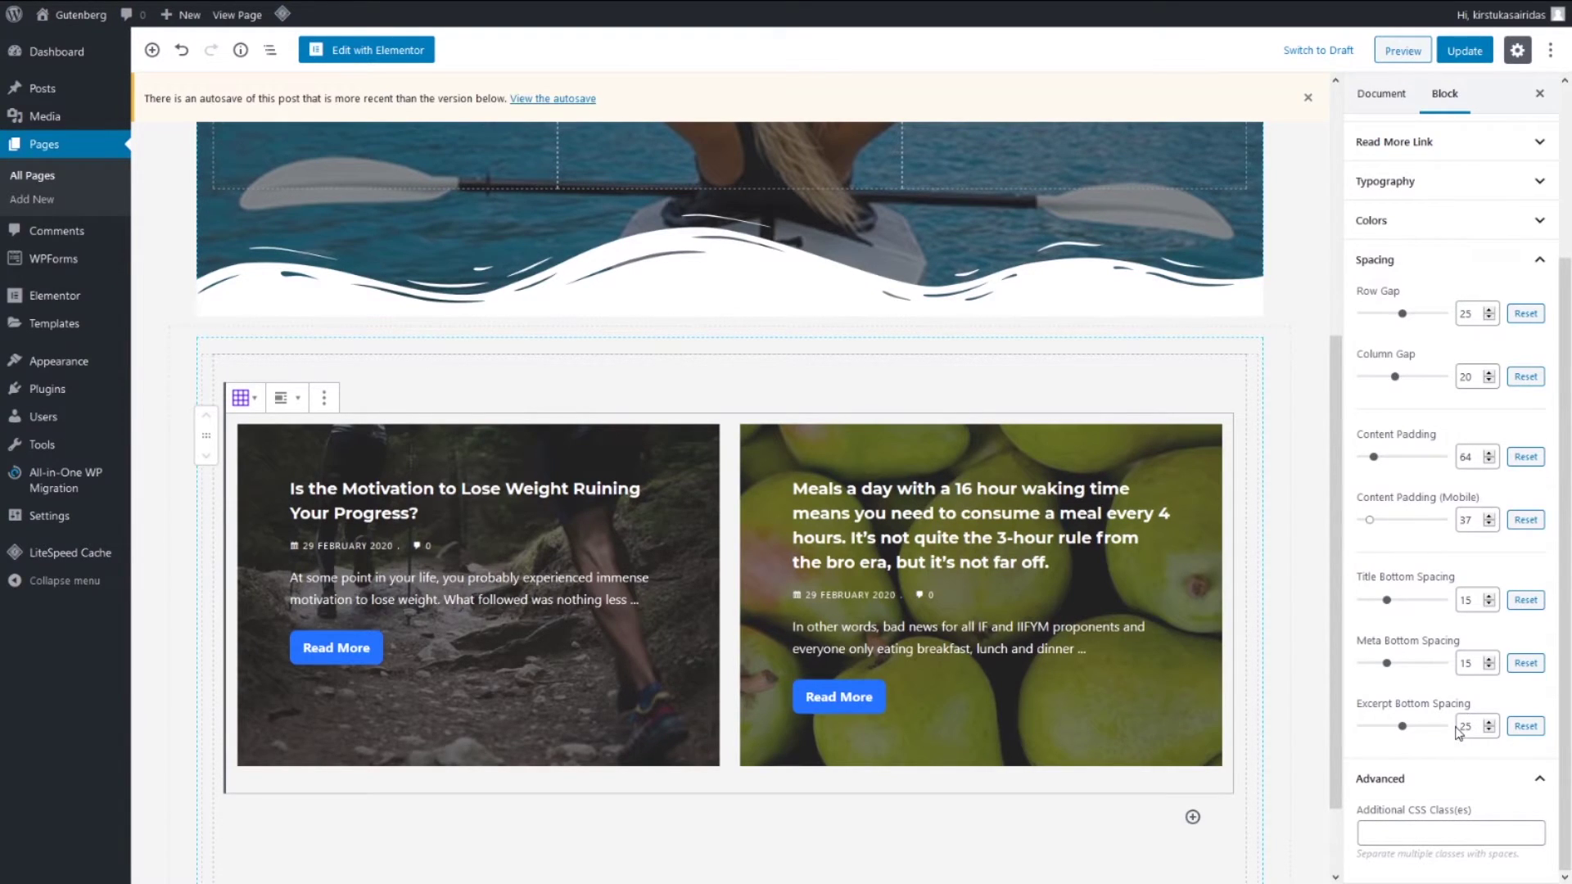
{"action": "scroll", "coordinate": [1454, 709], "scroll_direction": "up", "scroll_amount": 5}
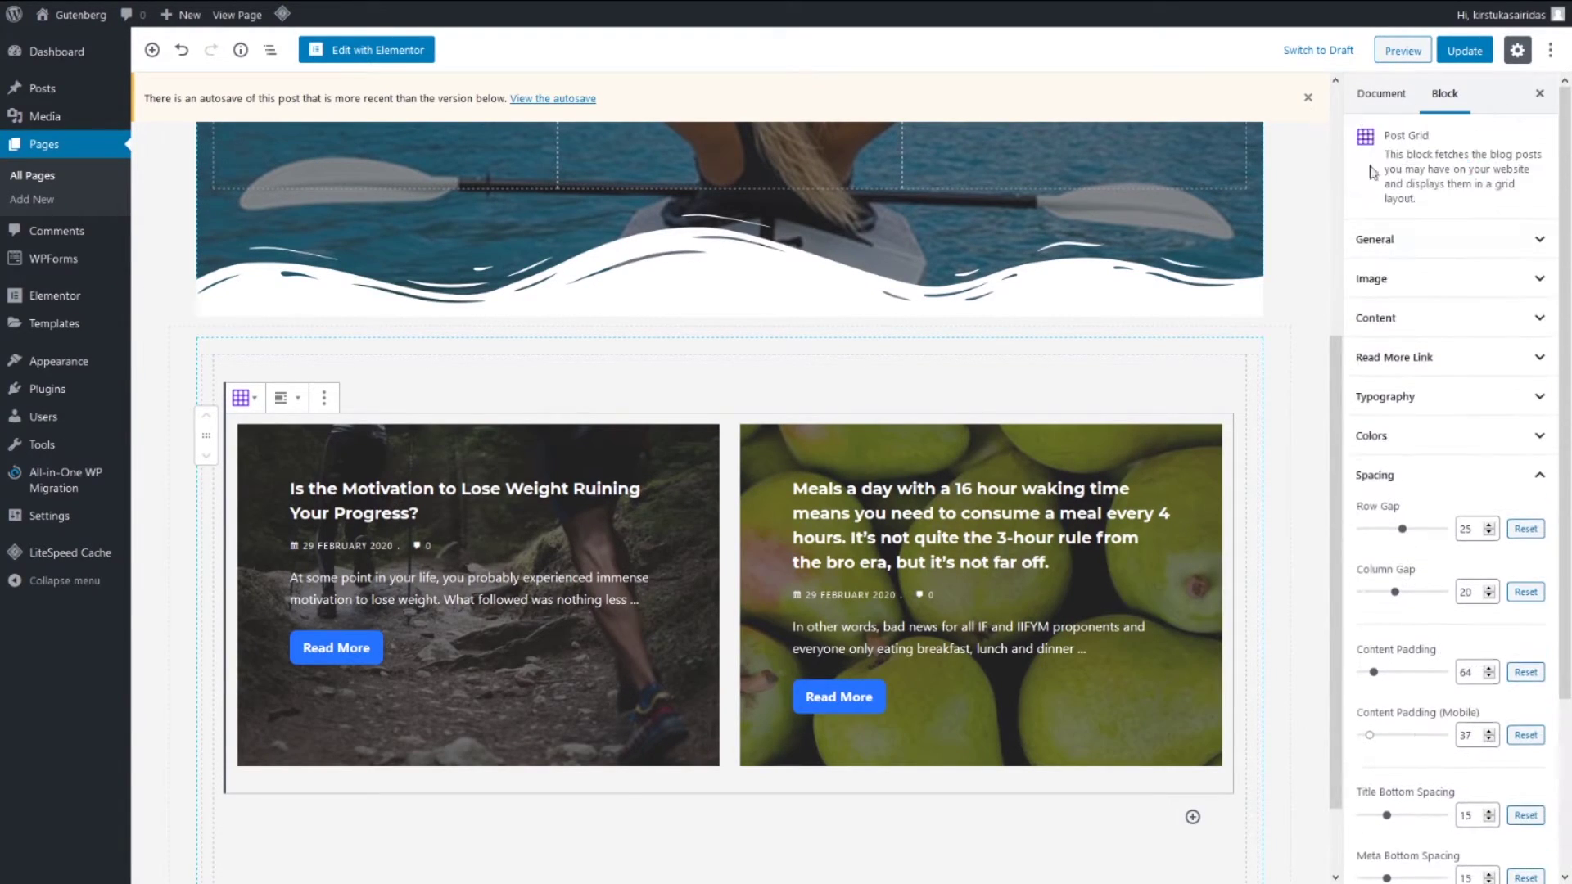
Update the Blog page and view the restyled Post Grid live
{"action": "left_click", "coordinate": [1462, 51]}
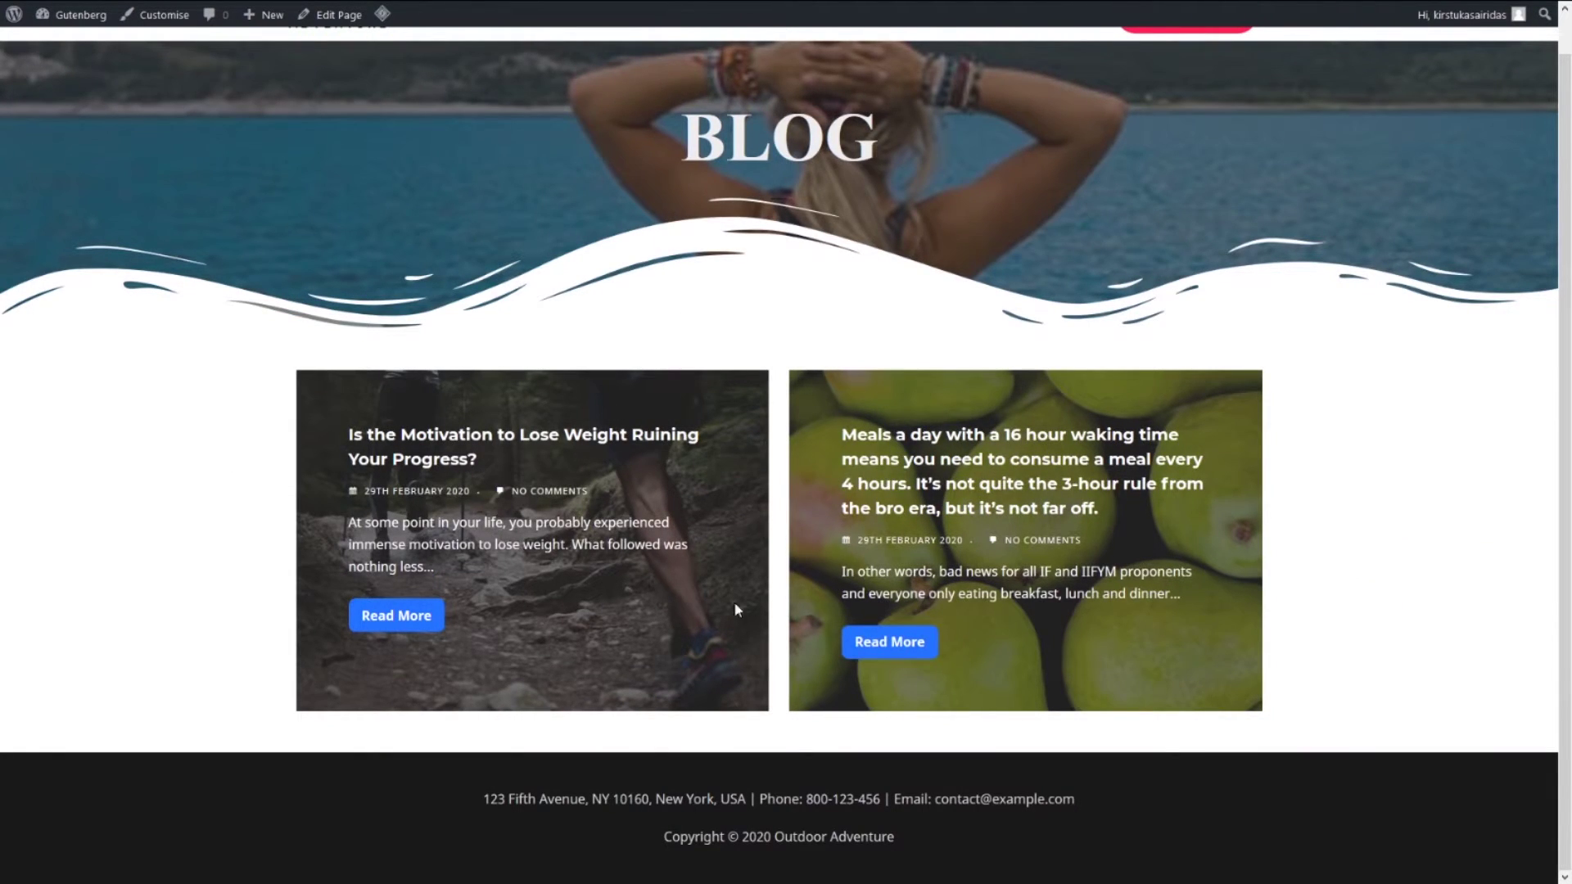
{"action": "scroll", "coordinate": [1057, 369], "scroll_direction": "up", "scroll_amount": 1}
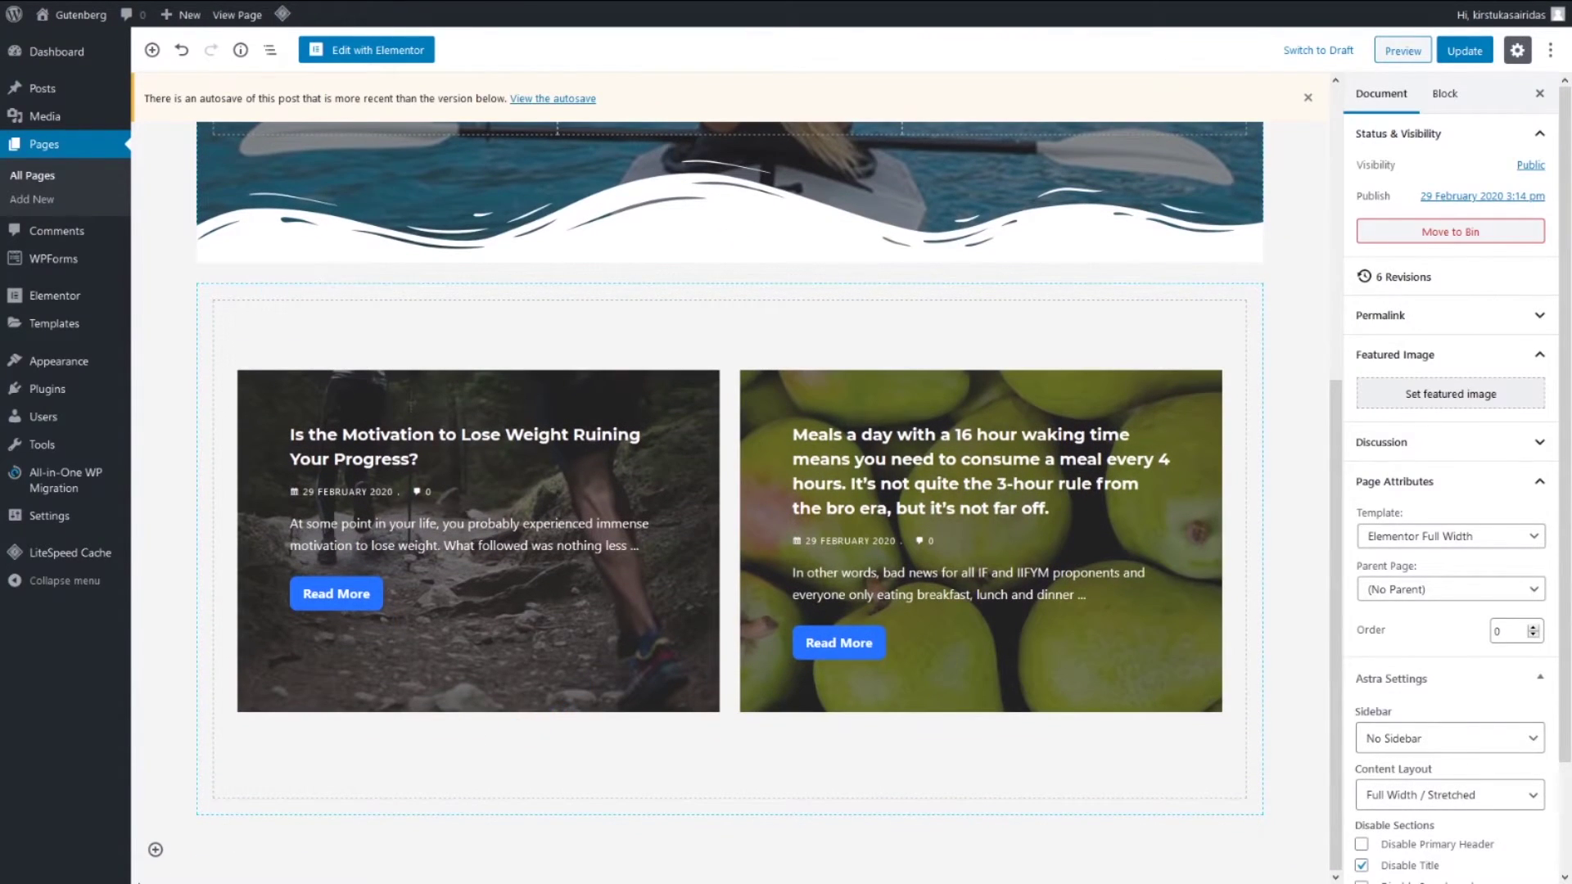
Add a single-column section below the first grid holding a second Post Grid
{"action": "left_click", "coordinate": [155, 850]}
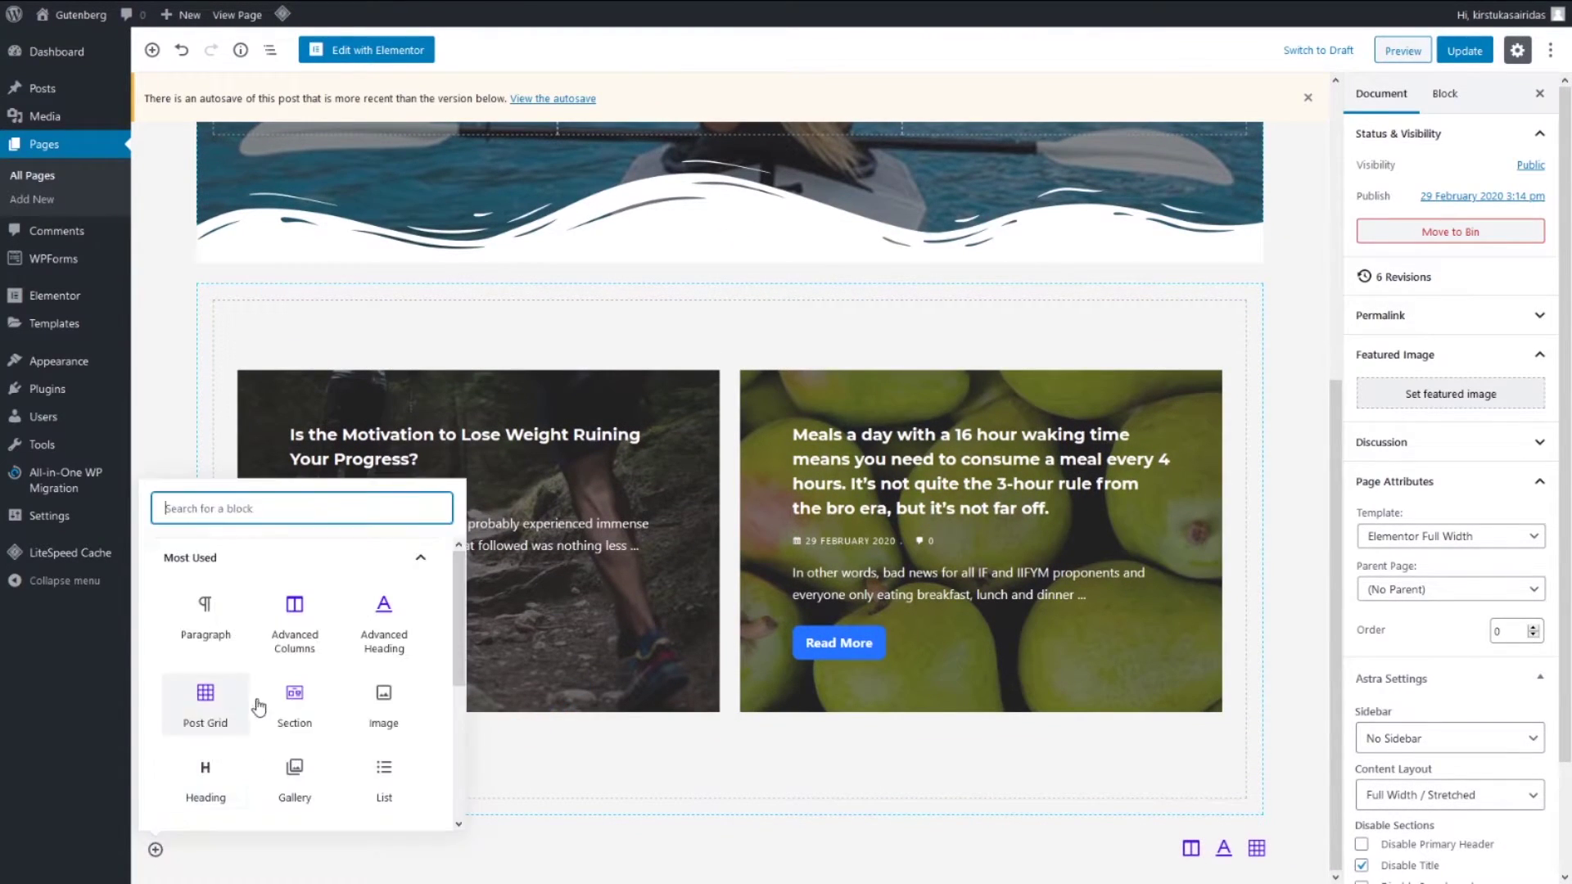
{"action": "left_click", "coordinate": [307, 638]}
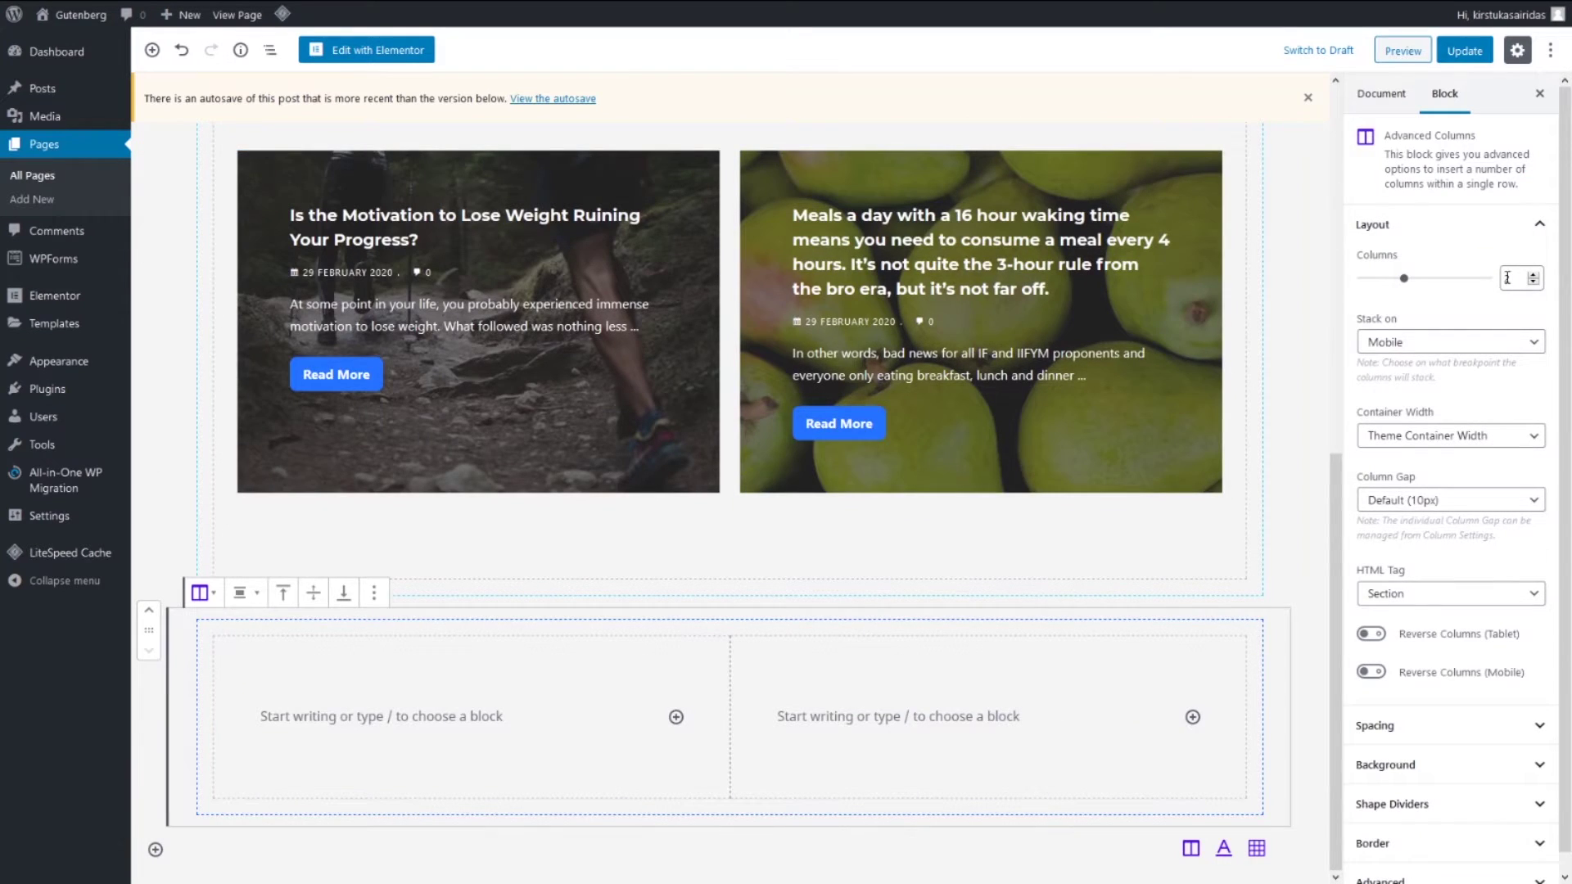
{"action": "key", "text": "Down"}
{"action": "left_click", "coordinate": [1193, 717]}
{"action": "type", "text": "post"}
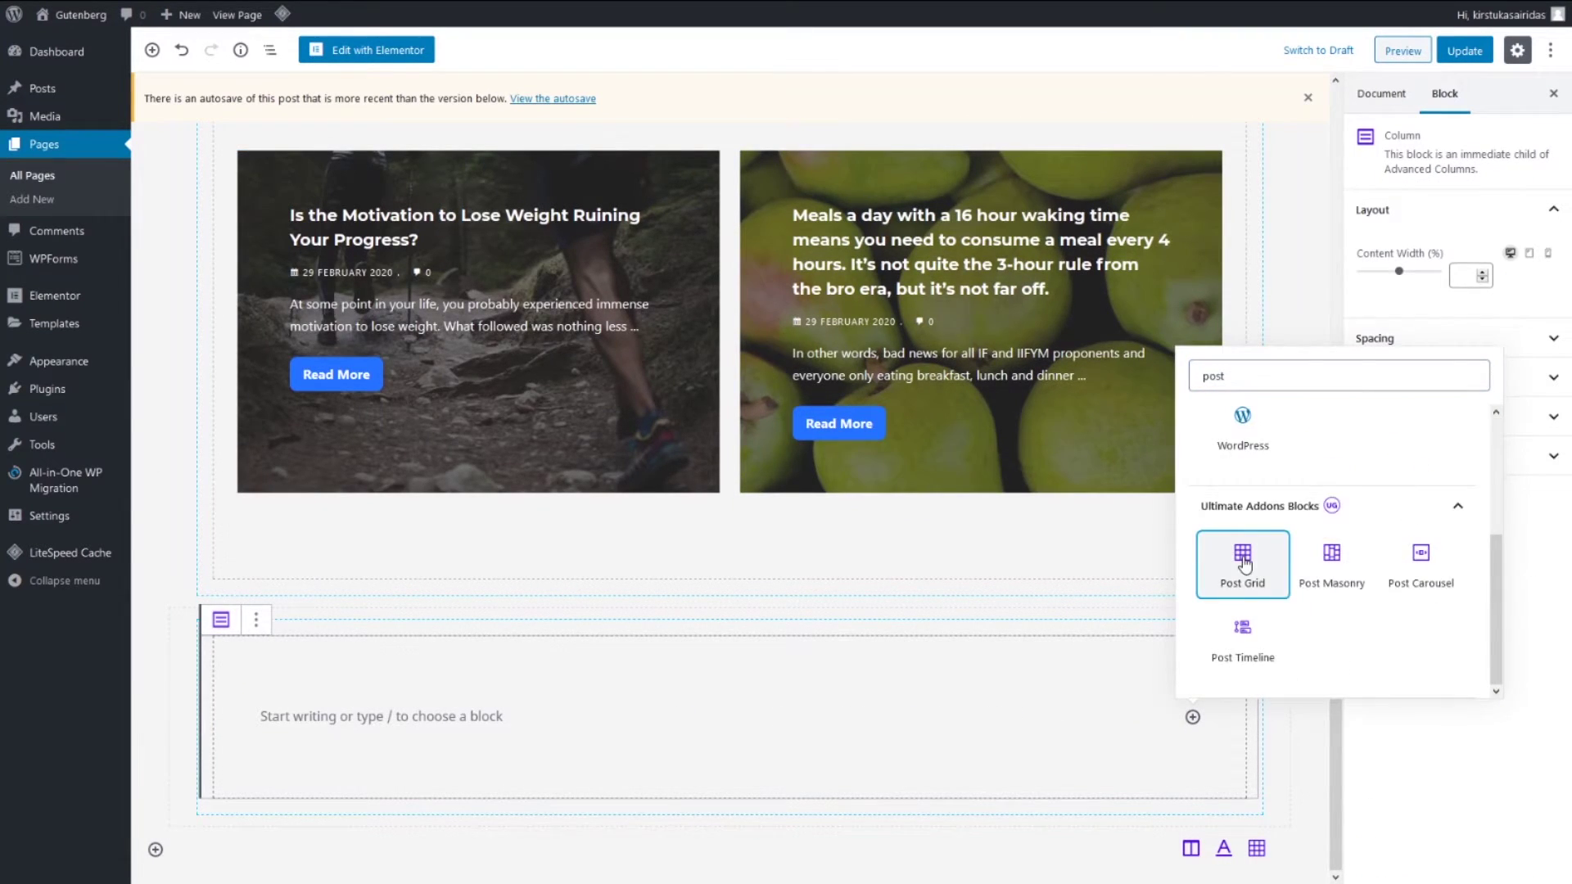
{"action": "left_click", "coordinate": [1243, 561]}
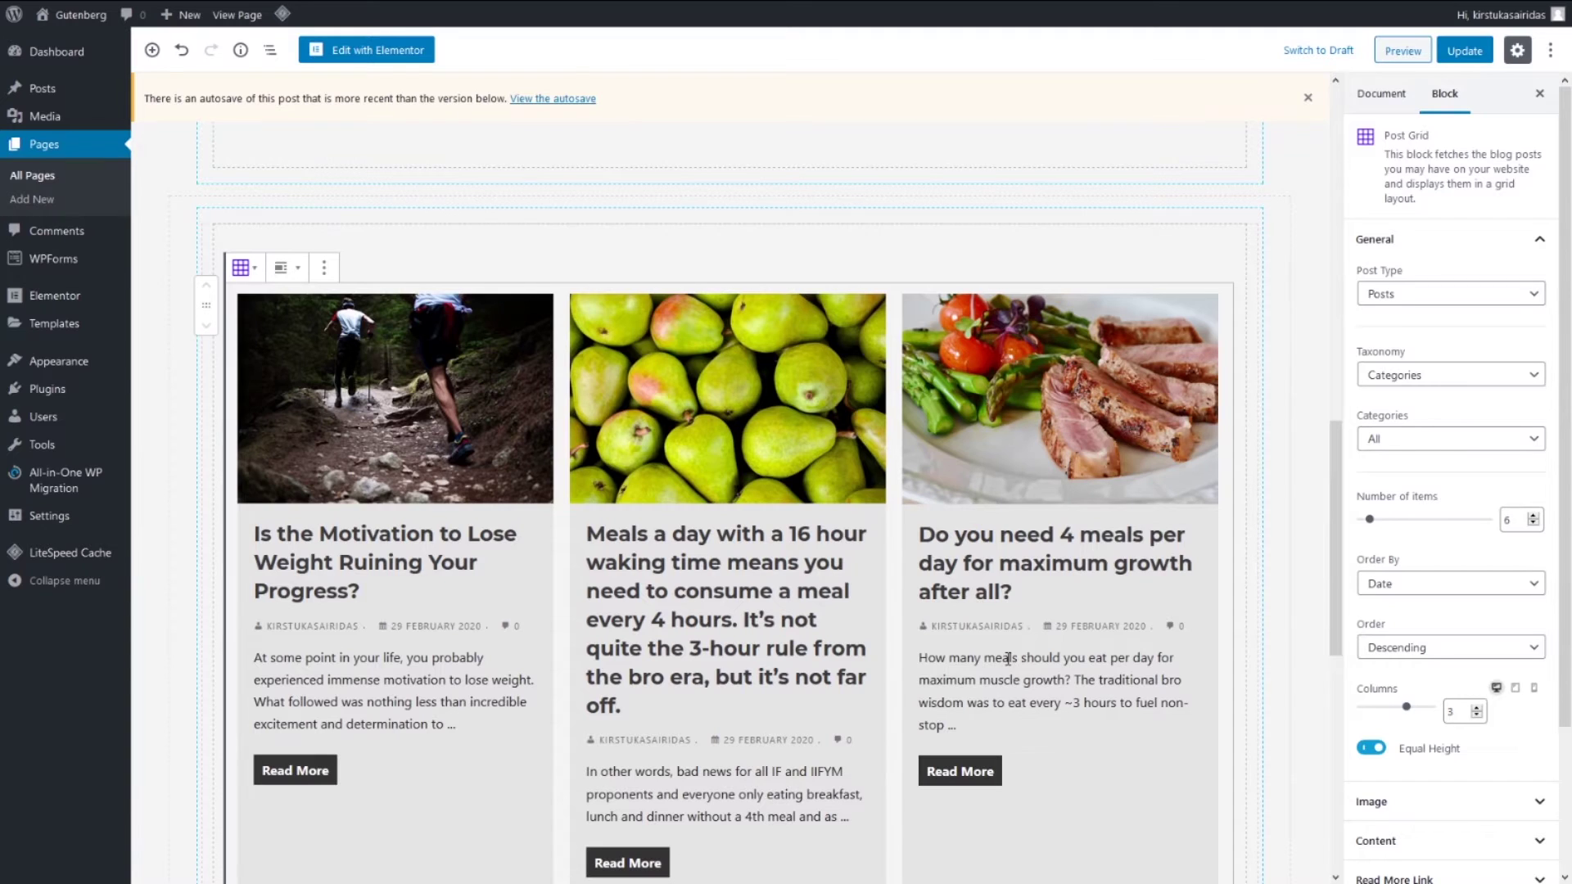
{"action": "scroll", "coordinate": [931, 391], "scroll_direction": "up", "scroll_amount": 1}
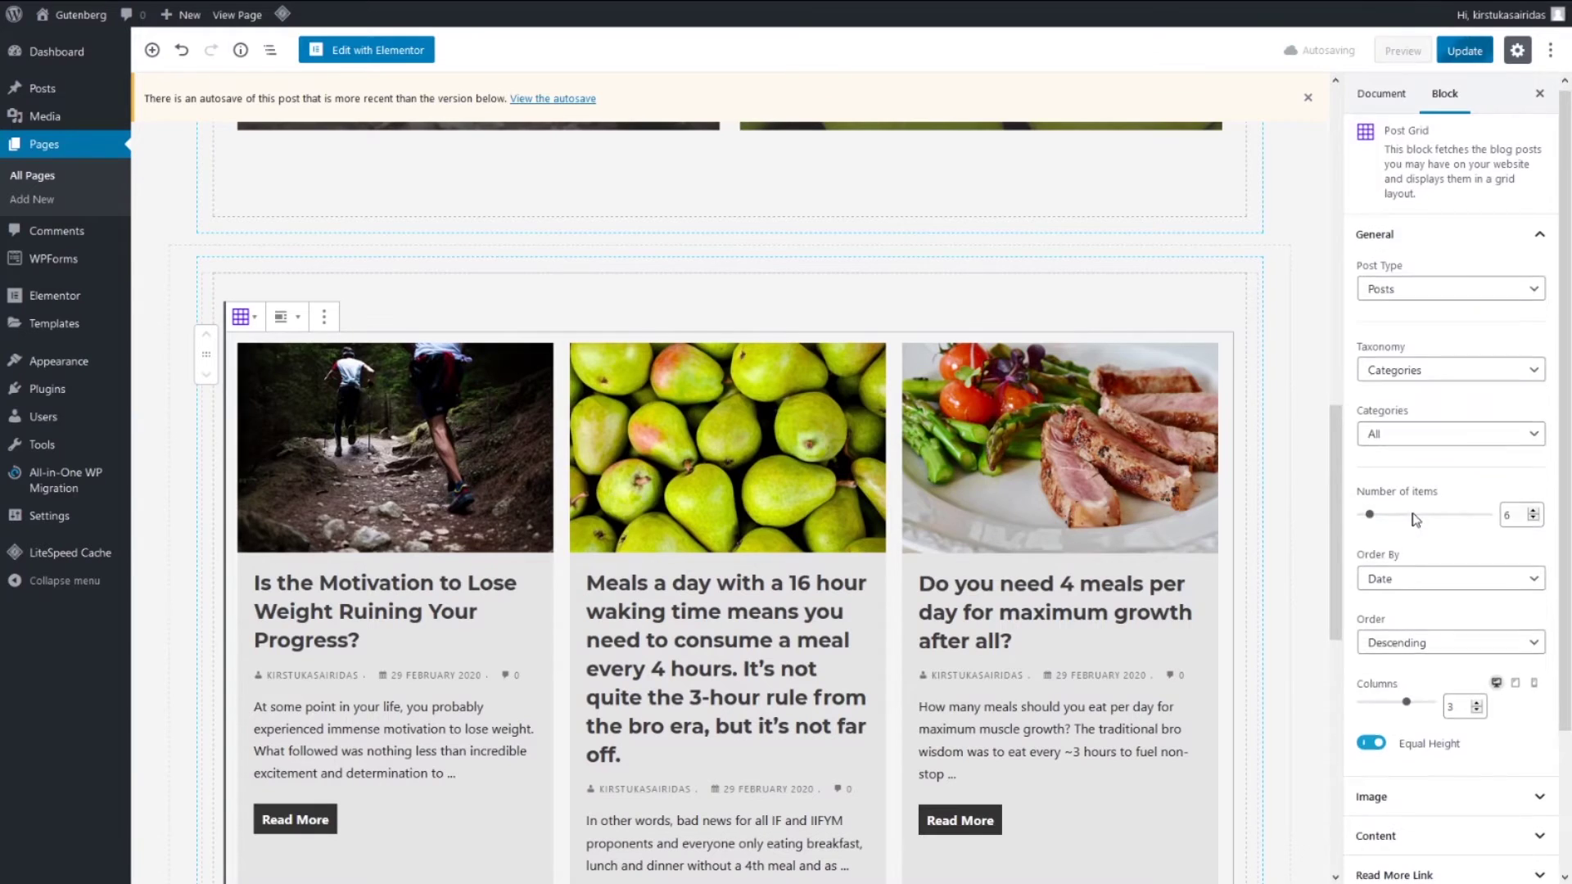
Turn off Show Author in the second grid's Content settings
{"action": "scroll", "coordinate": [1393, 512], "scroll_direction": "down", "scroll_amount": 3}
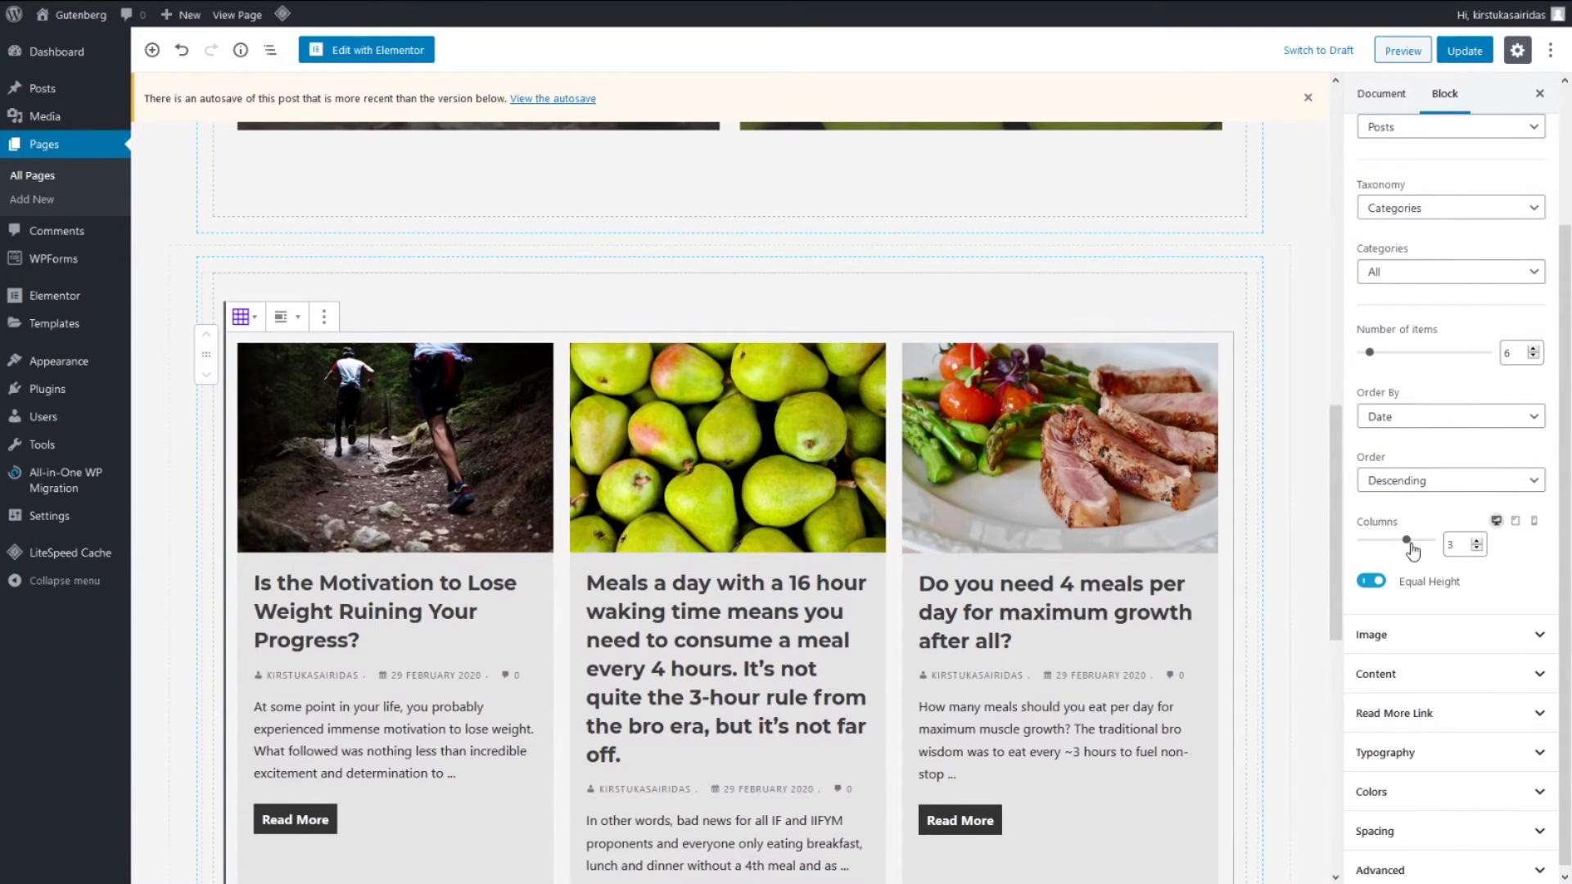
{"action": "scroll", "coordinate": [1463, 581], "scroll_direction": "down", "scroll_amount": 1}
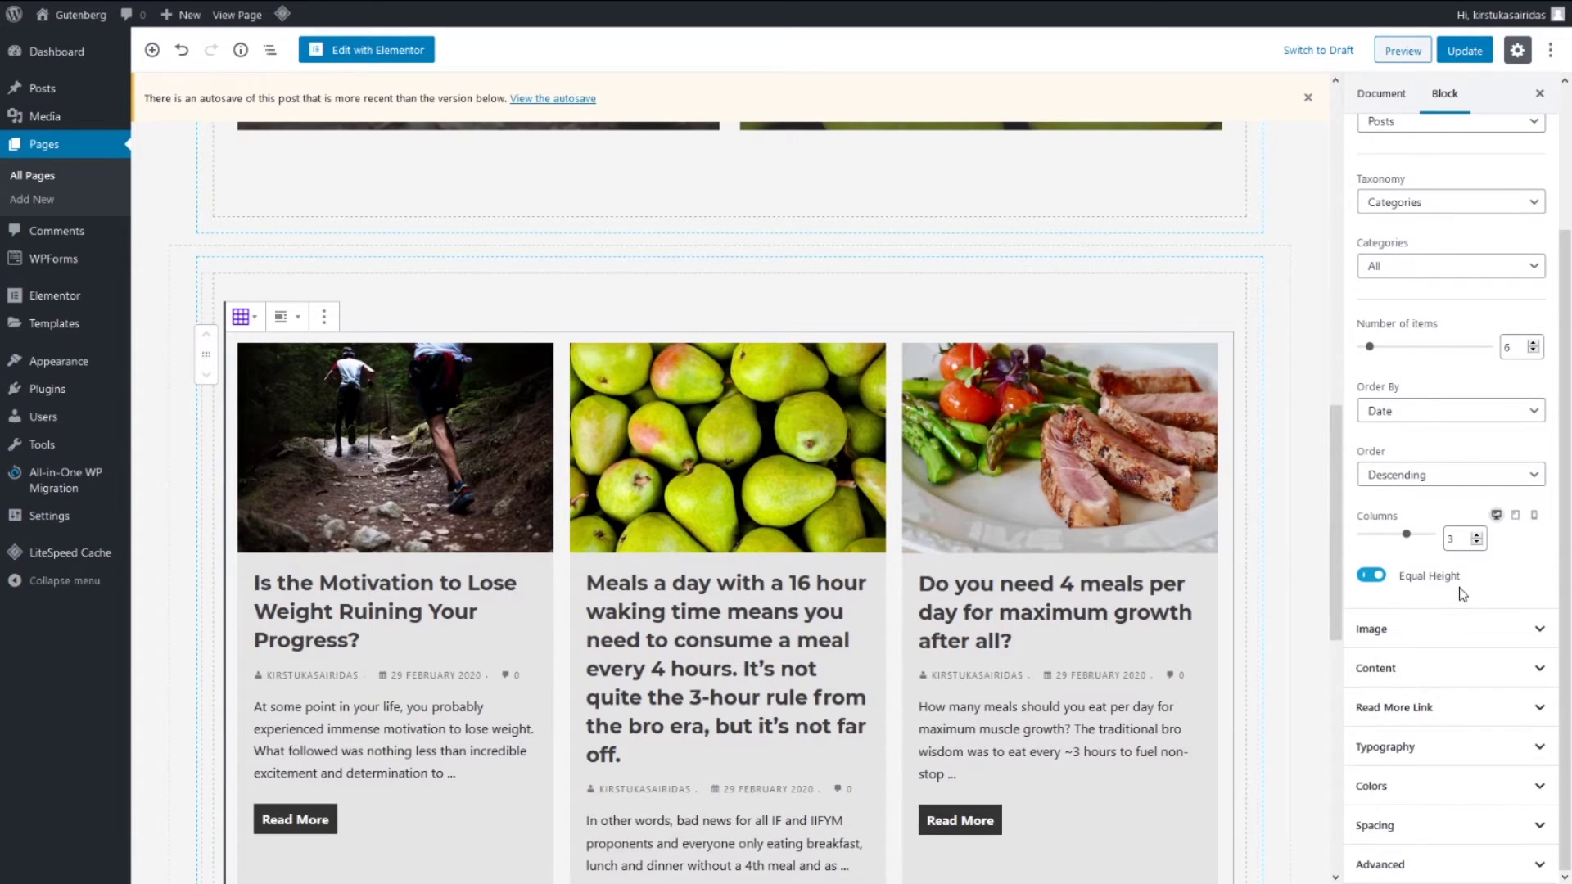
{"action": "left_click", "coordinate": [1441, 628]}
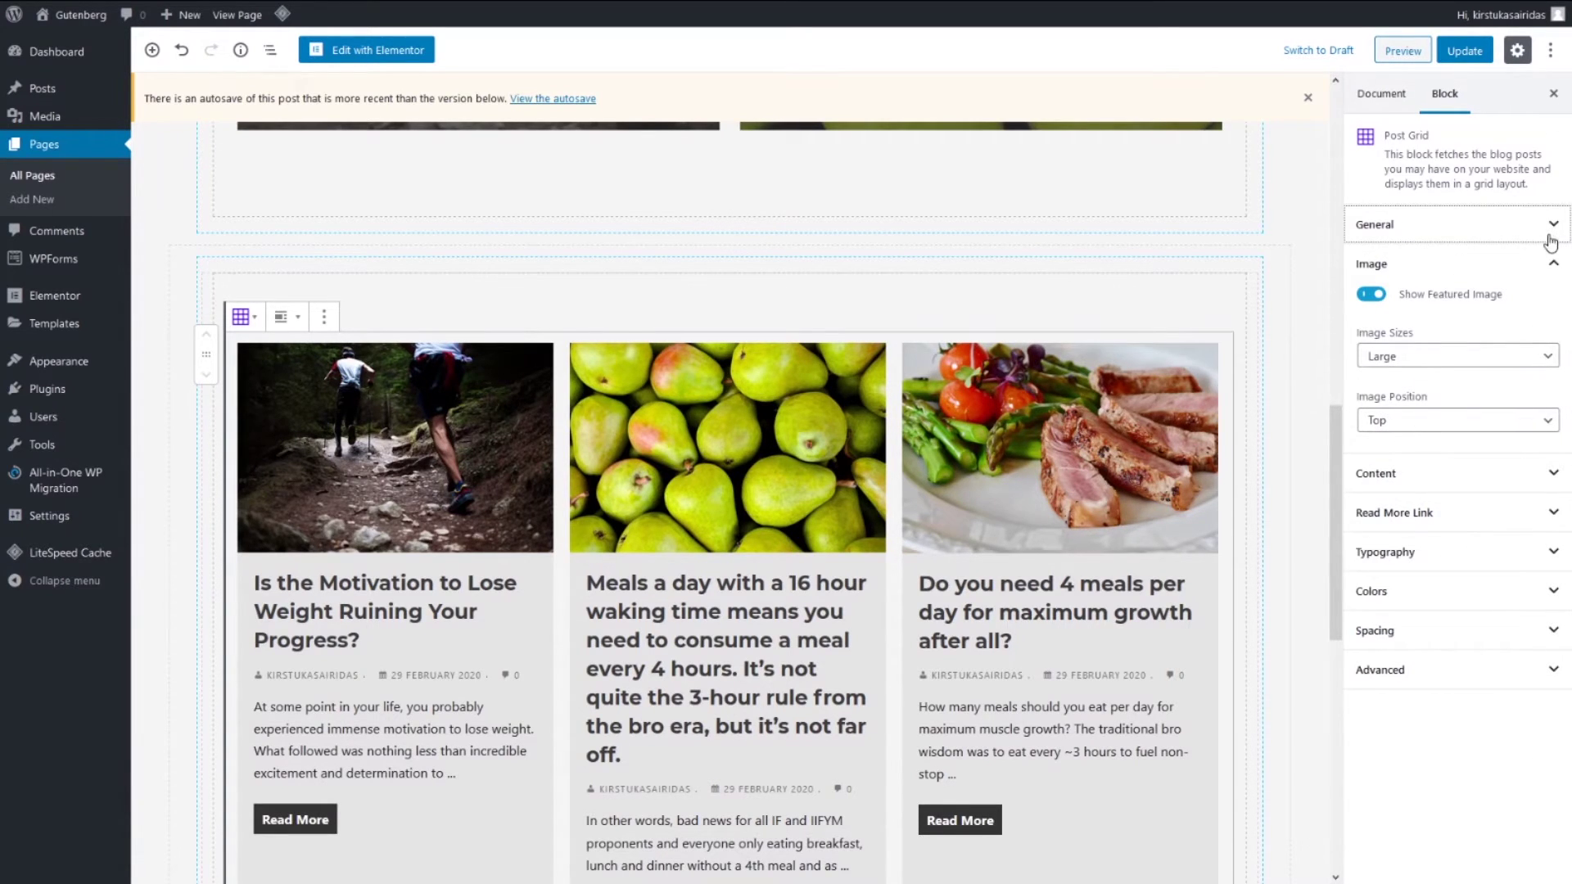
{"action": "left_click", "coordinate": [1486, 474]}
{"action": "left_click", "coordinate": [1370, 371]}
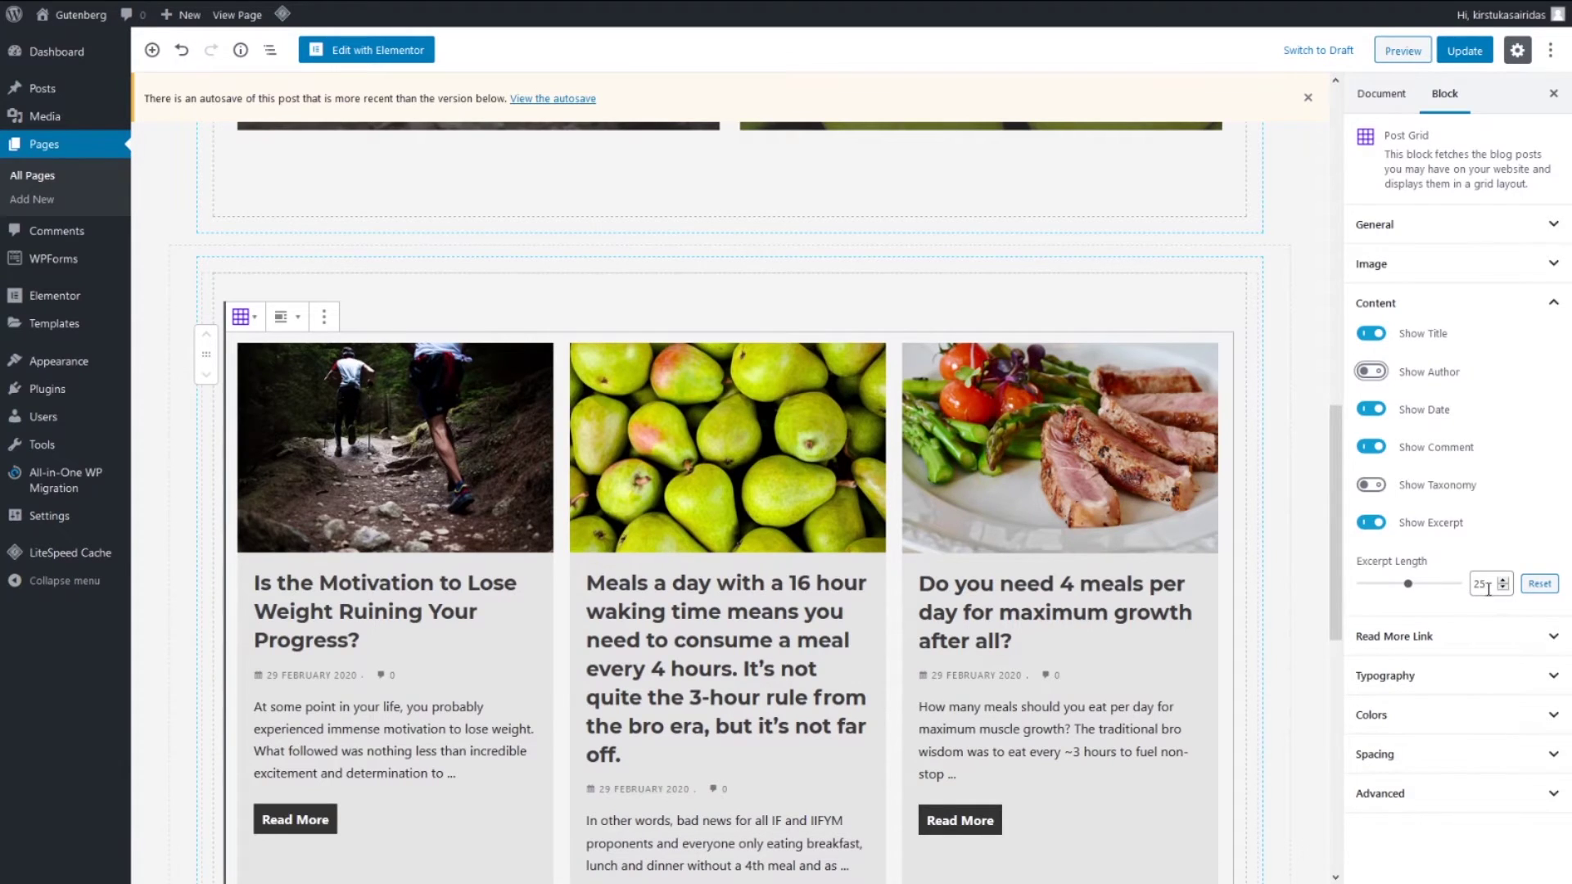
{"action": "left_click", "coordinate": [1553, 305]}
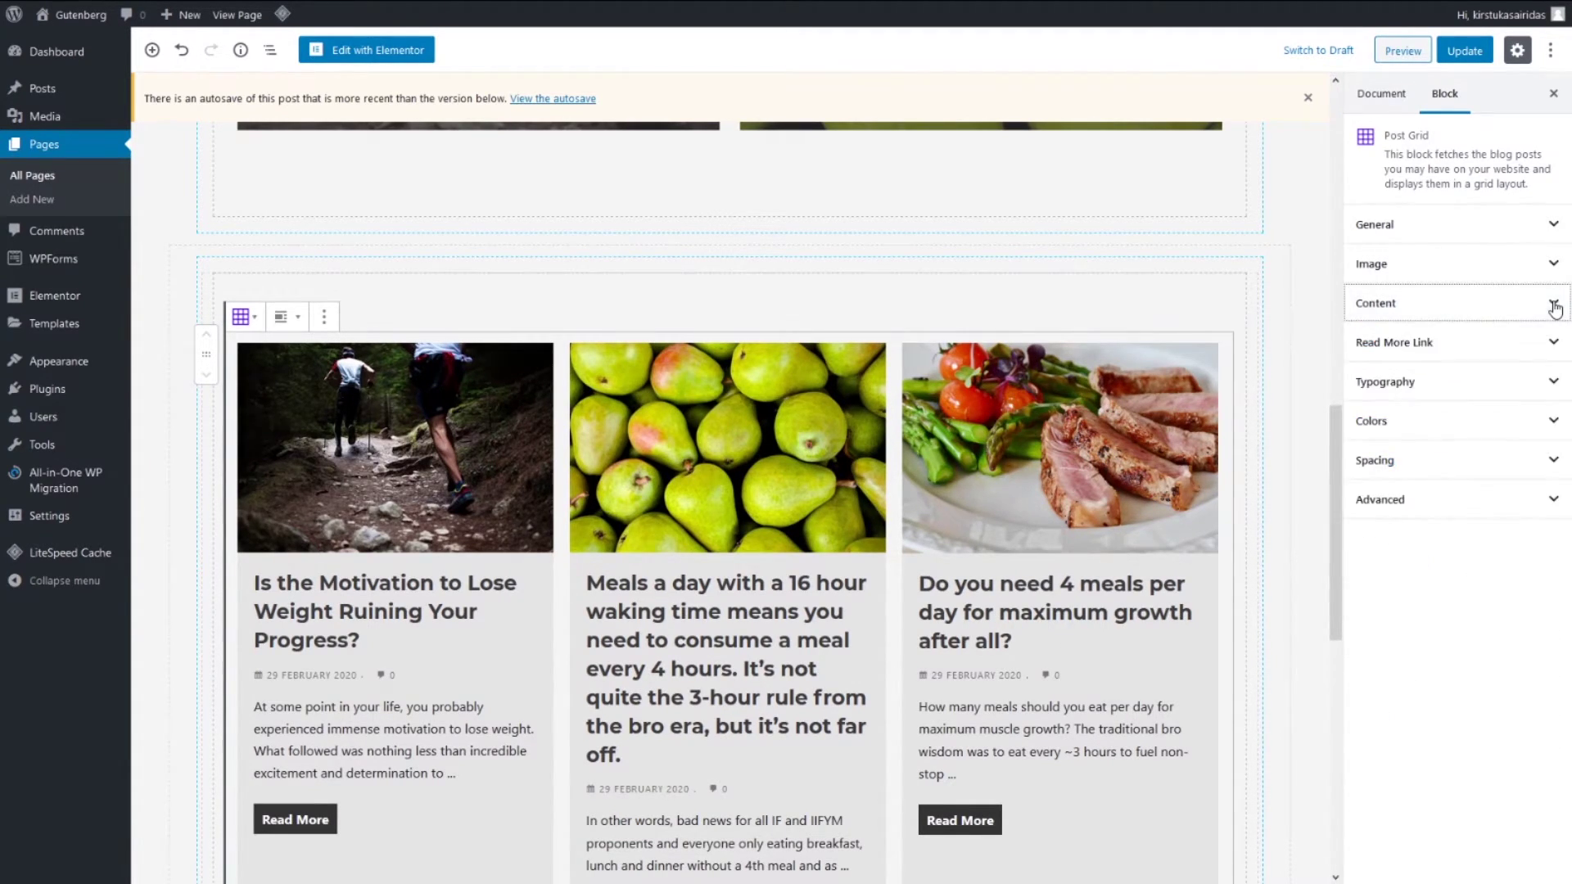
{"action": "left_click", "coordinate": [1550, 345]}
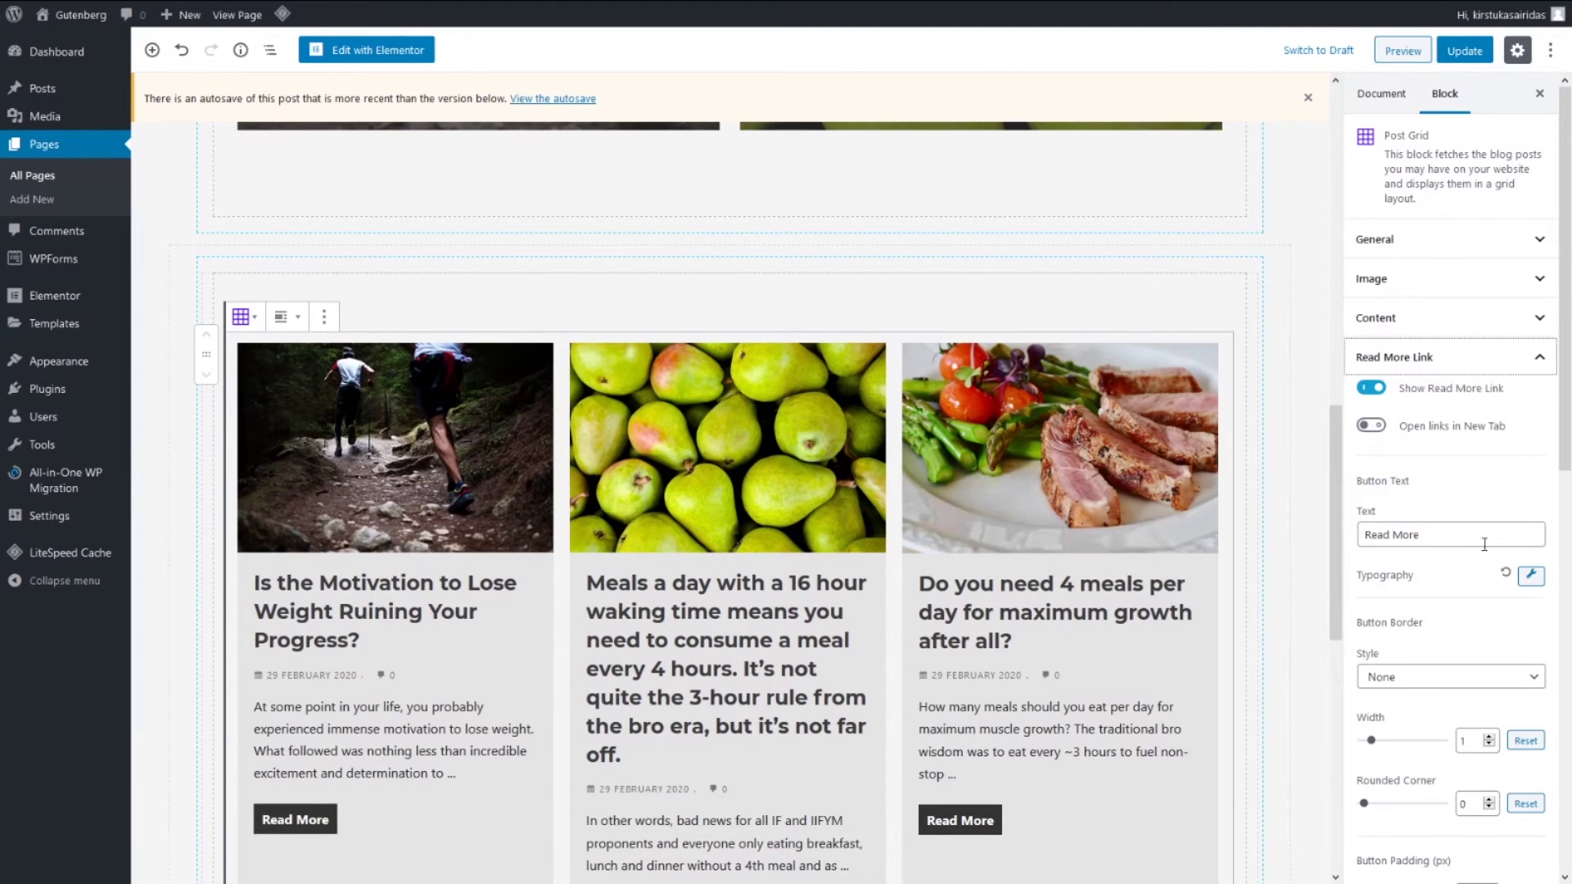
{"action": "scroll", "coordinate": [798, 630], "scroll_direction": "down", "scroll_amount": 4}
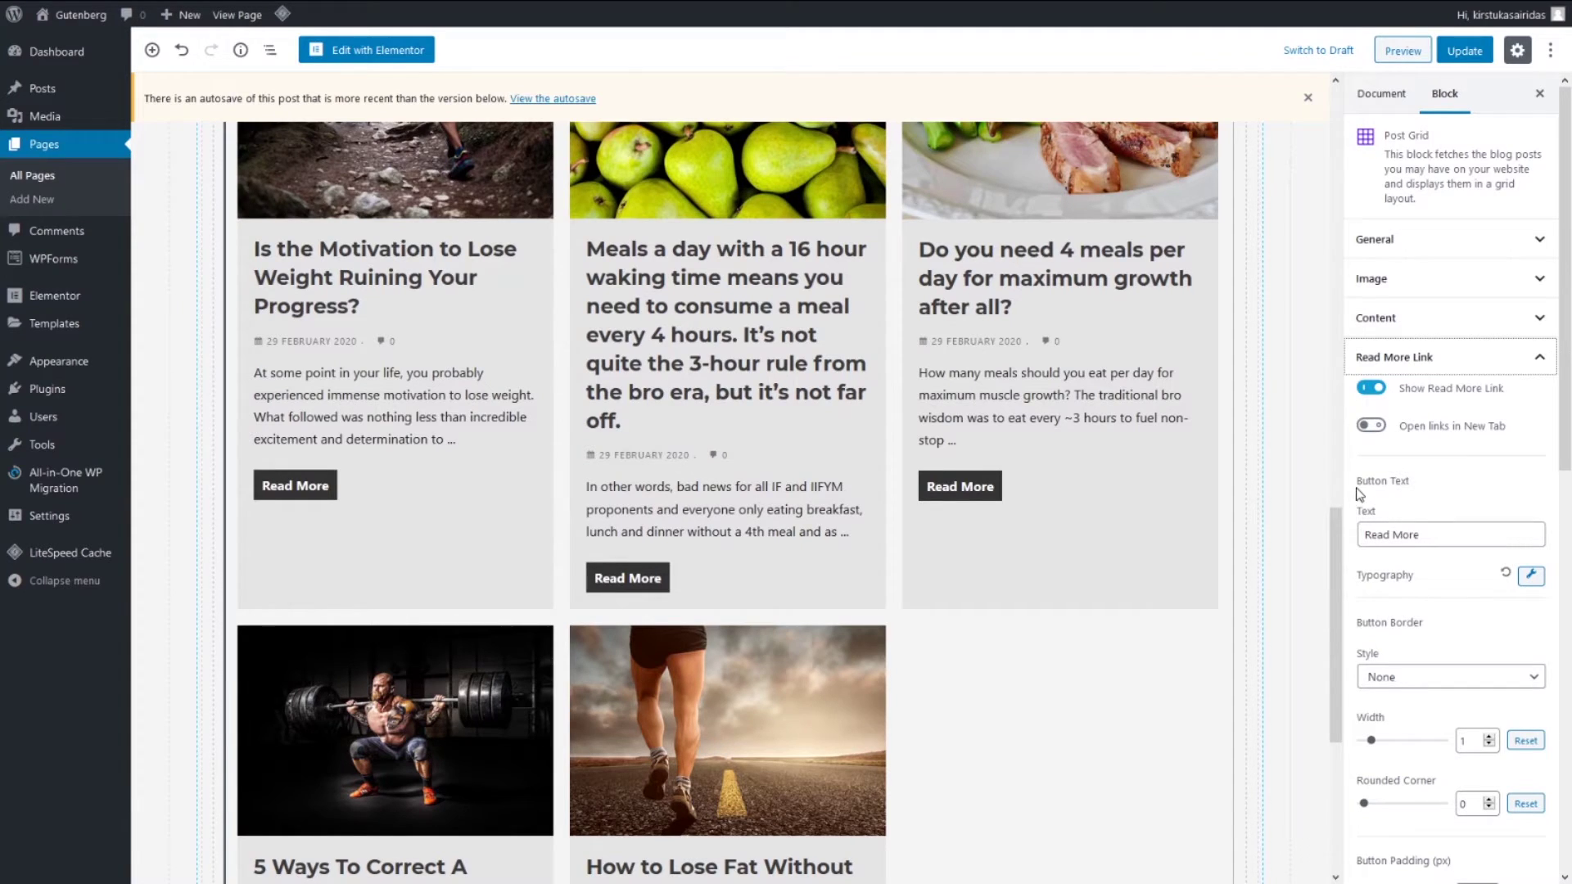
{"action": "scroll", "coordinate": [1471, 546], "scroll_direction": "down", "scroll_amount": 10}
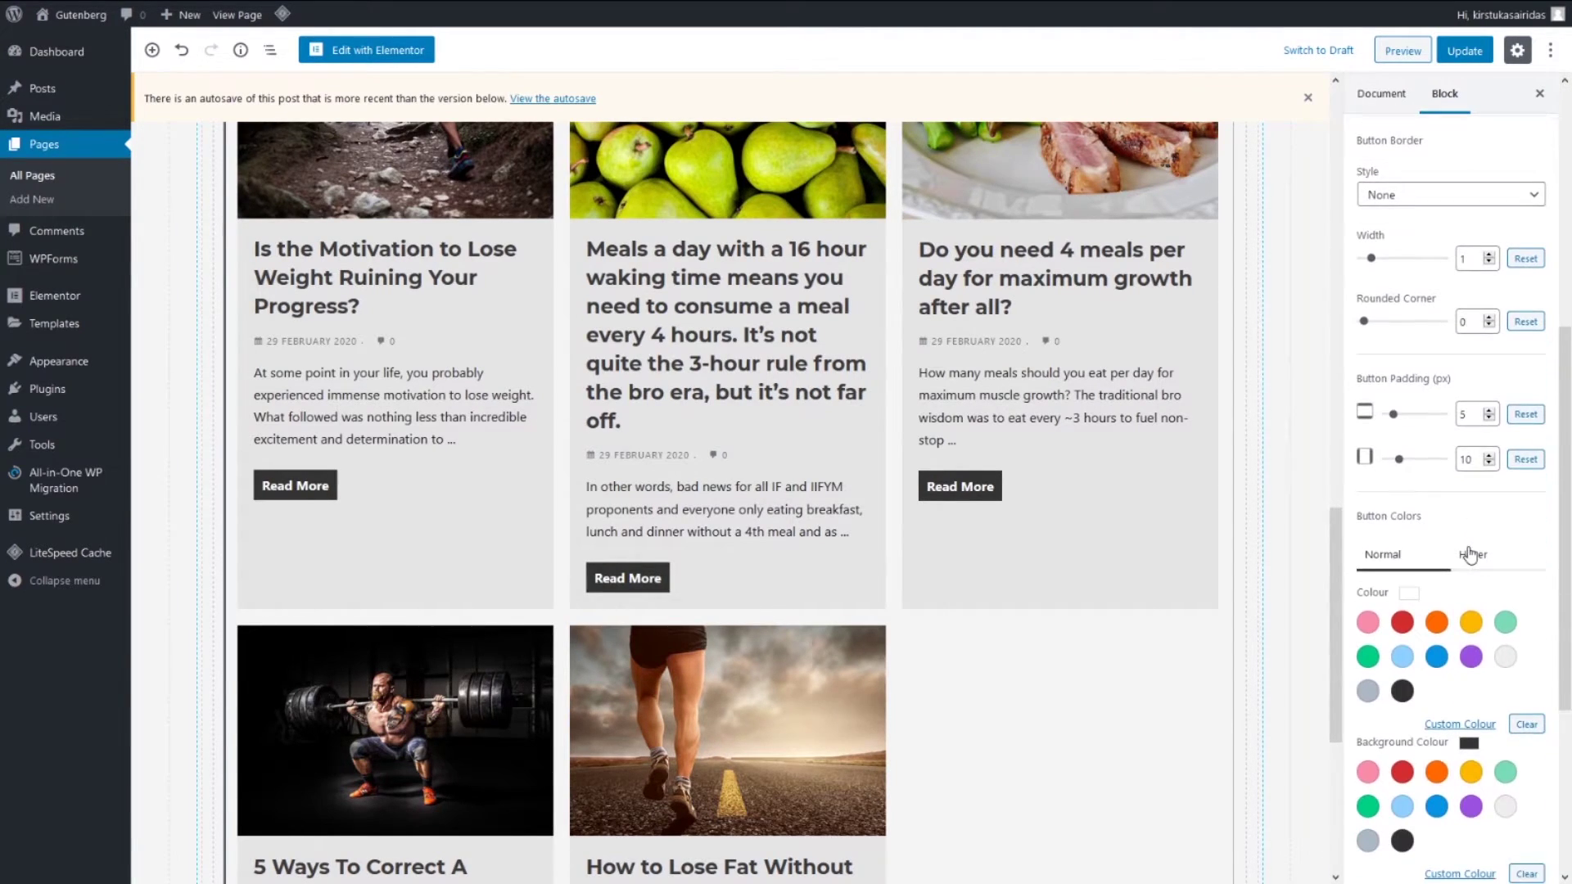
{"action": "left_click", "coordinate": [1481, 684]}
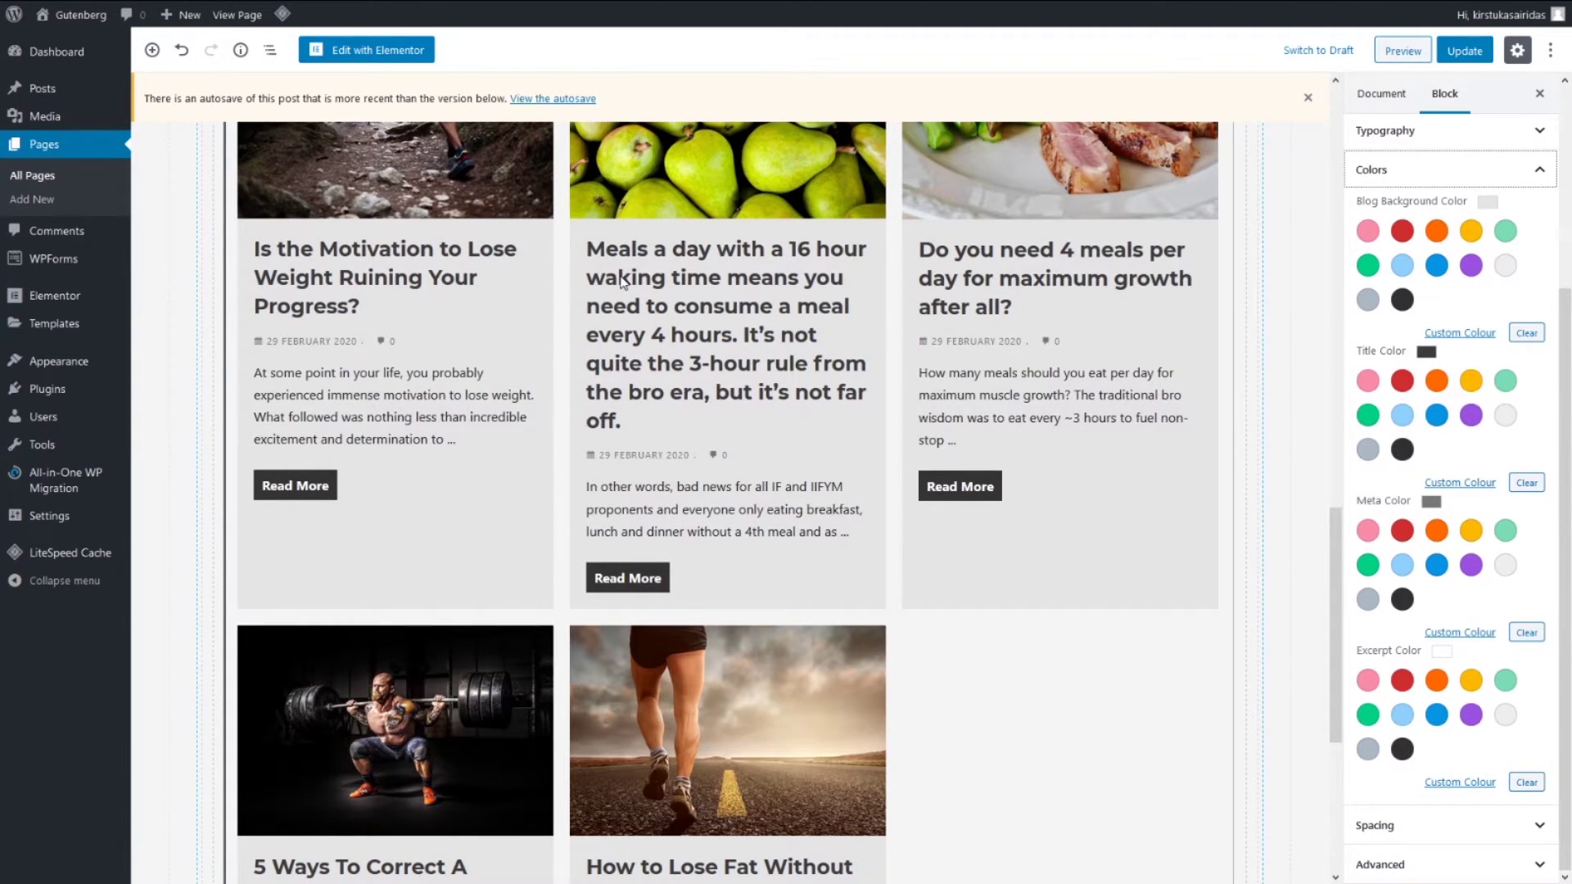
{"action": "scroll", "coordinate": [794, 332], "scroll_direction": "up", "scroll_amount": 3}
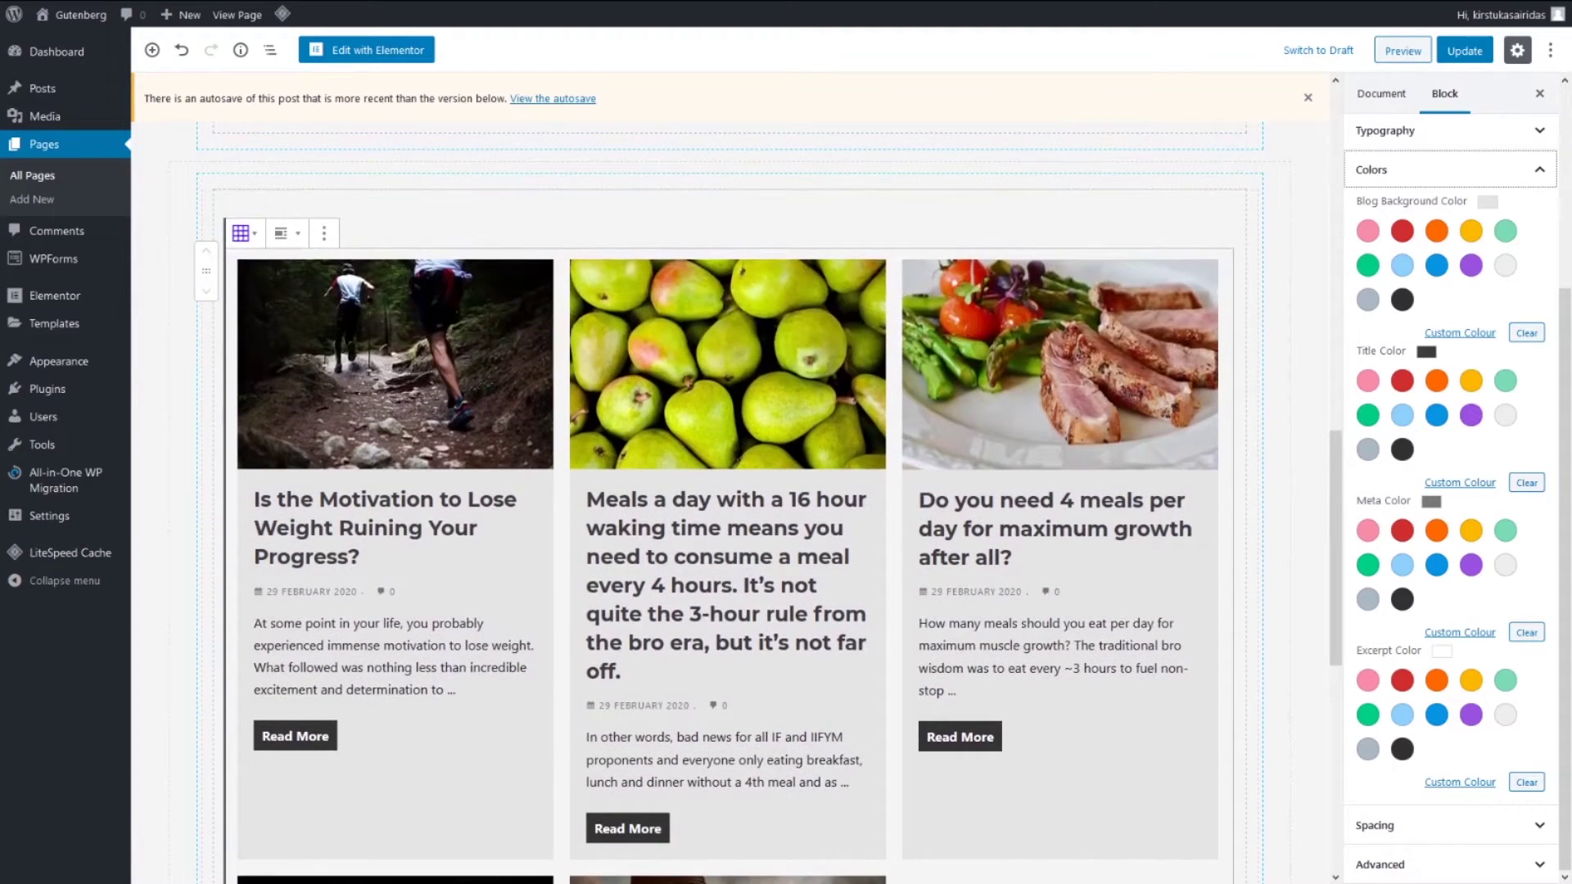
{"action": "left_click", "coordinate": [1539, 175]}
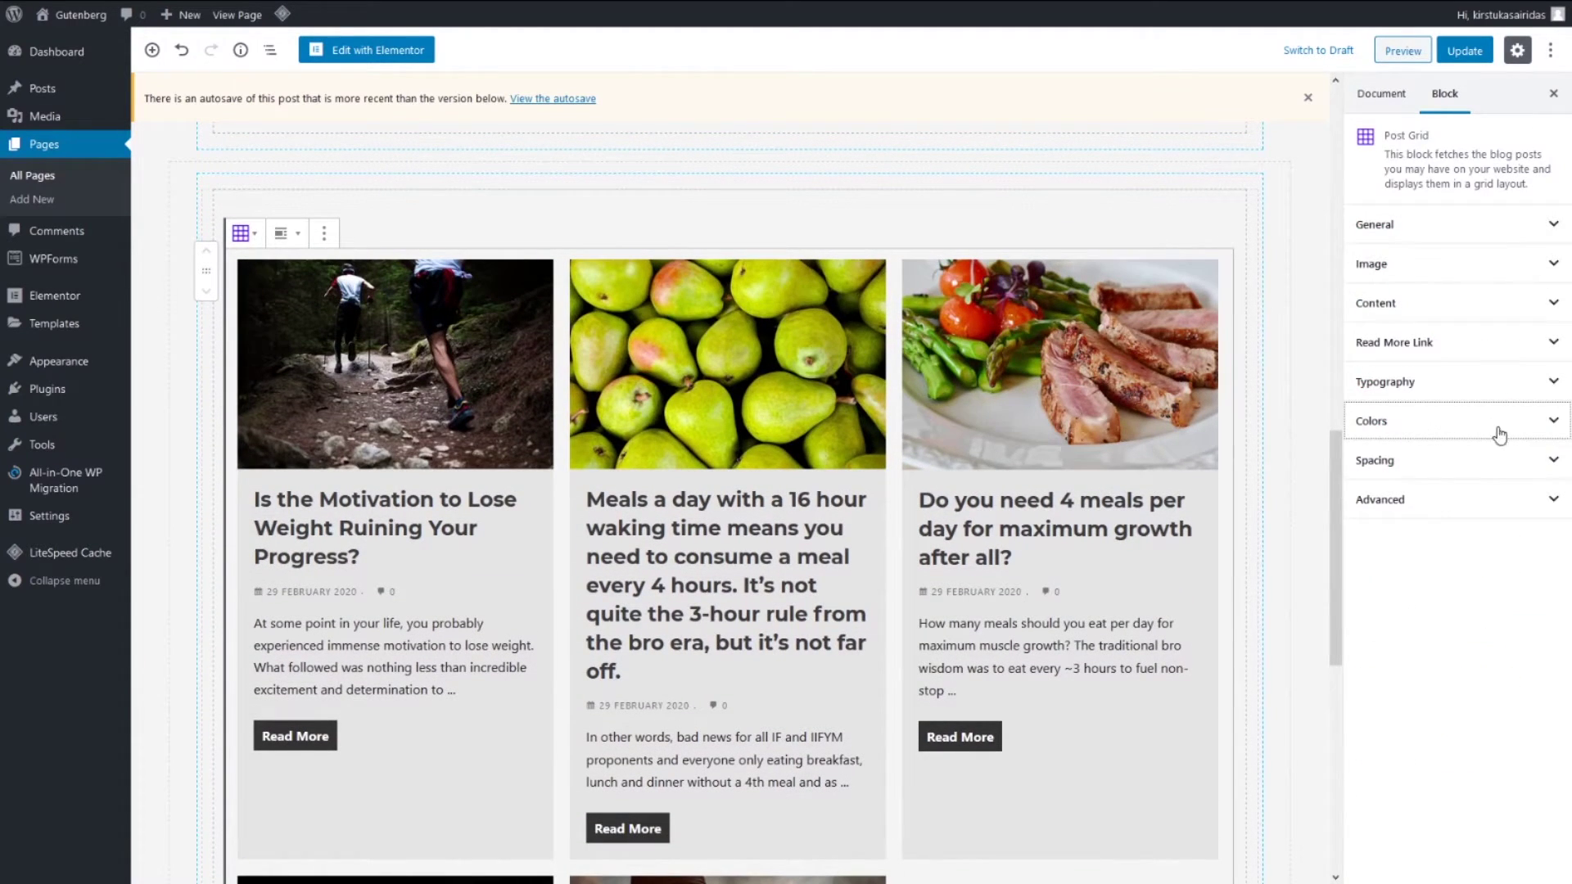
{"action": "left_click", "coordinate": [1508, 469]}
{"action": "scroll", "coordinate": [1453, 473], "scroll_direction": "down", "scroll_amount": 2}
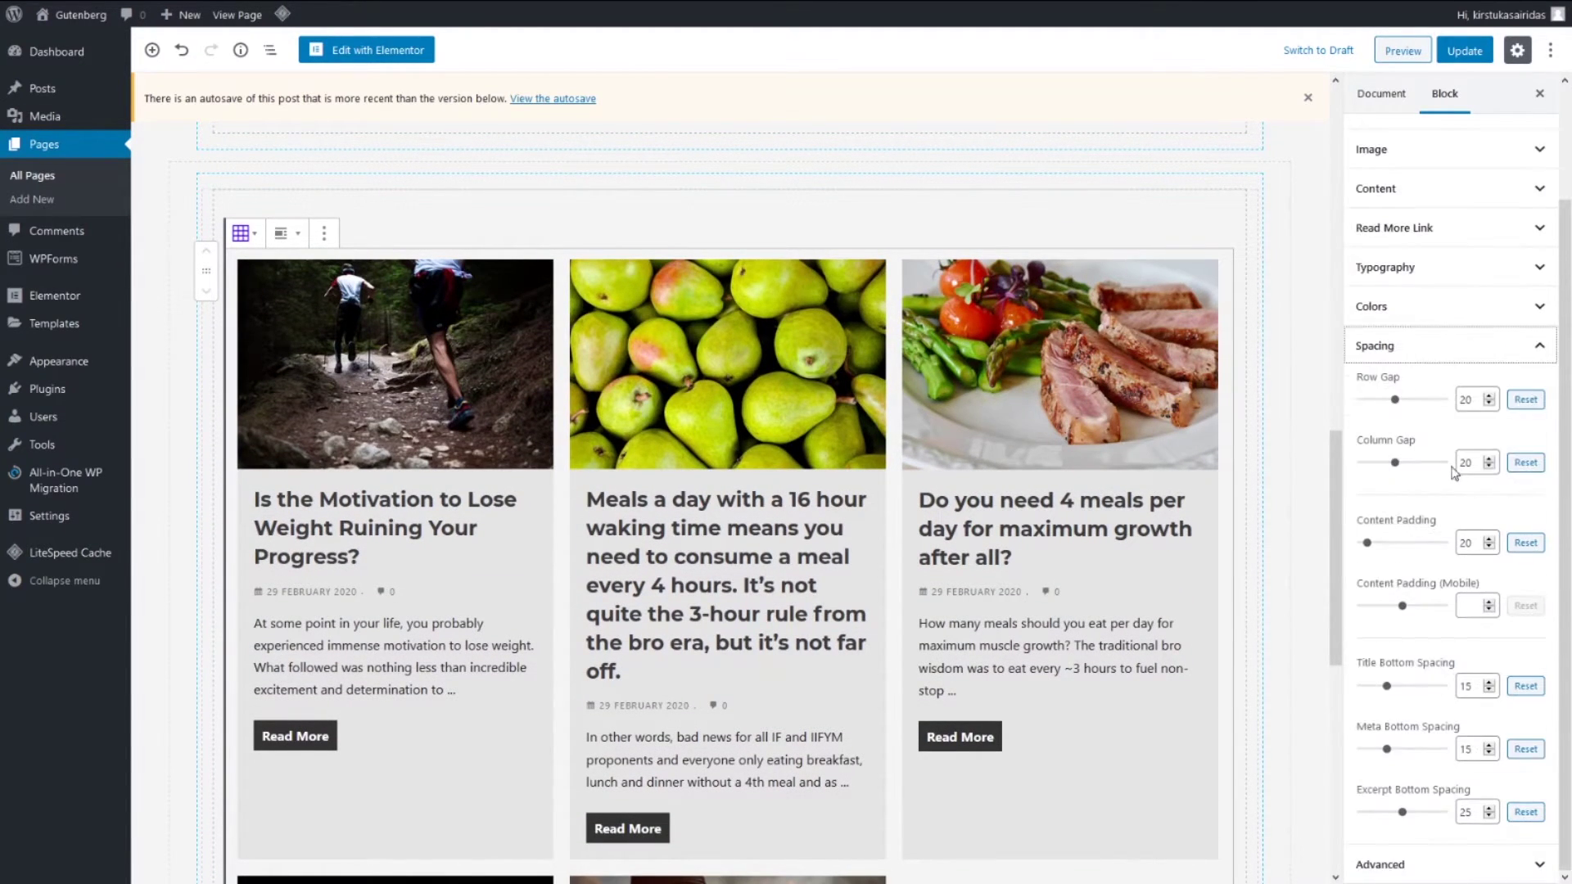
{"action": "scroll", "coordinate": [1227, 592], "scroll_direction": "down", "scroll_amount": 5}
{"action": "scroll", "coordinate": [278, 569], "scroll_direction": "up", "scroll_amount": 10}
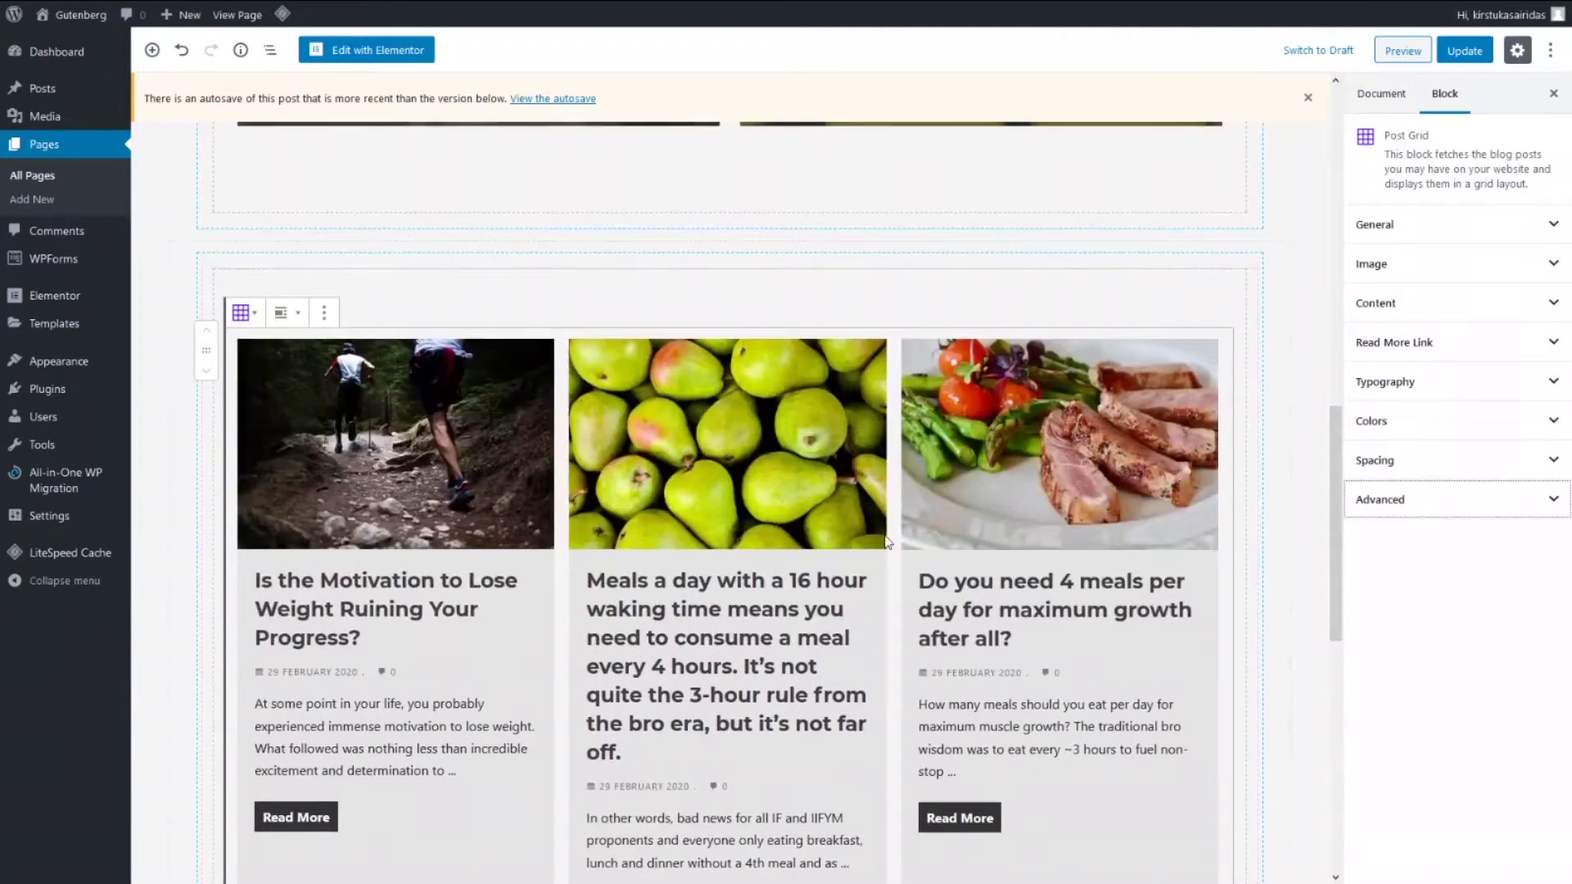
{"action": "scroll", "coordinate": [279, 569], "scroll_direction": "down", "scroll_amount": 3}
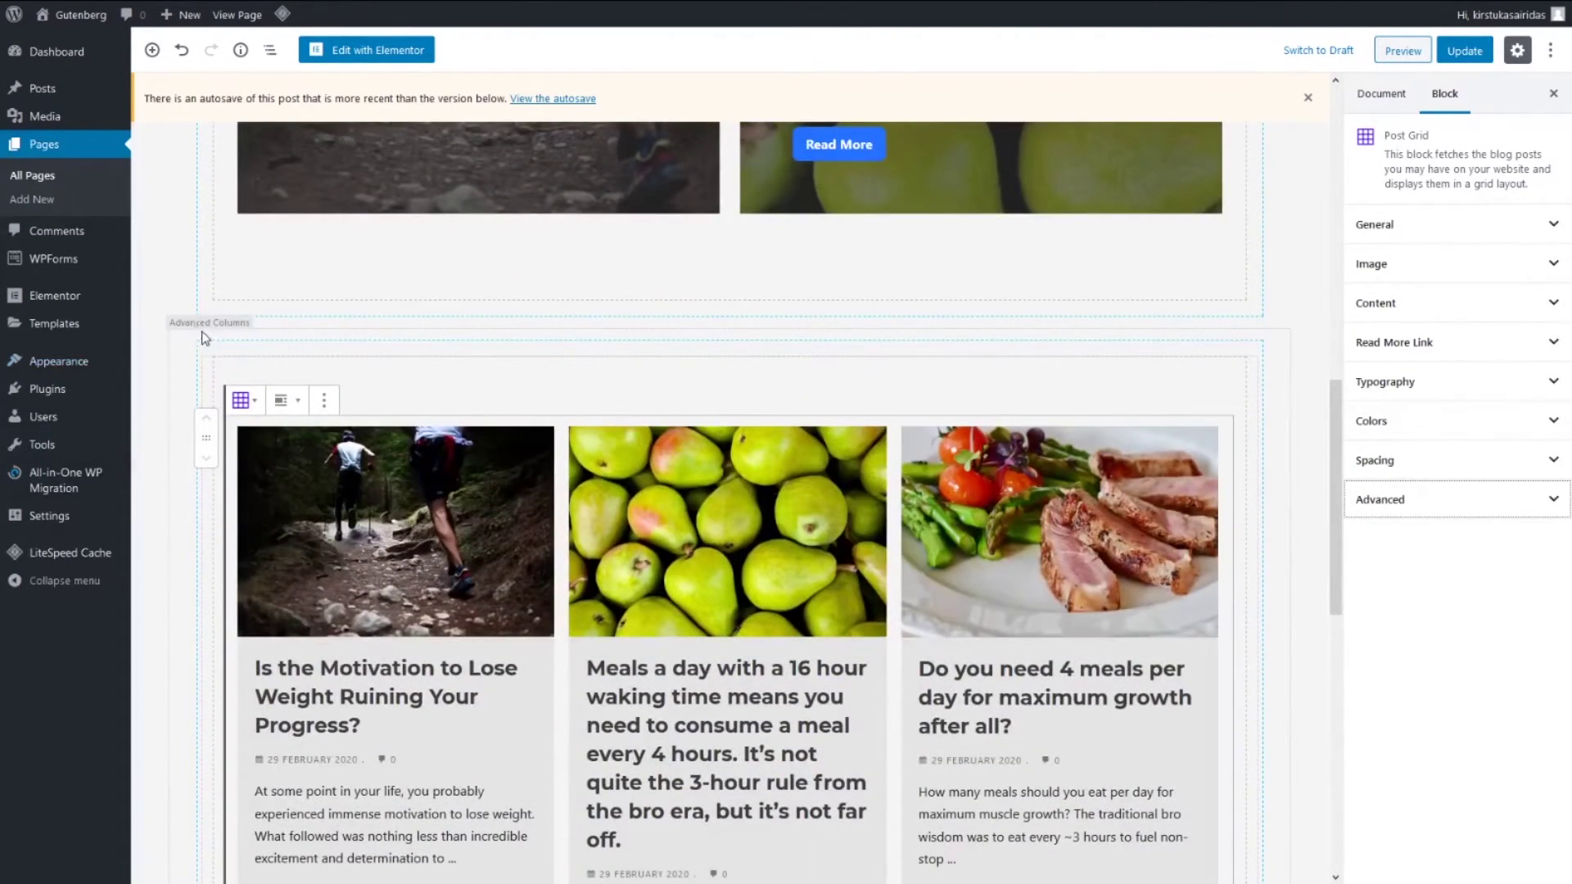
Set the posts section's background to the skier photo, with Fixed attachment
{"action": "left_click", "coordinate": [184, 327]}
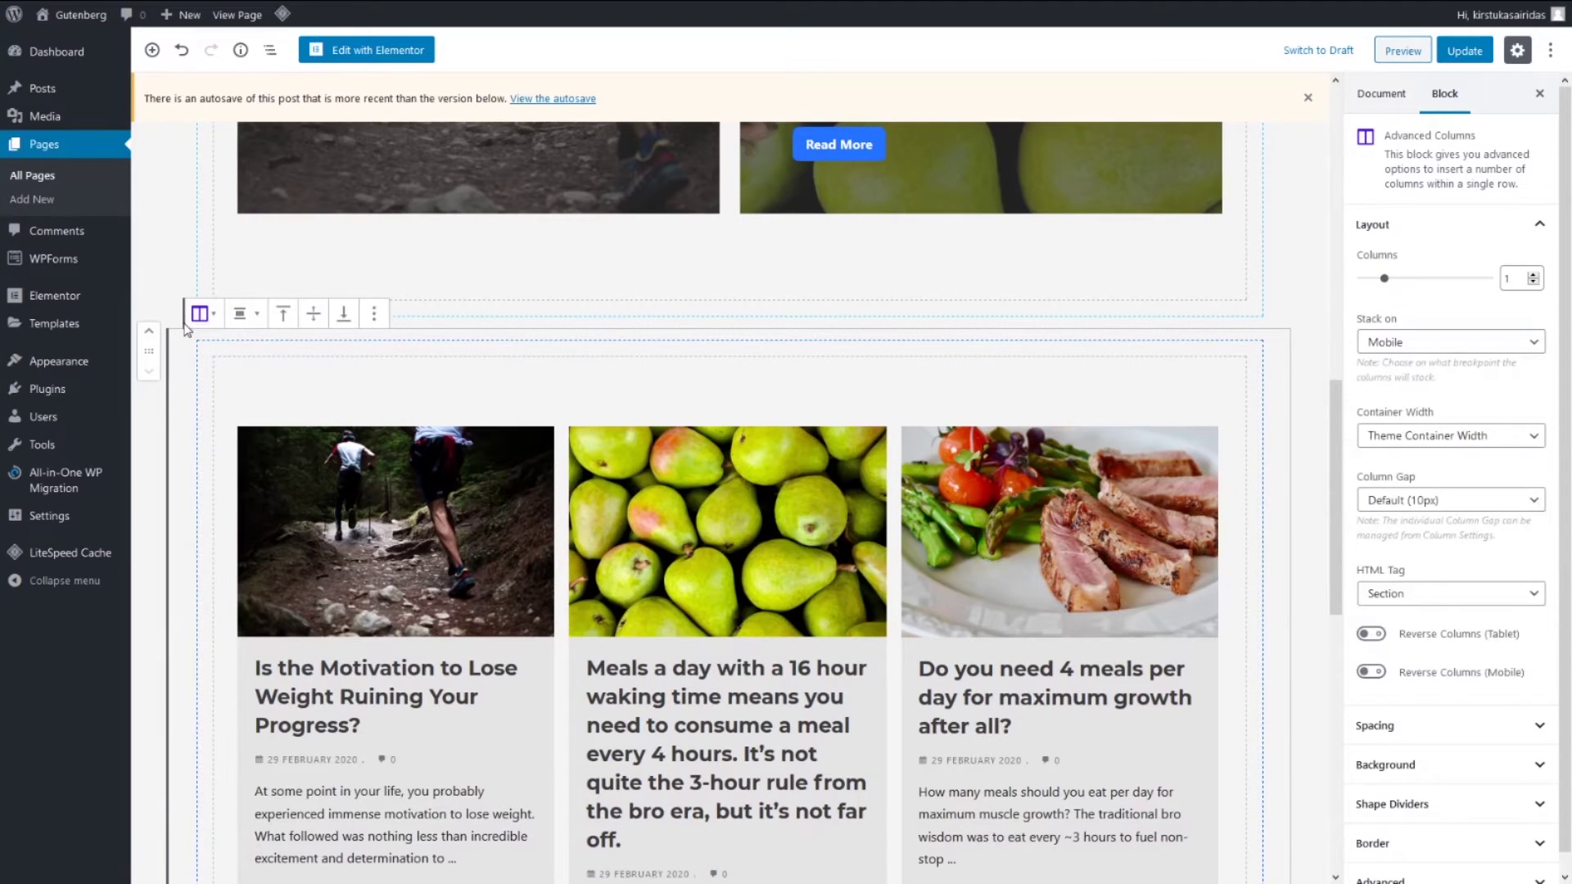
{"action": "scroll", "coordinate": [1440, 561], "scroll_direction": "down", "scroll_amount": 1}
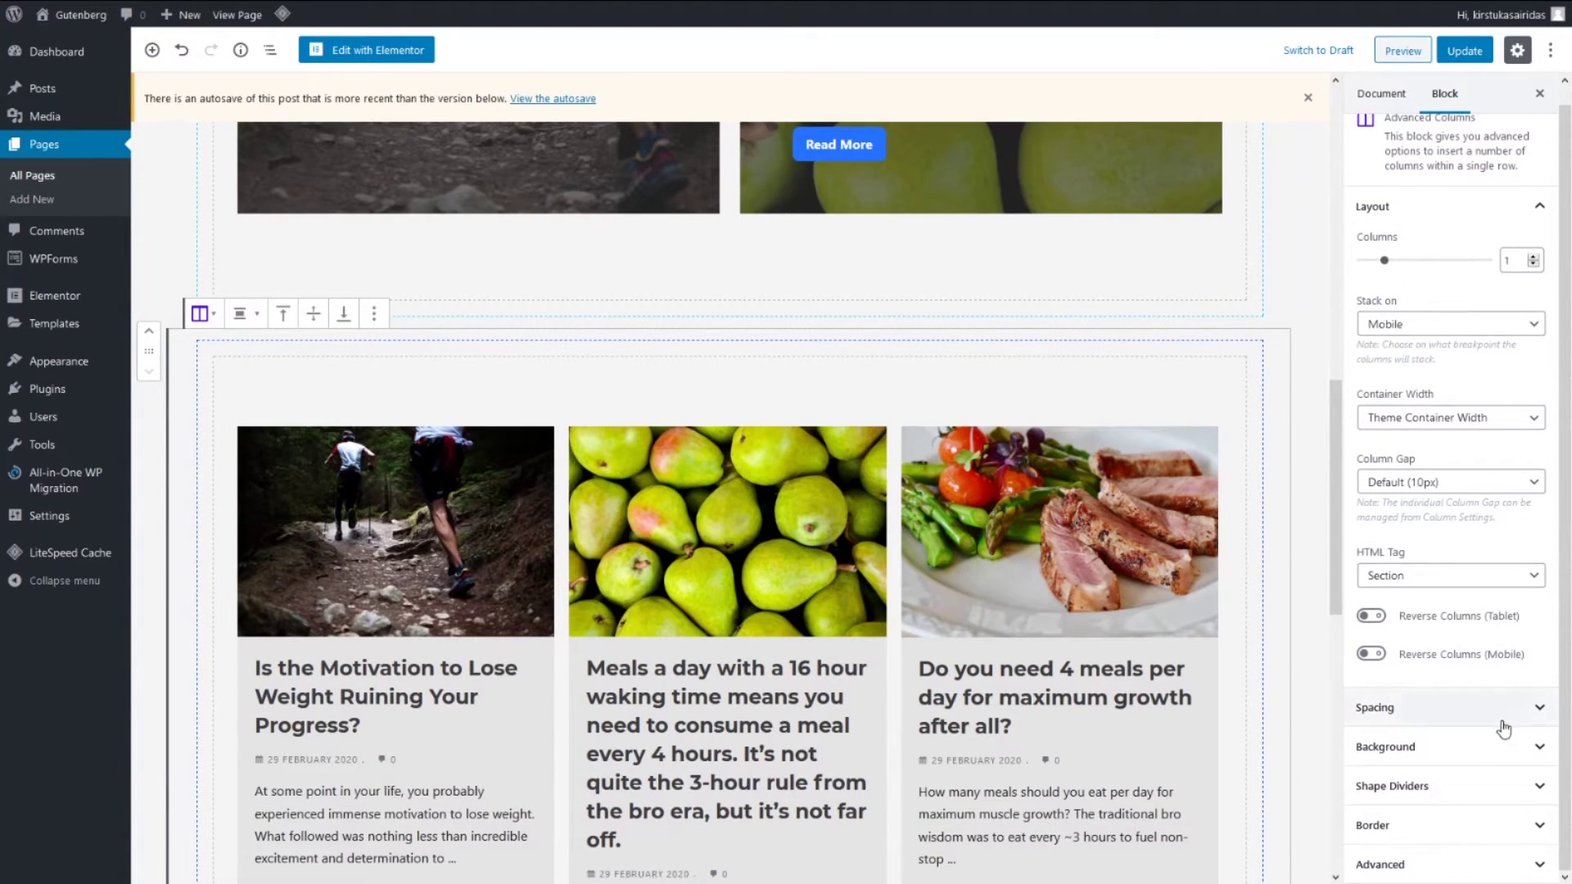
{"action": "left_click", "coordinate": [1506, 745]}
{"action": "left_click", "coordinate": [1498, 745]}
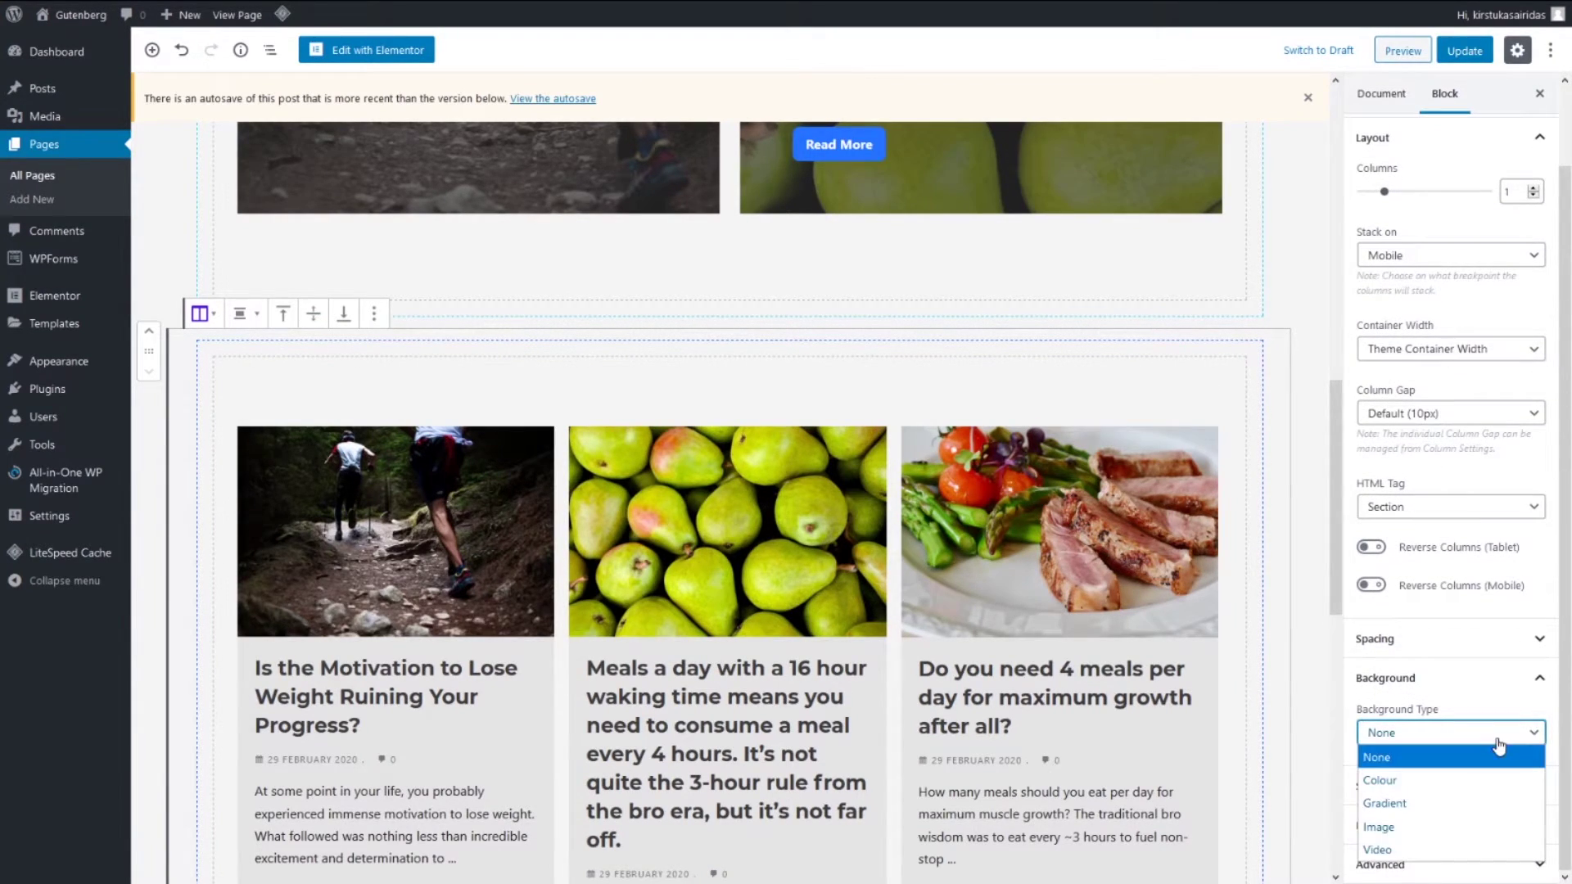
{"action": "left_click", "coordinate": [1486, 825]}
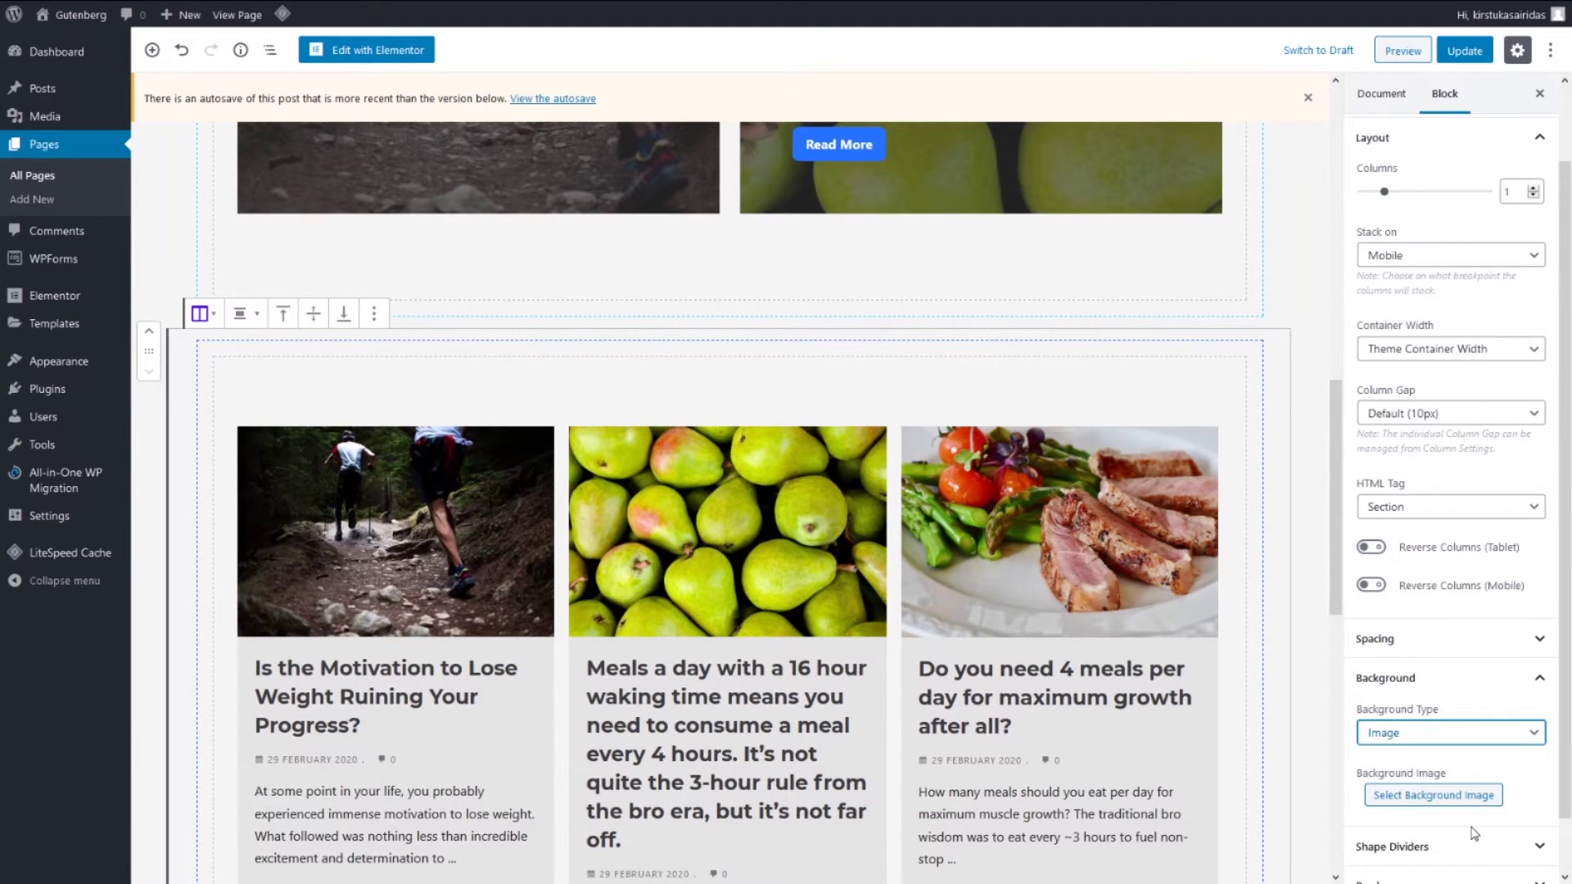
{"action": "left_click", "coordinate": [1451, 799]}
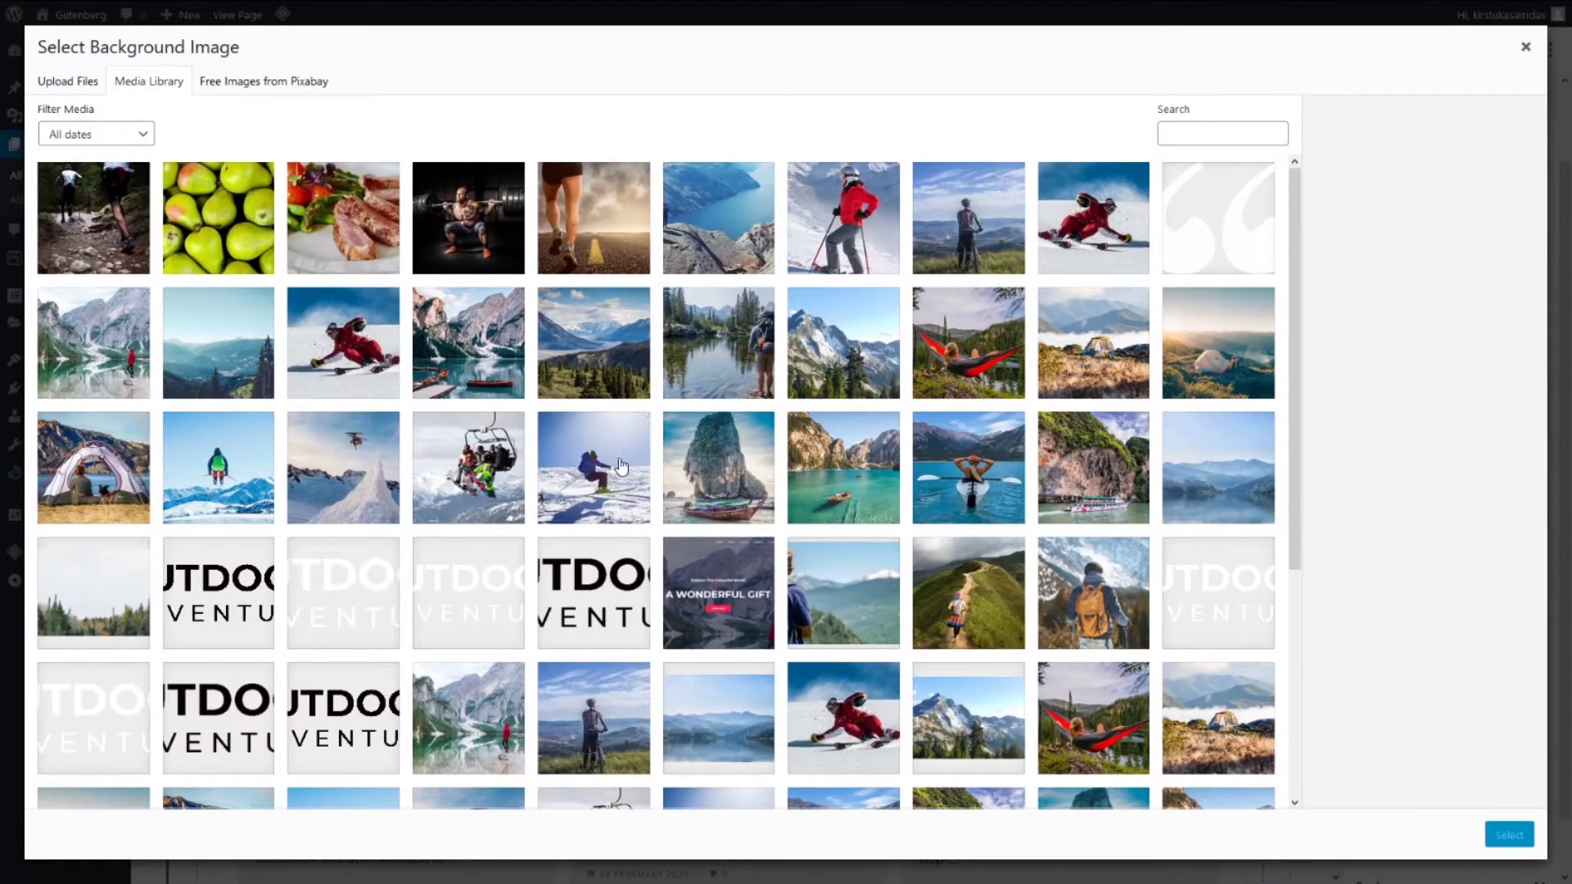
{"action": "left_click", "coordinate": [622, 466]}
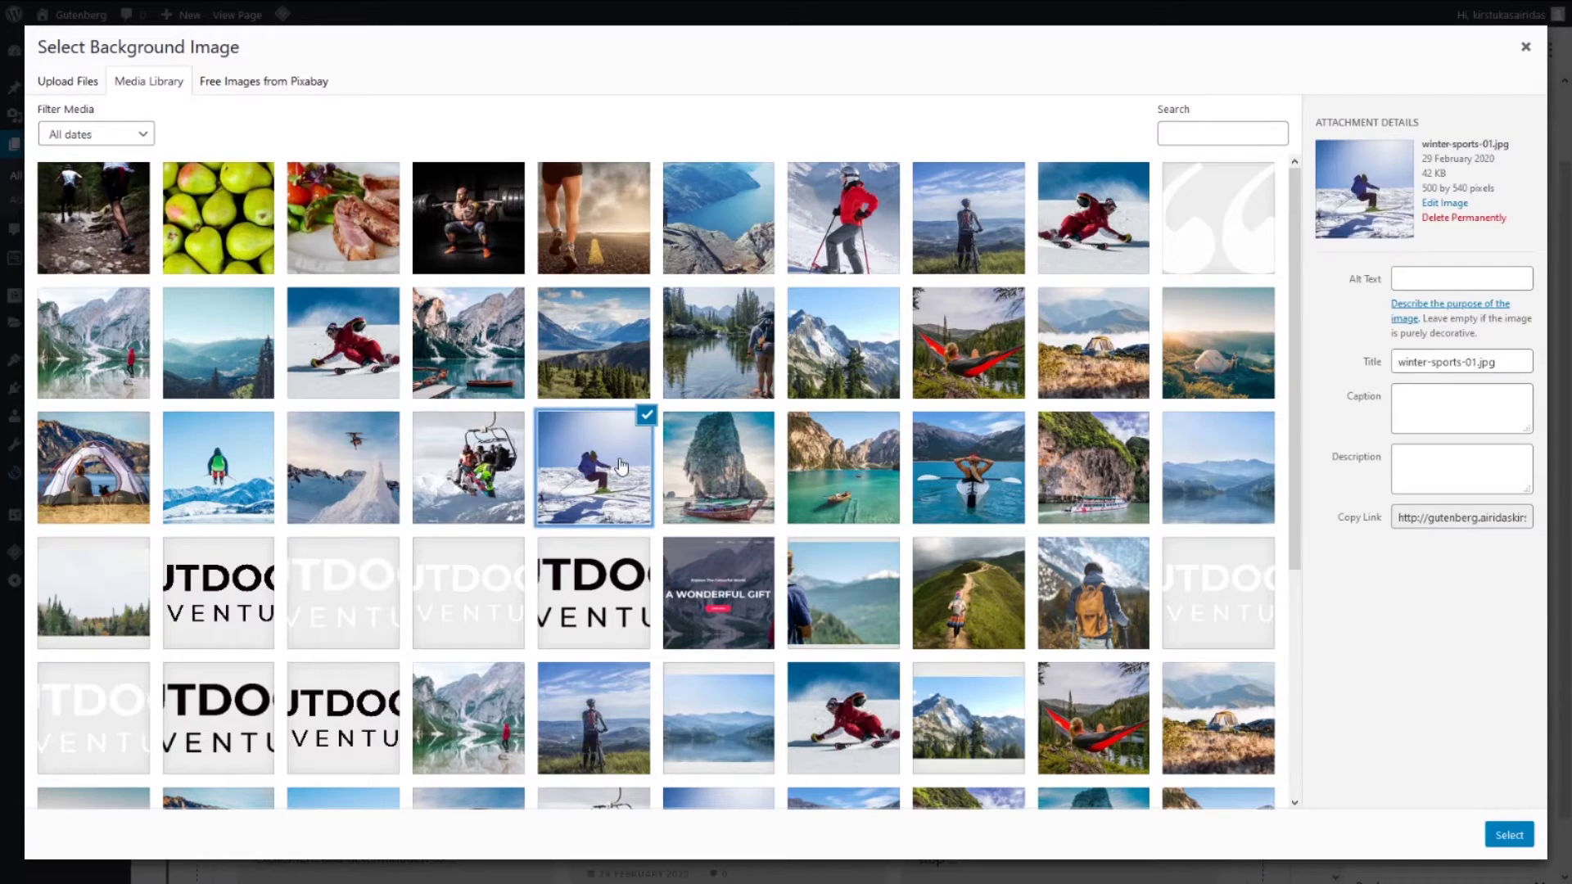
{"action": "left_click", "coordinate": [1509, 834]}
{"action": "scroll", "coordinate": [1474, 737], "scroll_direction": "down", "scroll_amount": 5}
{"action": "left_click", "coordinate": [1424, 585]}
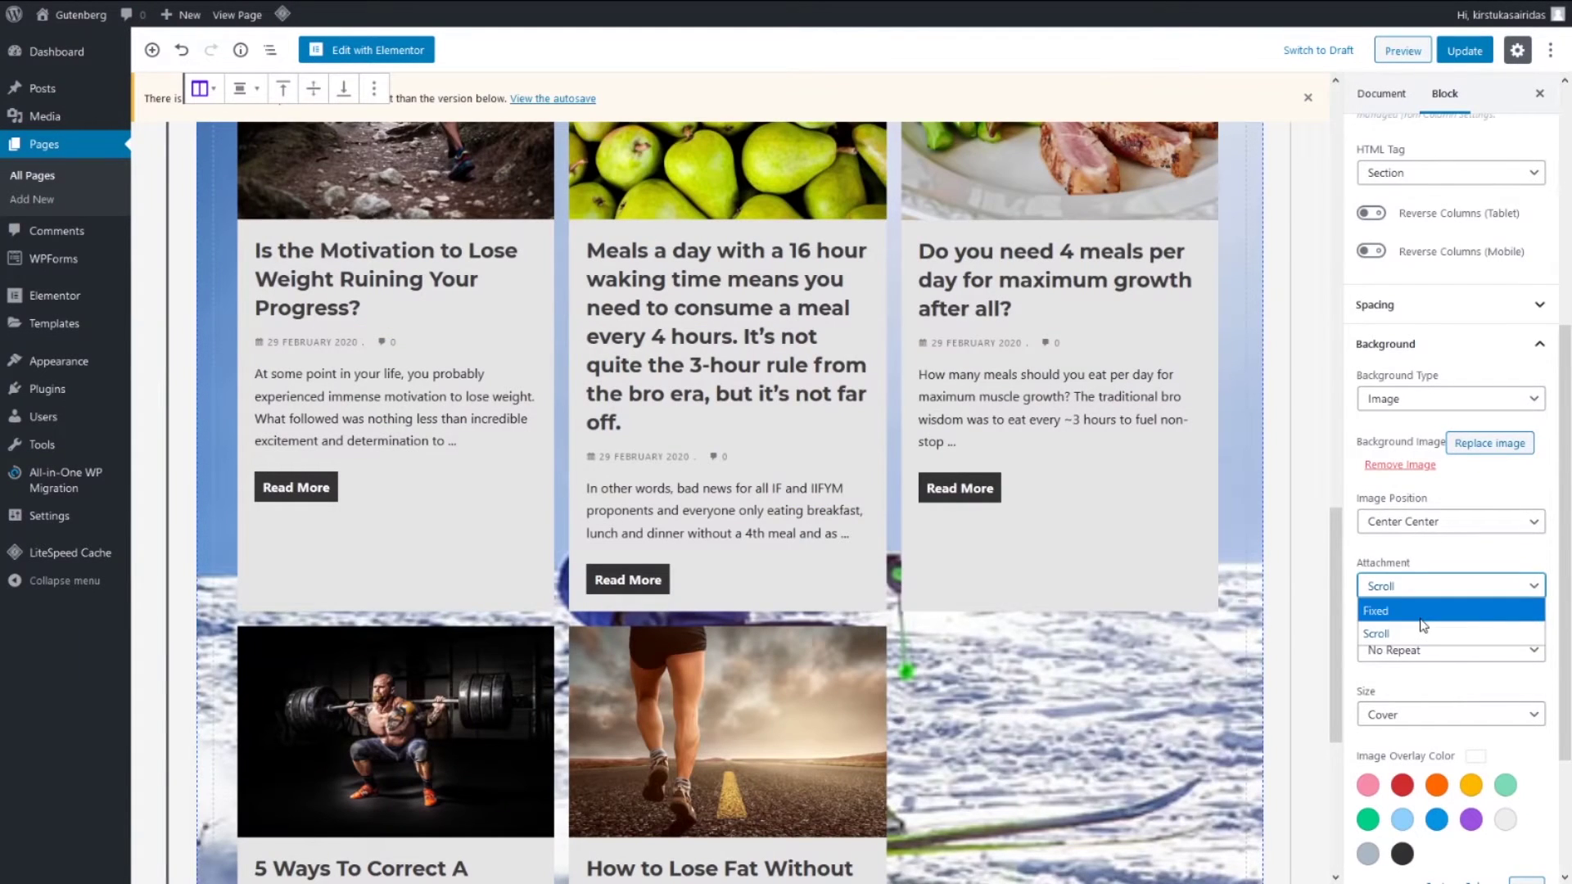
{"action": "left_click", "coordinate": [1391, 610]}
Give the section background a faded white overlay by adjusting its colour and opacity
{"action": "scroll", "coordinate": [1408, 651], "scroll_direction": "down", "scroll_amount": 3}
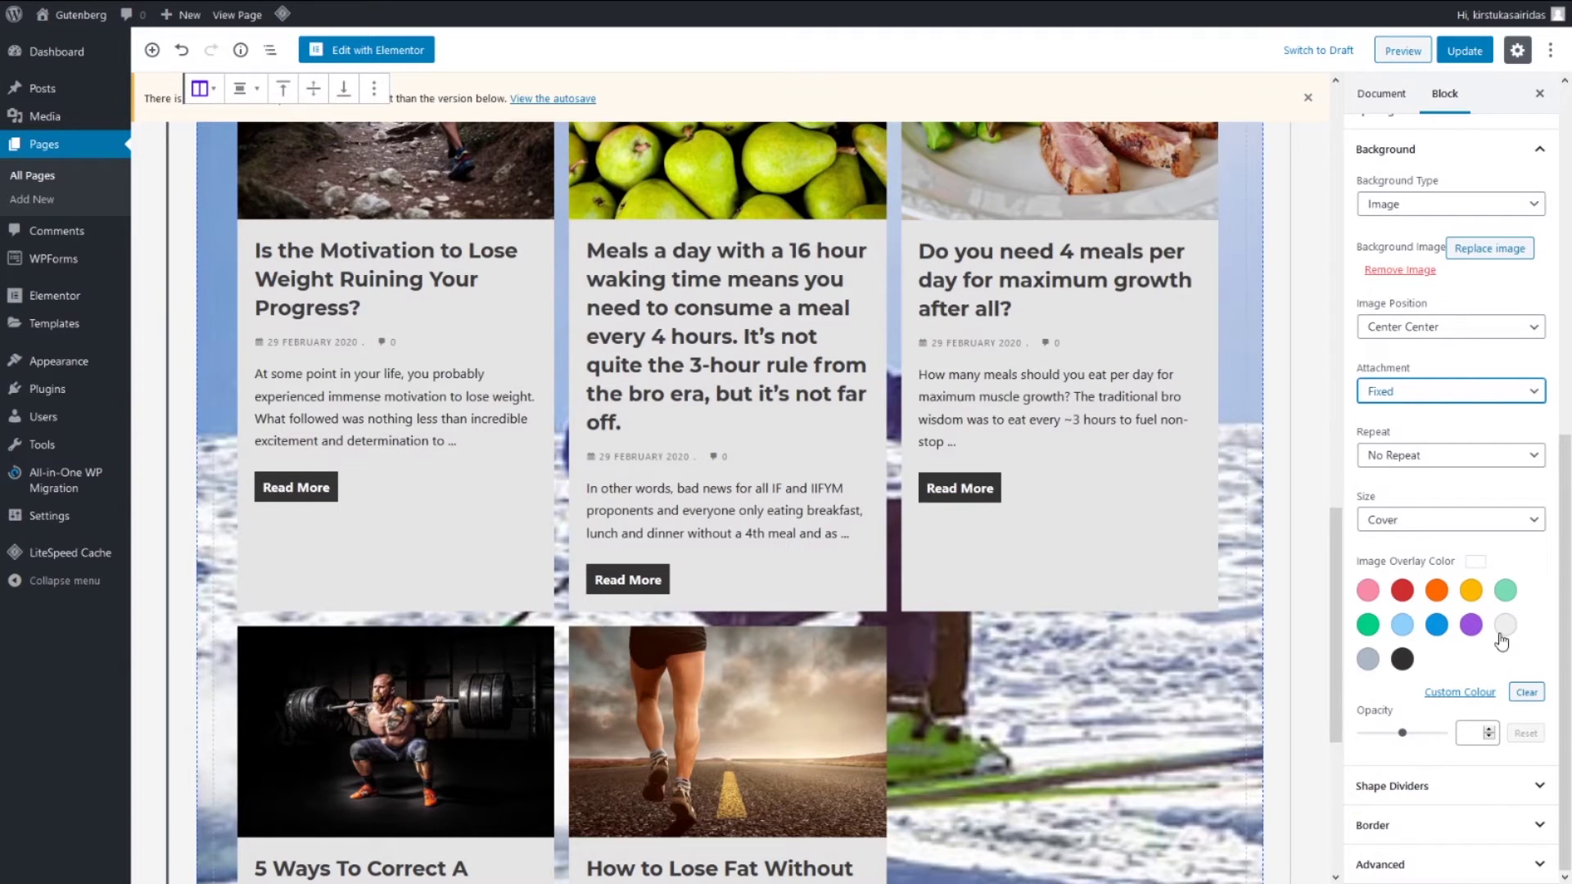
{"action": "left_click", "coordinate": [1466, 693]}
{"action": "left_click_drag", "start_coordinate": [1439, 656], "coordinate": [1359, 655]}
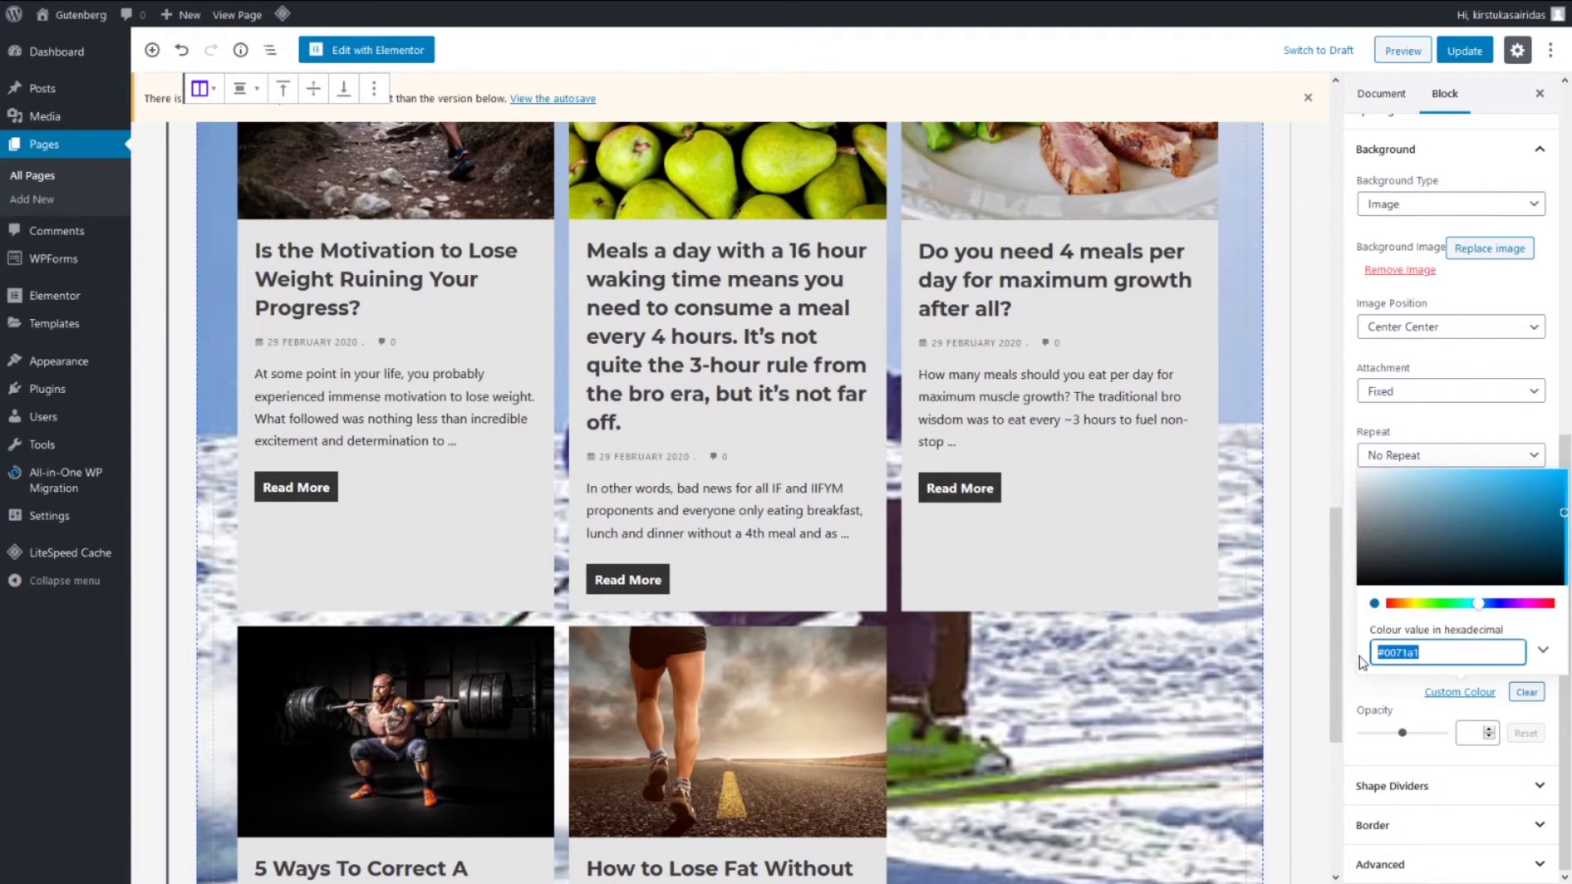
{"action": "key", "text": "BackSpace"}
{"action": "left_click", "coordinate": [1423, 733]}
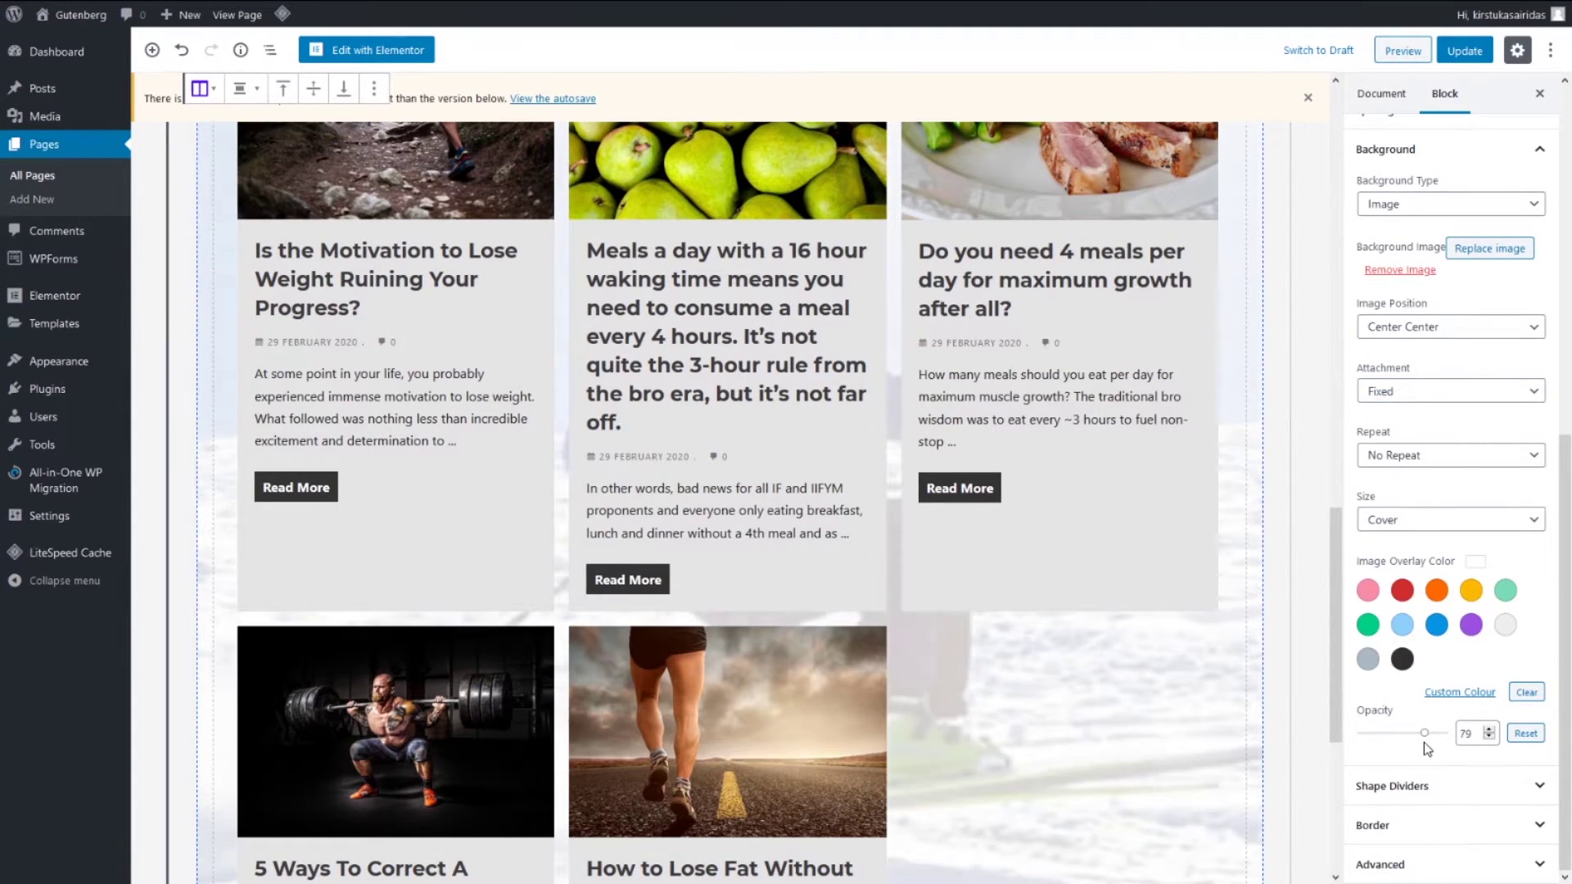
Add a Triangle shape divider to the section top and select its hex colour value
{"action": "left_click", "coordinate": [1469, 785]}
{"action": "scroll", "coordinate": [1470, 787], "scroll_direction": "down", "scroll_amount": 1}
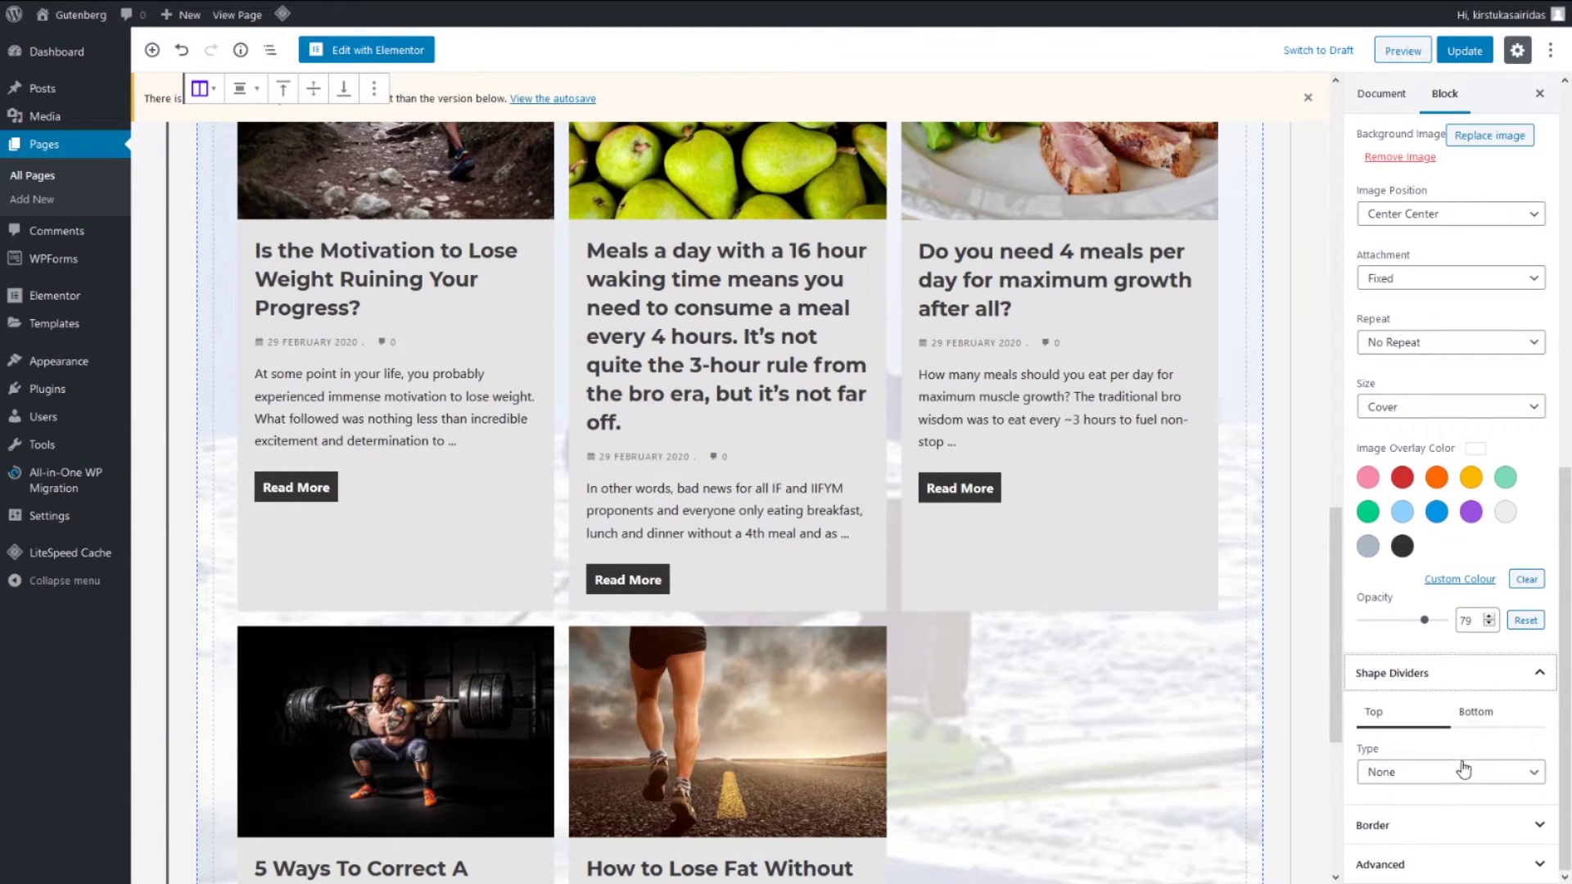
{"action": "left_click", "coordinate": [1457, 776]}
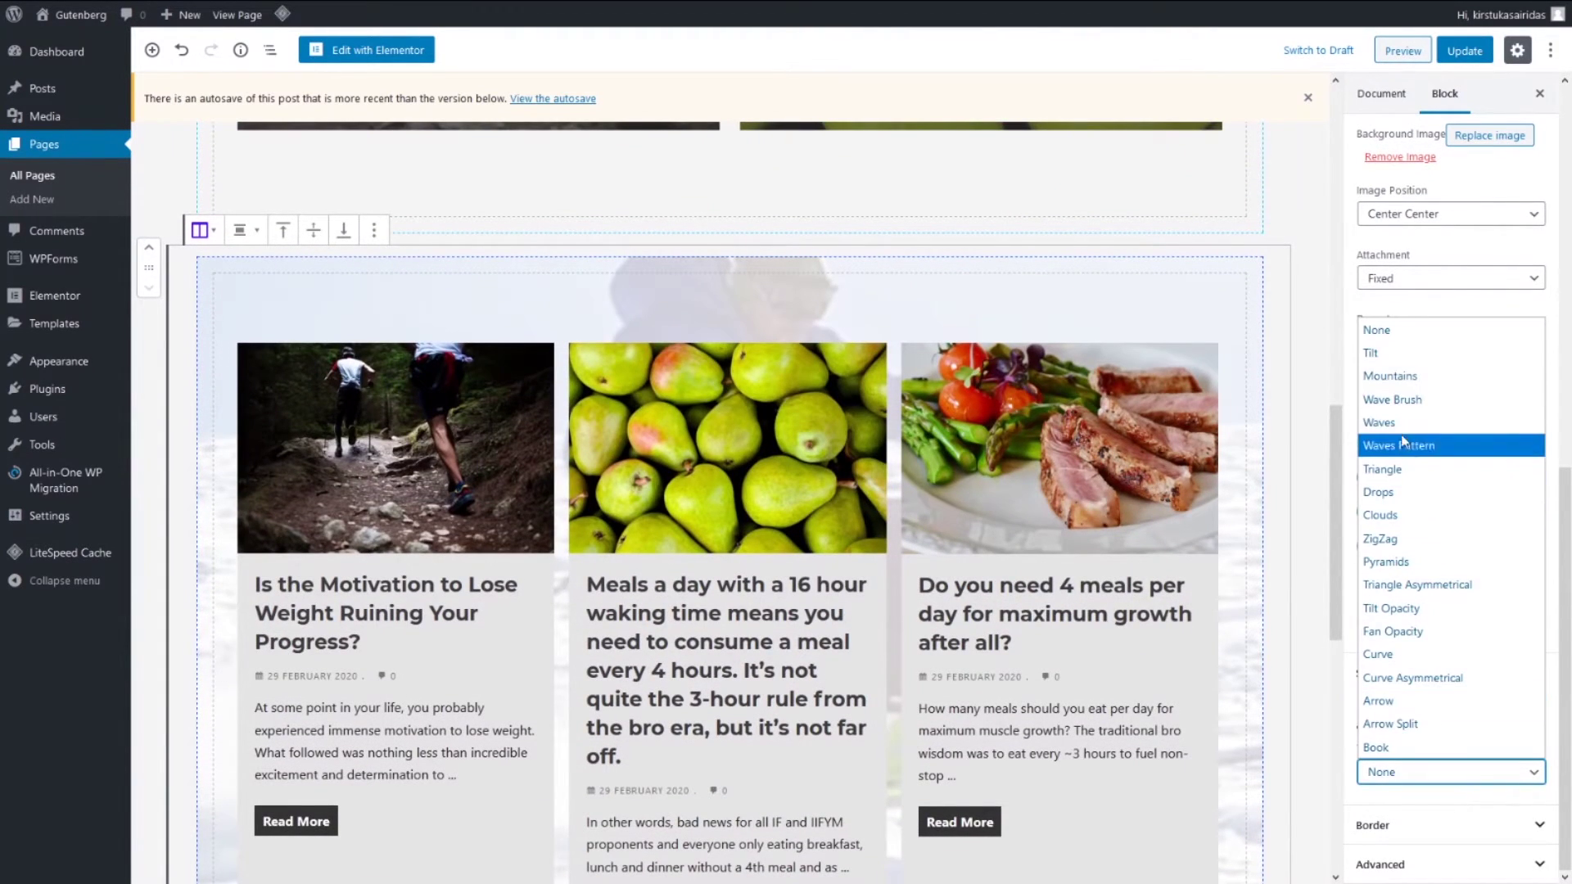
{"action": "left_click", "coordinate": [1408, 376]}
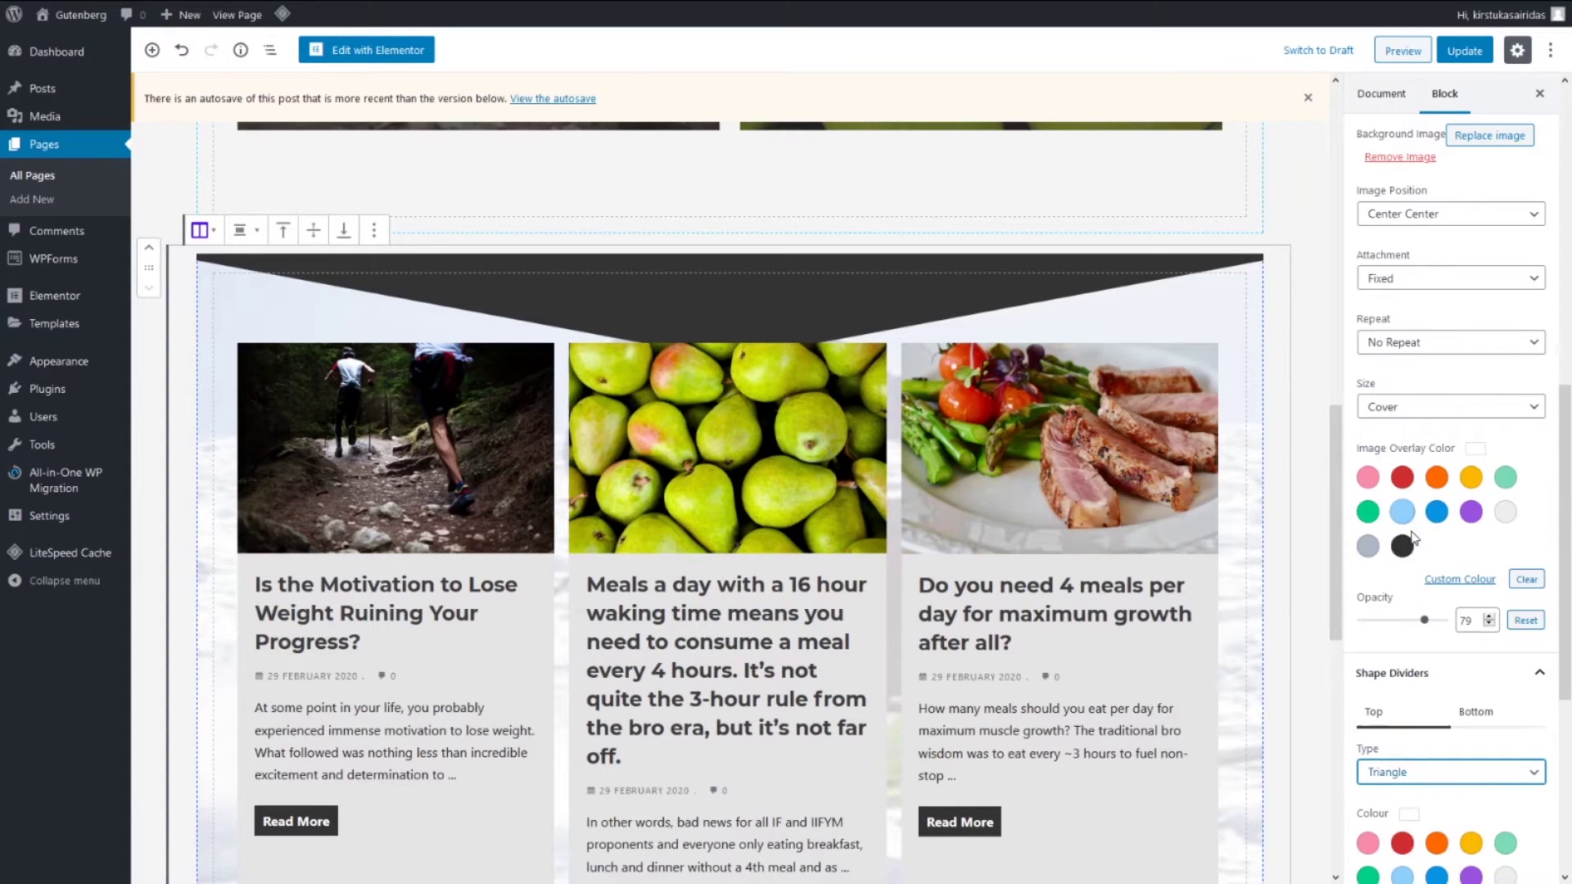
{"action": "left_click", "coordinate": [1459, 579]}
{"action": "left_click_drag", "start_coordinate": [1412, 779], "coordinate": [1324, 776]}
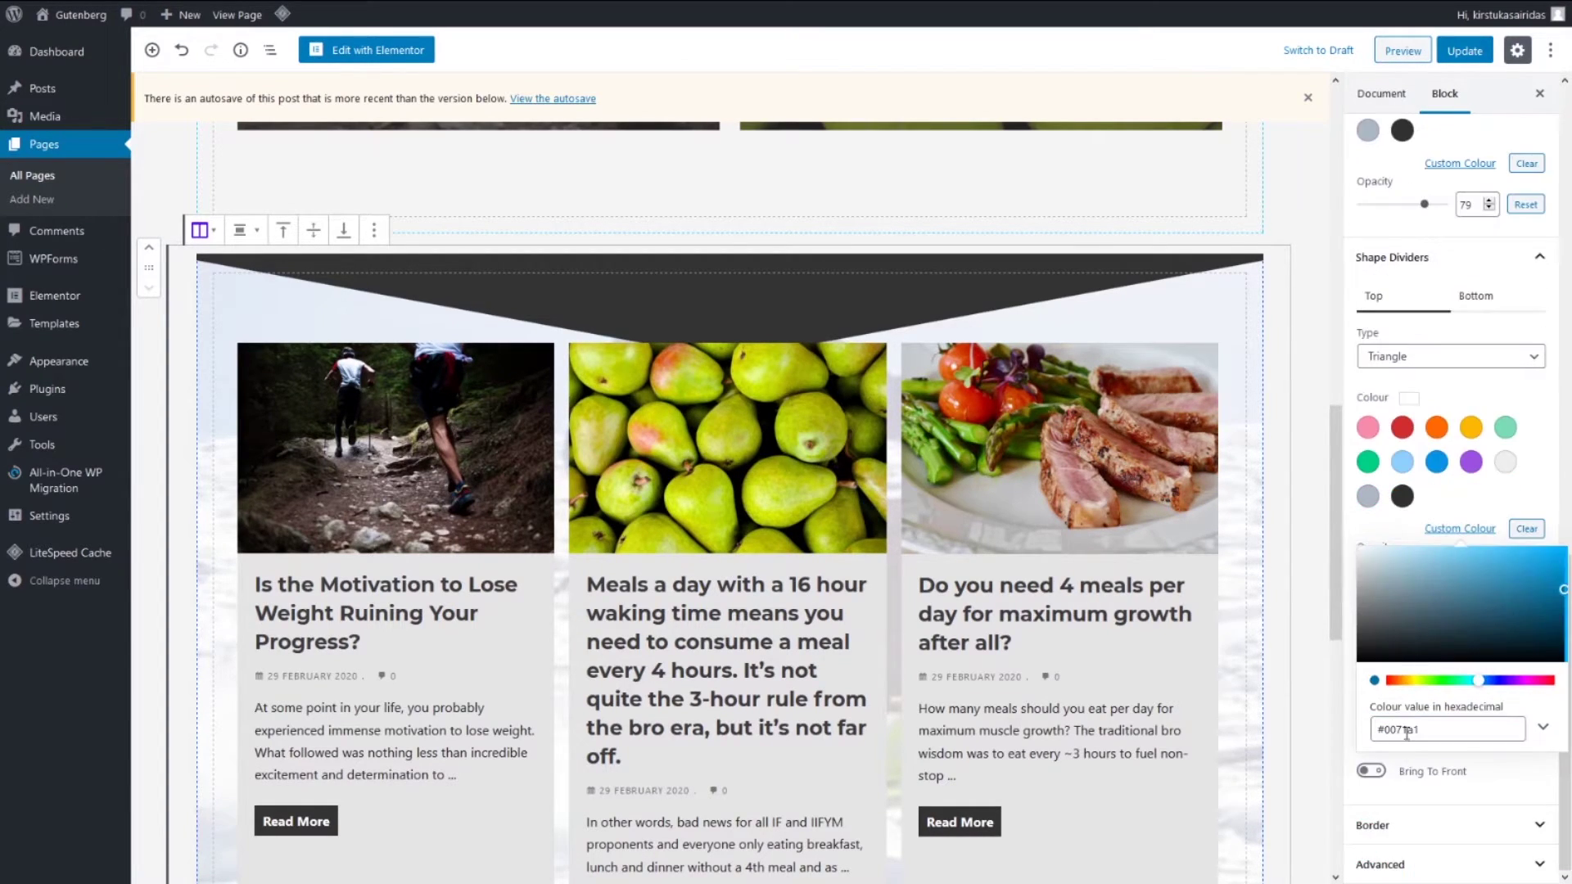
{"action": "left_click_drag", "start_coordinate": [1428, 729], "coordinate": [1320, 734]}
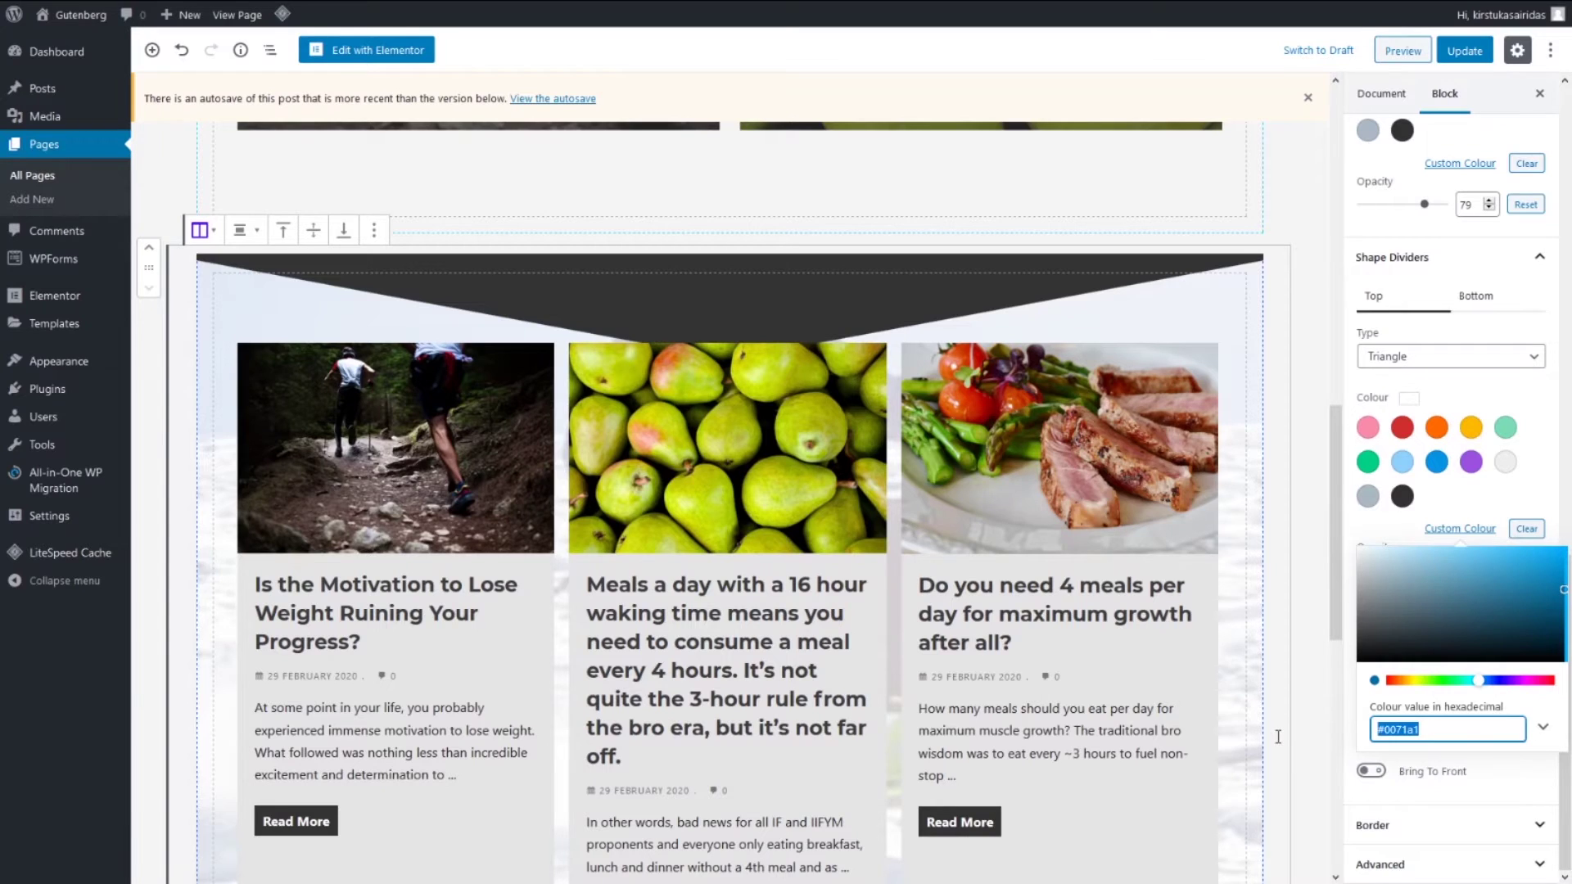
Set the divider colour to #ffffff and check the page in a full-screen live preview
{"action": "type", "text": "#ffffff"}
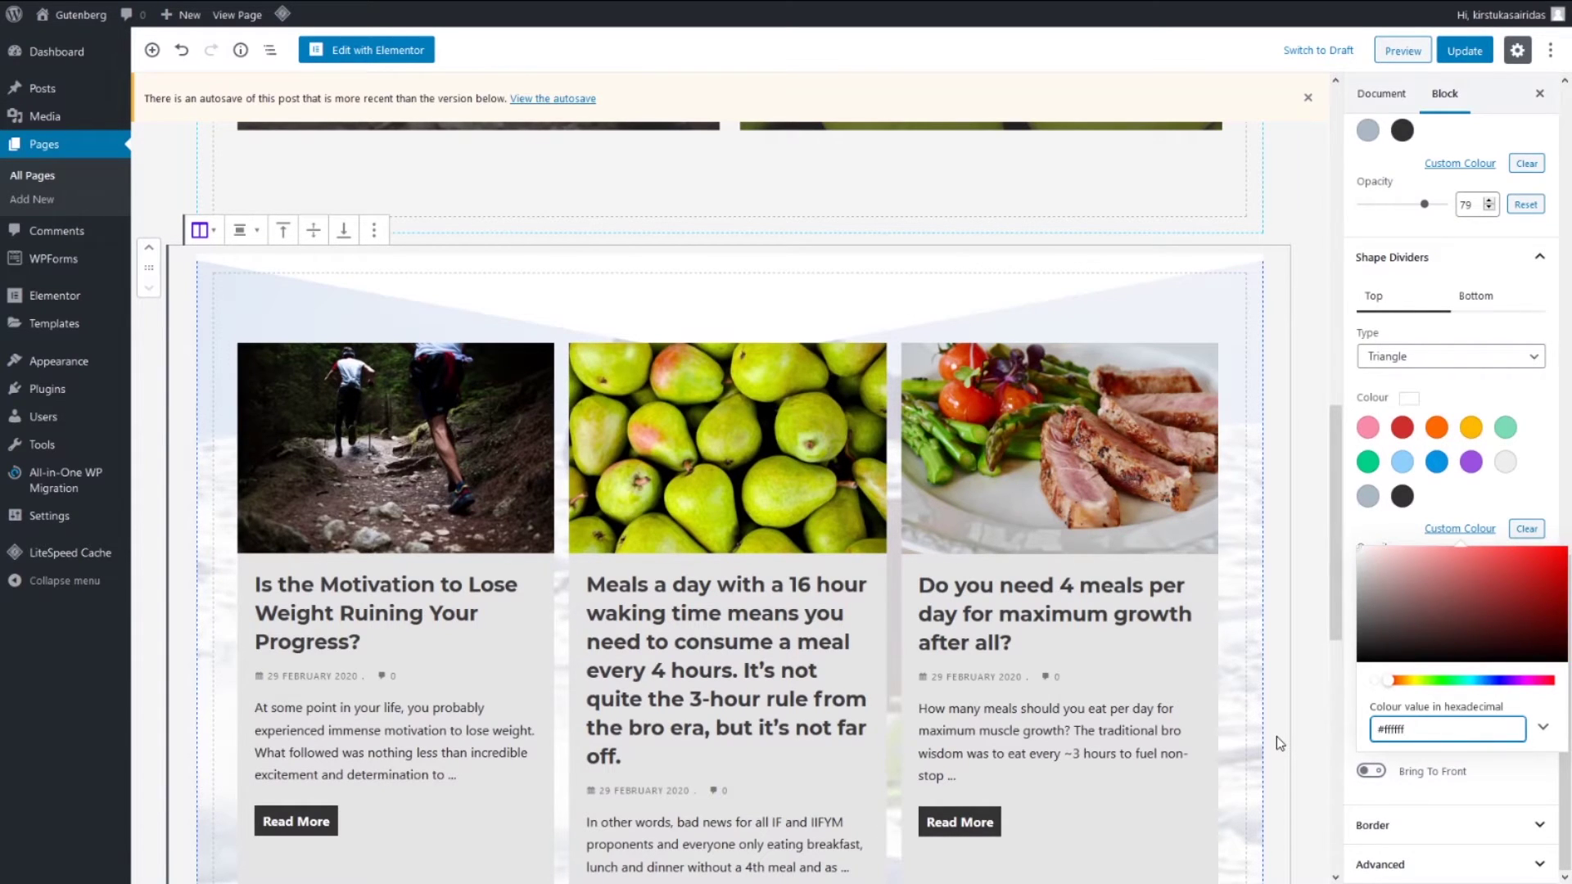
{"action": "left_click", "coordinate": [1277, 744]}
{"action": "left_click", "coordinate": [1403, 50]}
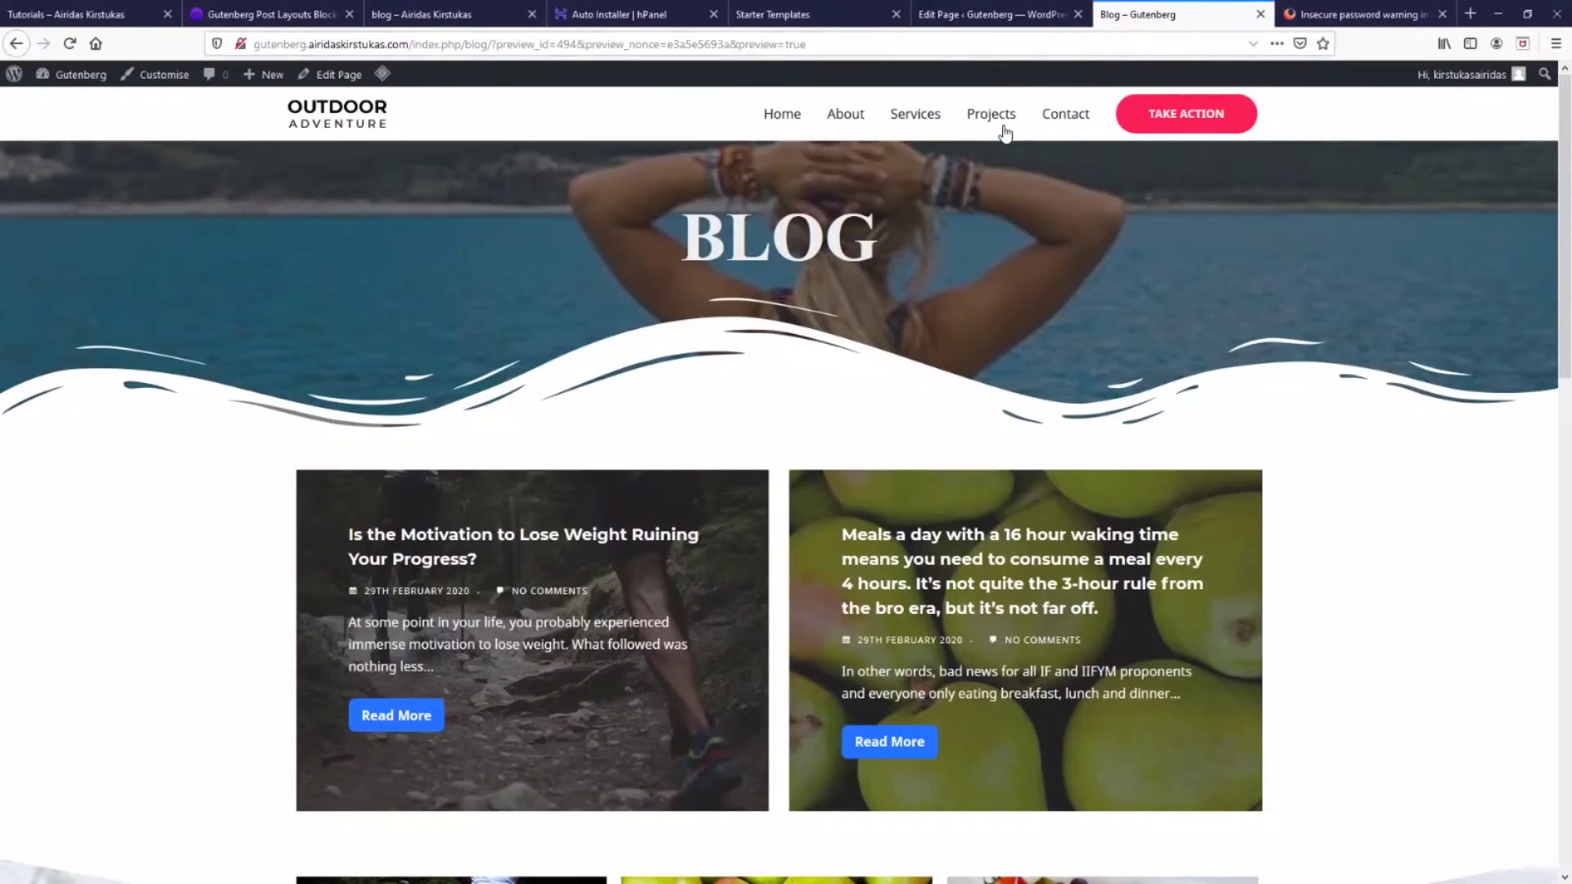
{"action": "key", "text": "F11"}
{"action": "scroll", "coordinate": [1000, 129], "scroll_direction": "down", "scroll_amount": 15}
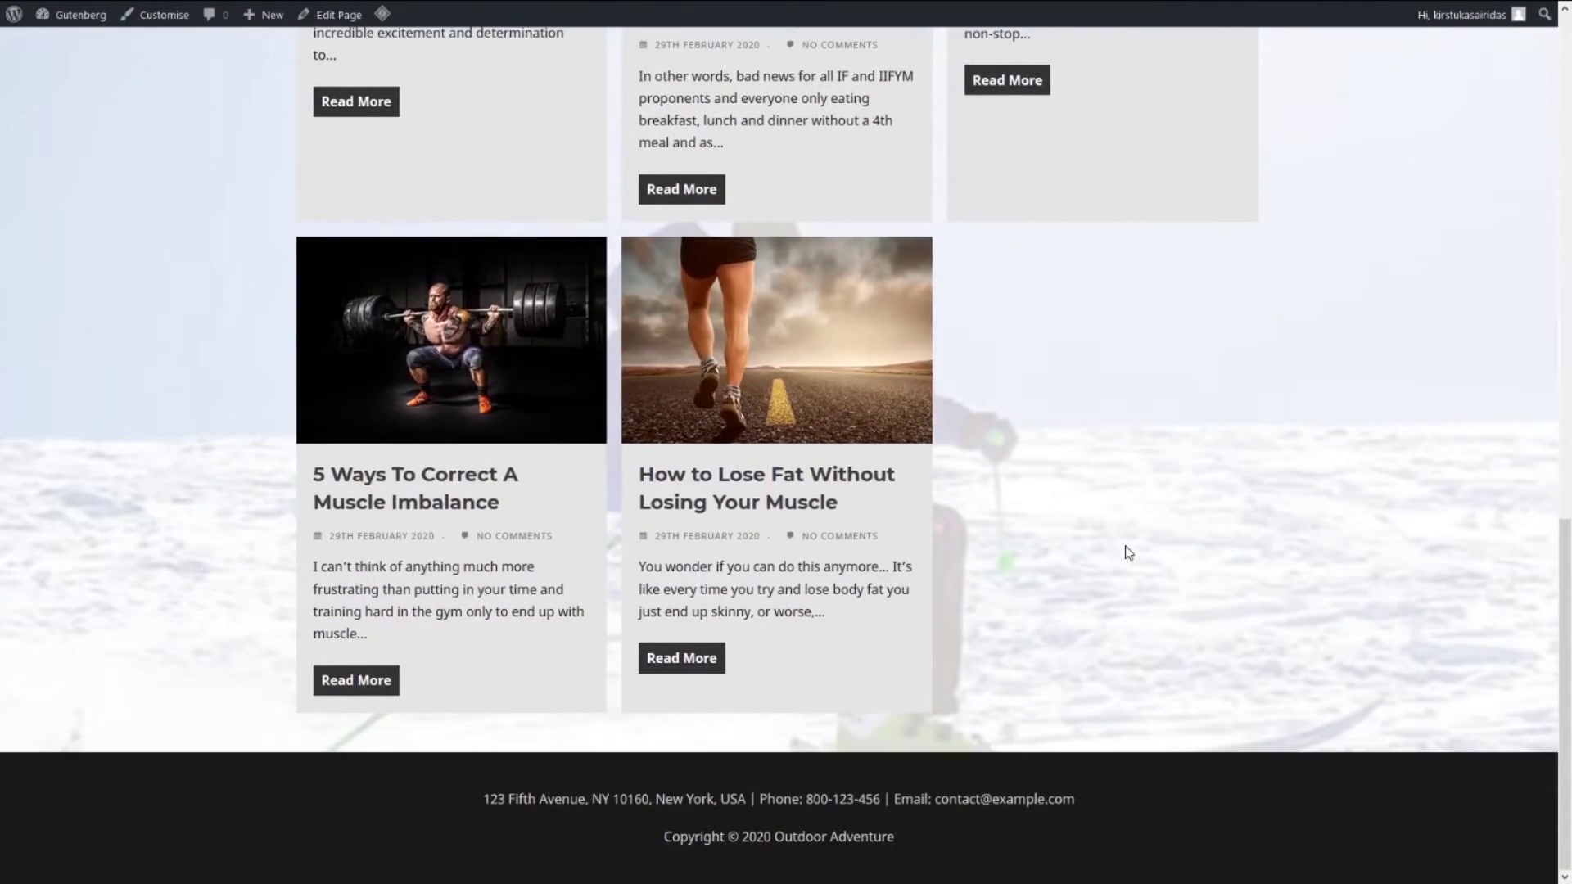
{"action": "scroll", "coordinate": [715, 513], "scroll_direction": "up", "scroll_amount": 10}
{"action": "scroll", "coordinate": [1040, 290], "scroll_direction": "down", "scroll_amount": 4}
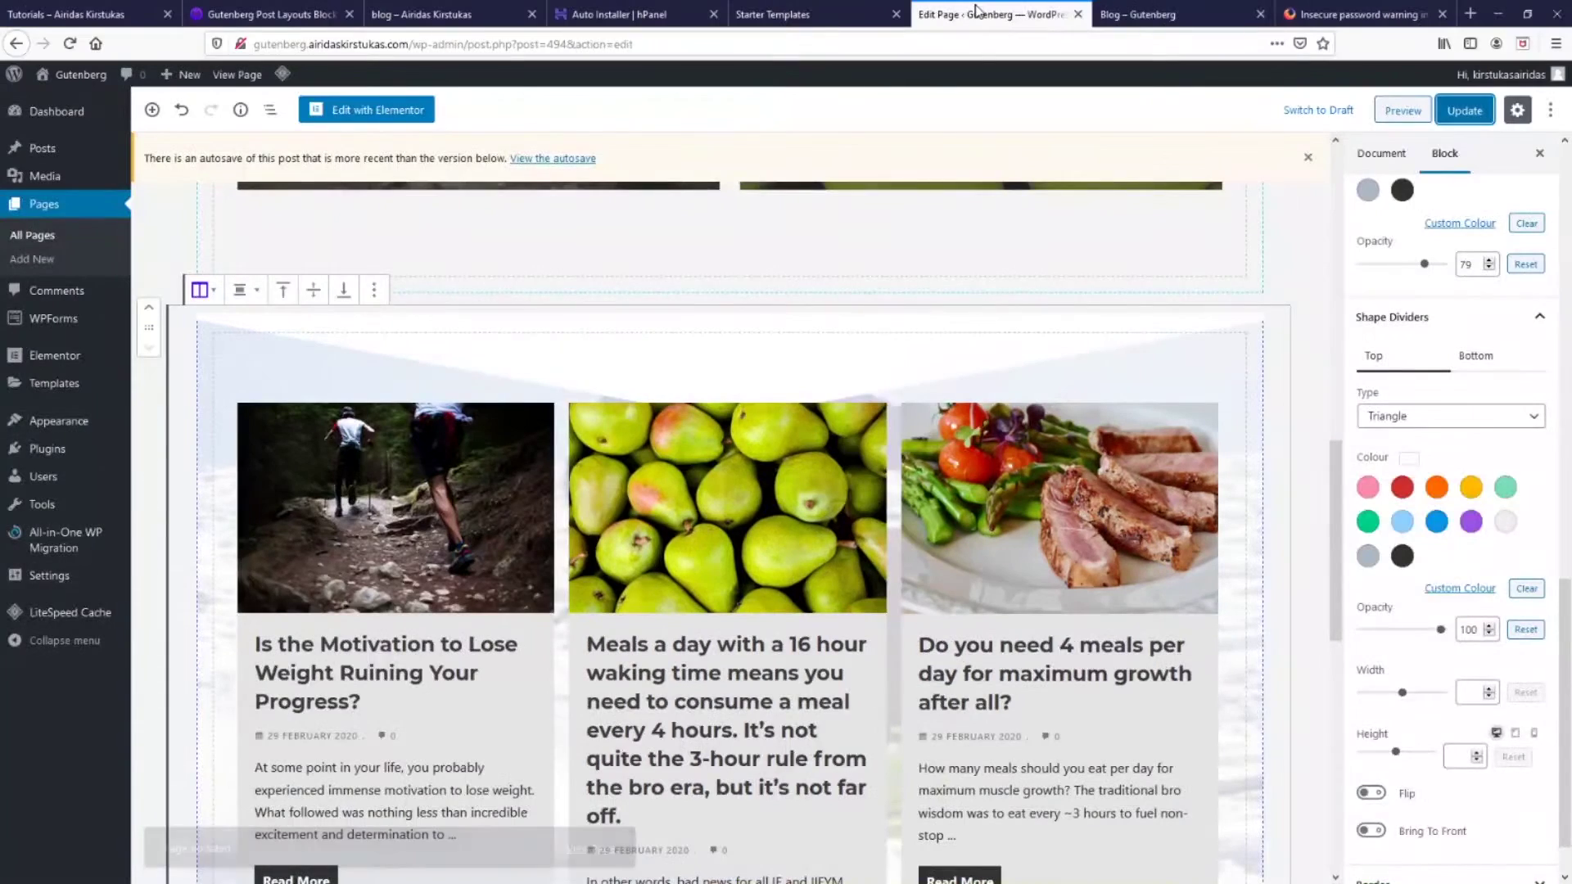
{"action": "key", "text": "F11"}
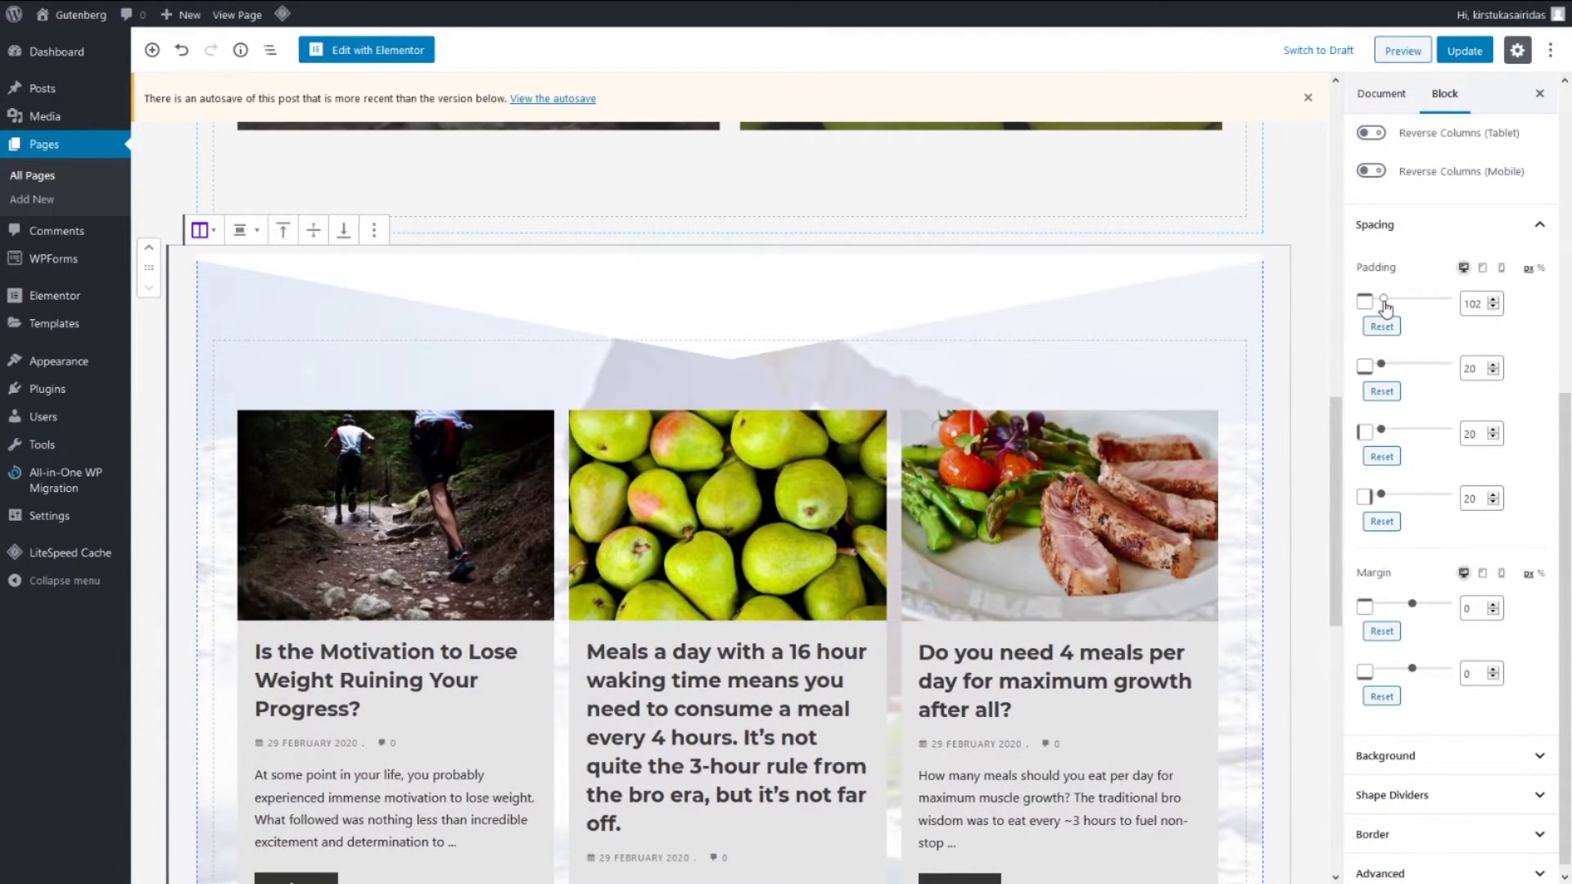
Raise the section's top padding stepwise to 229, saving and checking the live Blog page
{"action": "left_click_drag", "start_coordinate": [1384, 306], "coordinate": [1387, 310]}
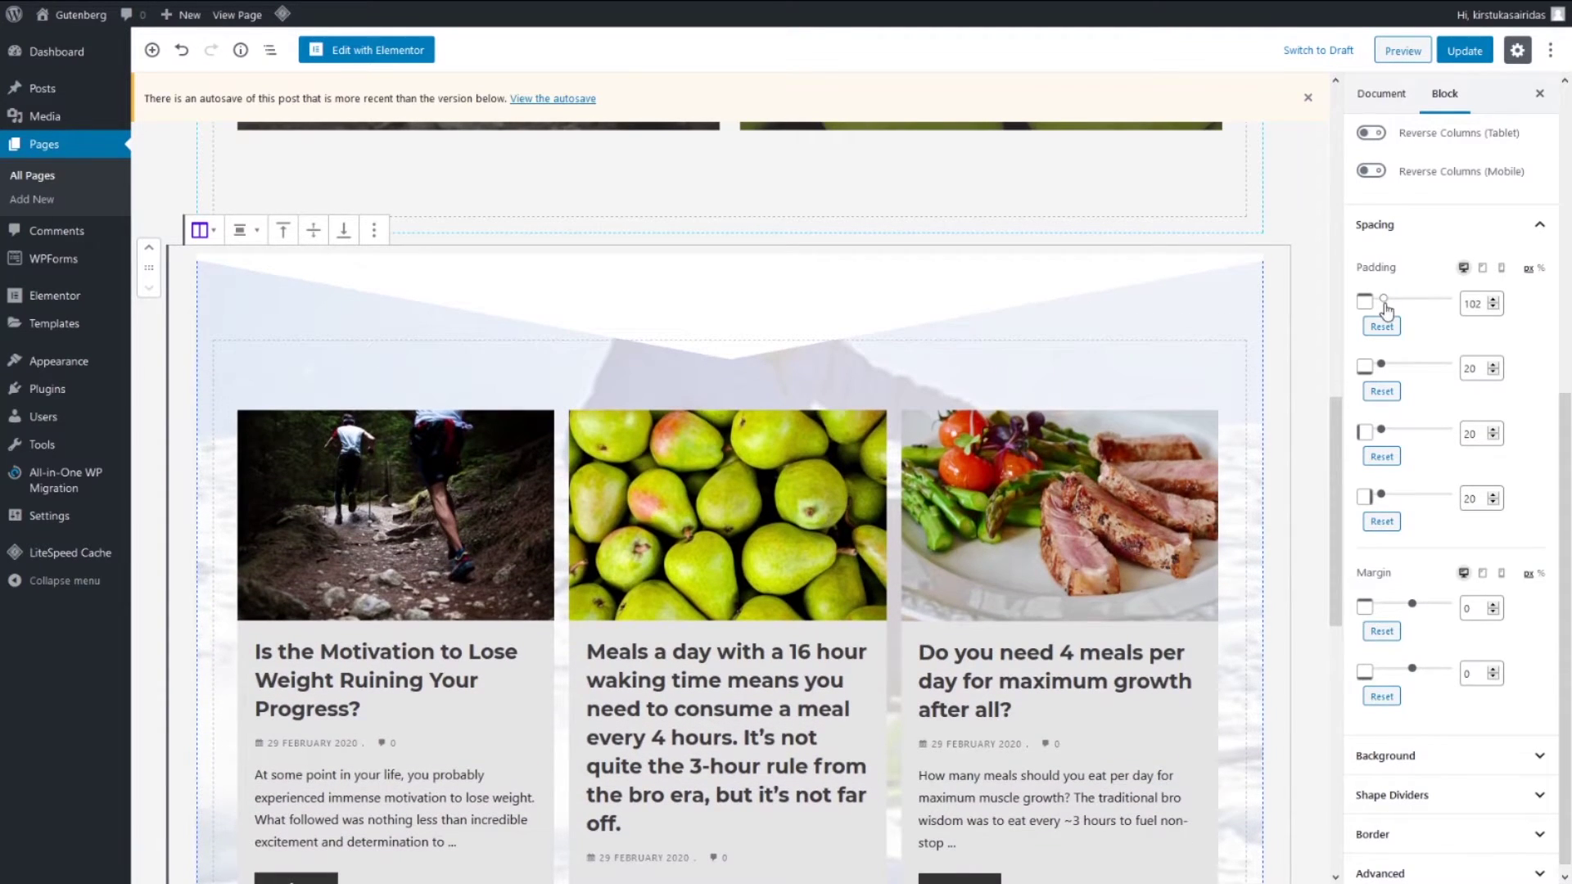
{"action": "left_click", "coordinate": [1463, 51]}
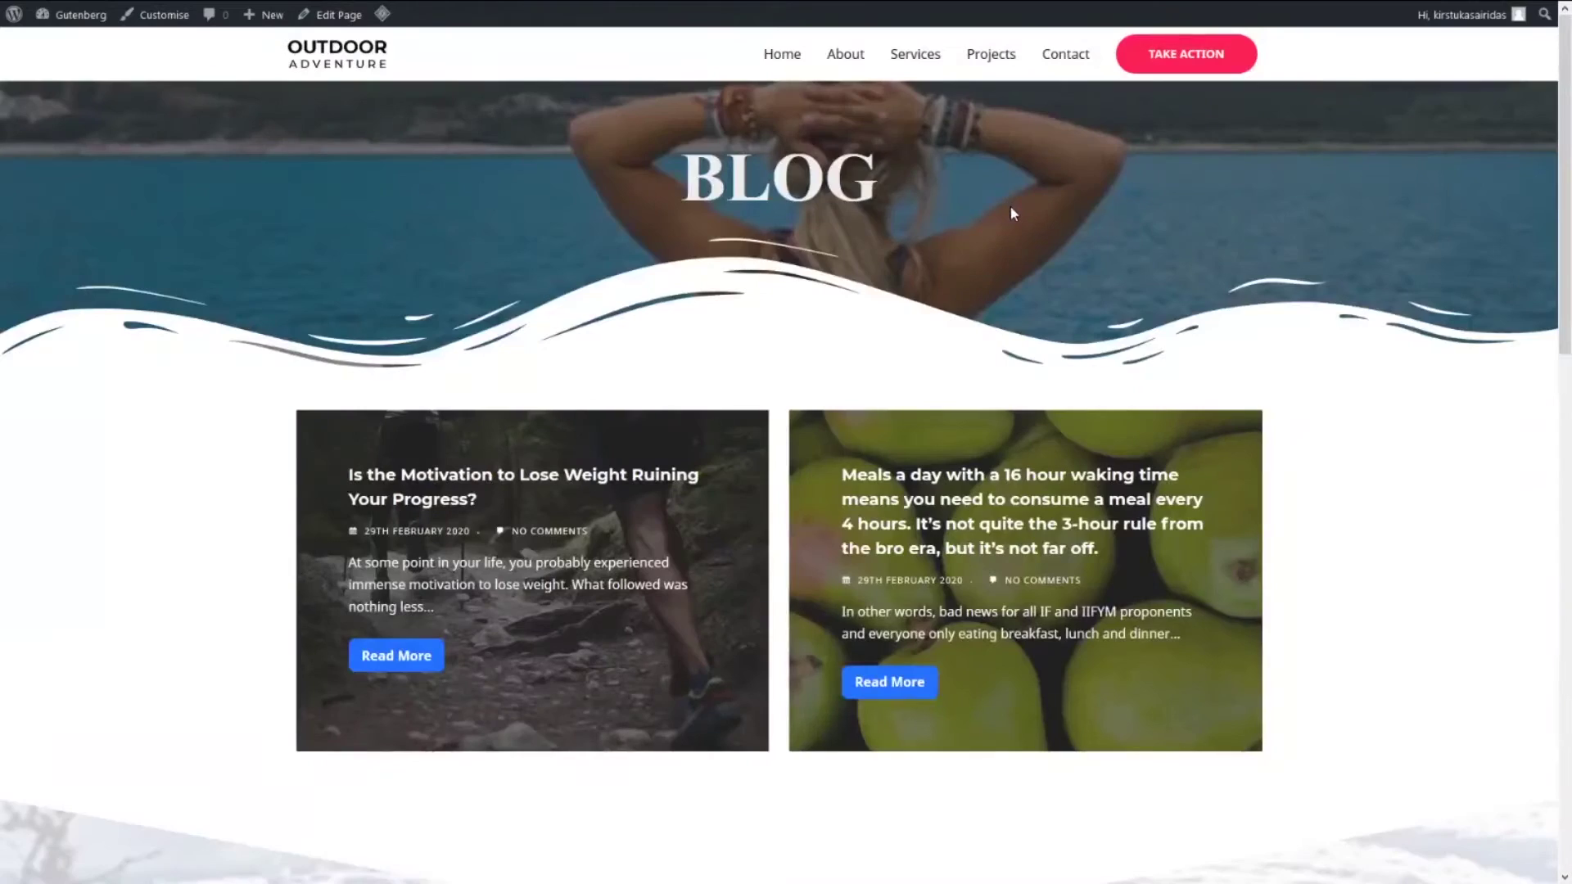
{"action": "scroll", "coordinate": [1015, 221], "scroll_direction": "down", "scroll_amount": 5}
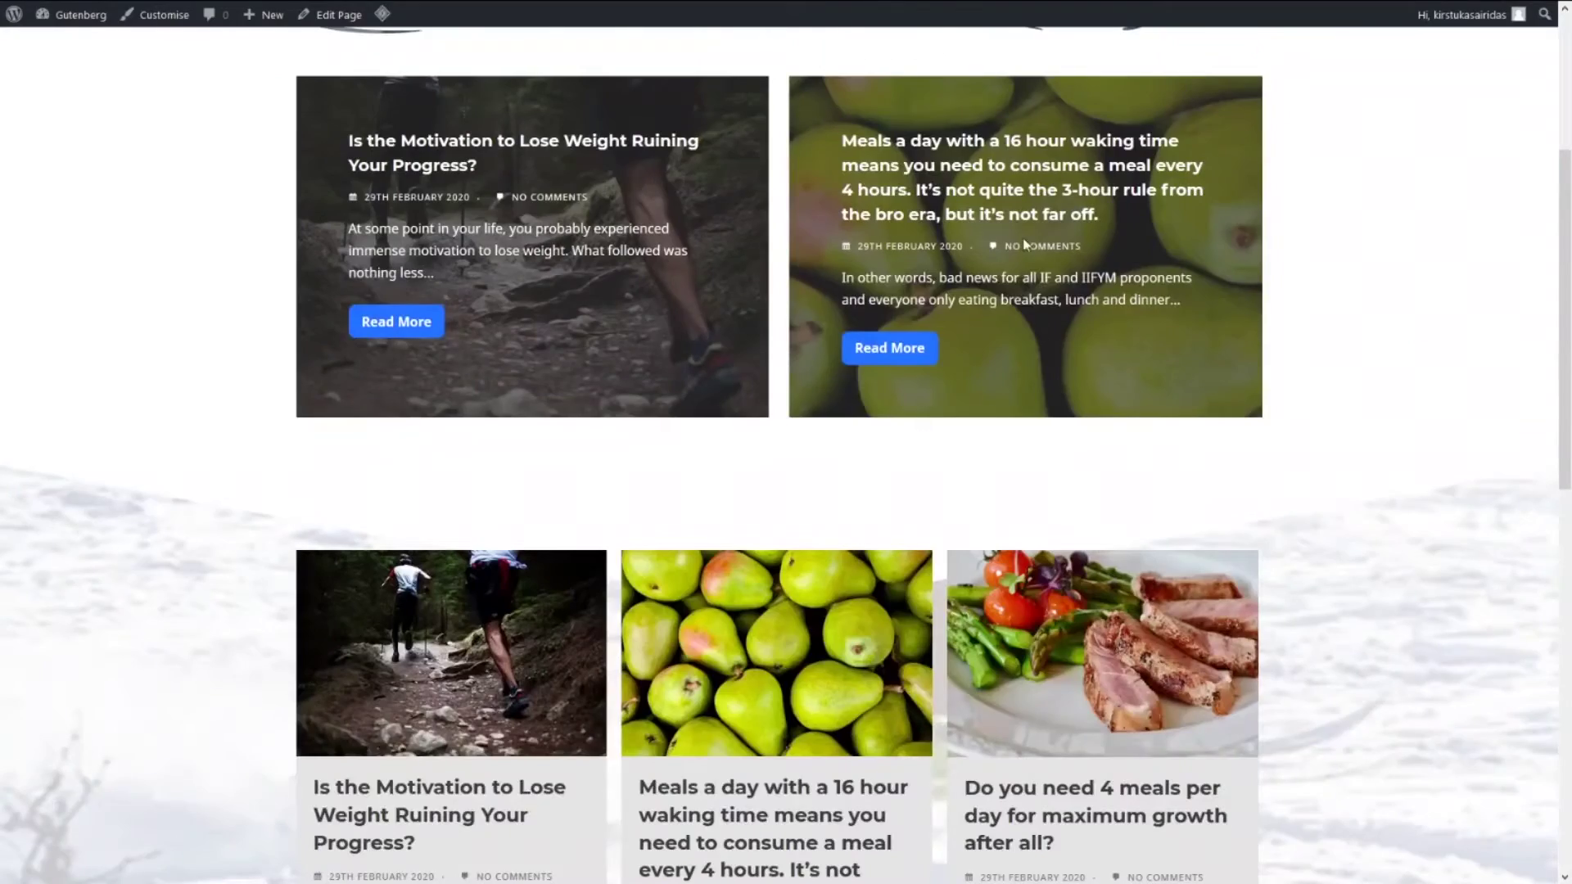
{"action": "left_click", "coordinate": [926, 22]}
{"action": "left_click_drag", "start_coordinate": [1381, 307], "coordinate": [1388, 306]}
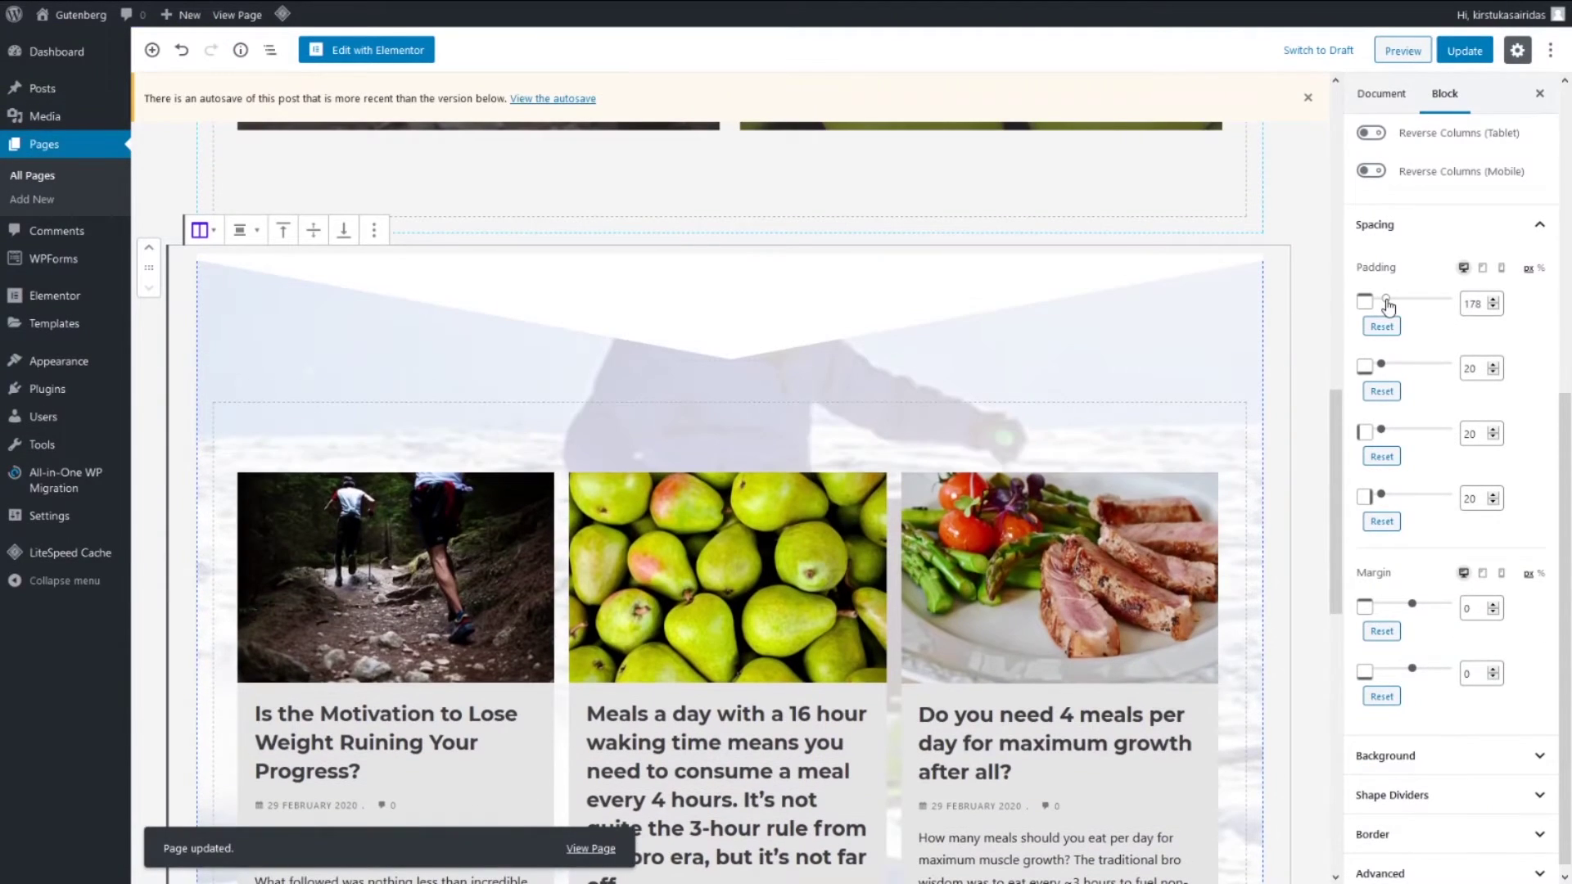
{"action": "left_click", "coordinate": [1187, 15]}
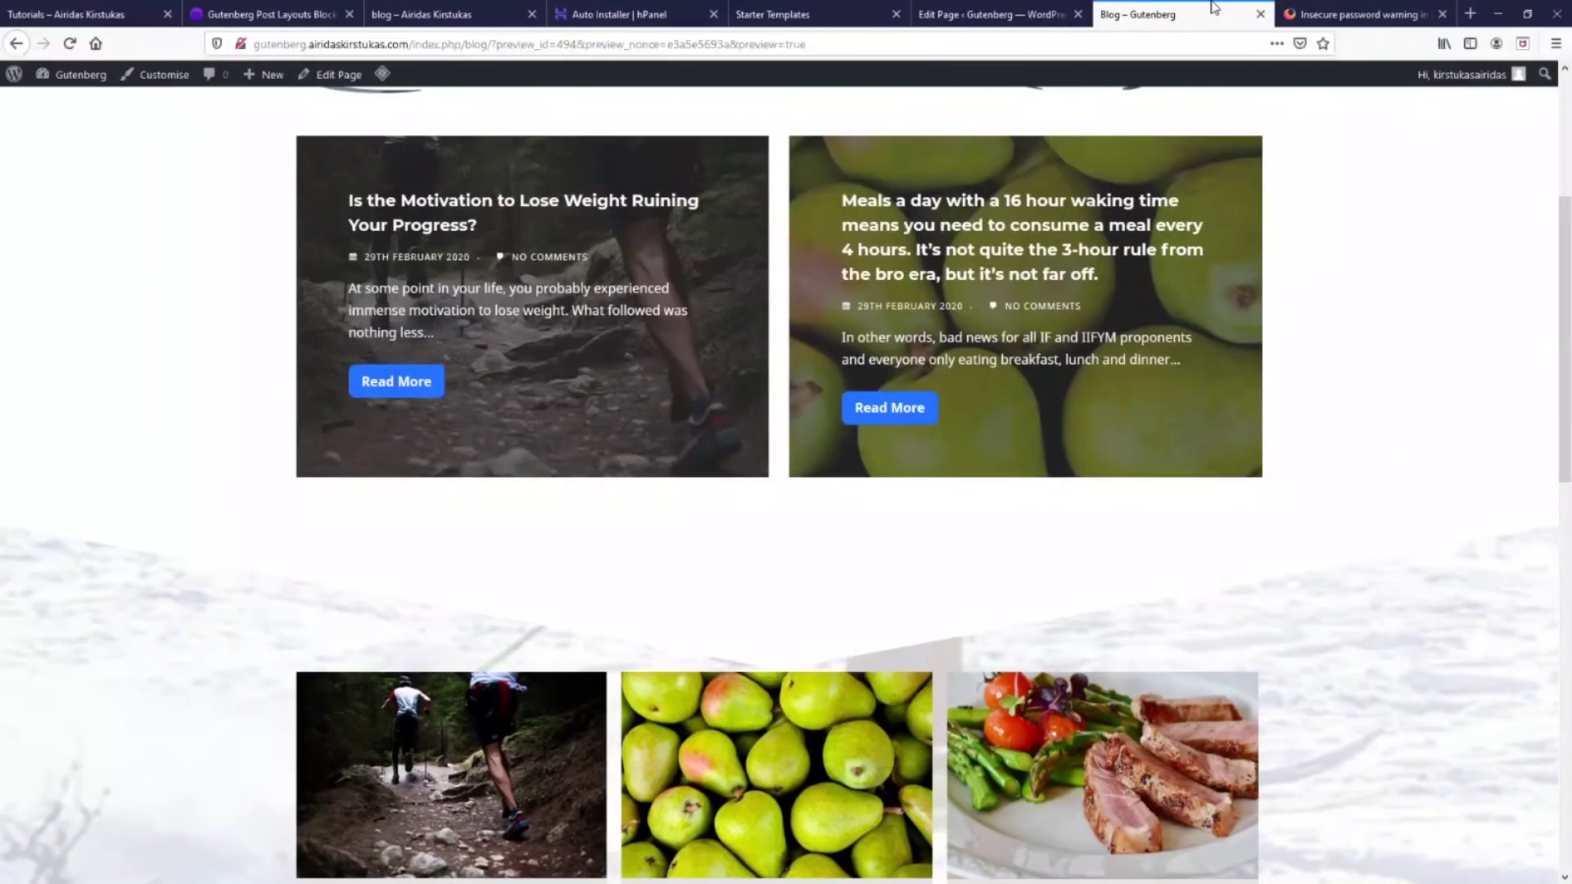
{"action": "left_click", "coordinate": [1015, 15]}
{"action": "left_click_drag", "start_coordinate": [1386, 298], "coordinate": [1387, 298]}
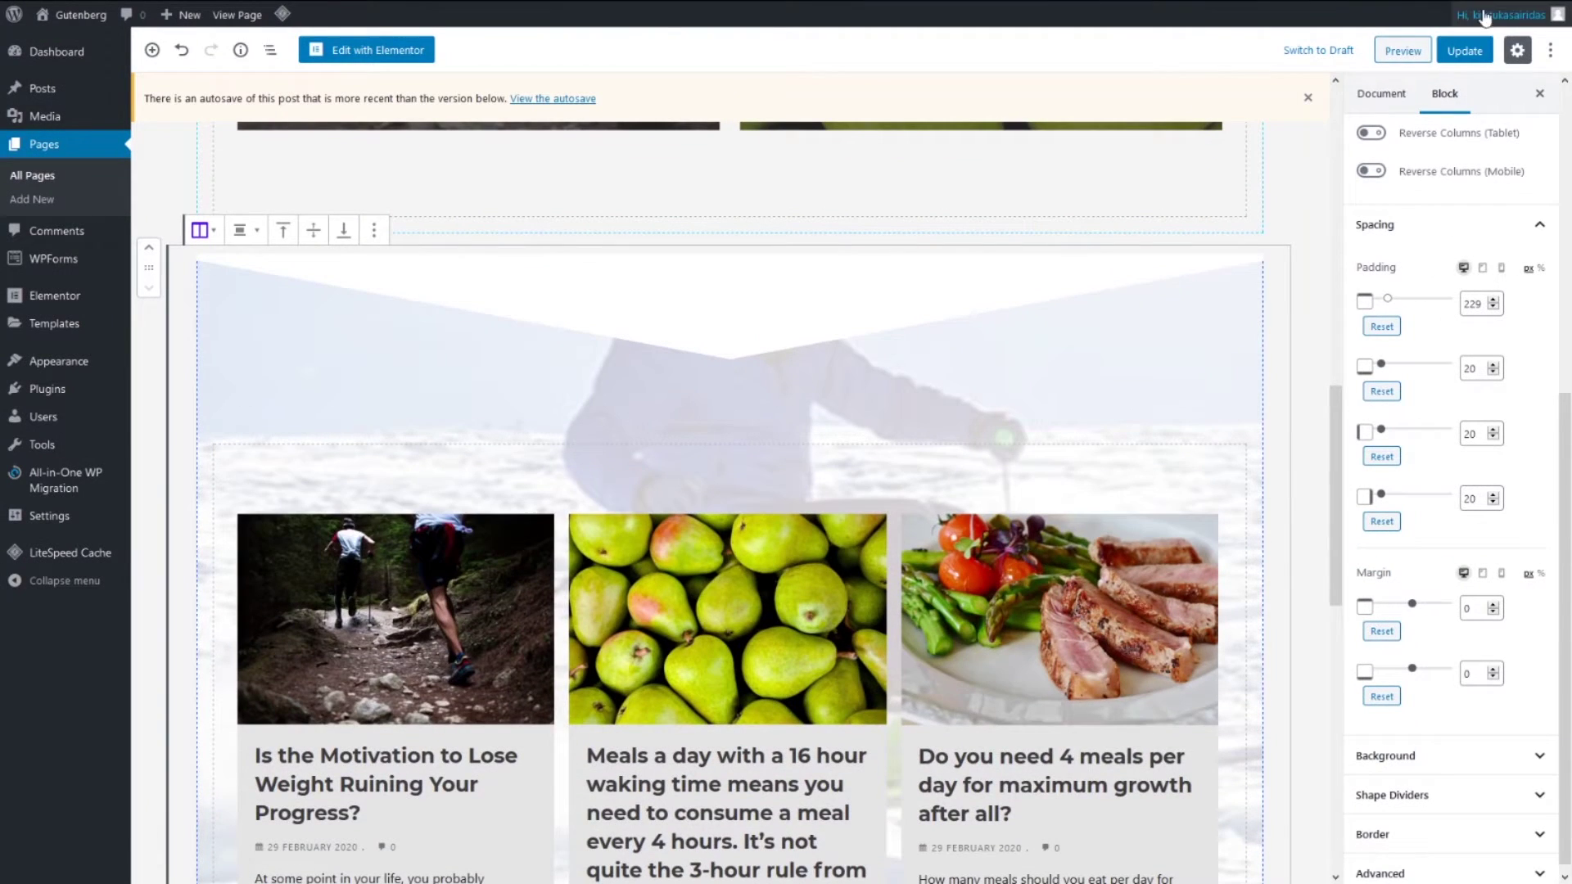
Add a 1-column Advanced Columns block at the end of the page
{"action": "scroll", "coordinate": [736, 491], "scroll_direction": "down", "scroll_amount": 9}
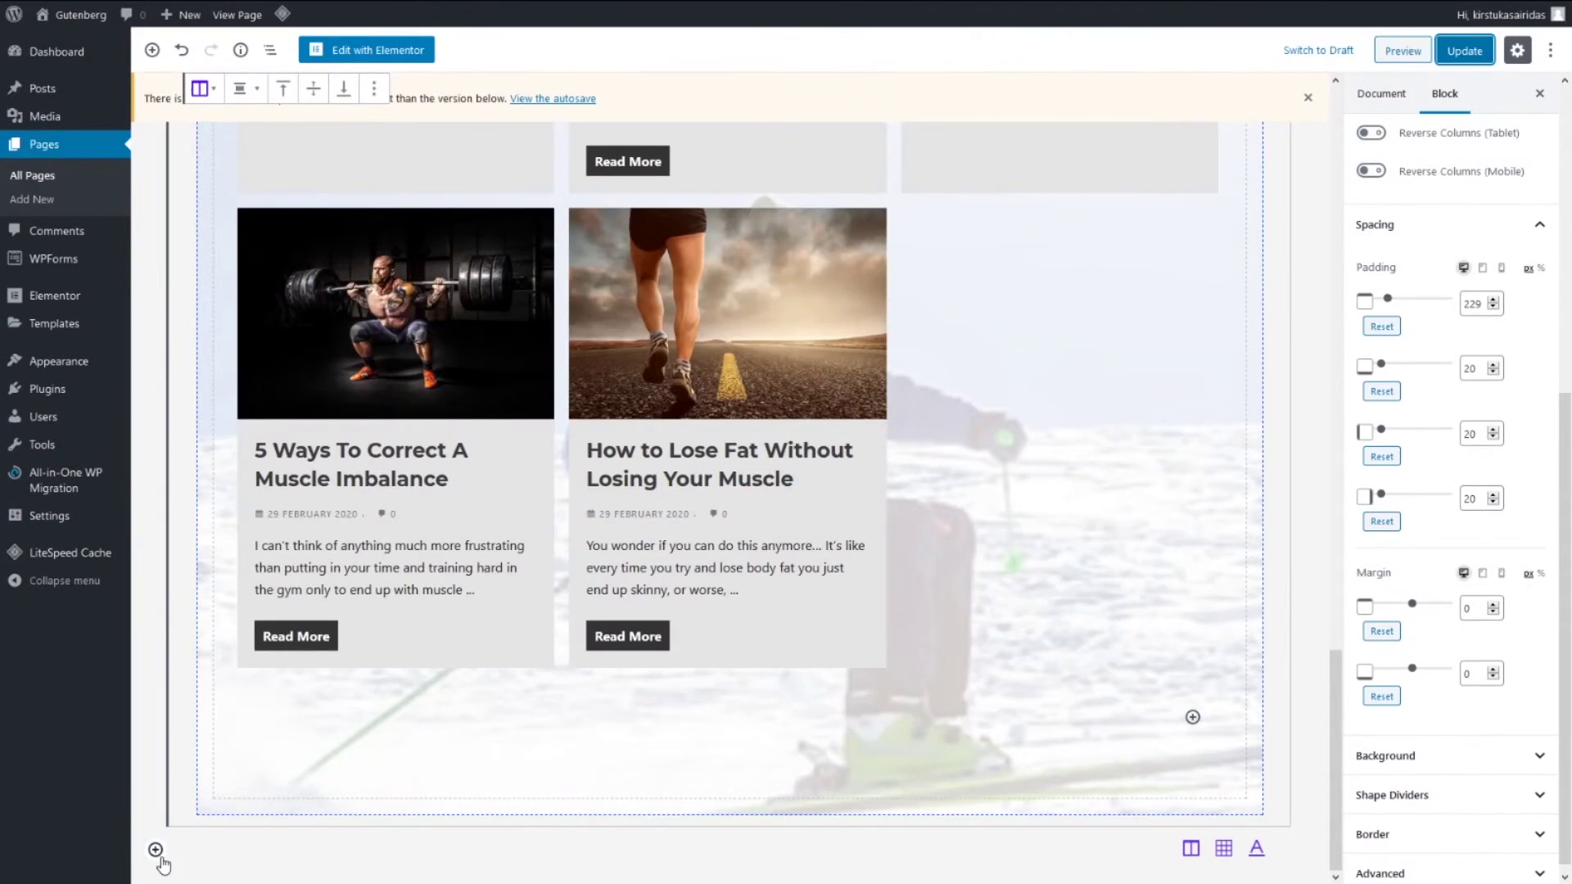
{"action": "left_click", "coordinate": [155, 850]}
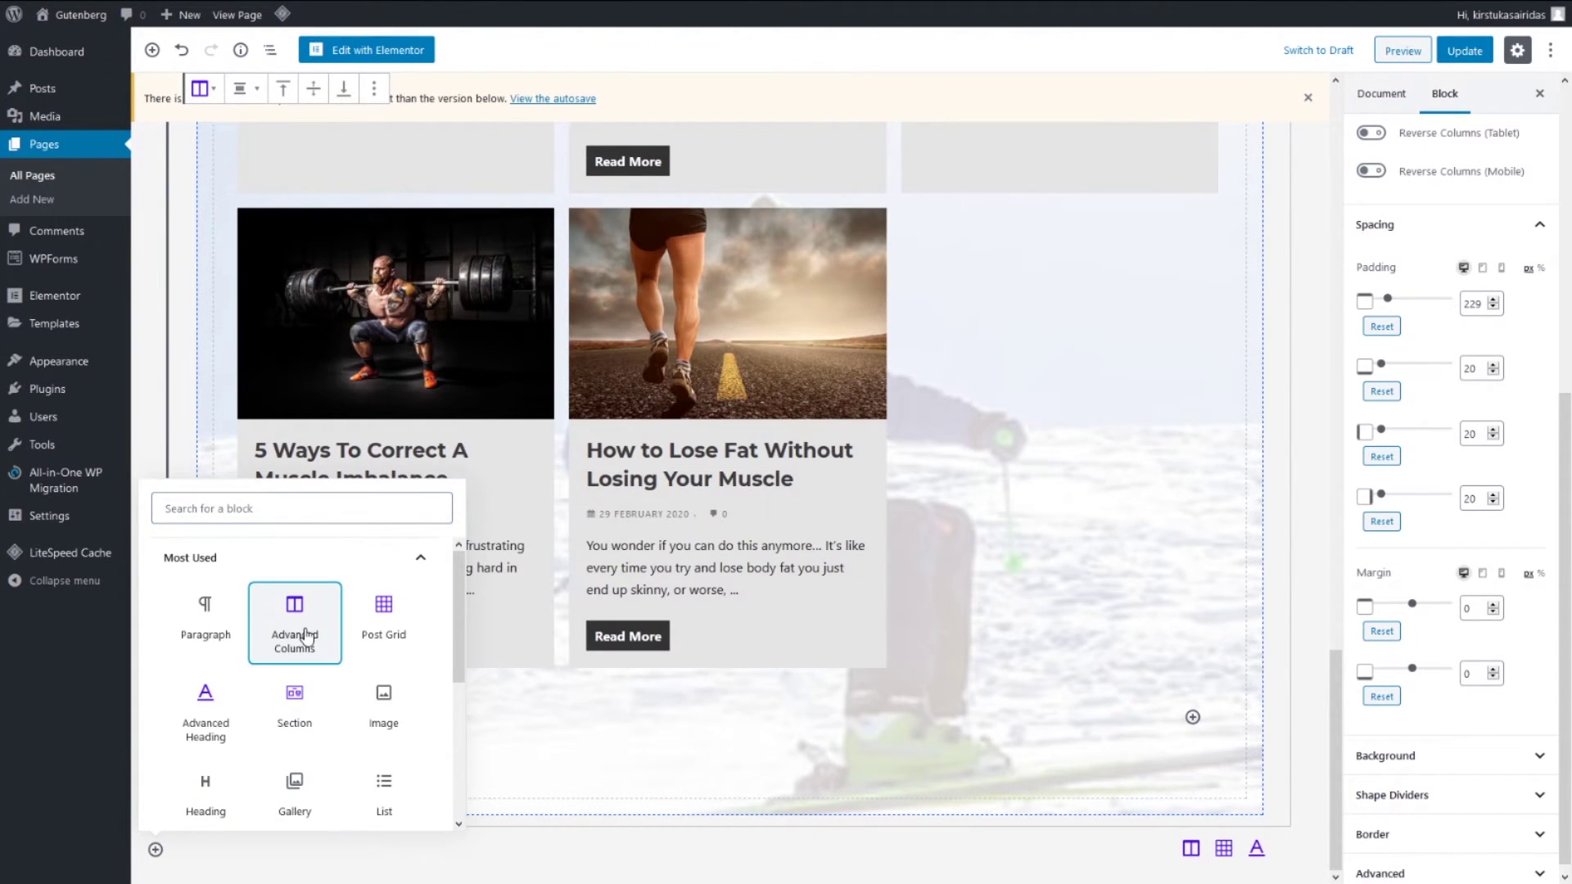
{"action": "left_click", "coordinate": [306, 637]}
{"action": "type", "text": "1"}
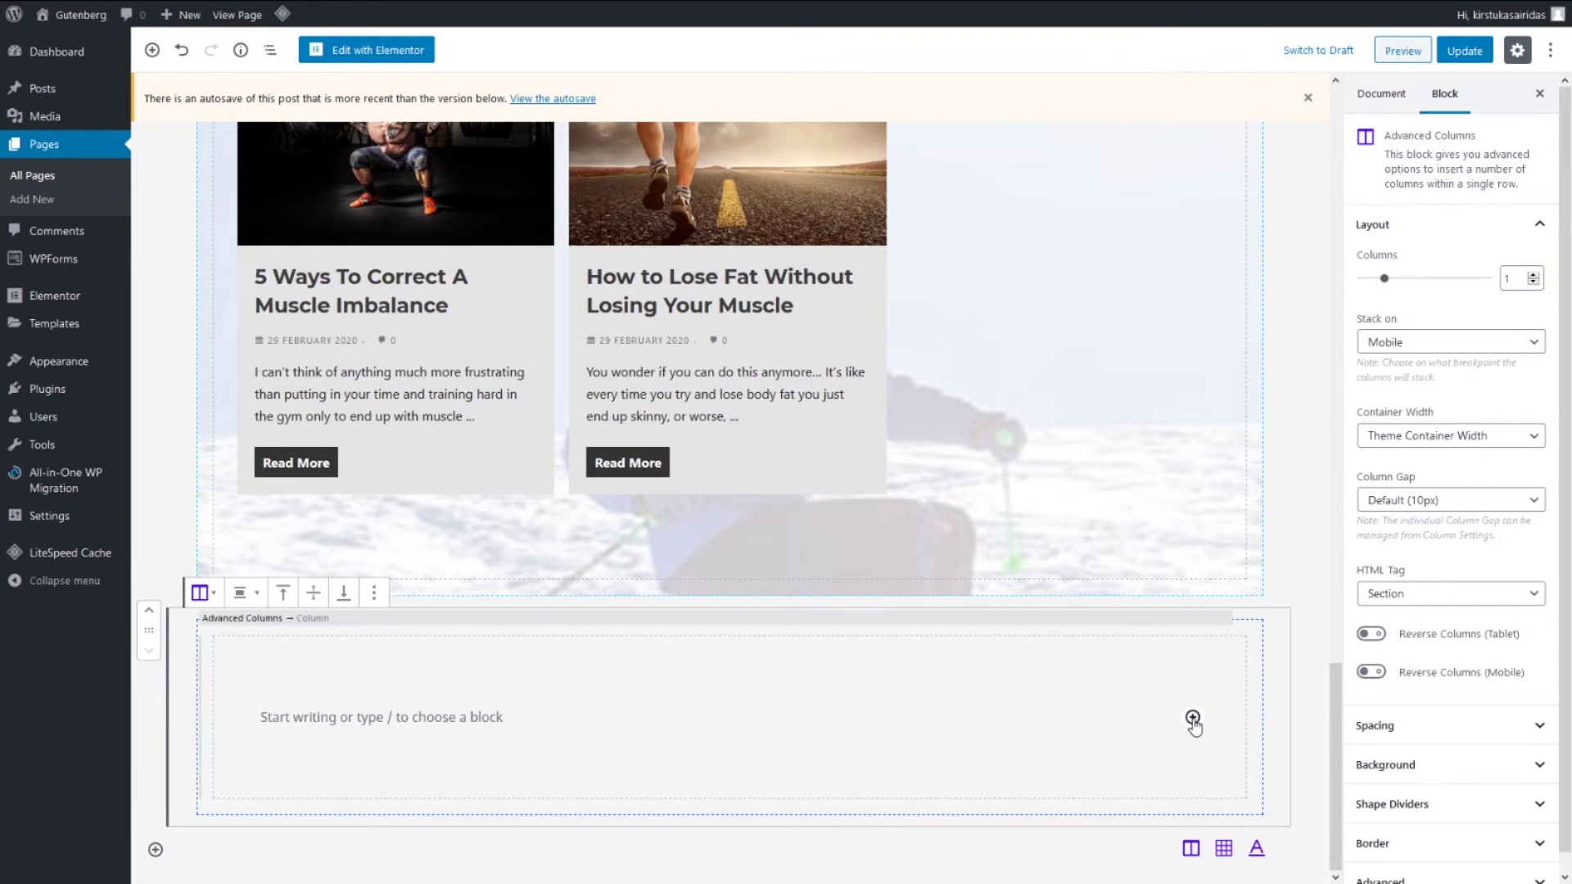
Insert a Post Masonry block into the column, found by searching 'post', and review it
{"action": "left_click", "coordinate": [1193, 717]}
{"action": "type", "text": "post"}
{"action": "scroll", "coordinate": [1334, 557], "scroll_direction": "down", "scroll_amount": 3}
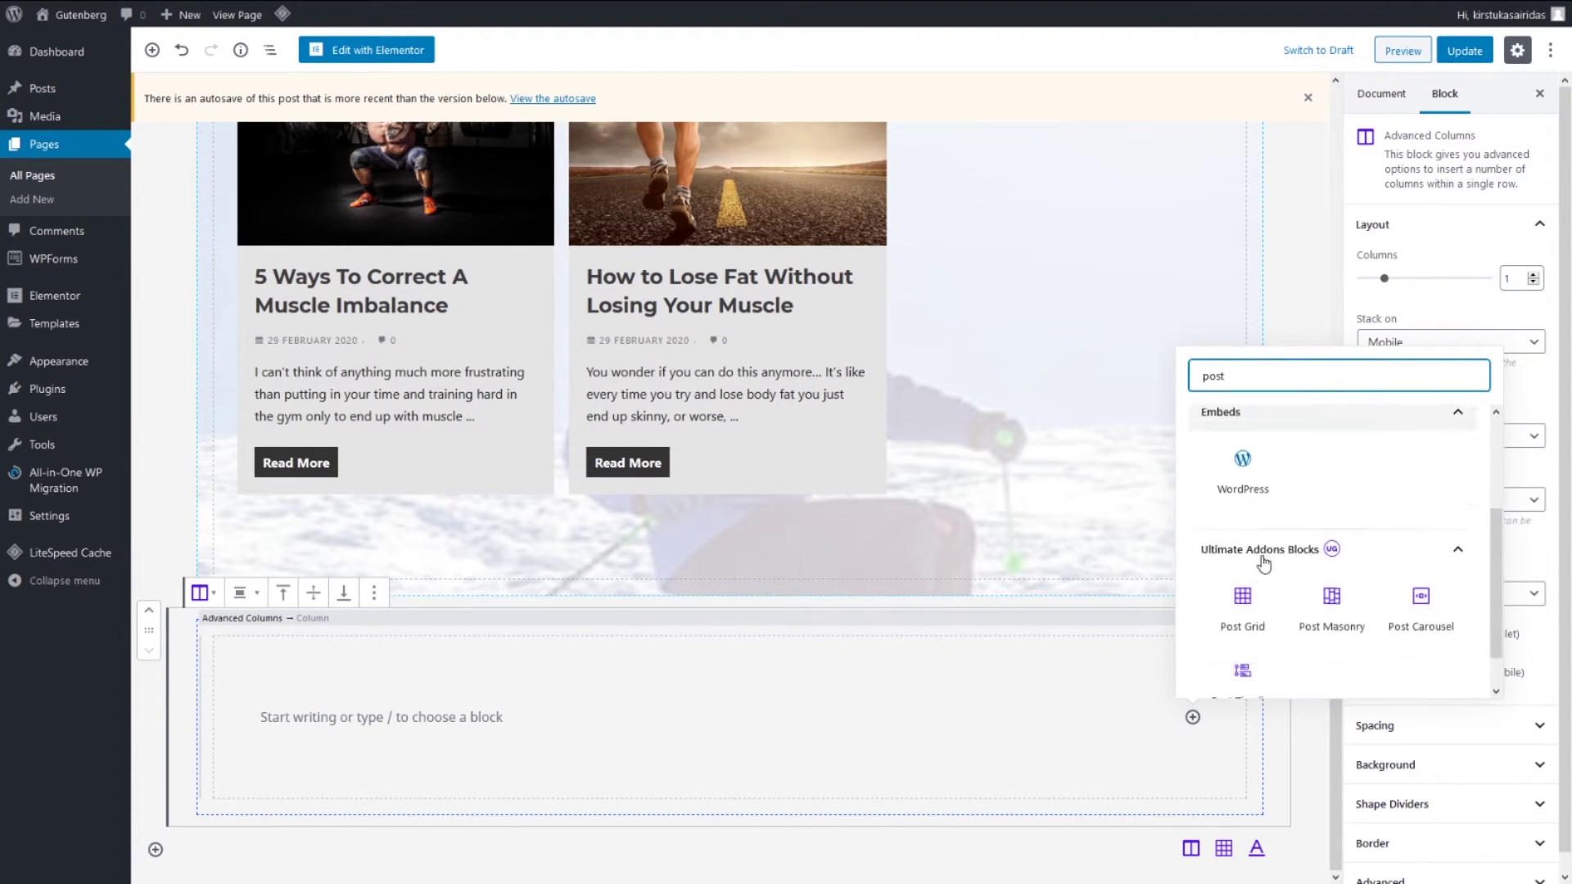
{"action": "left_click", "coordinate": [1337, 591]}
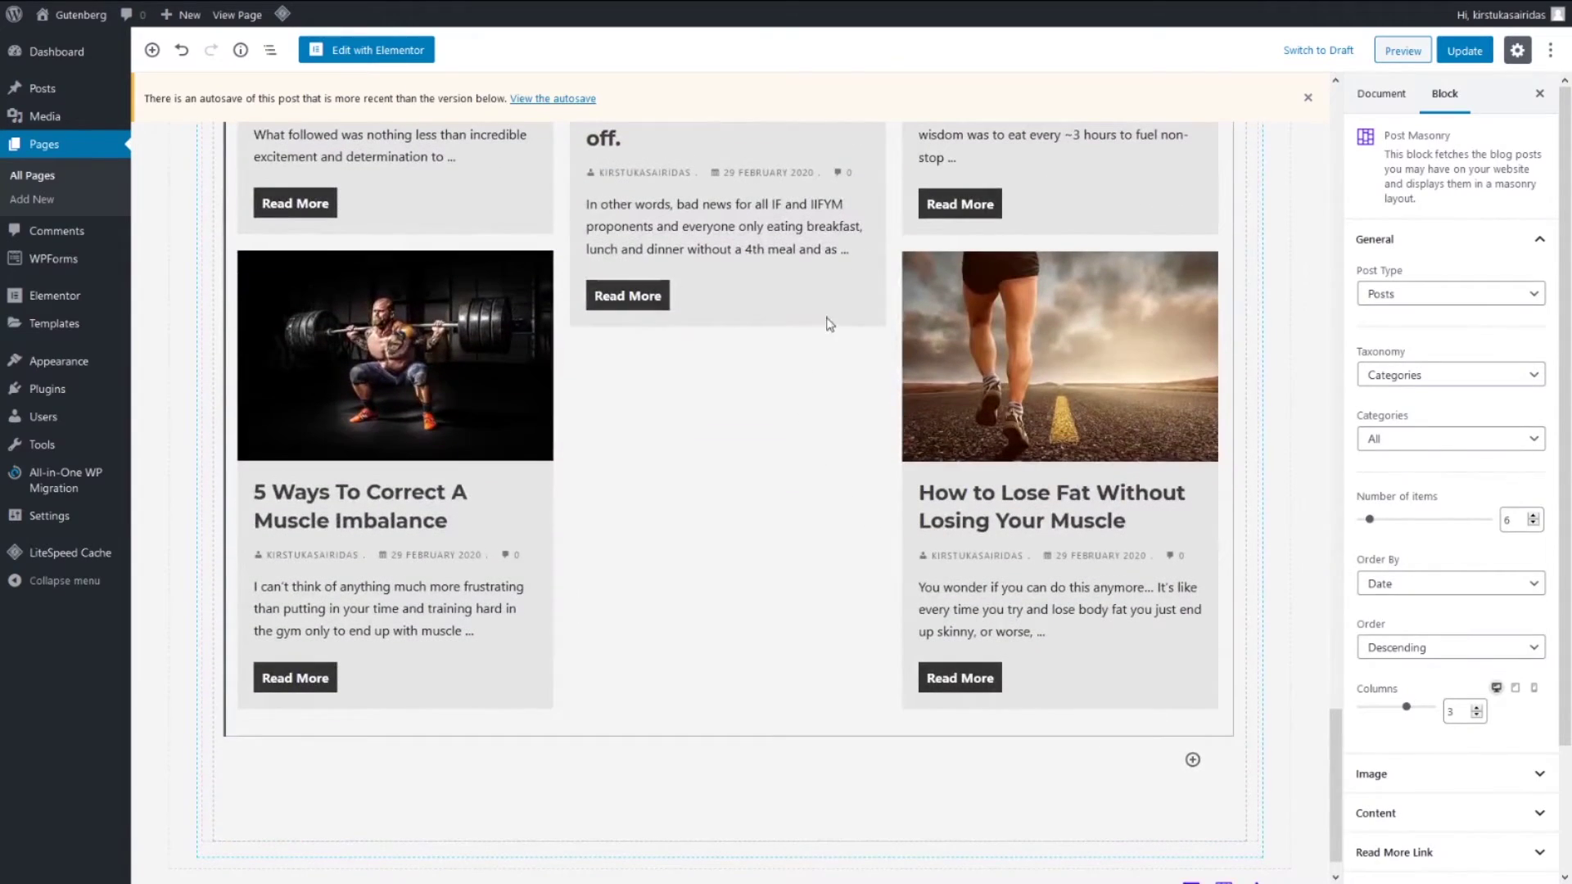
{"action": "scroll", "coordinate": [825, 359], "scroll_direction": "up", "scroll_amount": 6}
{"action": "scroll", "coordinate": [649, 532], "scroll_direction": "down", "scroll_amount": 5}
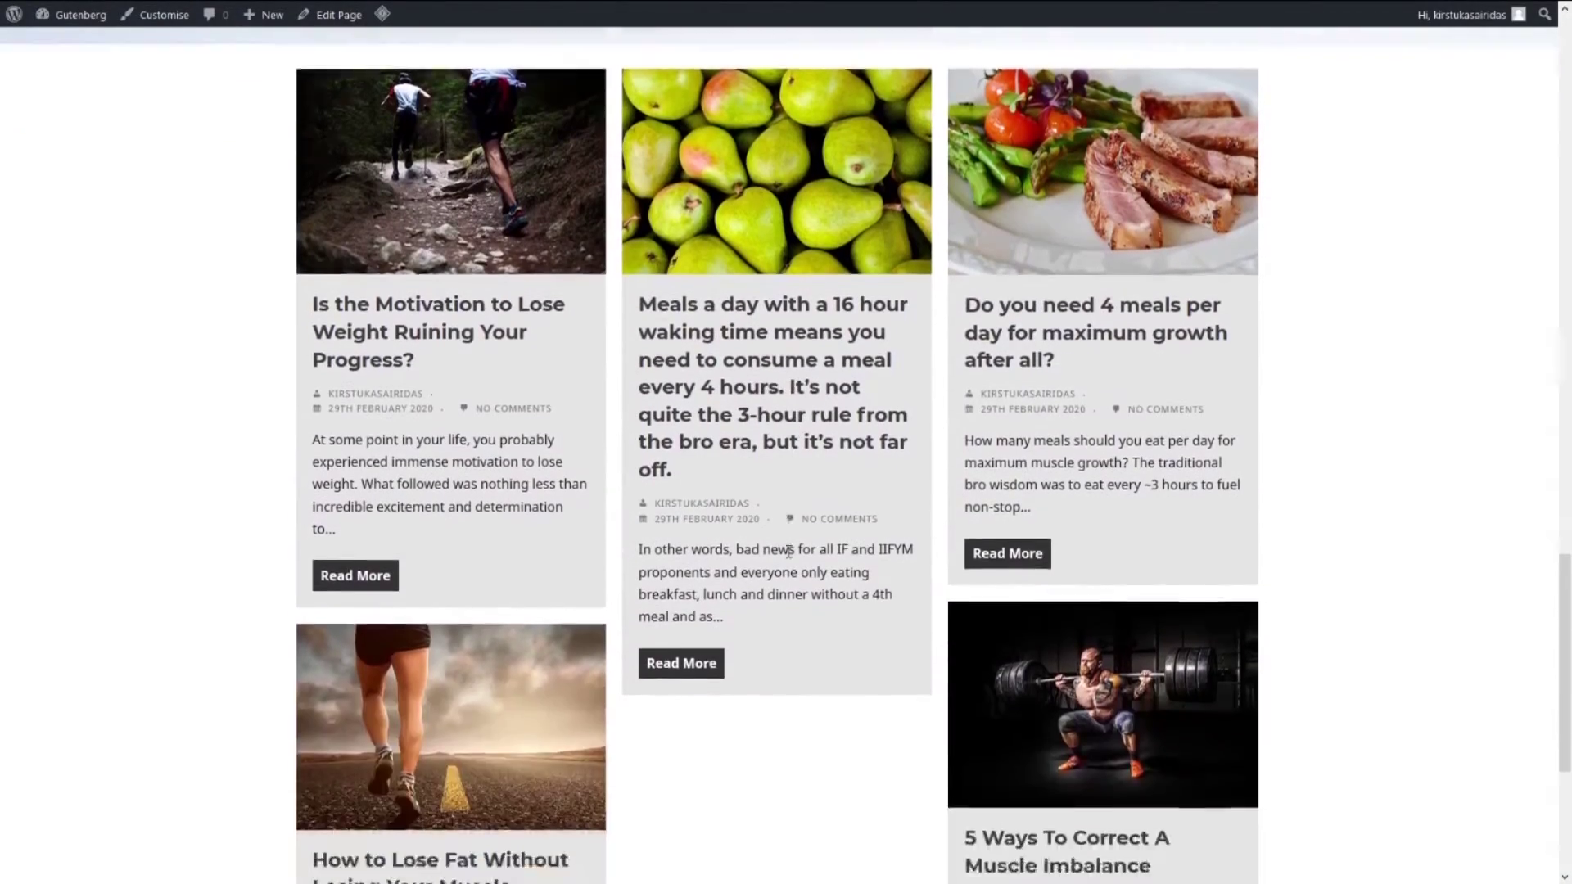
{"action": "scroll", "coordinate": [579, 499], "scroll_direction": "up", "scroll_amount": 13}
{"action": "scroll", "coordinate": [909, 138], "scroll_direction": "up", "scroll_amount": 5}
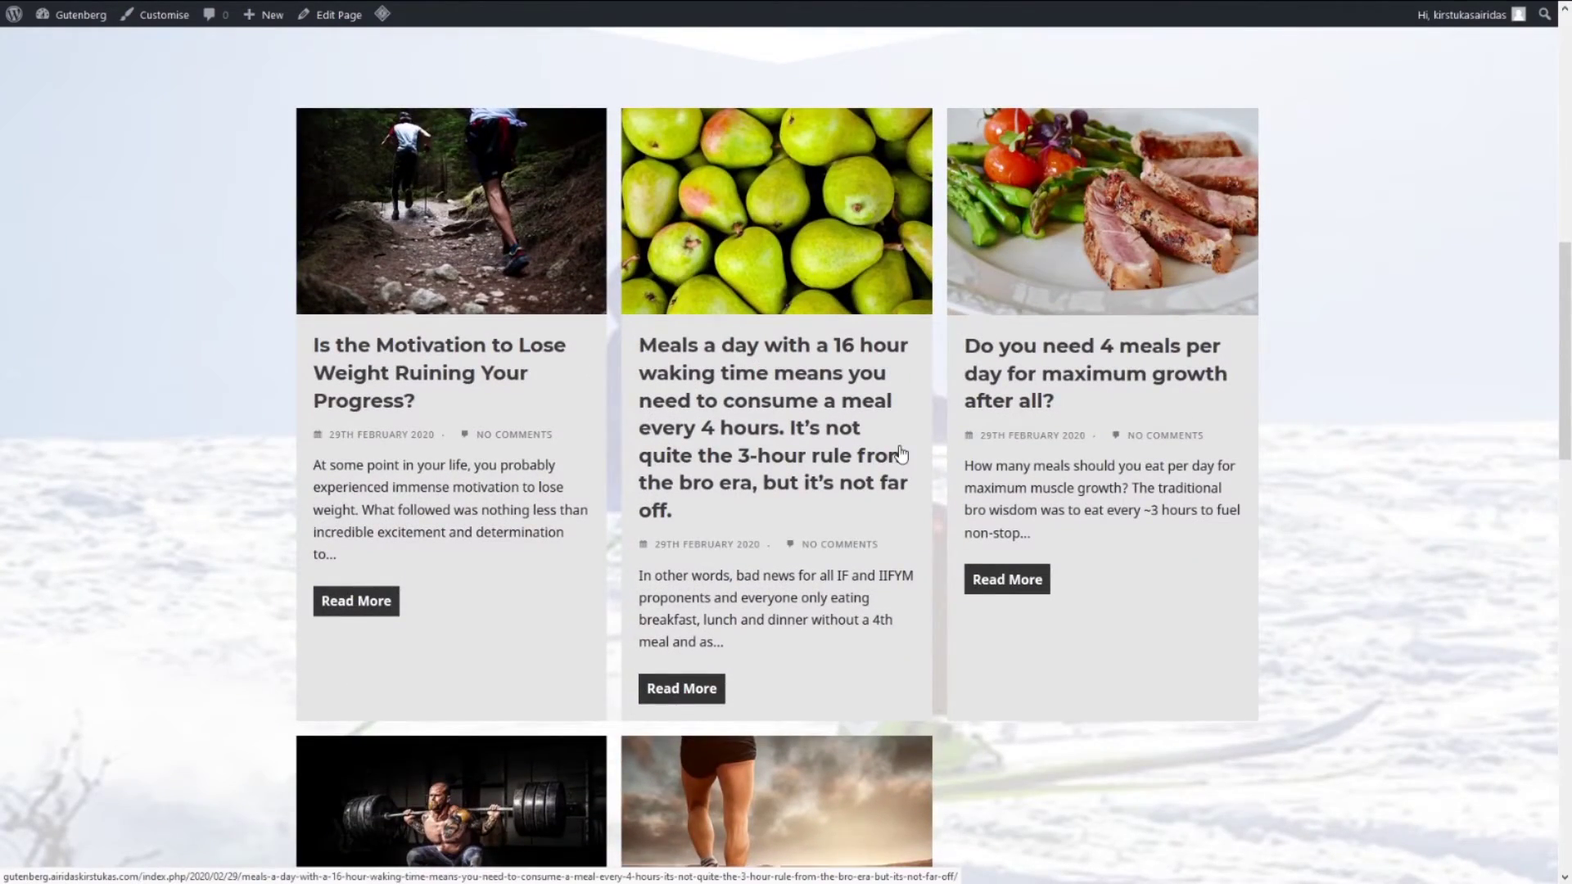
{"action": "scroll", "coordinate": [763, 273], "scroll_direction": "down", "scroll_amount": 13}
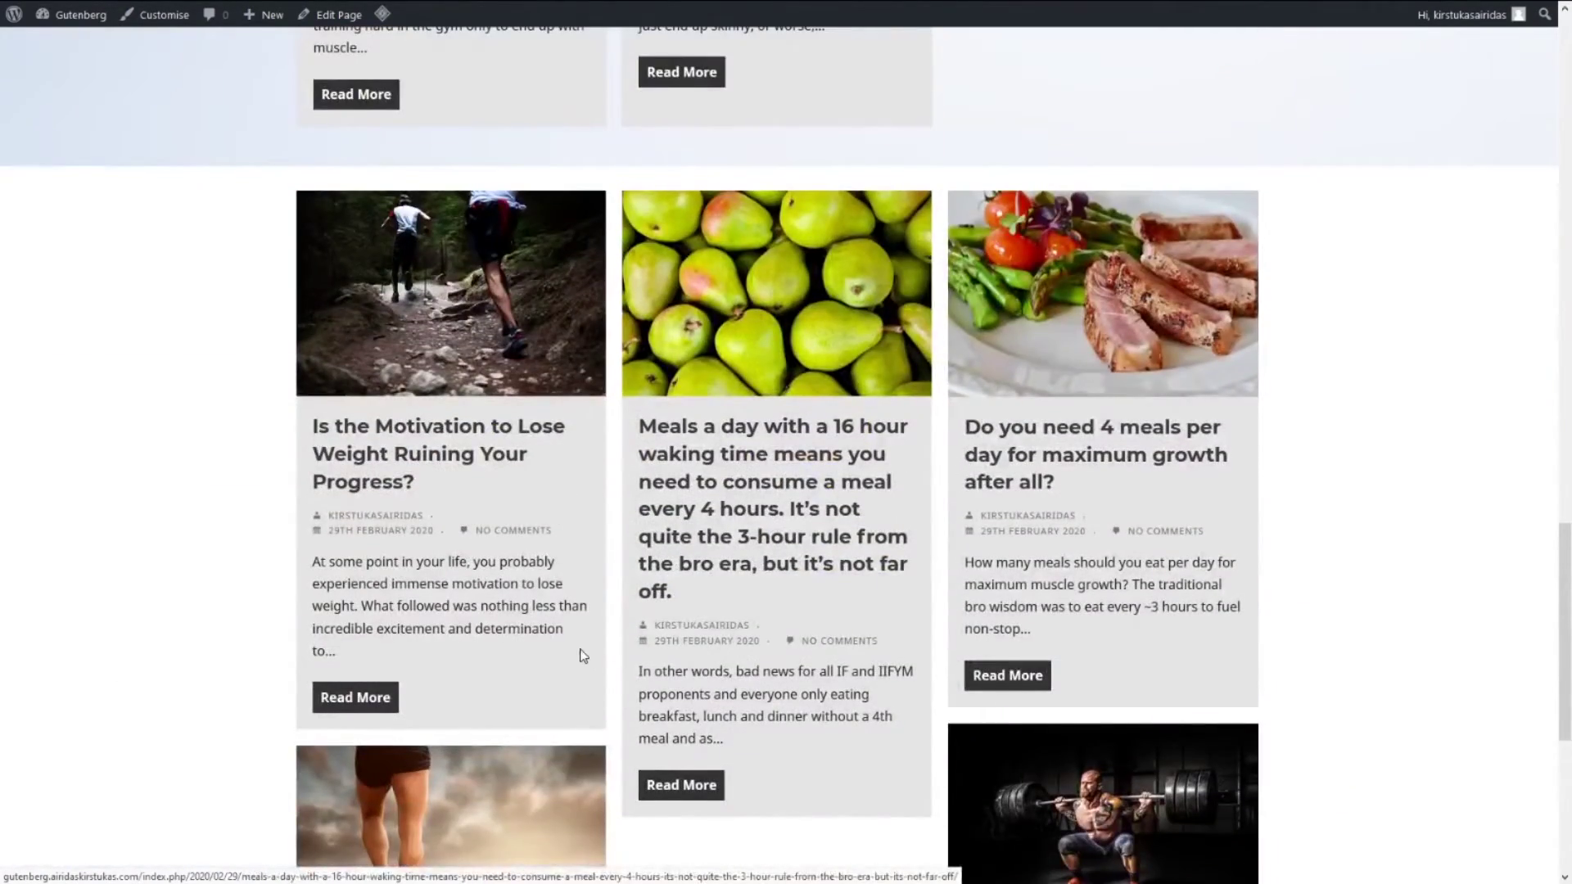
{"action": "scroll", "coordinate": [582, 652], "scroll_direction": "down", "scroll_amount": 6}
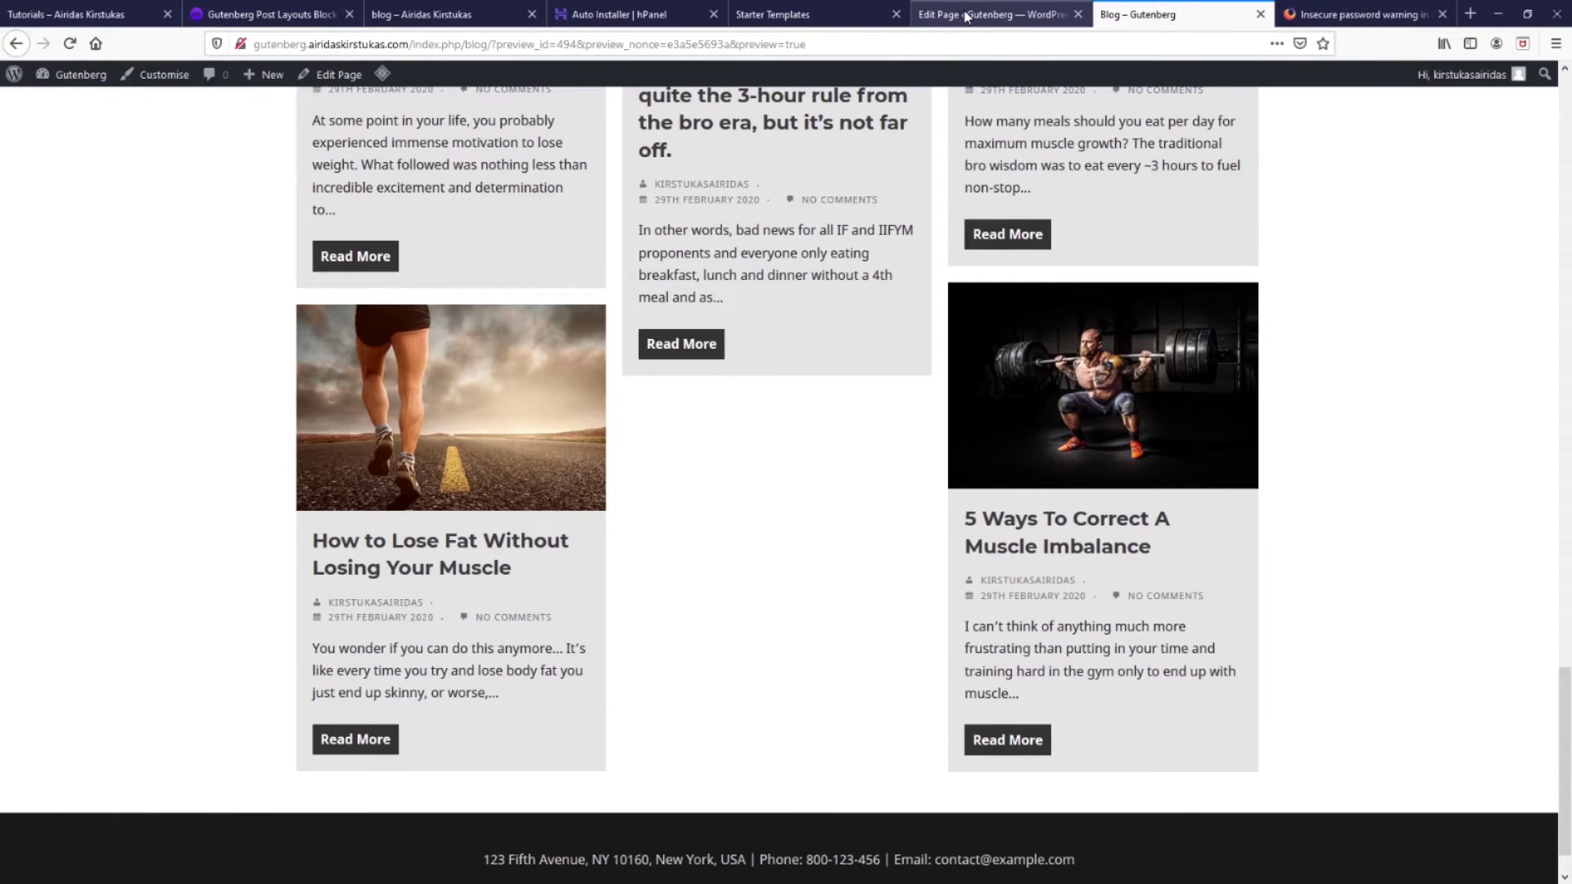
{"action": "left_click", "coordinate": [967, 16]}
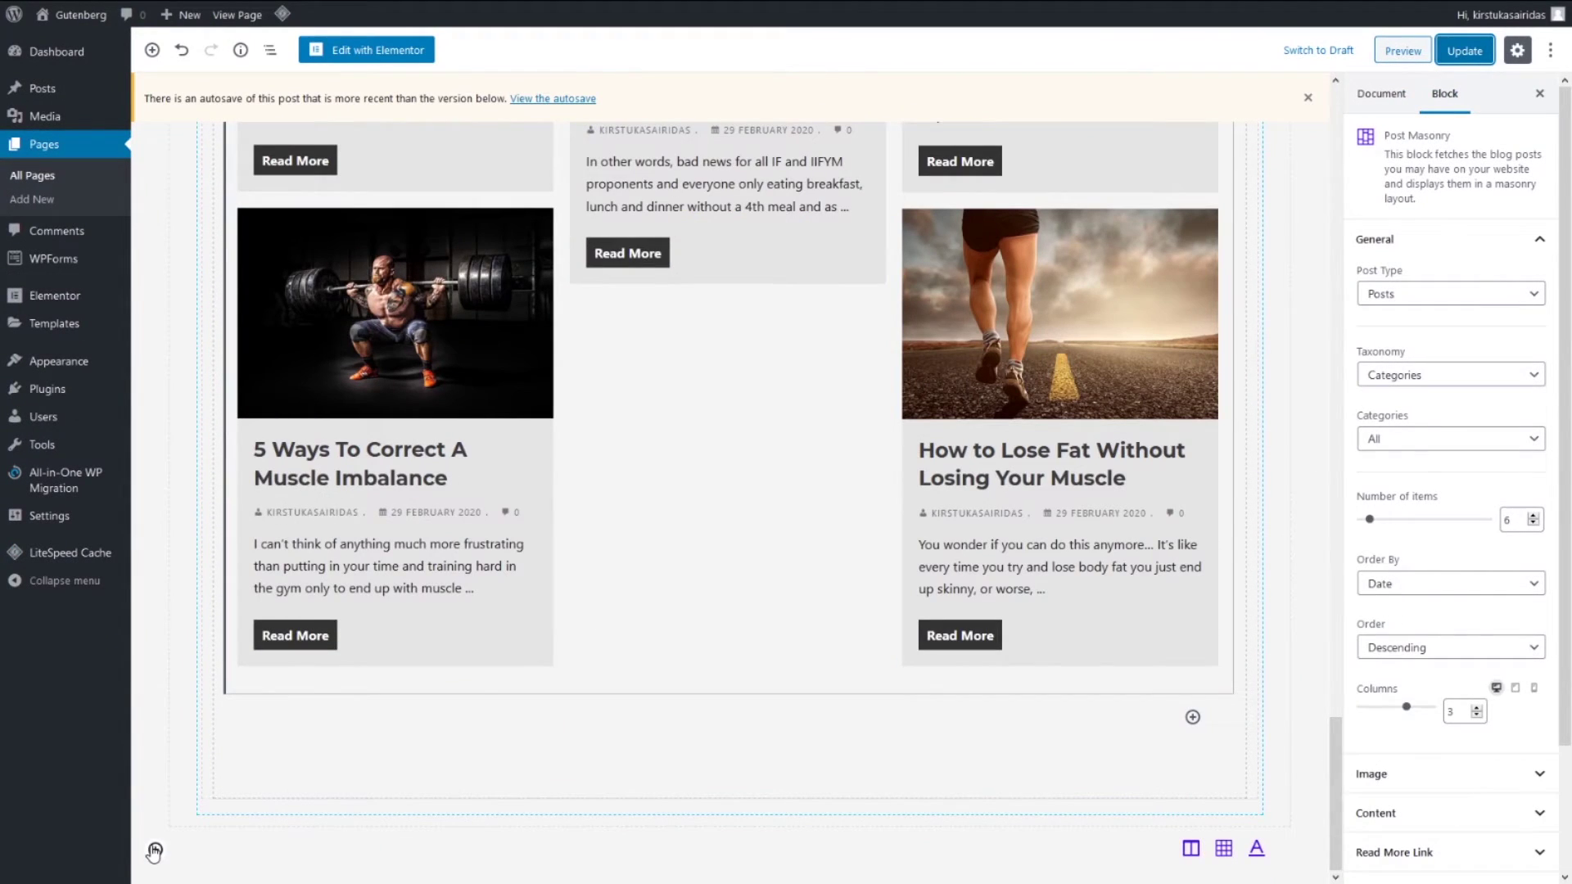
Add another 1-column Advanced Columns section containing a Post Carousel block
{"action": "left_click", "coordinate": [155, 851]}
{"action": "left_click", "coordinate": [311, 619]}
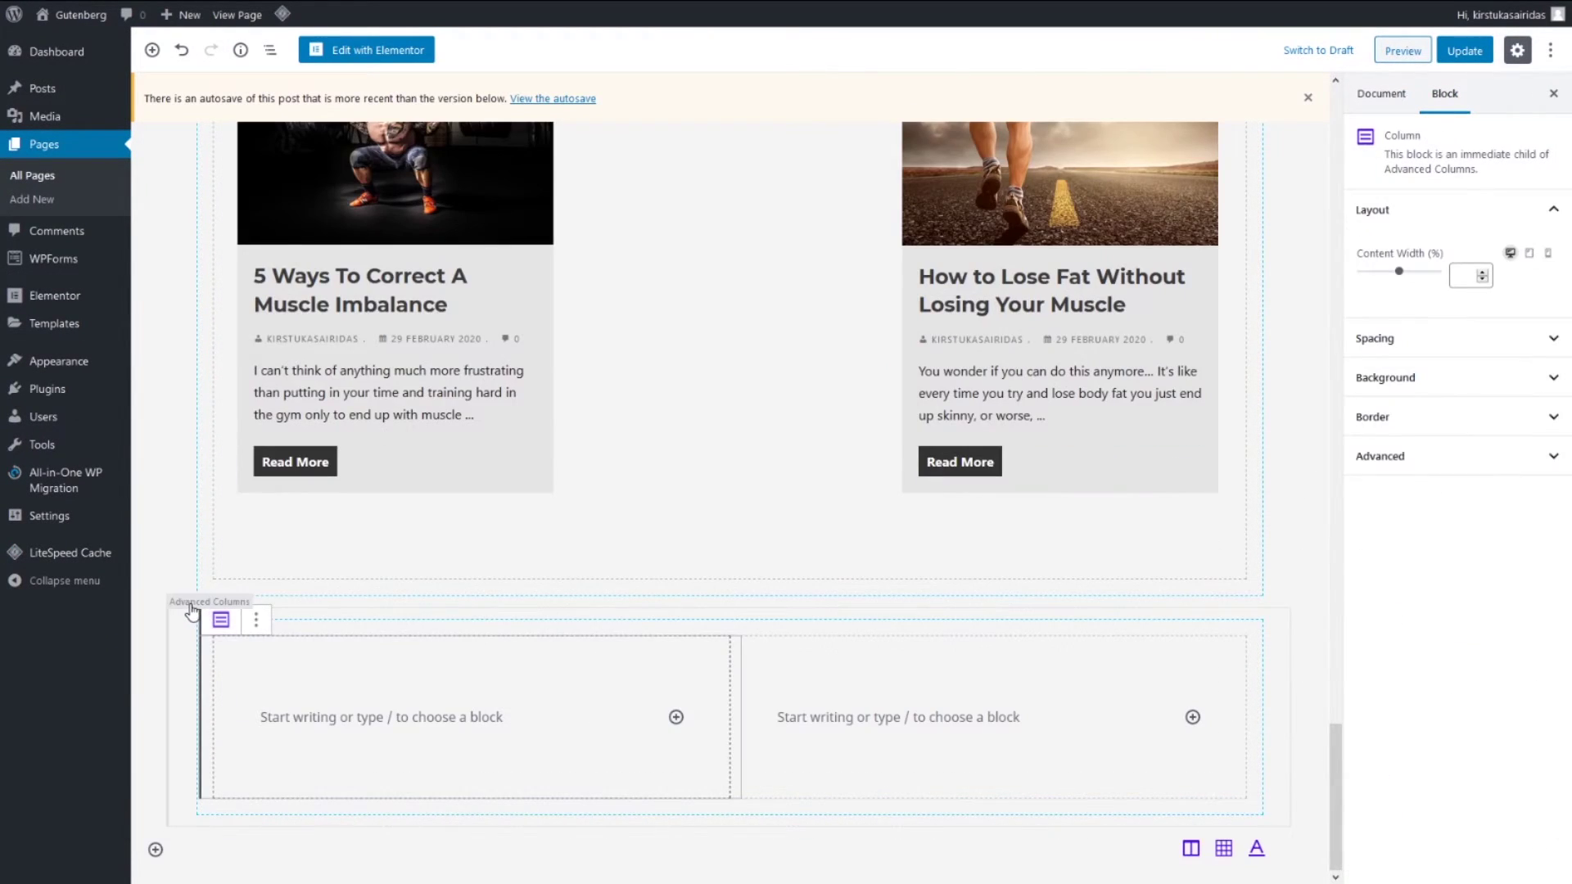
{"action": "type", "text": "1"}
{"action": "left_click", "coordinate": [1192, 717]}
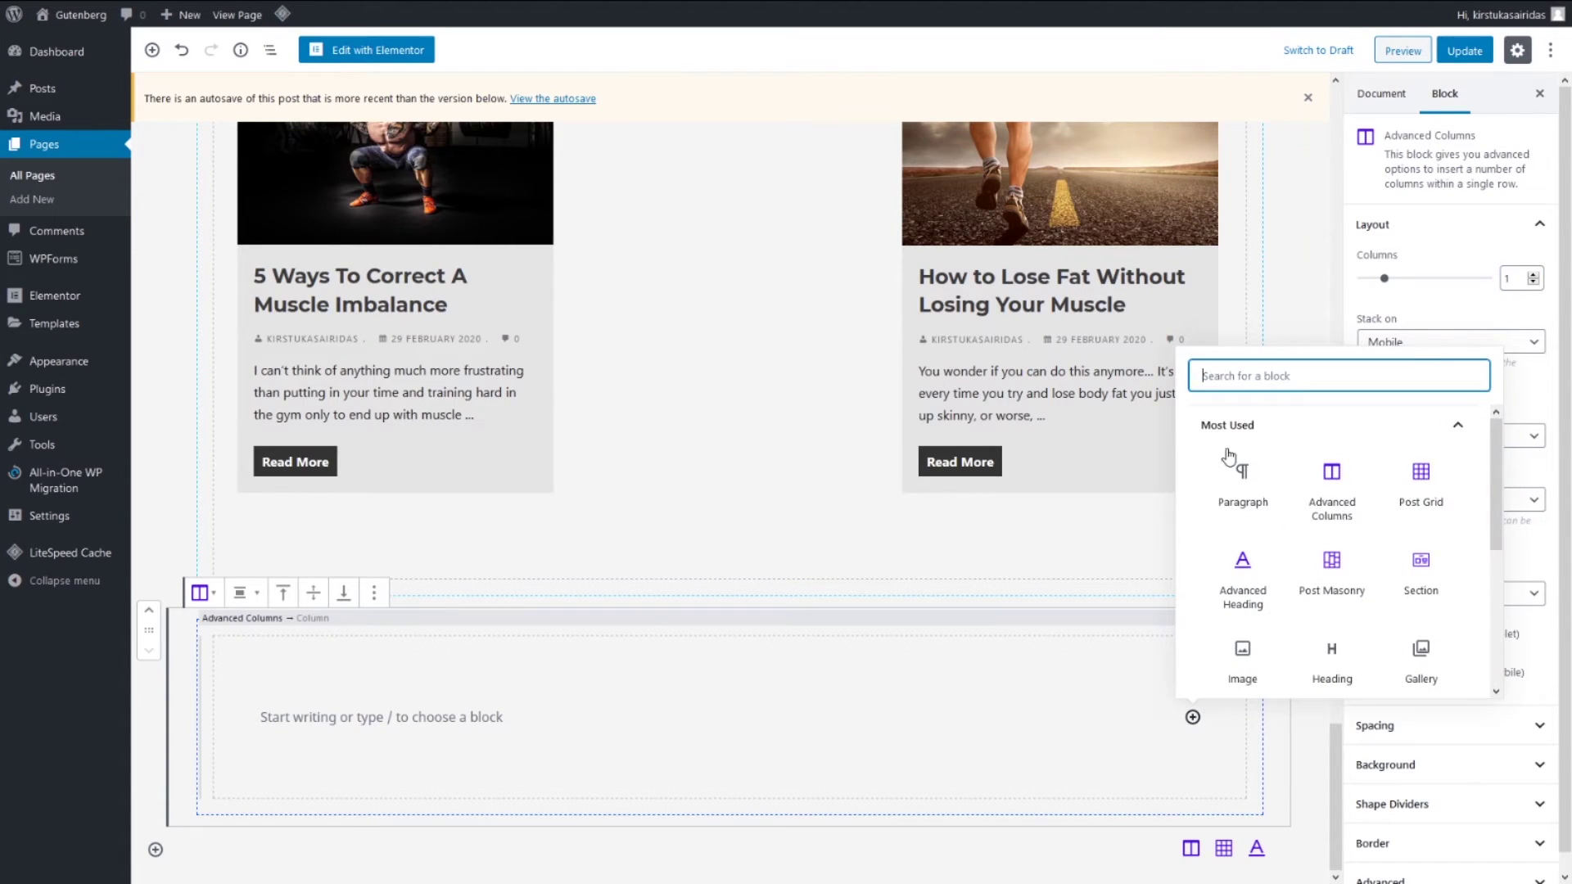
{"action": "type", "text": "post"}
{"action": "scroll", "coordinate": [1389, 547], "scroll_direction": "down", "scroll_amount": 2}
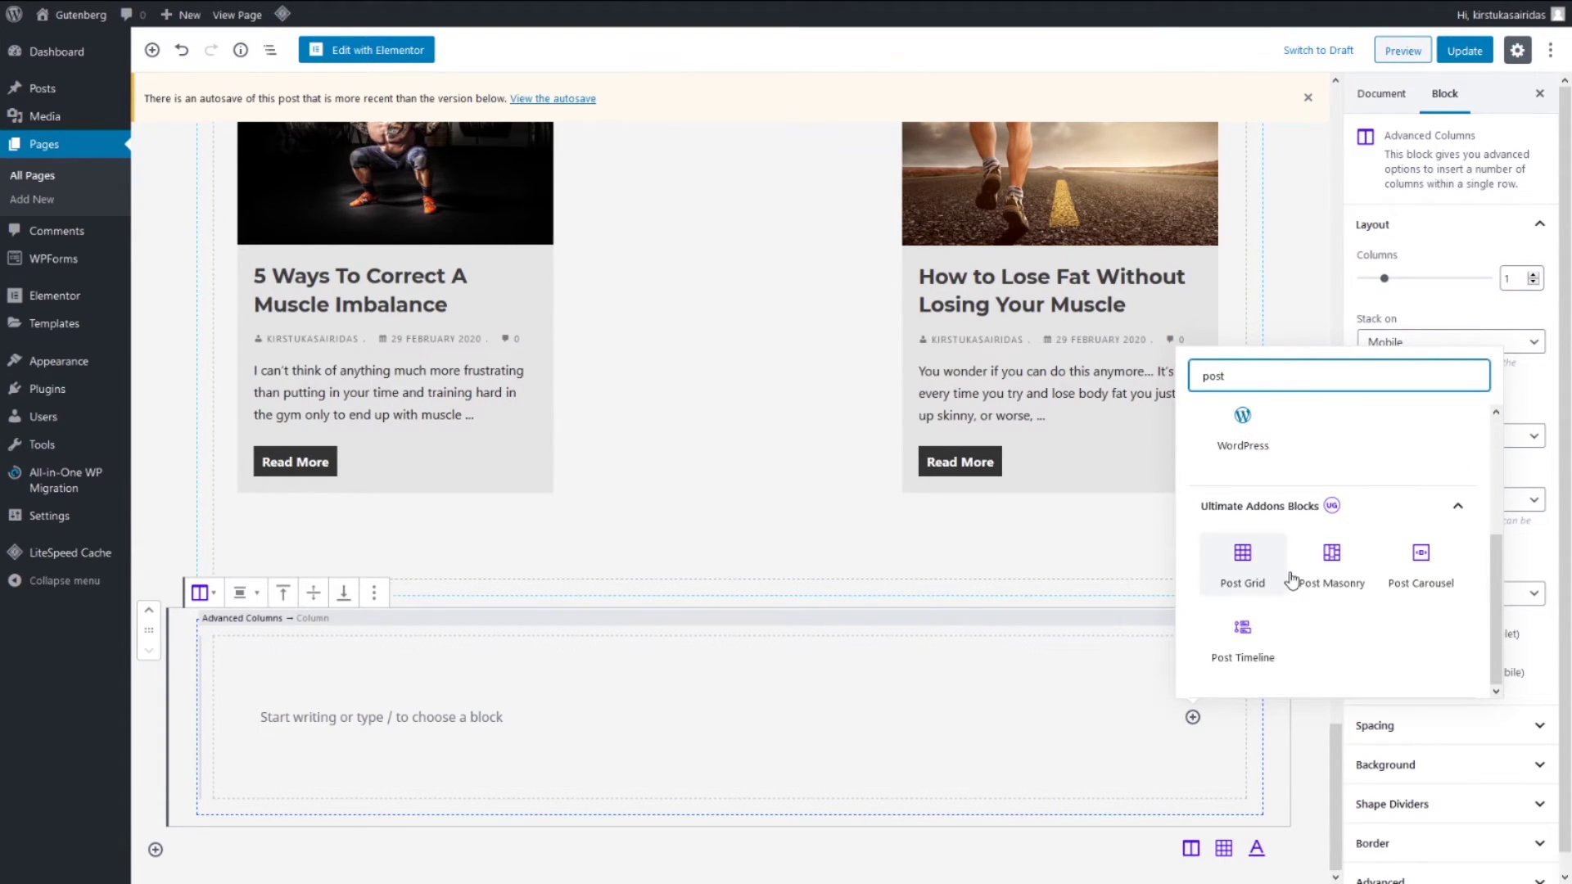
{"action": "left_click", "coordinate": [1425, 591]}
Make all carousel cards equal height and review the carousel behaviour settings
{"action": "scroll", "coordinate": [1438, 439], "scroll_direction": "down", "scroll_amount": 3}
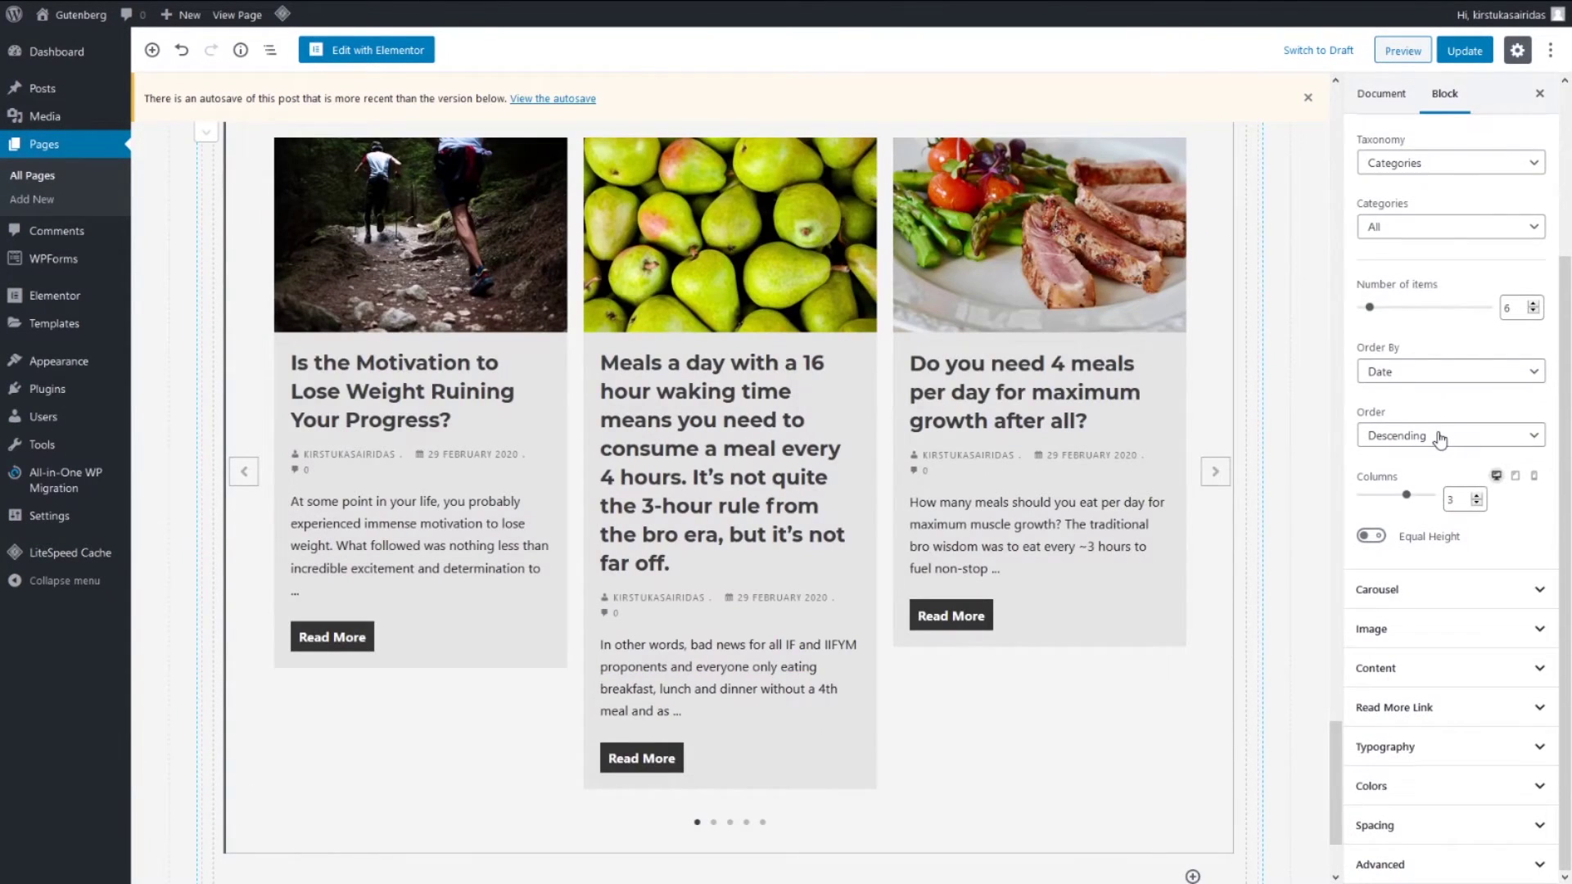
{"action": "scroll", "coordinate": [1438, 409], "scroll_direction": "up", "scroll_amount": 3}
{"action": "scroll", "coordinate": [1432, 360], "scroll_direction": "down", "scroll_amount": 3}
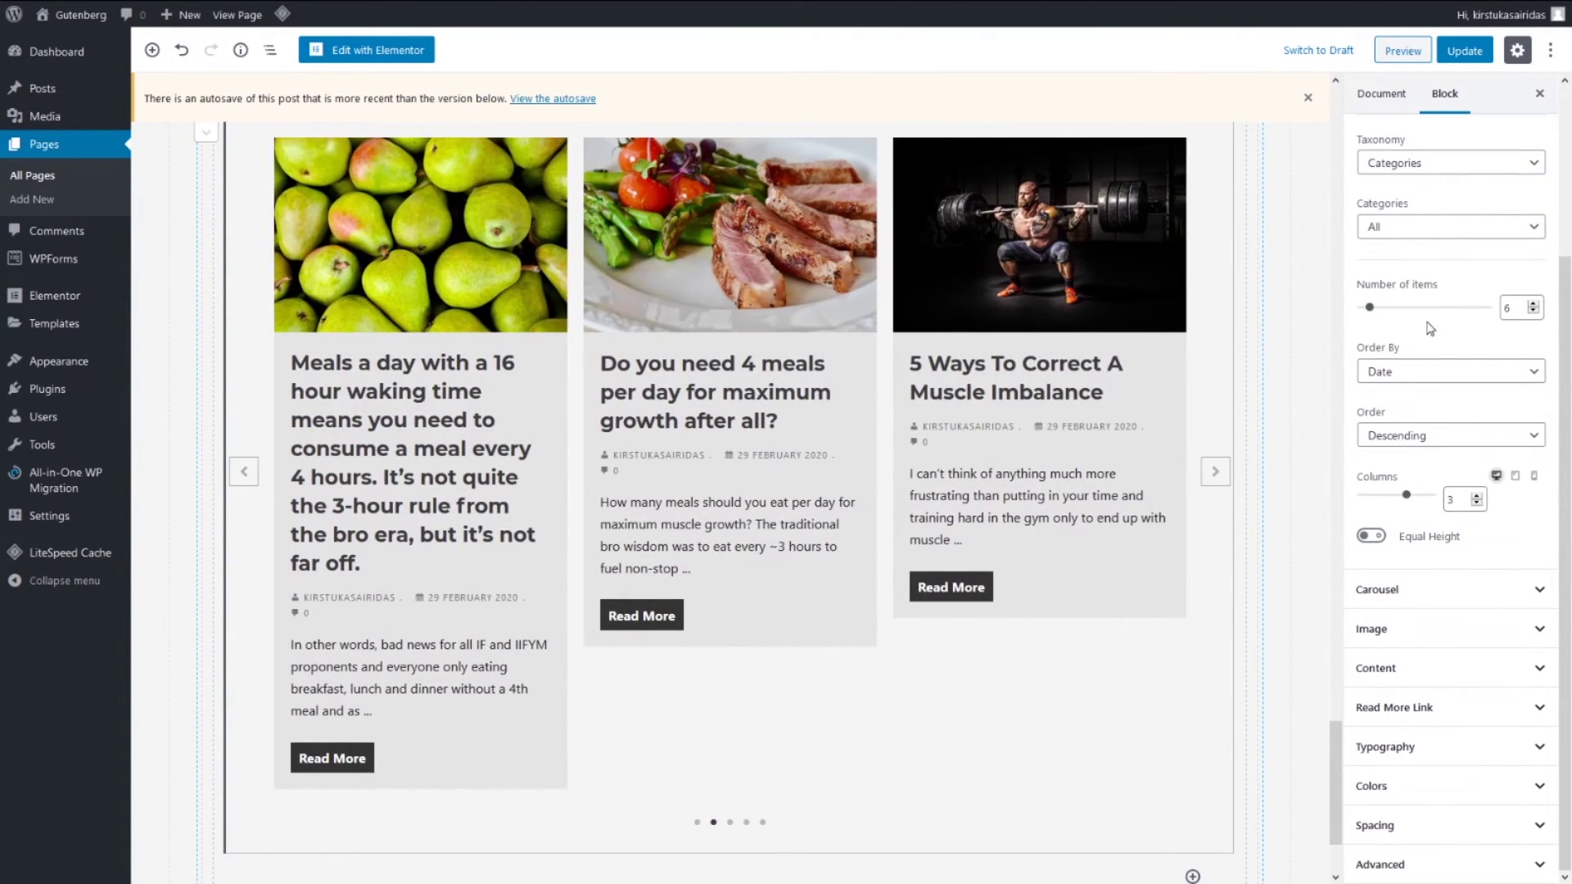
{"action": "left_click", "coordinate": [1371, 536]}
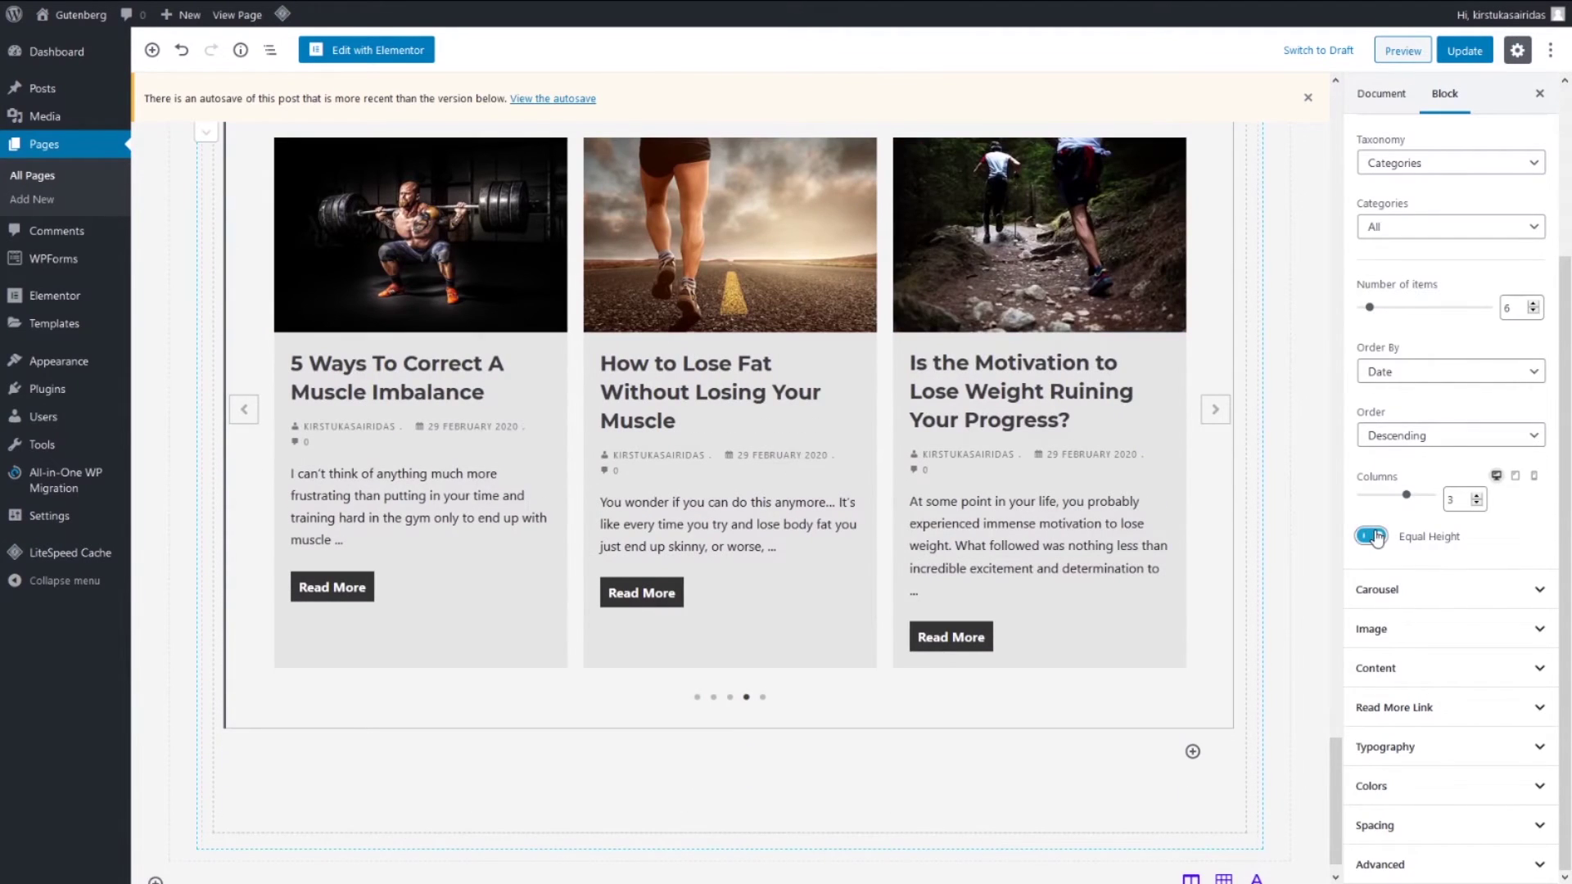
{"action": "left_click", "coordinate": [1396, 583]}
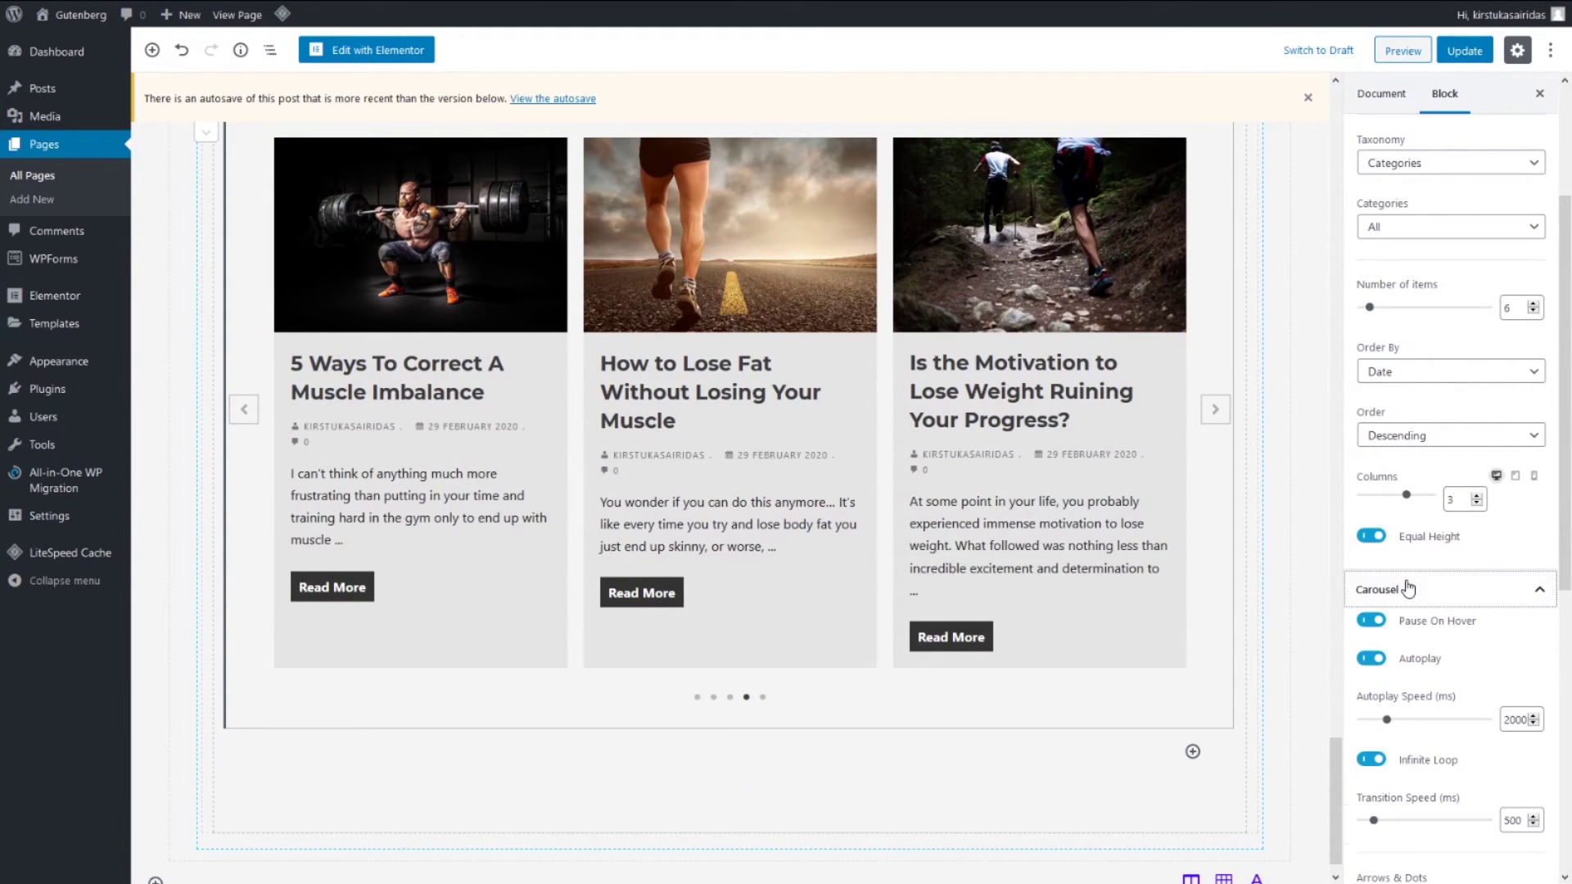
{"action": "scroll", "coordinate": [1406, 630], "scroll_direction": "down", "scroll_amount": 3}
{"action": "scroll", "coordinate": [1498, 485], "scroll_direction": "down", "scroll_amount": 2}
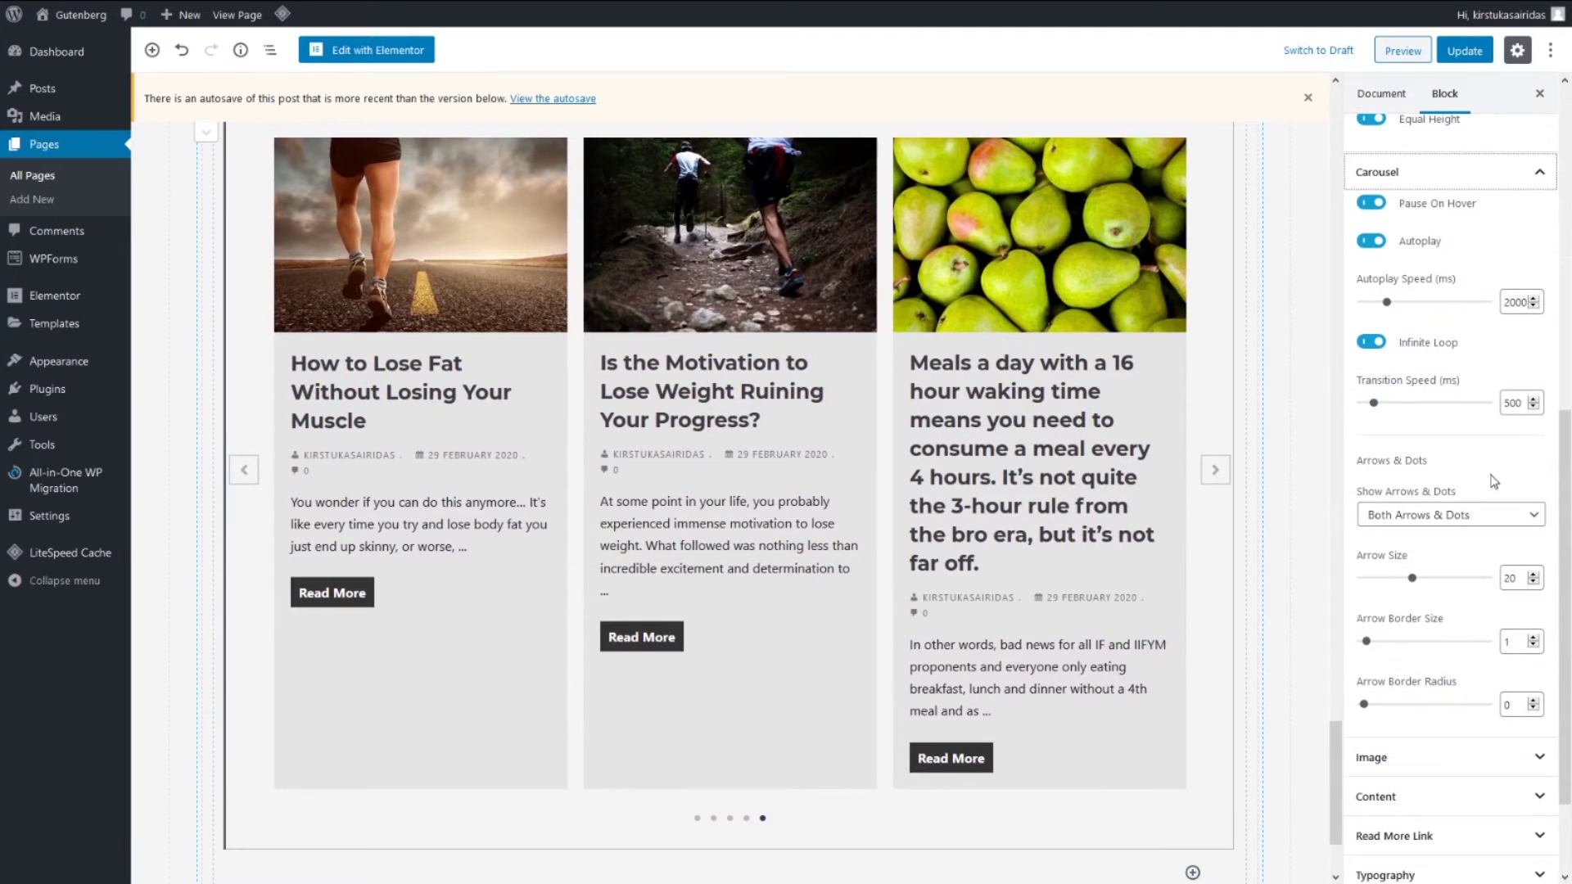
{"action": "scroll", "coordinate": [1465, 491], "scroll_direction": "down", "scroll_amount": 2}
Try background featured images, keep them above the text, and review post meta and Read More
{"action": "left_click", "coordinate": [1461, 629]}
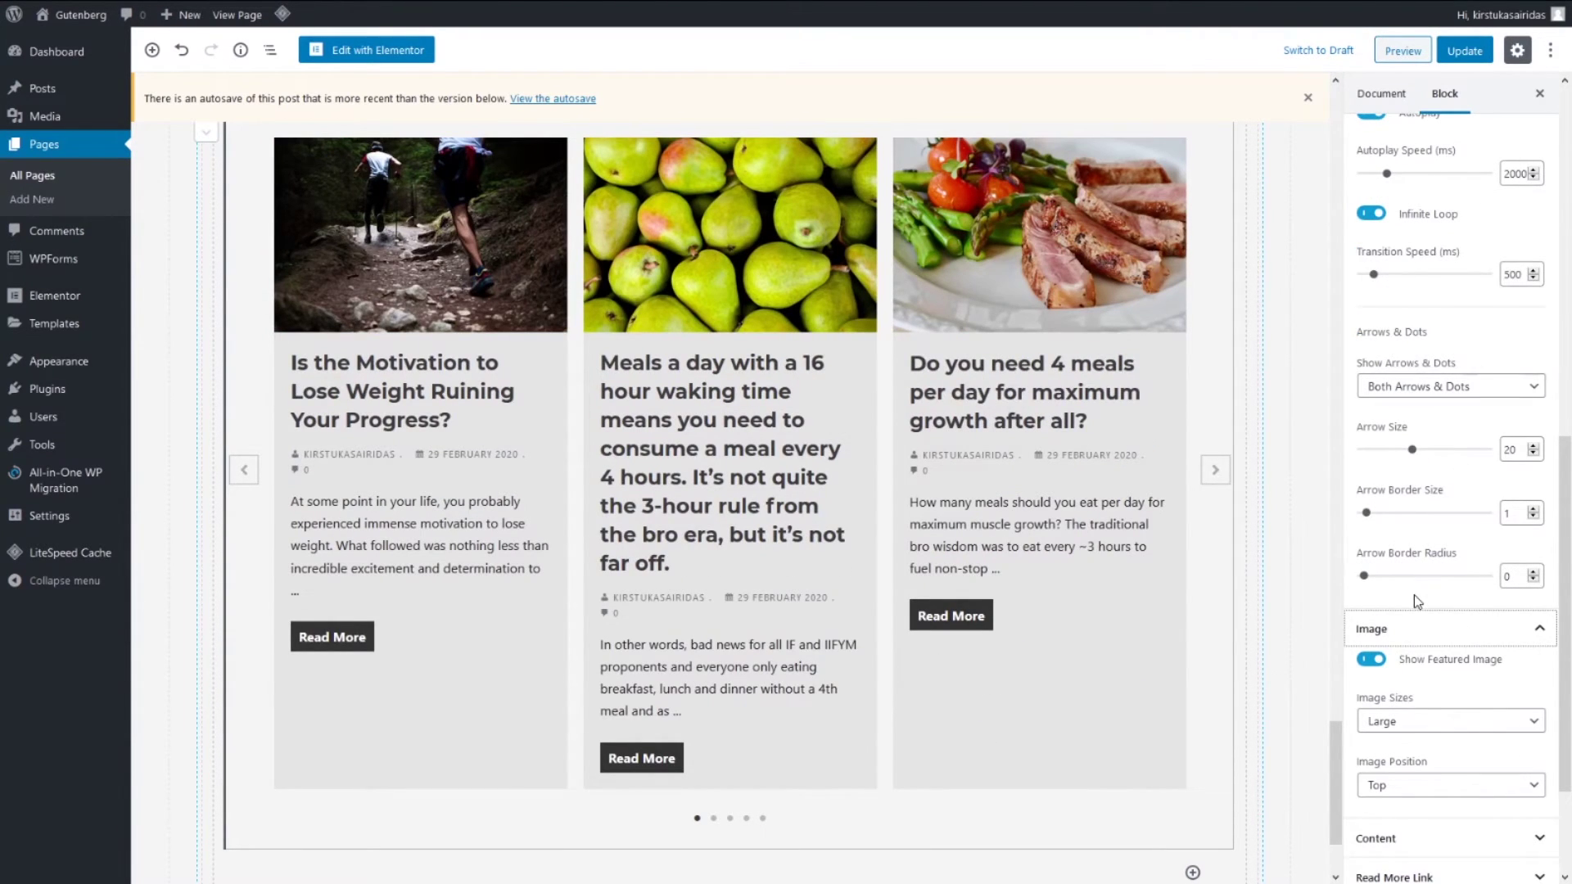
{"action": "scroll", "coordinate": [1417, 602], "scroll_direction": "down", "scroll_amount": 2}
{"action": "left_click", "coordinate": [1424, 615]}
{"action": "left_click", "coordinate": [1420, 670]}
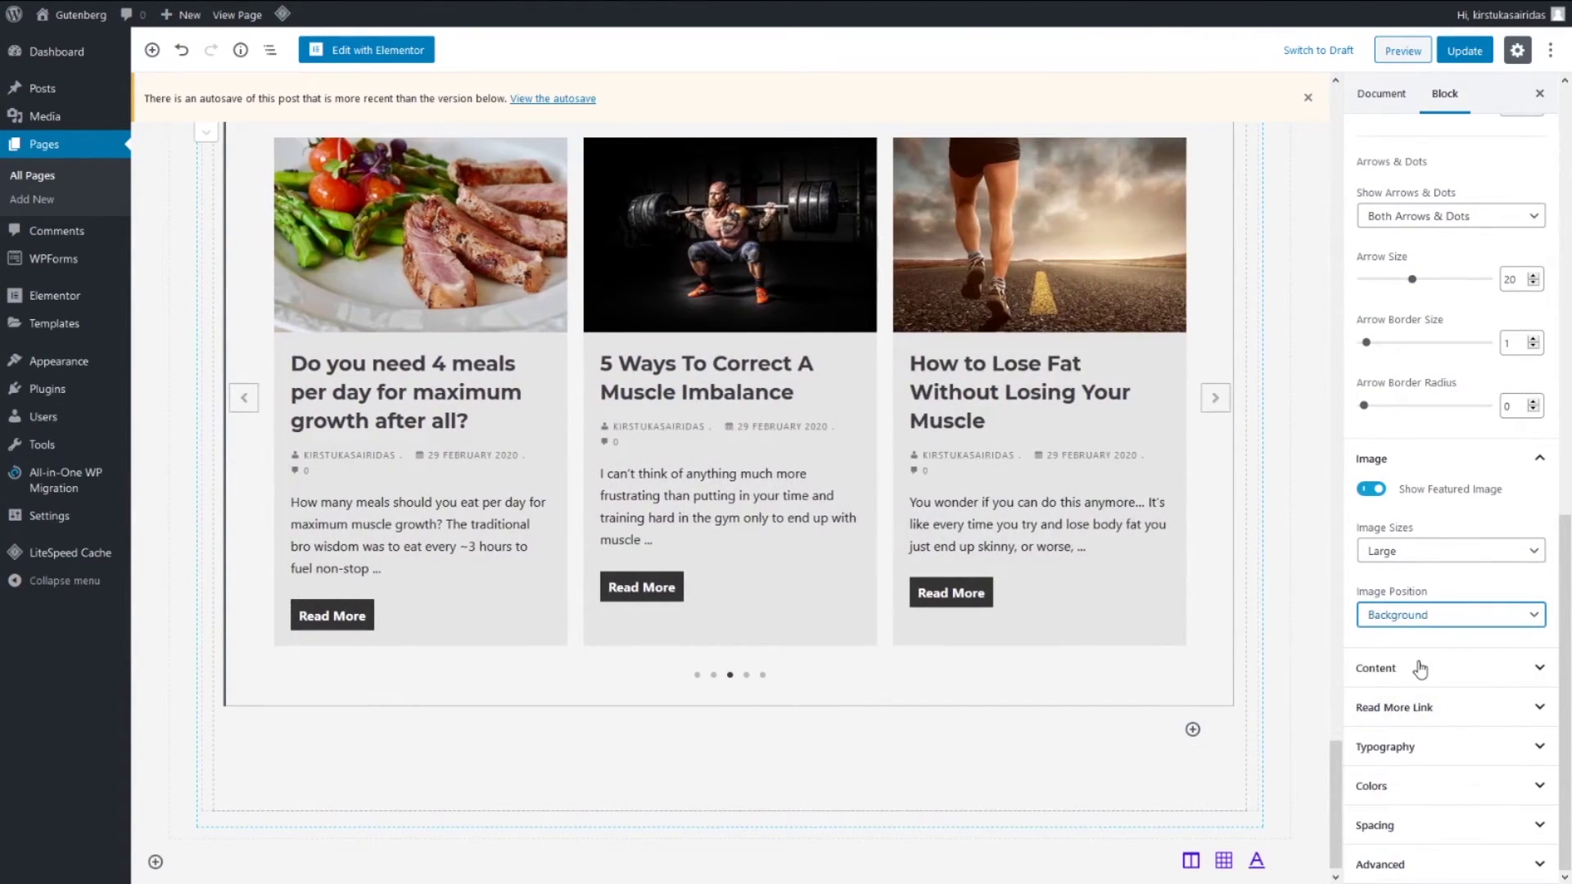
{"action": "left_click", "coordinate": [1424, 618]}
{"action": "left_click", "coordinate": [1419, 646]}
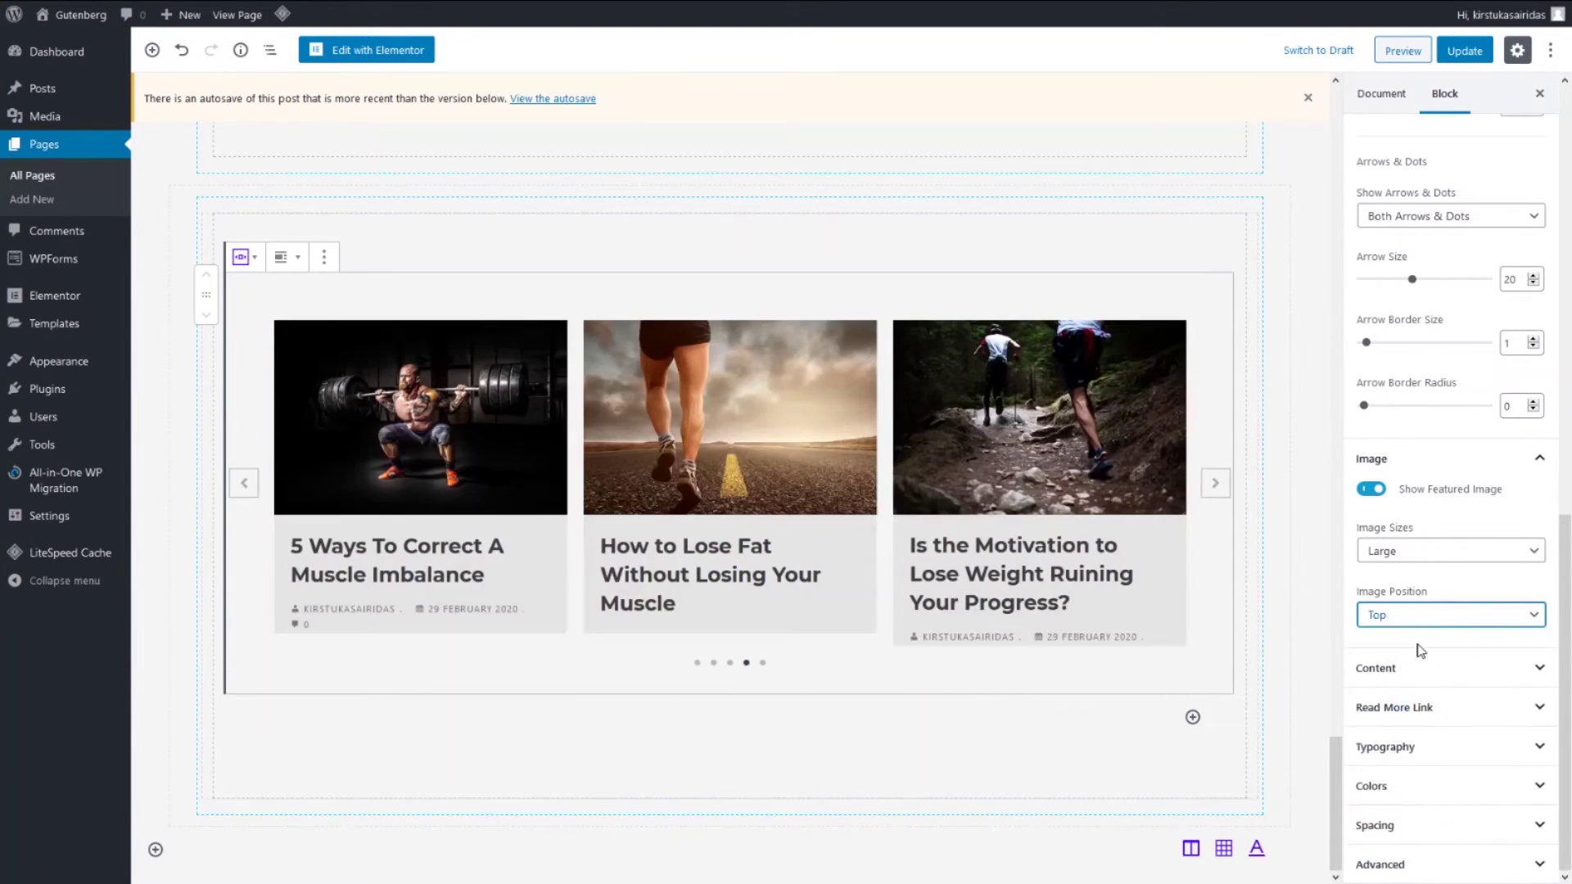
{"action": "left_click", "coordinate": [1421, 662]}
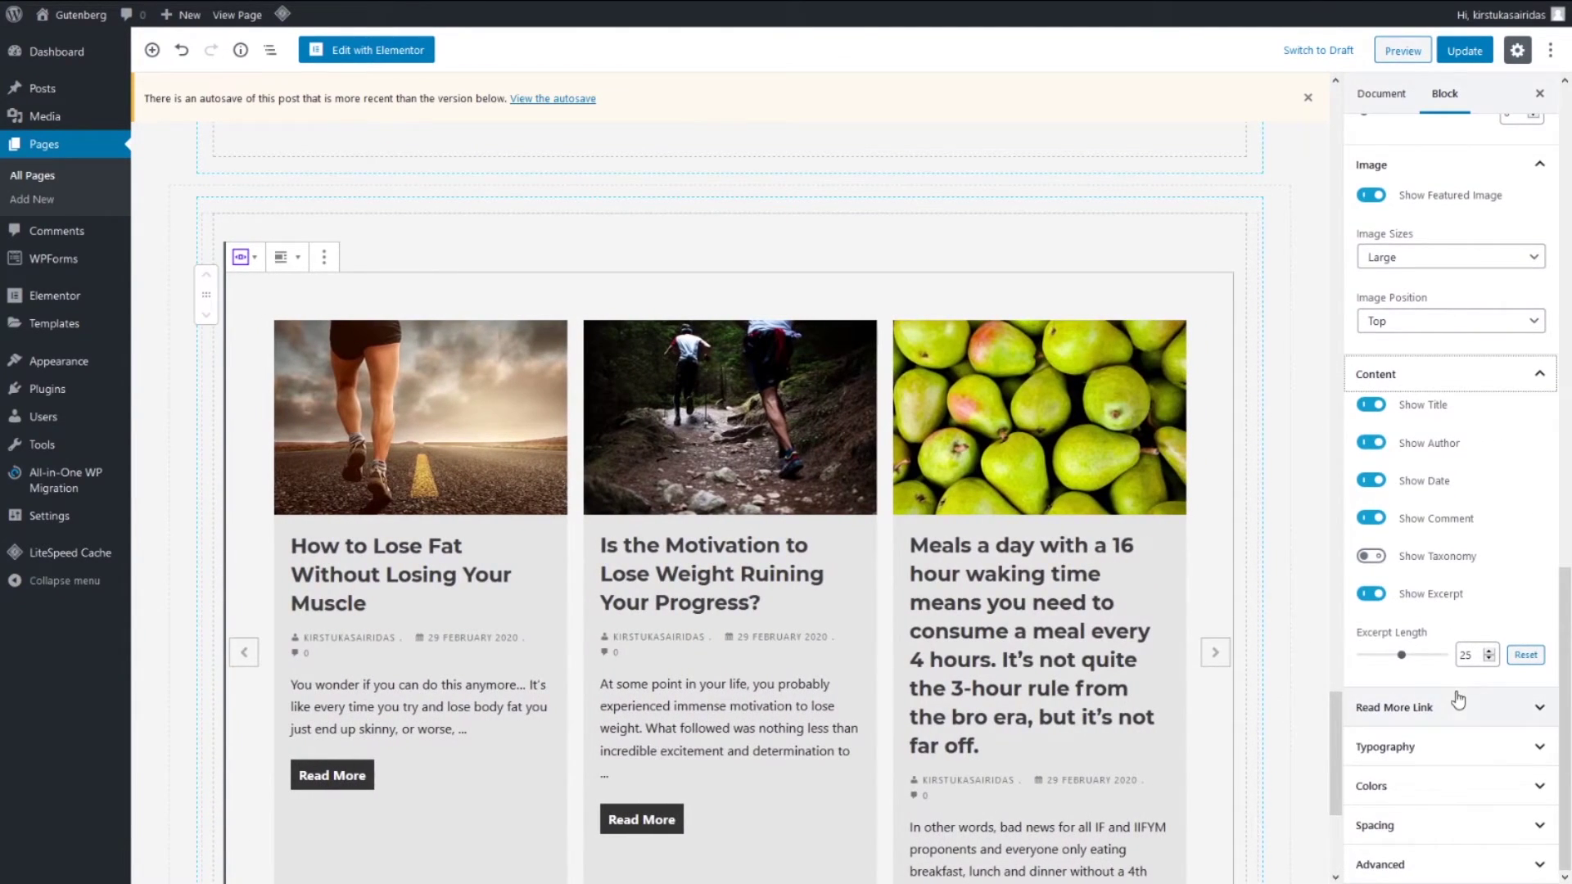
{"action": "left_click", "coordinate": [1457, 700]}
{"action": "scroll", "coordinate": [1440, 704], "scroll_direction": "down", "scroll_amount": 5}
Set the carousel's post title tag to H4, then review the Colors and Spacing panels
{"action": "left_click", "coordinate": [1429, 744]}
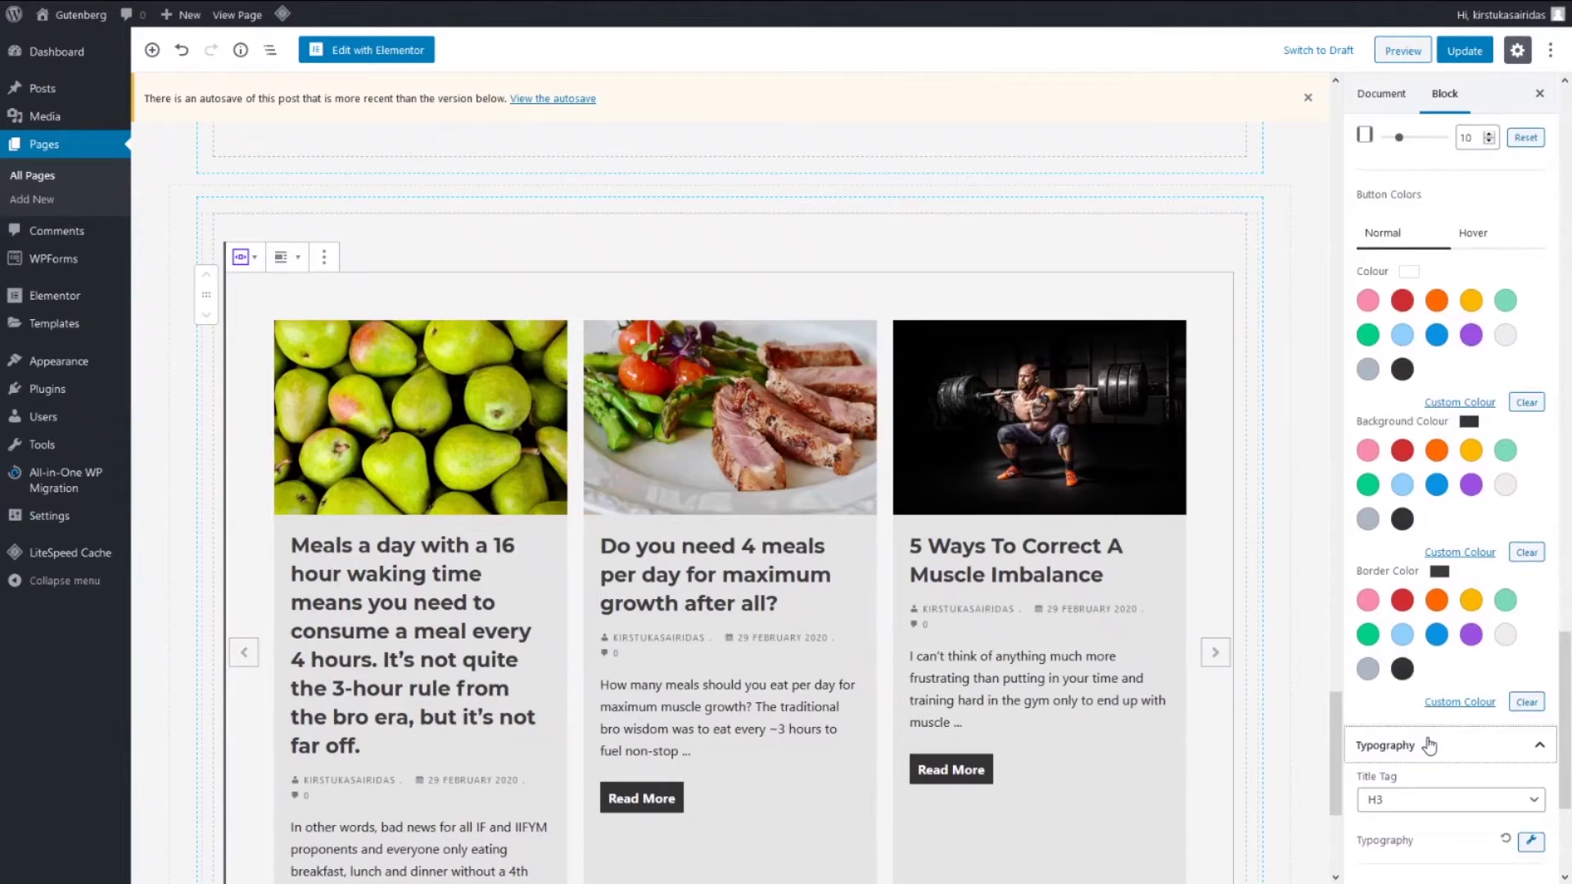
{"action": "left_click", "coordinate": [1424, 532]}
{"action": "left_click", "coordinate": [1393, 626]}
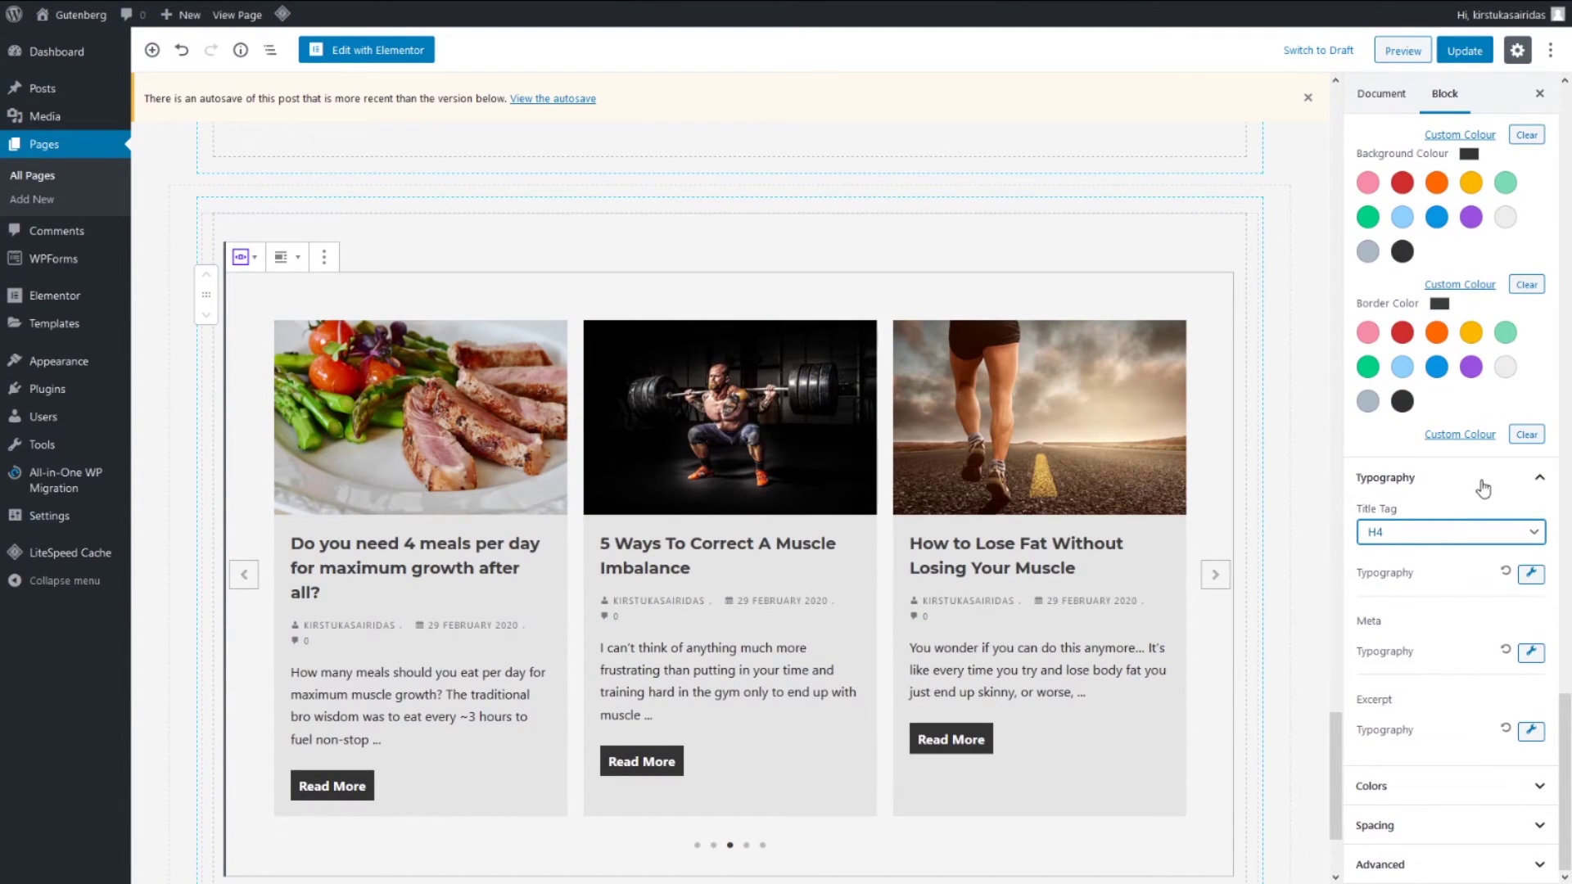
{"action": "left_click", "coordinate": [1538, 482]}
{"action": "left_click", "coordinate": [1451, 790]}
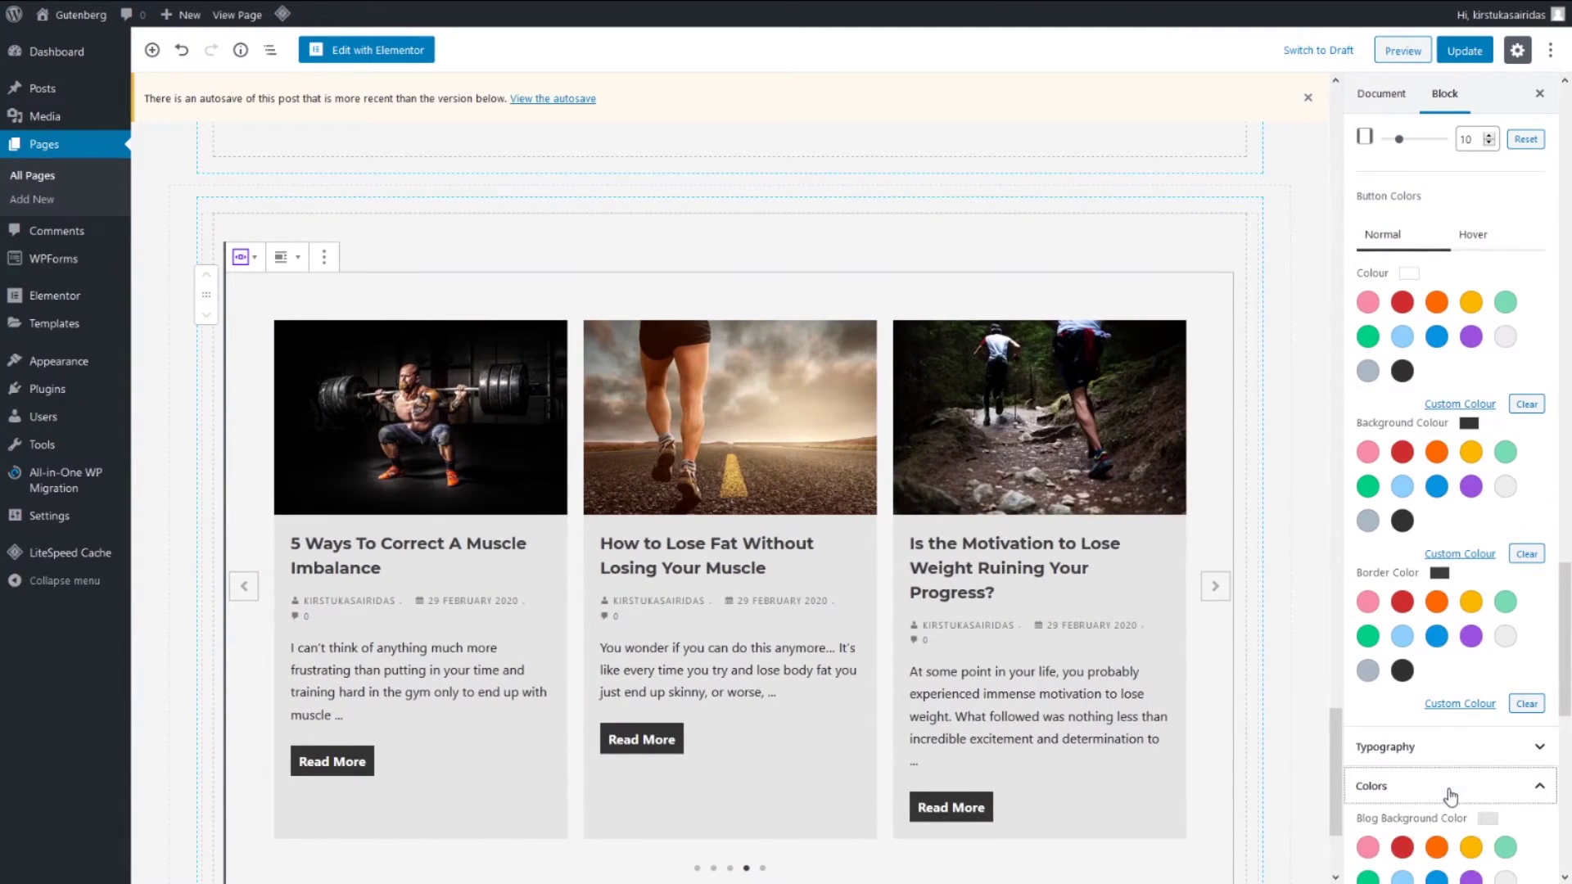
{"action": "scroll", "coordinate": [1441, 721], "scroll_direction": "down", "scroll_amount": 10}
{"action": "left_click", "coordinate": [1427, 825]}
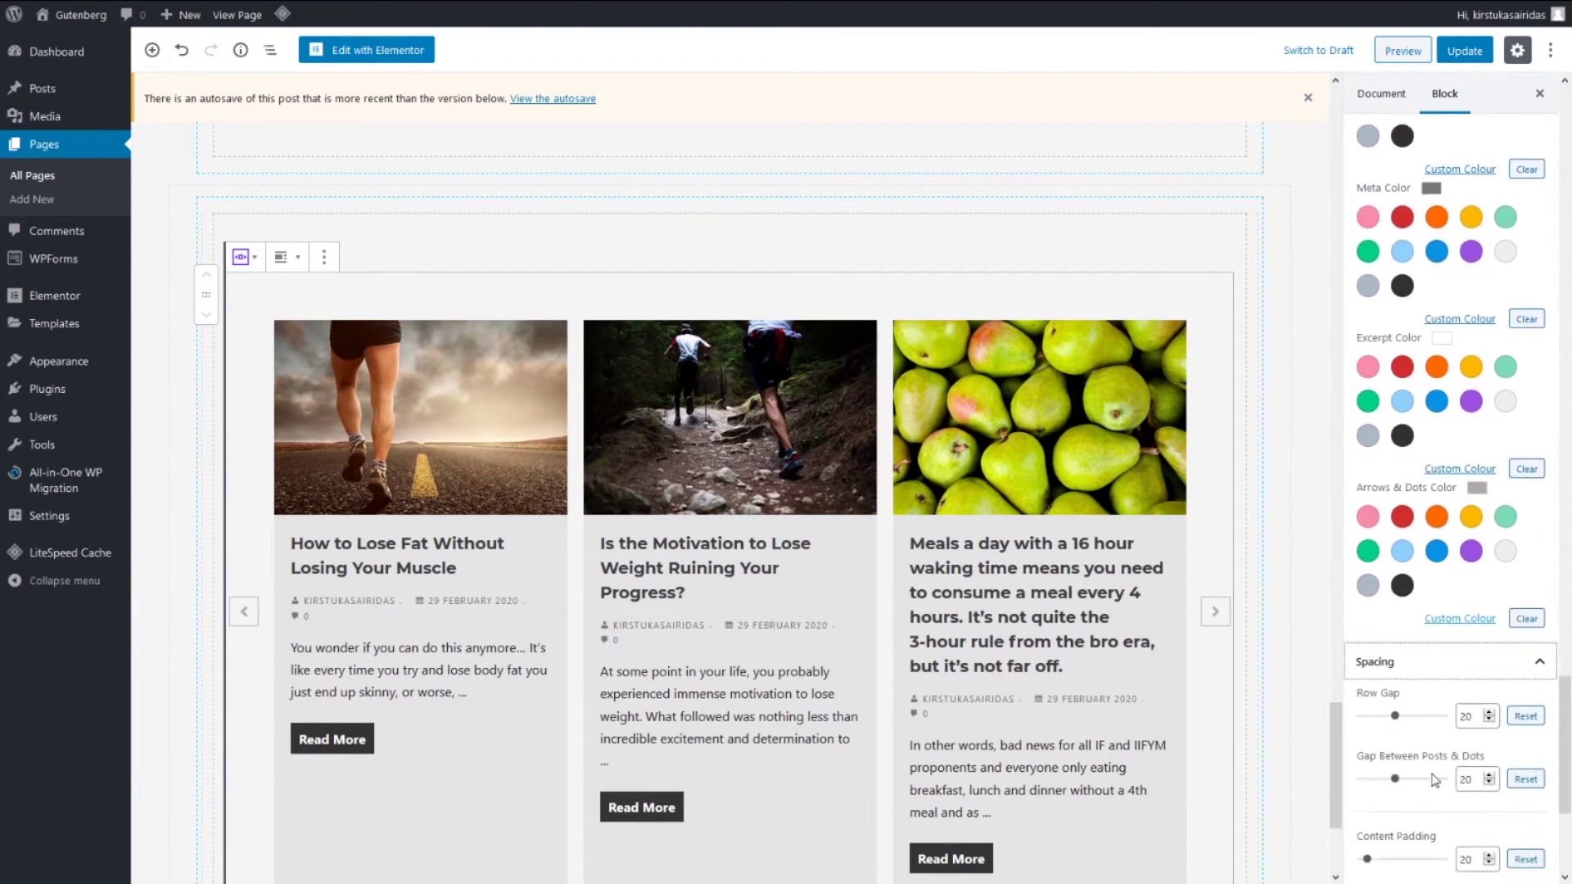
{"action": "scroll", "coordinate": [1434, 779], "scroll_direction": "down", "scroll_amount": 3}
{"action": "scroll", "coordinate": [1441, 491], "scroll_direction": "up", "scroll_amount": 15}
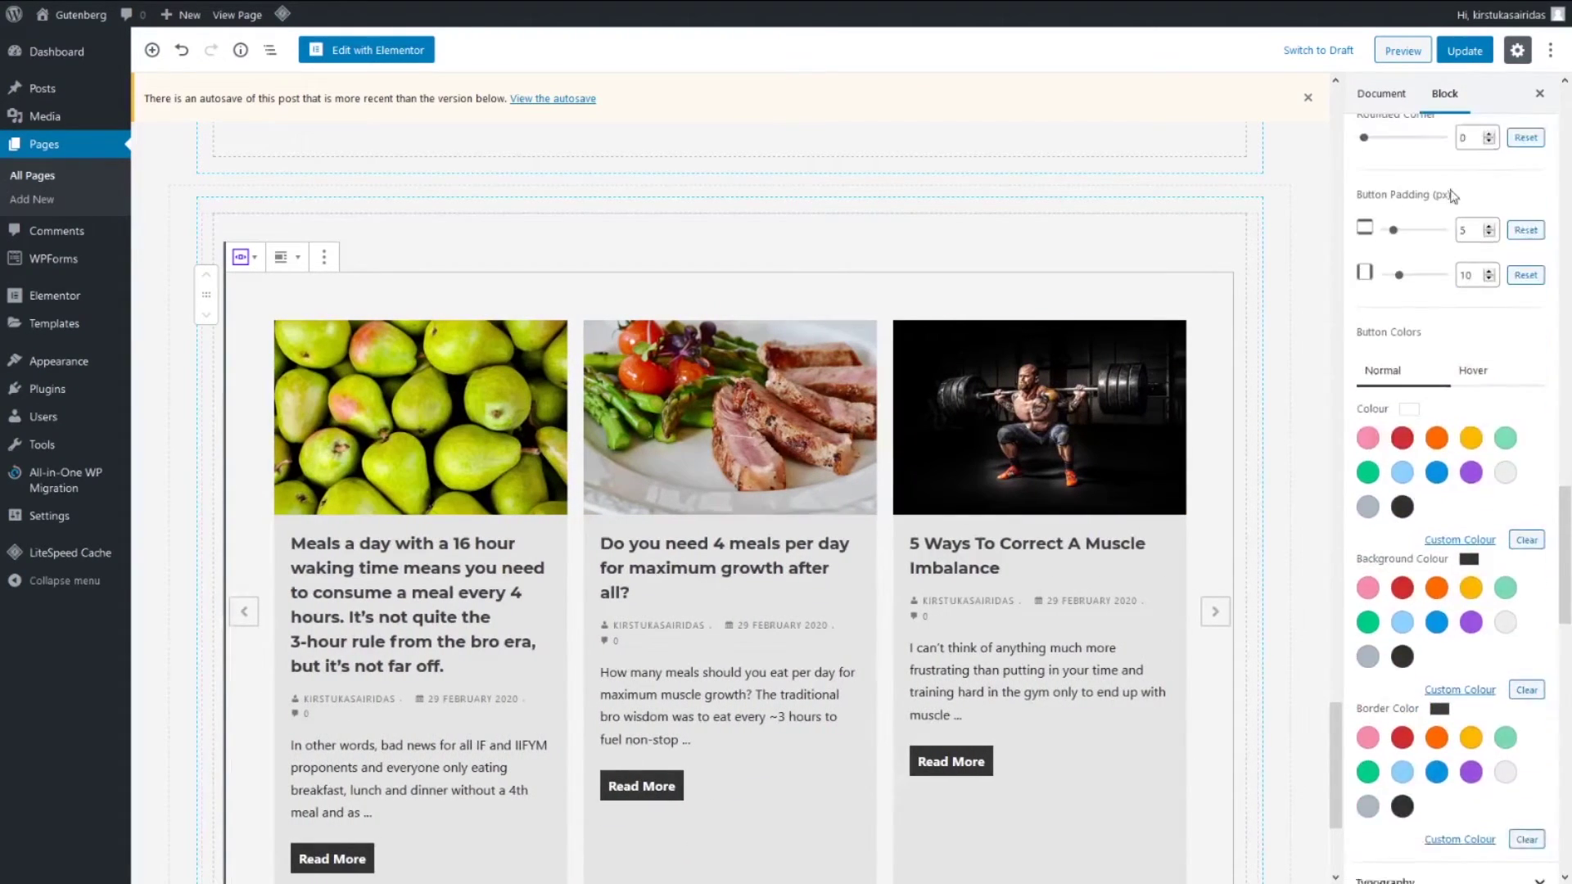
{"action": "scroll", "coordinate": [1444, 208], "scroll_direction": "up", "scroll_amount": 15}
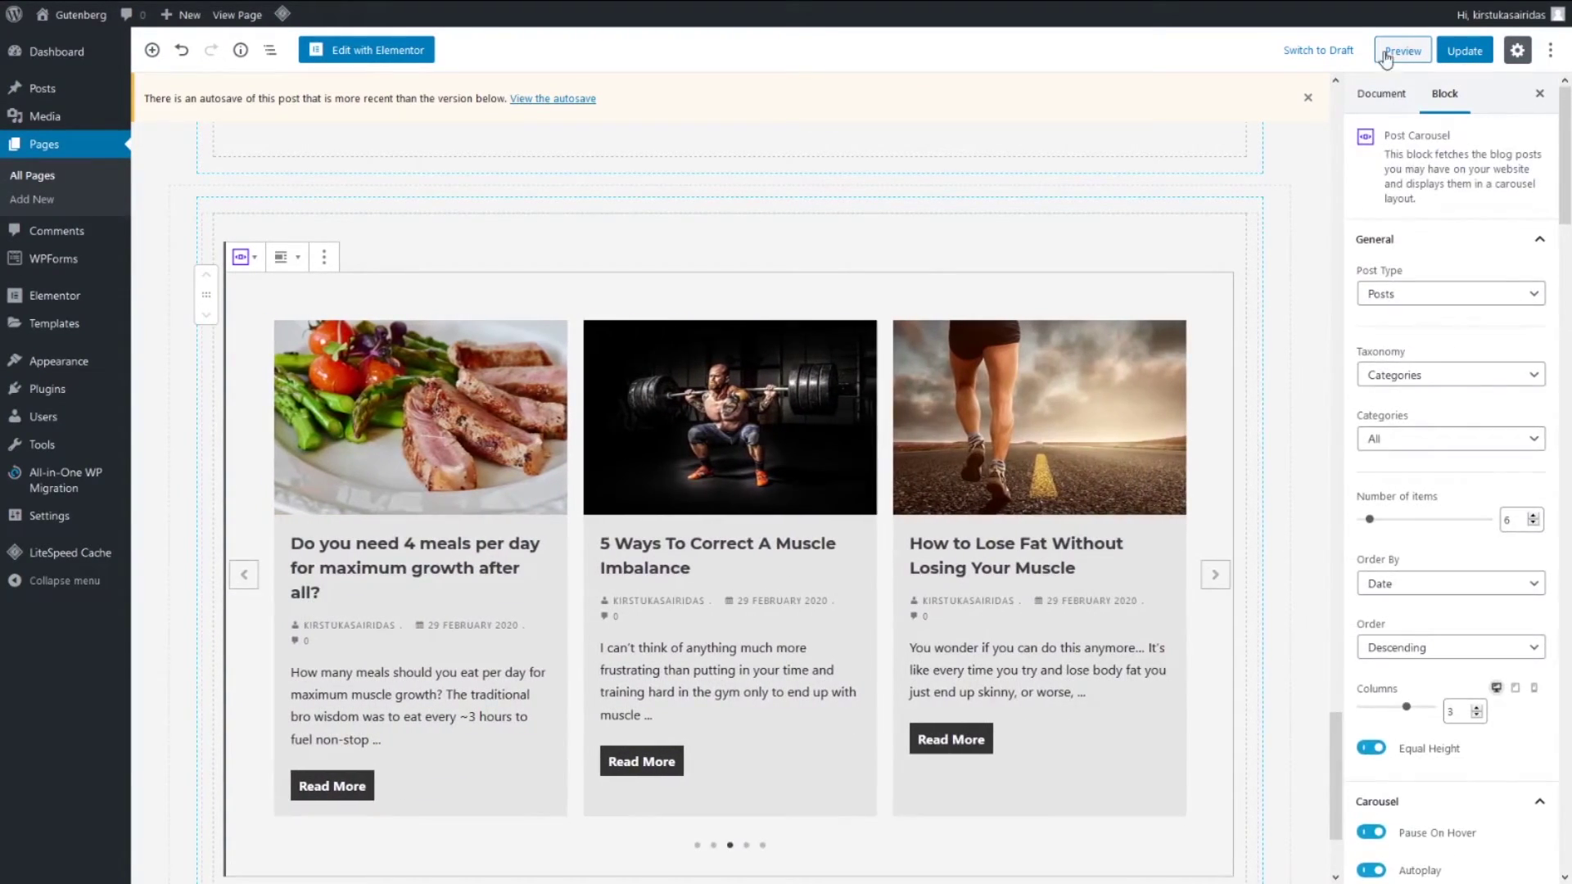
Preview the page and slide the post carousel back two posts to test it
{"action": "left_click", "coordinate": [1403, 51]}
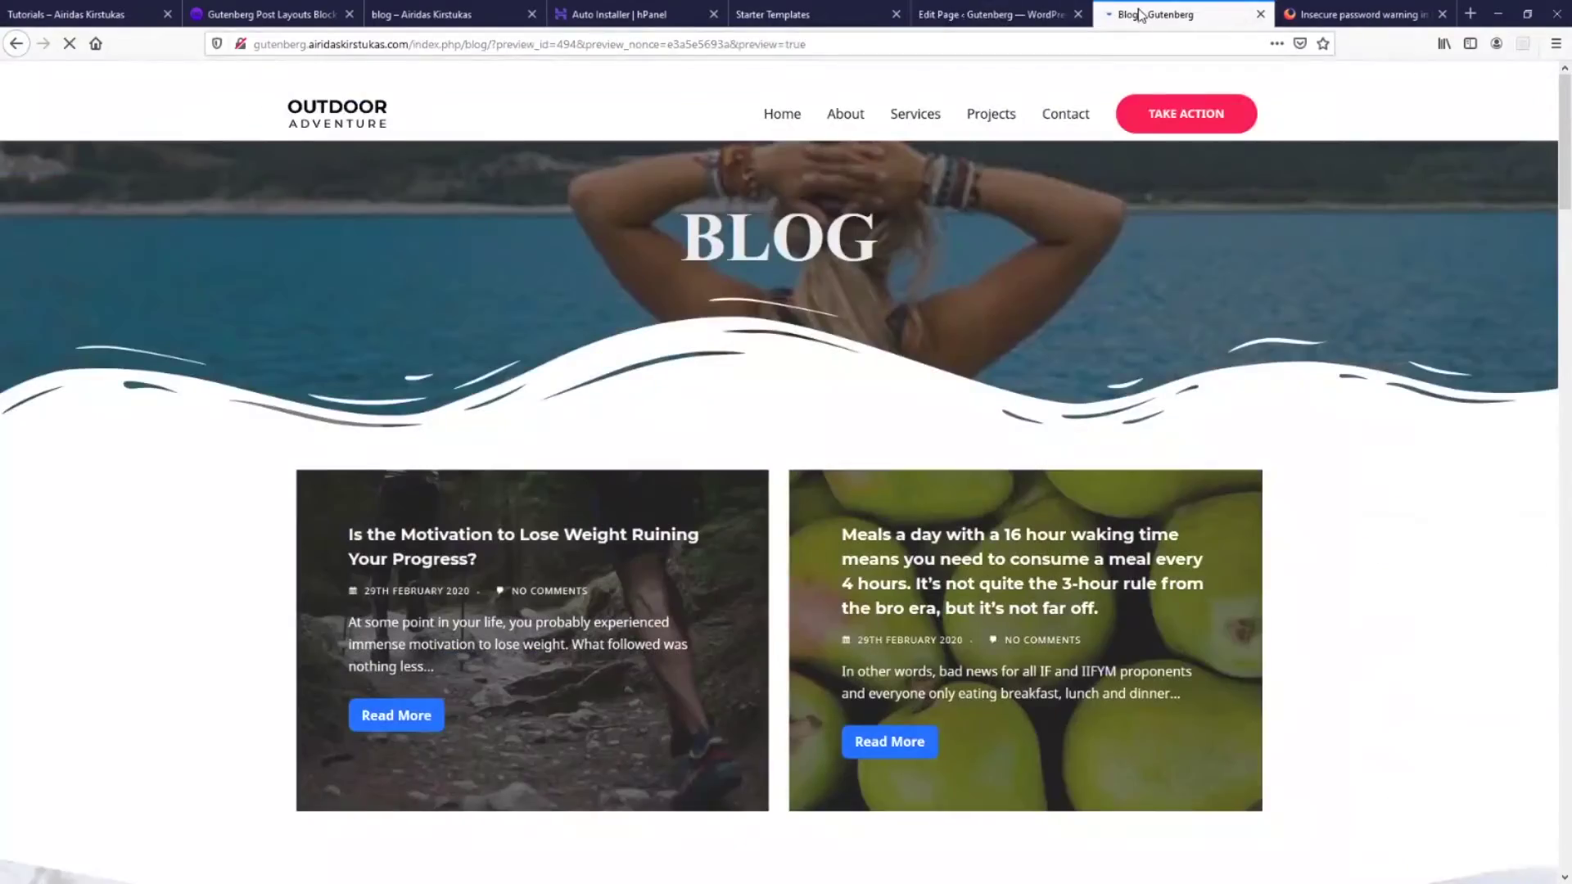
{"action": "scroll", "coordinate": [1095, 327], "scroll_direction": "down", "scroll_amount": 20}
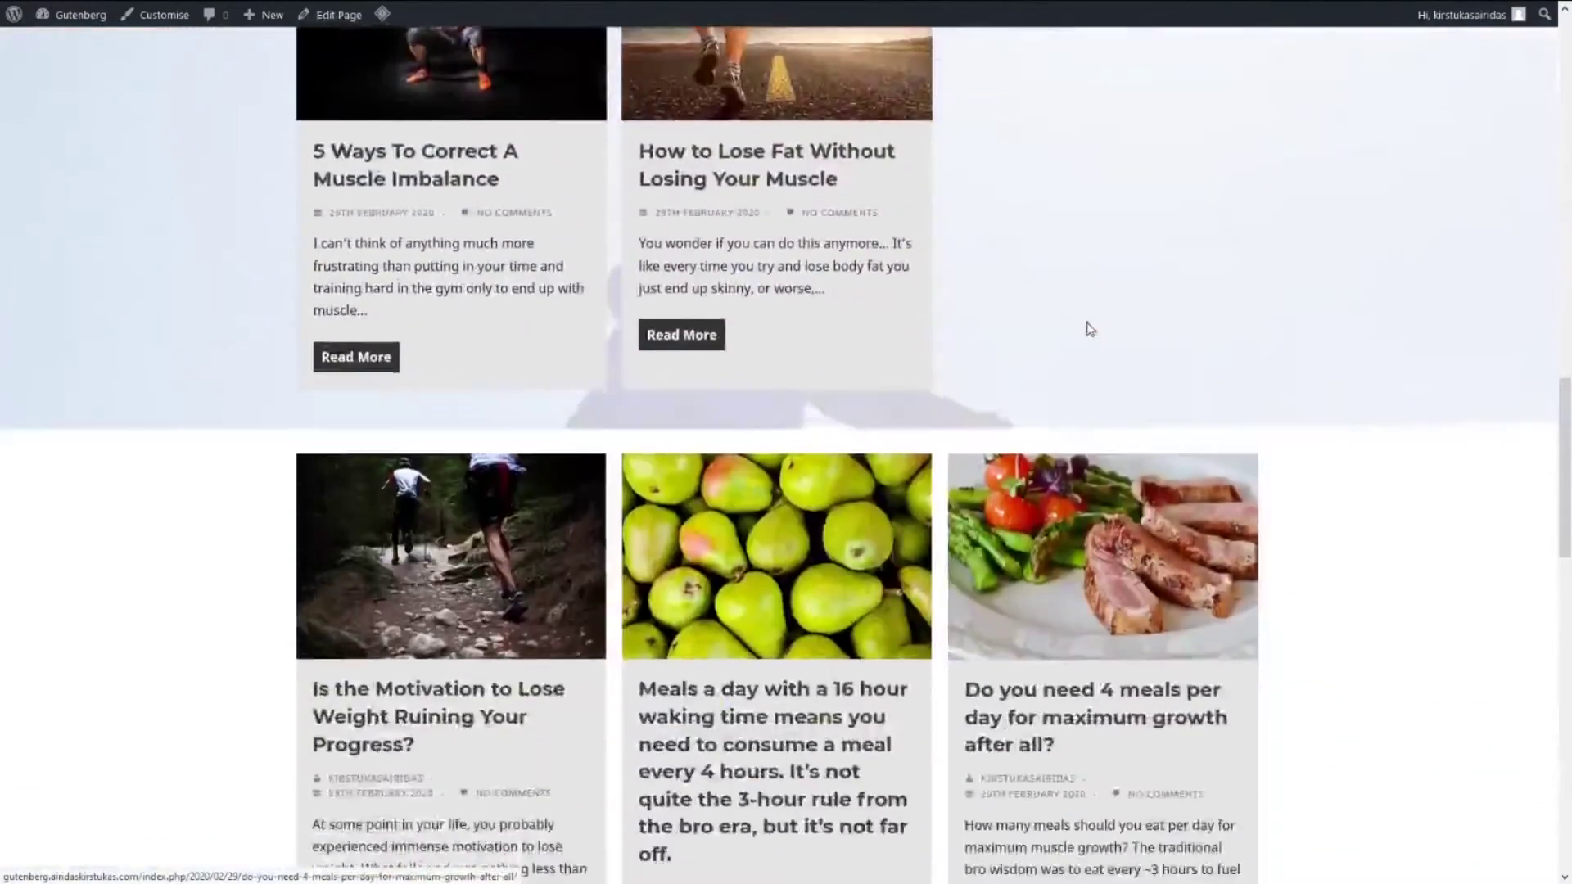
{"action": "scroll", "coordinate": [1240, 458], "scroll_direction": "up", "scroll_amount": 1}
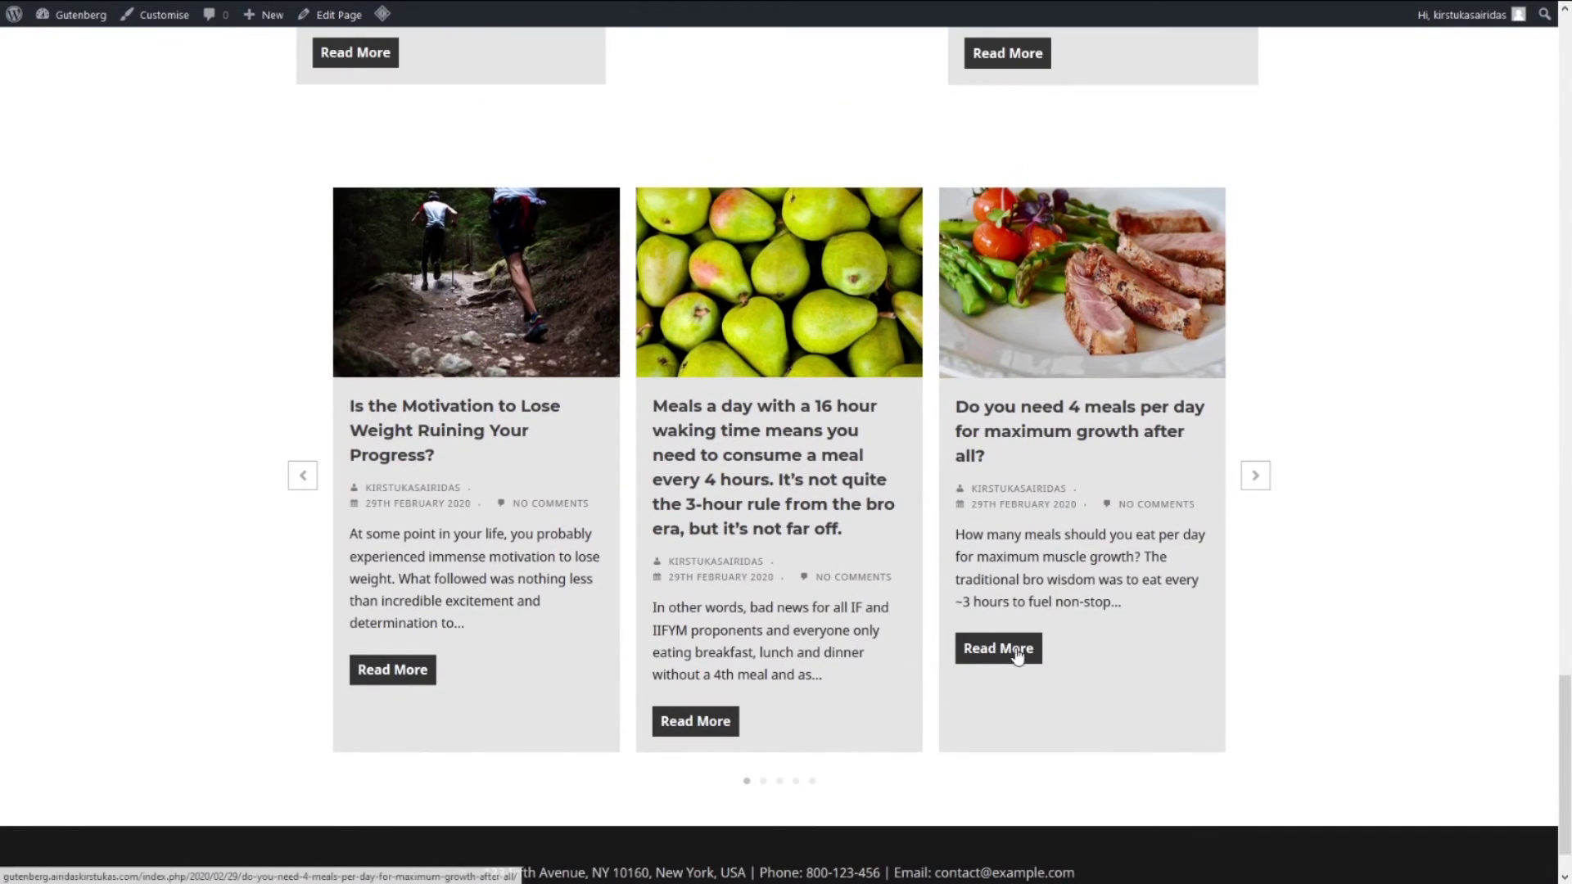
{"action": "left_click", "coordinate": [302, 475]}
{"action": "left_click_drag", "start_coordinate": [771, 431], "coordinate": [1074, 554]}
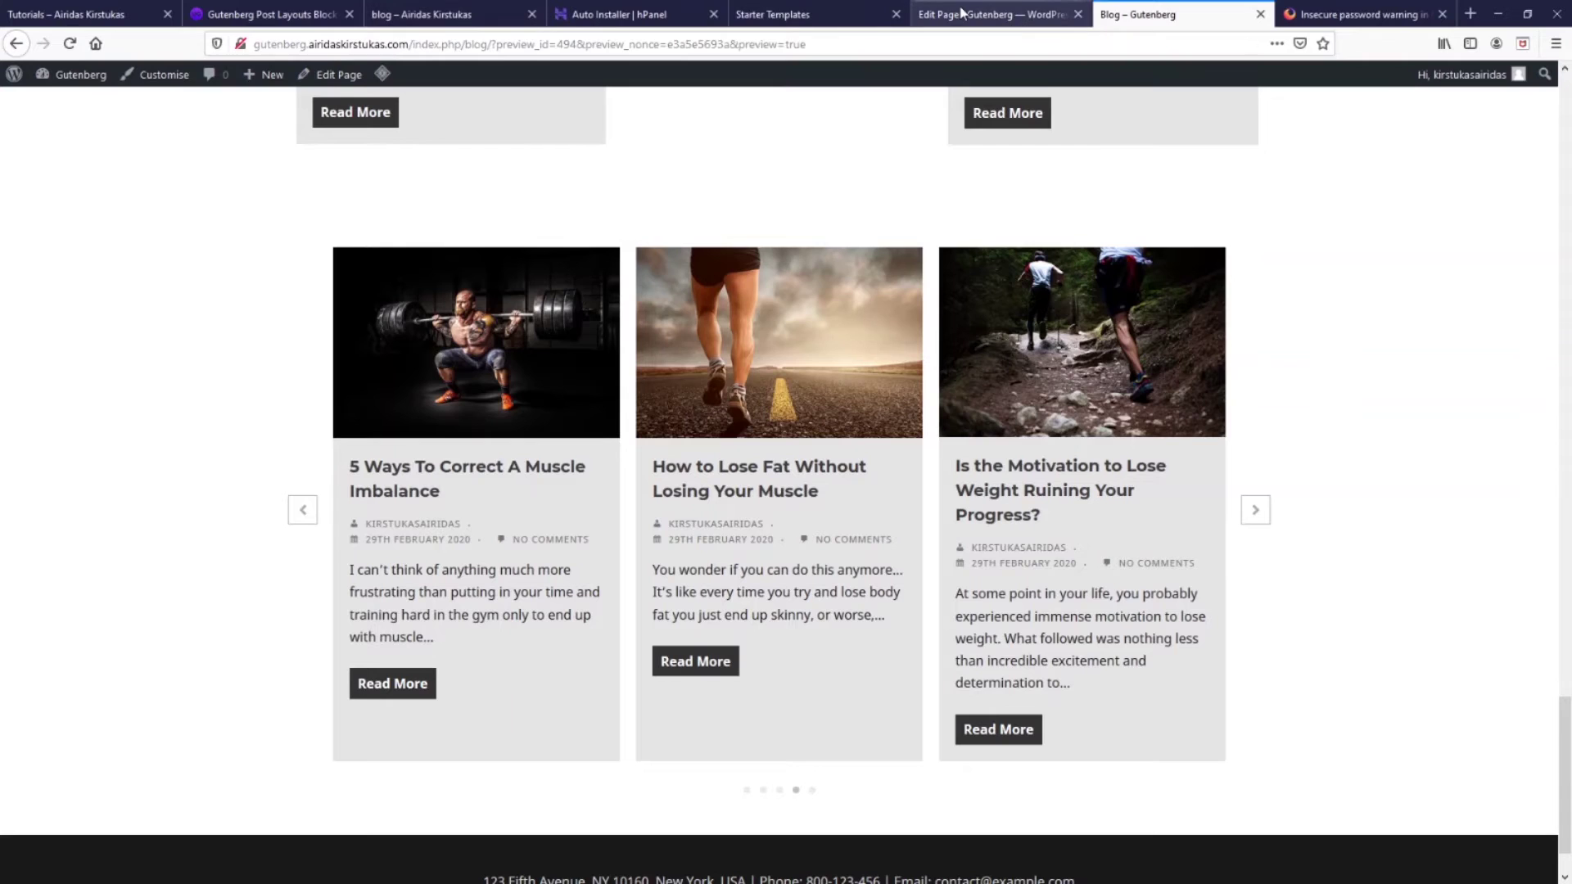
{"action": "left_click", "coordinate": [964, 14]}
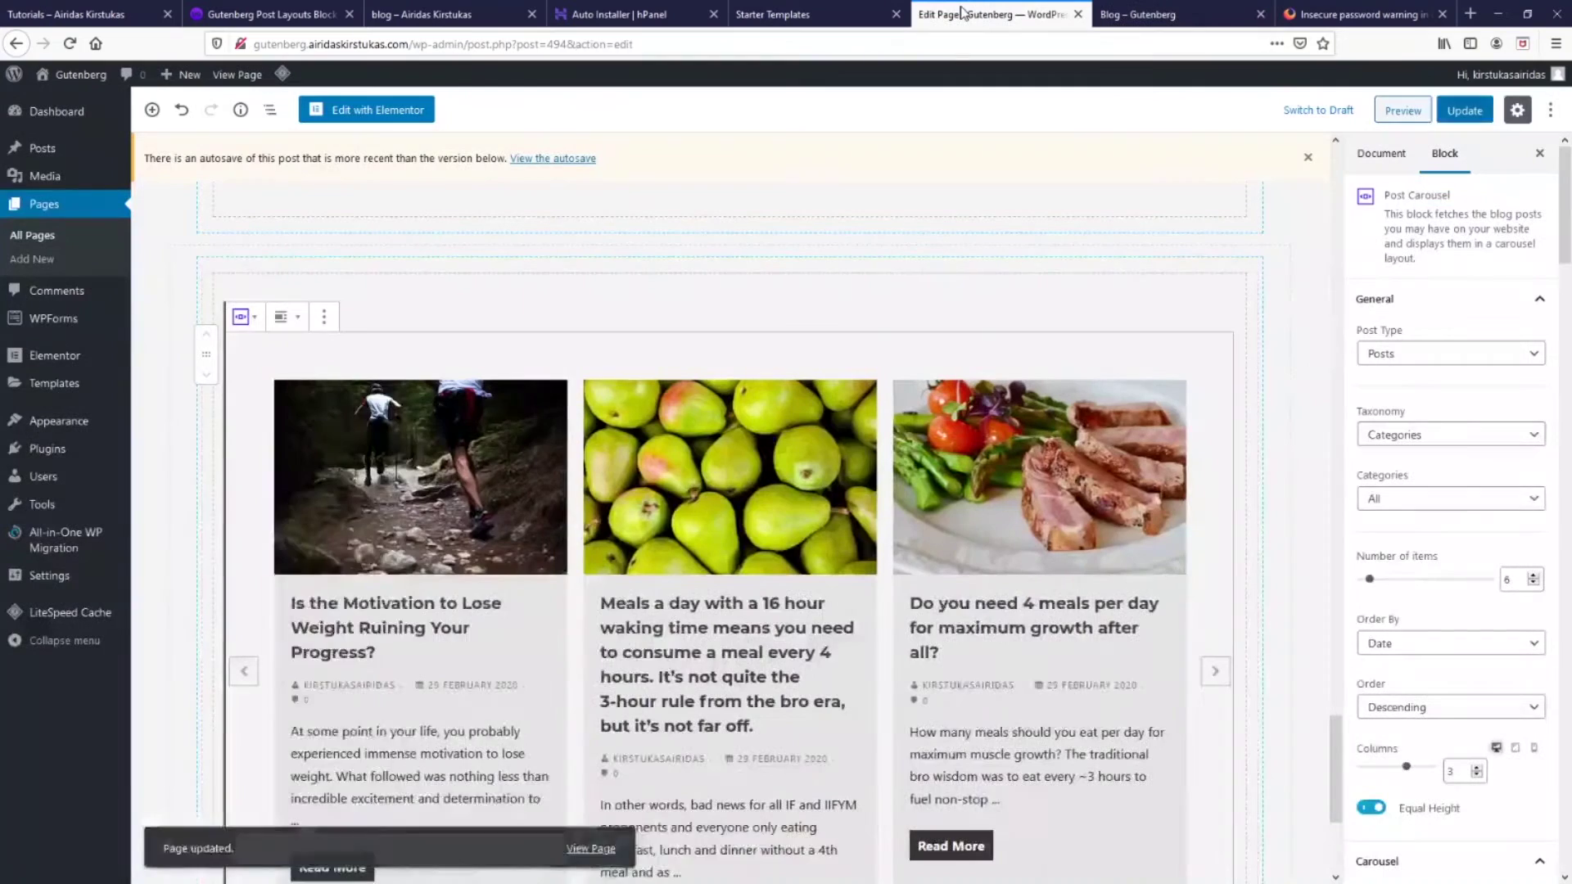
Insert a new Advanced Columns block below the carousel
{"action": "scroll", "coordinate": [736, 491], "scroll_direction": "down", "scroll_amount": 3}
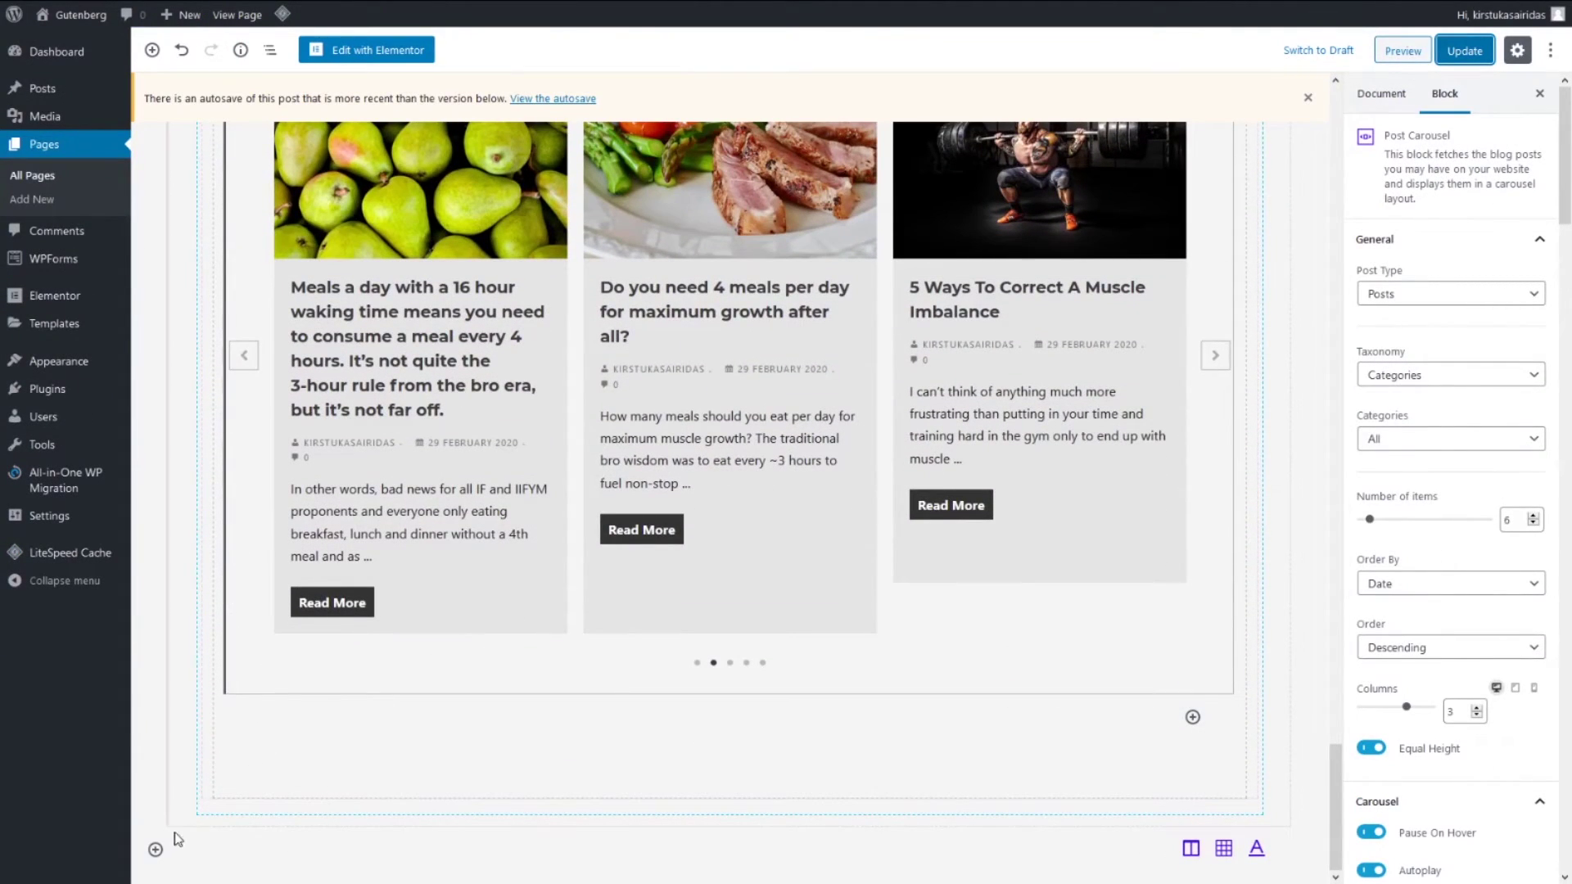
{"action": "left_click", "coordinate": [155, 851]}
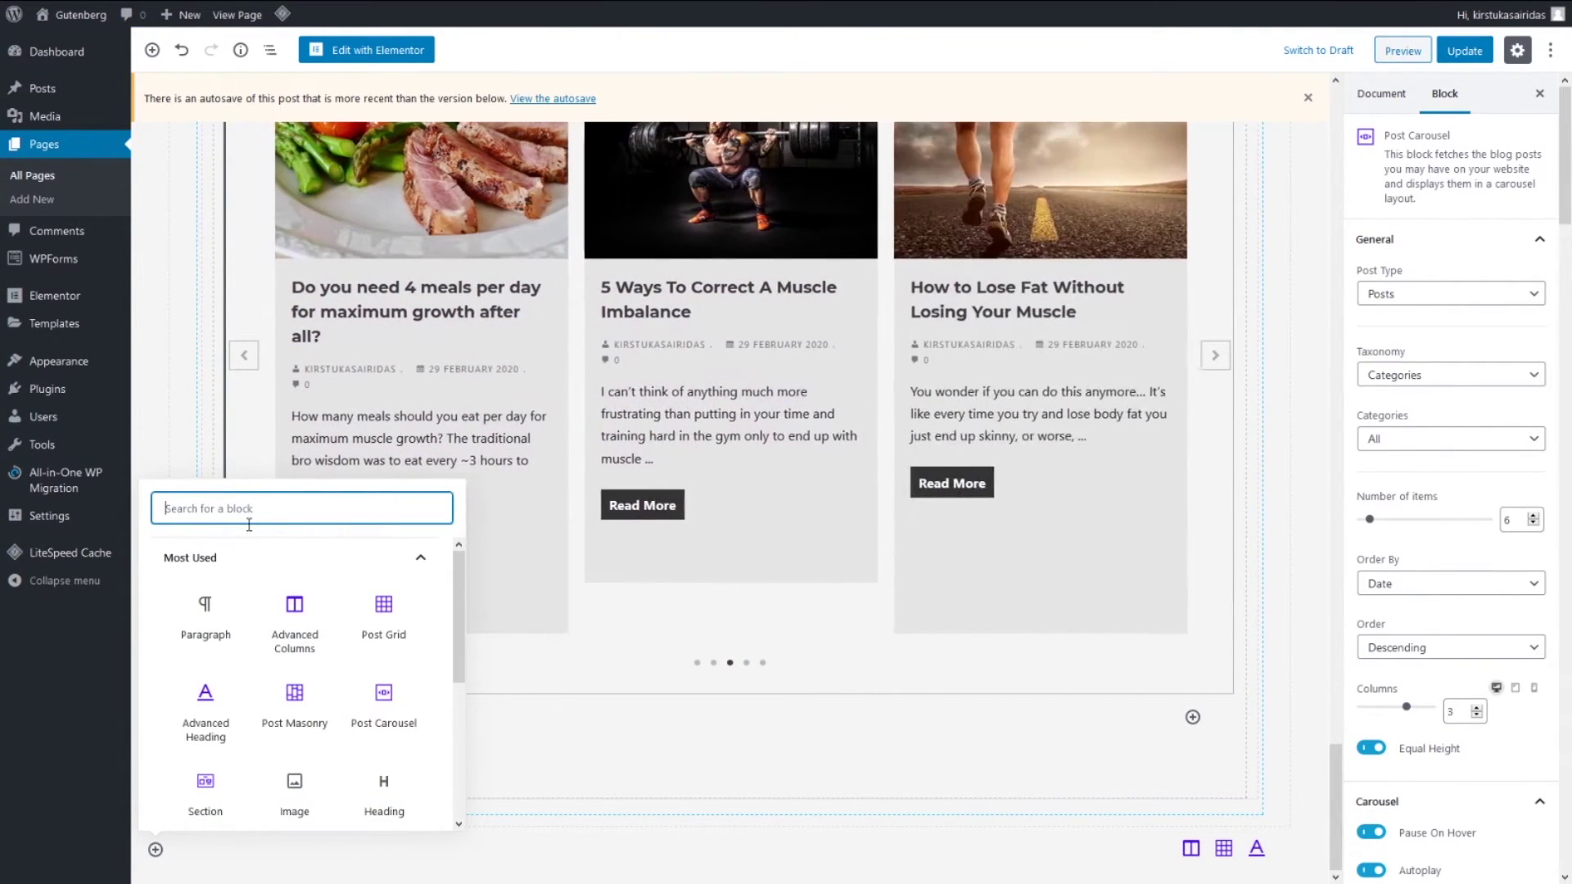
{"action": "left_click", "coordinate": [296, 626]}
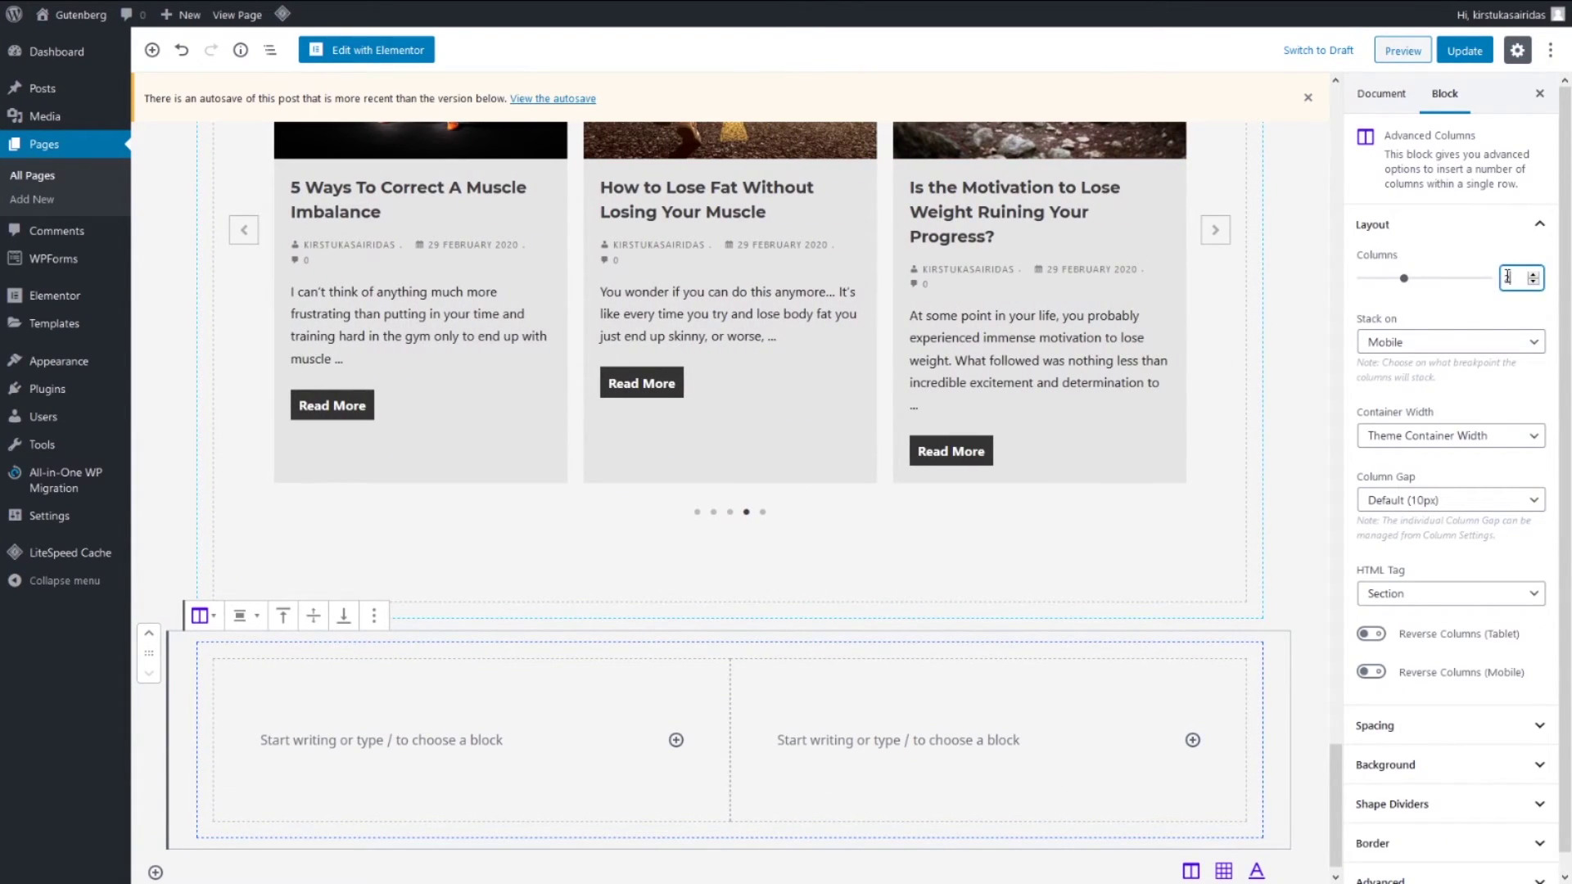
Set the section to 1 column and insert a Post Timeline block found by searching 'po'
{"action": "type", "text": "1"}
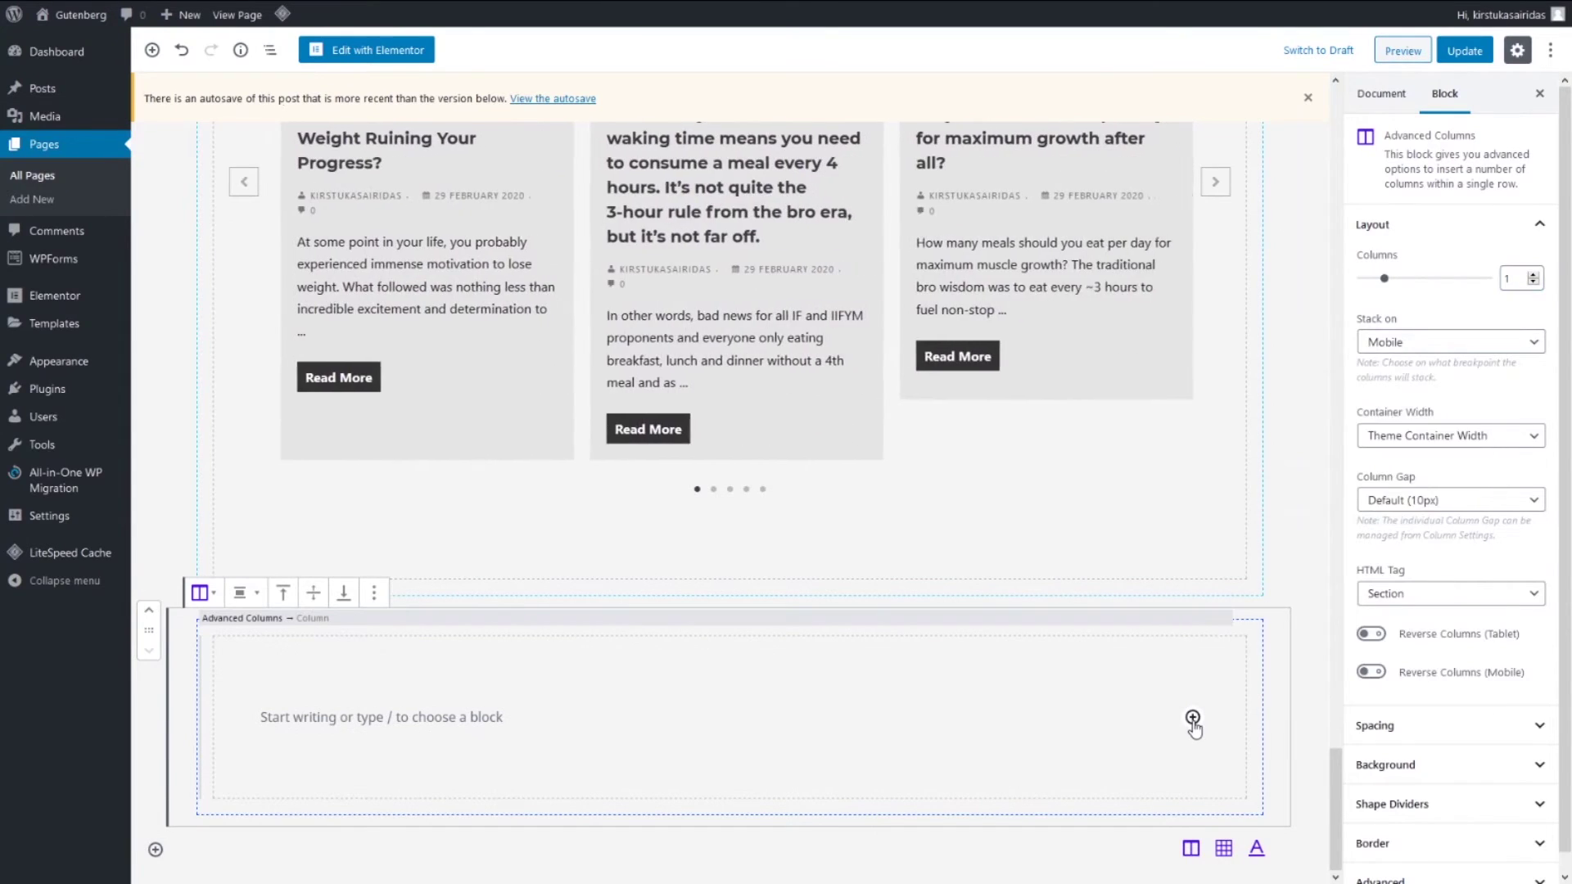
{"action": "left_click", "coordinate": [1192, 717]}
{"action": "type", "text": "post"}
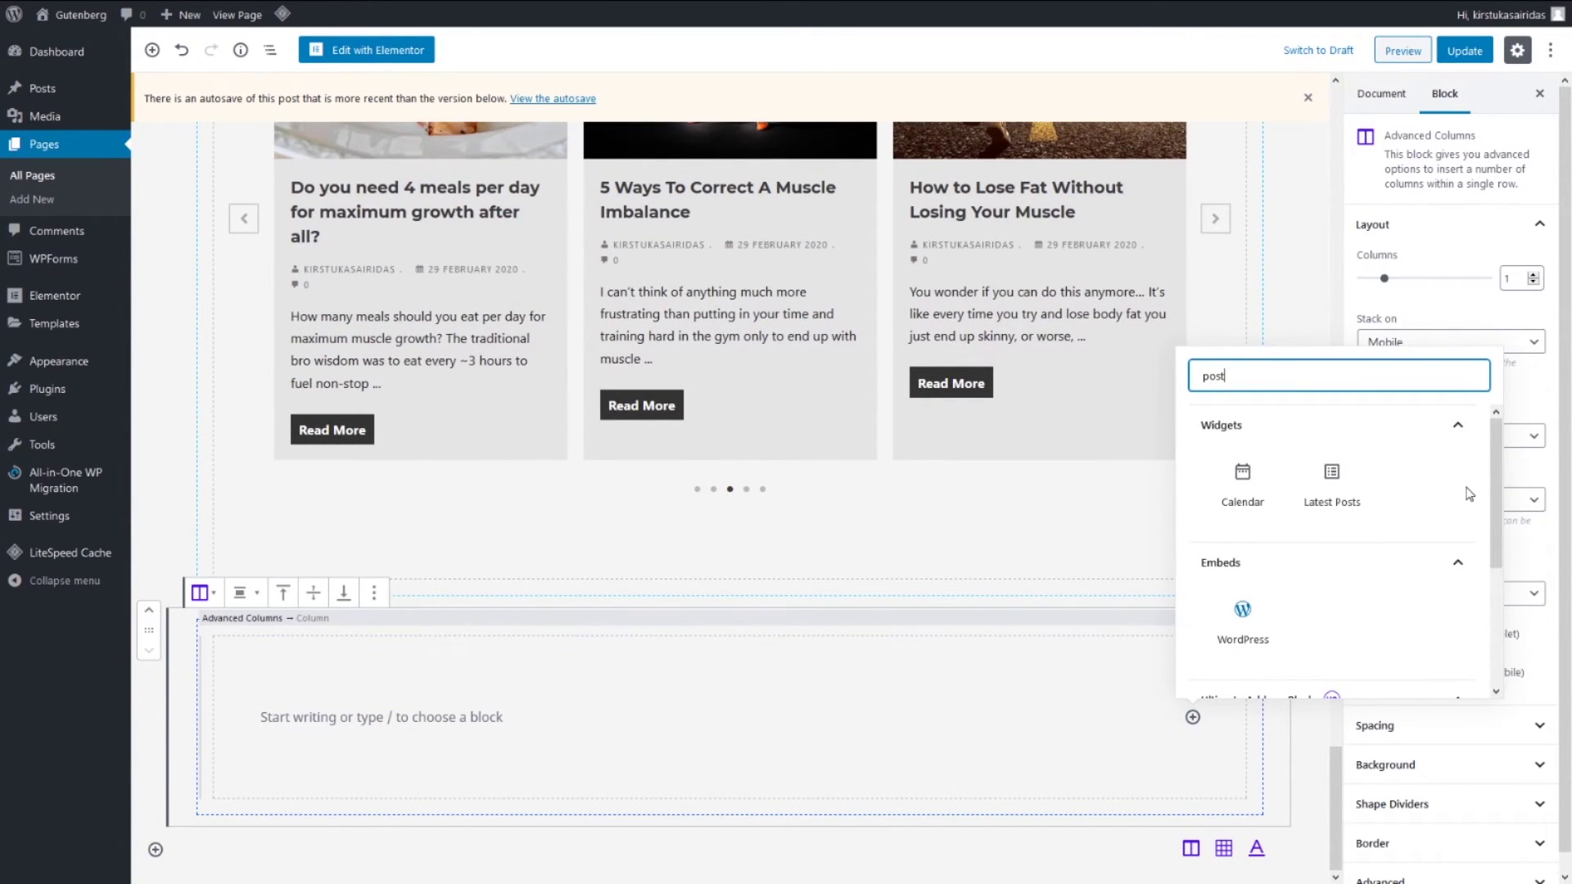
{"action": "scroll", "coordinate": [1469, 495], "scroll_direction": "down", "scroll_amount": 3}
{"action": "left_click", "coordinate": [1250, 652]}
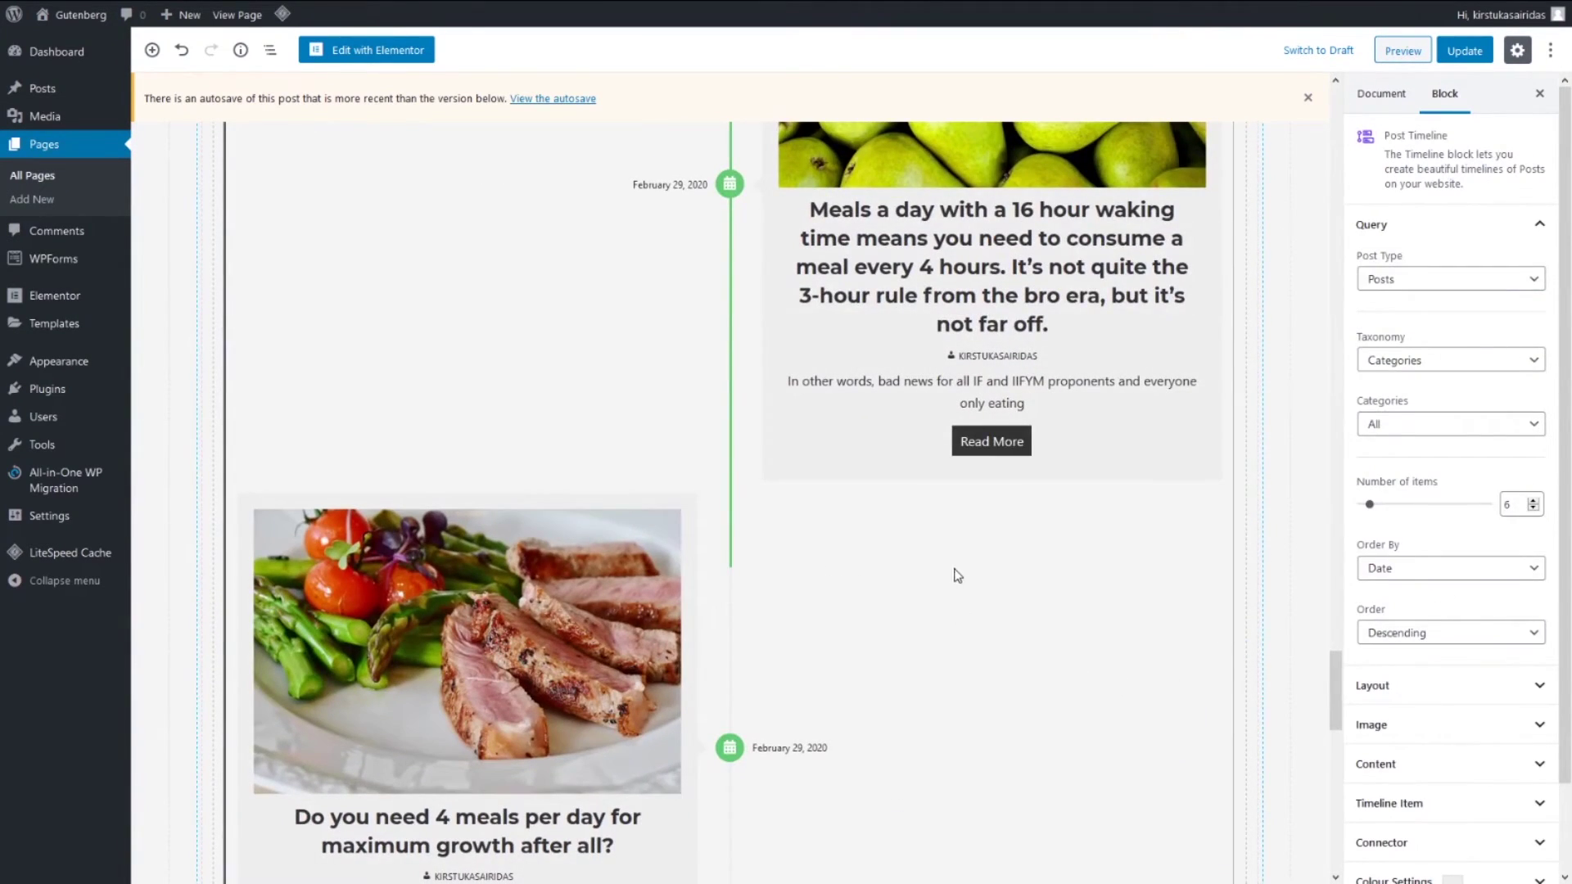
{"action": "scroll", "coordinate": [955, 572], "scroll_direction": "up", "scroll_amount": 8}
{"action": "scroll", "coordinate": [941, 530], "scroll_direction": "down", "scroll_amount": 5}
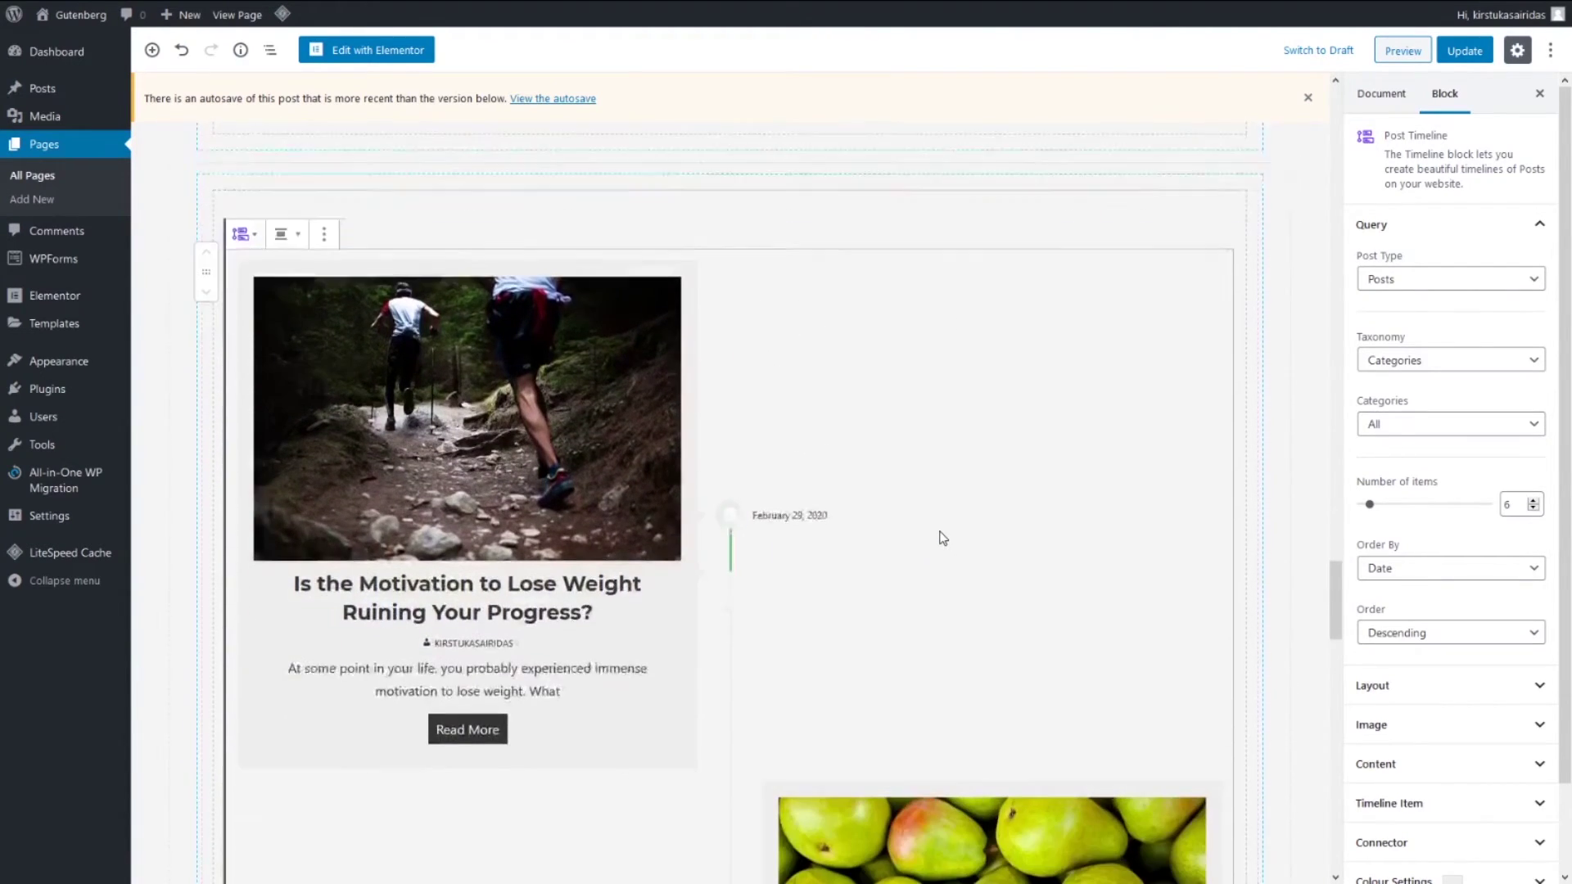
{"action": "scroll", "coordinate": [1456, 413], "scroll_direction": "down", "scroll_amount": 2}
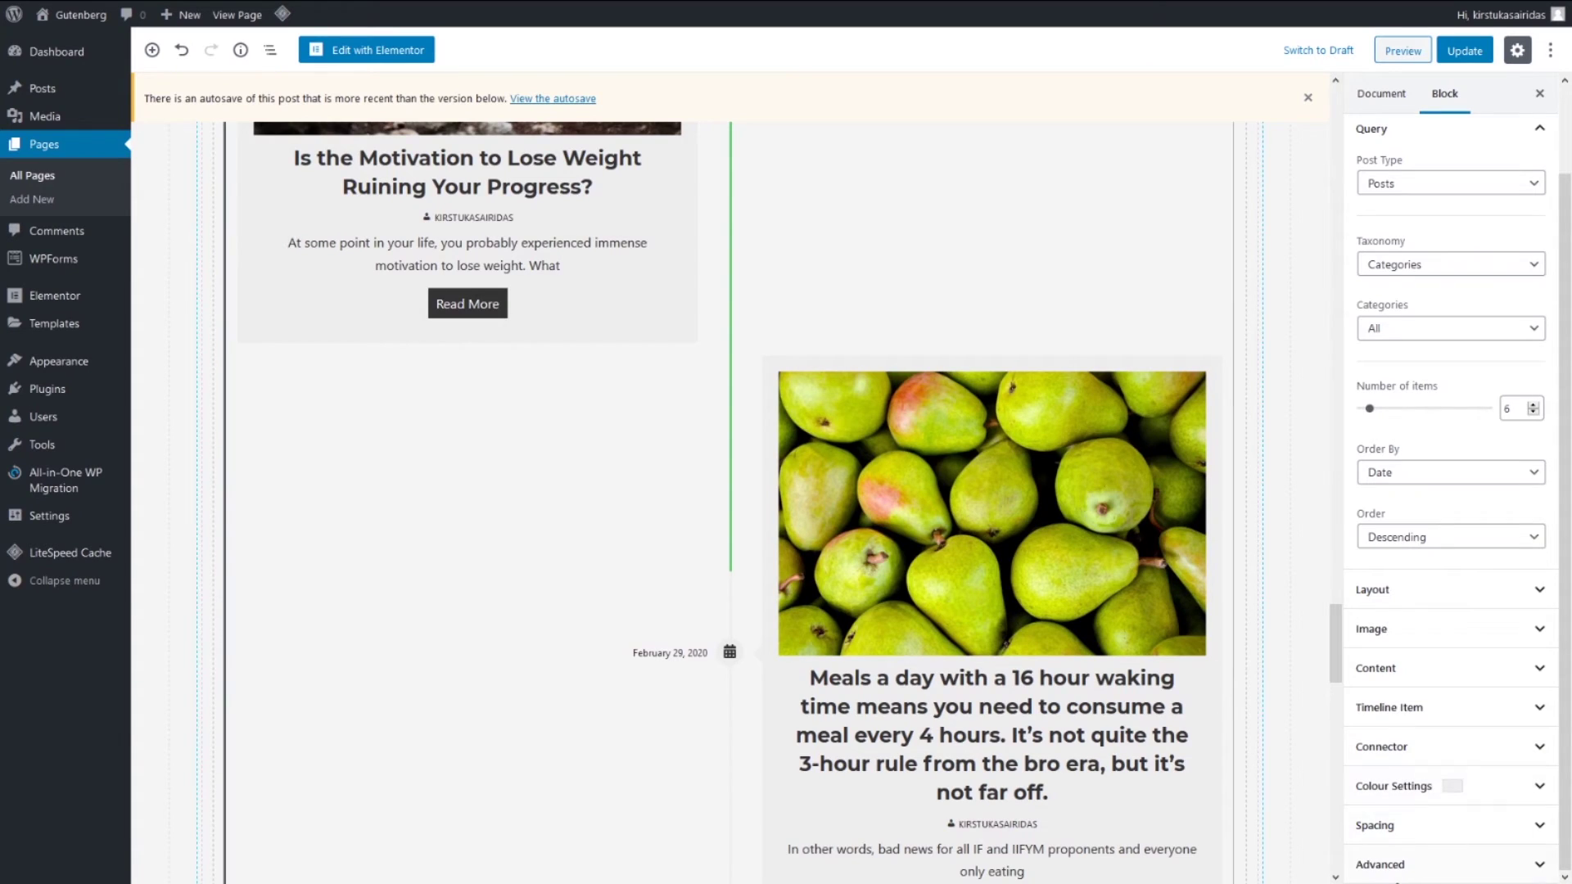
{"action": "scroll", "coordinate": [1416, 344], "scroll_direction": "up", "scroll_amount": 2}
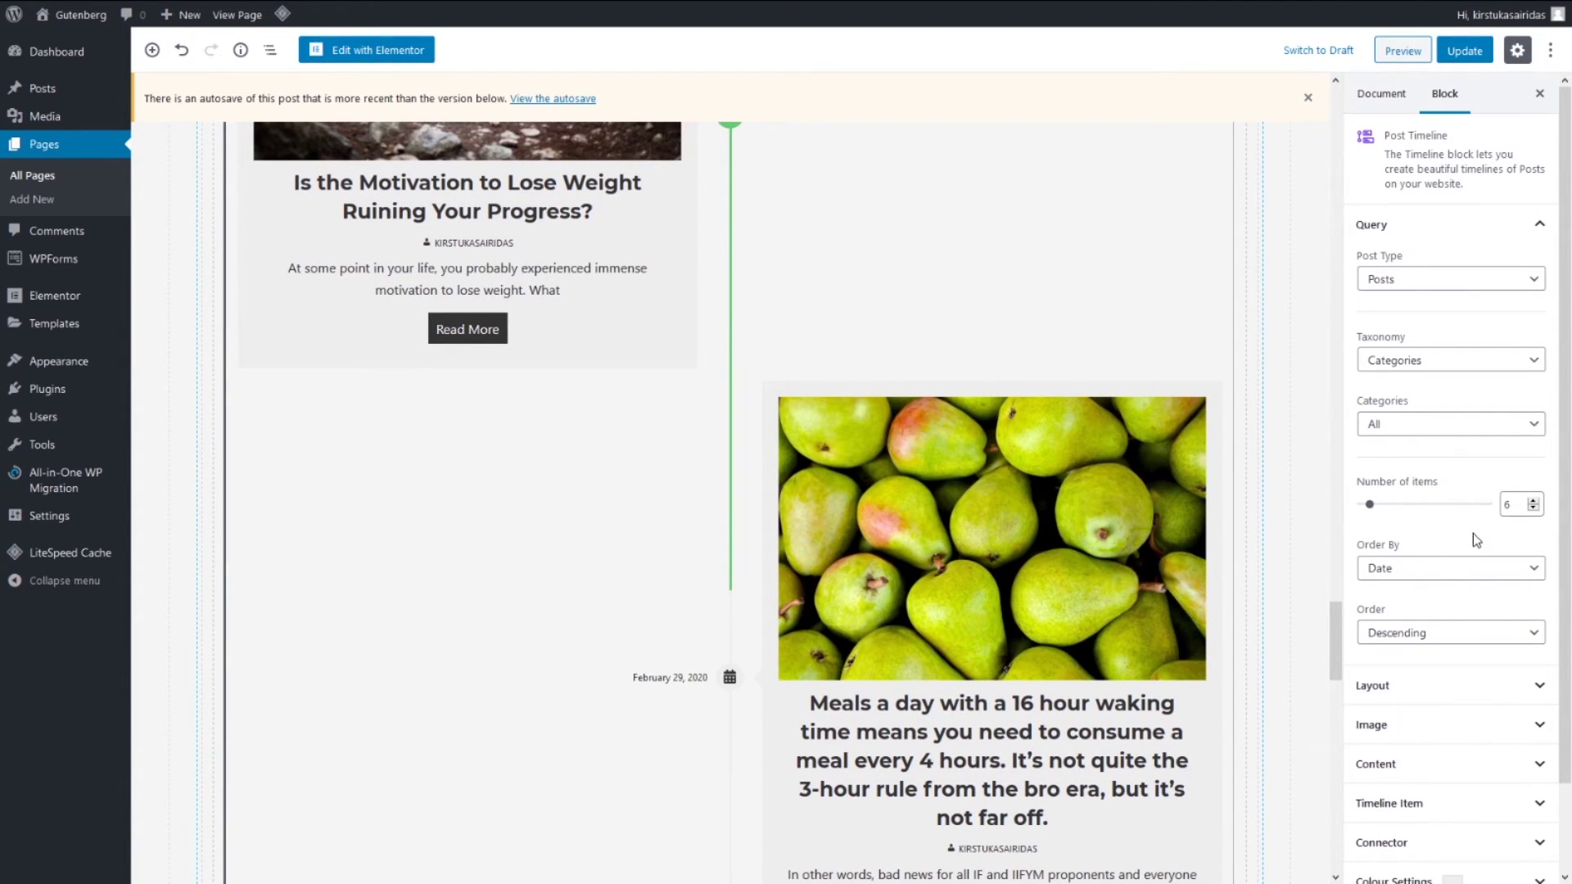
{"action": "scroll", "coordinate": [772, 488], "scroll_direction": "up", "scroll_amount": 7}
{"action": "scroll", "coordinate": [778, 477], "scroll_direction": "down", "scroll_amount": 20}
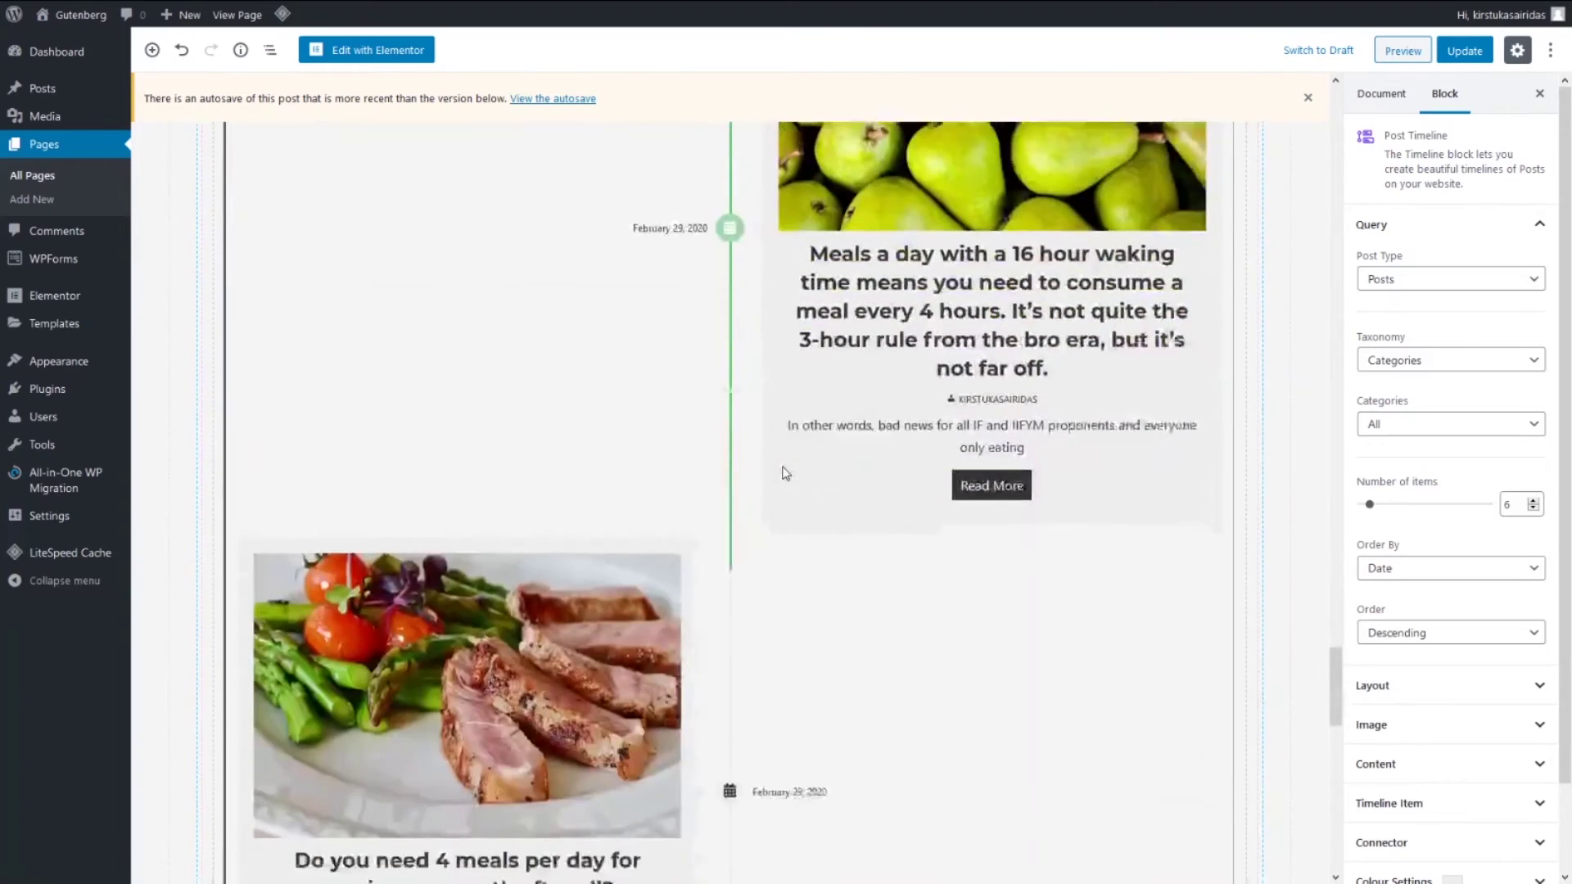
{"action": "scroll", "coordinate": [782, 472], "scroll_direction": "down", "scroll_amount": 7}
{"action": "scroll", "coordinate": [784, 473], "scroll_direction": "up", "scroll_amount": 6}
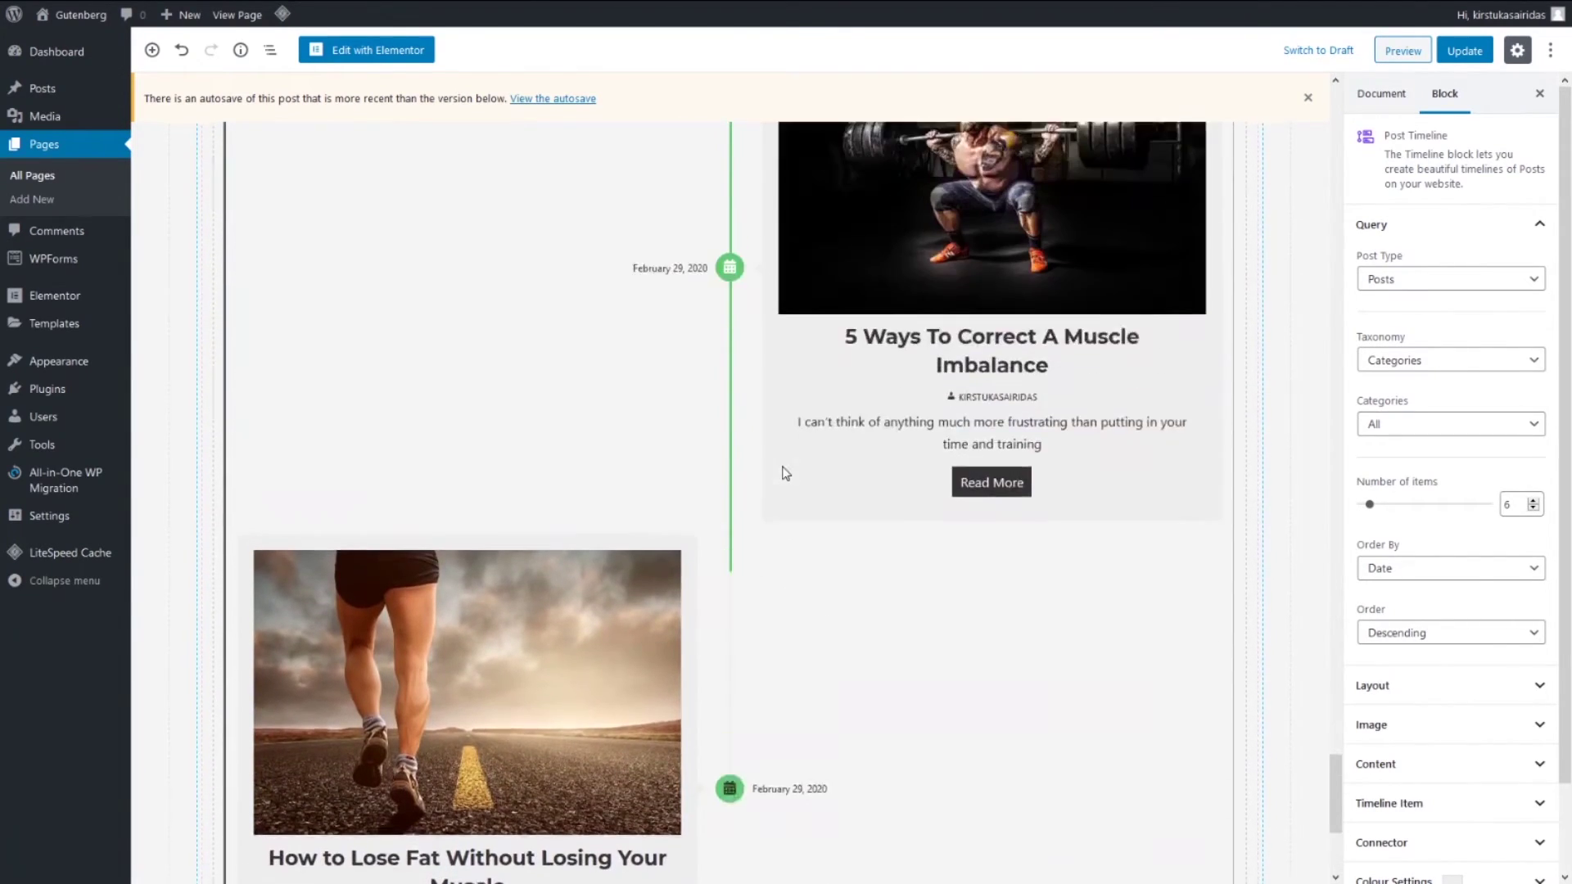
{"action": "scroll", "coordinate": [1491, 624], "scroll_direction": "down", "scroll_amount": 1}
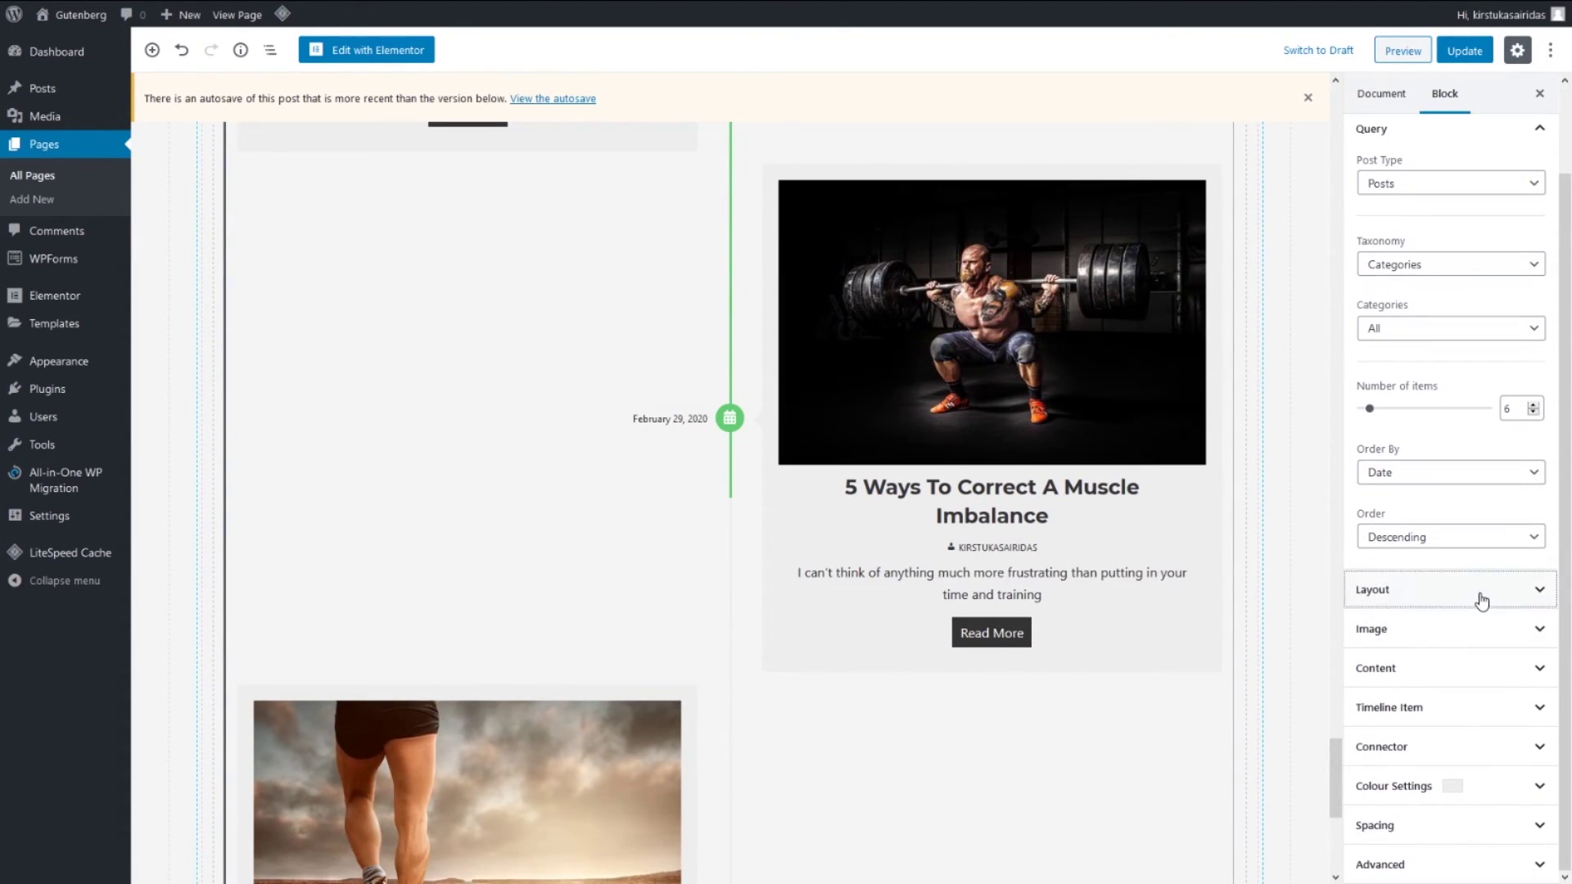
Try a right-side timeline orientation, then return the Post Timeline to centred layout
{"action": "left_click", "coordinate": [1481, 598]}
{"action": "scroll", "coordinate": [1481, 598], "scroll_direction": "down", "scroll_amount": 3}
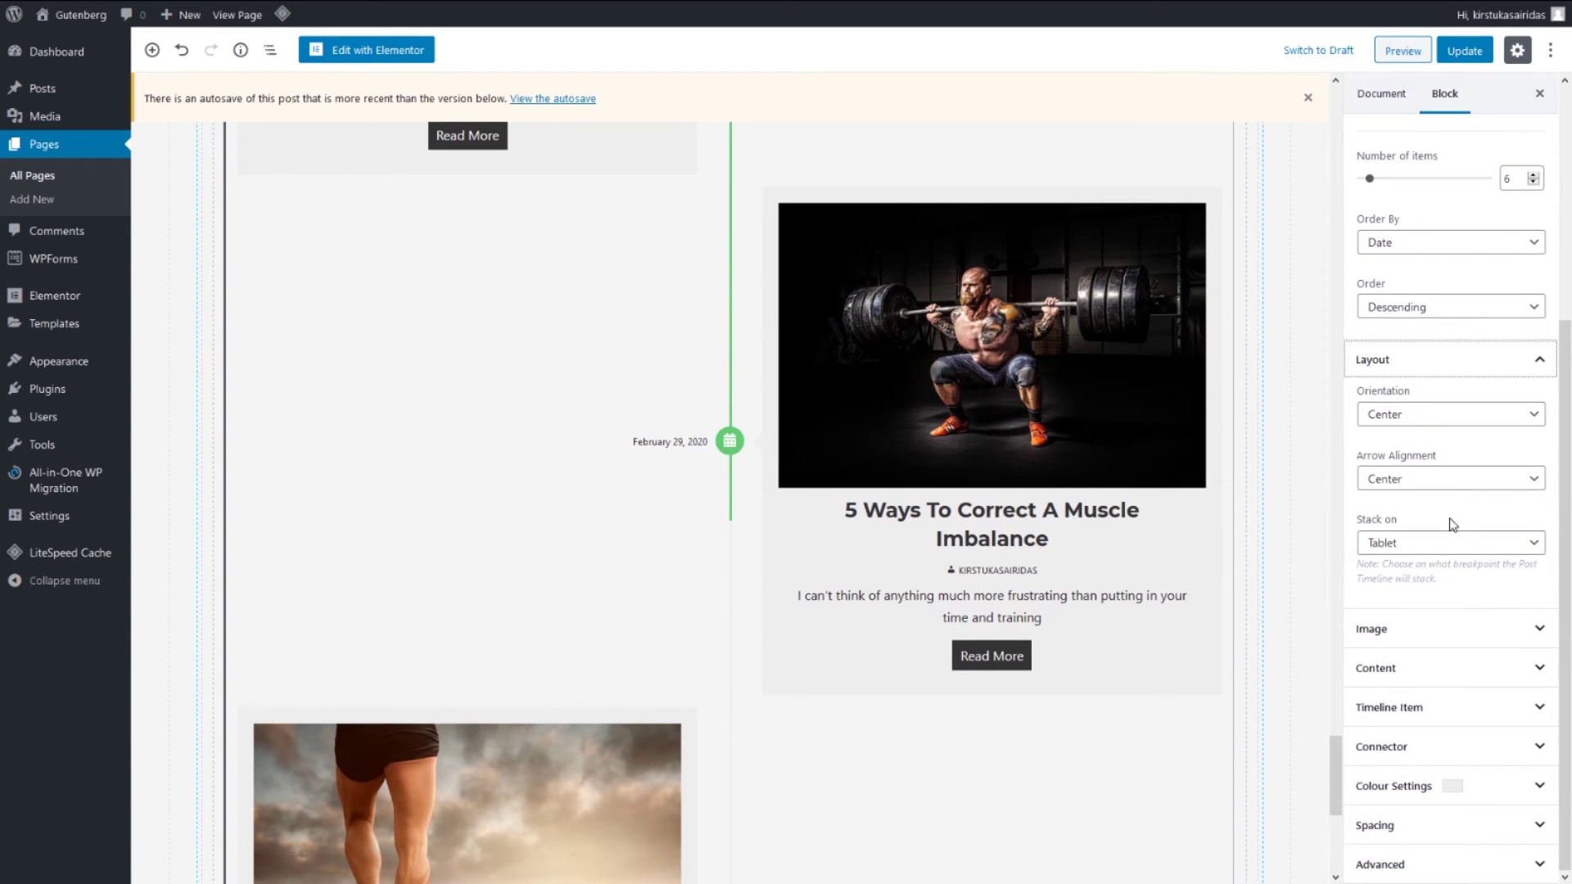
{"action": "left_click", "coordinate": [1420, 414]}
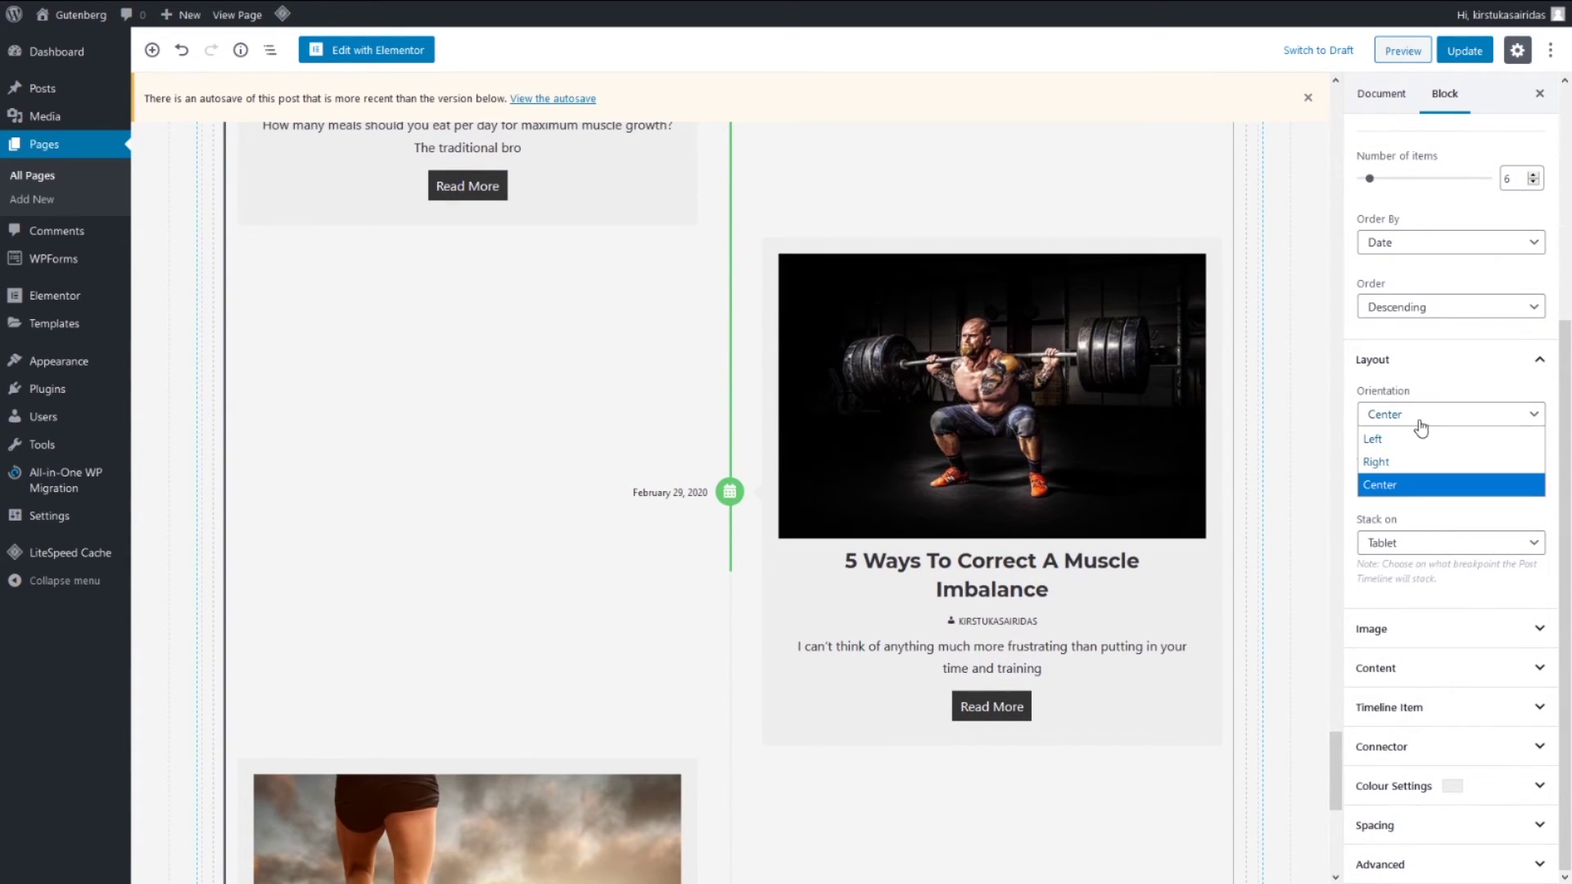
{"action": "left_click", "coordinate": [1420, 462]}
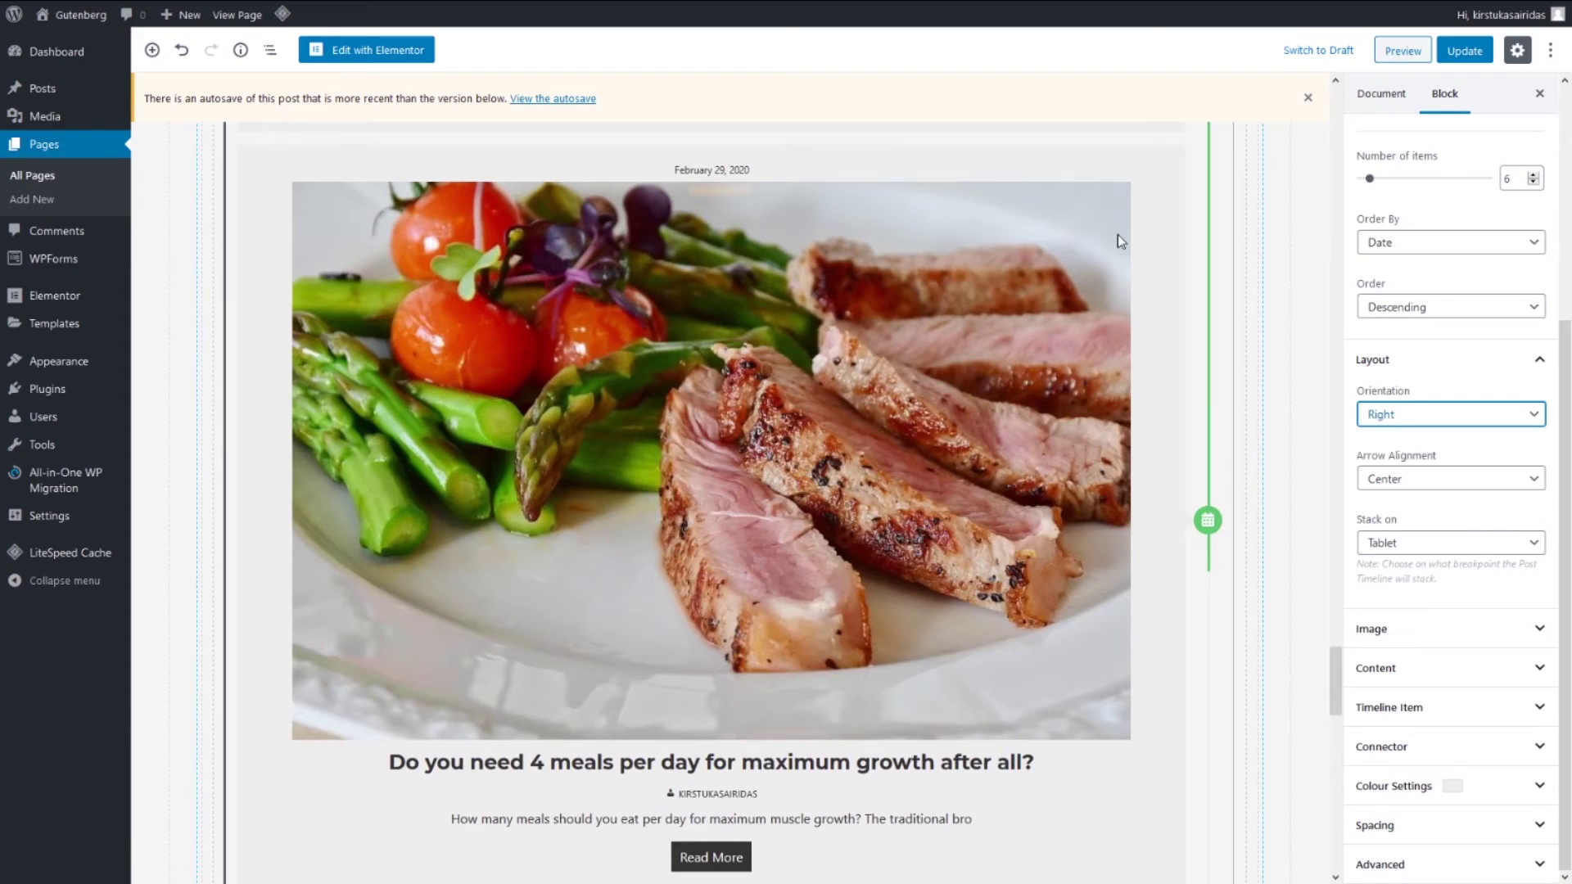
{"action": "left_click", "coordinate": [1388, 416]}
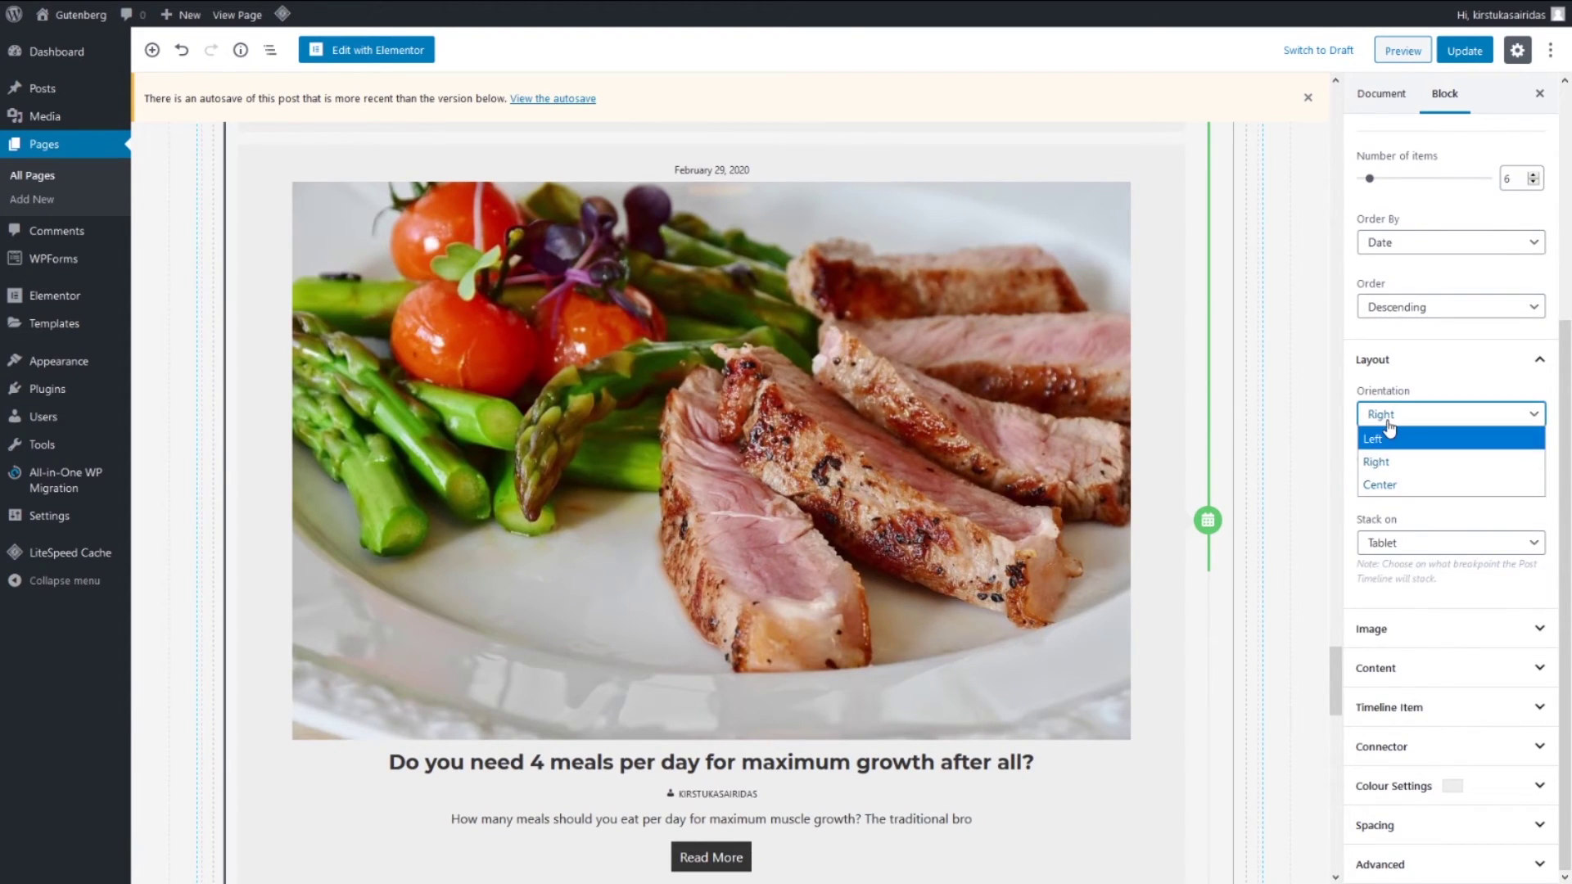
{"action": "left_click", "coordinate": [1391, 485]}
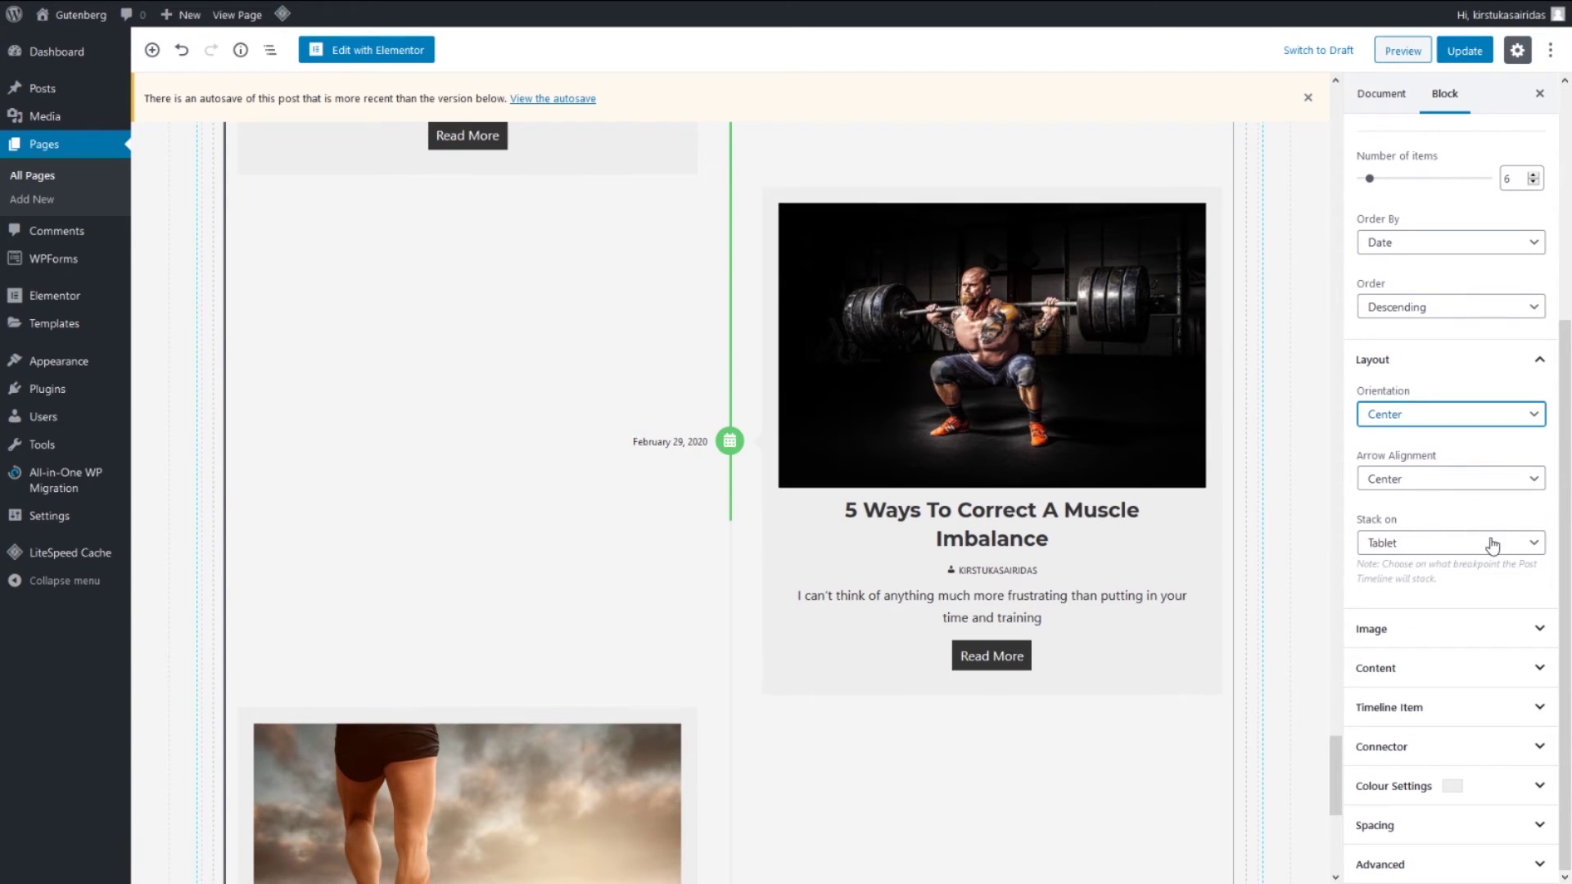
Change the featured image size from Thumbnail to Medium Large, then expand the Content settings
{"action": "left_click", "coordinate": [1483, 634]}
{"action": "scroll", "coordinate": [1473, 597], "scroll_direction": "down", "scroll_amount": 2}
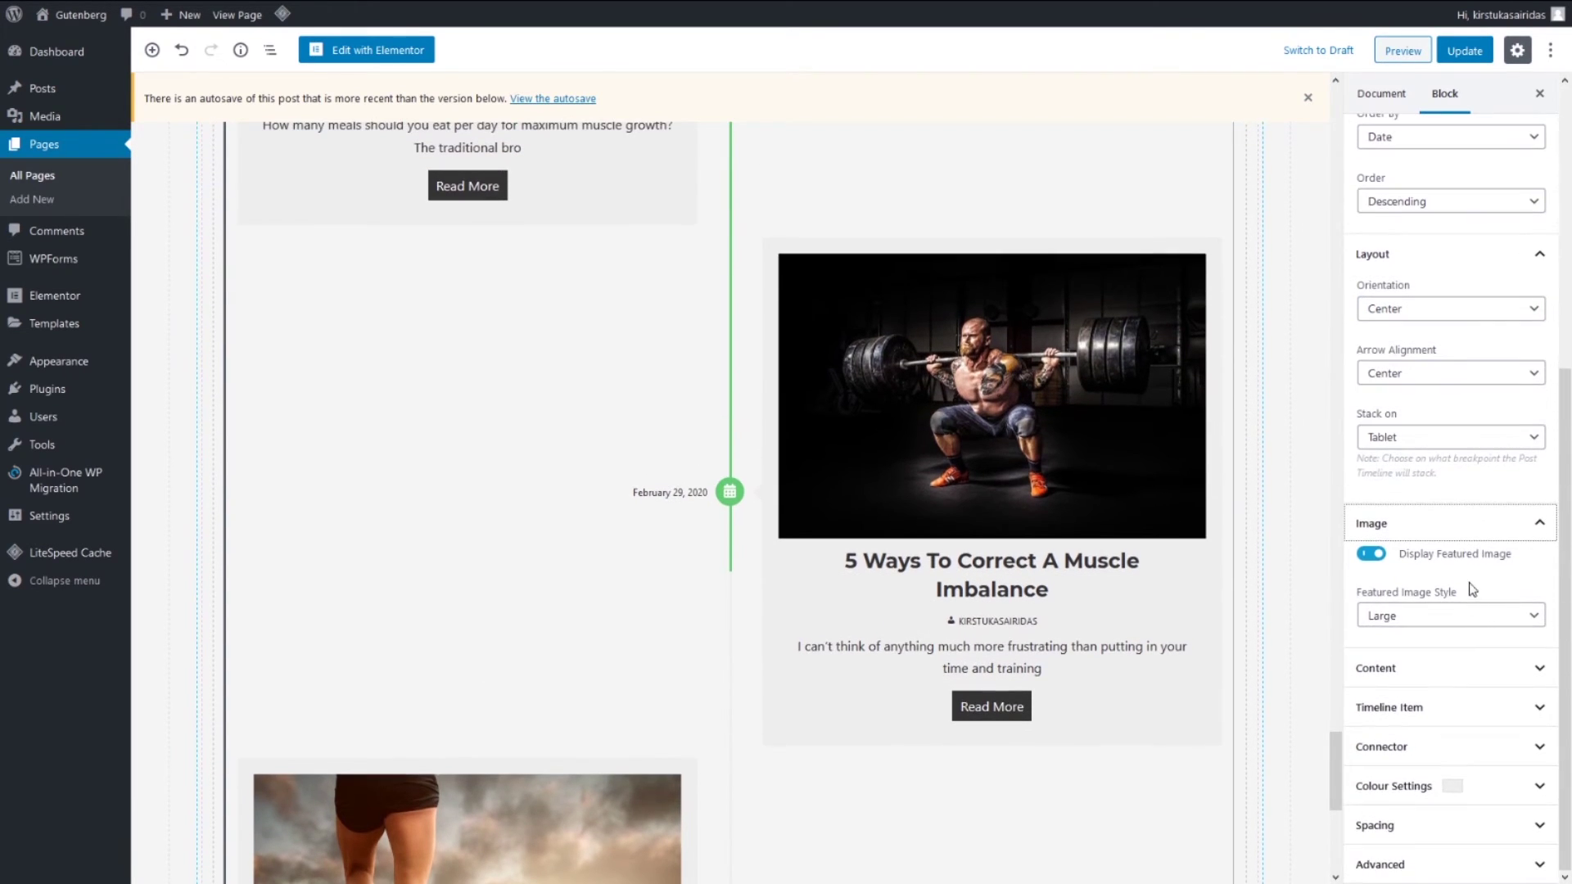
{"action": "left_click", "coordinate": [1405, 625]}
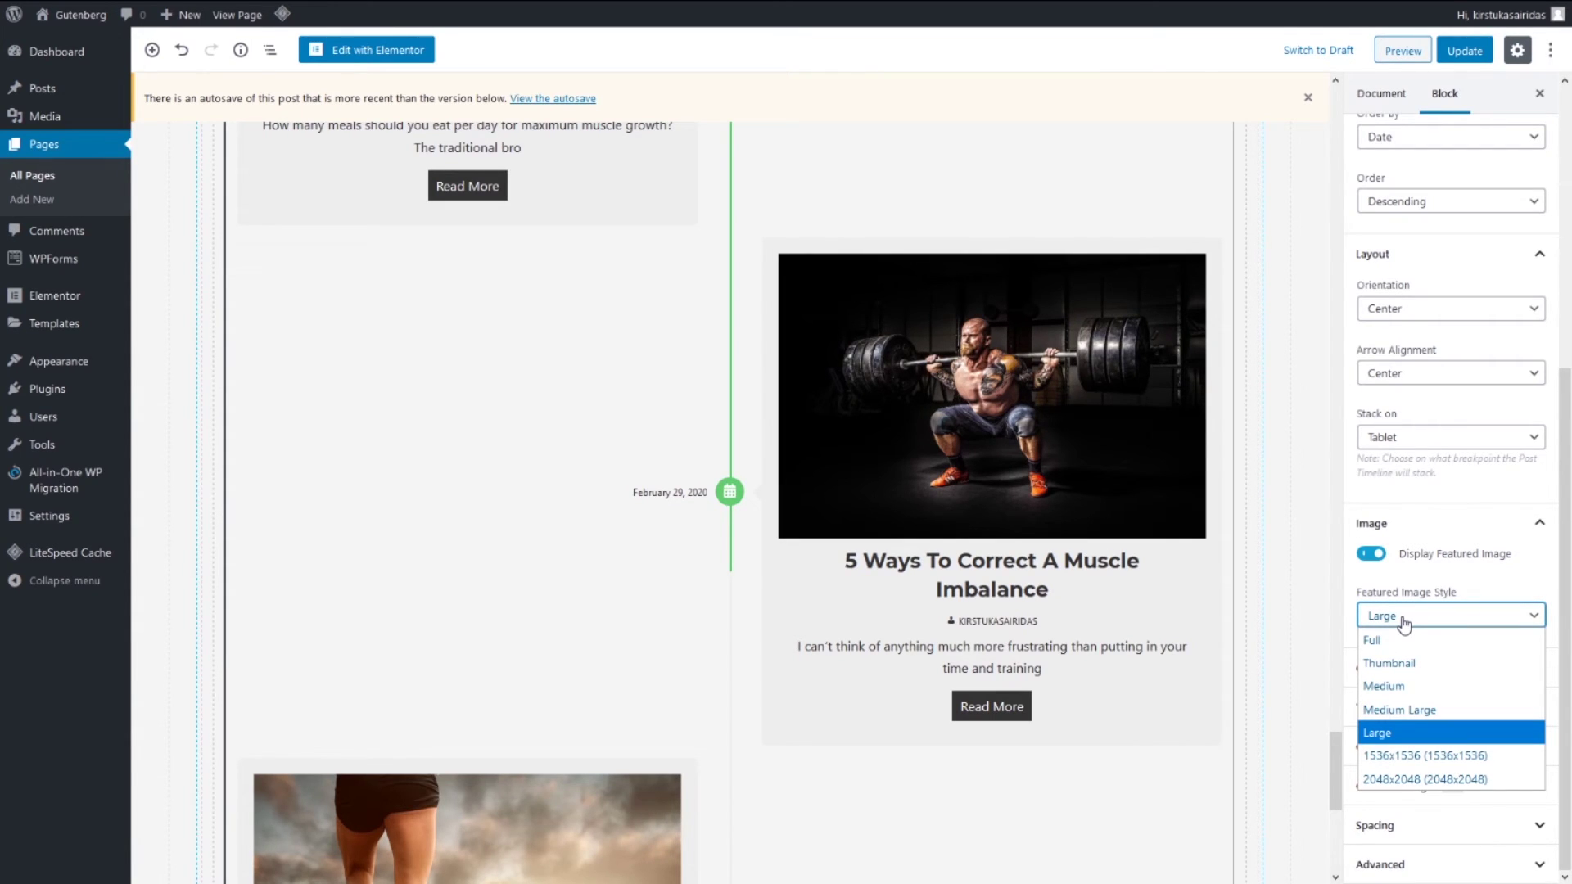
{"action": "left_click", "coordinate": [1387, 664]}
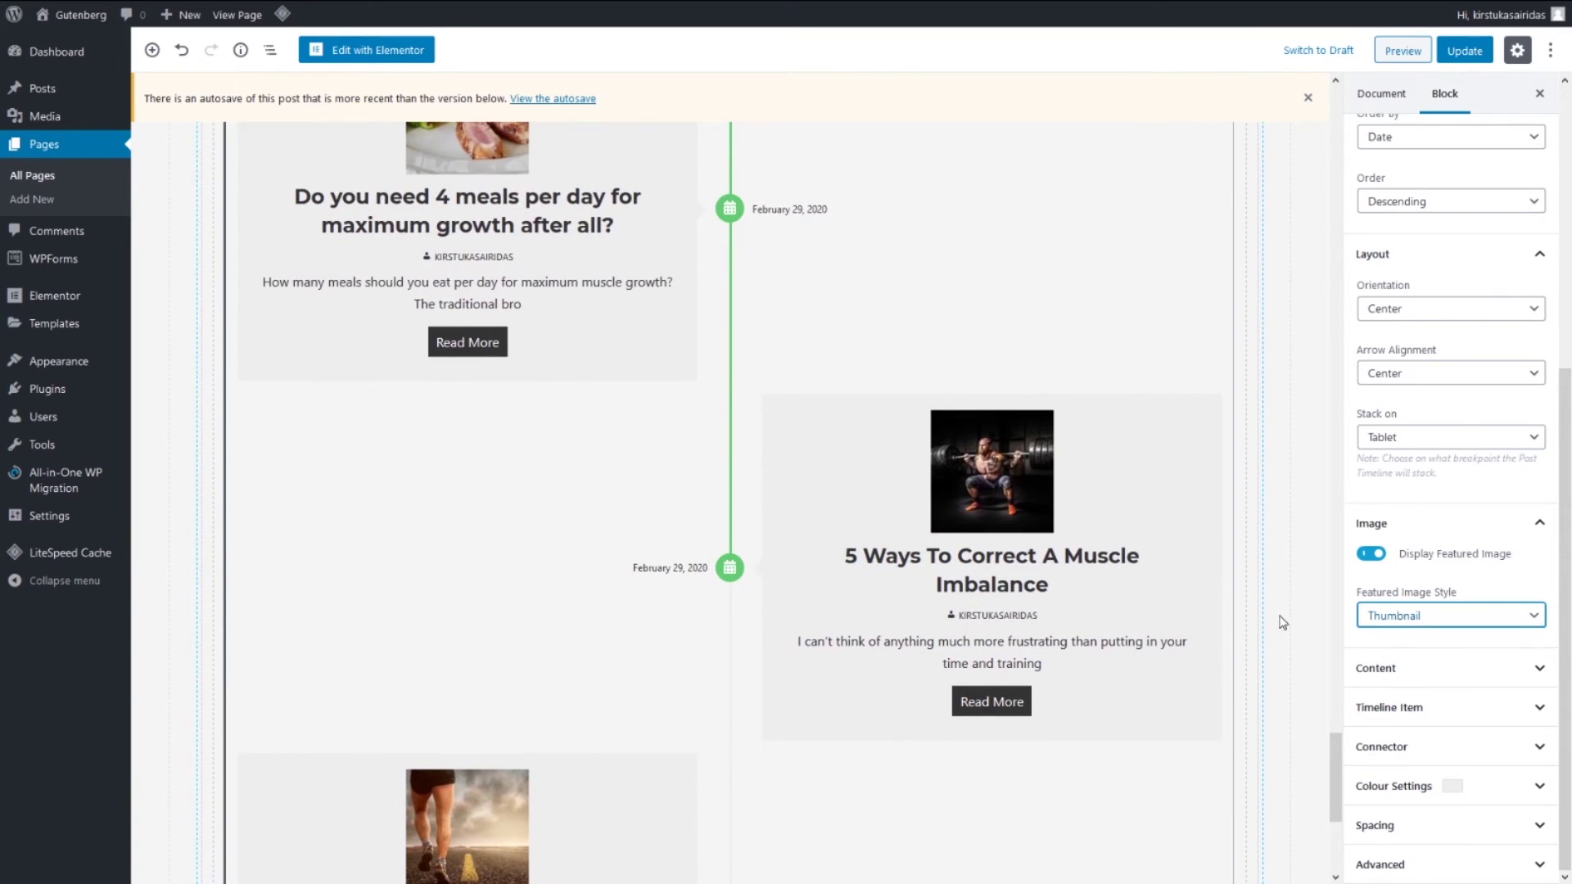
{"action": "left_click", "coordinate": [1395, 627]}
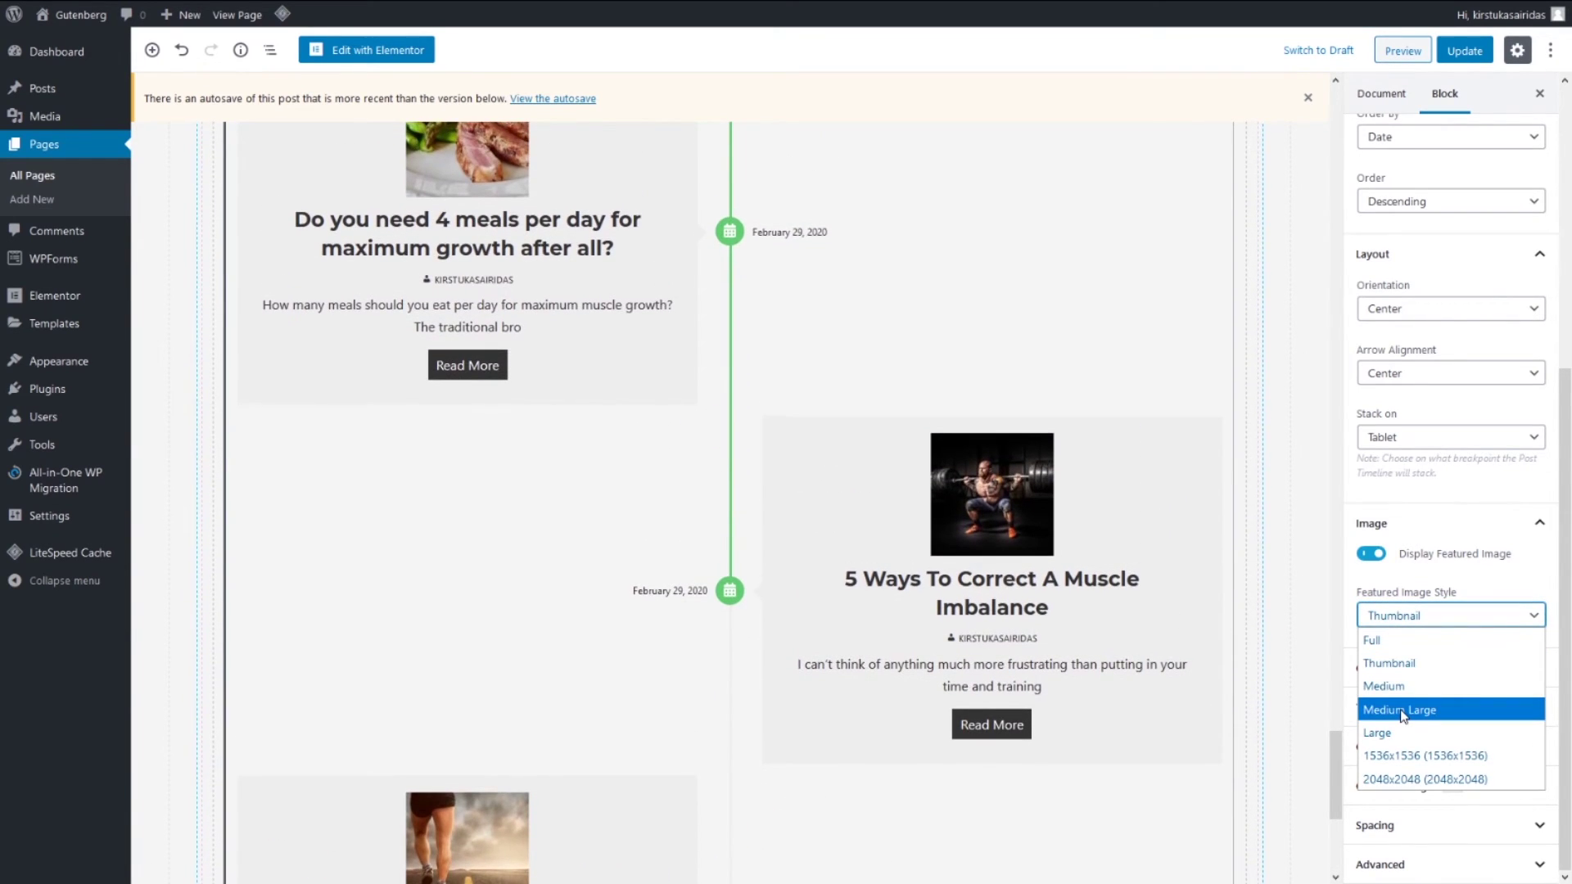
{"action": "left_click", "coordinate": [1401, 711]}
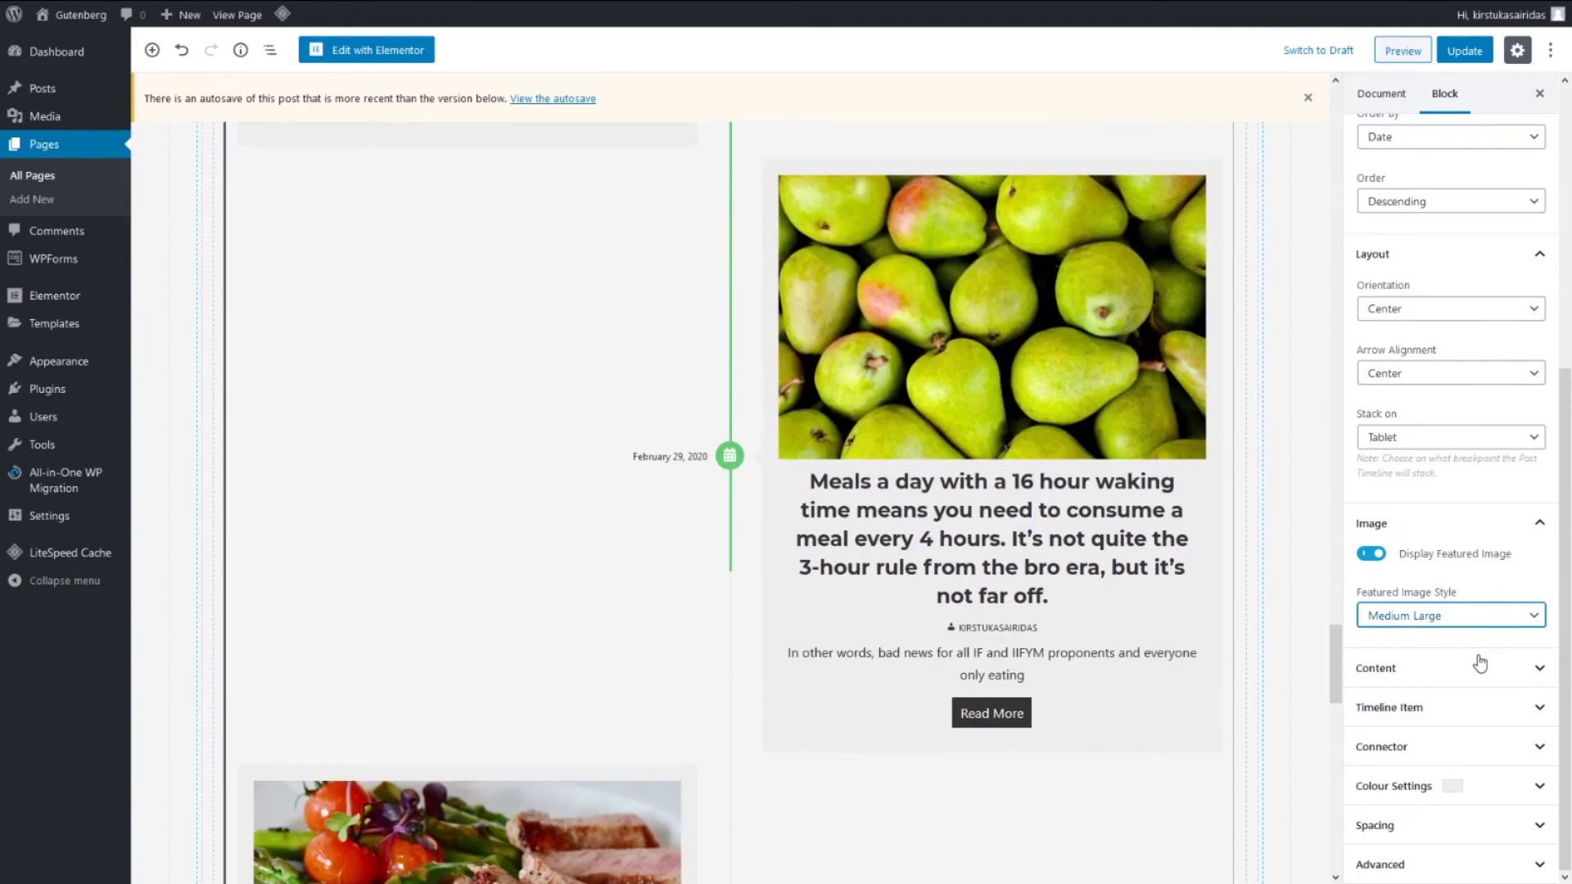
{"action": "left_click", "coordinate": [1533, 524]}
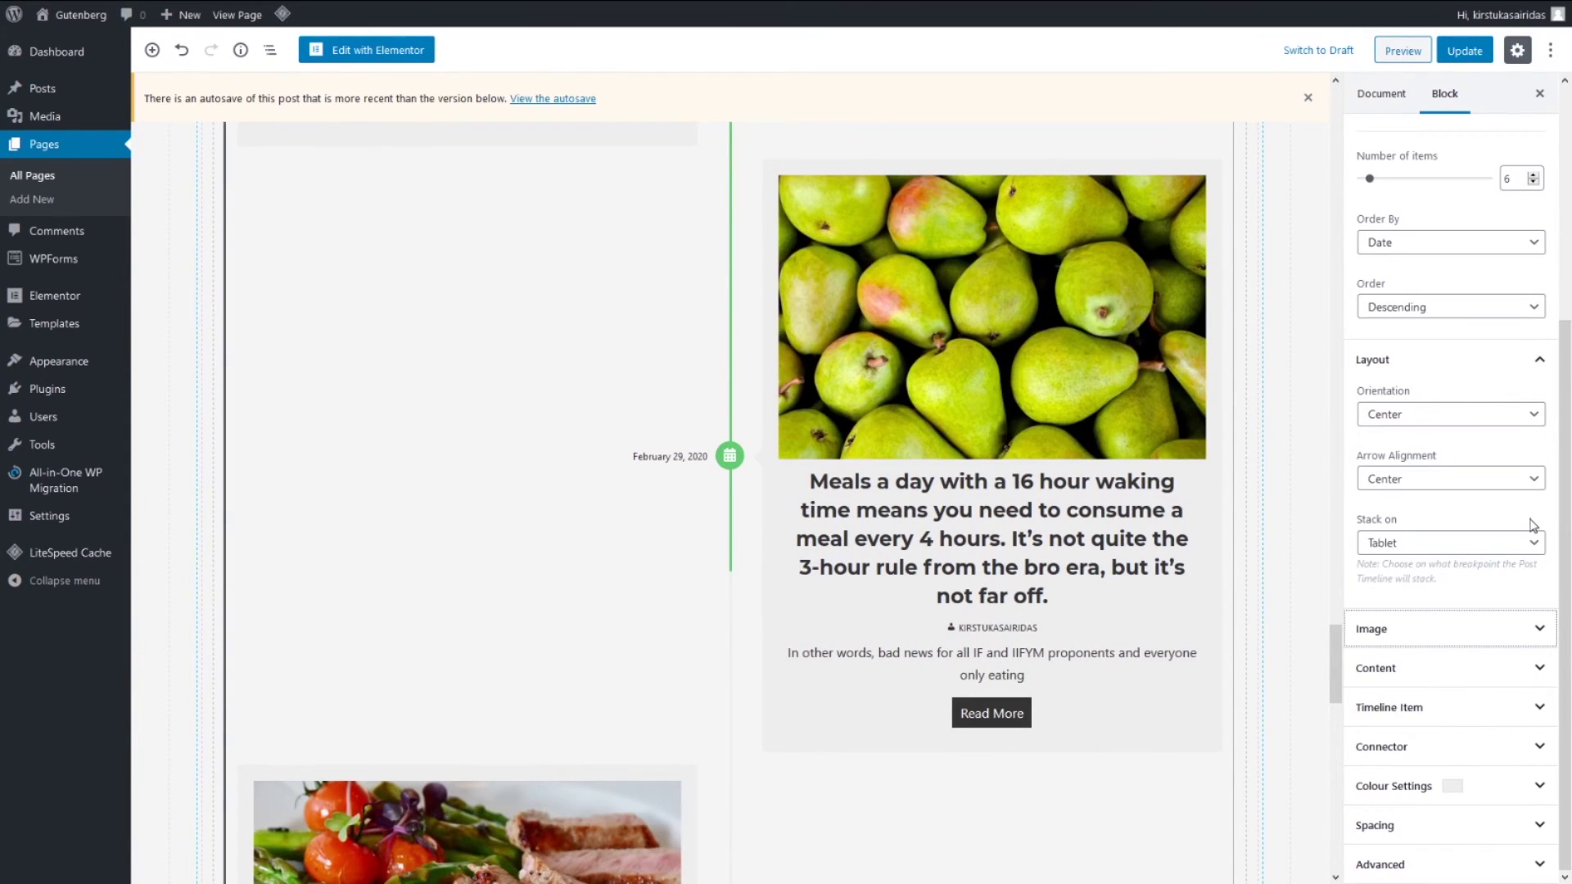
{"action": "left_click", "coordinate": [1512, 667]}
{"action": "scroll", "coordinate": [1443, 338], "scroll_direction": "down", "scroll_amount": 5}
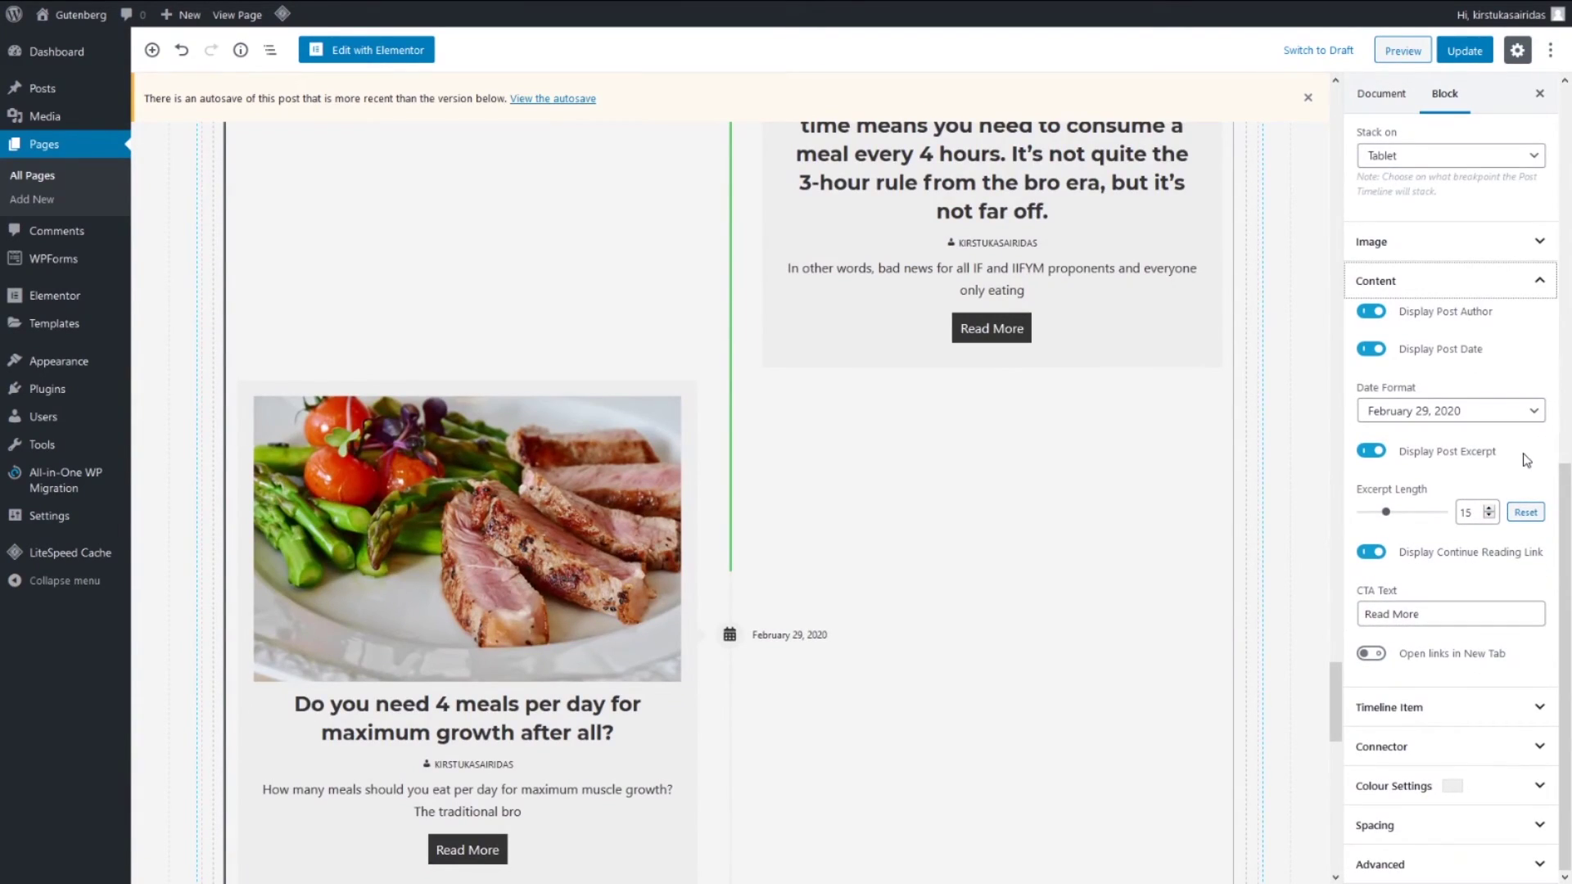
{"action": "scroll", "coordinate": [1433, 630], "scroll_direction": "up", "scroll_amount": 8}
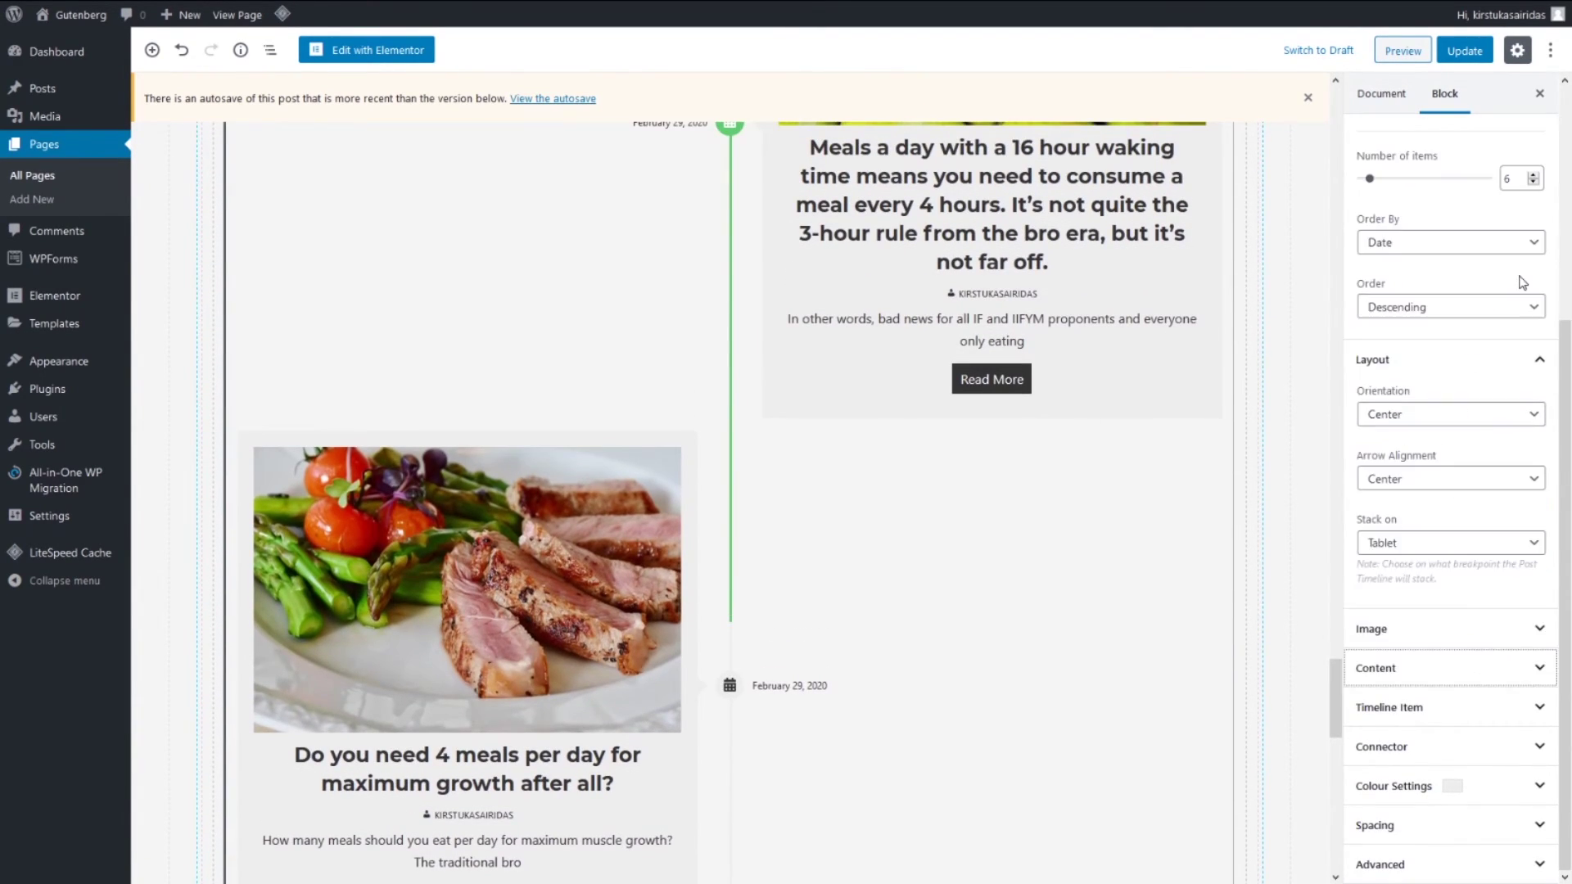
Set the Timeline Item heading tag to H4 for the timeline post headings
{"action": "left_click", "coordinate": [1553, 225]}
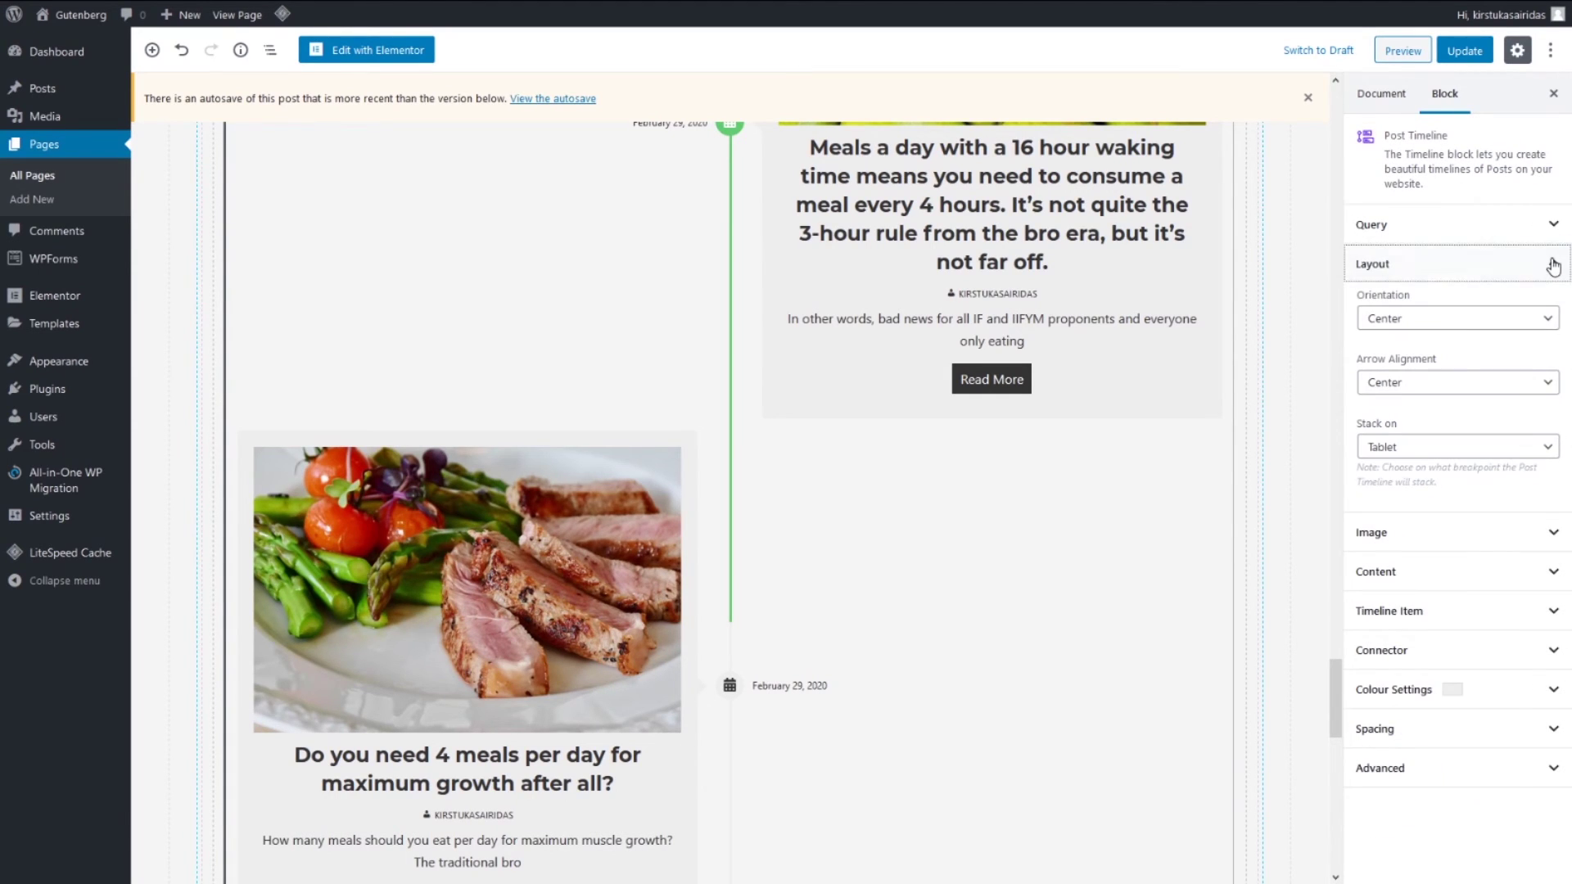
{"action": "left_click", "coordinate": [1552, 264]}
{"action": "left_click", "coordinate": [1539, 400]}
{"action": "left_click", "coordinate": [1491, 473]}
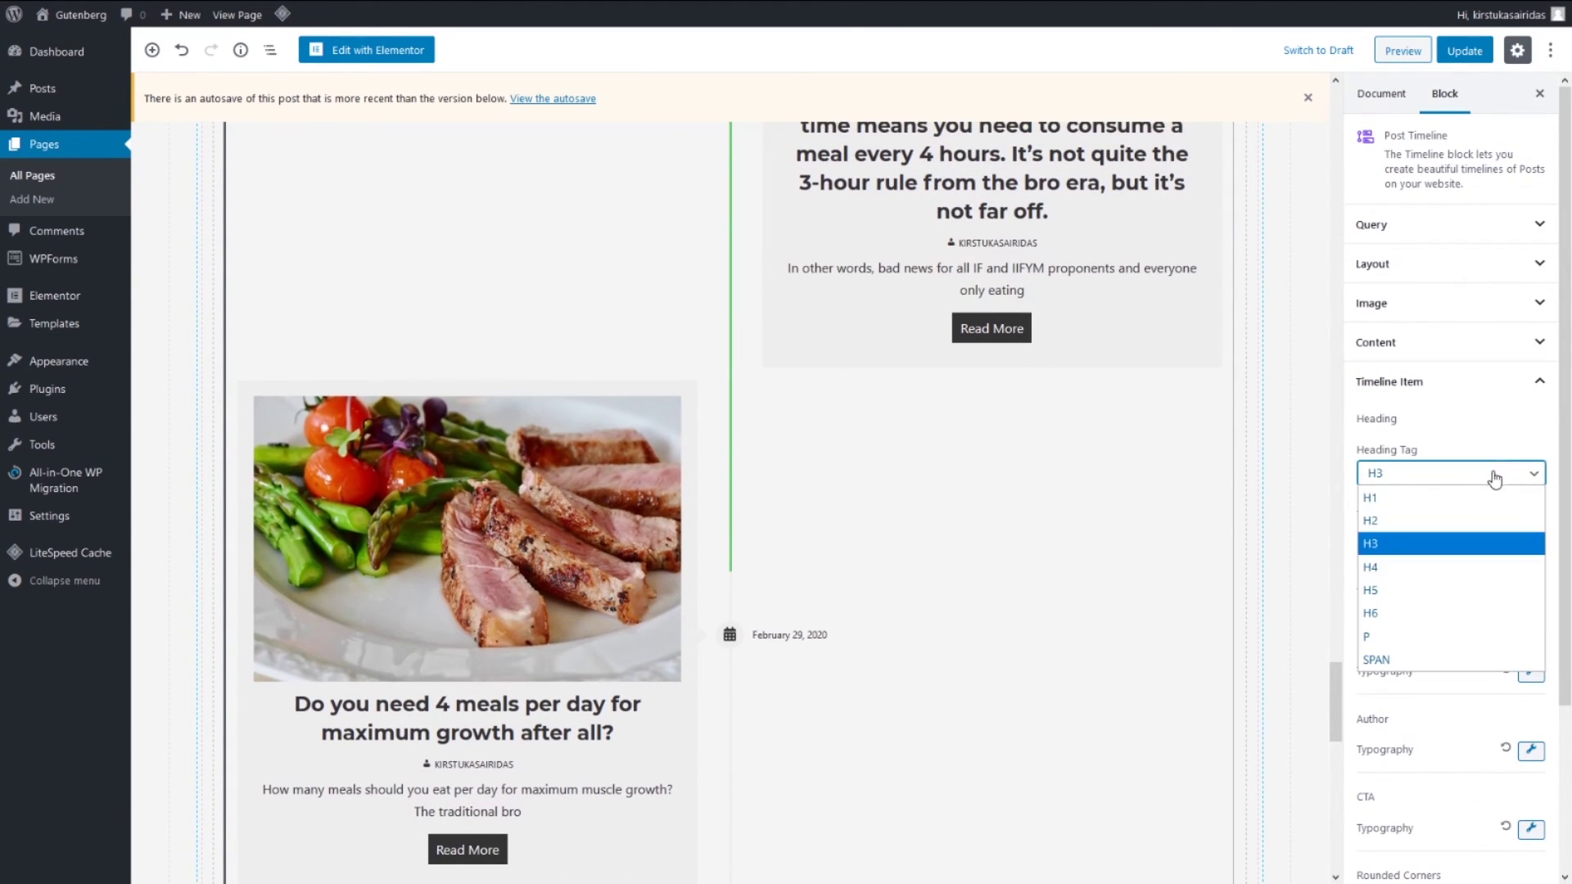
{"action": "left_click", "coordinate": [1448, 569]}
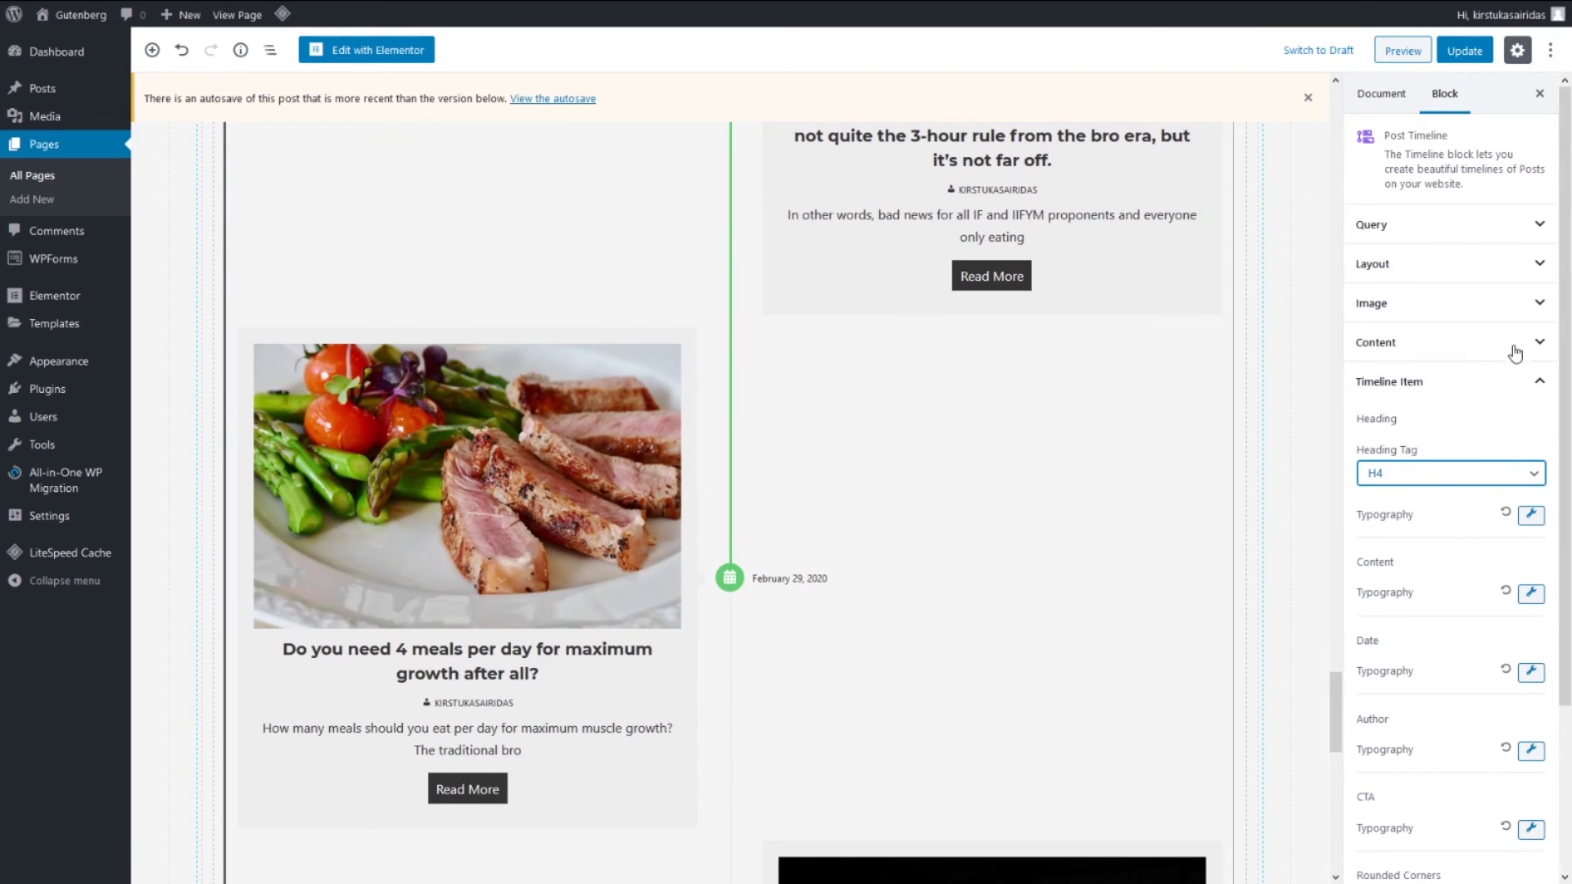
{"action": "left_click", "coordinate": [1520, 382]}
Replace the calendar connector icon with a different icon from the picker
{"action": "left_click", "coordinate": [1526, 422]}
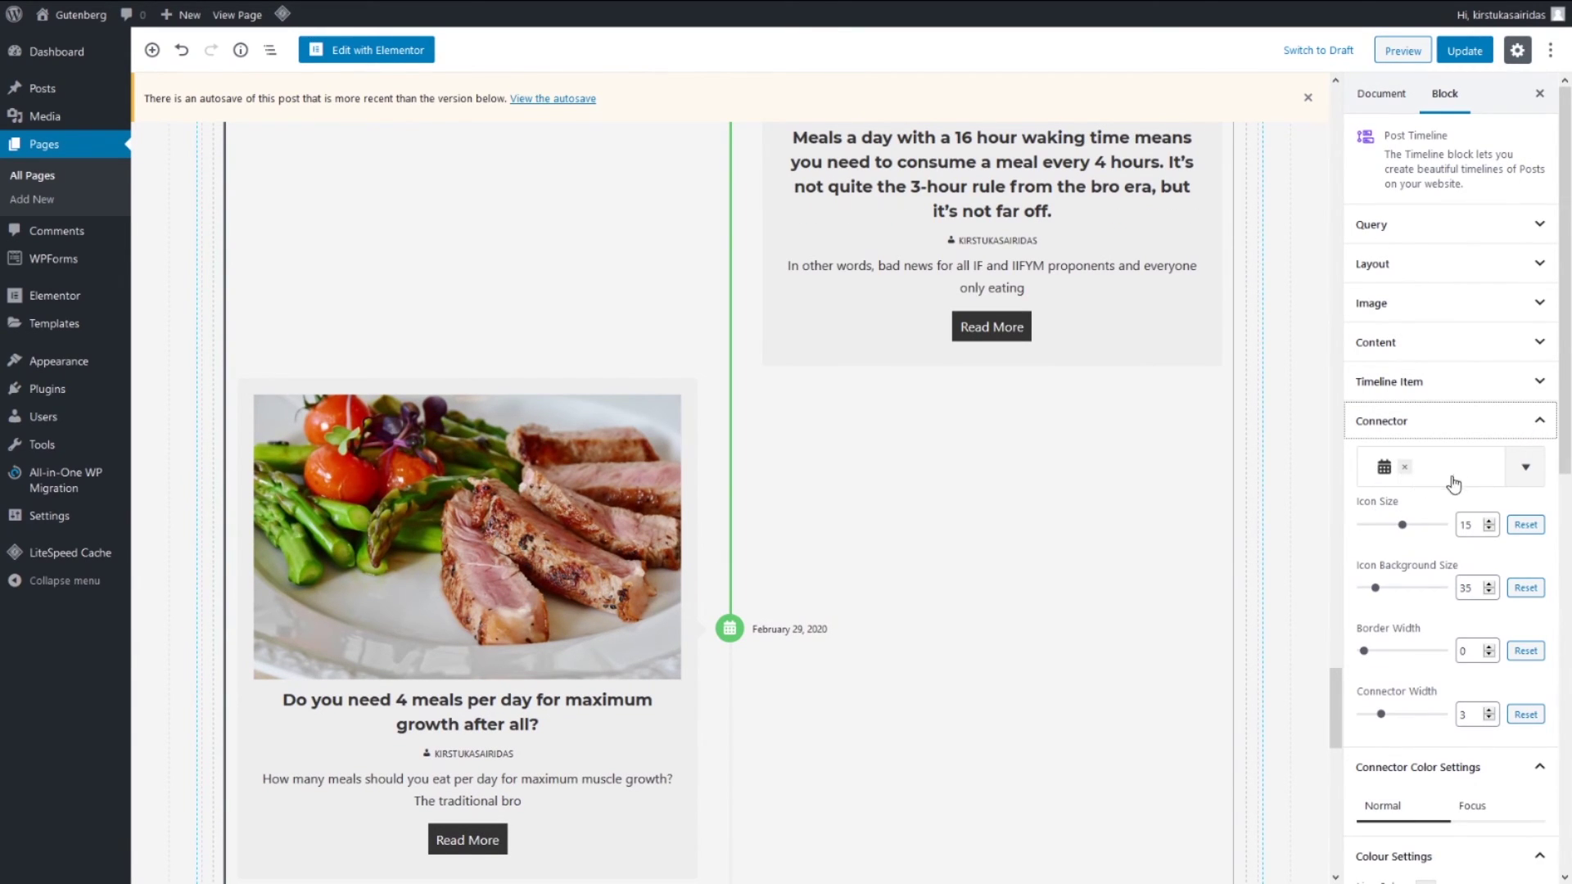
{"action": "left_click", "coordinate": [1518, 475]}
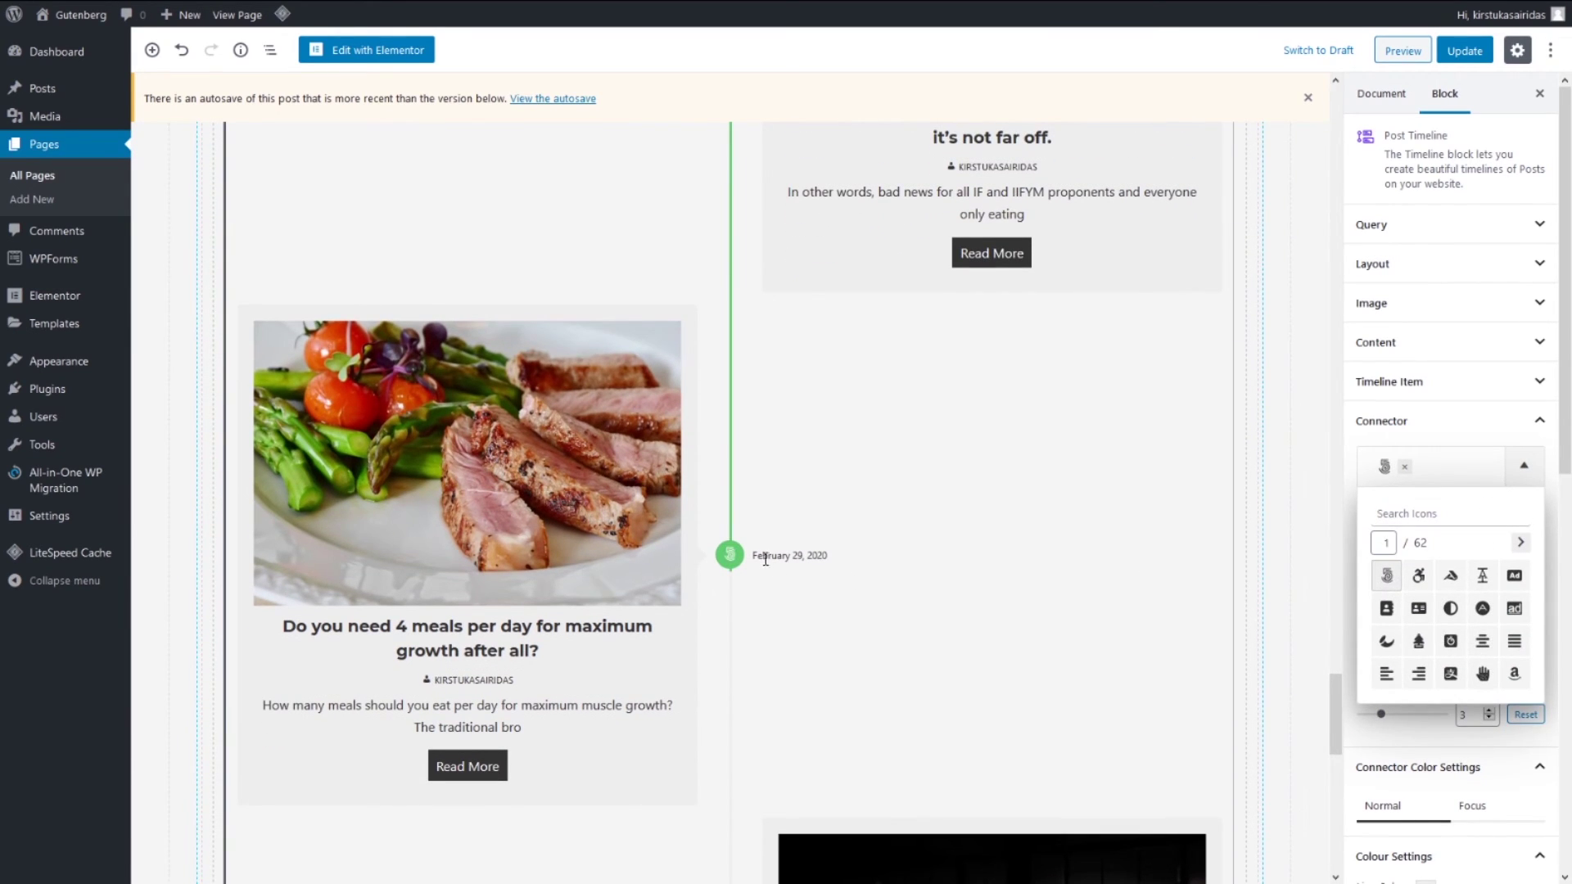
{"action": "left_click", "coordinate": [1405, 466]}
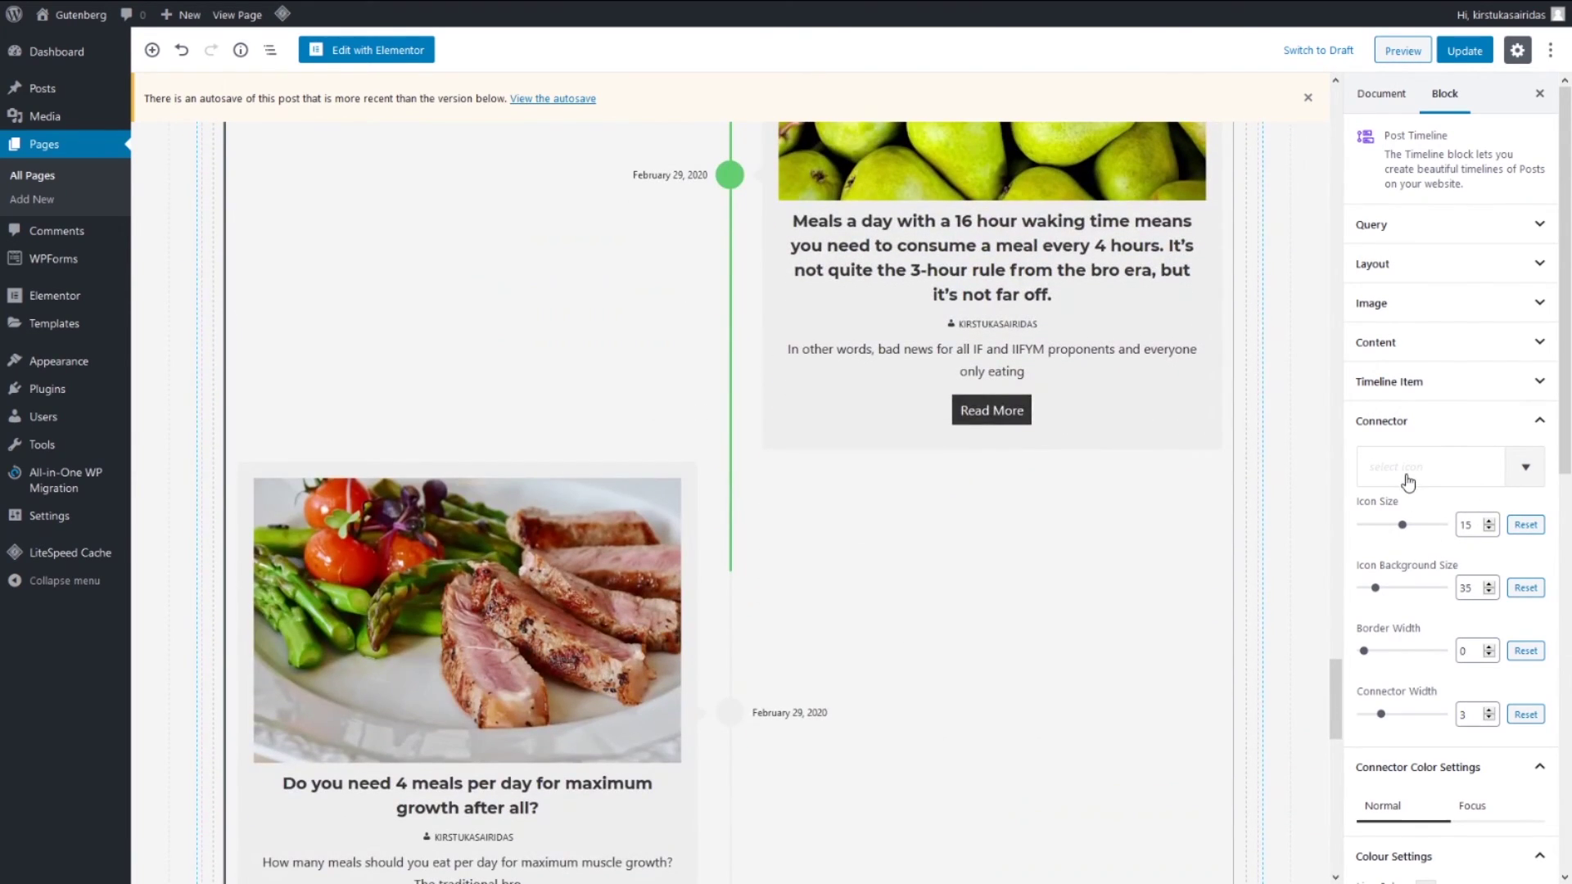
{"action": "left_click", "coordinate": [1408, 482]}
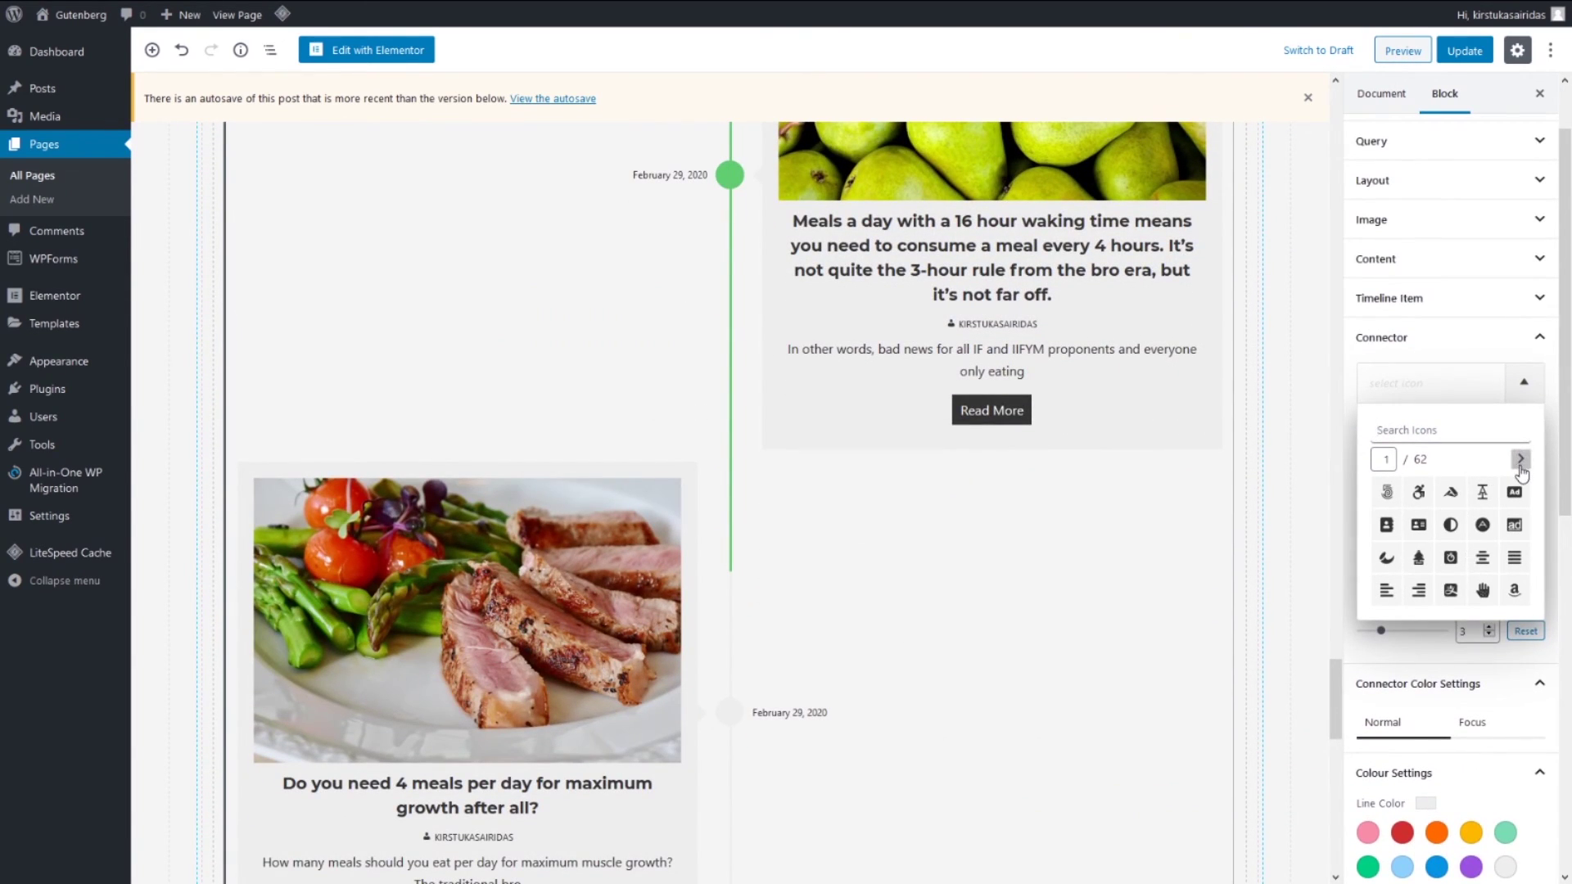
{"action": "left_click", "coordinate": [1520, 468]}
{"action": "left_click", "coordinate": [1520, 468]}
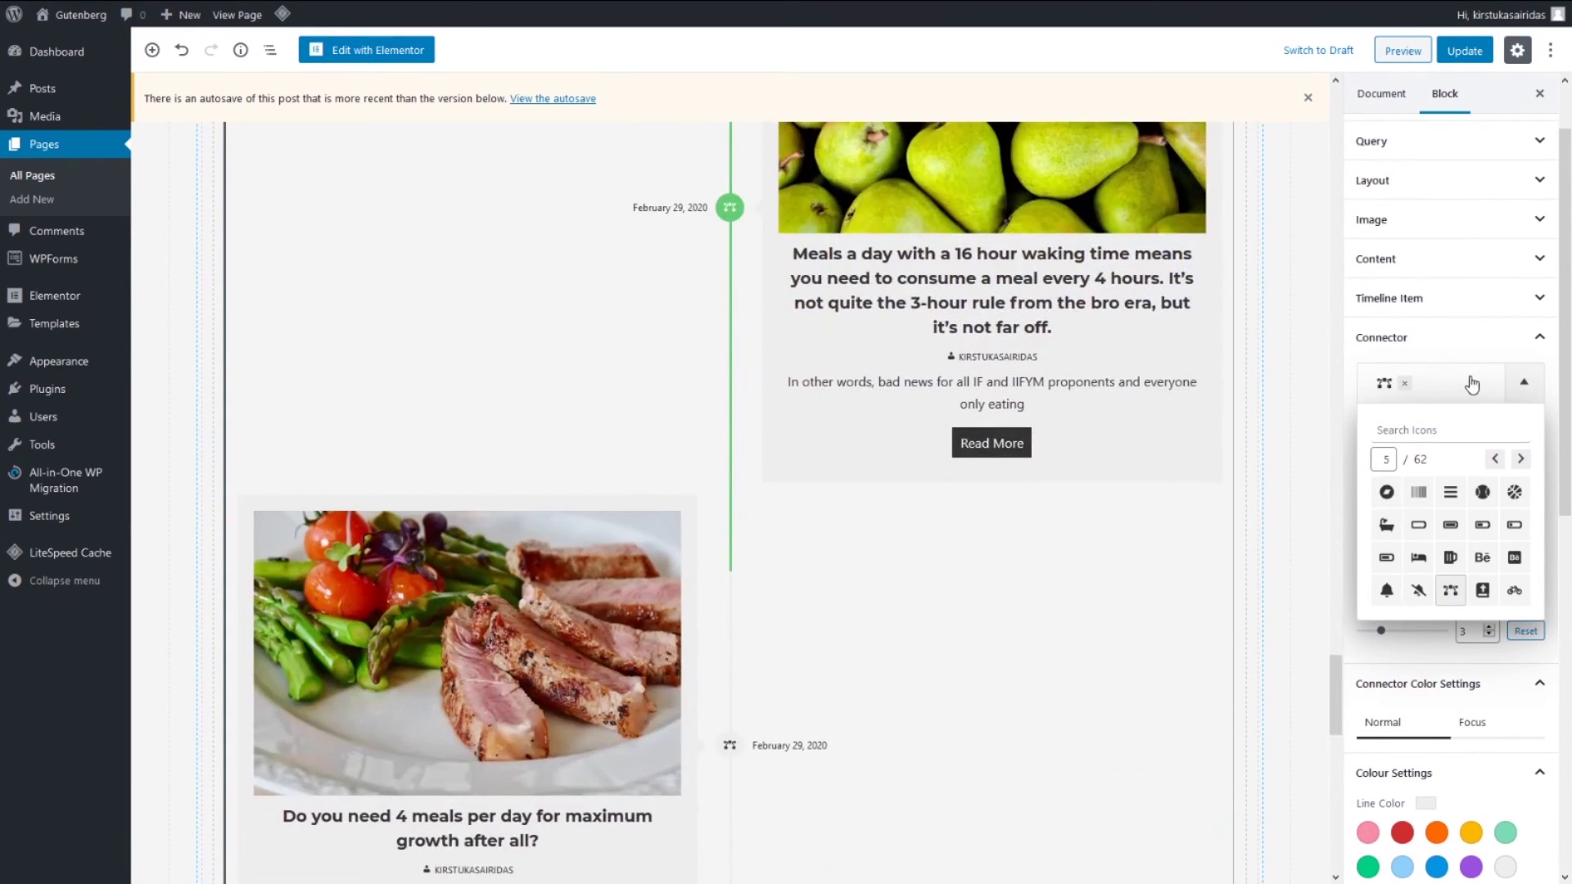
{"action": "left_click", "coordinate": [1481, 425]}
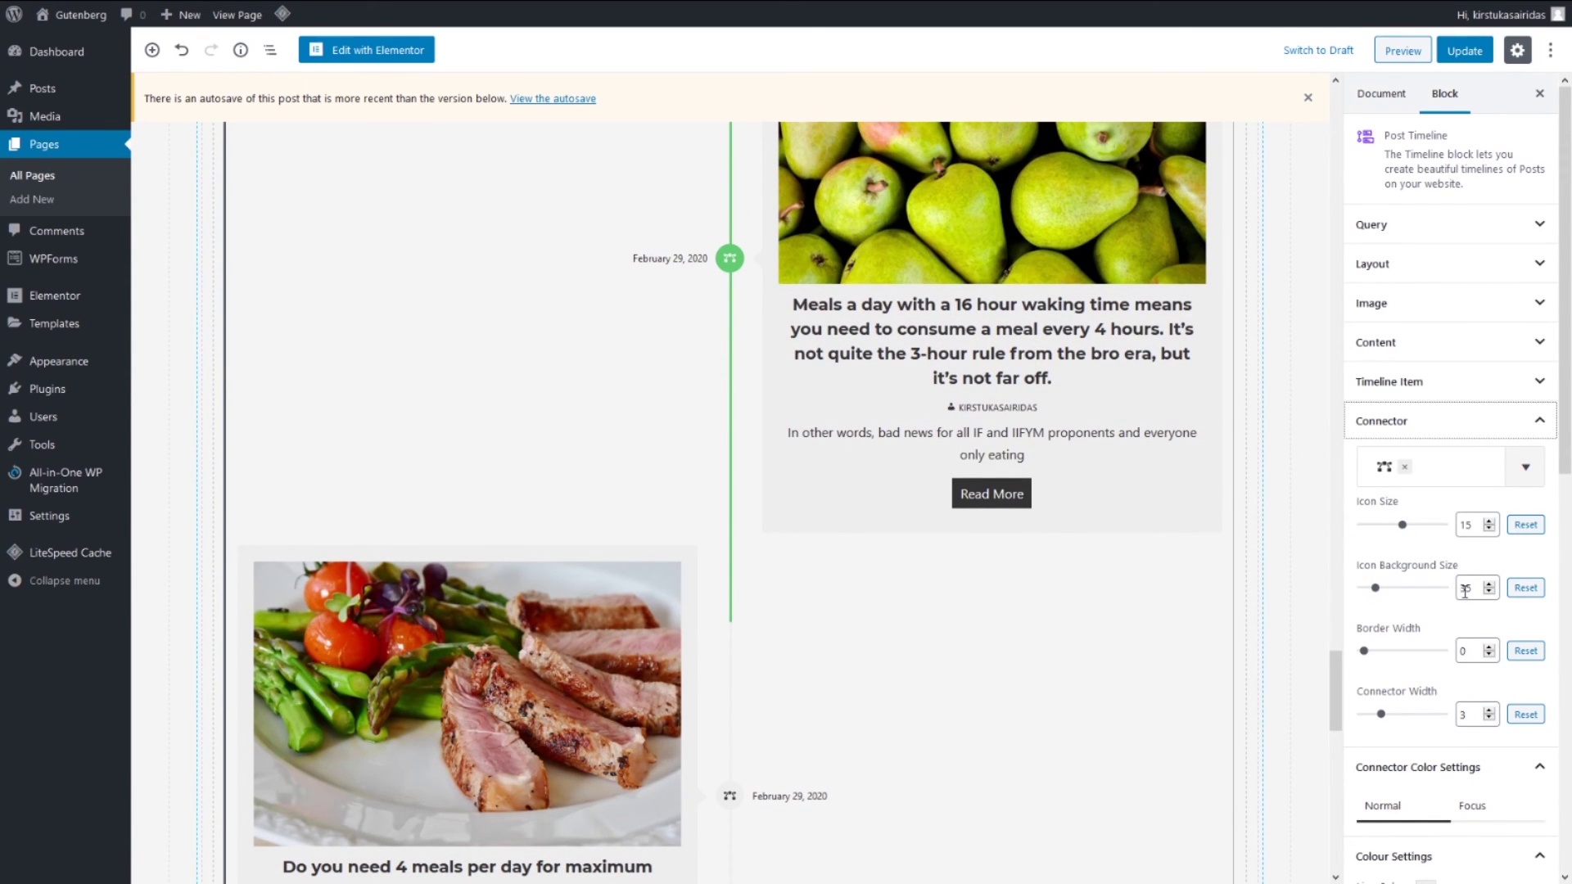
Check the timeline's spacing settings, then collapse the connector and spacing panels
{"action": "scroll", "coordinate": [1467, 518], "scroll_direction": "down", "scroll_amount": 10}
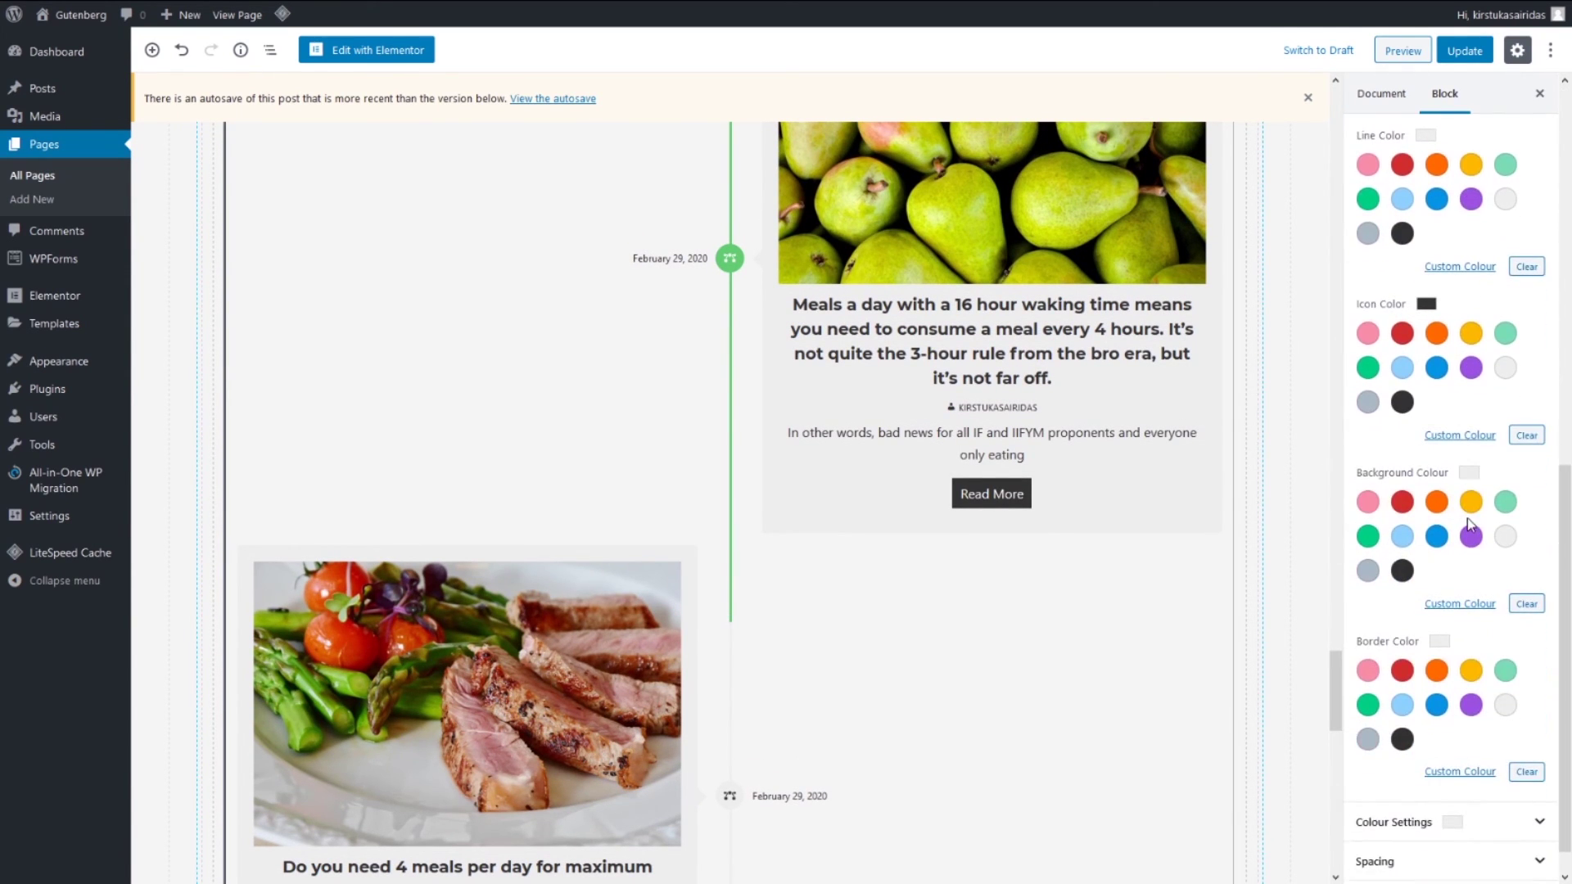
{"action": "scroll", "coordinate": [1466, 519], "scroll_direction": "up", "scroll_amount": 10}
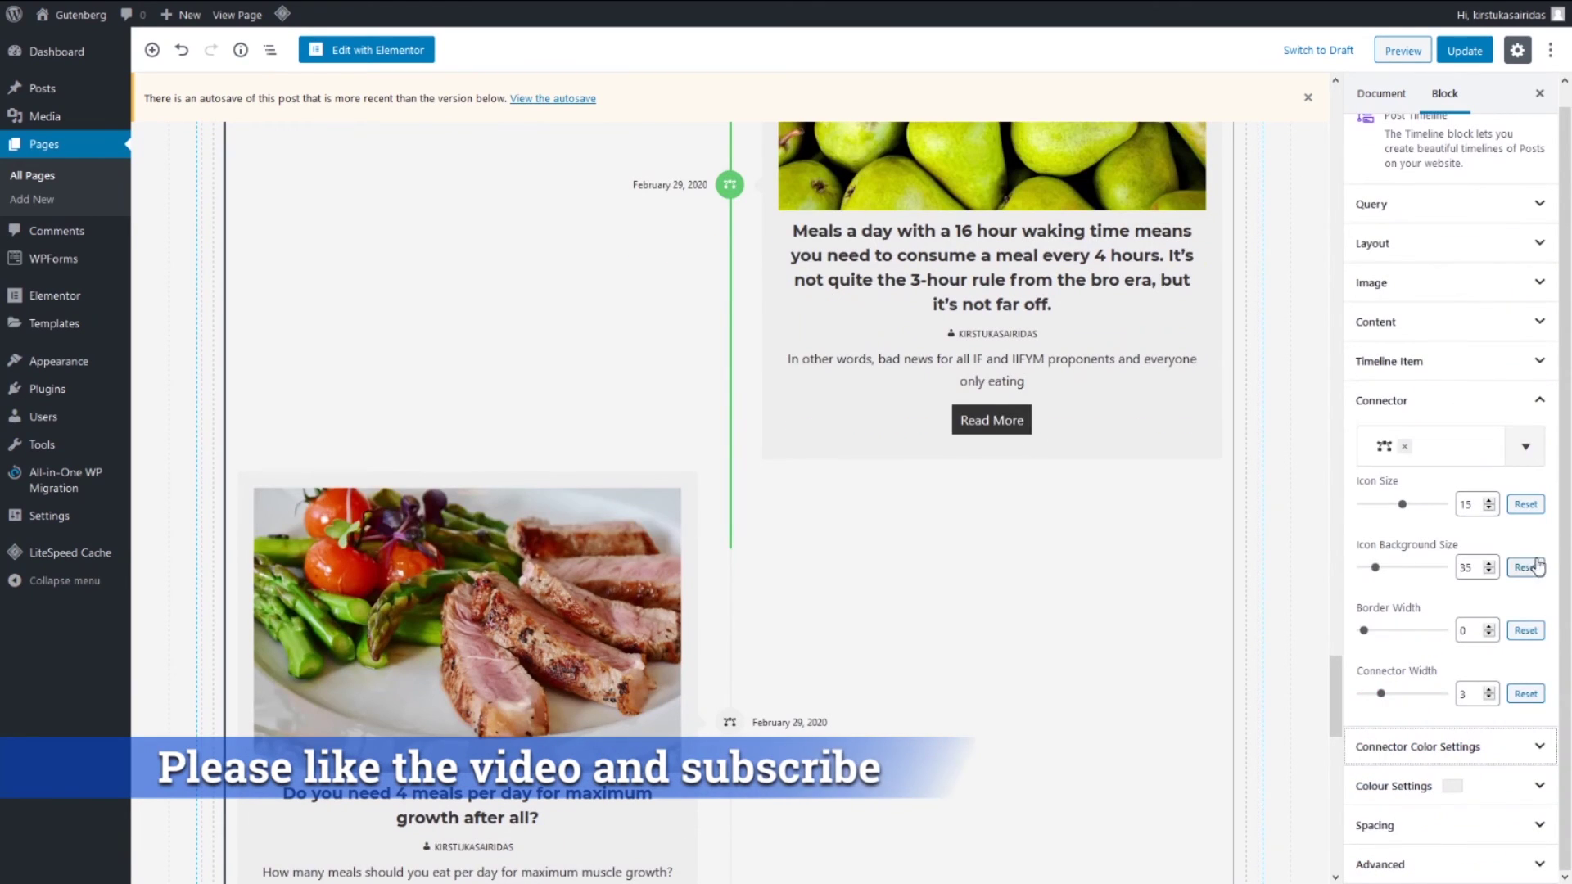
{"action": "left_click", "coordinate": [1467, 824]}
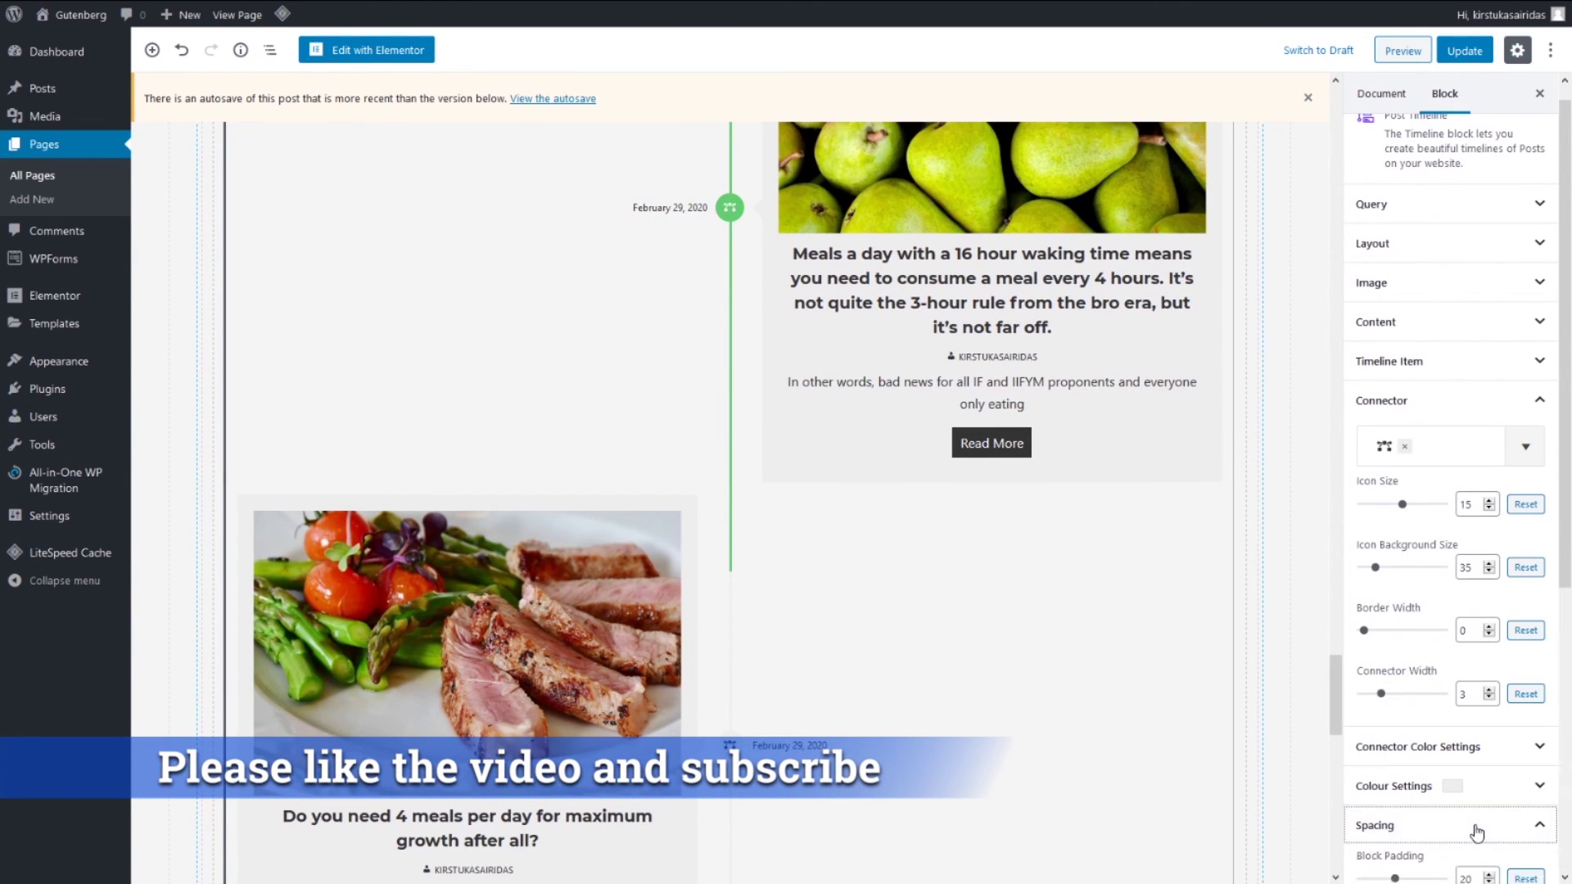
{"action": "scroll", "coordinate": [1457, 650], "scroll_direction": "up", "scroll_amount": 5}
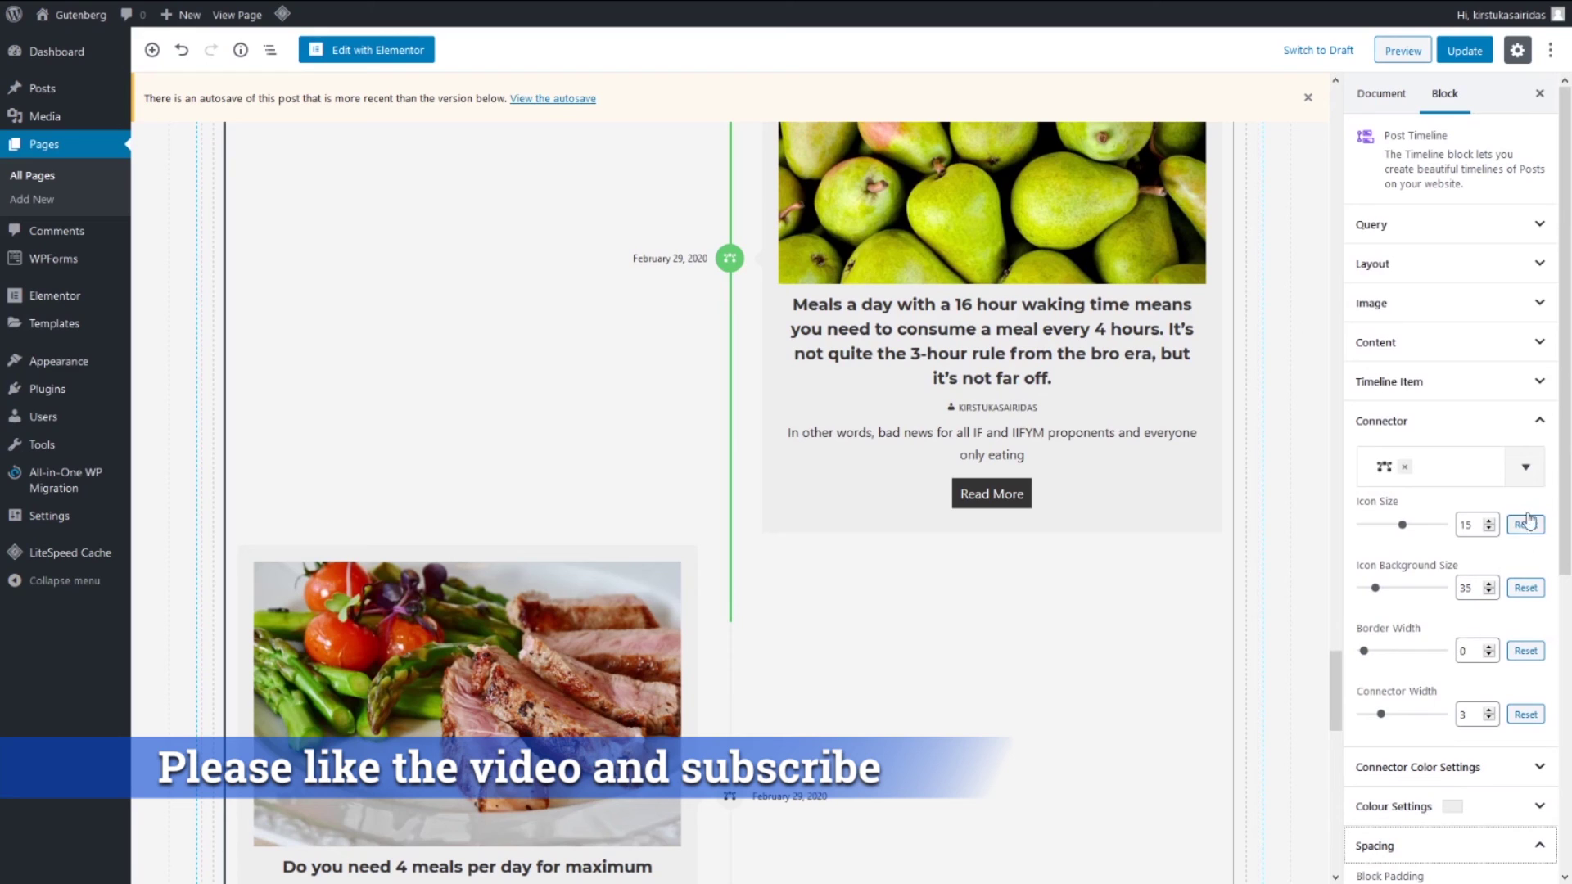
{"action": "left_click", "coordinate": [1538, 421]}
{"action": "scroll", "coordinate": [1477, 614], "scroll_direction": "down", "scroll_amount": 1}
{"action": "scroll", "coordinate": [1477, 573], "scroll_direction": "up", "scroll_amount": 1}
{"action": "left_click", "coordinate": [1543, 503]}
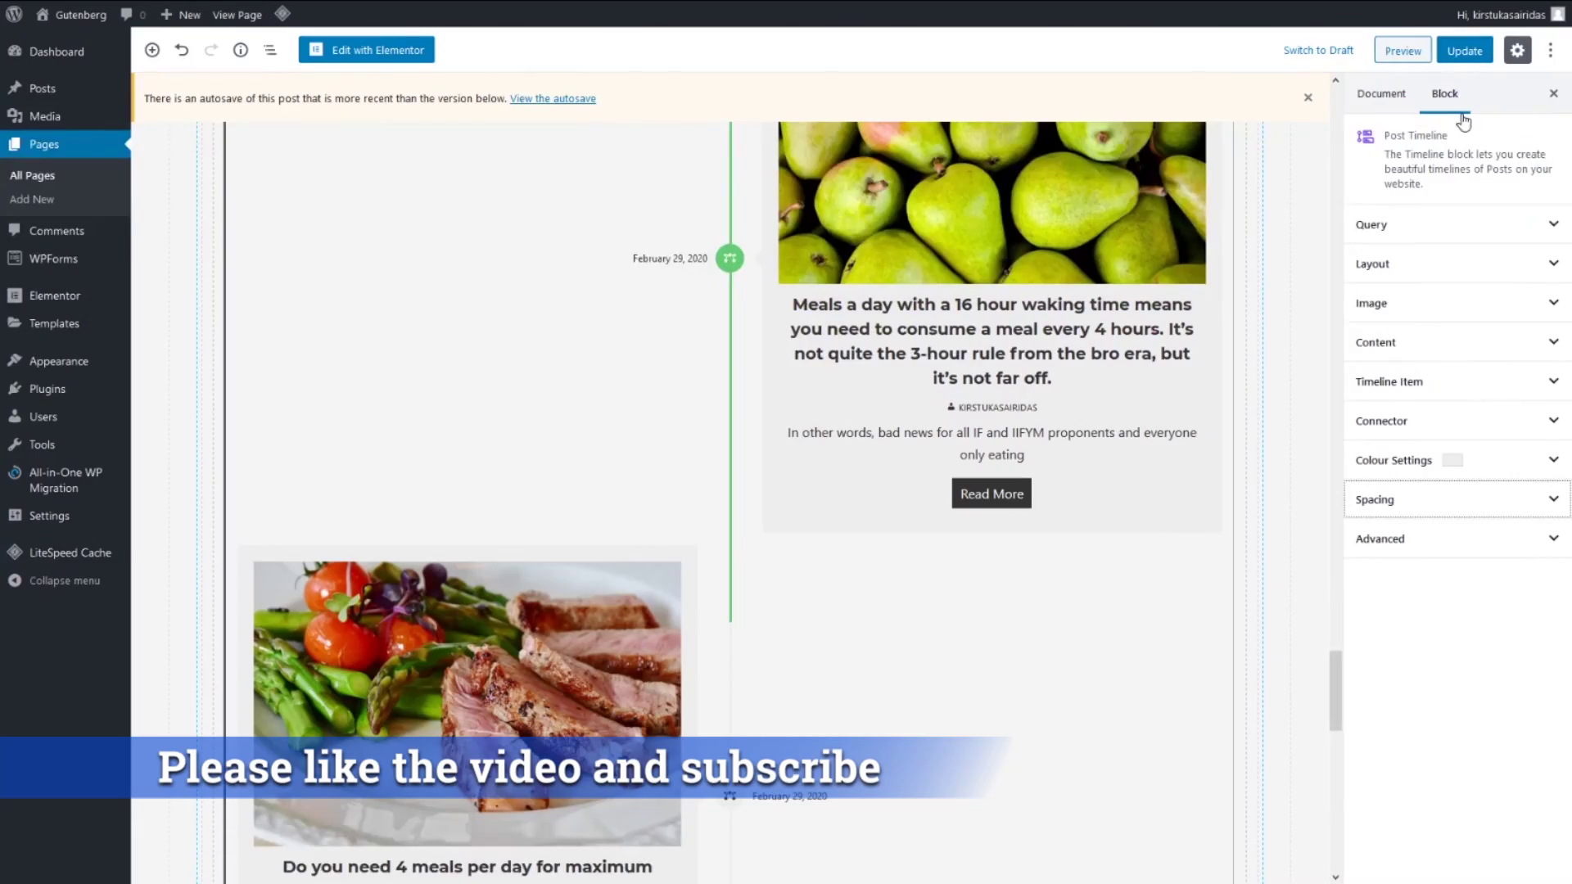
{"action": "left_click", "coordinate": [1403, 51]}
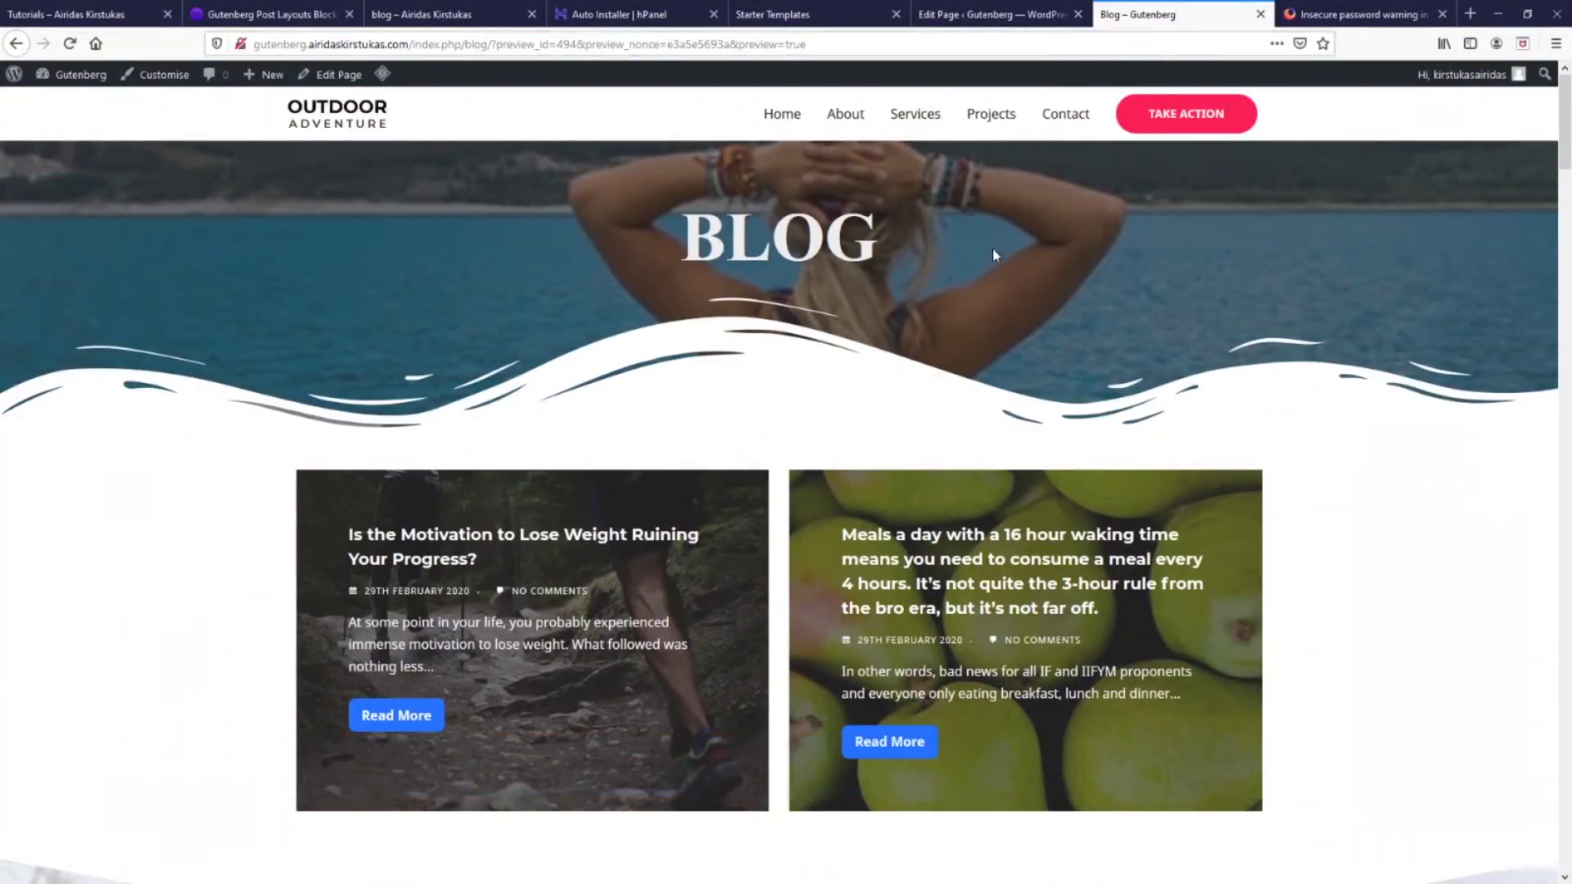
{"action": "scroll", "coordinate": [992, 249], "scroll_direction": "down", "scroll_amount": 10}
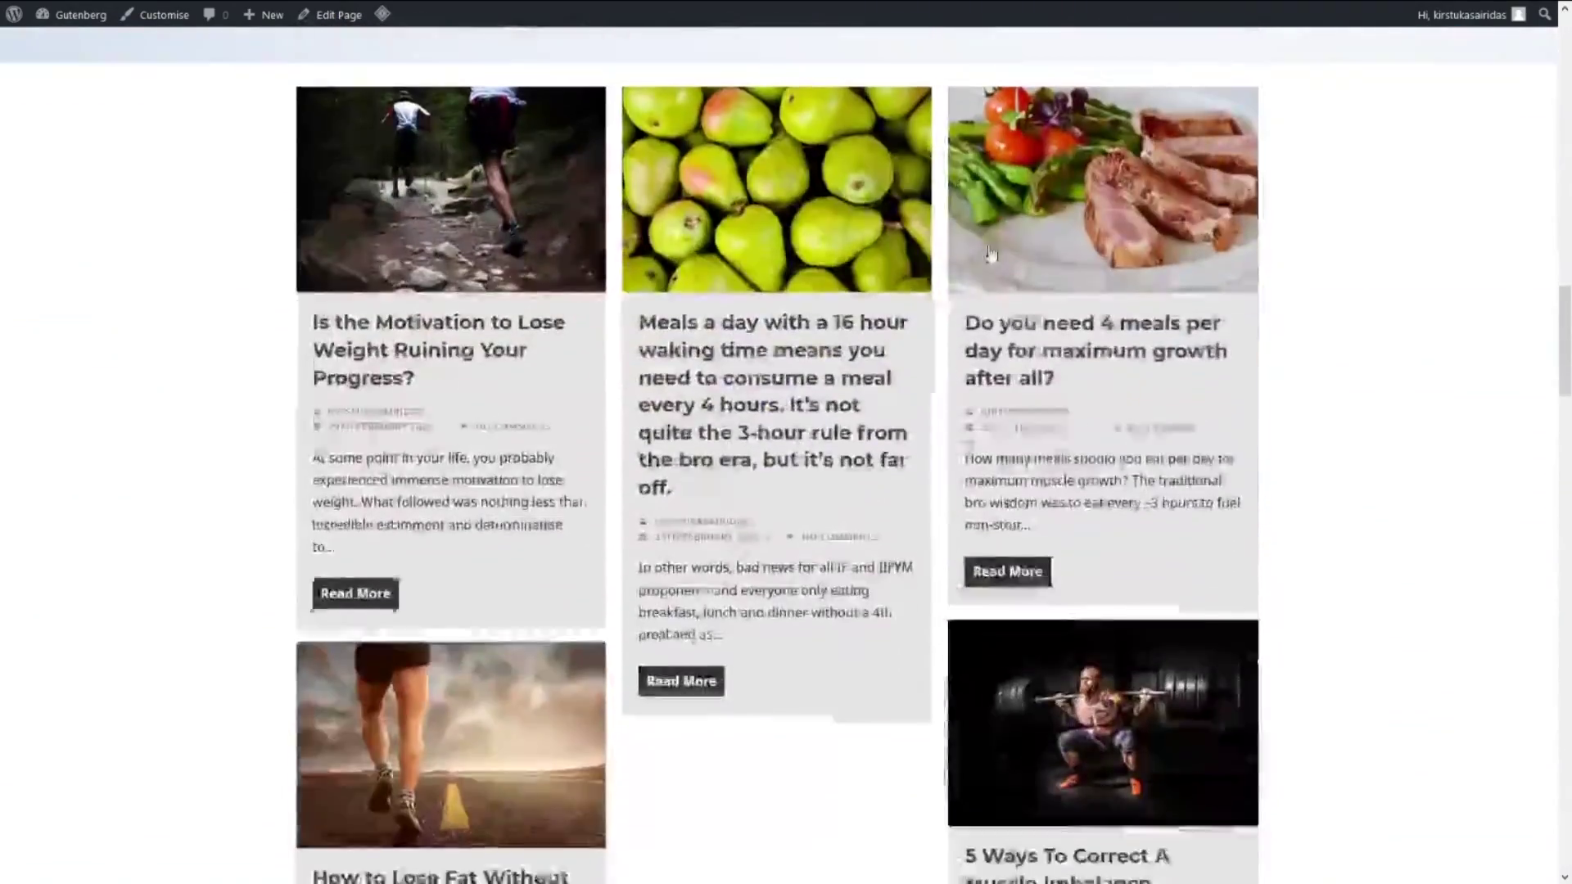
{"action": "scroll", "coordinate": [990, 254], "scroll_direction": "down", "scroll_amount": 10}
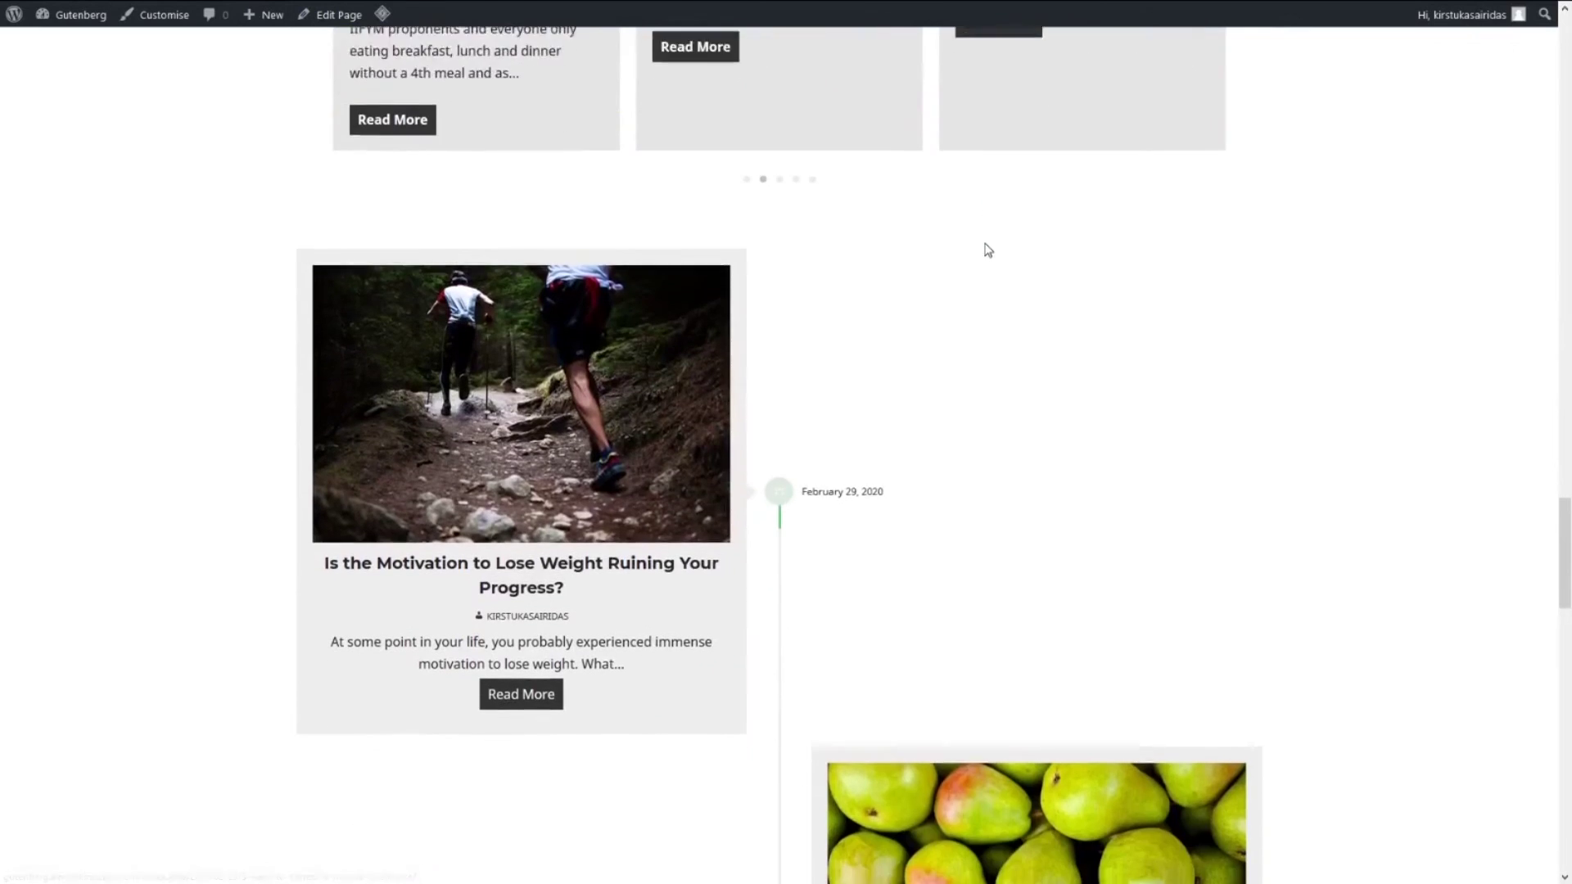
{"action": "scroll", "coordinate": [988, 250], "scroll_direction": "down", "scroll_amount": 1}
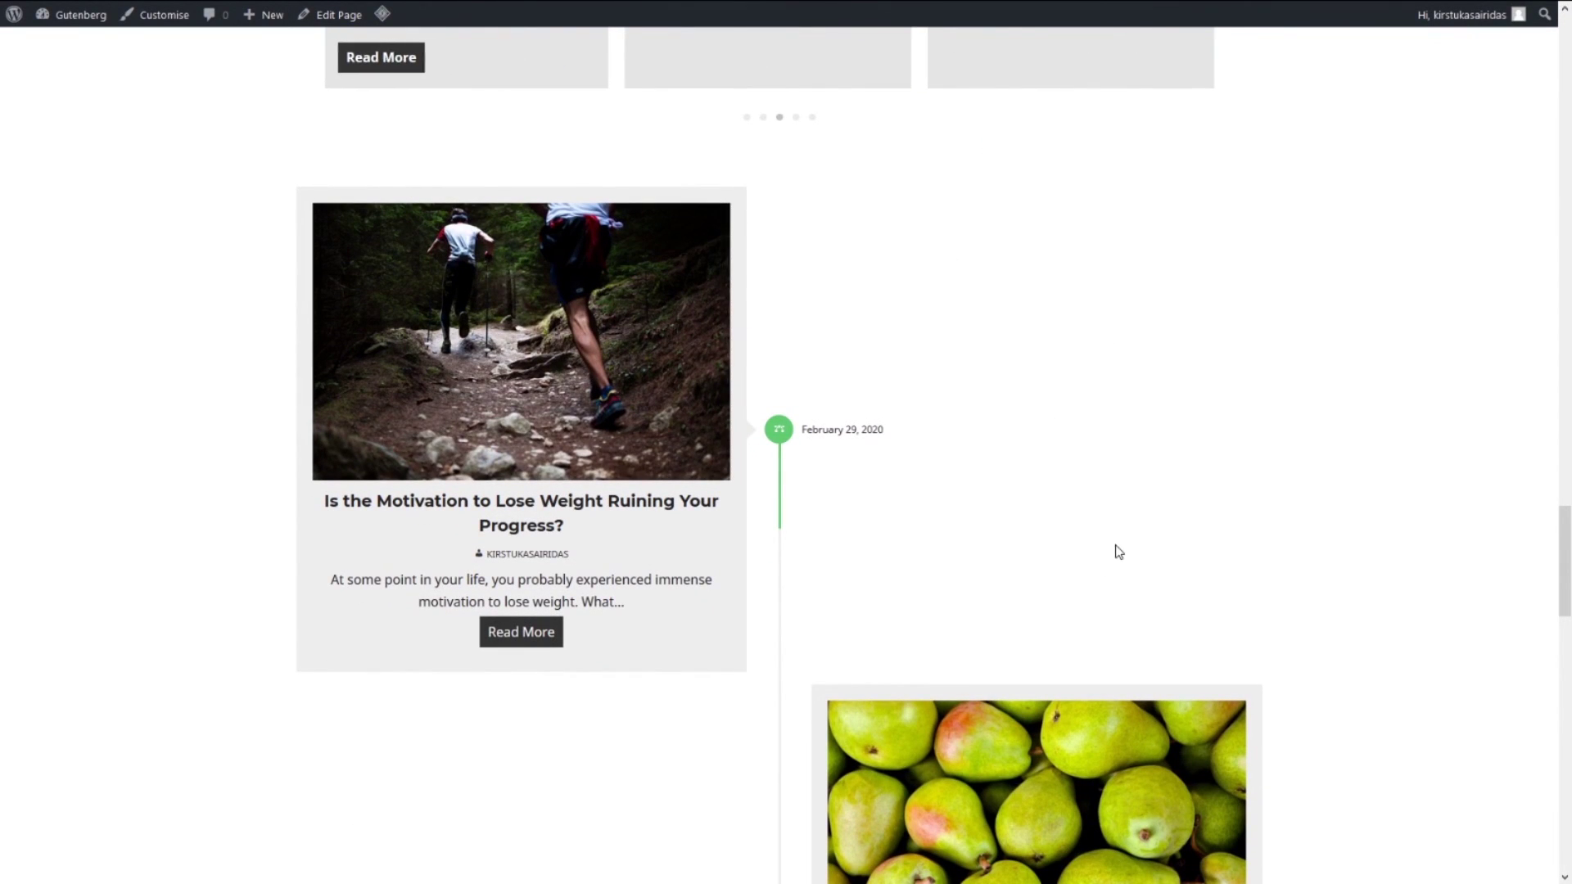
{"action": "scroll", "coordinate": [1103, 550], "scroll_direction": "down", "scroll_amount": 10}
{"action": "scroll", "coordinate": [1103, 551], "scroll_direction": "down", "scroll_amount": 12}
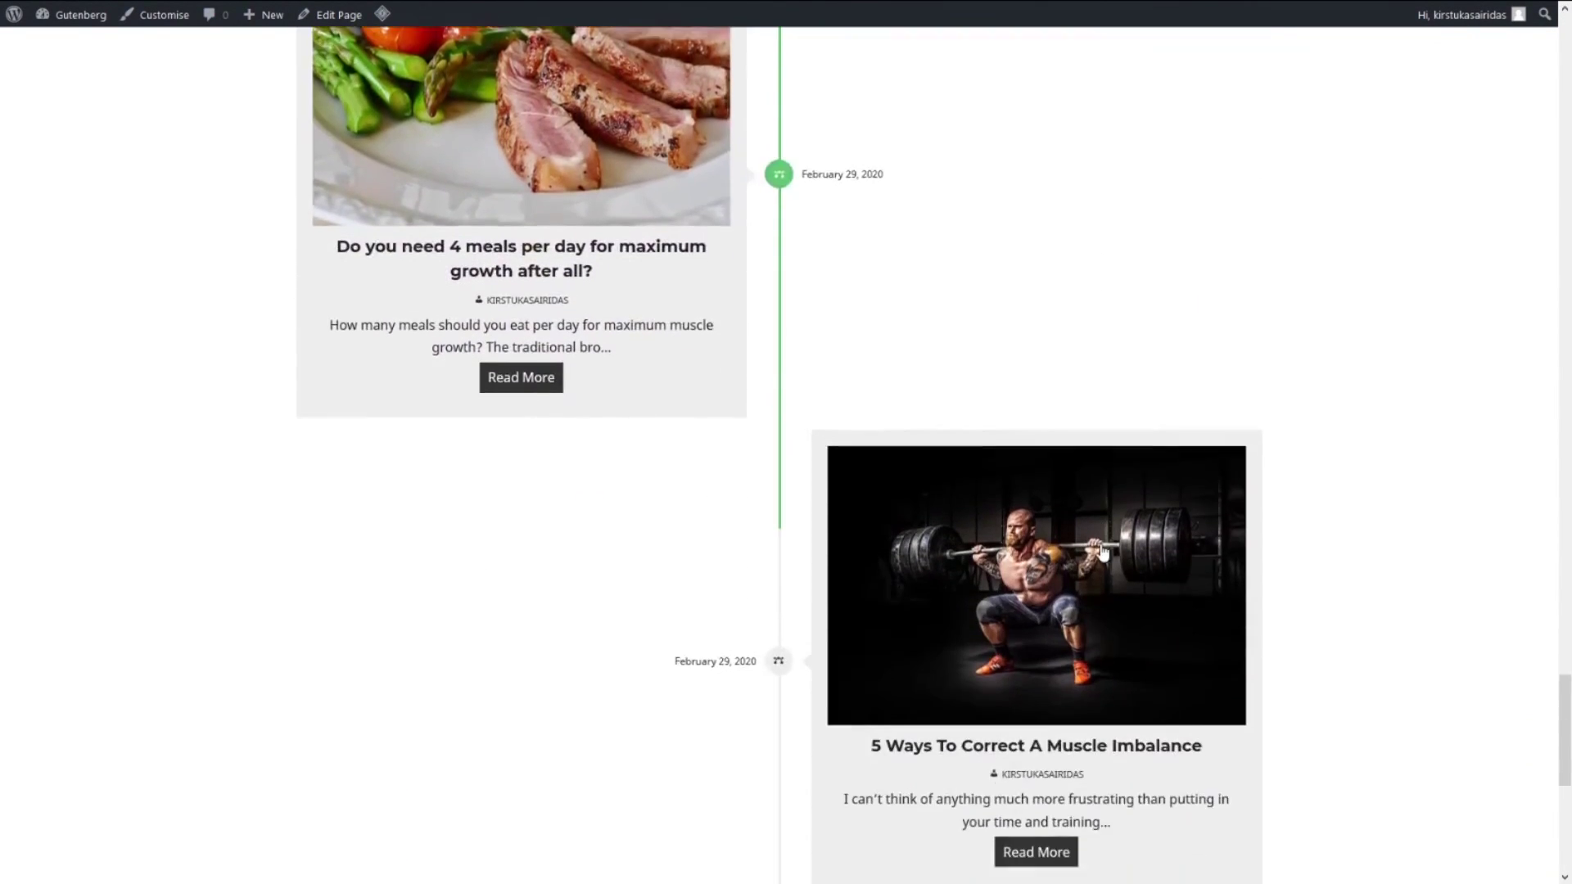